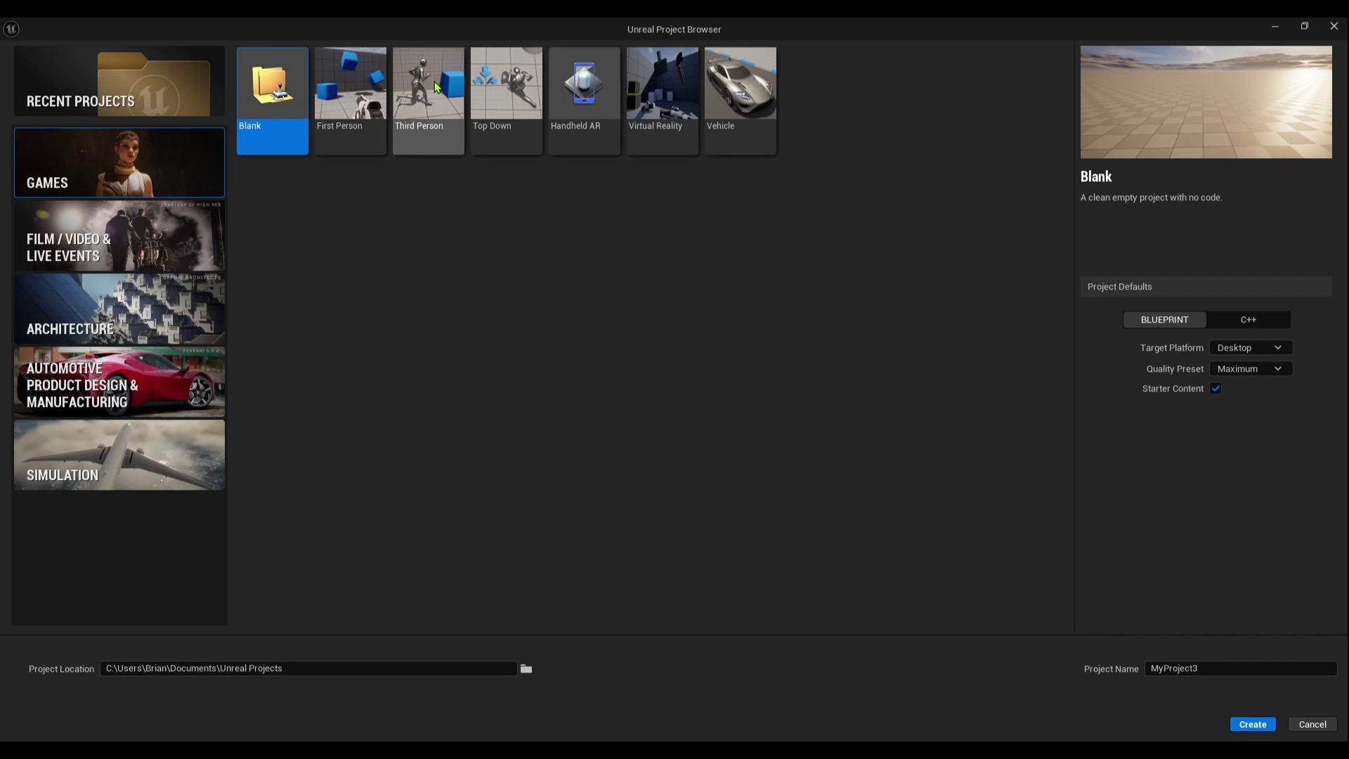
# - Create a Third Person game project named IslandLevel, keeping the Maximum quality preset
pyautogui.click(436, 84)
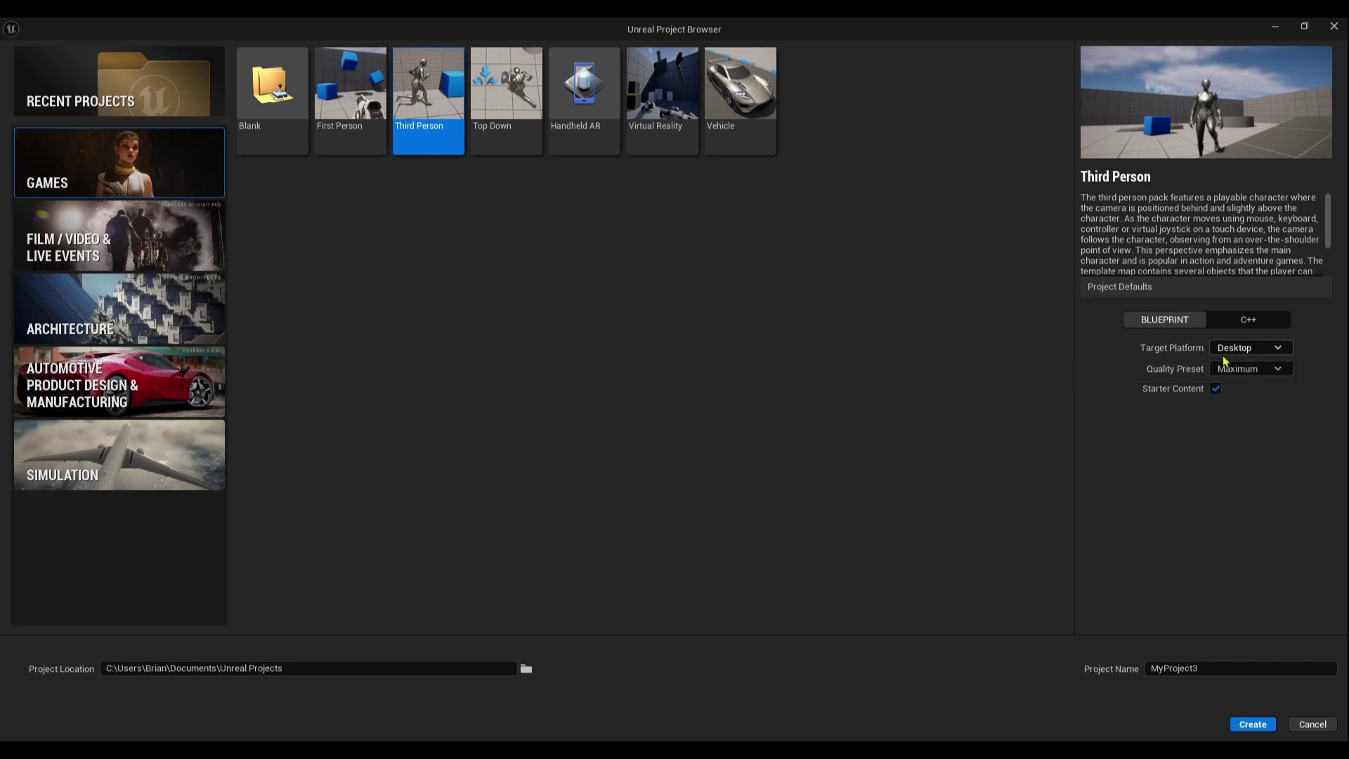
pyautogui.click(1267, 373)
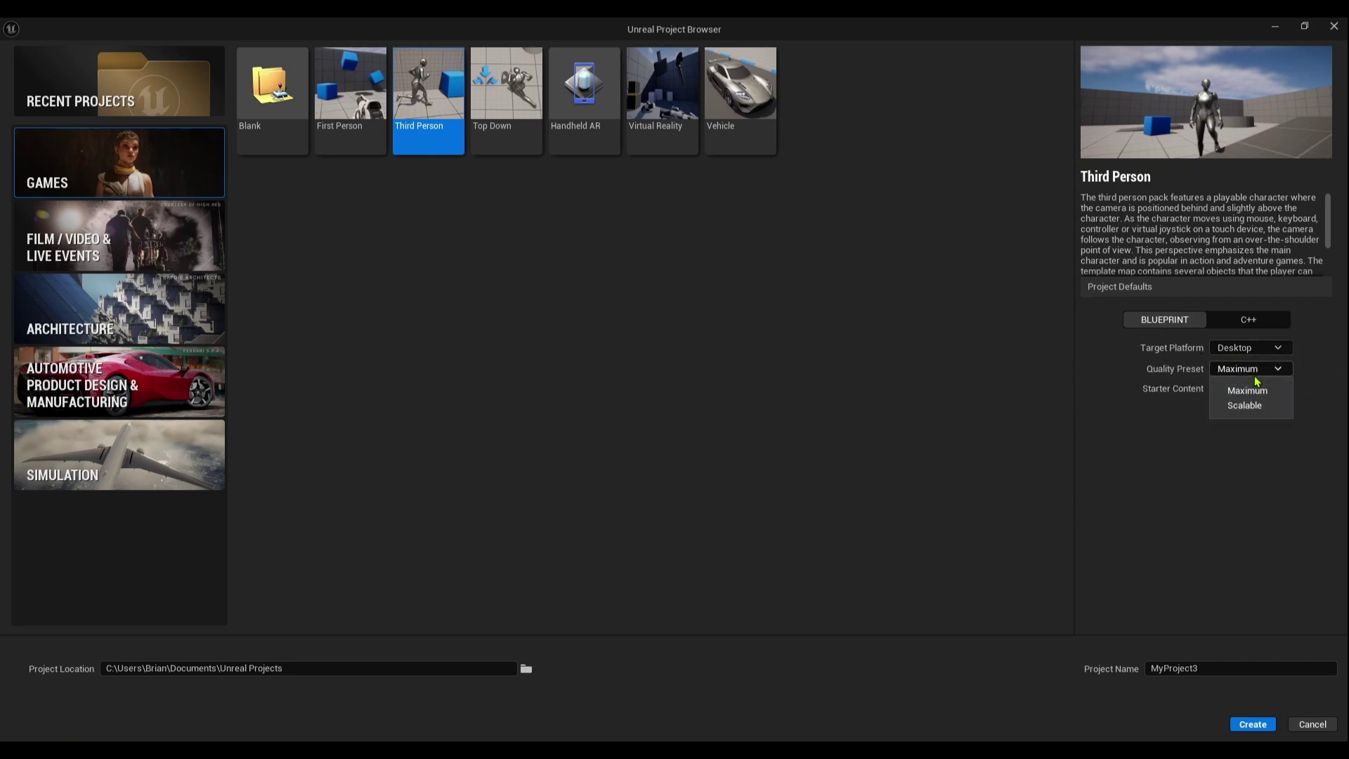
pyautogui.click(1258, 377)
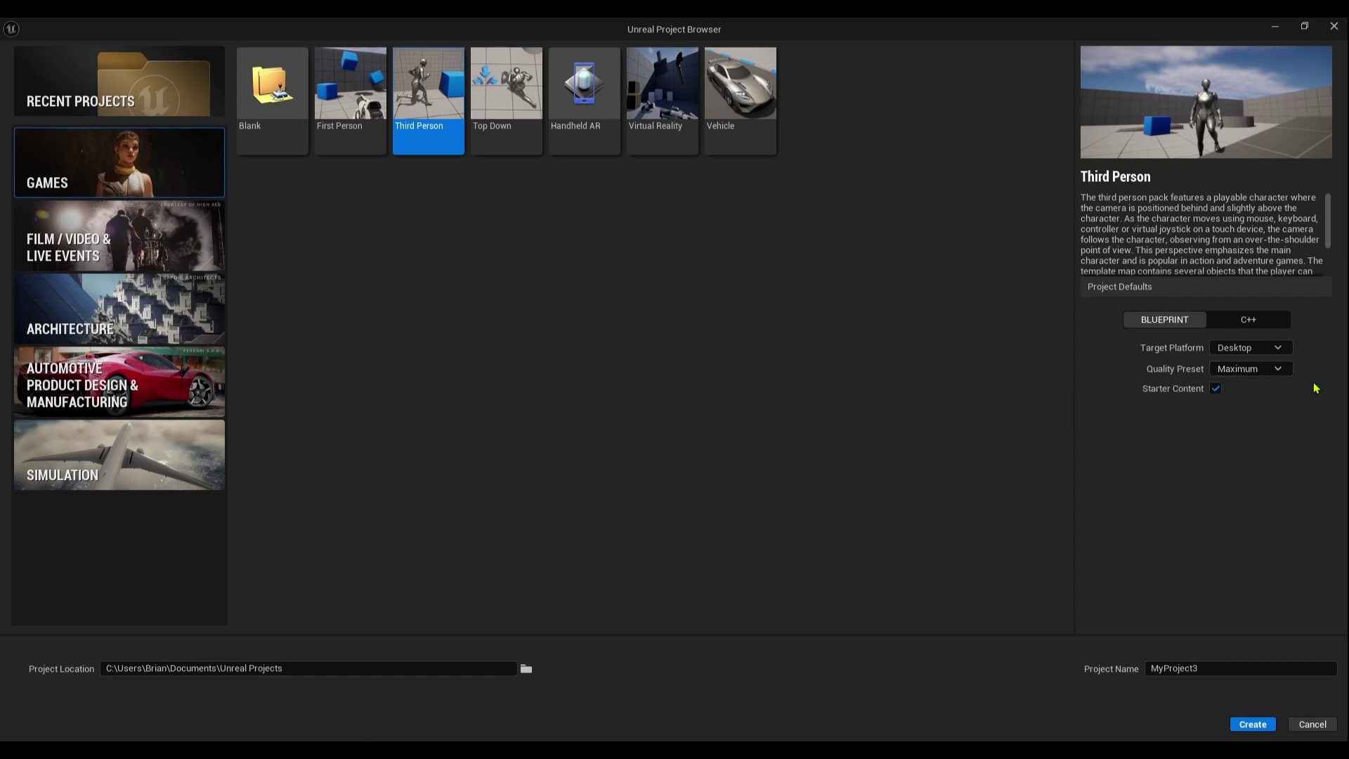
pyautogui.click(1215, 668)
pyautogui.write('I')
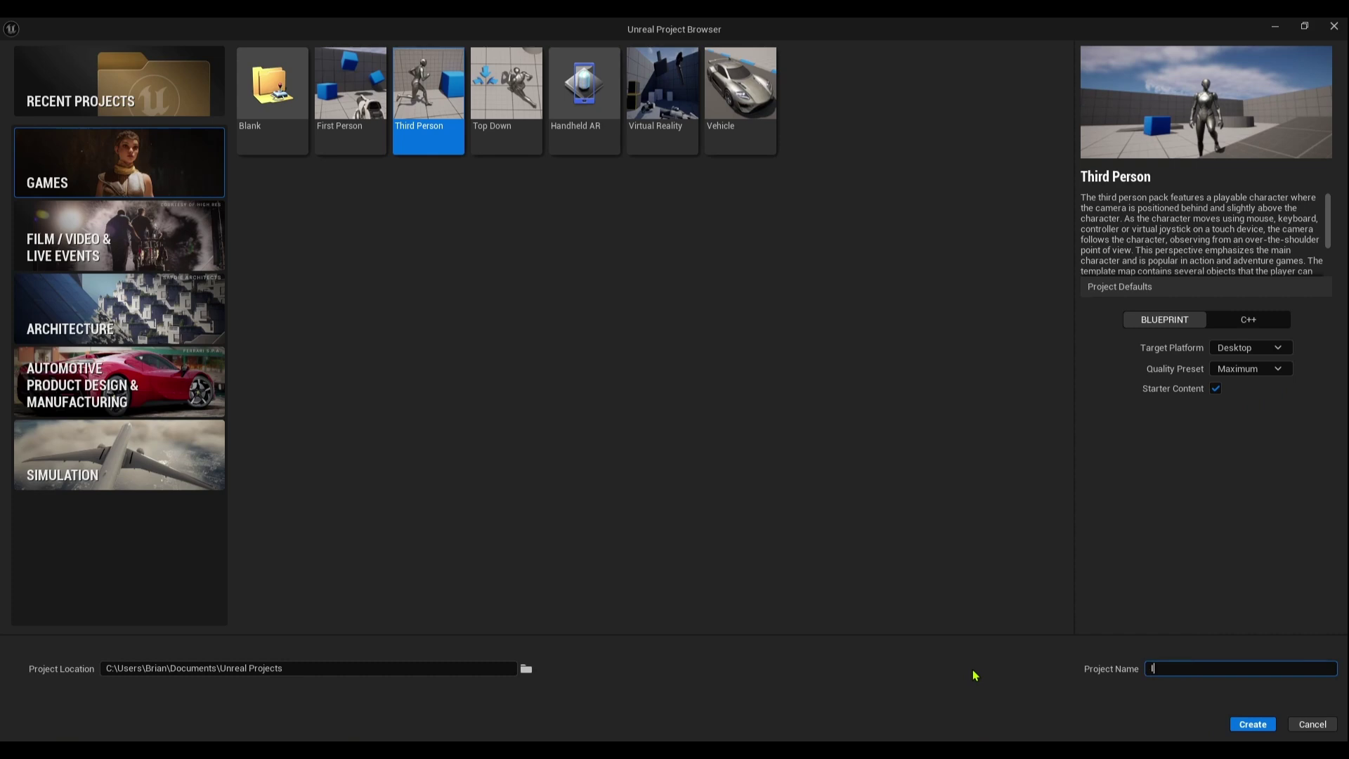
pyautogui.write('sland')
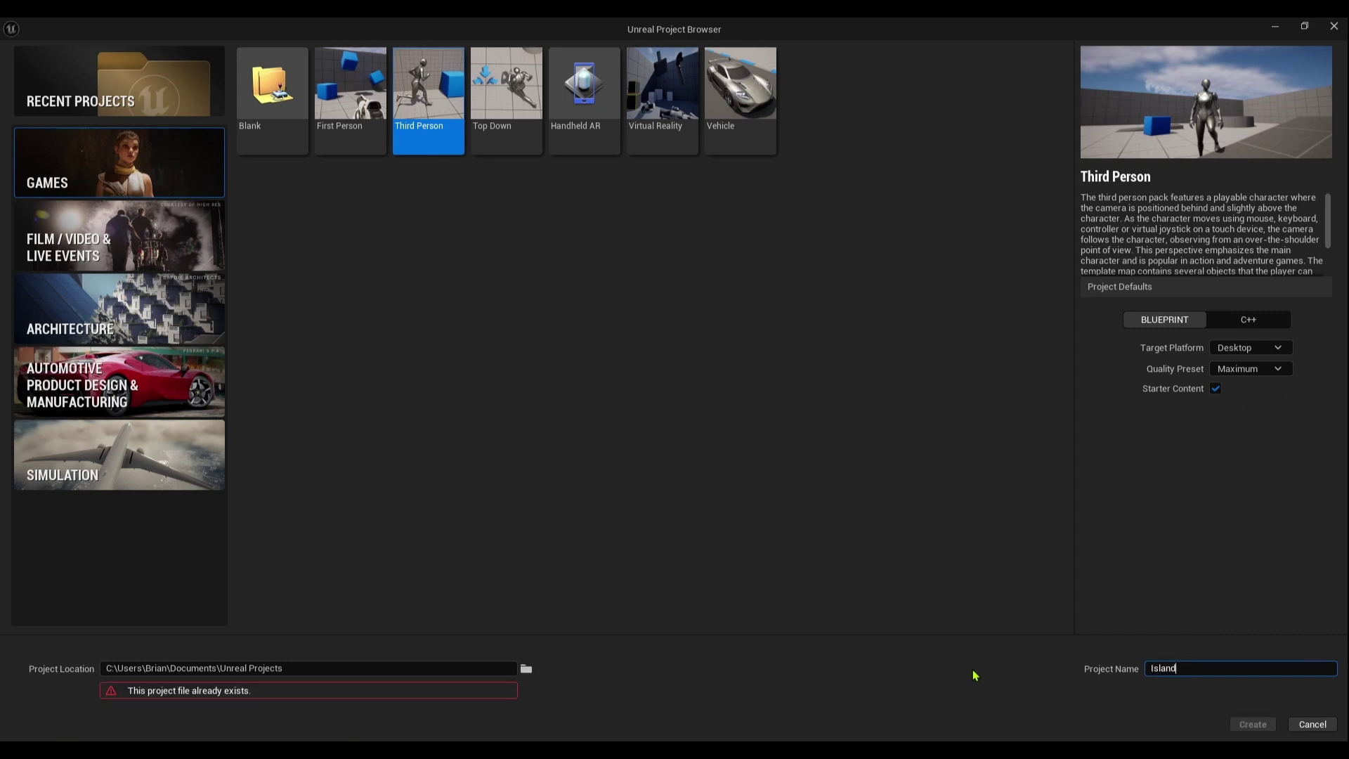
pyautogui.write('Level')
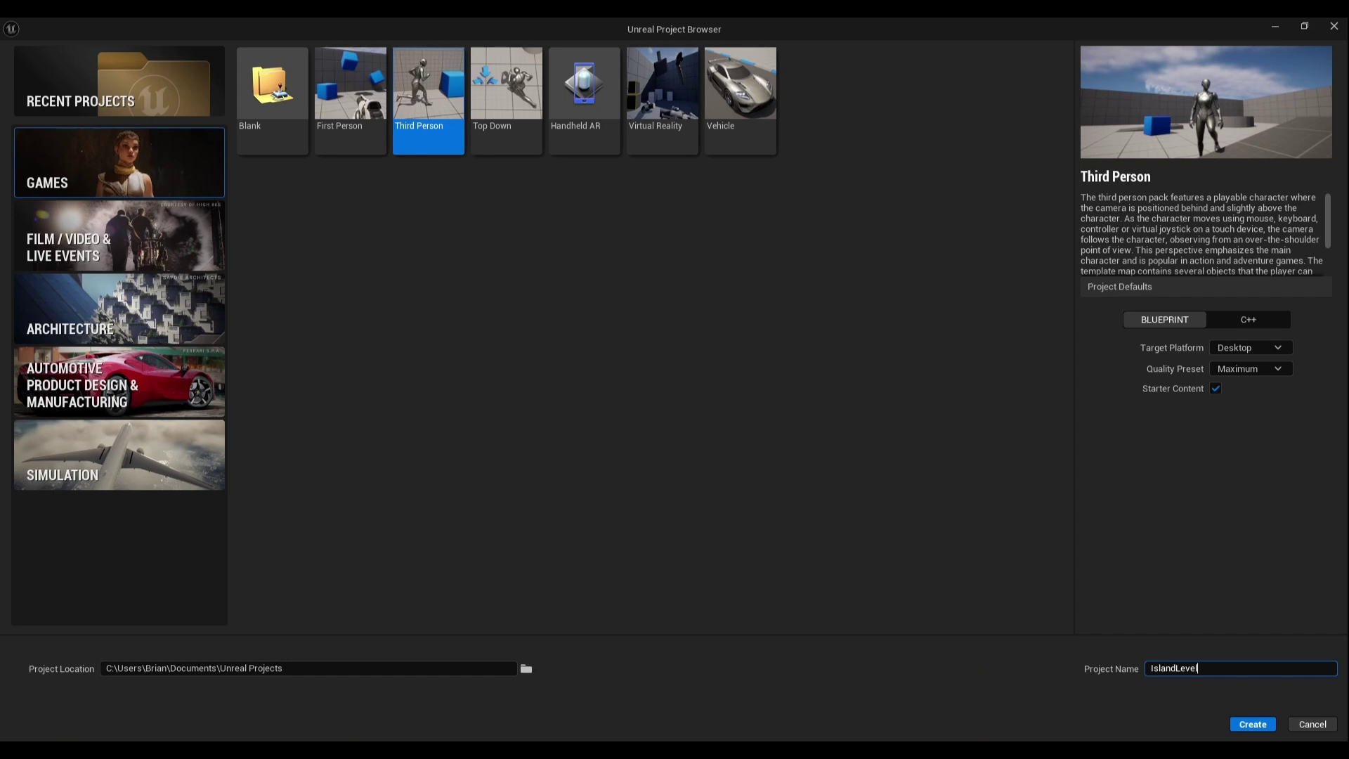
pyautogui.click(1253, 725)
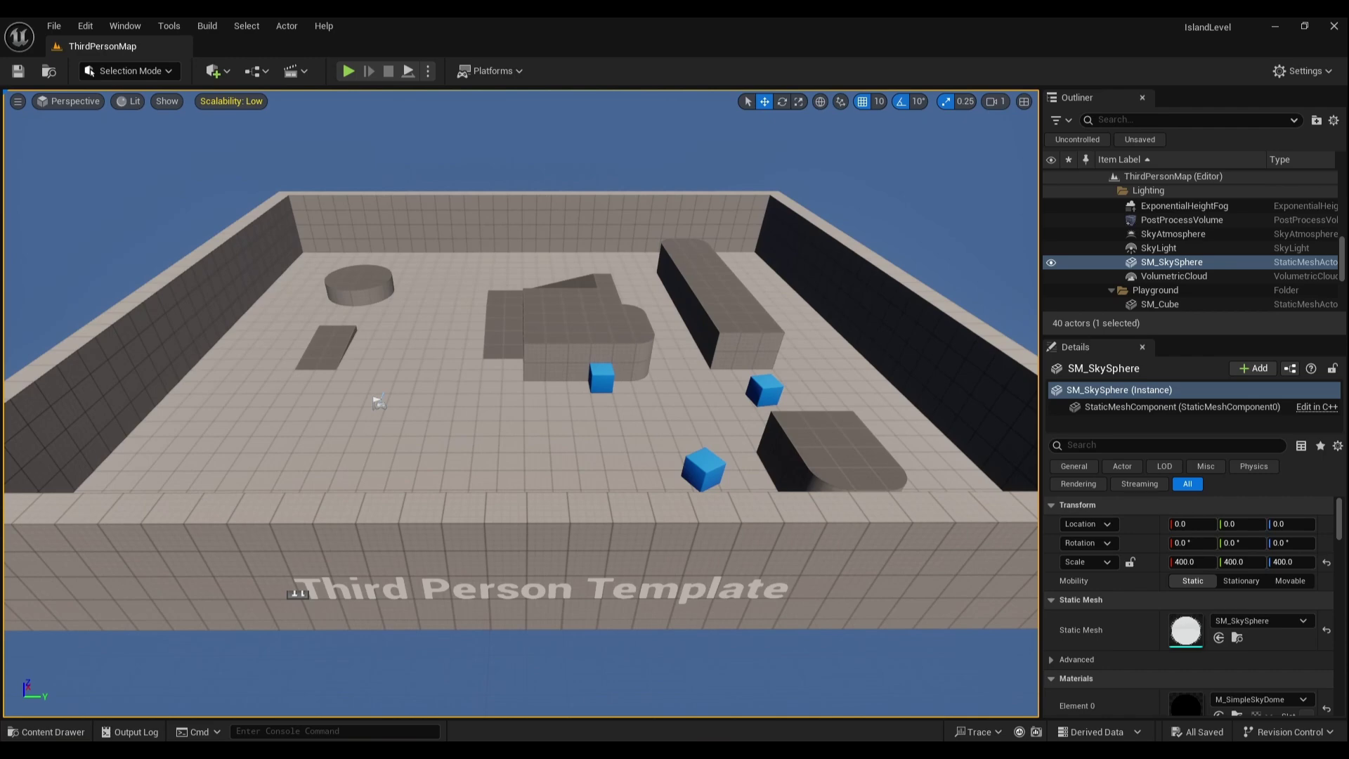
# - Dock the Content Browser beneath the viewport and resize it to a short strip
pyautogui.click(63, 735)
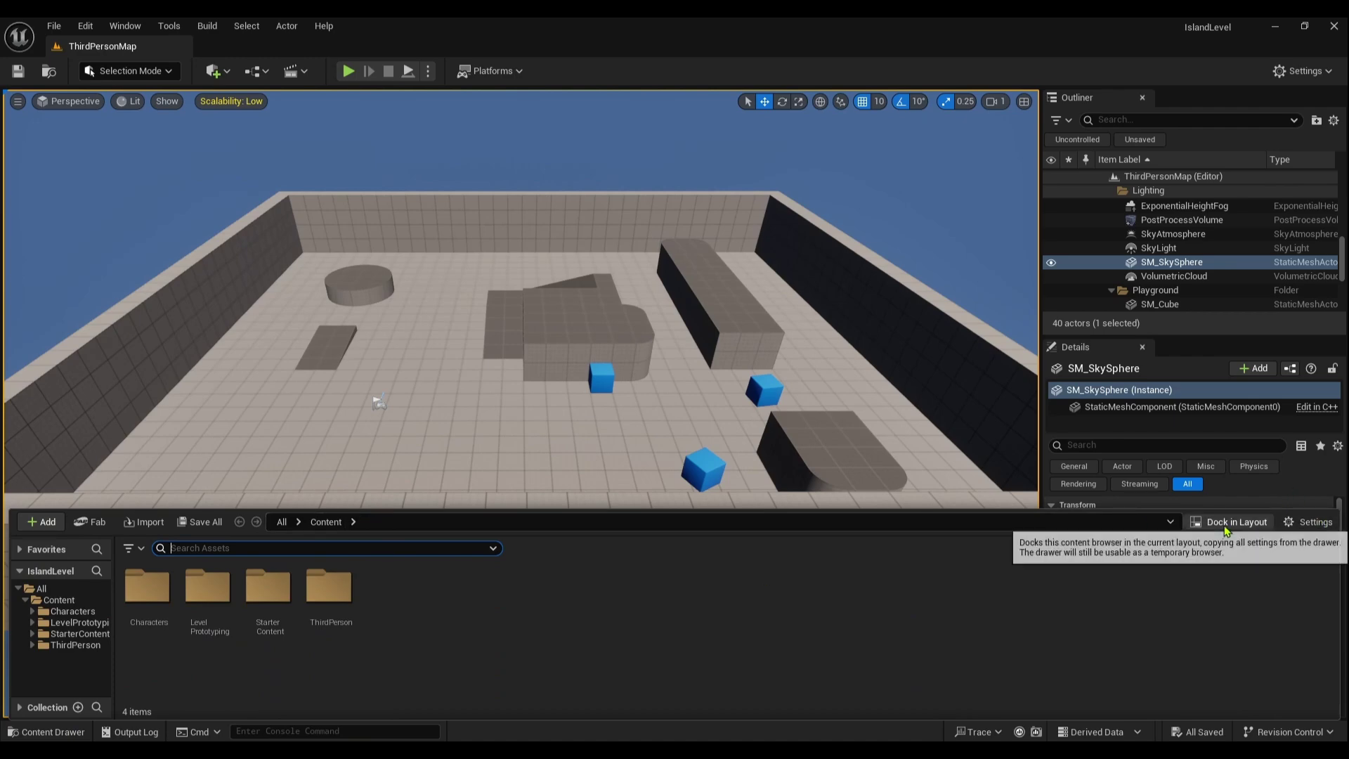
pyautogui.click(1226, 523)
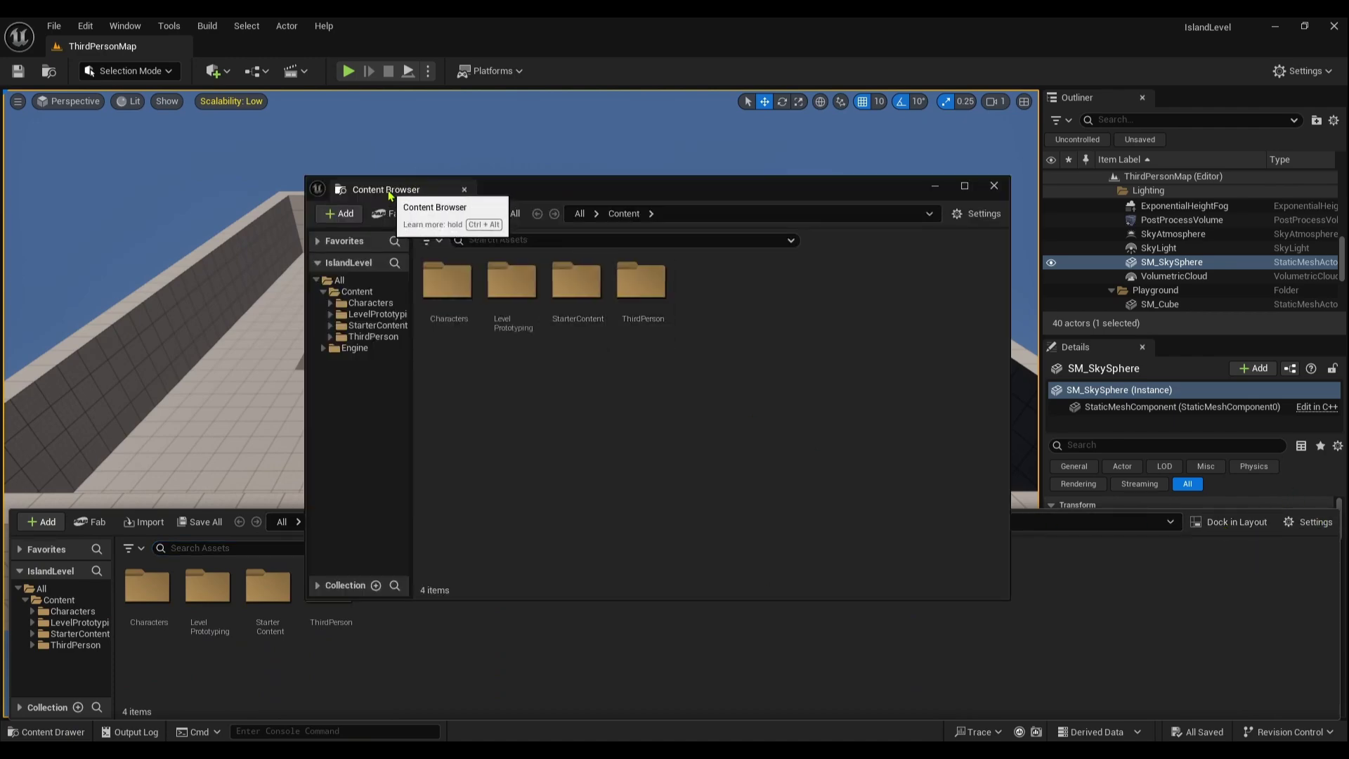
pyautogui.moveTo(388, 194); pyautogui.dragTo(220, 642)
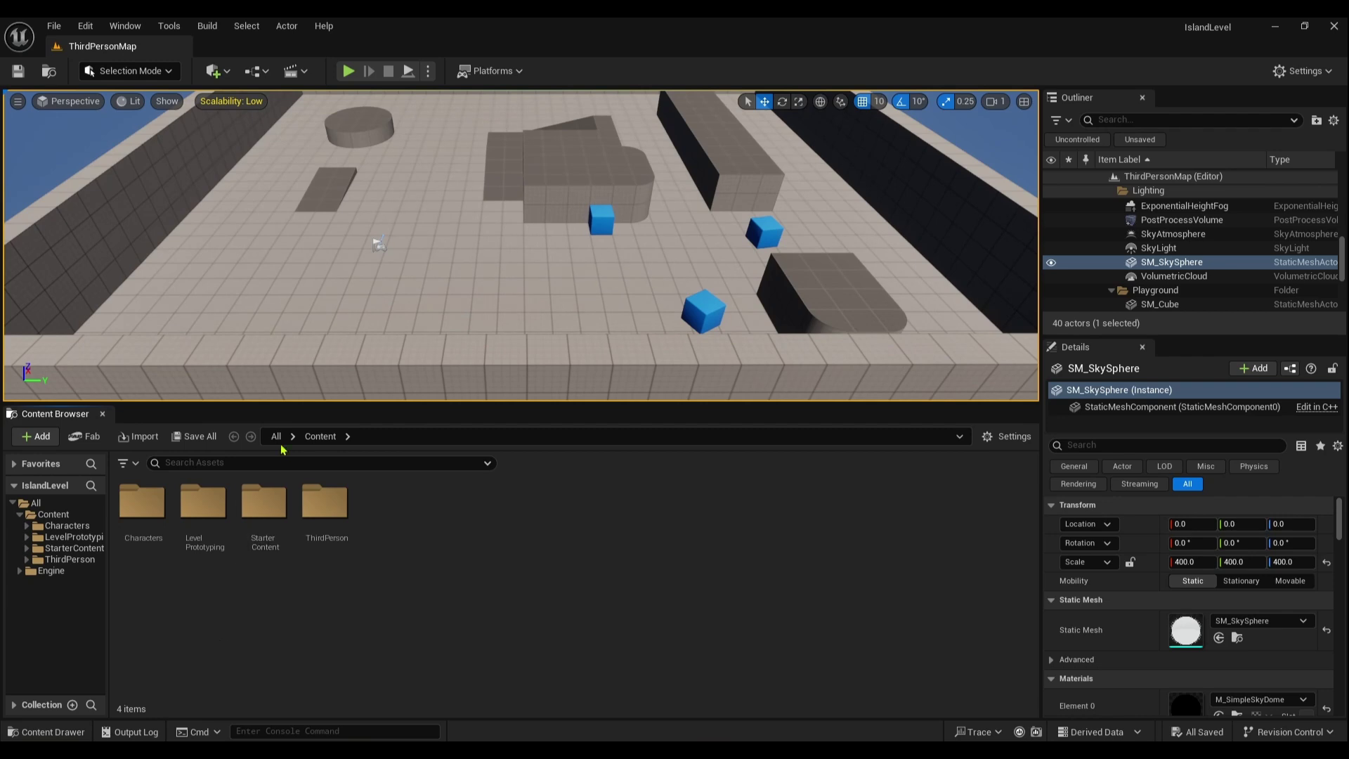
pyautogui.moveTo(302, 402); pyautogui.dragTo(327, 357)
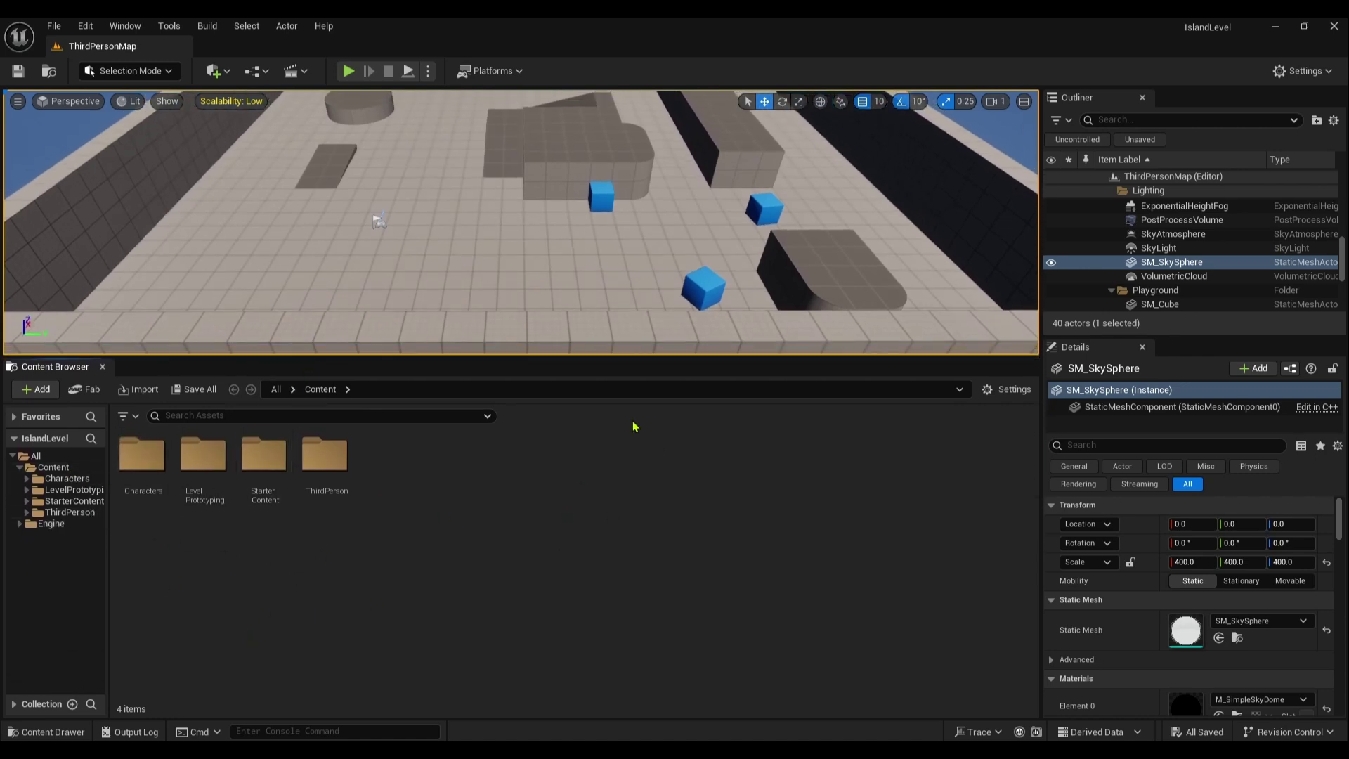
pyautogui.moveTo(594, 354); pyautogui.dragTo(596, 532)
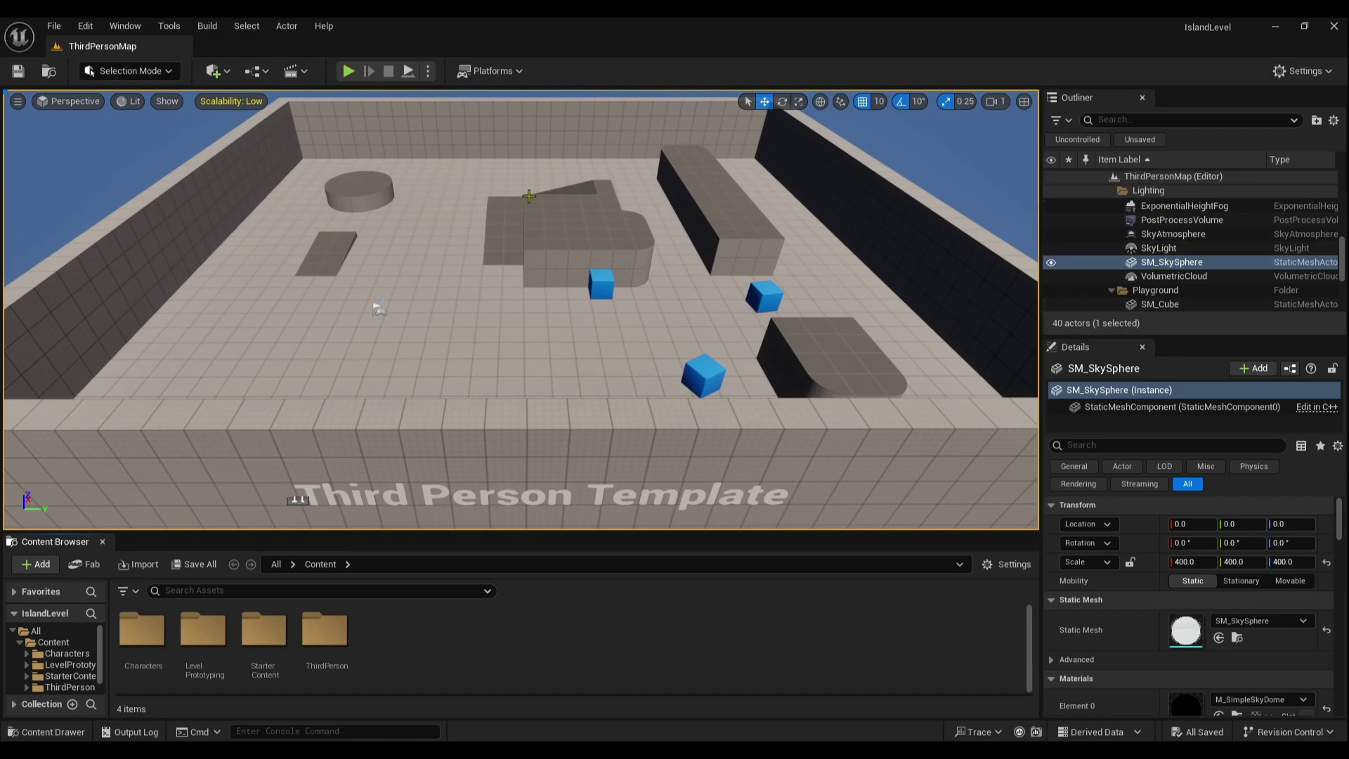
# - Select the large block in the middle of the level and examine its transform, mesh and material properties
pyautogui.scroll(-3, 556, 277)
pyautogui.click(574, 256)
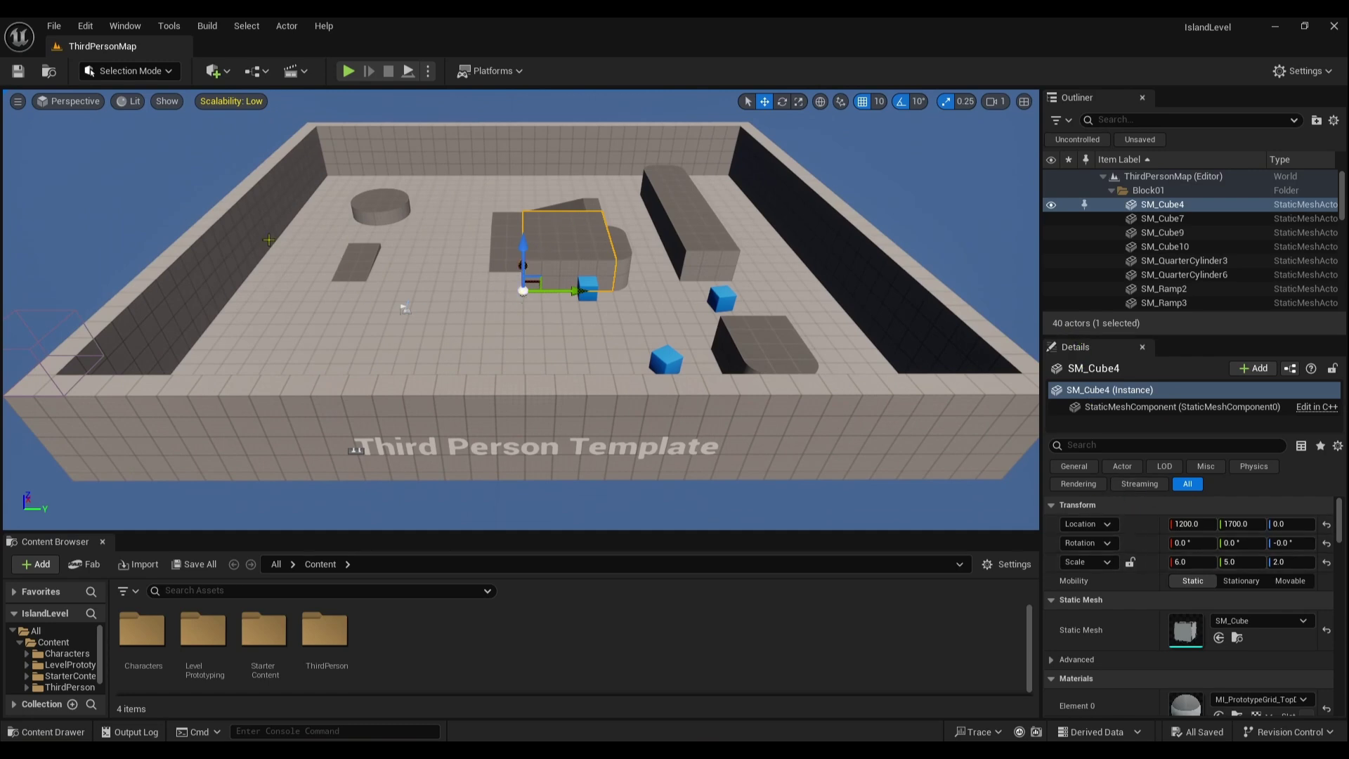
pyautogui.scroll(-5, 1163, 534)
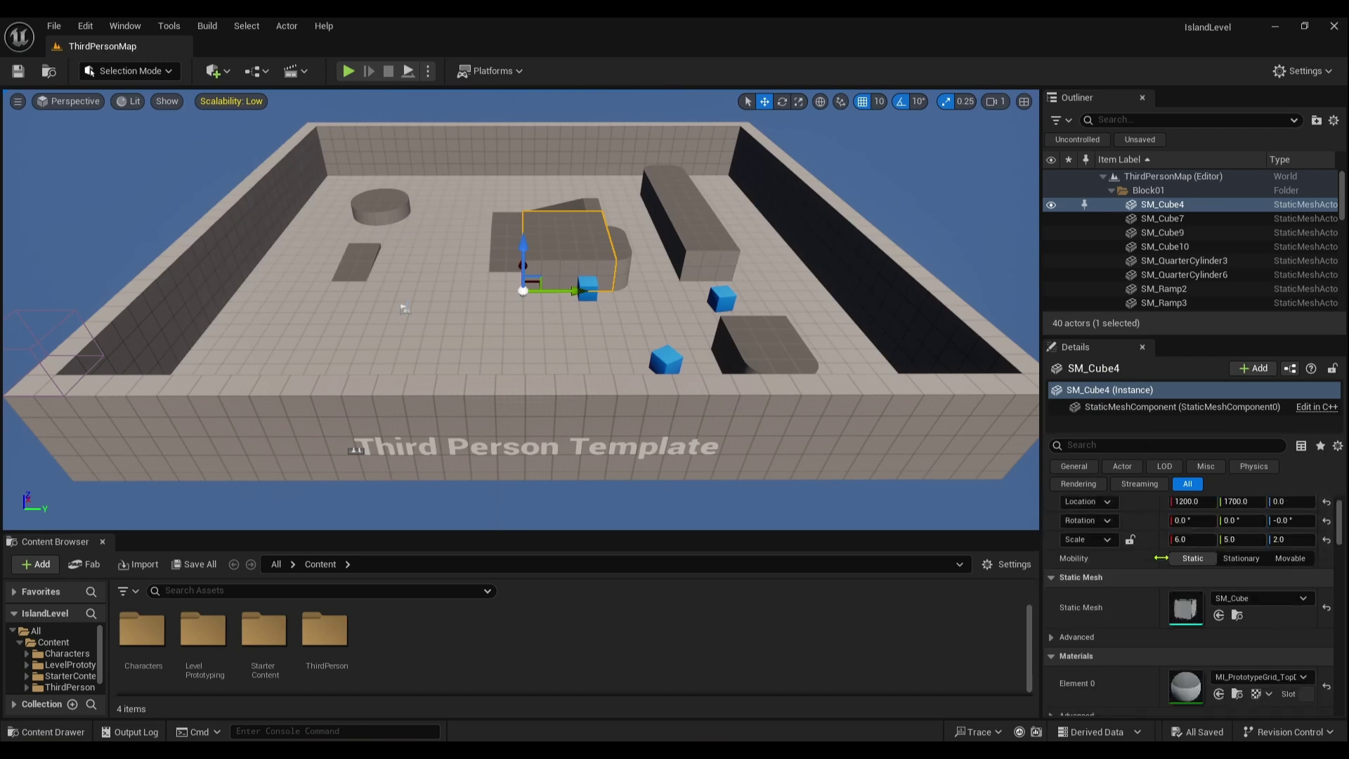
pyautogui.scroll(5, 1169, 578)
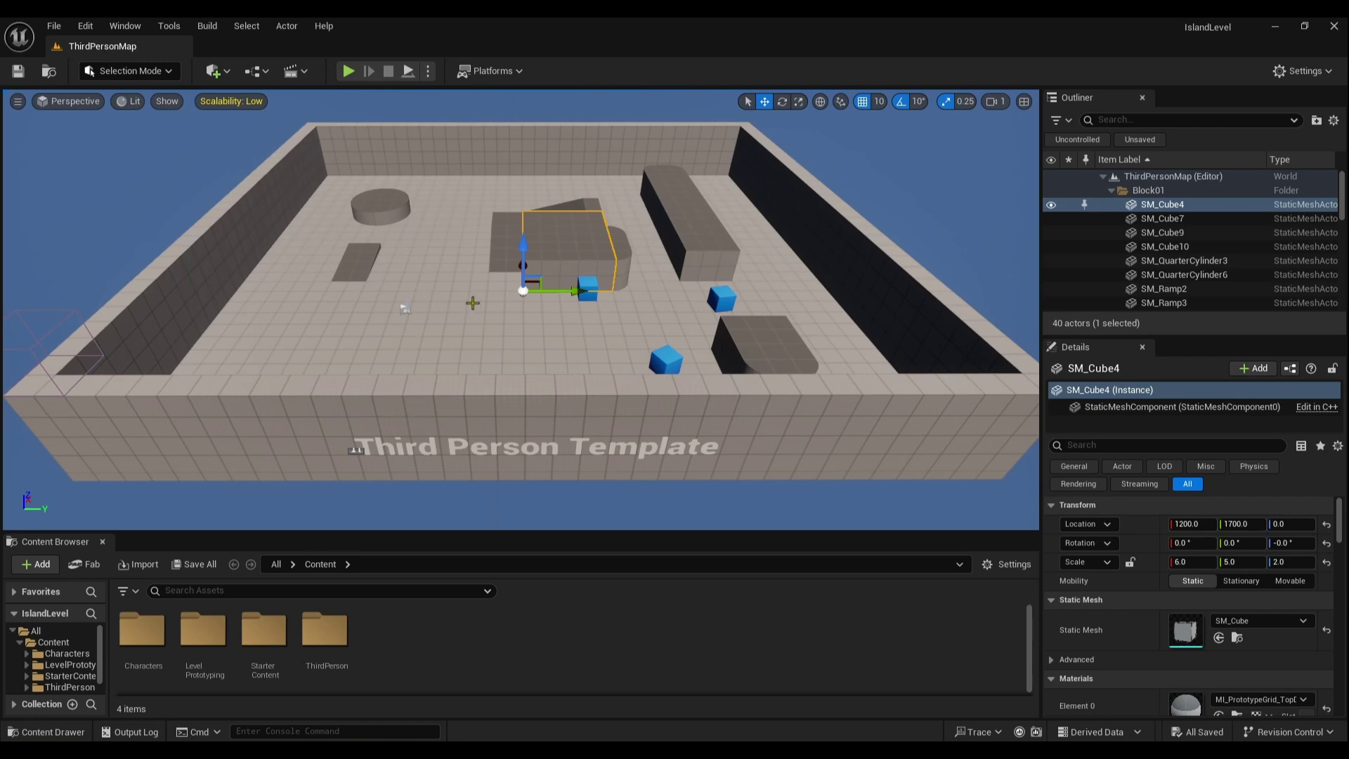
# - Find the experimental Water plugin by searching for "water" and enable it
pyautogui.click(83, 26)
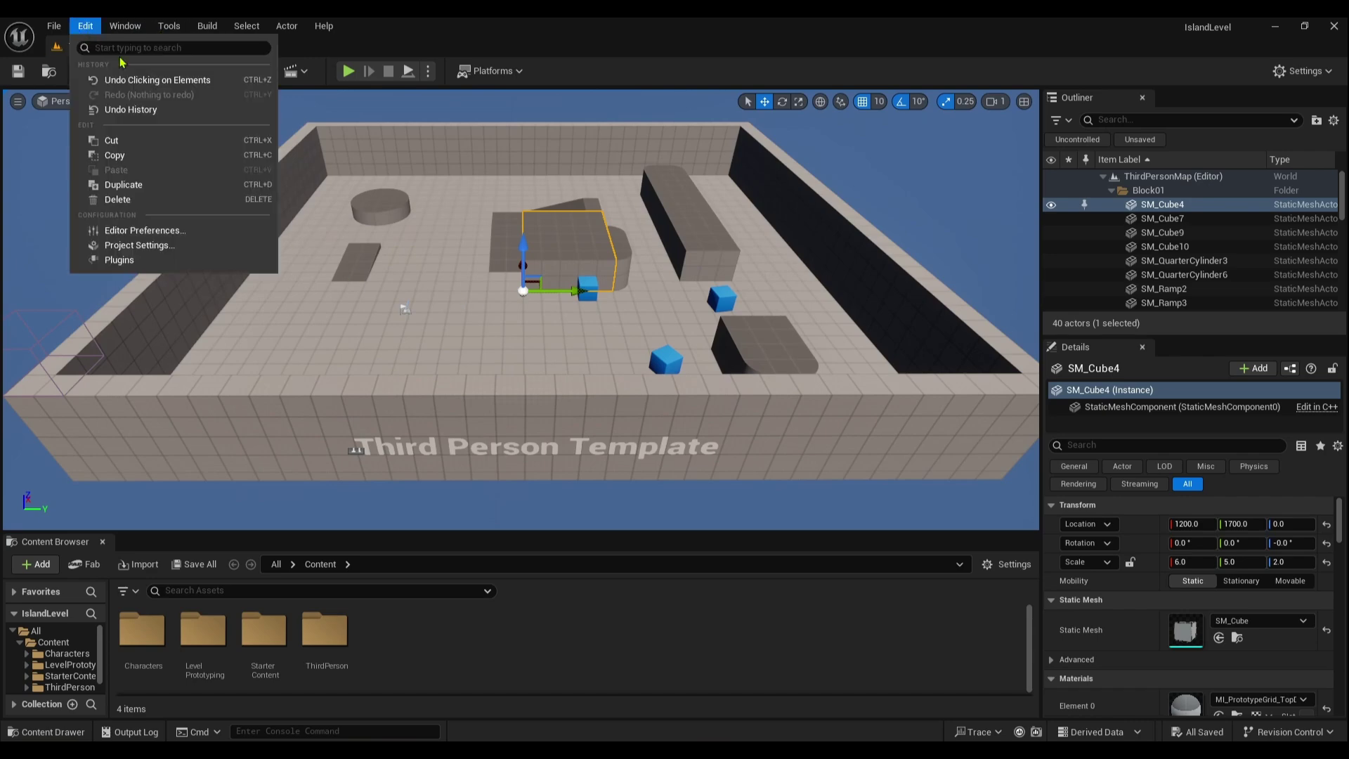
pyautogui.click(134, 260)
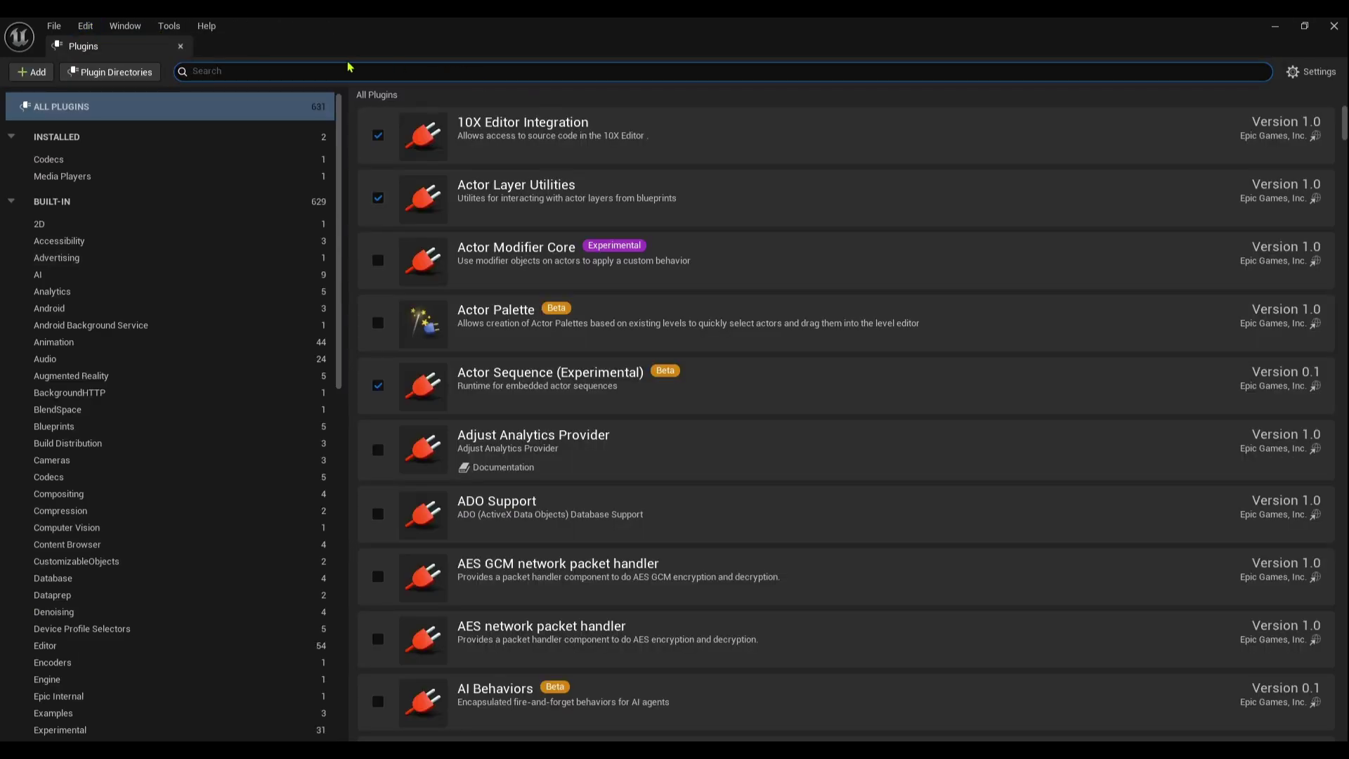
pyautogui.write('water')
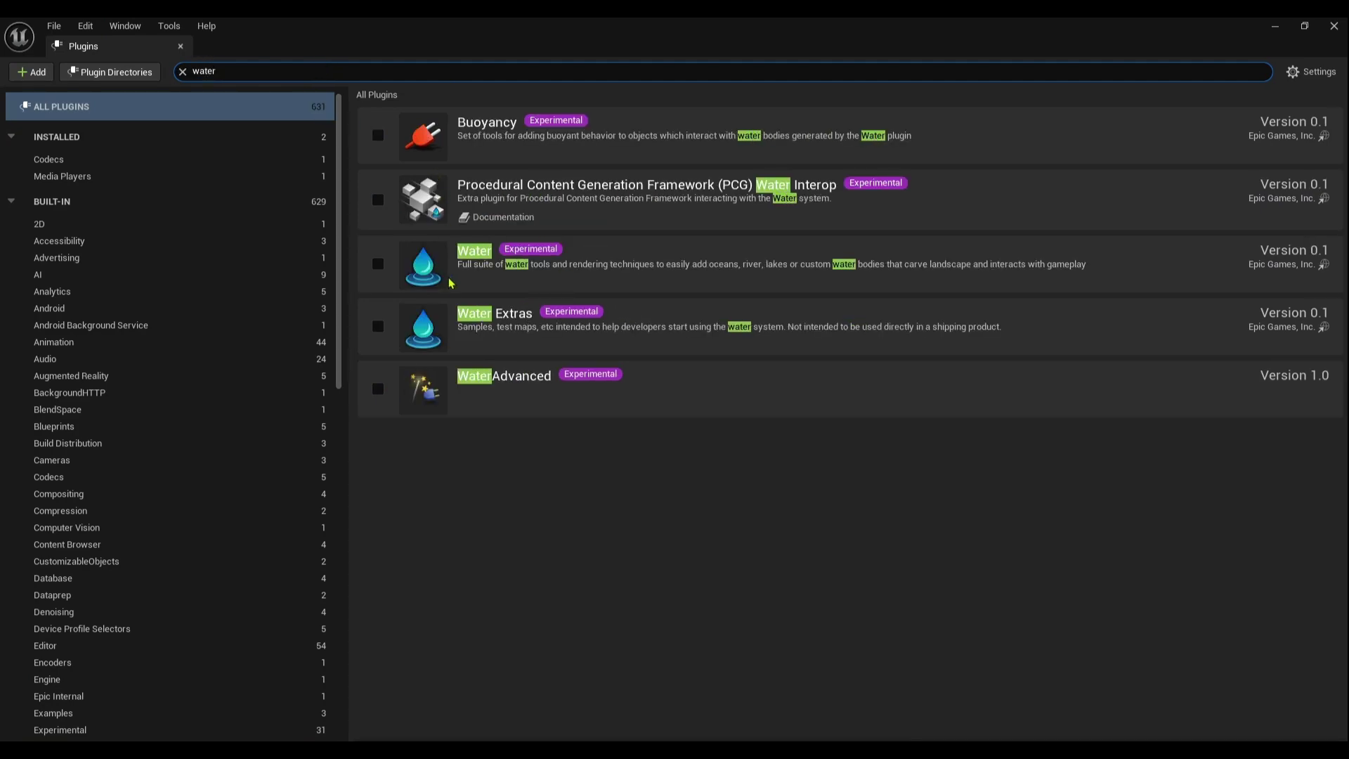
pyautogui.click(378, 264)
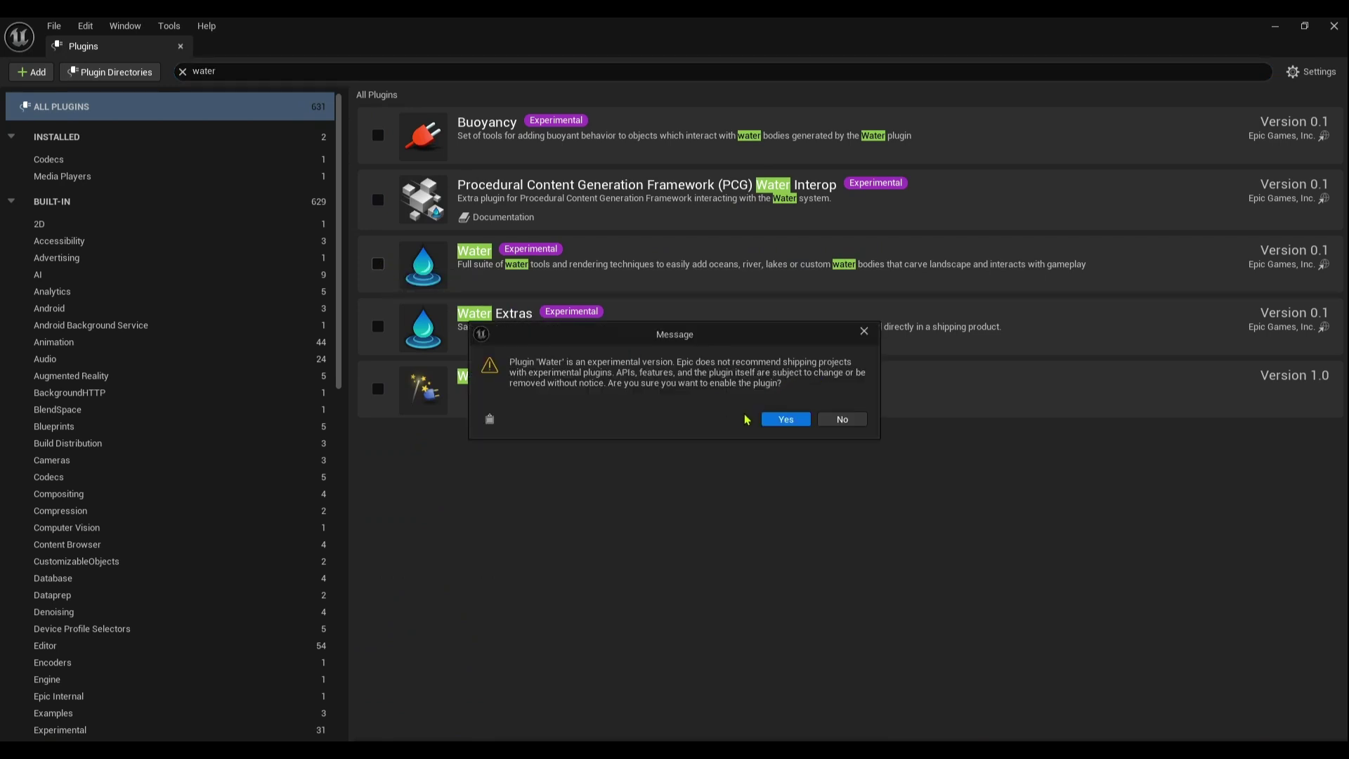
pyautogui.click(786, 422)
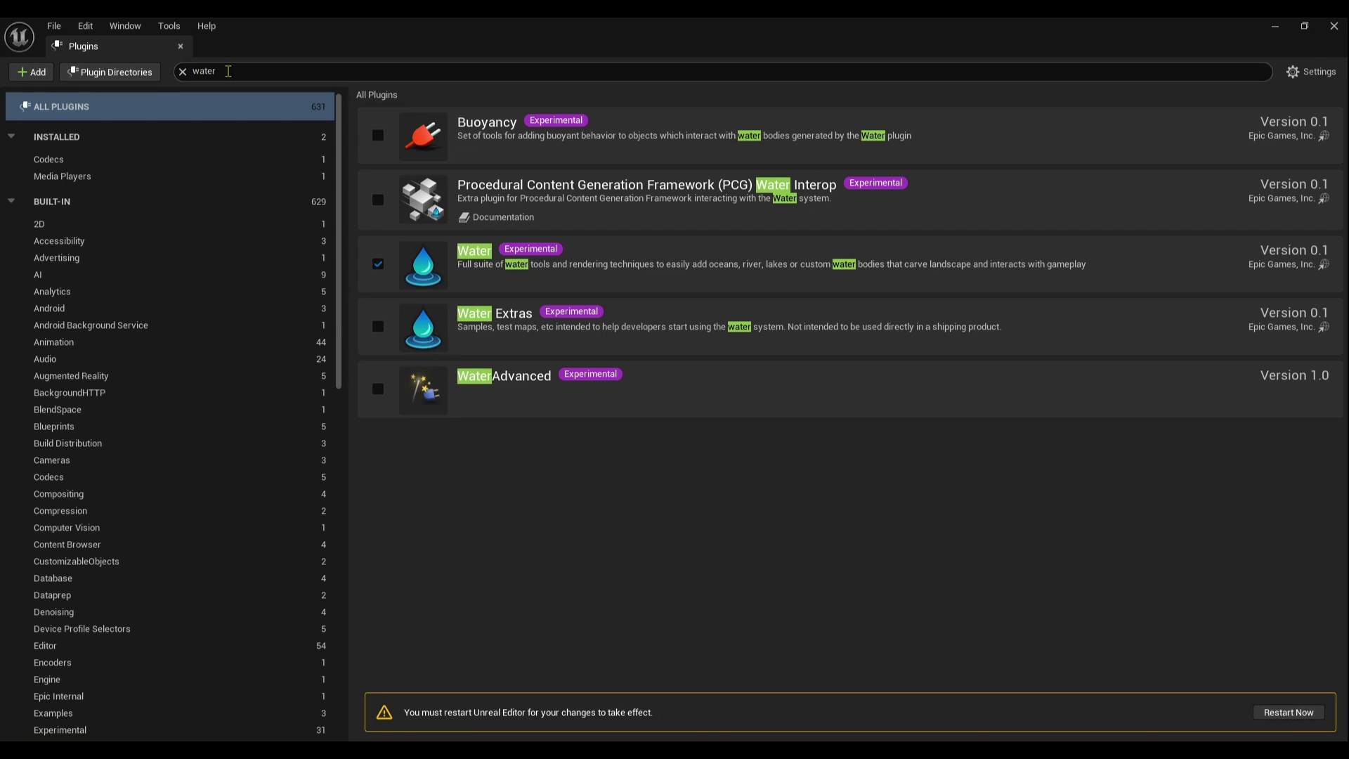
# - Search the plugins for "pcg" and enable the Procedural Content Generation Framework (PCG) plugin
pyautogui.doubleClick(211, 71)
pyautogui.write('pcg')
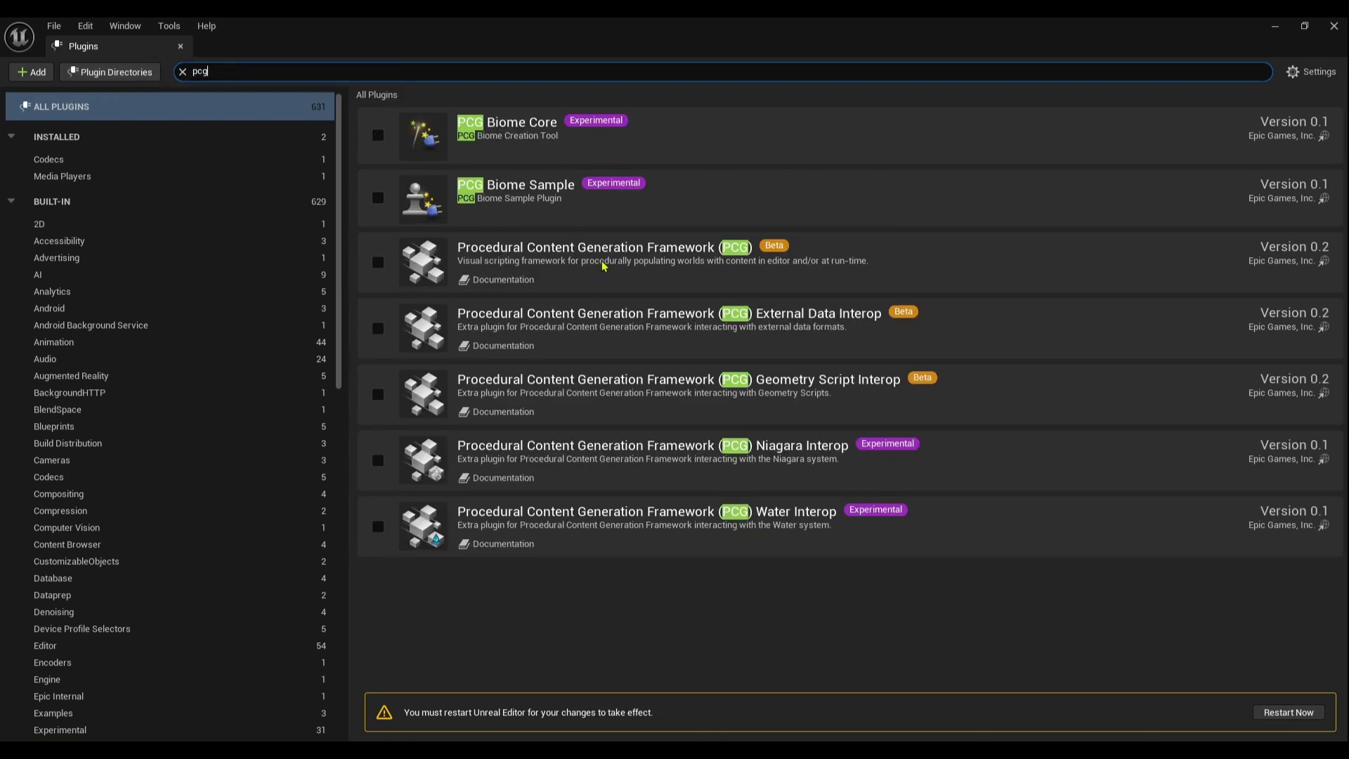
pyautogui.click(378, 262)
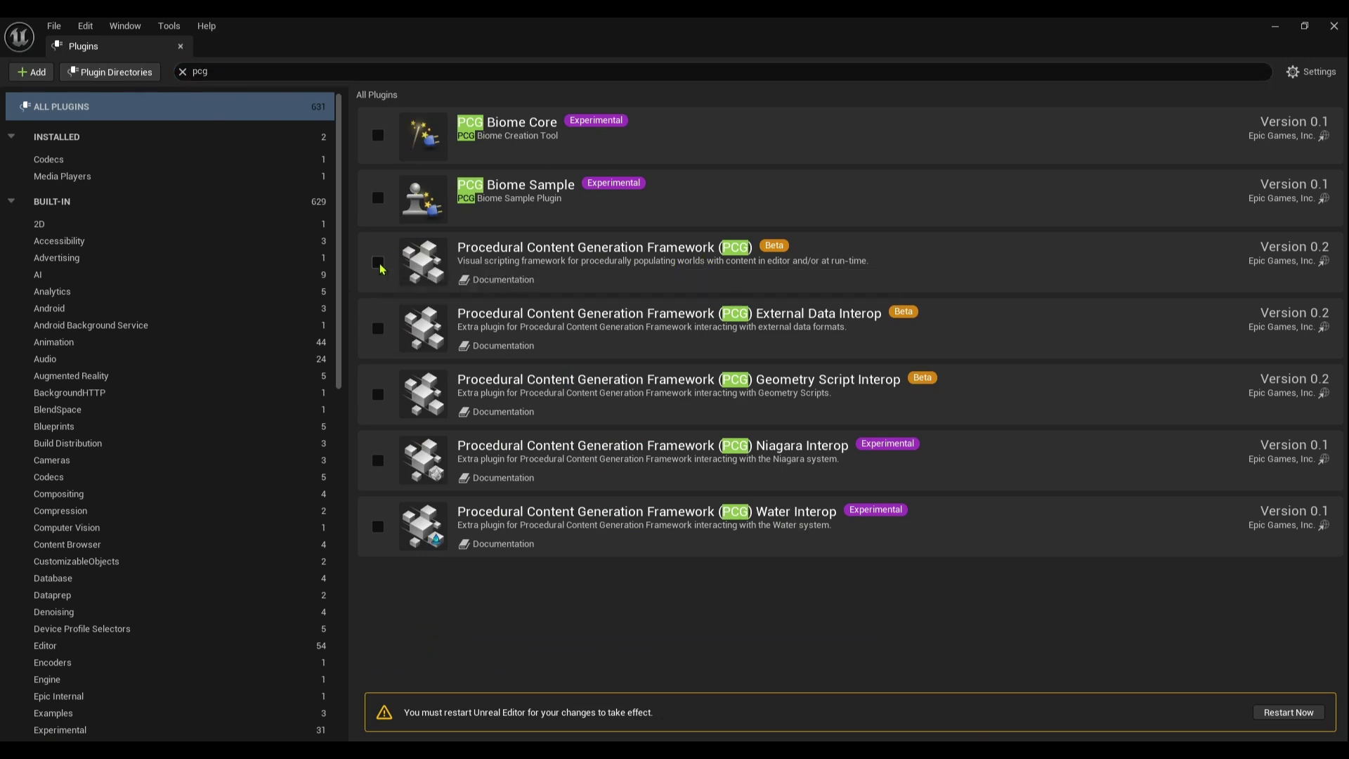
pyautogui.click(787, 424)
# - Search the plugins for "nanite", enable Nanite Displaced Mesh and restart the editor
pyautogui.click(176, 71)
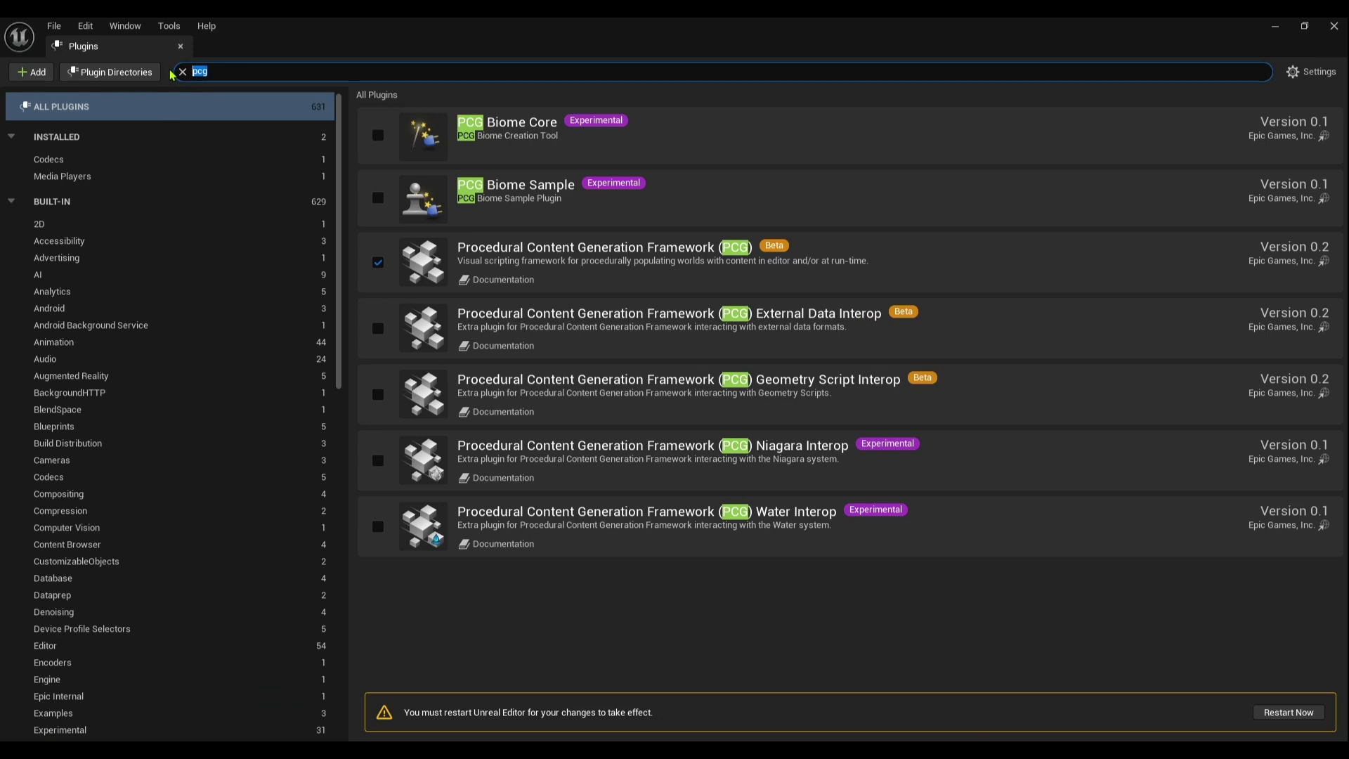
pyautogui.write('nanite')
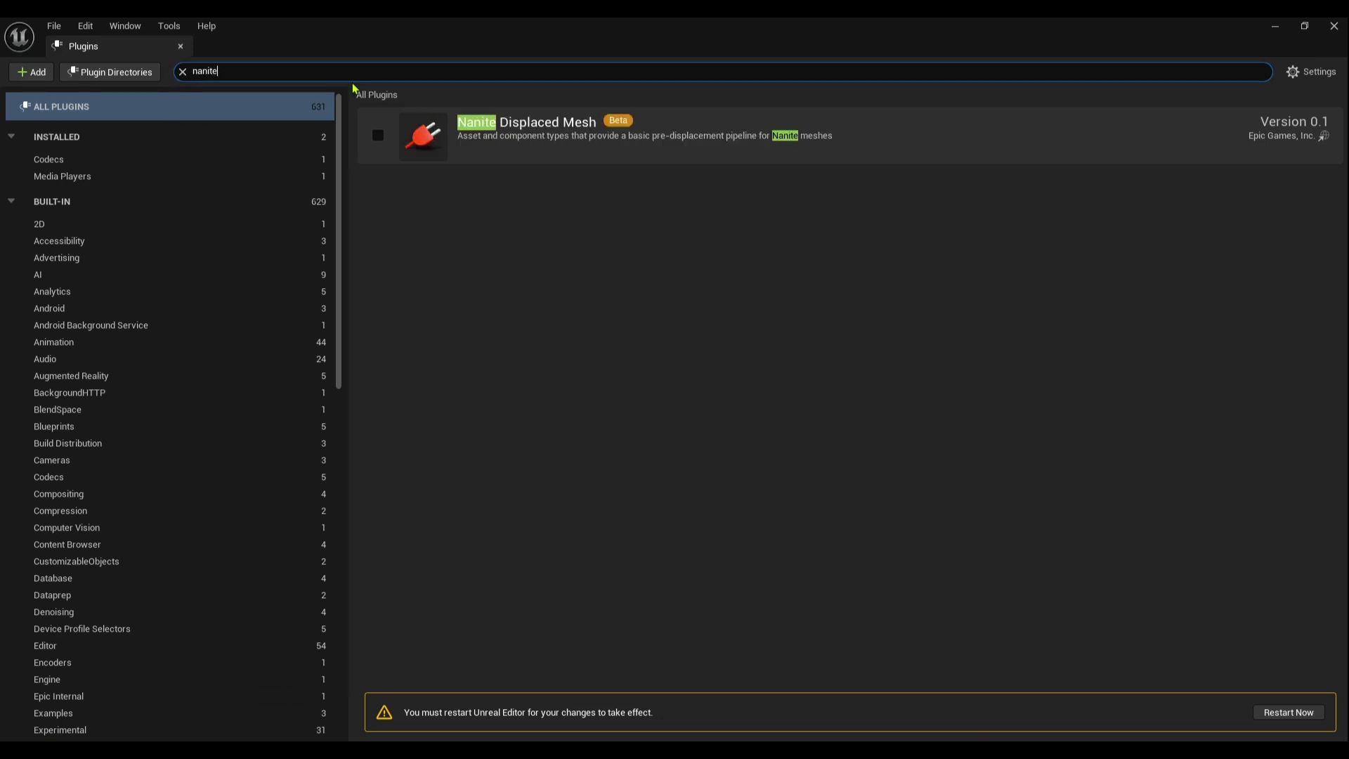
pyautogui.click(378, 135)
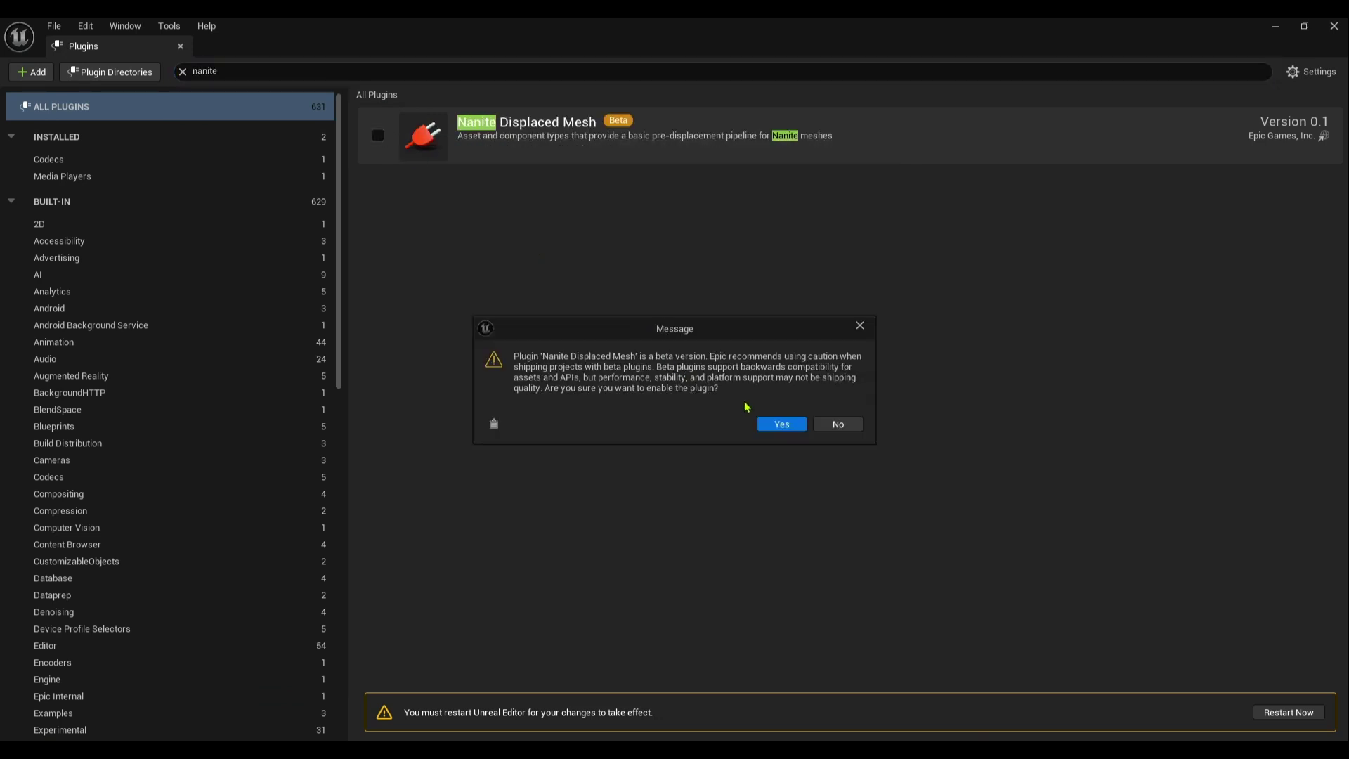
pyautogui.click(783, 424)
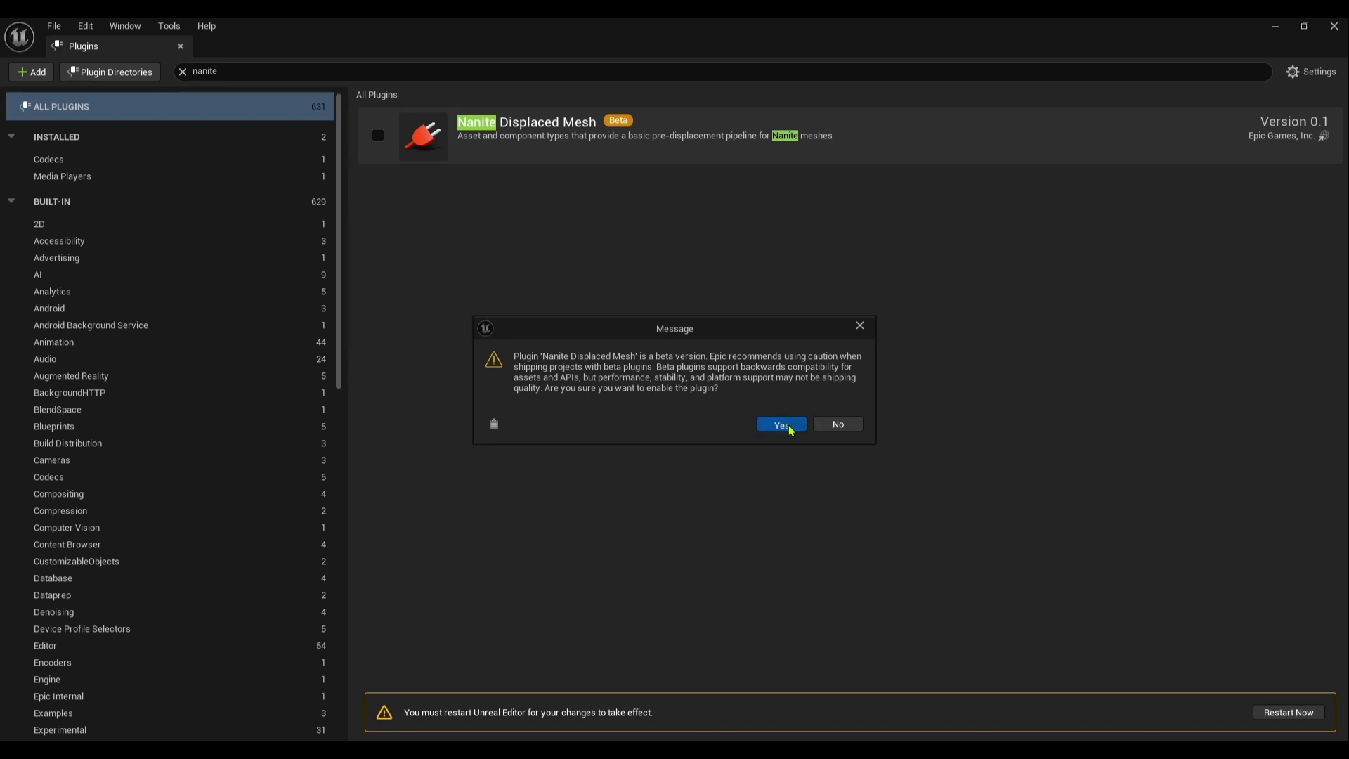
pyautogui.click(1288, 713)
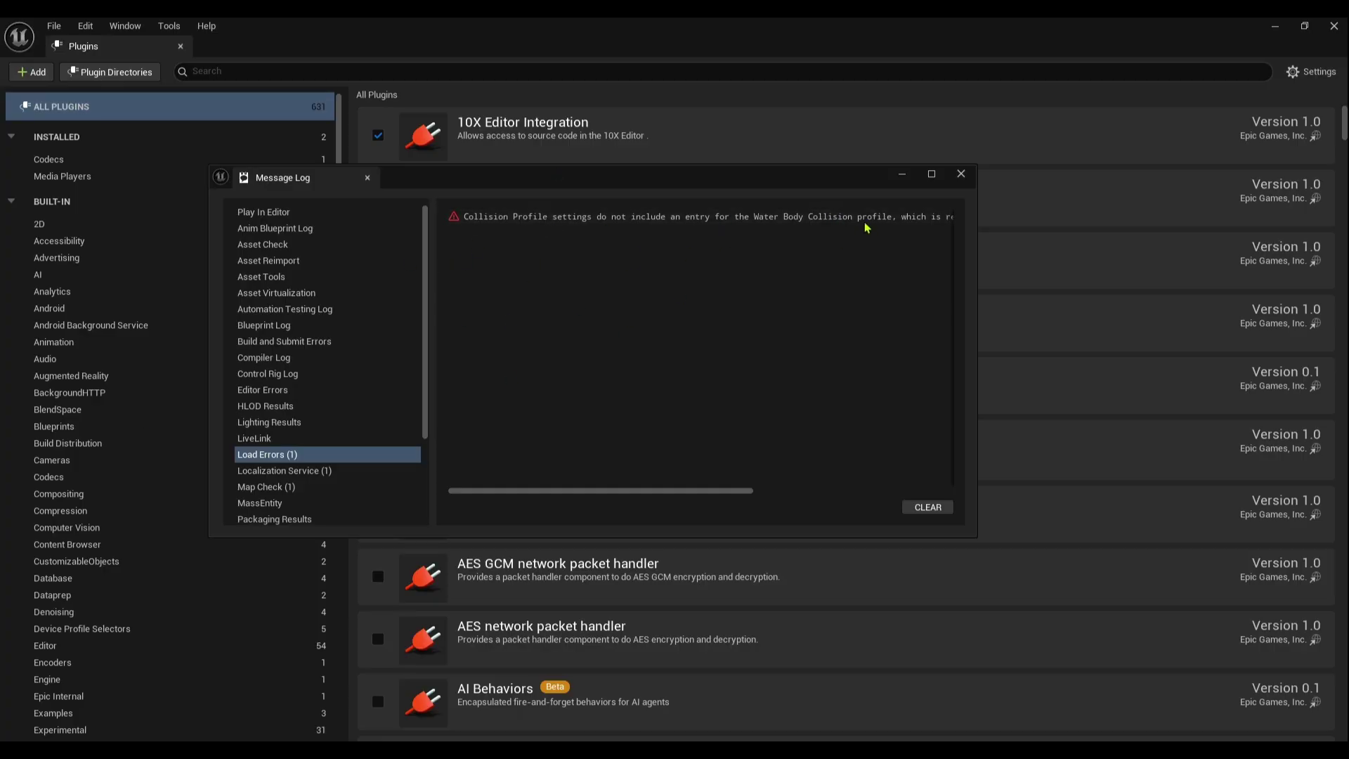
# - Add the missing Water Body Collision profile entry to DefaultEngine.ini from the load error, and close the Message Log
pyautogui.click(931, 175)
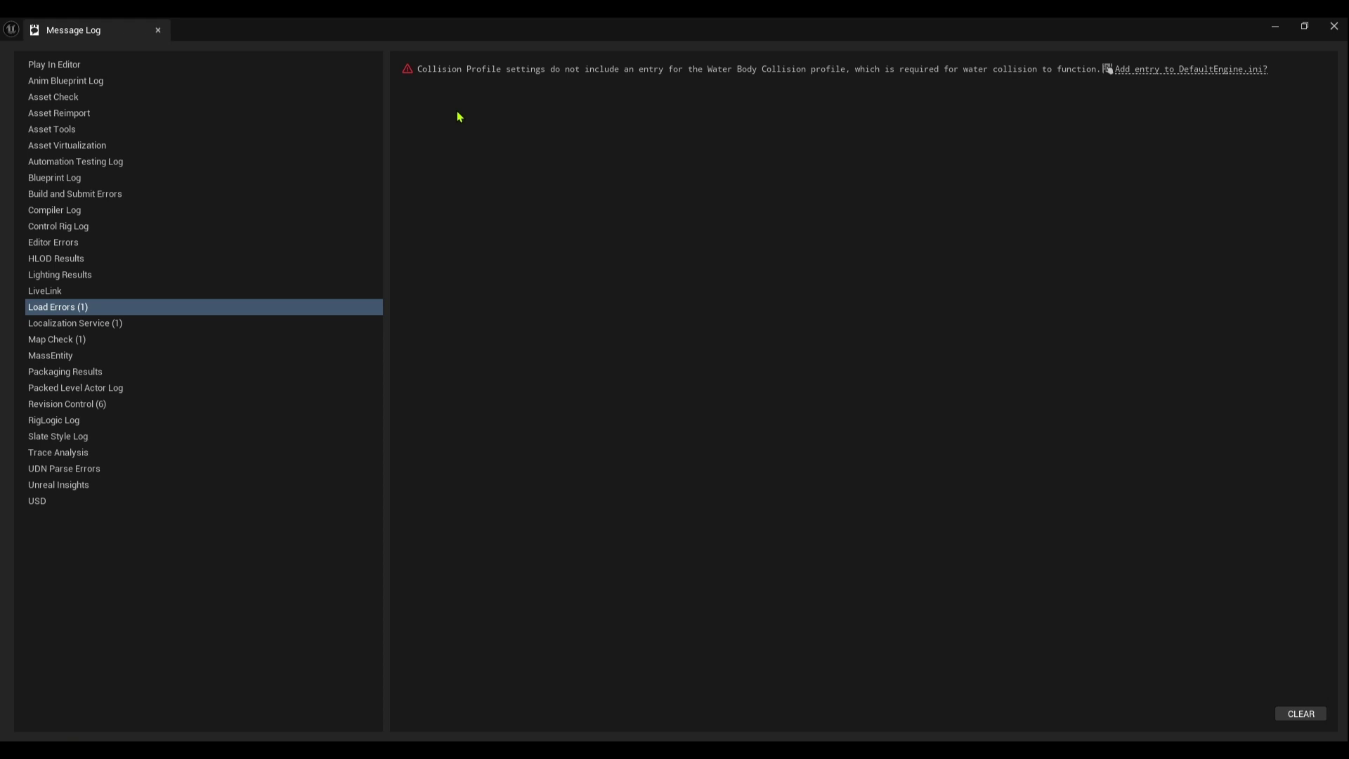
pyautogui.click(1147, 73)
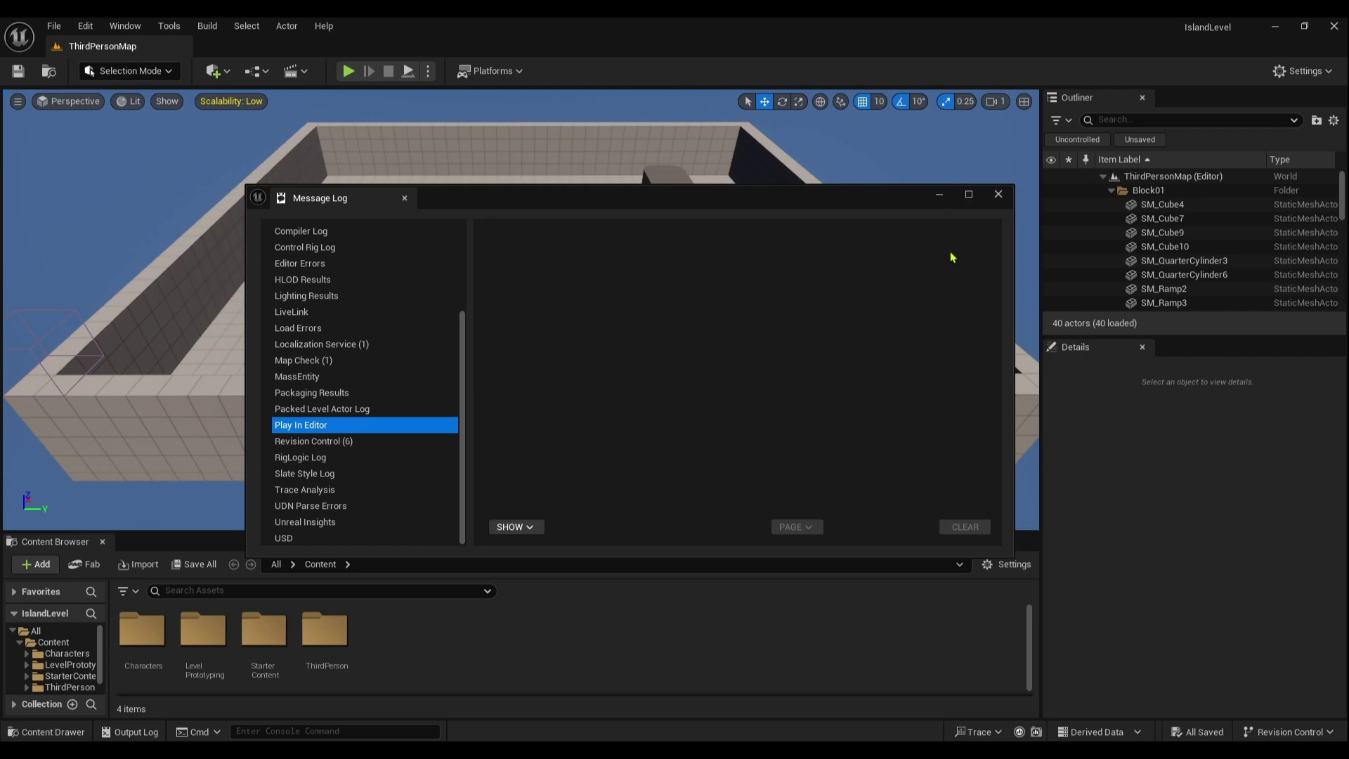
pyautogui.click(997, 195)
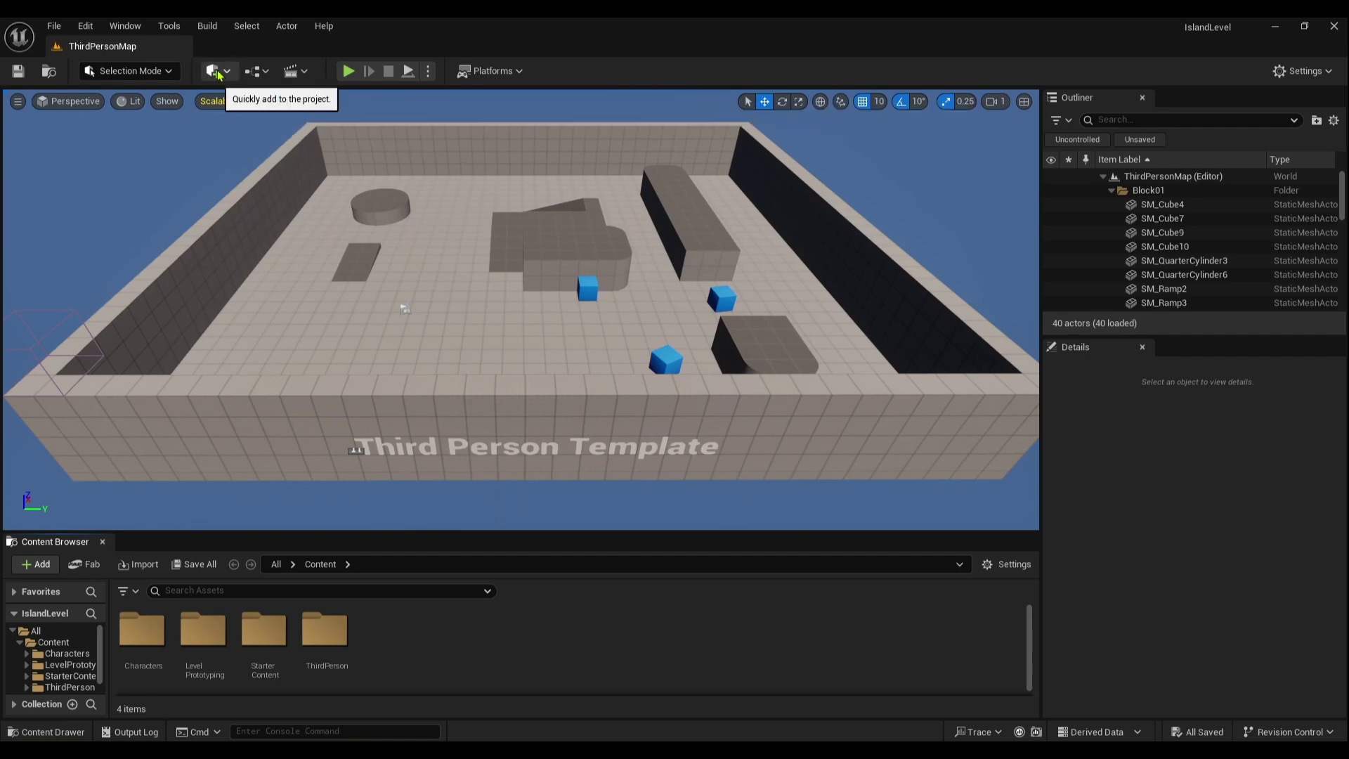
# - Create a new level from the Basic template
pyautogui.click(65, 28)
pyautogui.click(105, 79)
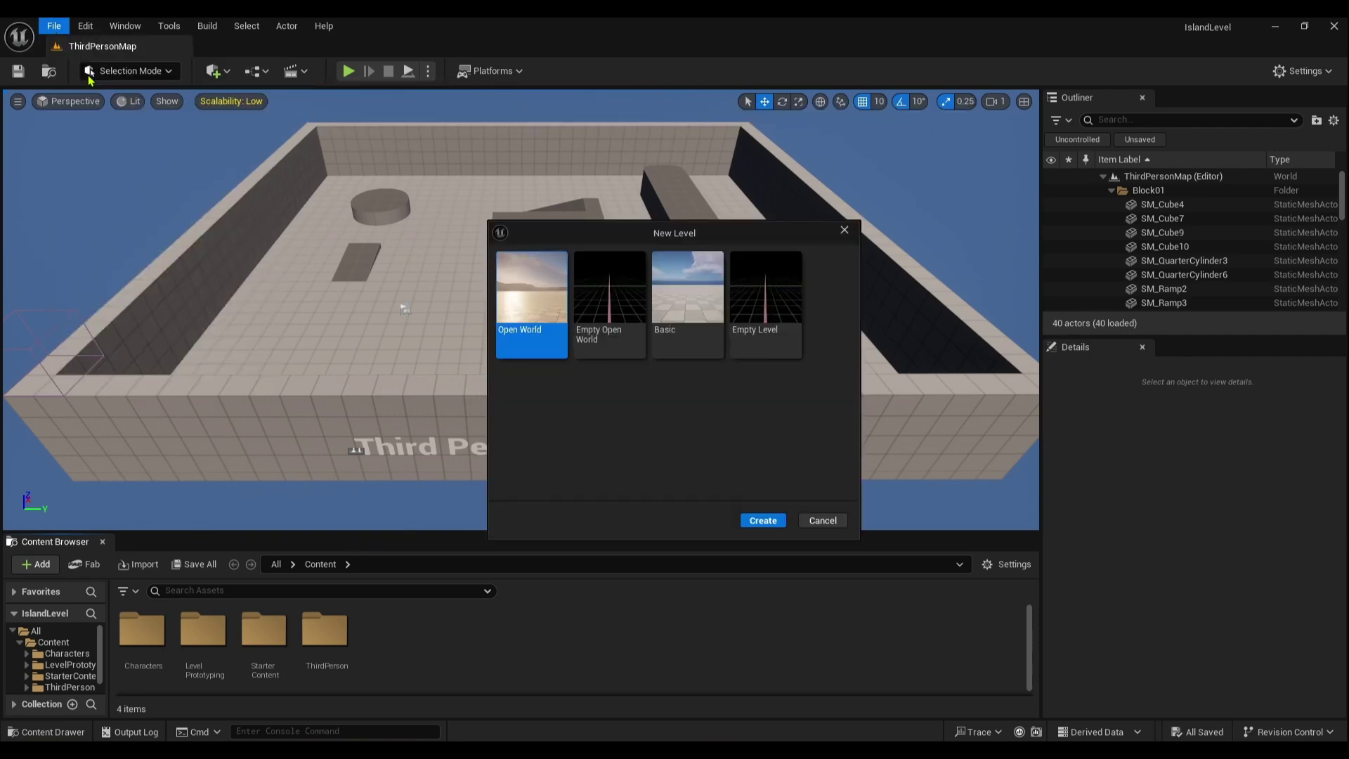
pyautogui.click(675, 289)
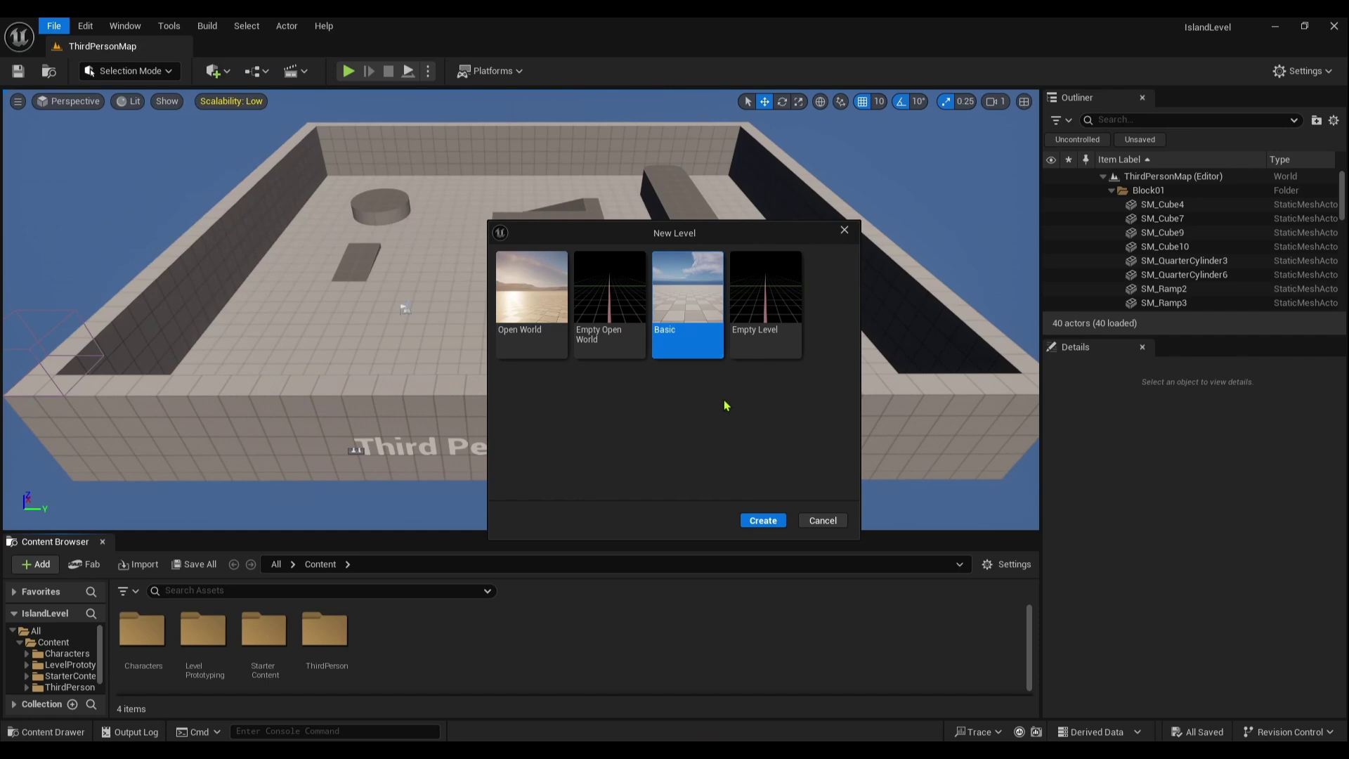
pyautogui.click(763, 521)
# - Delete the Floor mesh from the new level
pyautogui.click(667, 419)
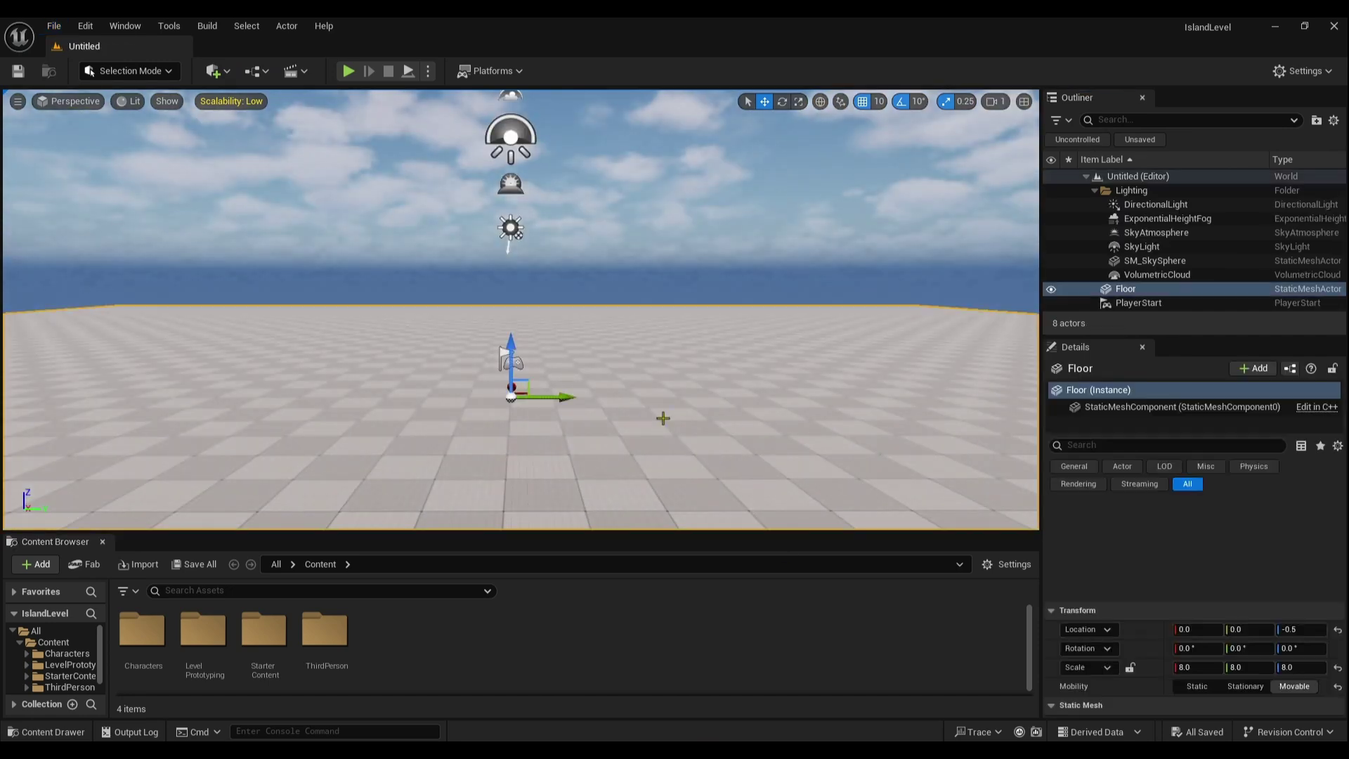
pyautogui.press('Delete')
pyautogui.scroll(-8, 615, 316)
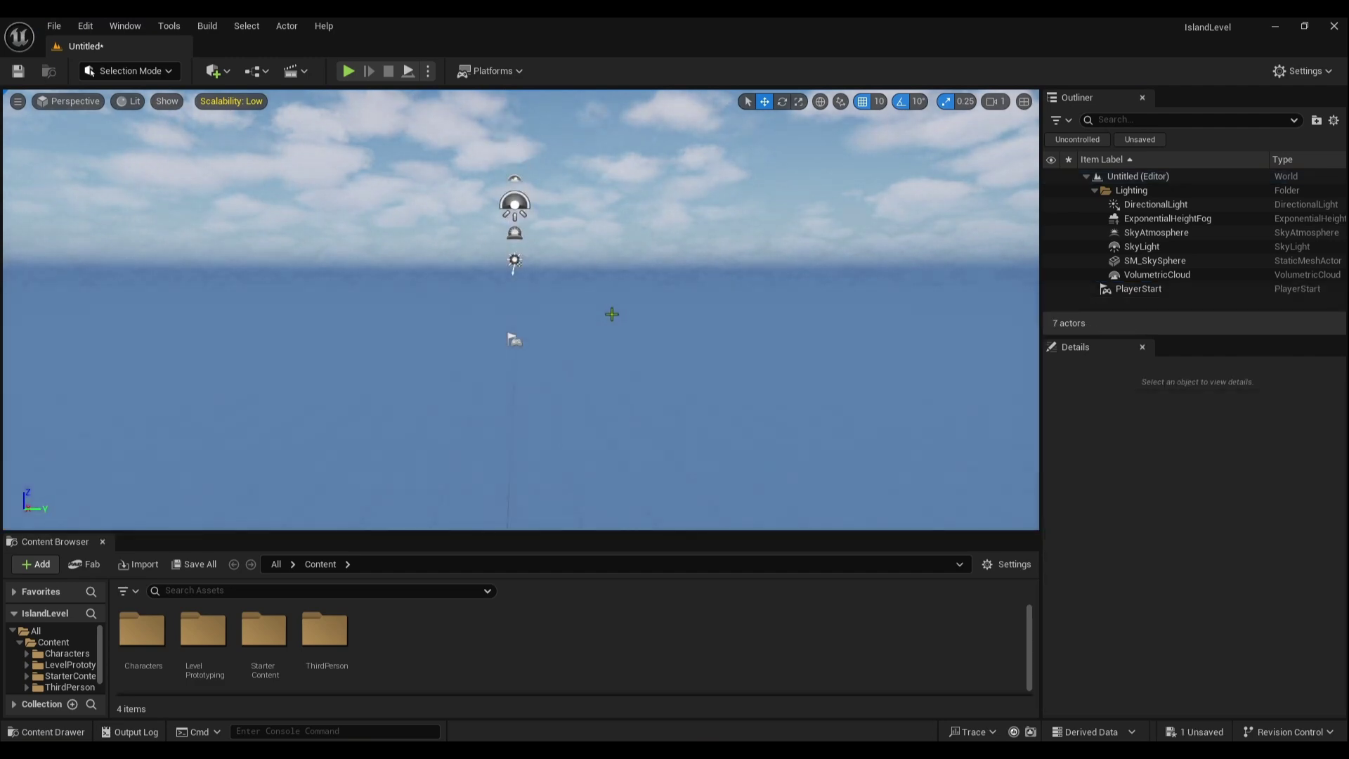
pyautogui.moveTo(604, 362); pyautogui.dragTo(602, 347, button='right')
pyautogui.scroll(6, 611, 310)
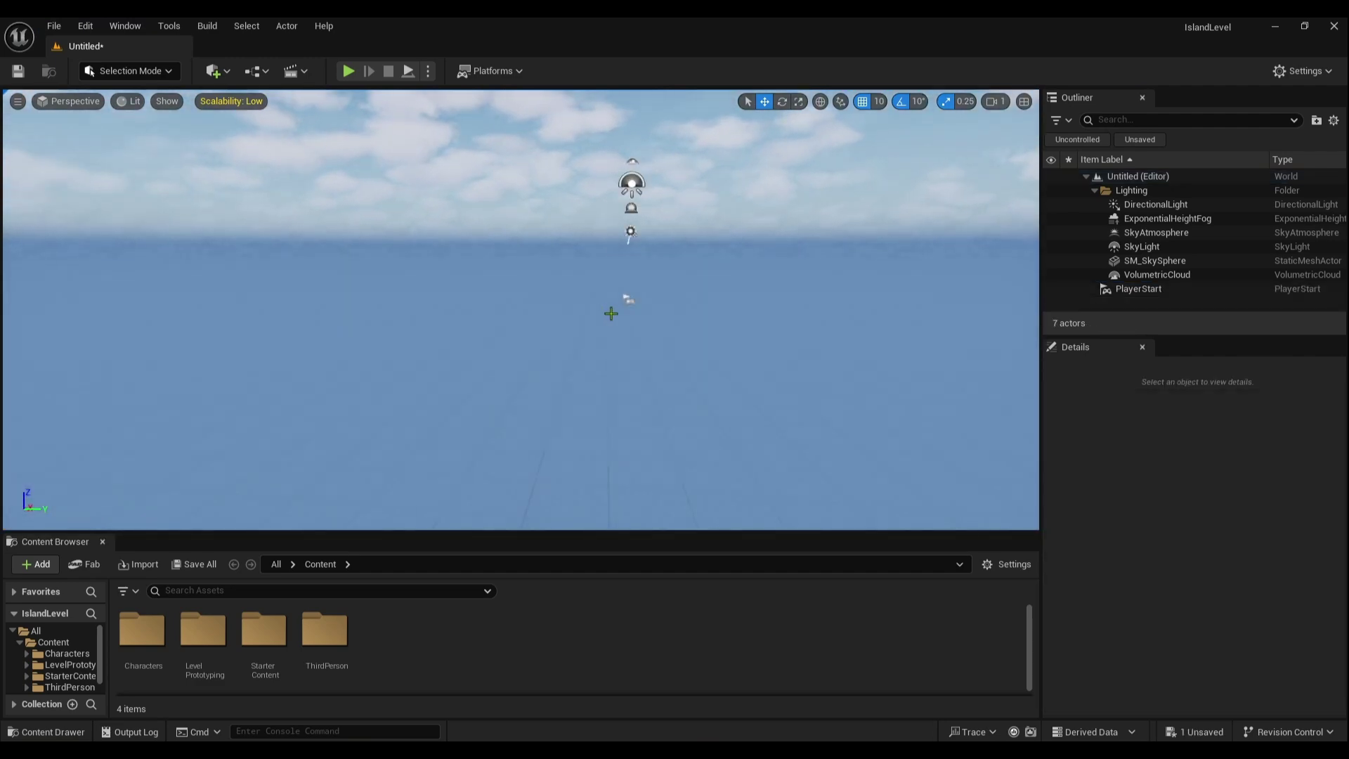
# - Create a new landscape in Landscape mode with the default settings, and return to Selection mode
pyautogui.moveTo(611, 310); pyautogui.dragTo(542, 343, button='middle')
pyautogui.moveTo(581, 323); pyautogui.dragTo(588, 324)
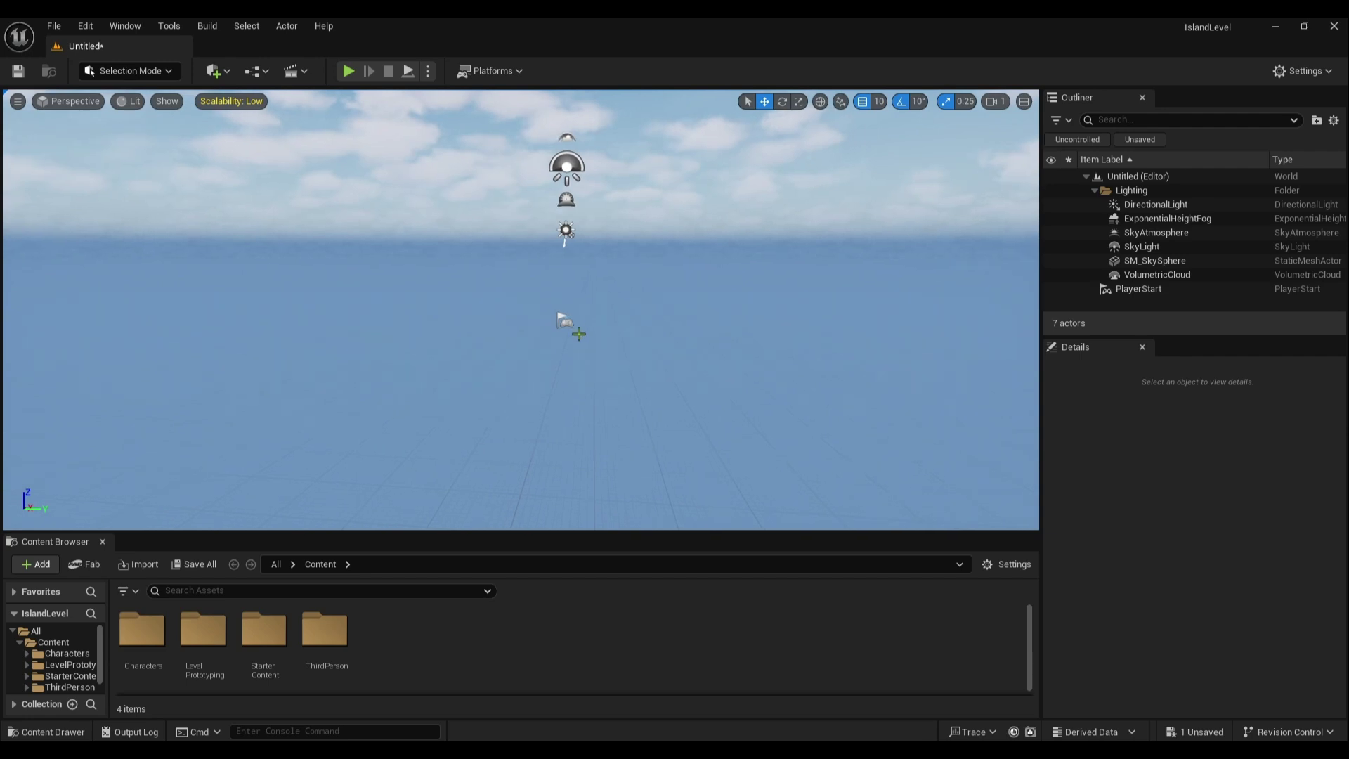
pyautogui.click(563, 322)
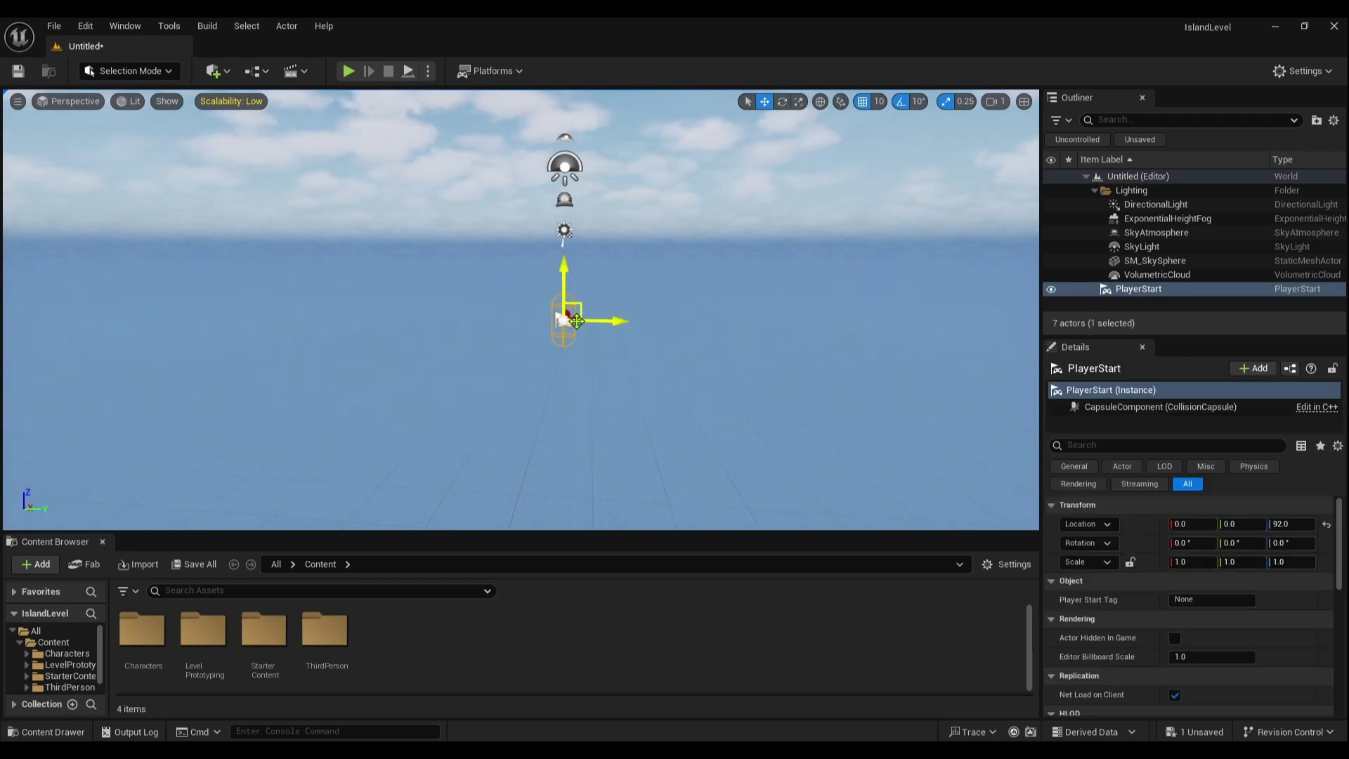
pyautogui.click(125, 71)
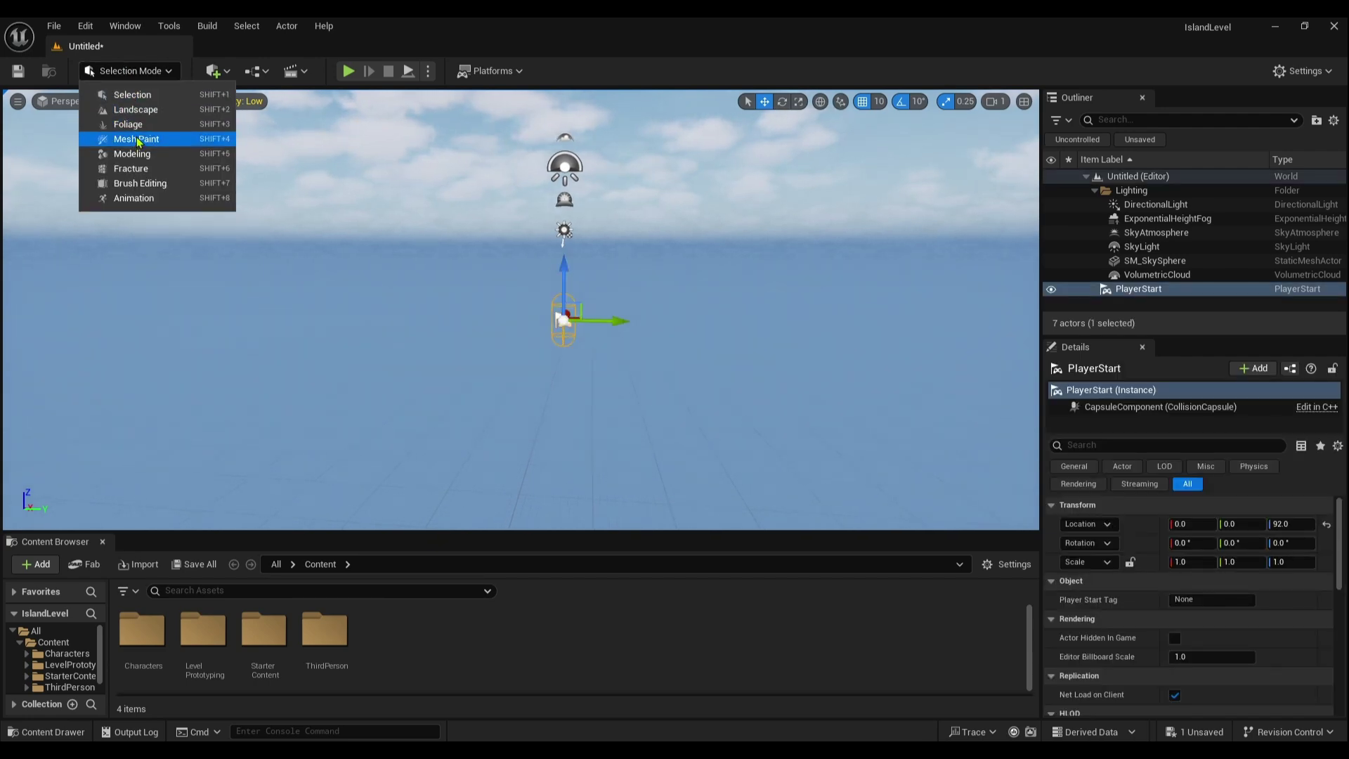
pyautogui.click(137, 109)
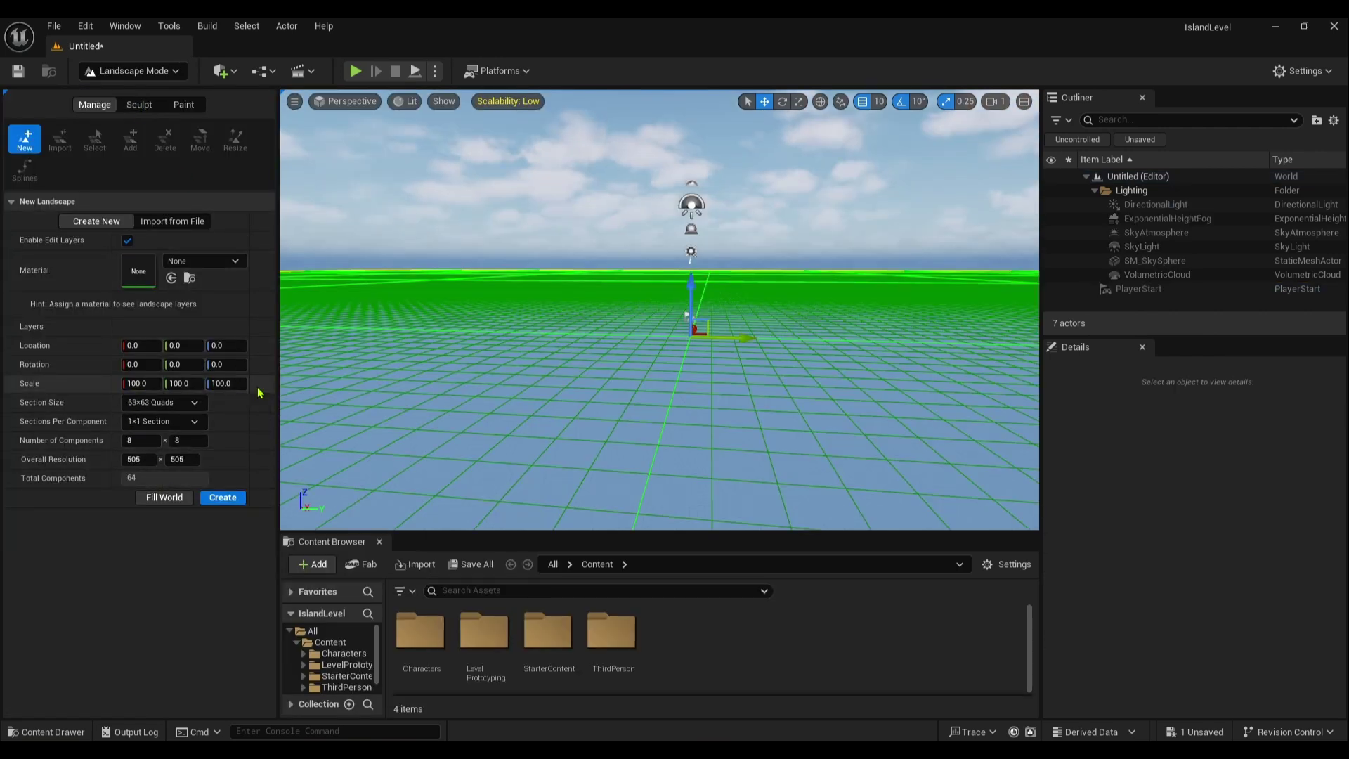
pyautogui.click(222, 499)
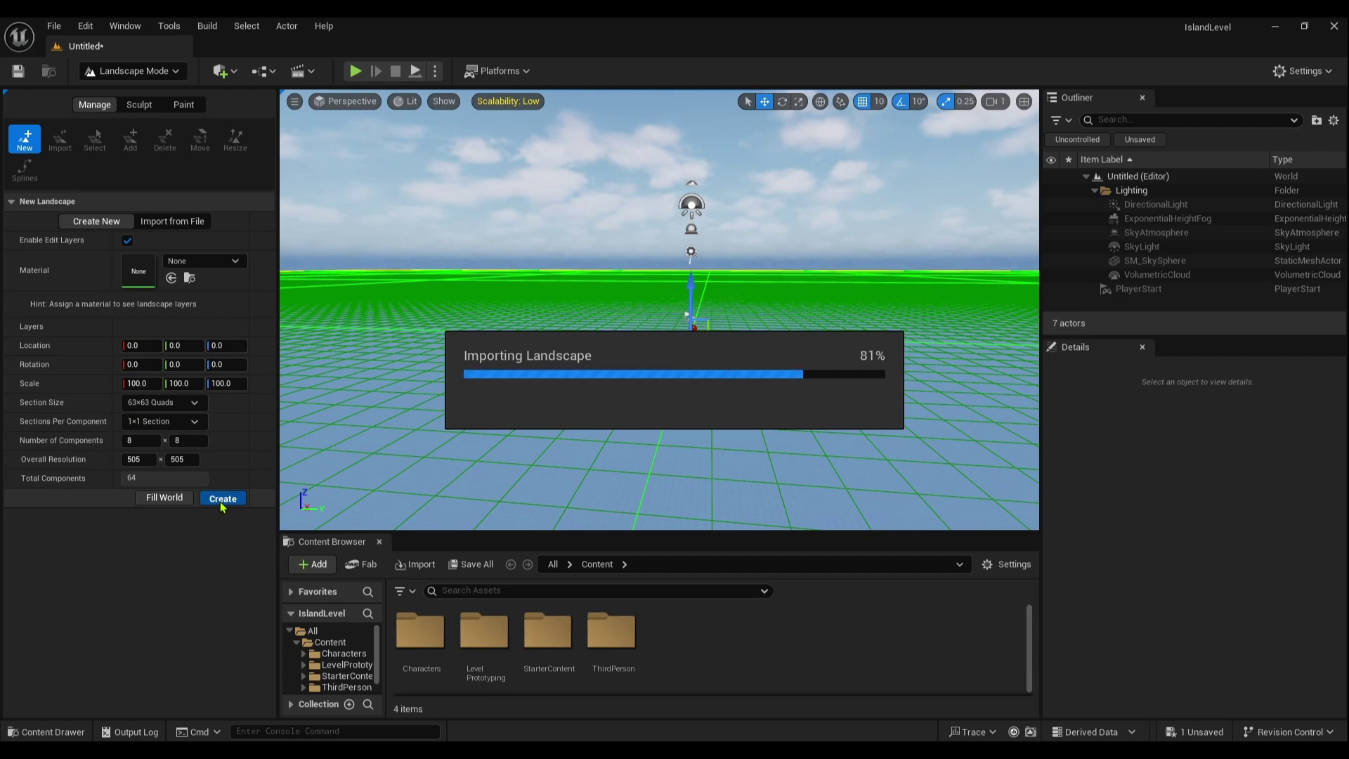
pyautogui.click(111, 73)
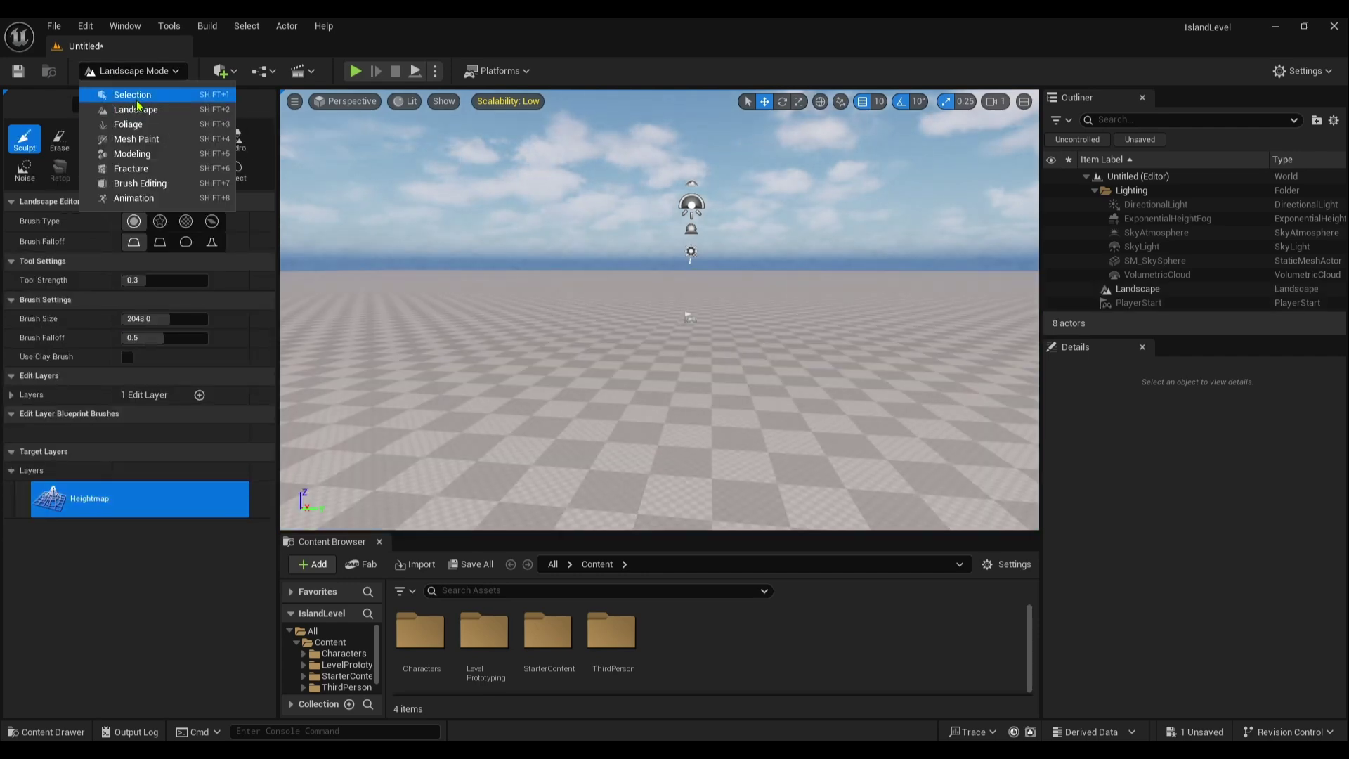
pyautogui.click(138, 100)
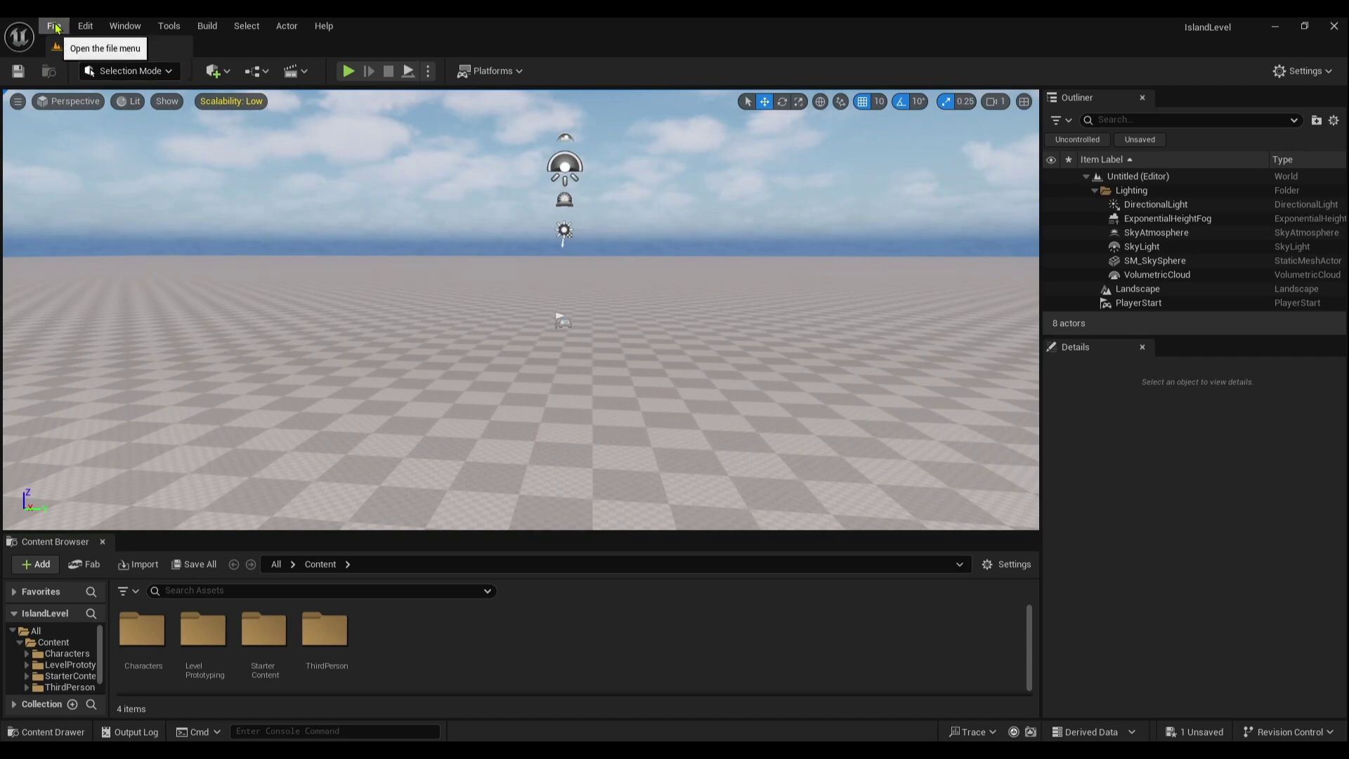
# - Save the untitled level in the Content folder under the name Island
pyautogui.click(195, 565)
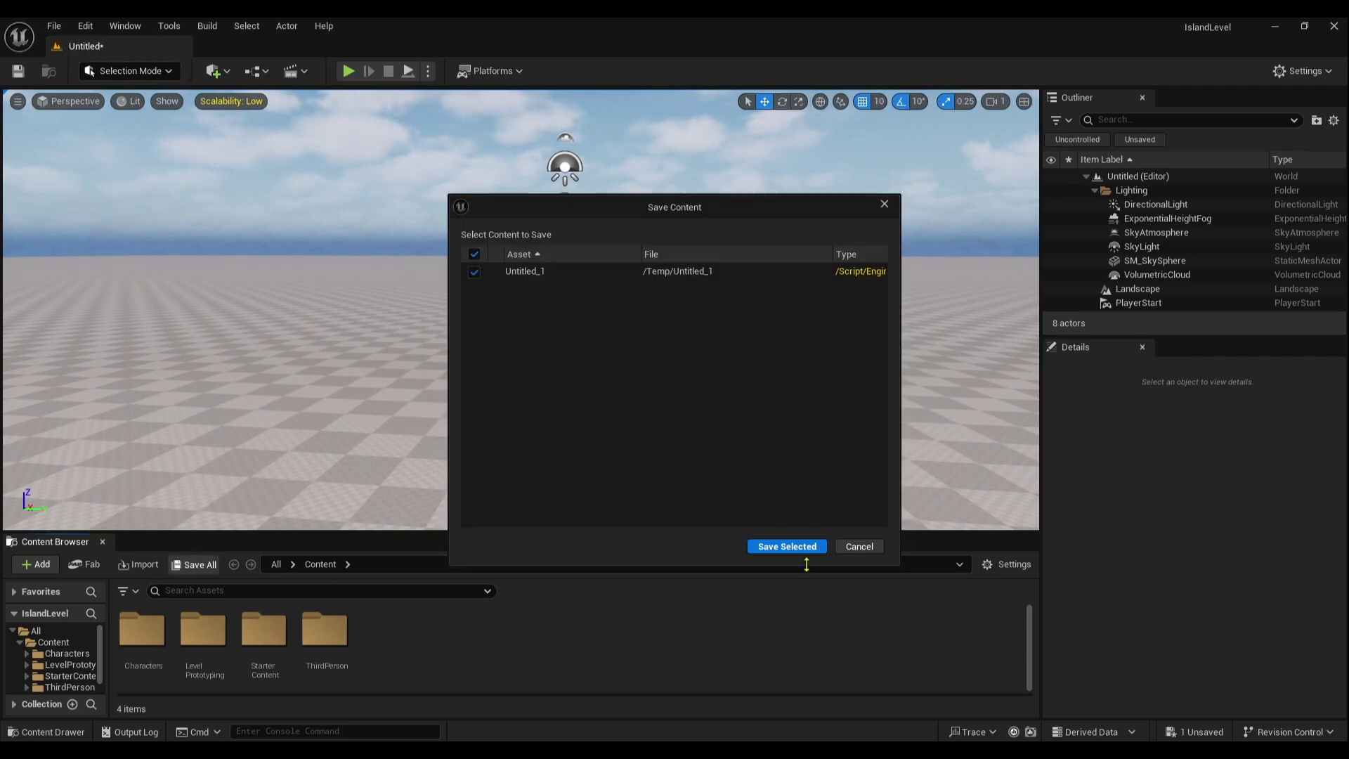
pyautogui.click(787, 547)
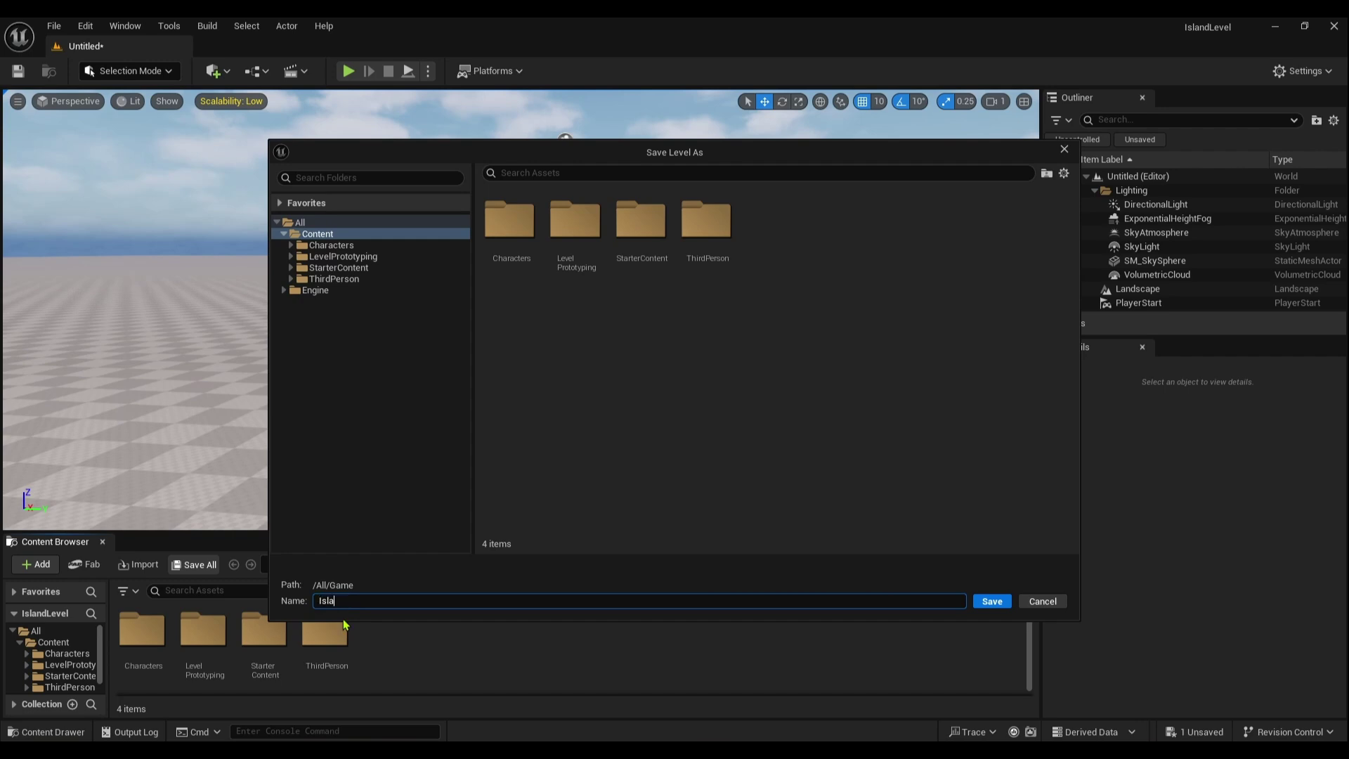
pyautogui.click(995, 602)
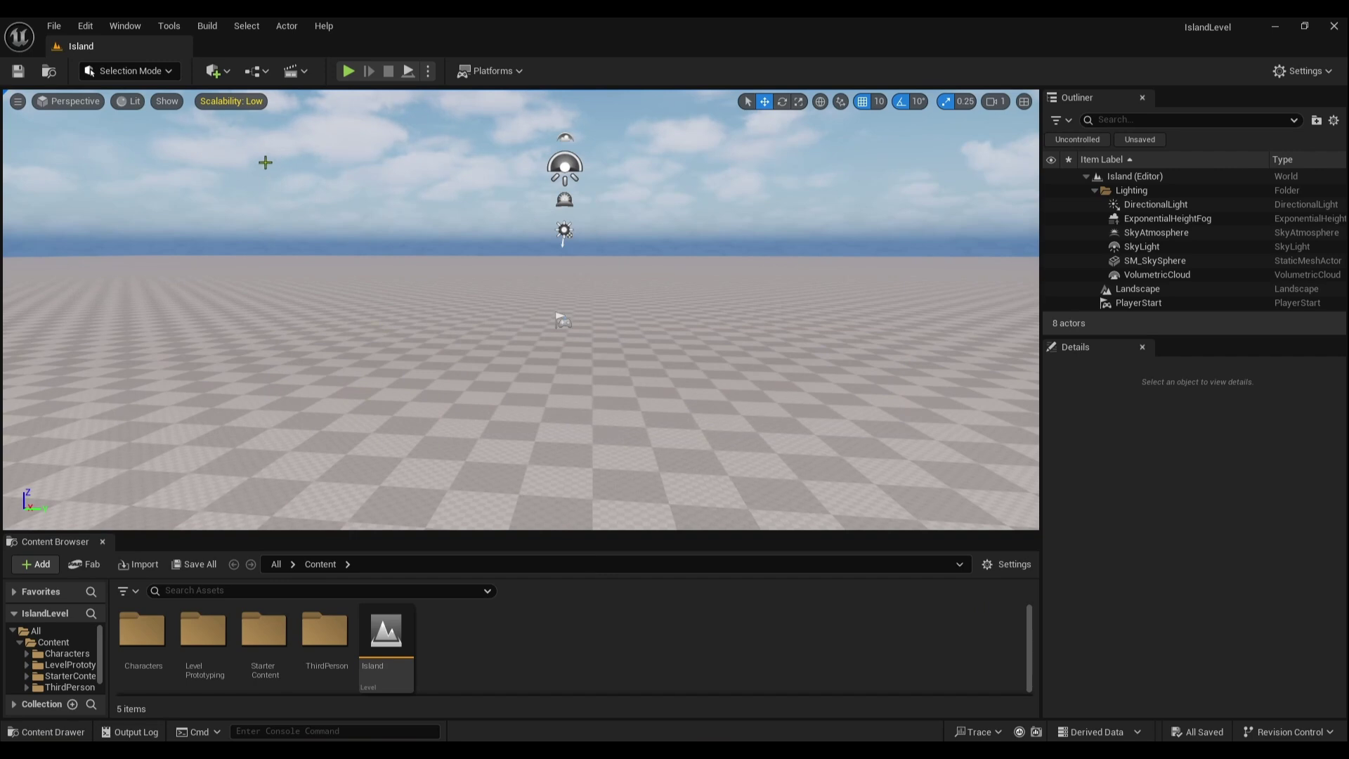
# - Search all placeable actors for "water" and place a Water Body Ocean near the middle of the landscape
pyautogui.click(220, 74)
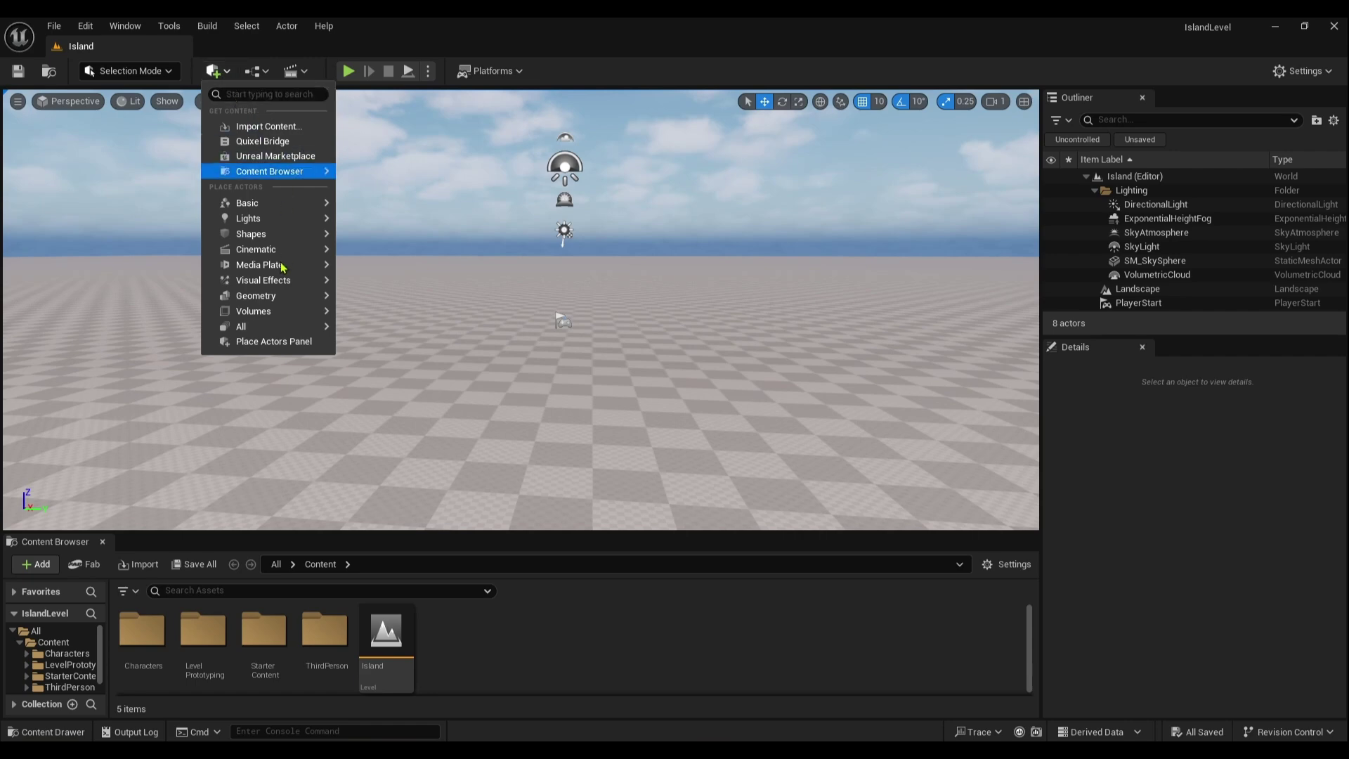
pyautogui.moveTo(260, 328)
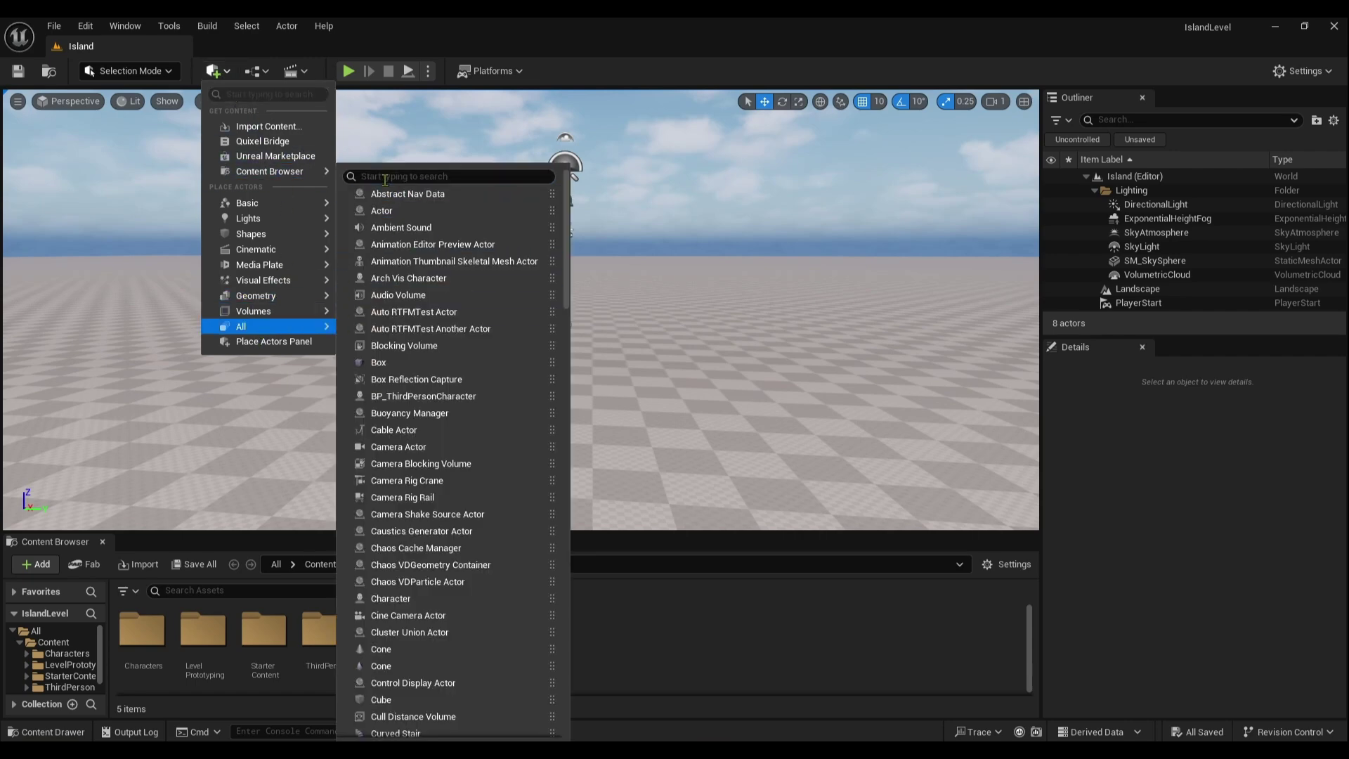
pyautogui.write('wate')
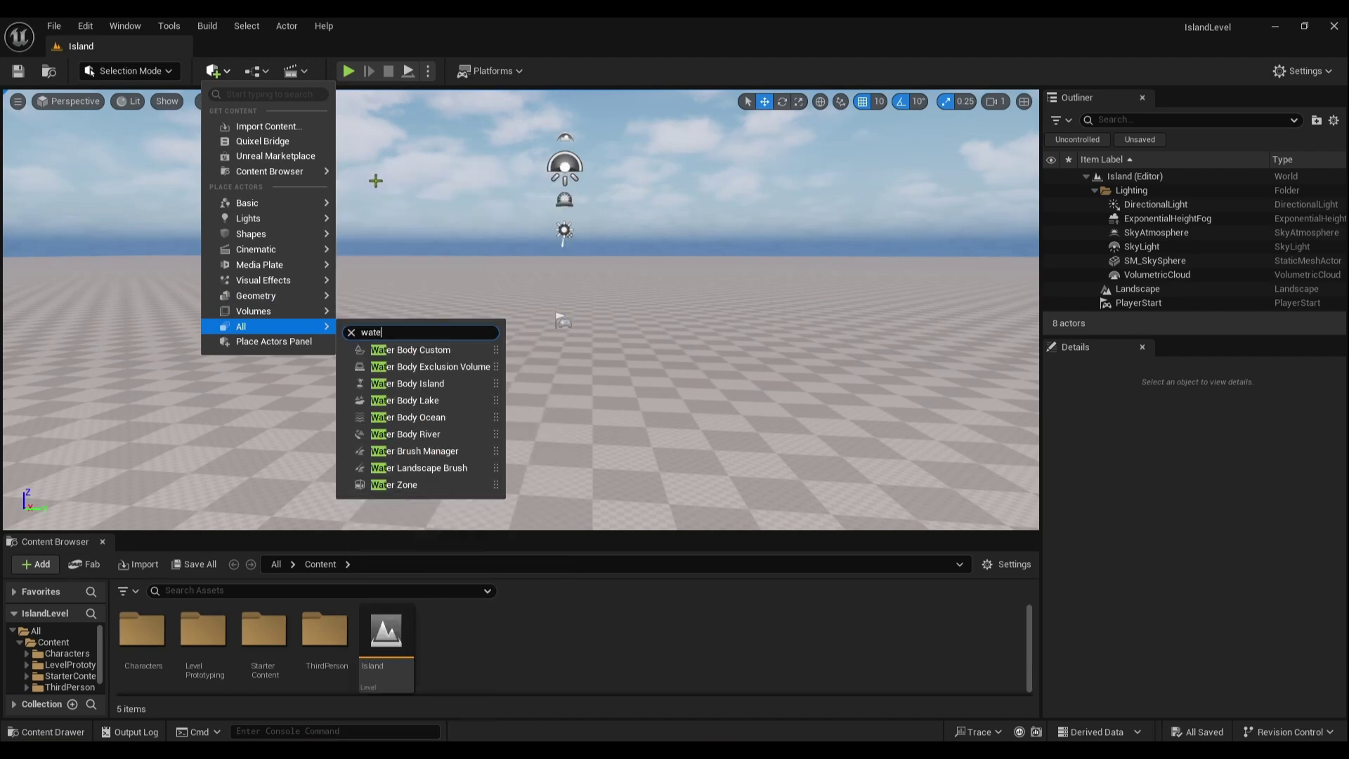
pyautogui.write('r')
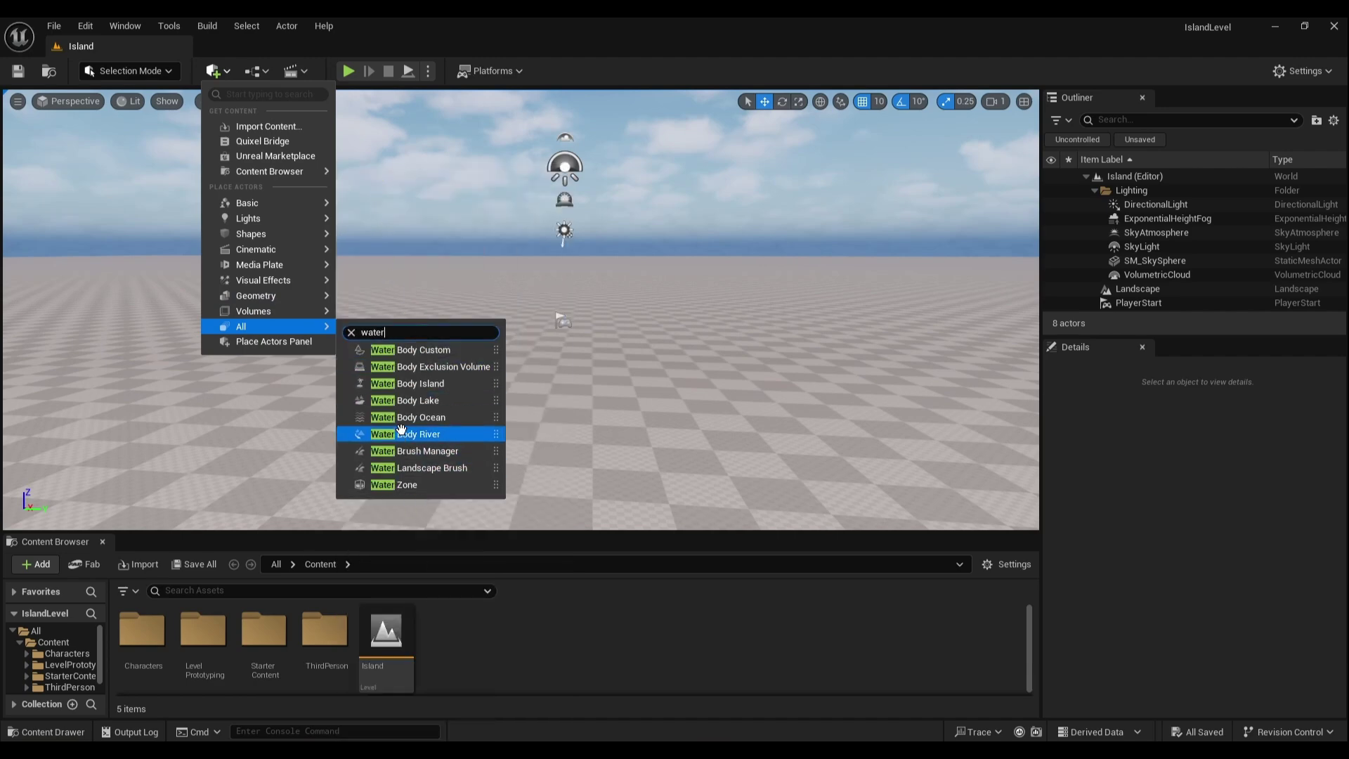
pyautogui.moveTo(465, 397); pyautogui.dragTo(561, 365)
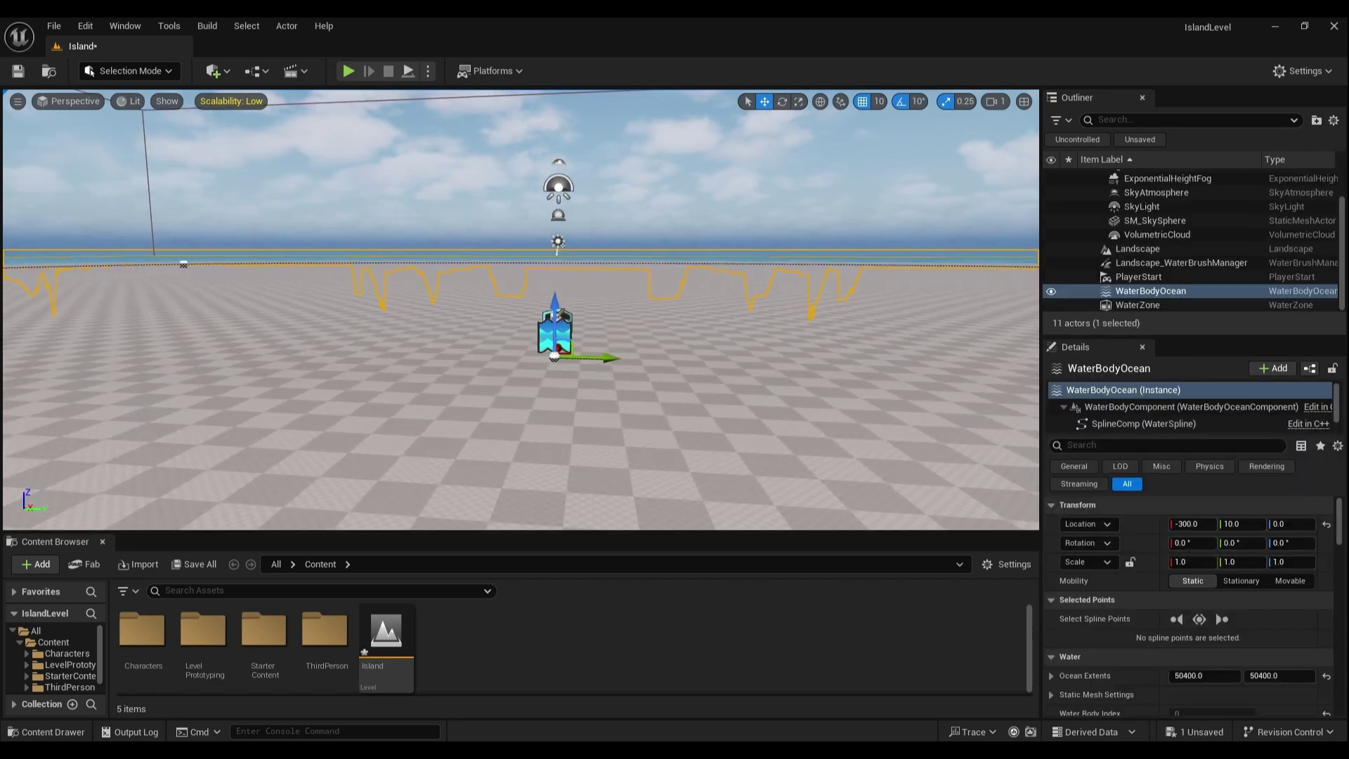
# - Move the ocean spline point at 10000, -10000 inward to about X 2360, Y -2800
pyautogui.moveTo(562, 365); pyautogui.dragTo(550, 246, button='middle')
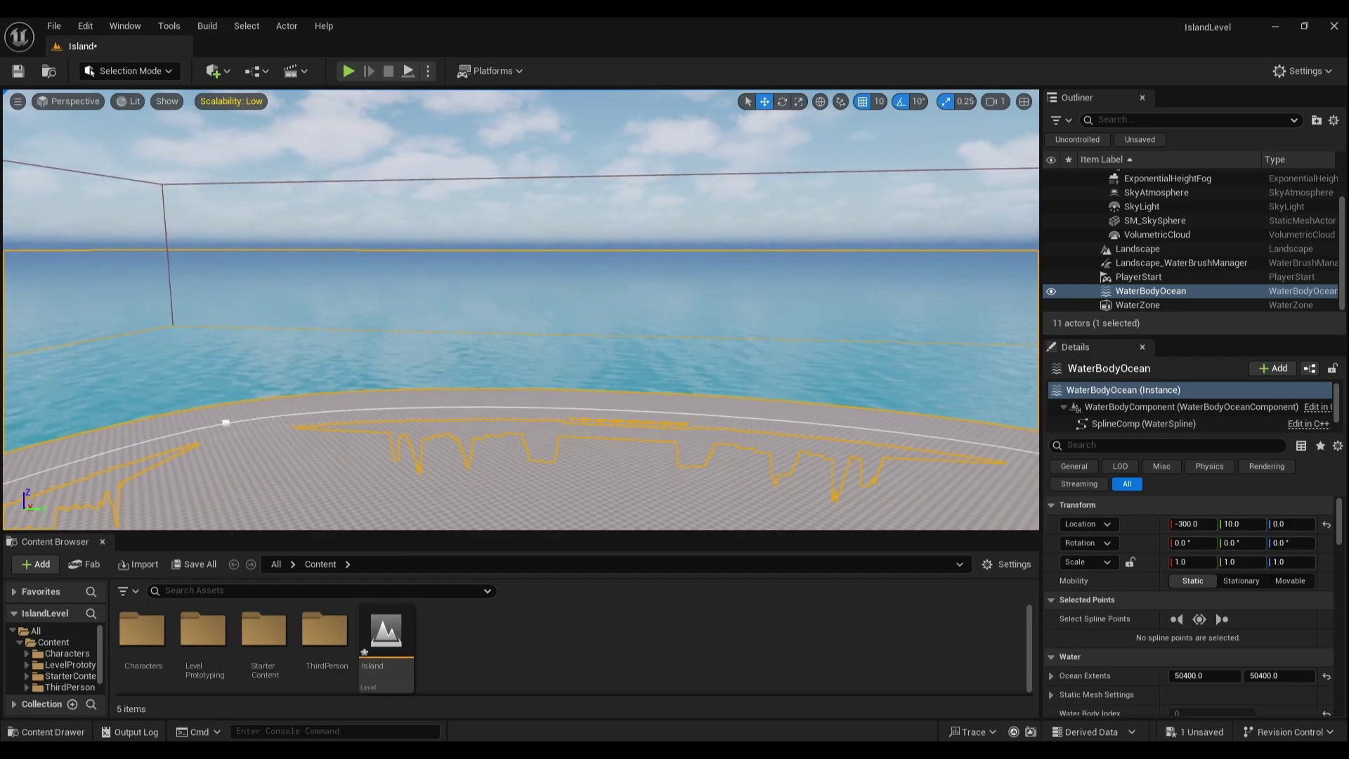
pyautogui.moveTo(529, 378); pyautogui.dragTo(190, 404, button='right')
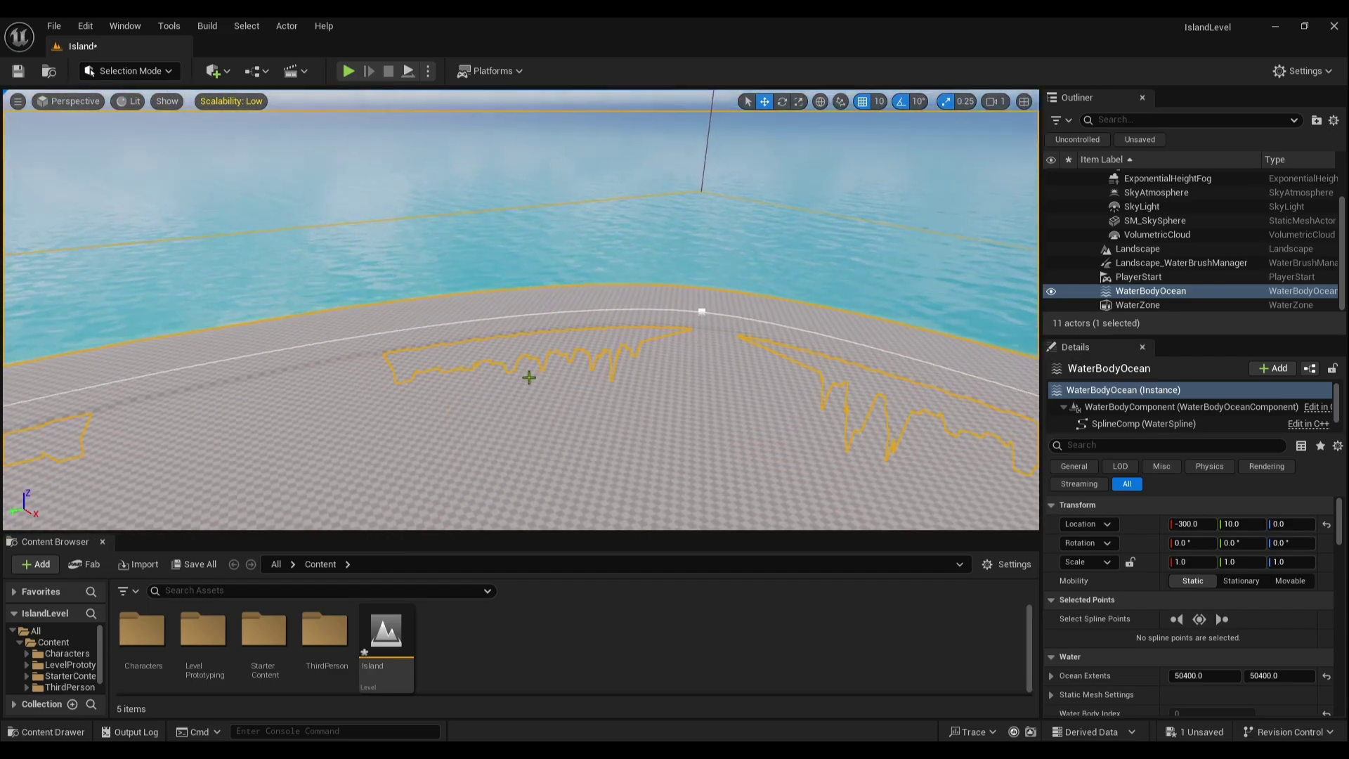
pyautogui.moveTo(540, 369); pyautogui.dragTo(879, 408, button='right')
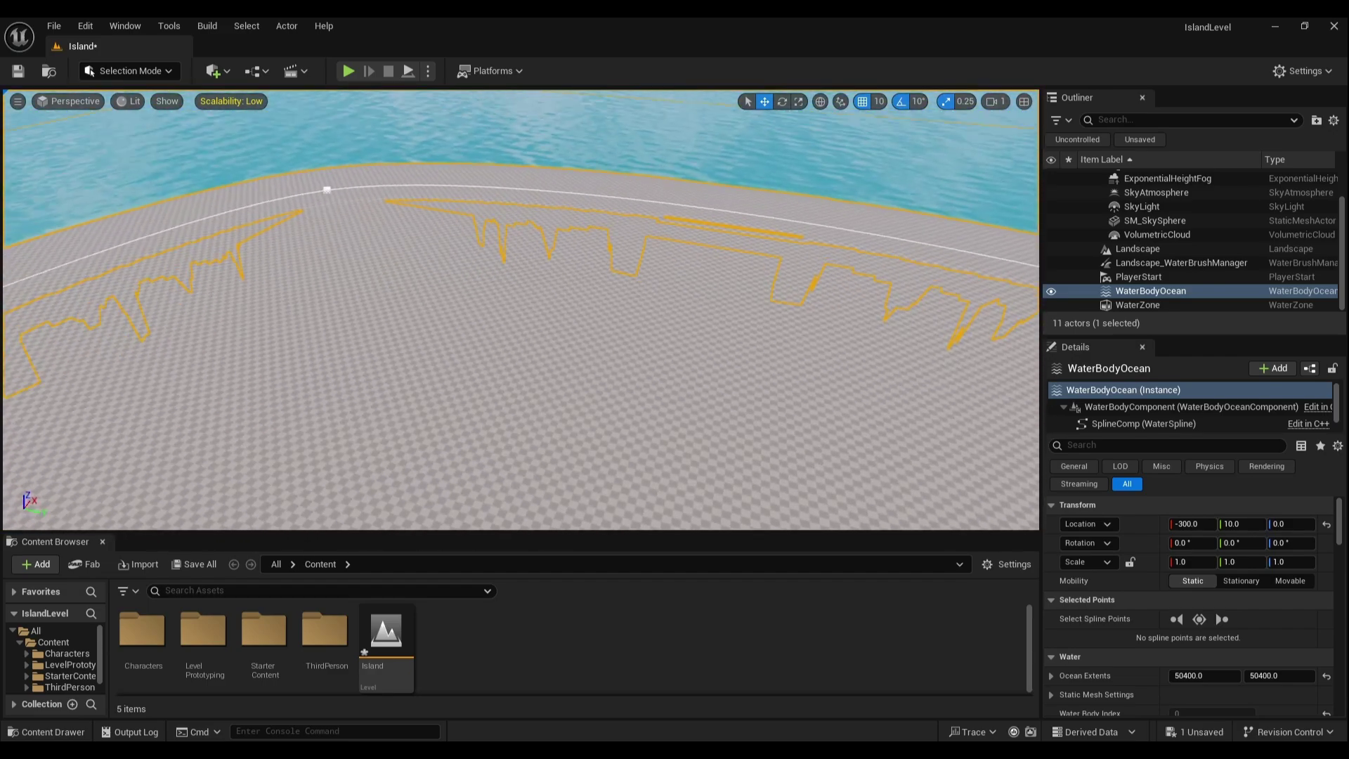
pyautogui.moveTo(562, 232); pyautogui.dragTo(466, 228, button='right')
pyautogui.click(424, 186)
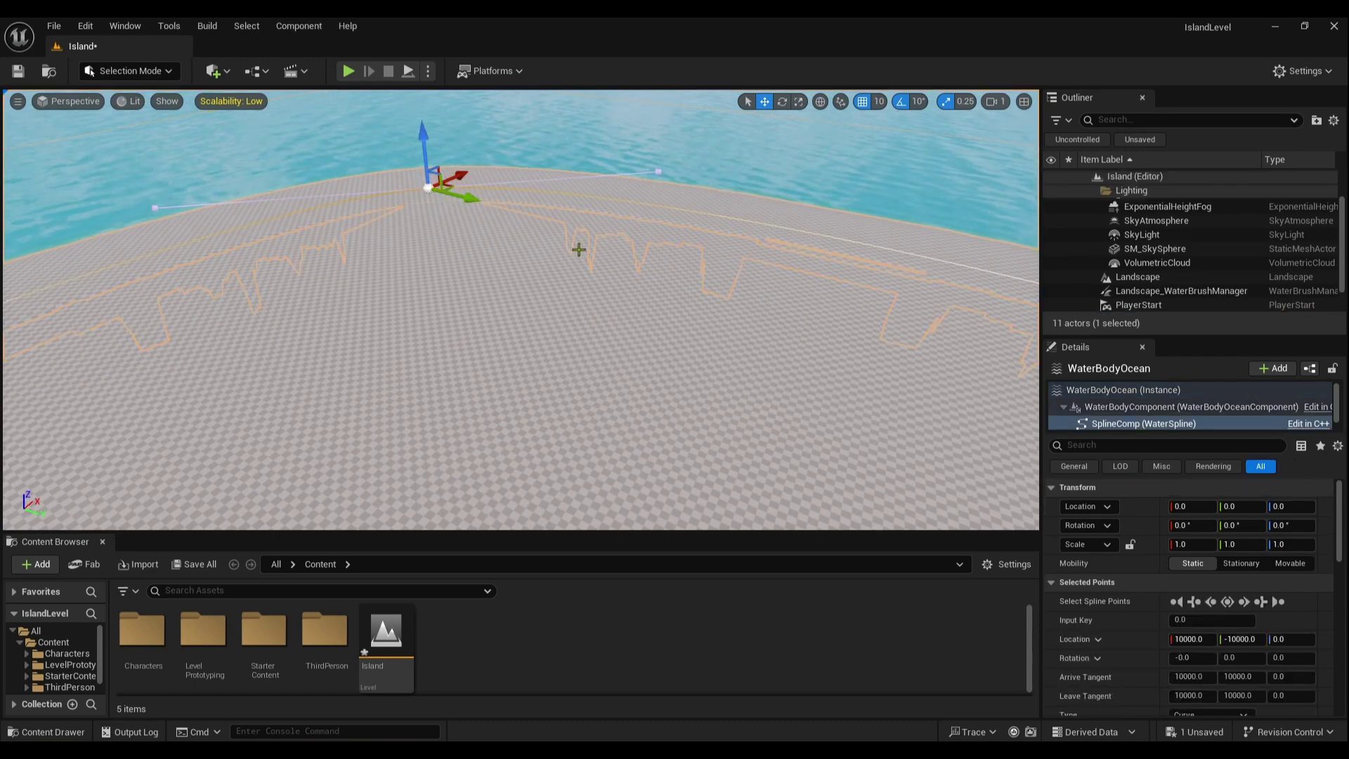
pyautogui.moveTo(470, 171); pyautogui.dragTo(507, 493)
# - Move the ocean spline point at -10000, -10000 along the Y axis to about Y 2980 to narrow the island
pyautogui.moveTo(445, 377); pyautogui.dragTo(553, 358, button='right')
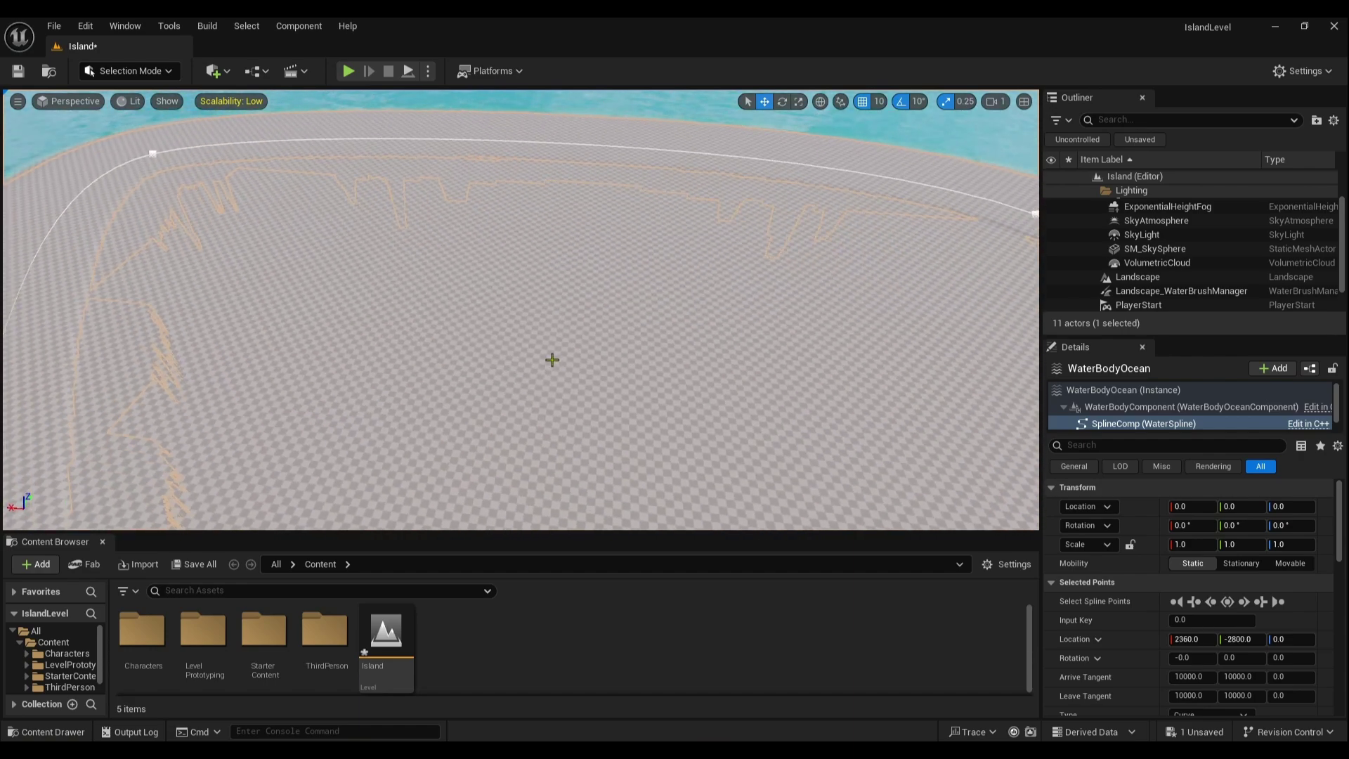
pyautogui.press('s')
pyautogui.scroll(1, 520, 309)
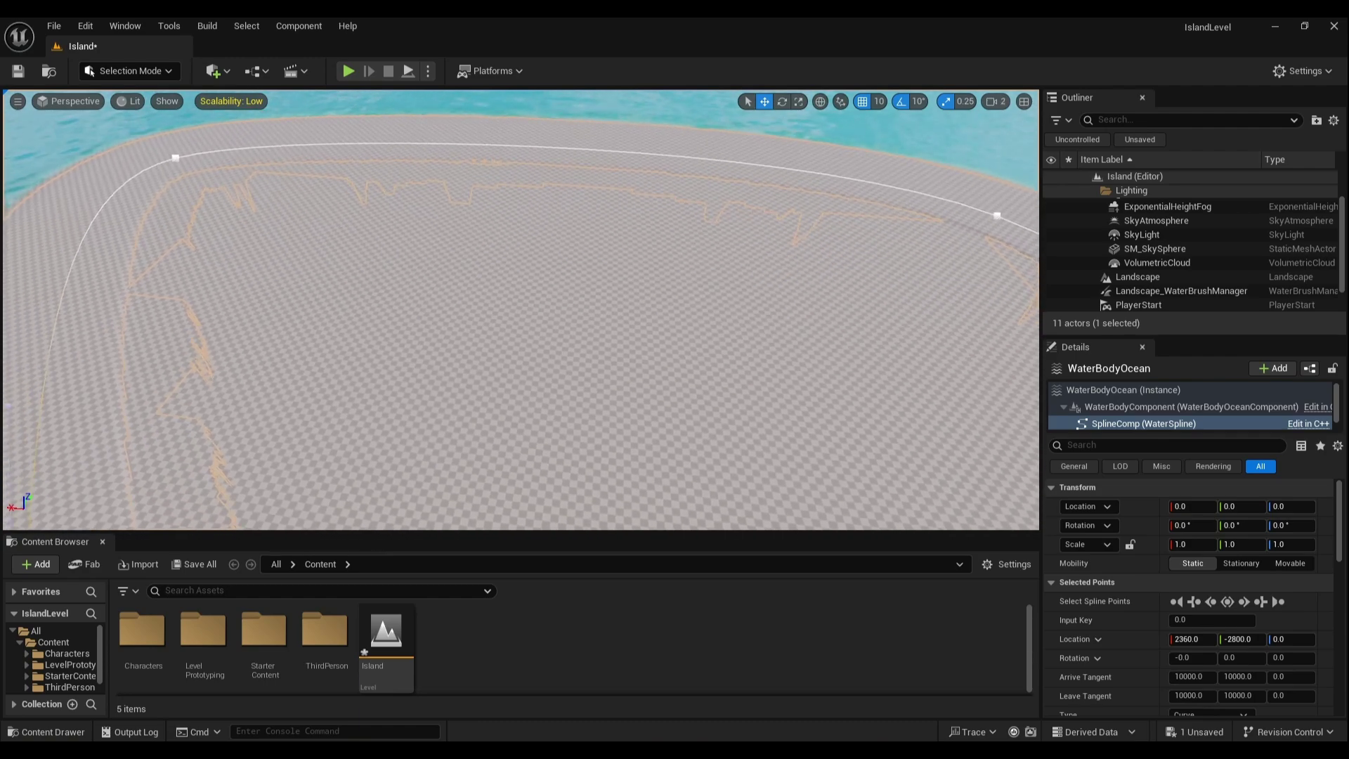
pyautogui.press('s')
pyautogui.press('s')
pyautogui.moveTo(520, 309); pyautogui.dragTo(560, 345, button='right')
pyautogui.press('s')
pyautogui.moveTo(675, 364)
pyautogui.mouseDown(button='right')
pyautogui.moveTo(679, 385)
pyautogui.moveTo(675, 370)
pyautogui.mouseUp(button='right')
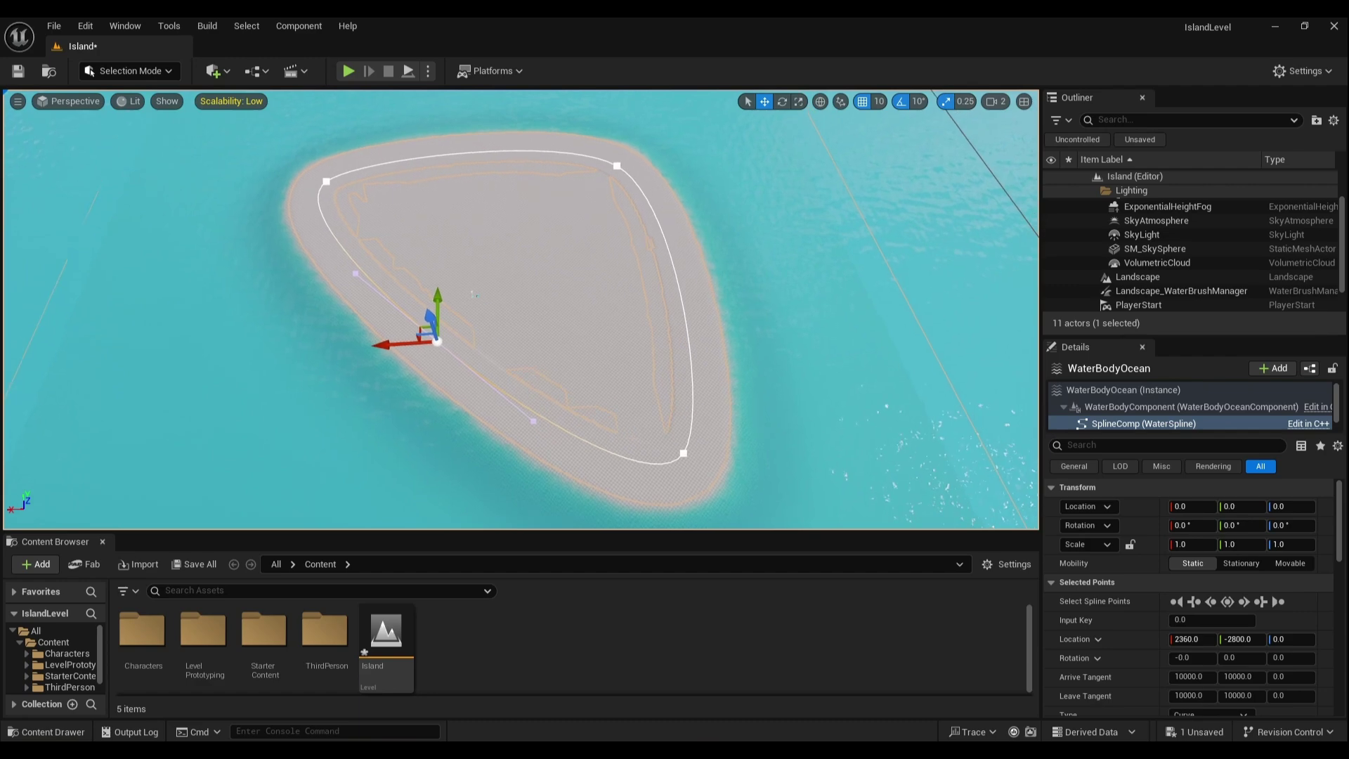
pyautogui.click(678, 448)
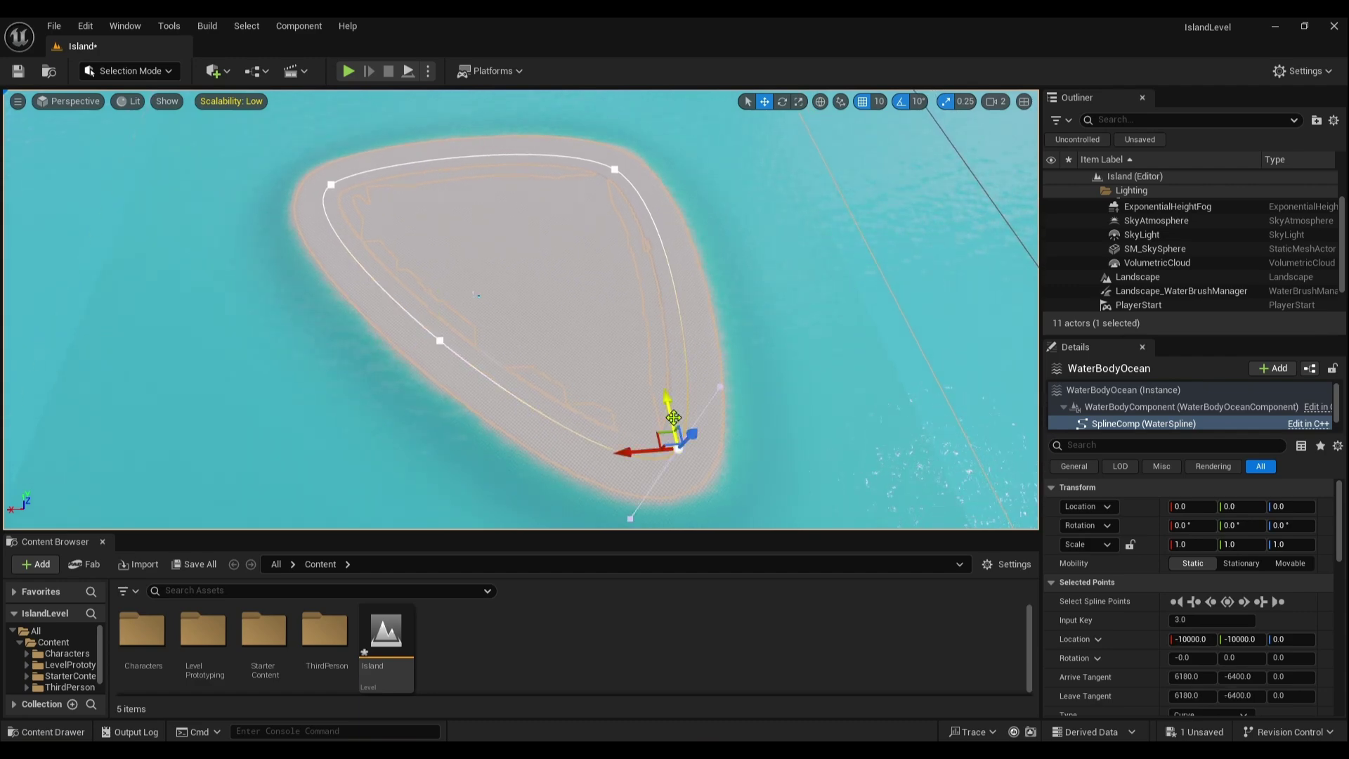
pyautogui.moveTo(673, 413); pyautogui.dragTo(489, 232)
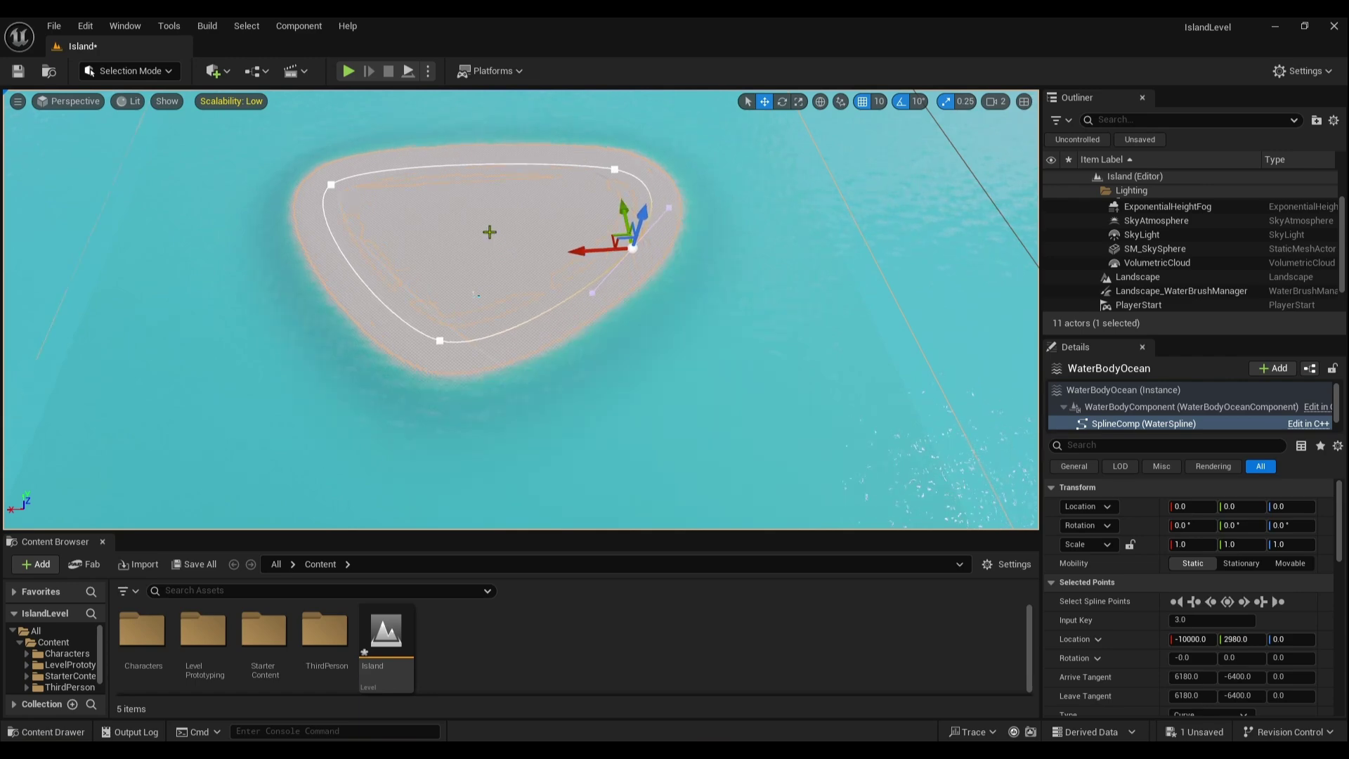
# - Move the ocean spline point at 10000, 10000 along the Y axis to about Y 7560, and save the Island level
pyautogui.click(331, 184)
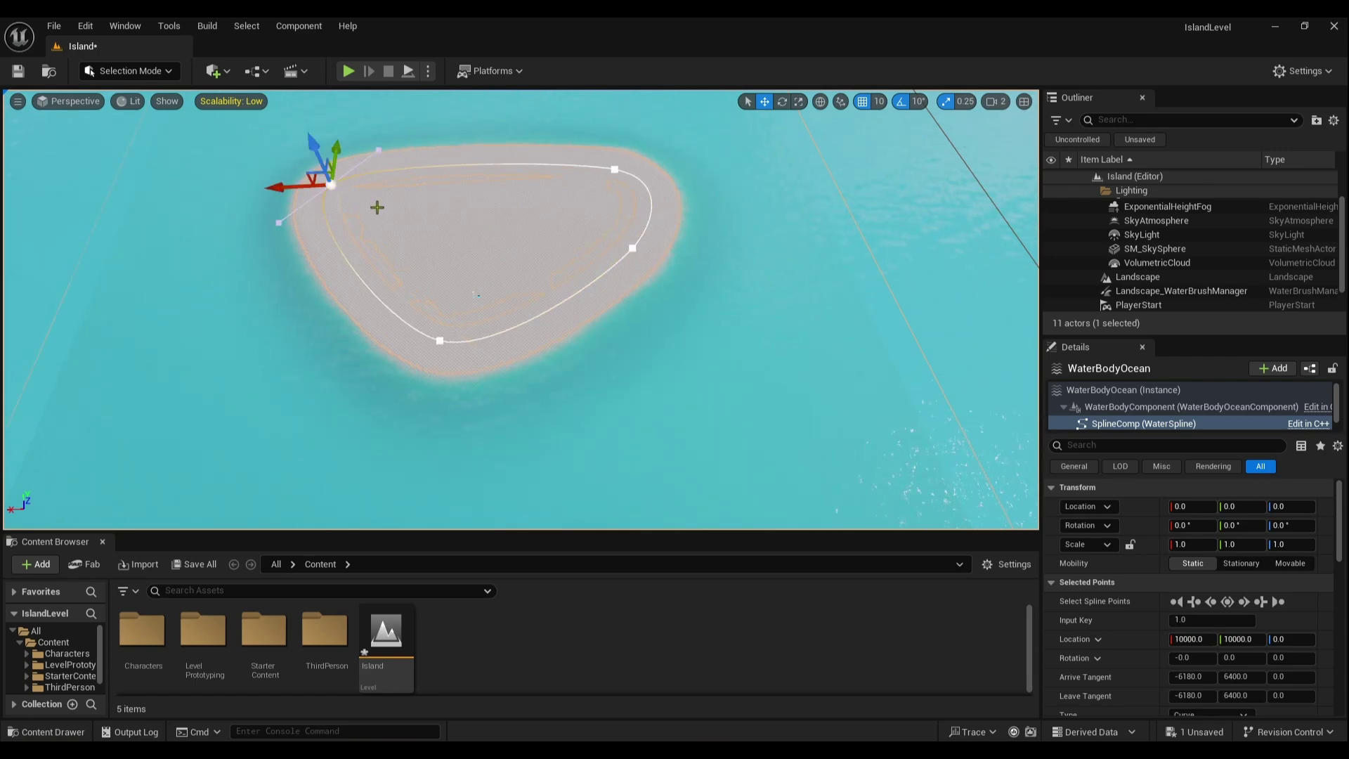
pyautogui.moveTo(332, 147); pyautogui.dragTo(329, 176)
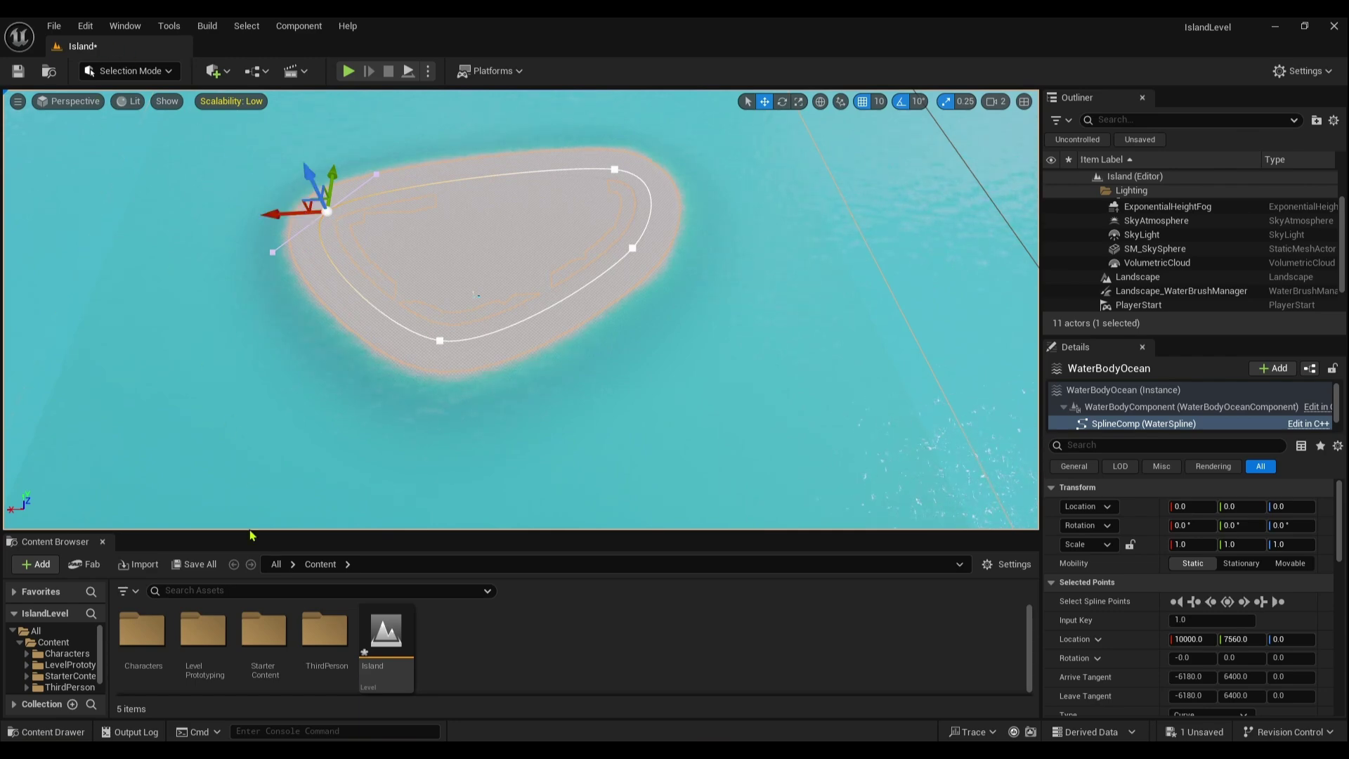
pyautogui.click(218, 566)
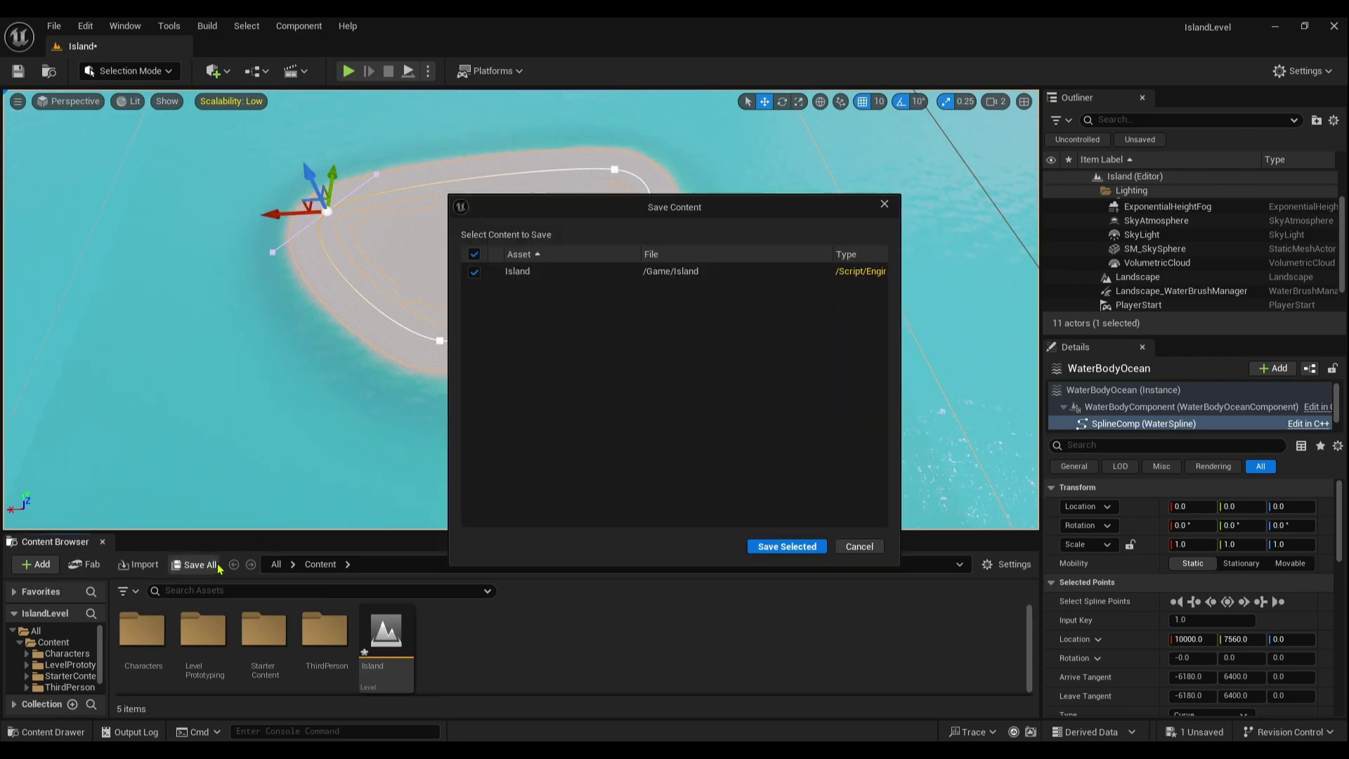
pyautogui.click(781, 546)
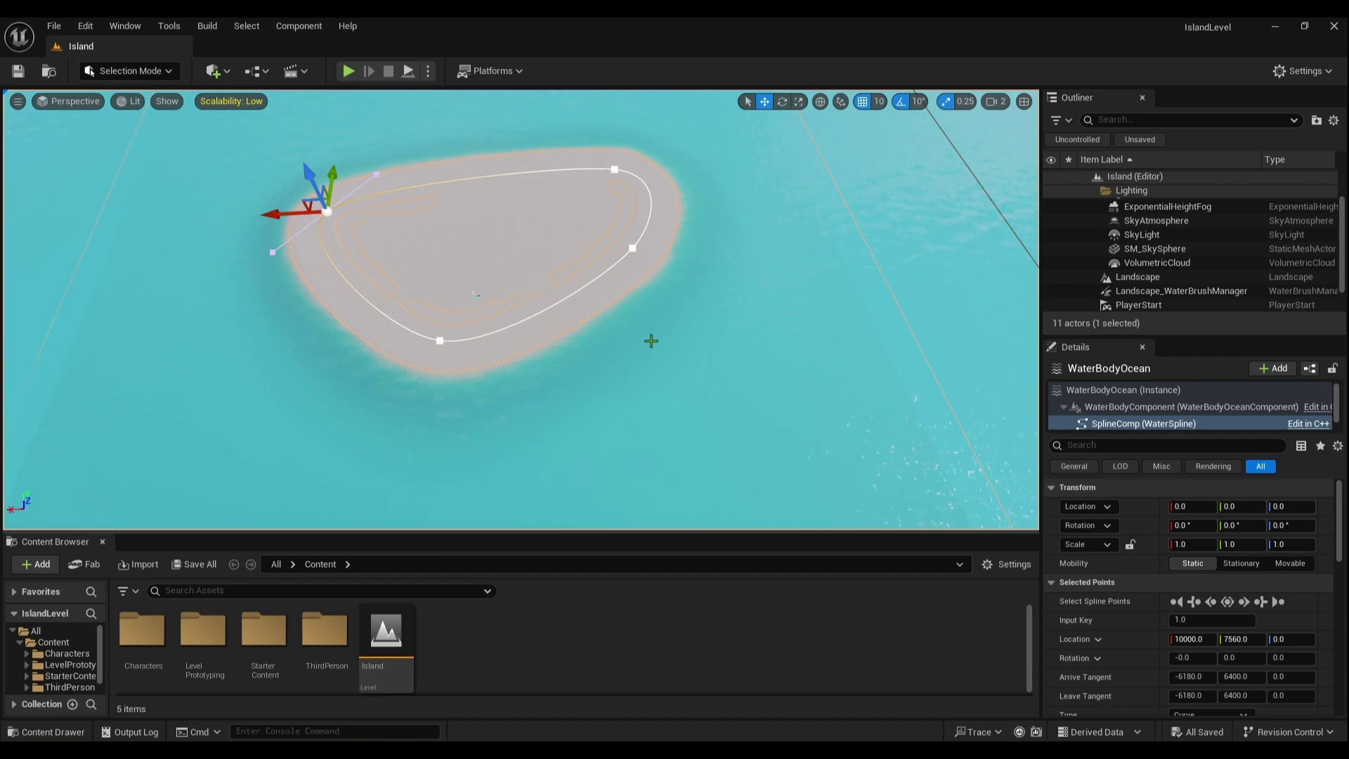
# - Play the level in the editor, walk the character across the island to check it, and stop playing
pyautogui.moveTo(651, 340); pyautogui.dragTo(623, 333, button='right')
pyautogui.press('w')
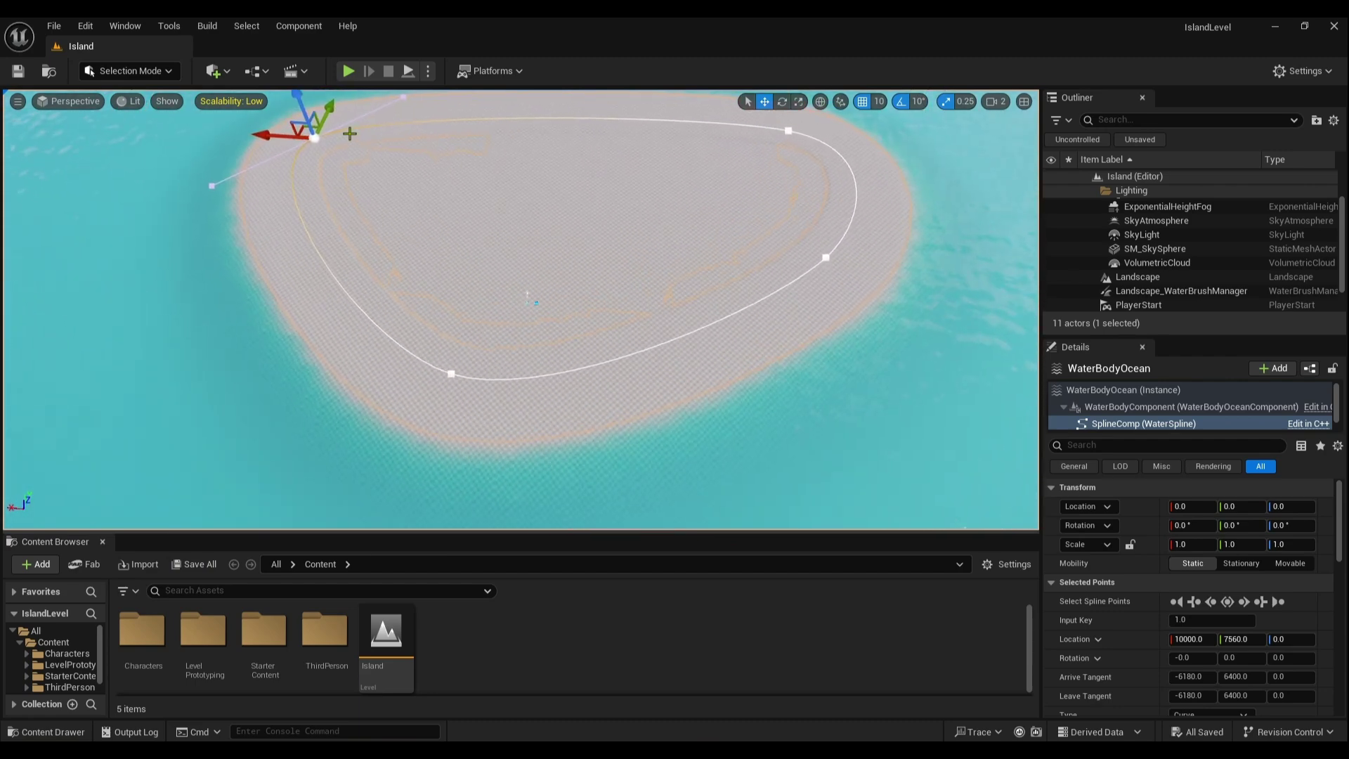
pyautogui.click(348, 71)
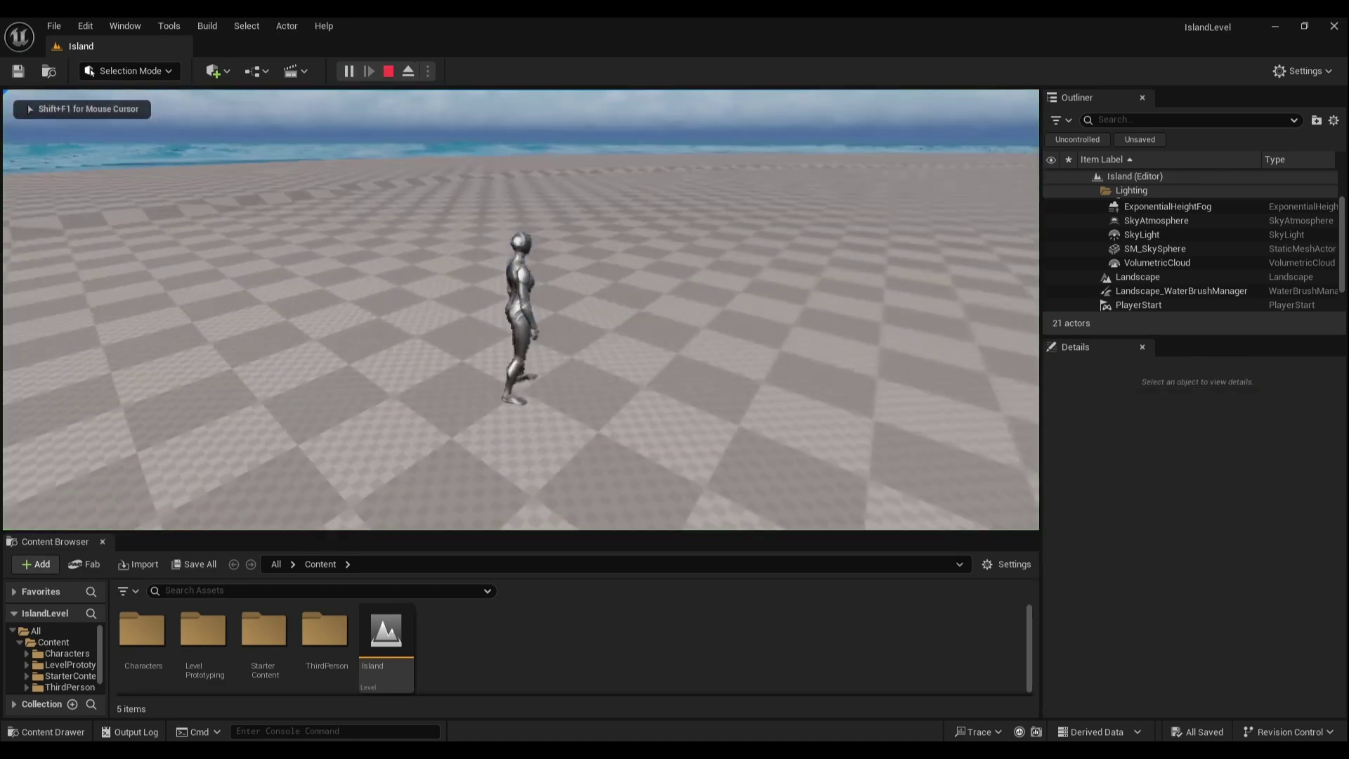
pyautogui.press('w')
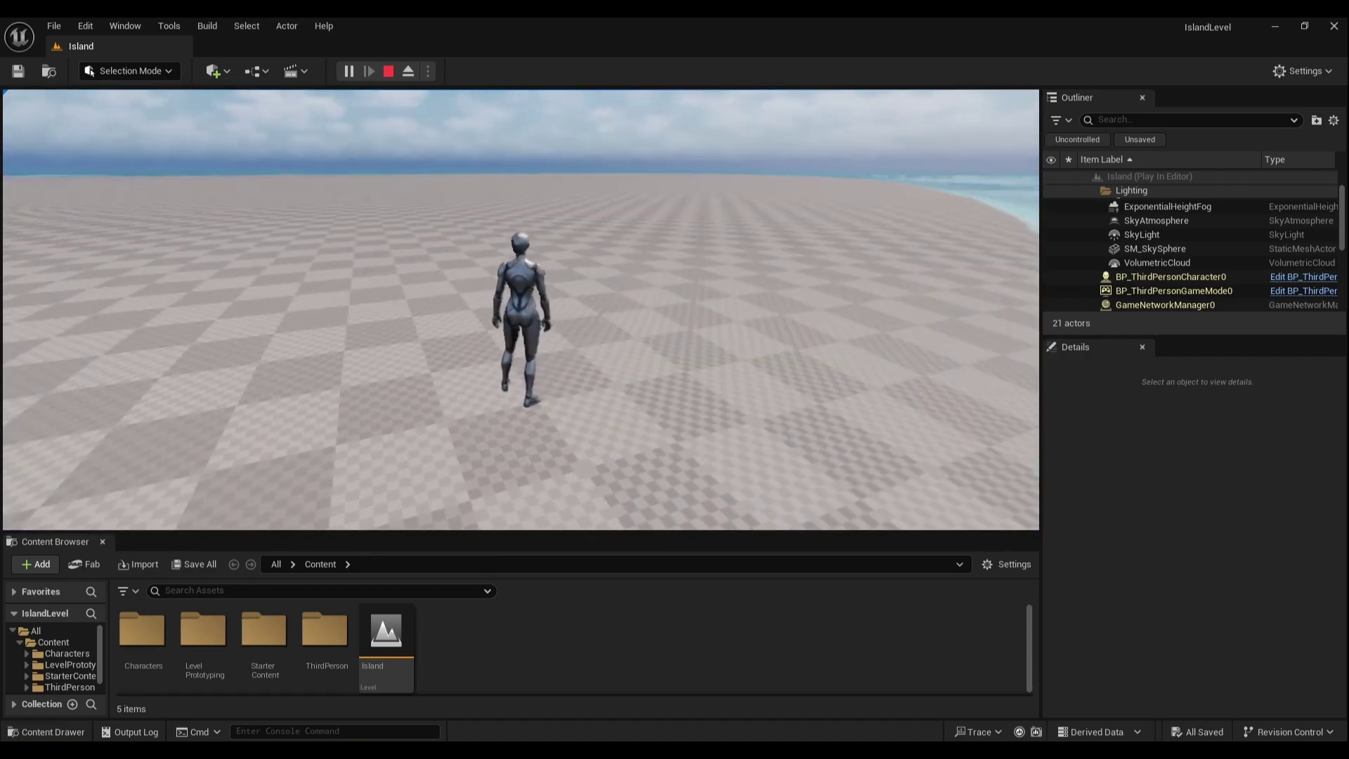
pyautogui.press('Escape')
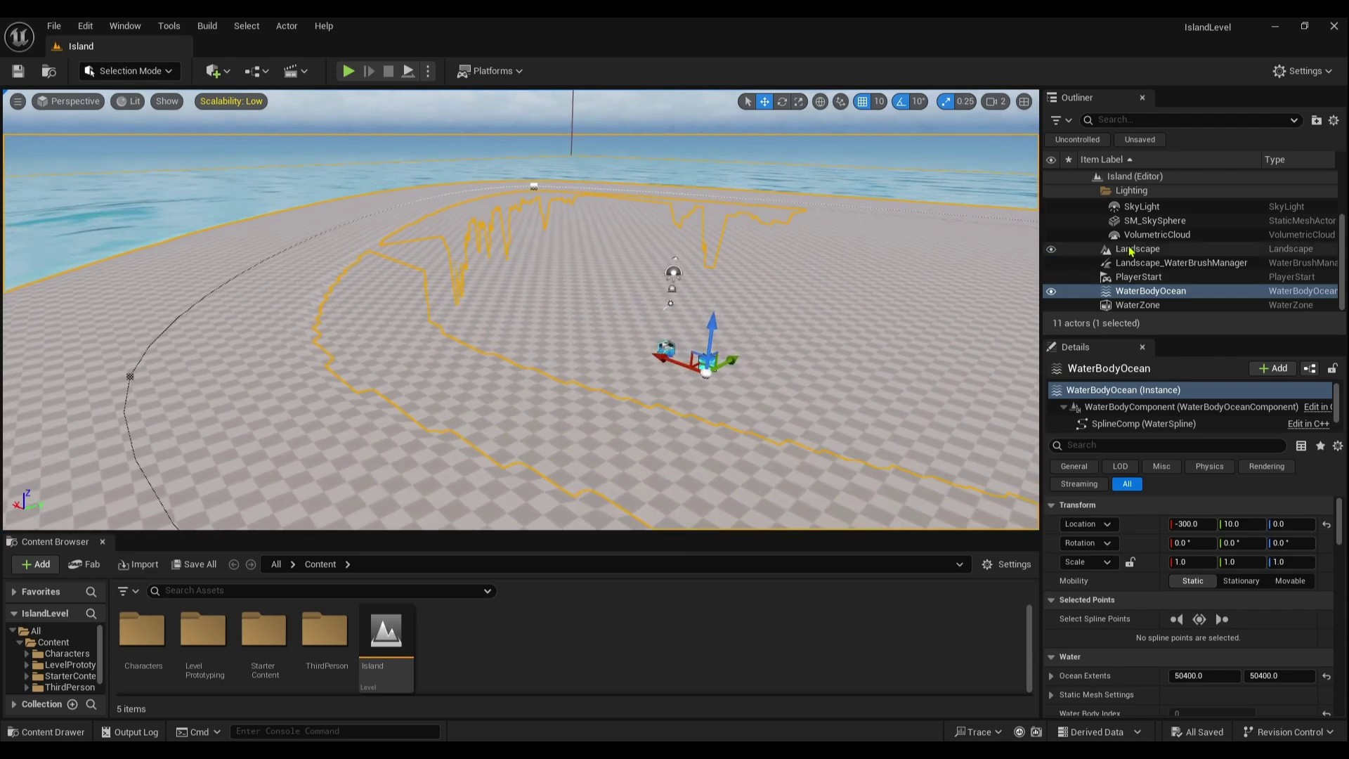
# - Move the PlayerStart along the Y axis toward the shore, to about Y -2730
pyautogui.scroll(2, 1159, 253)
pyautogui.scroll(-3, 1167, 261)
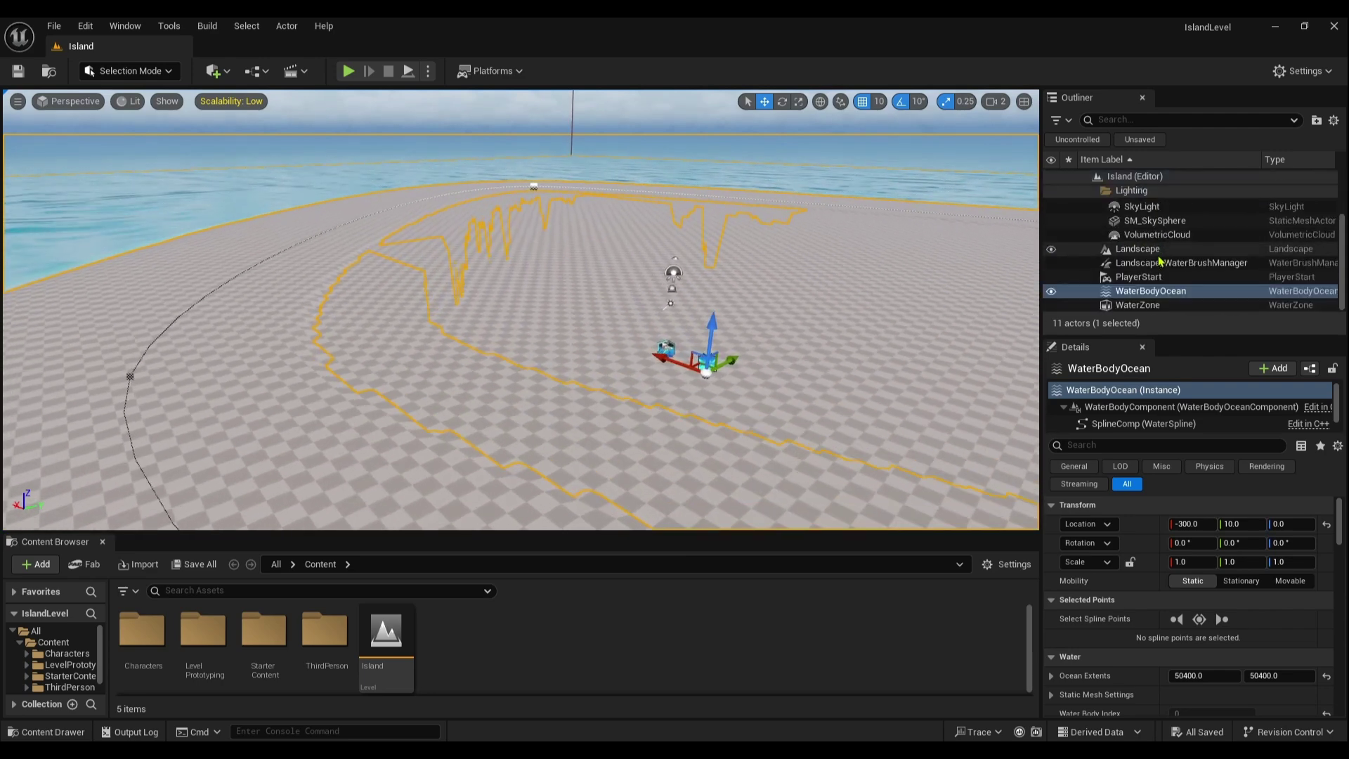
pyautogui.click(1117, 278)
pyautogui.moveTo(692, 336); pyautogui.dragTo(356, 433)
pyautogui.moveTo(657, 375); pyautogui.dragTo(485, 422, button='right')
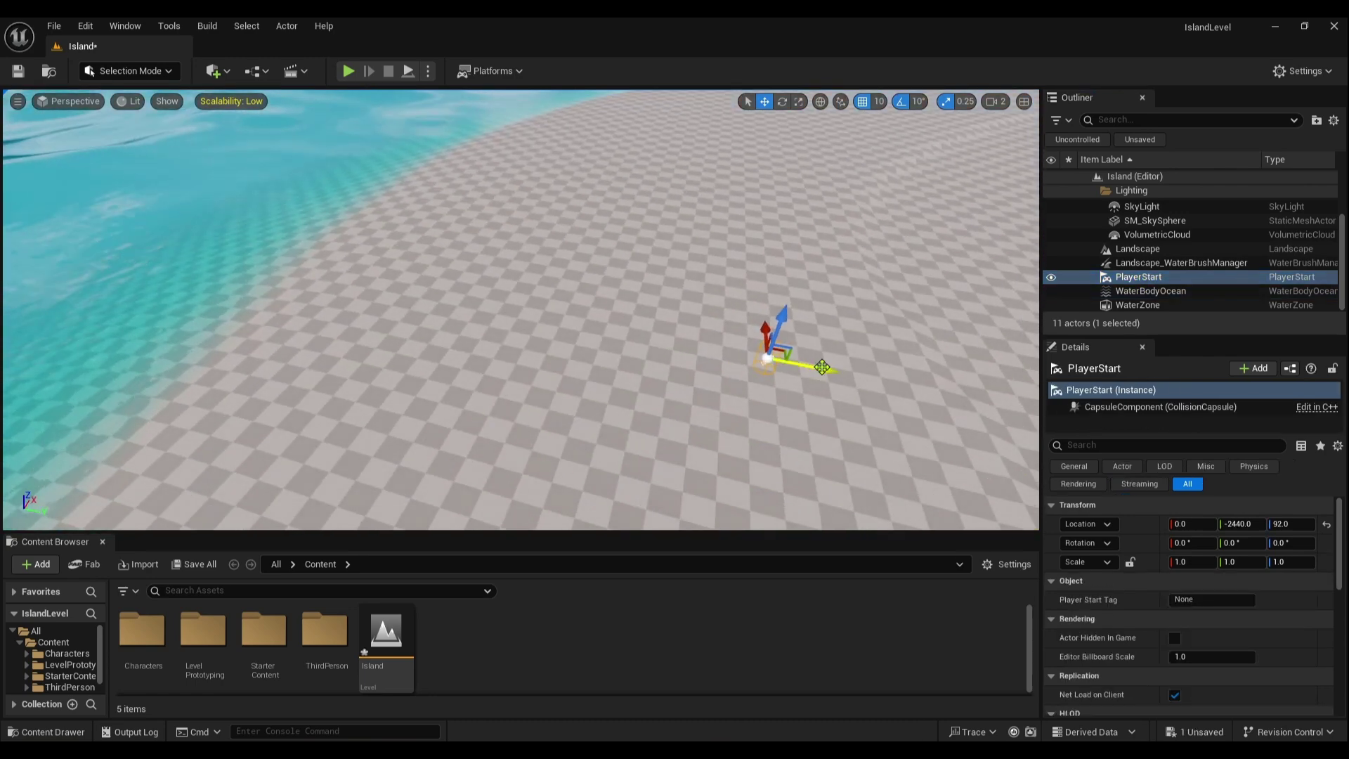
pyautogui.moveTo(808, 378); pyautogui.dragTo(731, 364)
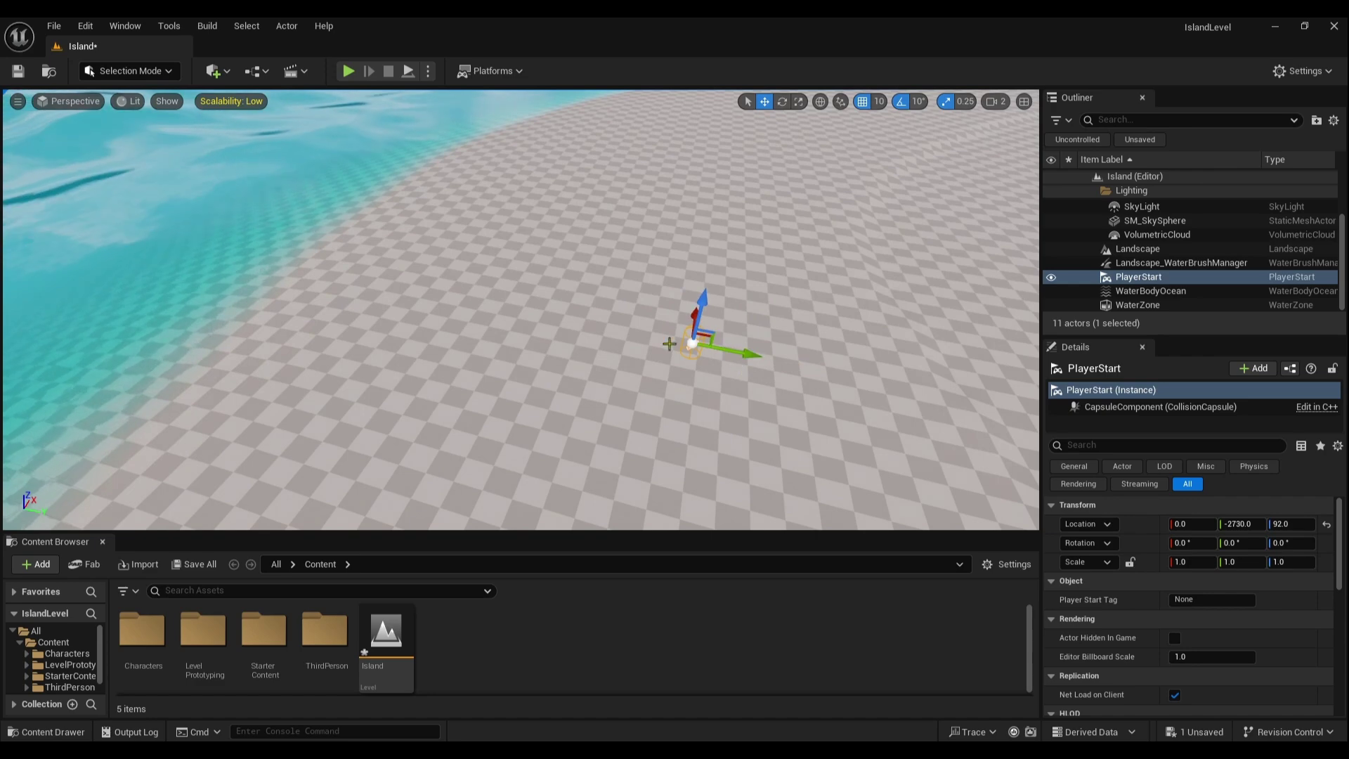
# - Sculpt raised hills across the island's interior in Landscape mode, and soften them with the Smooth tool
pyautogui.moveTo(681, 310); pyautogui.dragTo(365, 279, button='right')
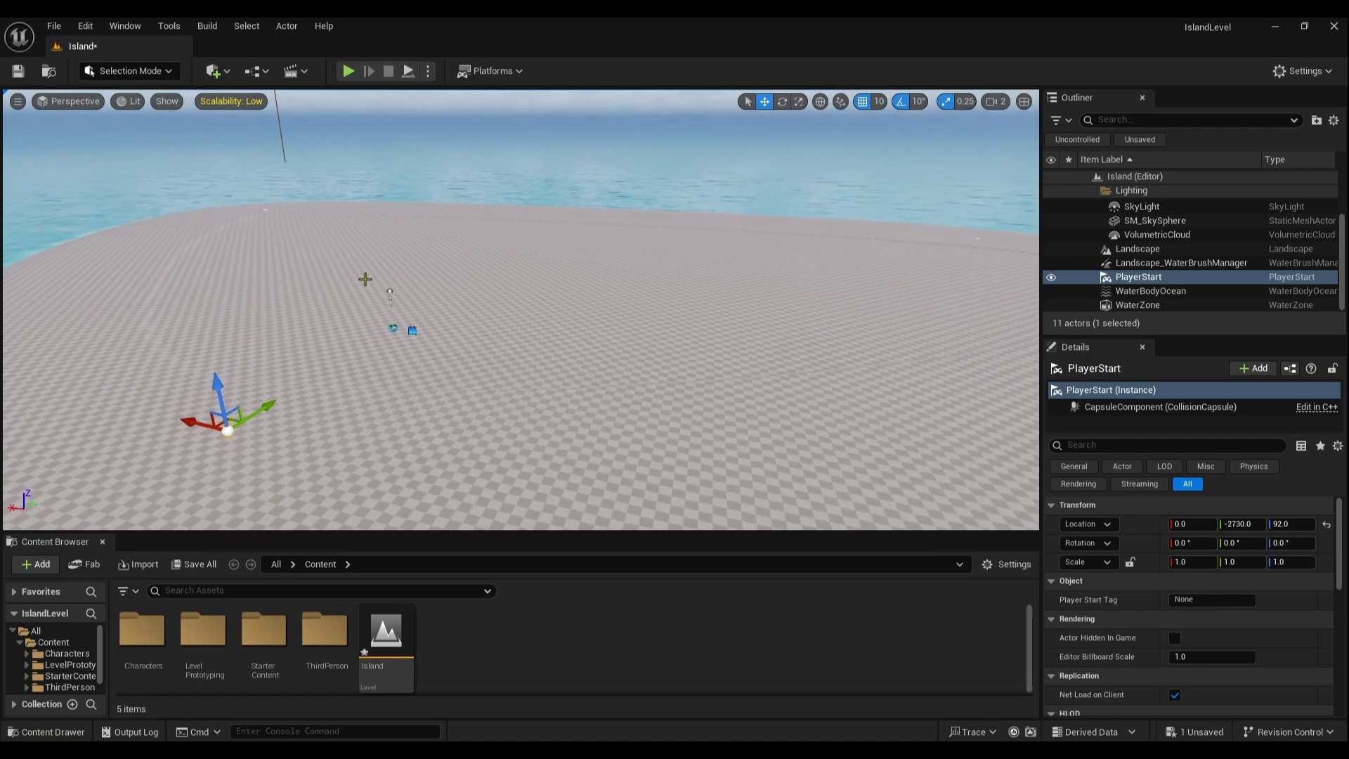
pyautogui.click(131, 73)
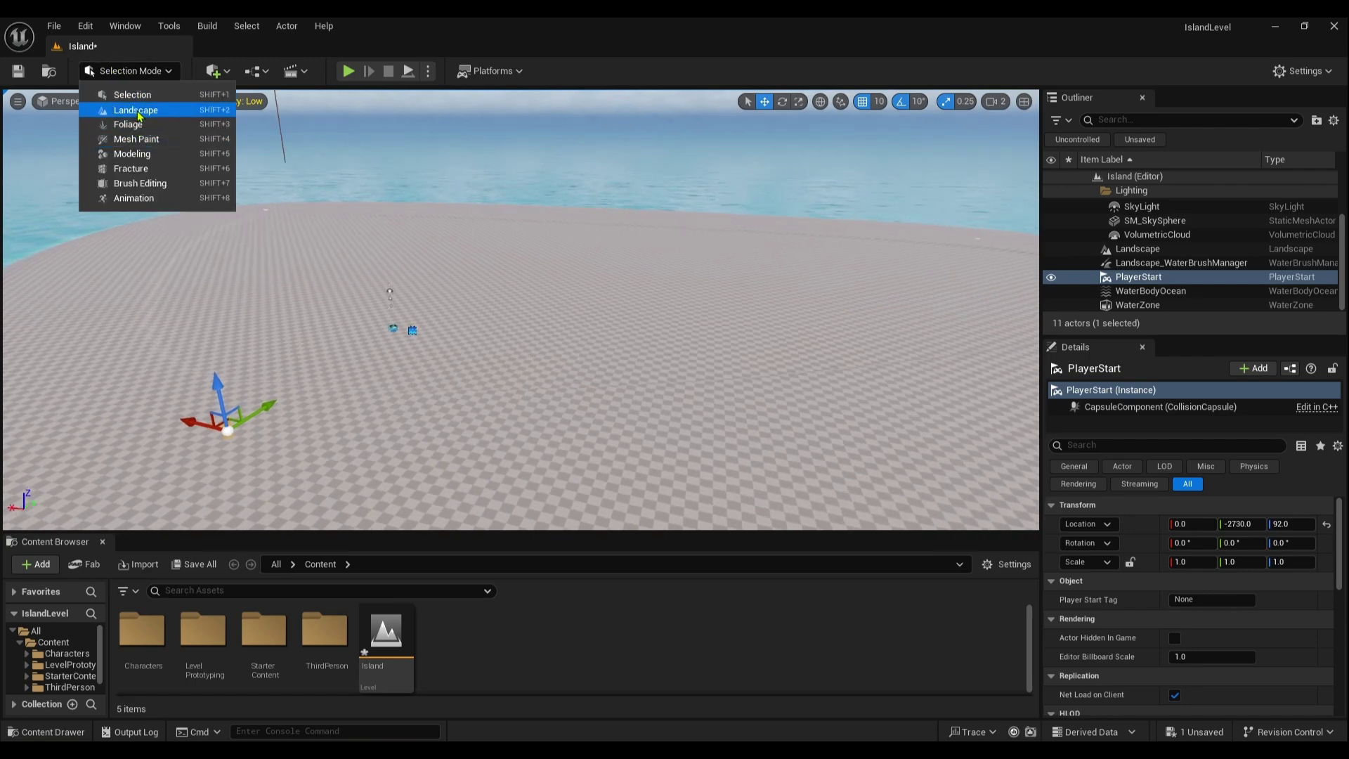
pyautogui.click(136, 111)
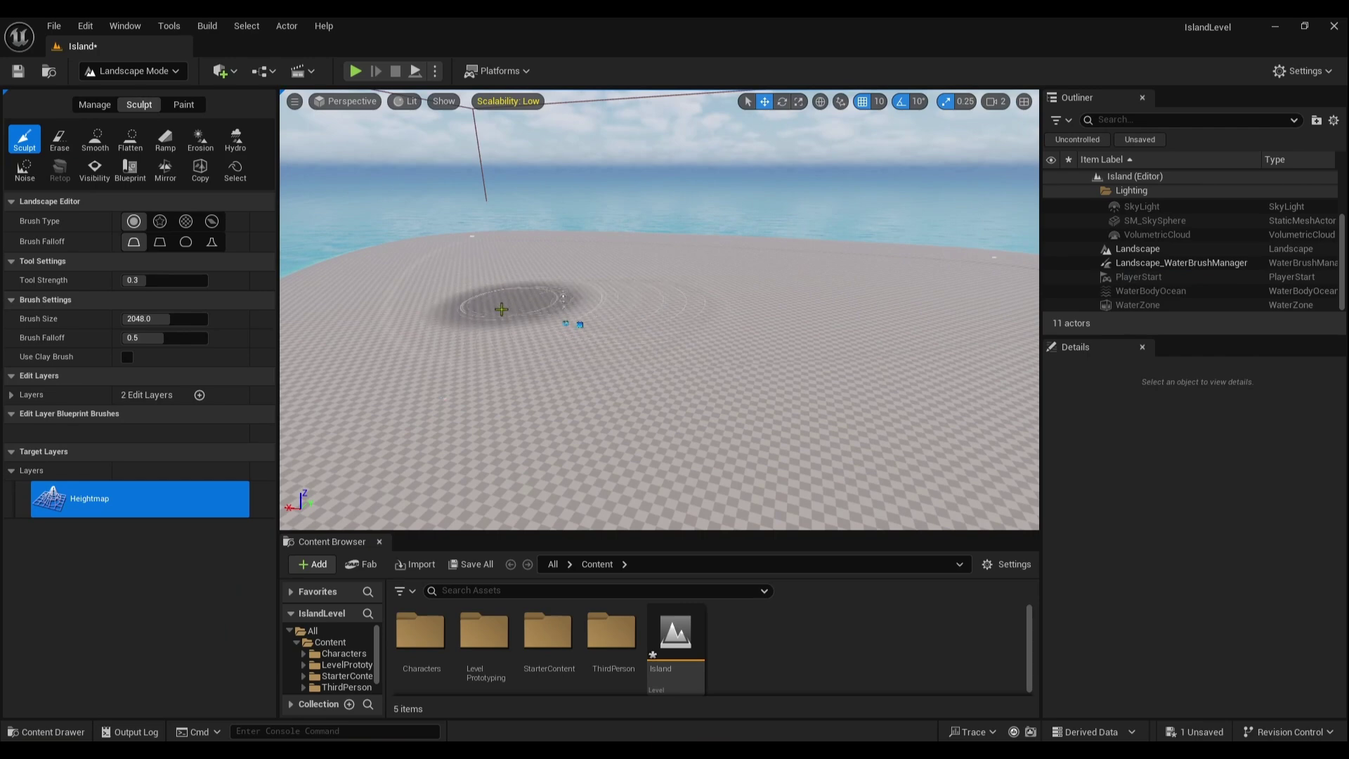
pyautogui.moveTo(502, 309)
pyautogui.mouseDown()
pyautogui.moveTo(449, 277)
pyautogui.moveTo(752, 293)
pyautogui.moveTo(499, 340)
pyautogui.mouseUp()
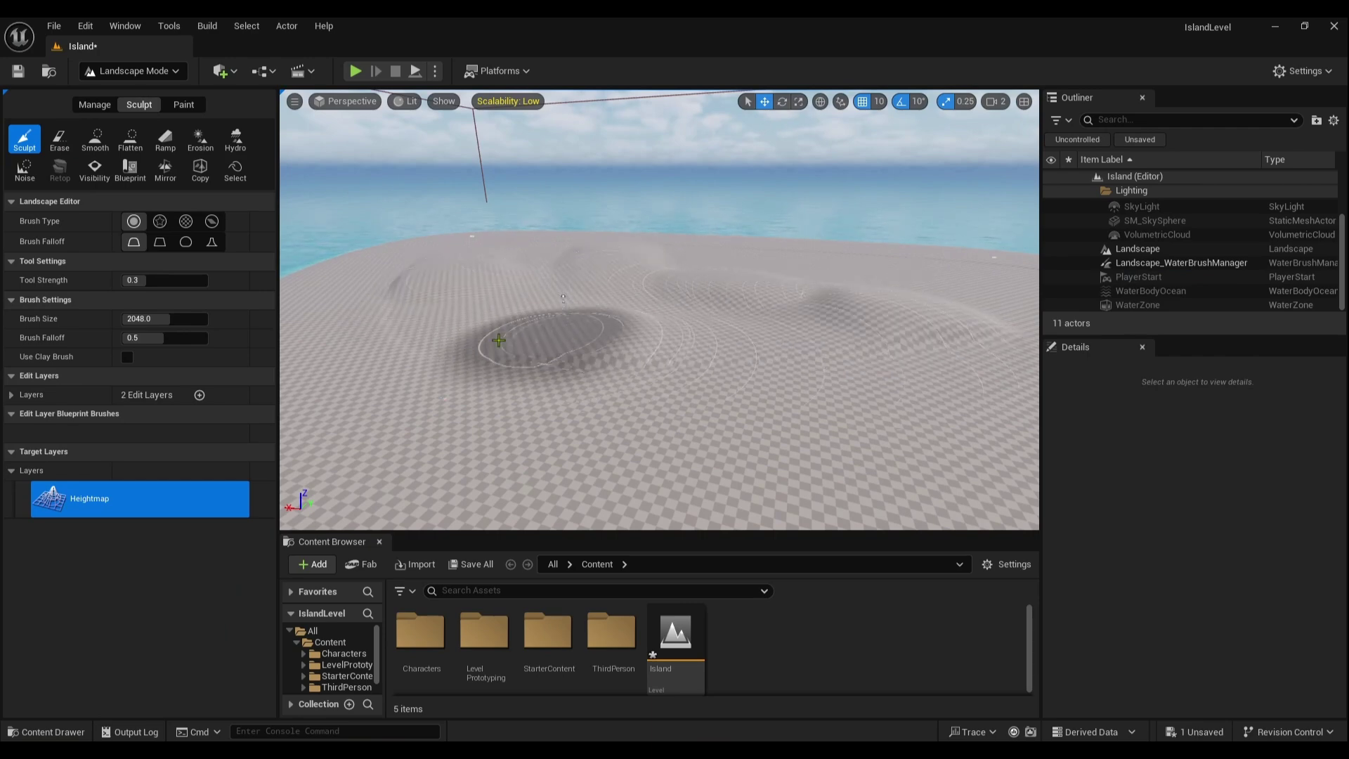
pyautogui.moveTo(499, 340)
pyautogui.mouseDown(button='right')
pyautogui.moveTo(629, 352)
pyautogui.moveTo(696, 316)
pyautogui.mouseUp(button='right')
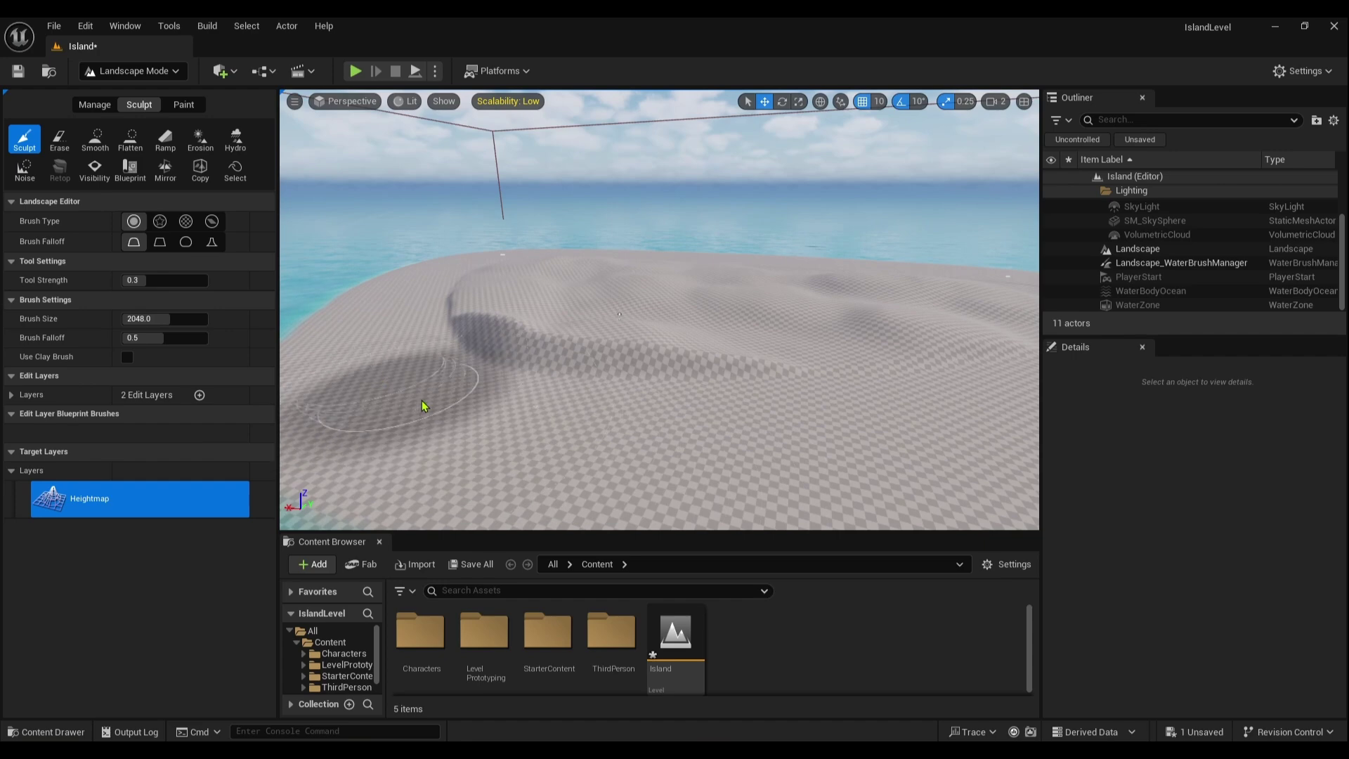
pyautogui.moveTo(732, 314)
pyautogui.mouseDown(button='right')
pyautogui.moveTo(830, 333)
pyautogui.moveTo(769, 344)
pyautogui.mouseUp(button='right')
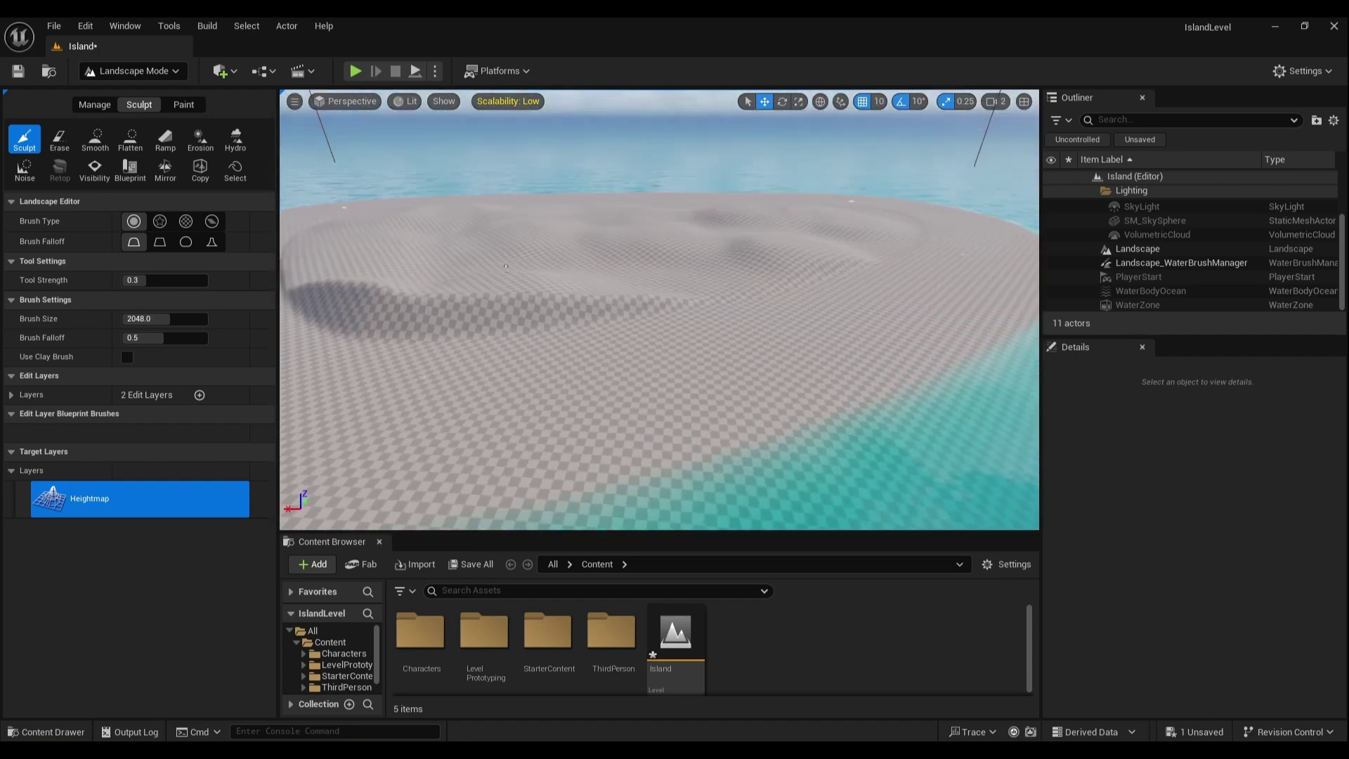
pyautogui.click(95, 139)
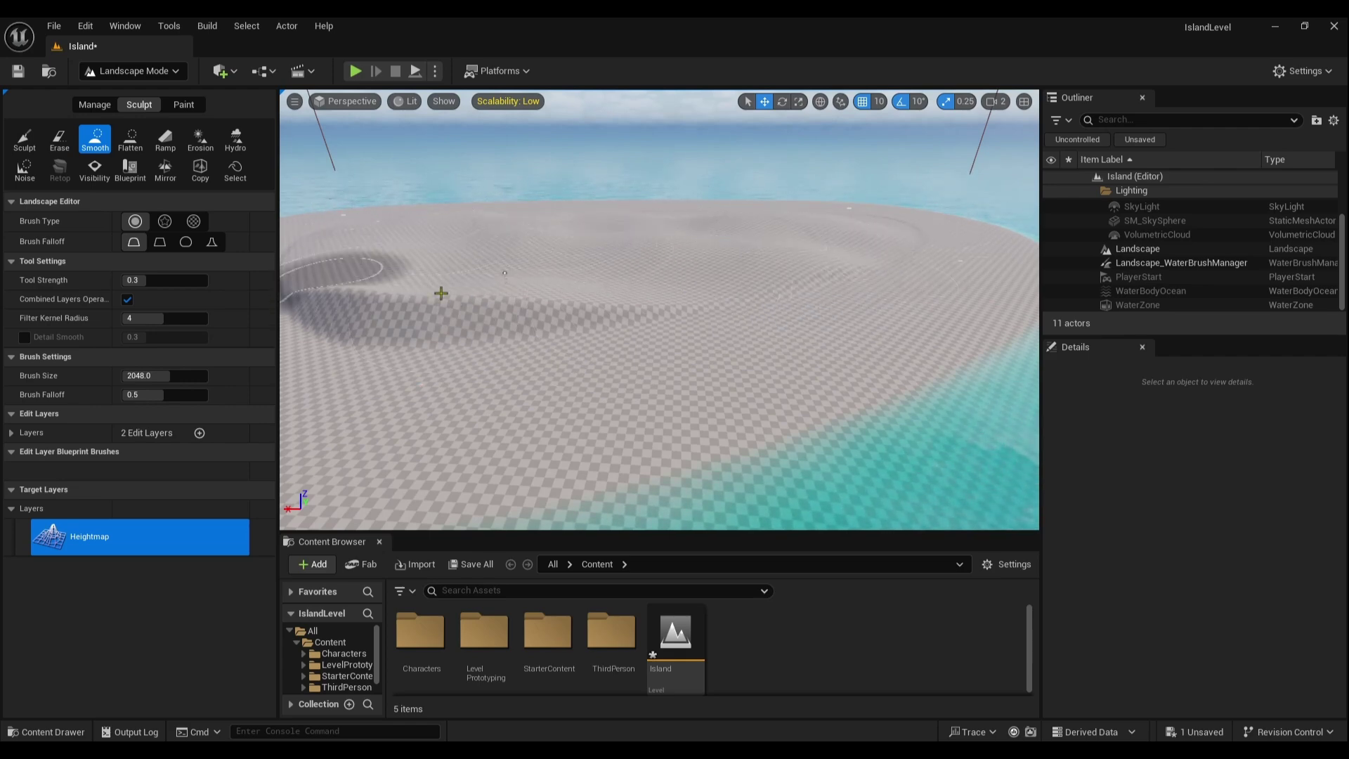
# - Play the level in the editor, run the character over the sculpted hills, stop playing, and save all changes
pyautogui.click(354, 71)
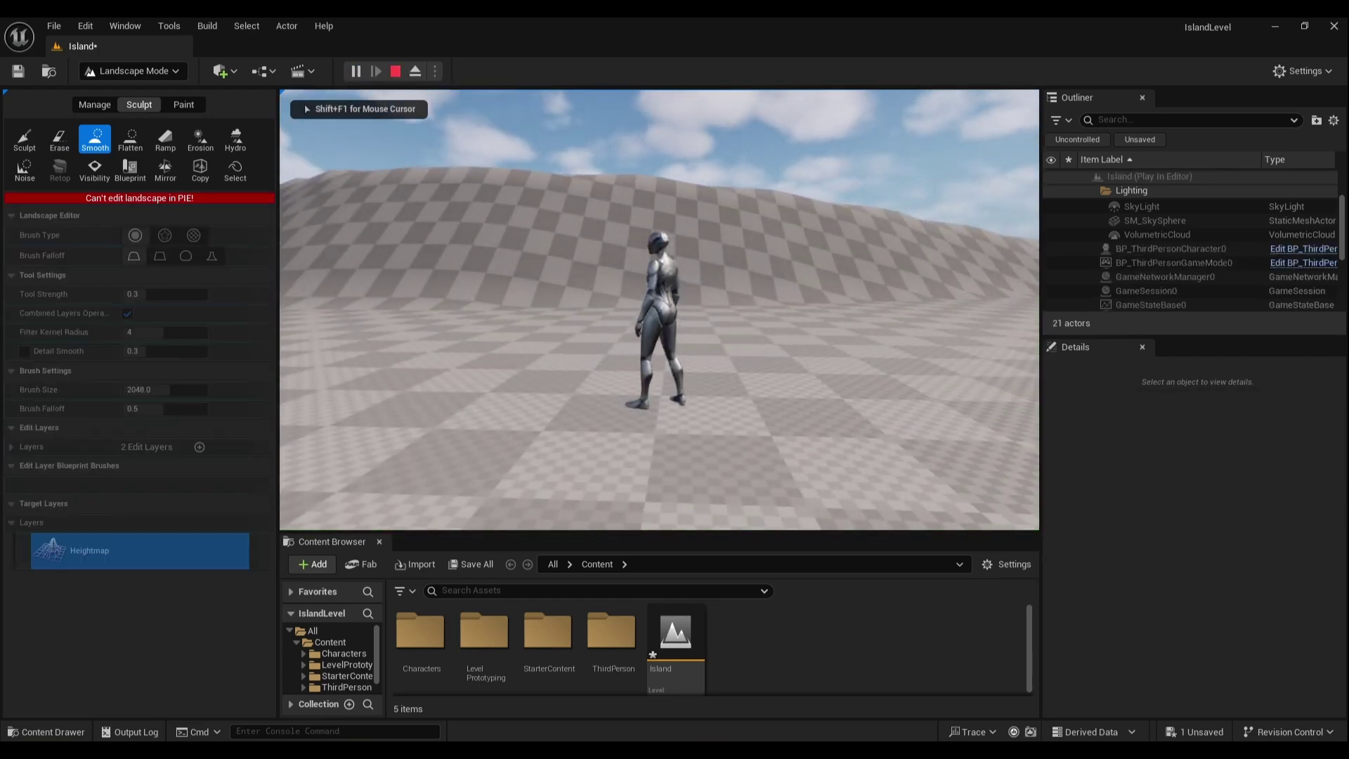
pyautogui.press('w')
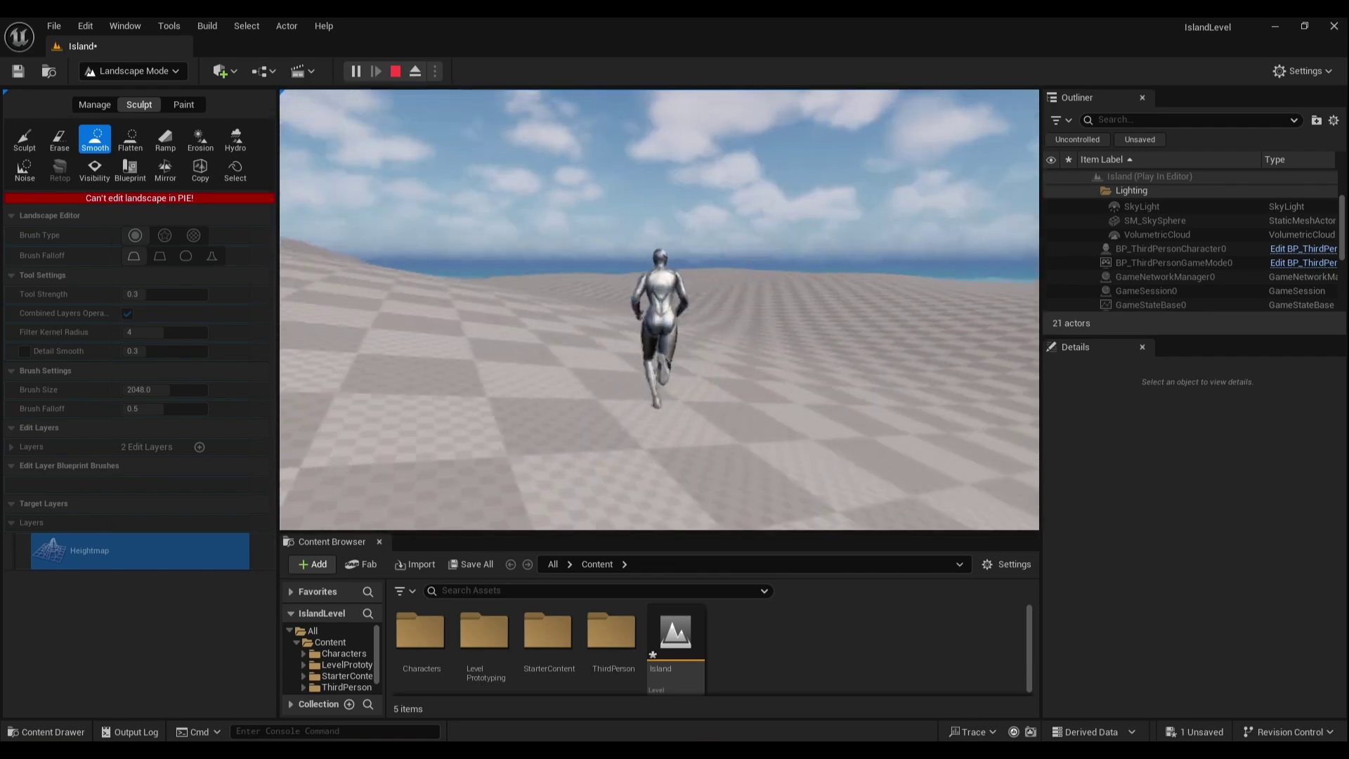
pyautogui.press('Escape')
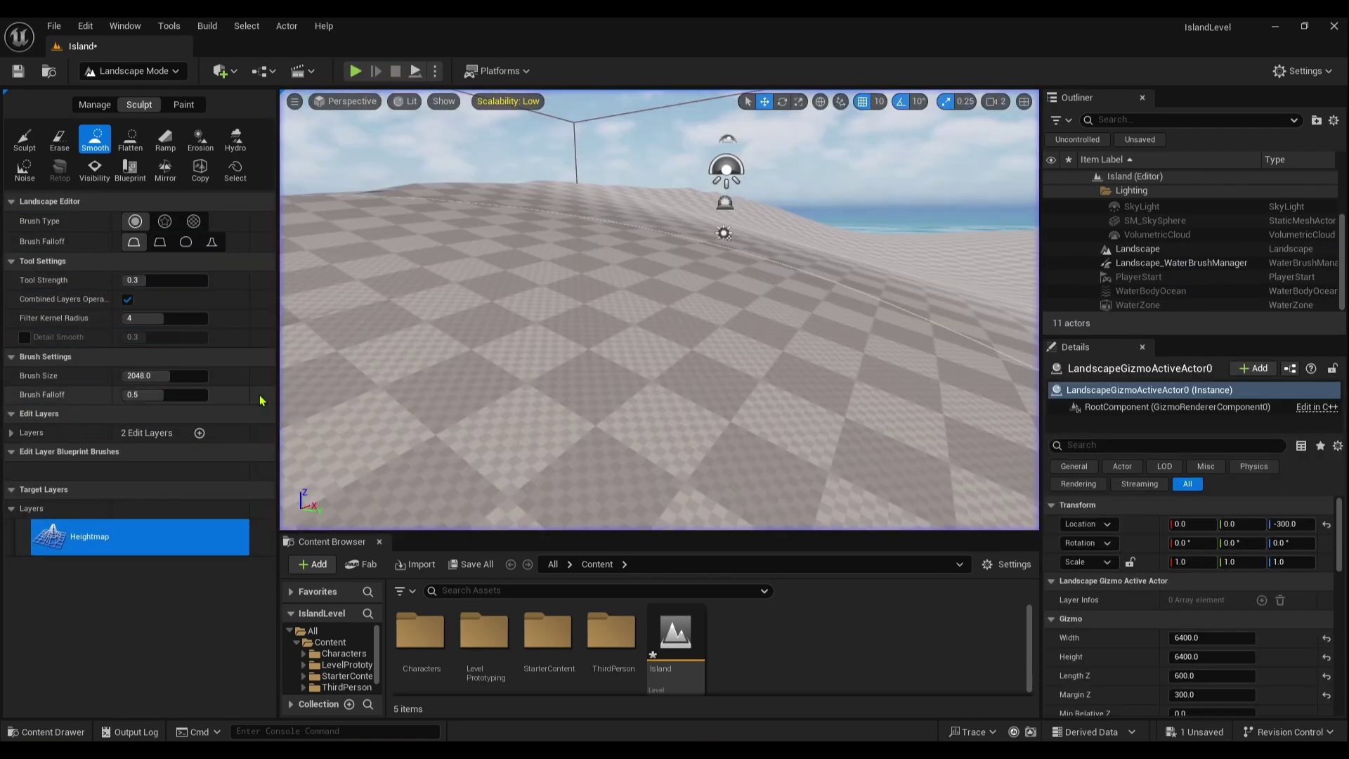
pyautogui.click(54, 26)
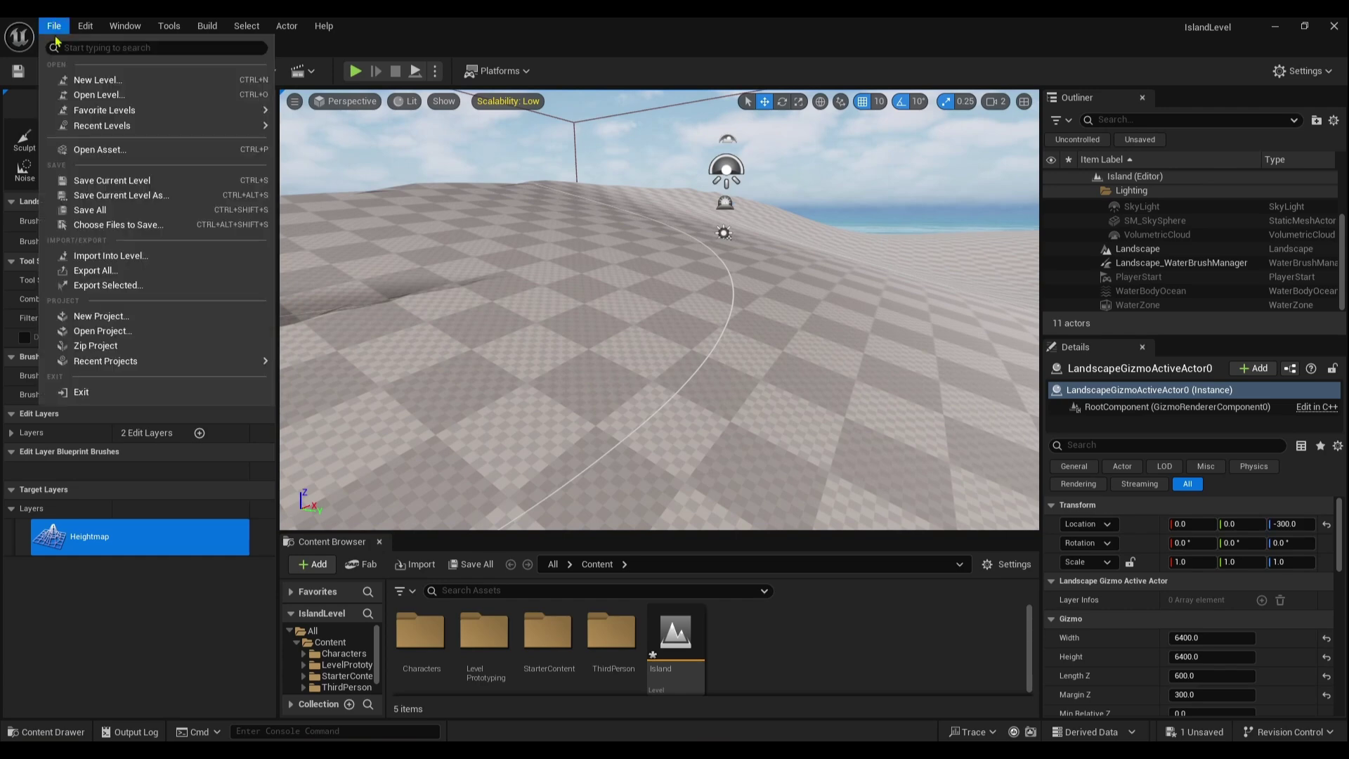
pyautogui.click(98, 208)
# - Leave Landscape mode and return the editor to Selection mode with the whole island in view
pyautogui.scroll(-10, 666, 372)
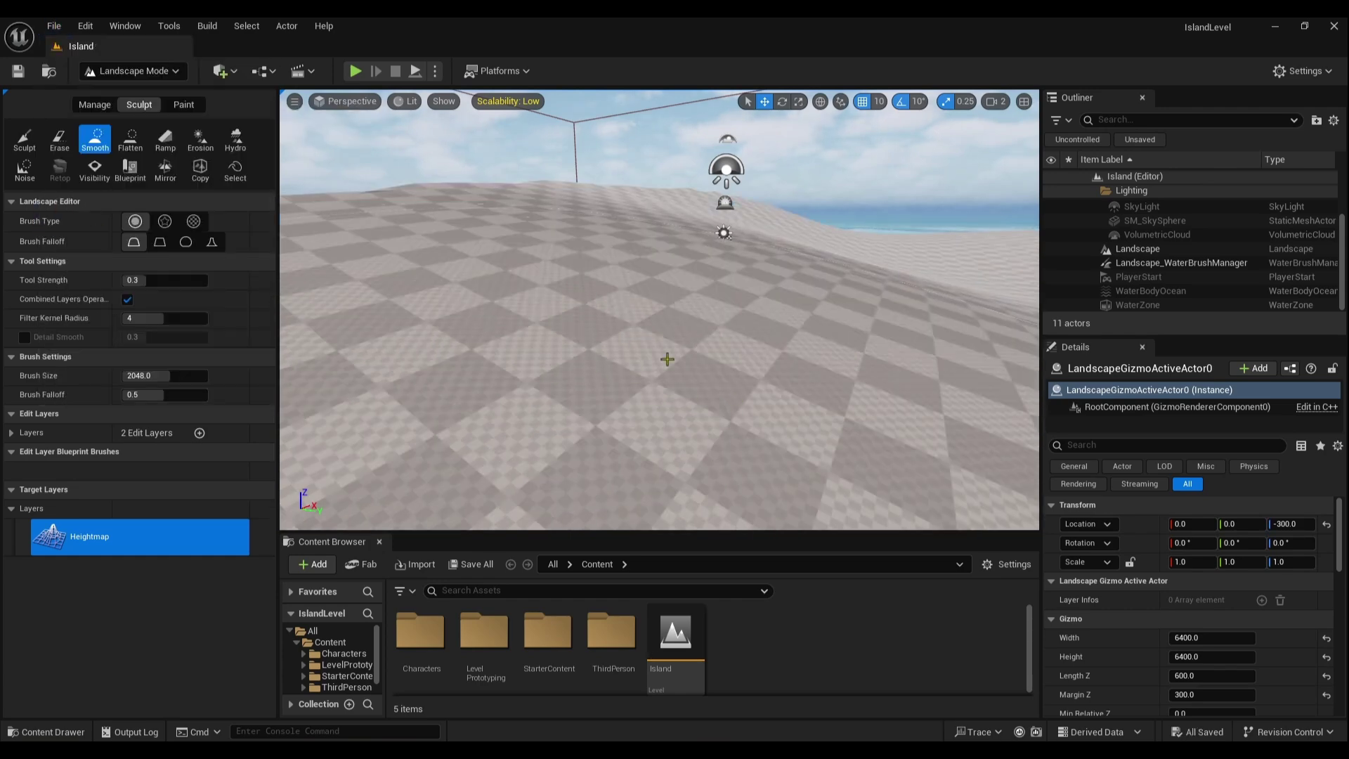
pyautogui.scroll(-10, 671, 357)
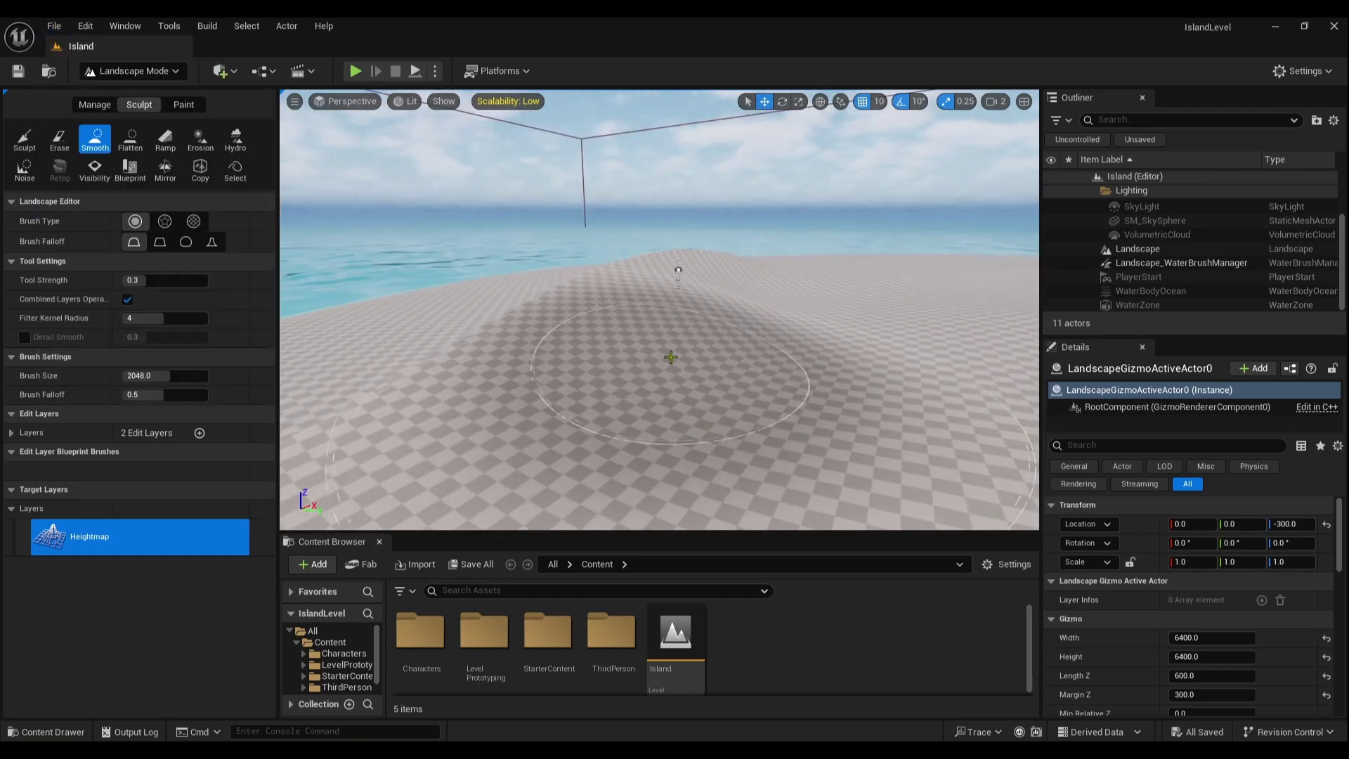
pyautogui.scroll(5, 681, 369)
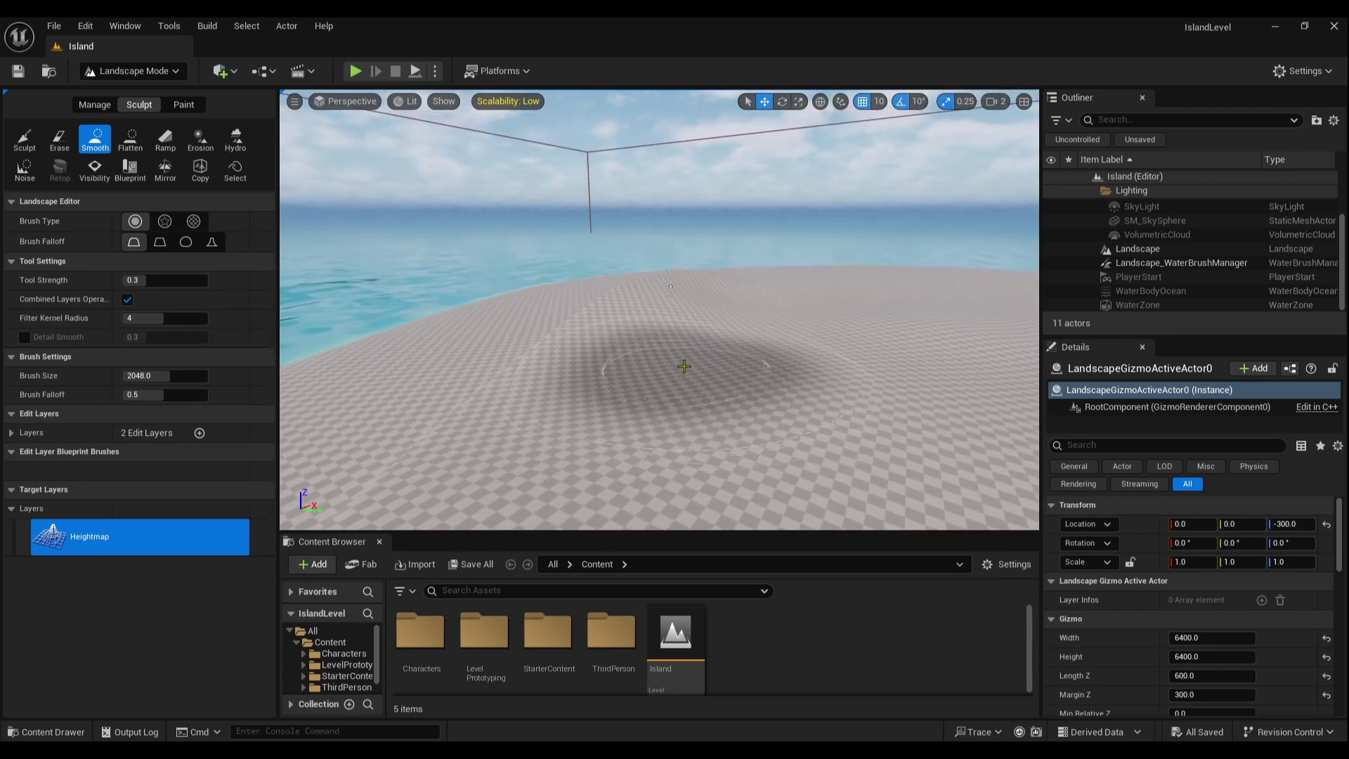
pyautogui.moveTo(681, 369); pyautogui.dragTo(801, 383, button='right')
pyautogui.scroll(-6, 680, 370)
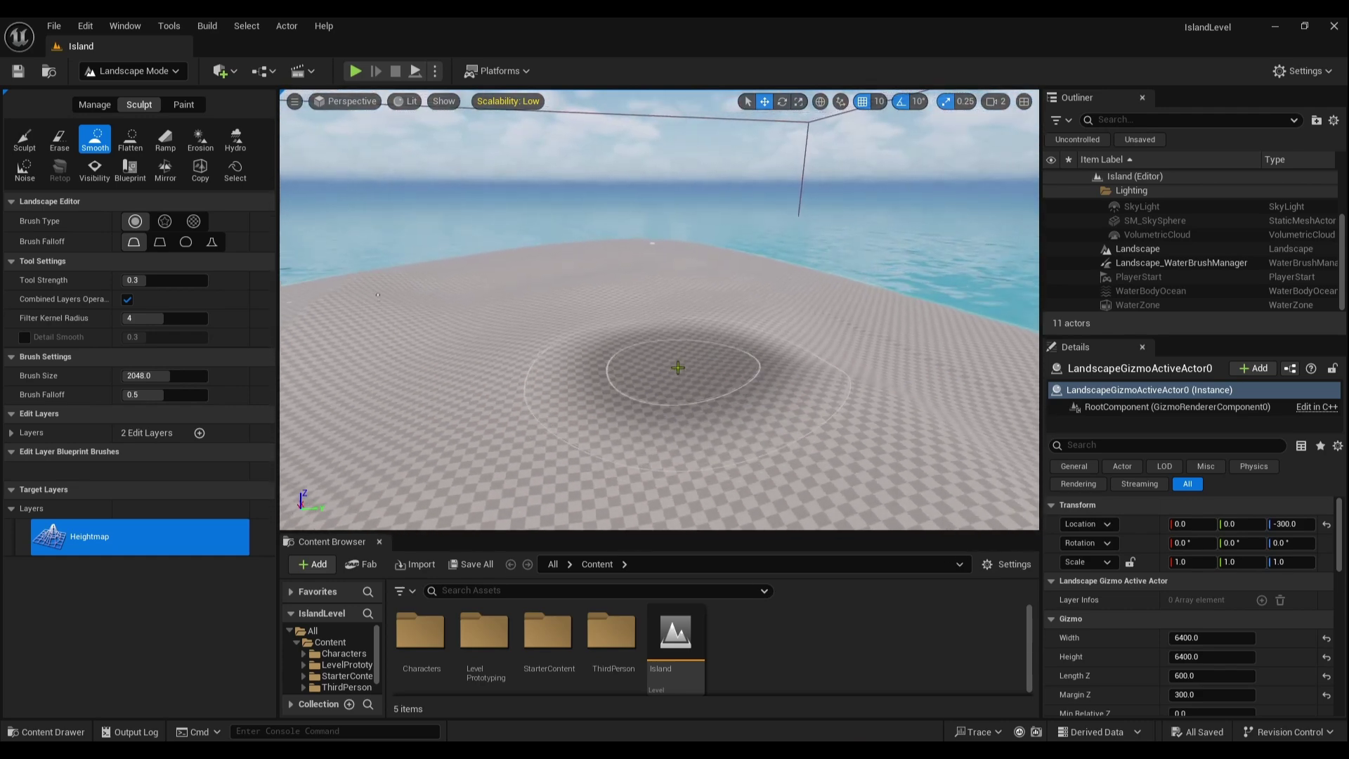
pyautogui.click(132, 71)
pyautogui.click(134, 95)
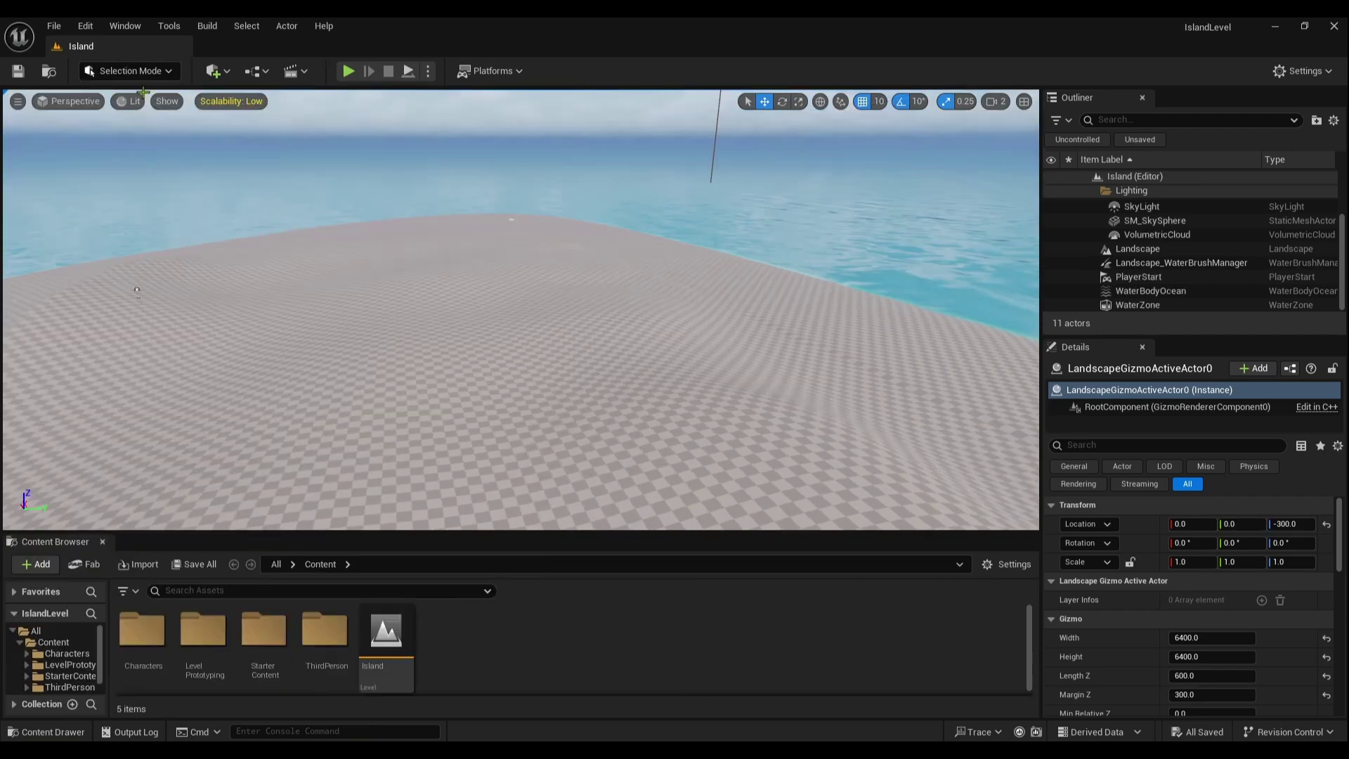
# - Create a PCG Graph asset named PCGIsland in the Content folder, and save all changes
pyautogui.moveTo(423, 532); pyautogui.dragTo(424, 411)
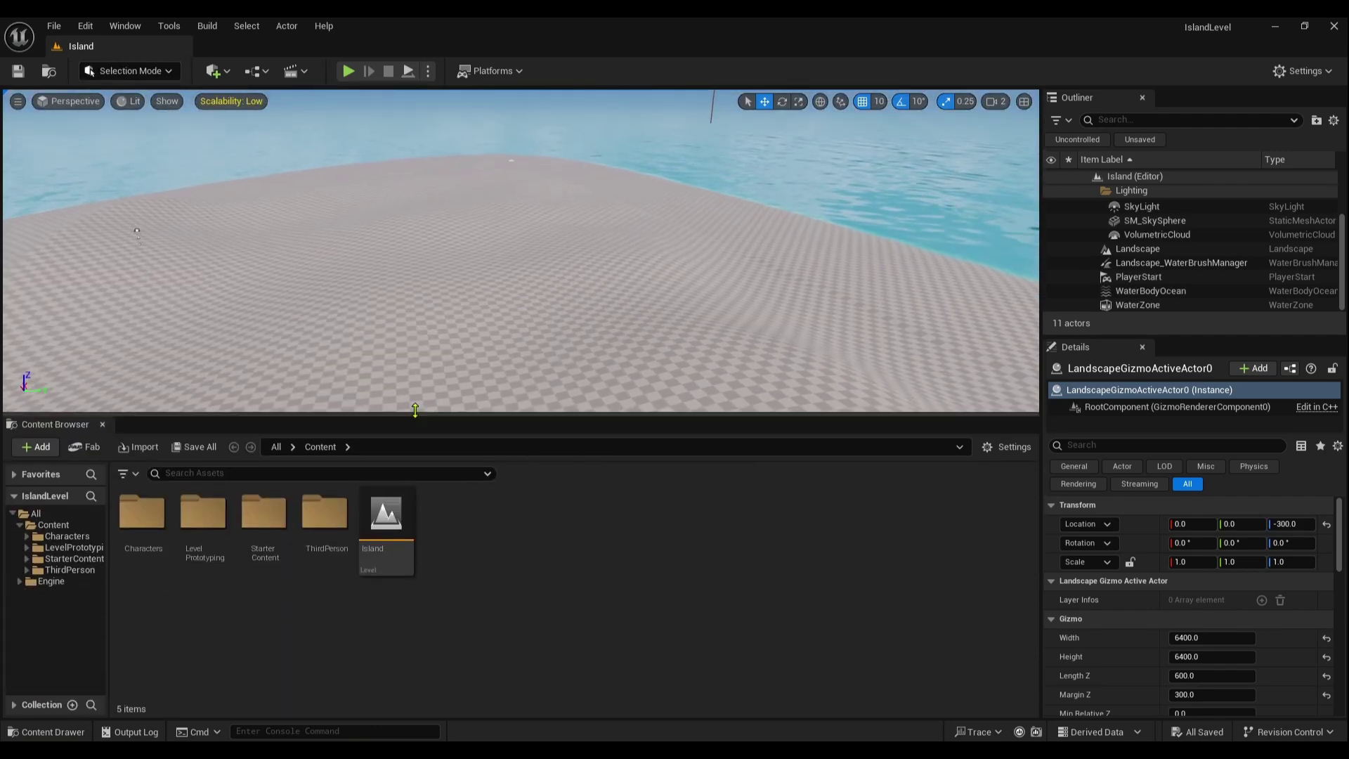
pyautogui.rightClick(472, 514)
pyautogui.moveTo(475, 518)
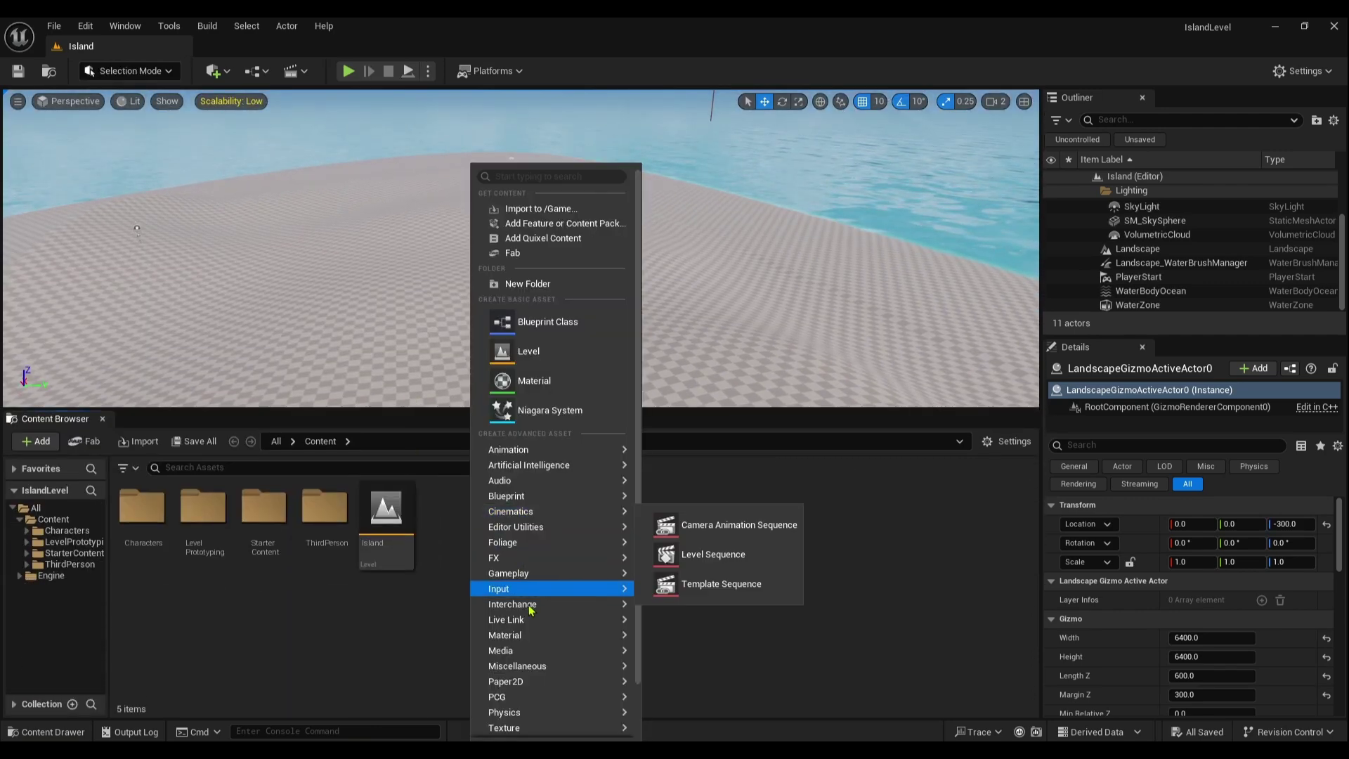
pyautogui.moveTo(500, 703)
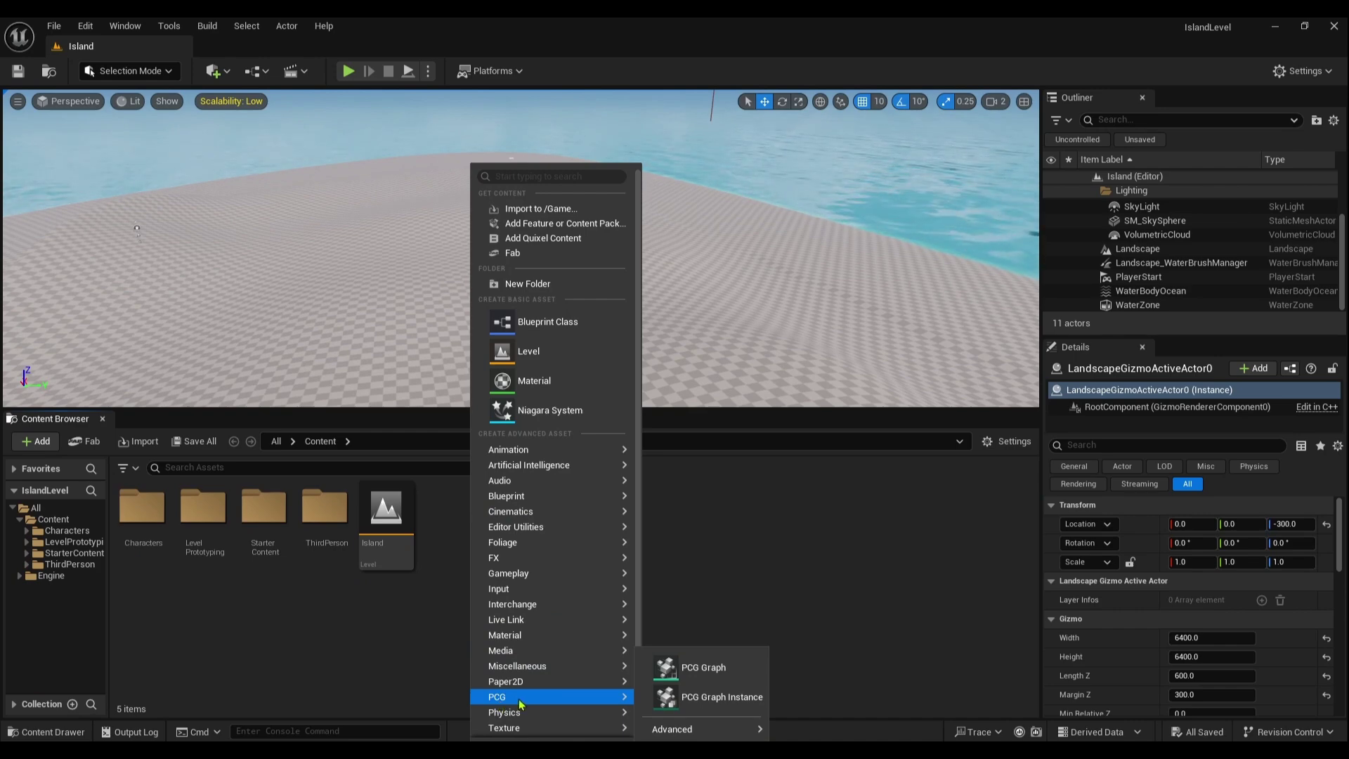
pyautogui.click(703, 668)
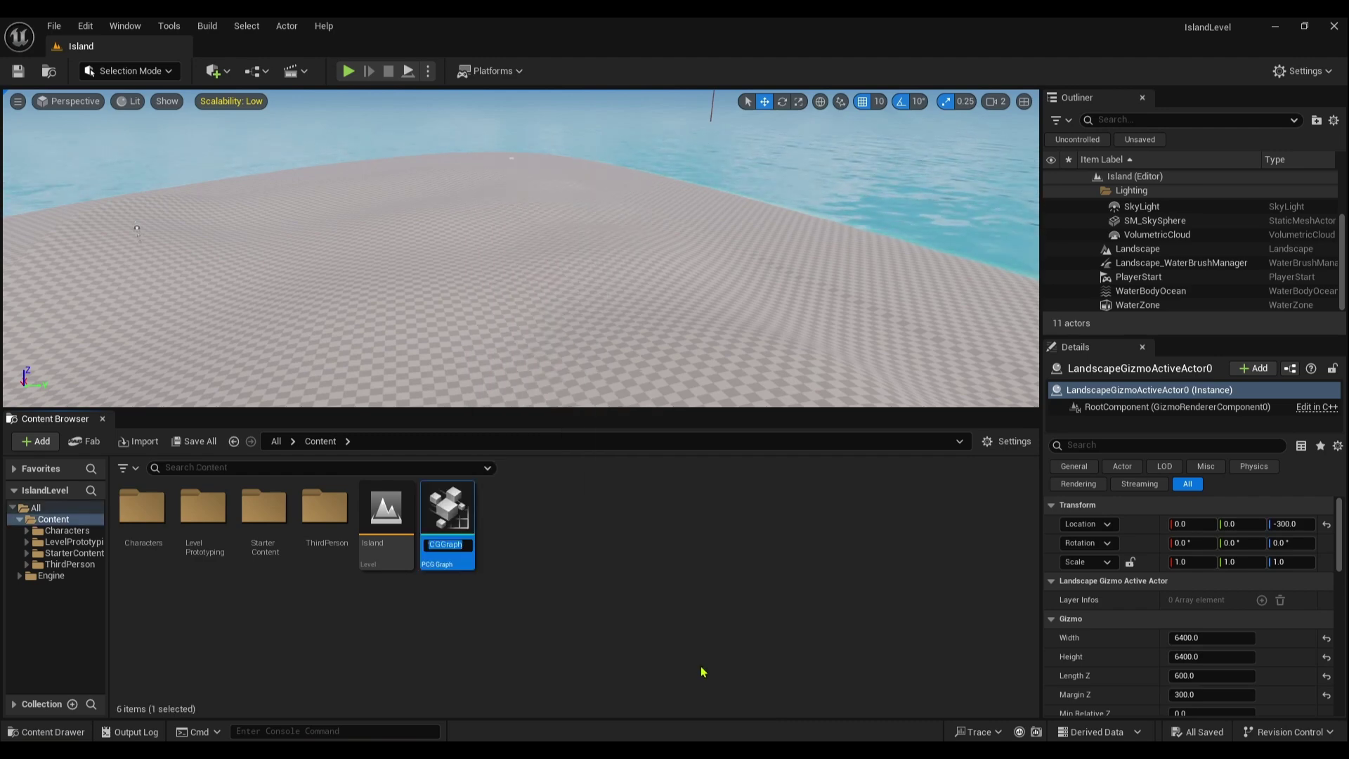
pyautogui.write('PCG')
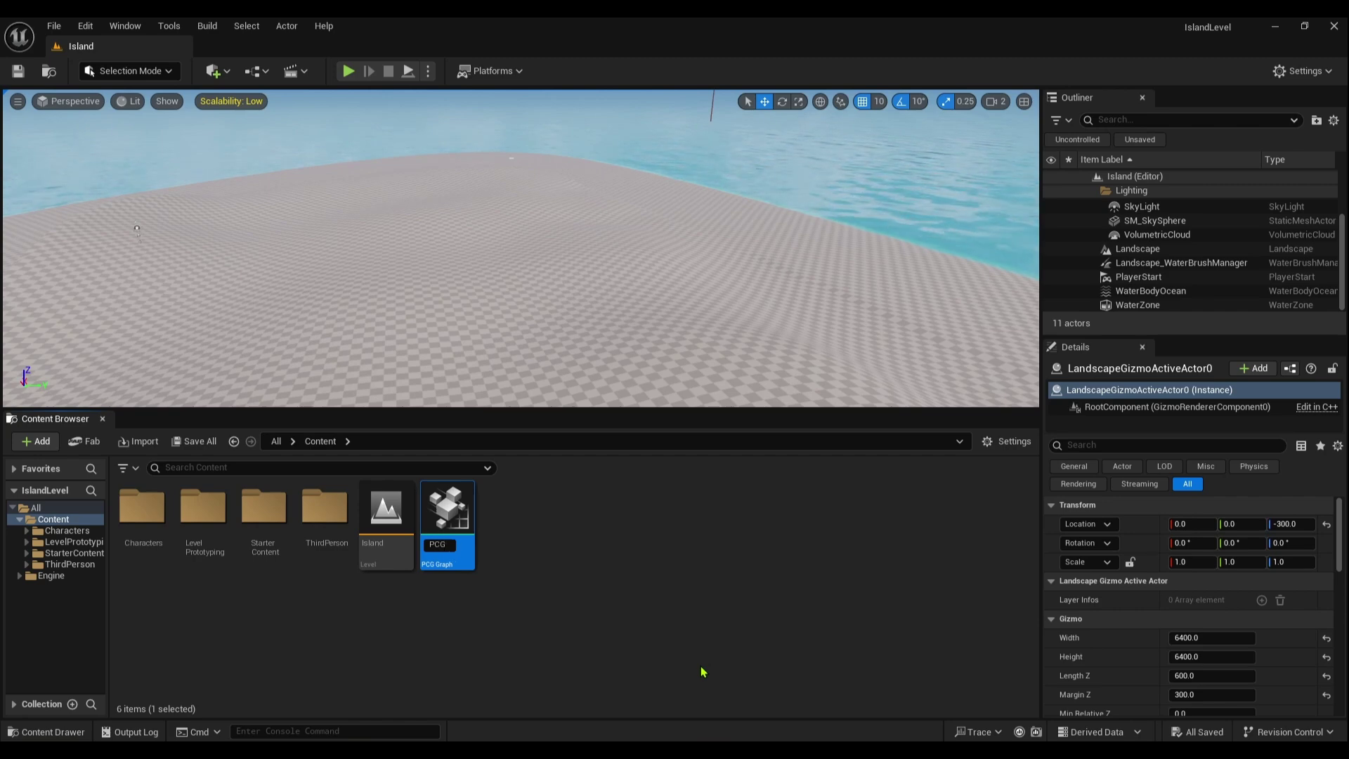
pyautogui.write('I')
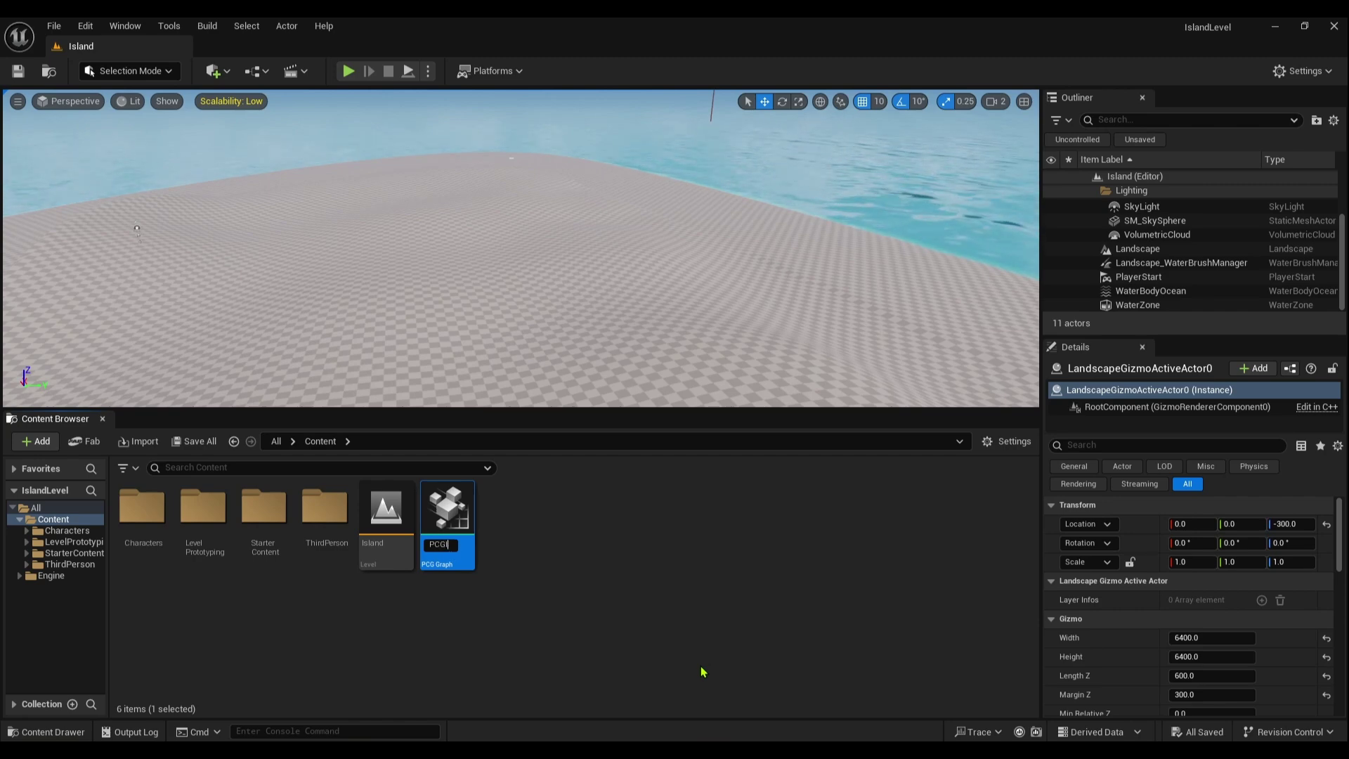
pyautogui.write('sland')
pyautogui.press('Return')
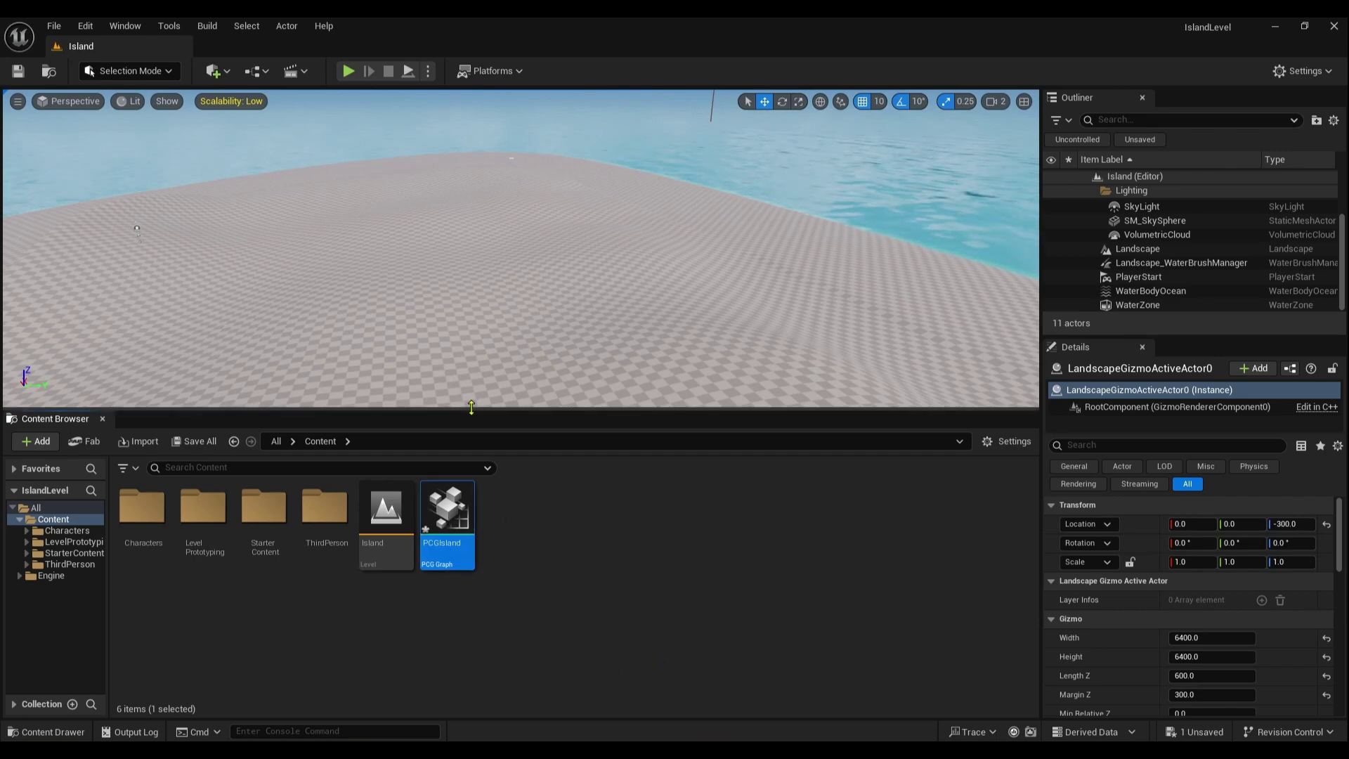
pyautogui.moveTo(472, 407)
pyautogui.mouseDown()
pyautogui.moveTo(458, 477)
pyautogui.moveTo(462, 416)
pyautogui.mouseUp()
pyautogui.click(679, 576)
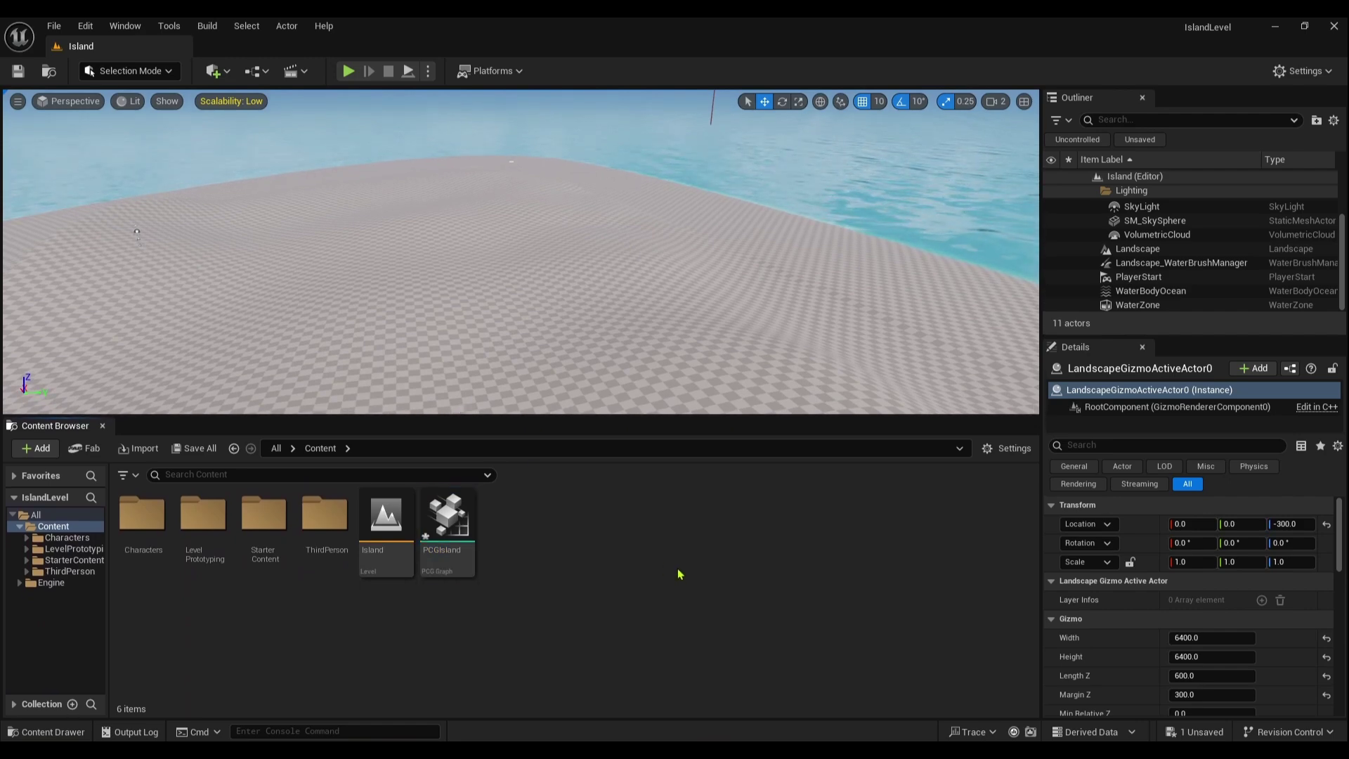
pyautogui.hotkey('ctrl', 'shift', 's')
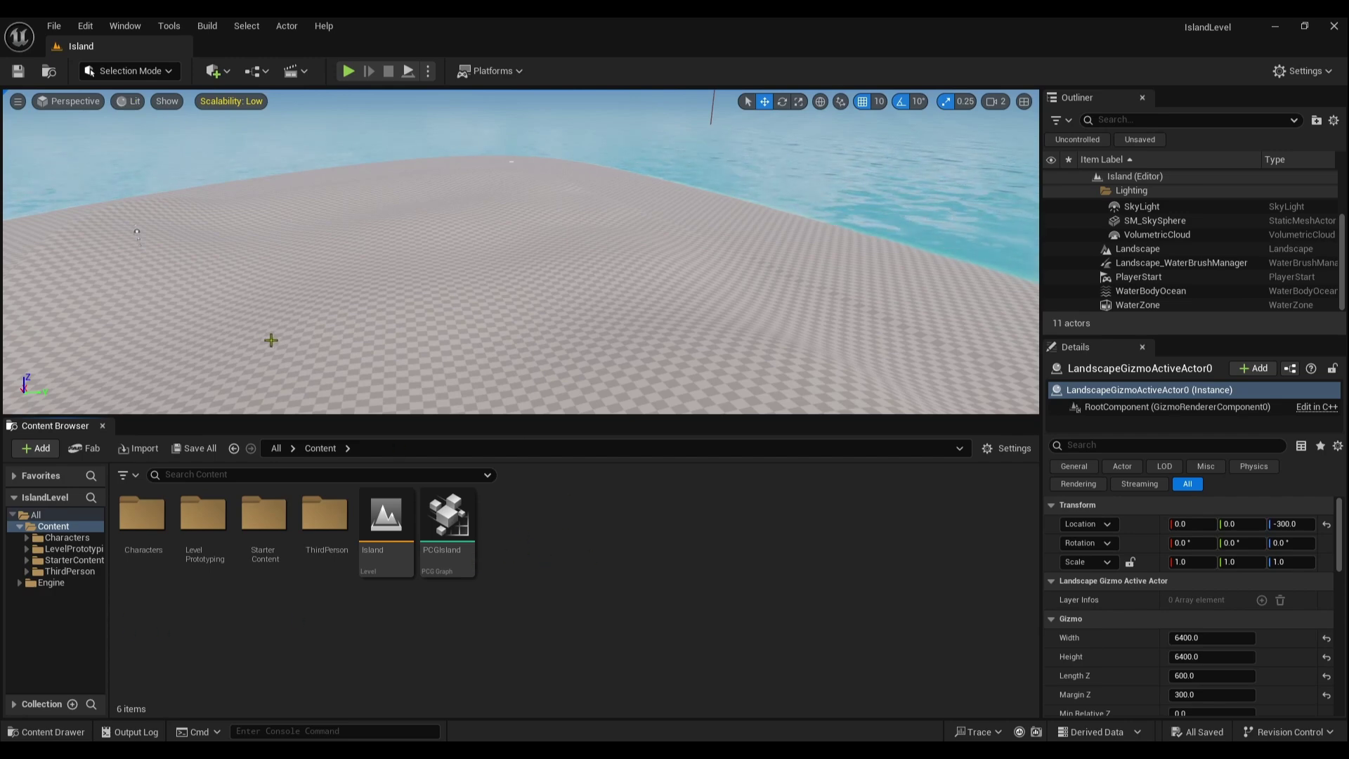
# - Open the Fab asset store from the Content folder and search it for "european beech"
pyautogui.rightClick(541, 539)
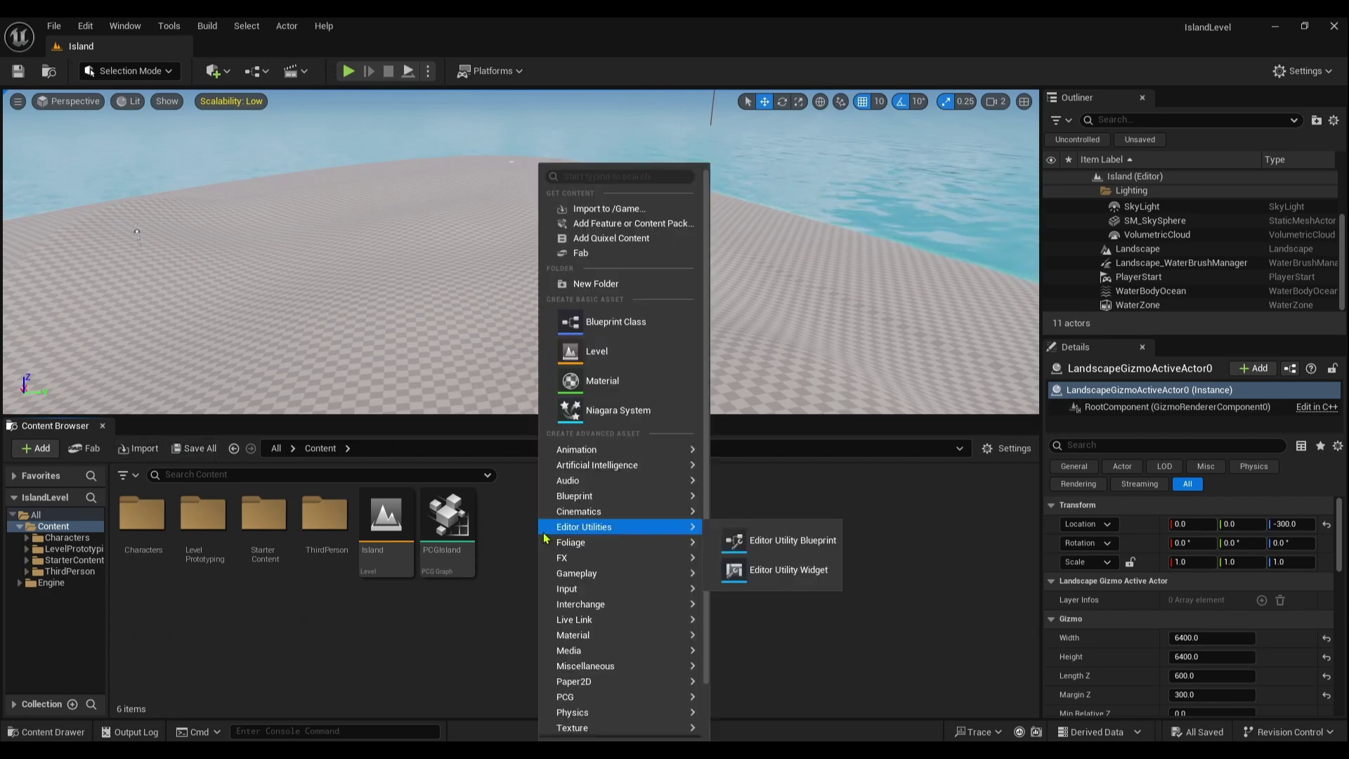
pyautogui.click(589, 254)
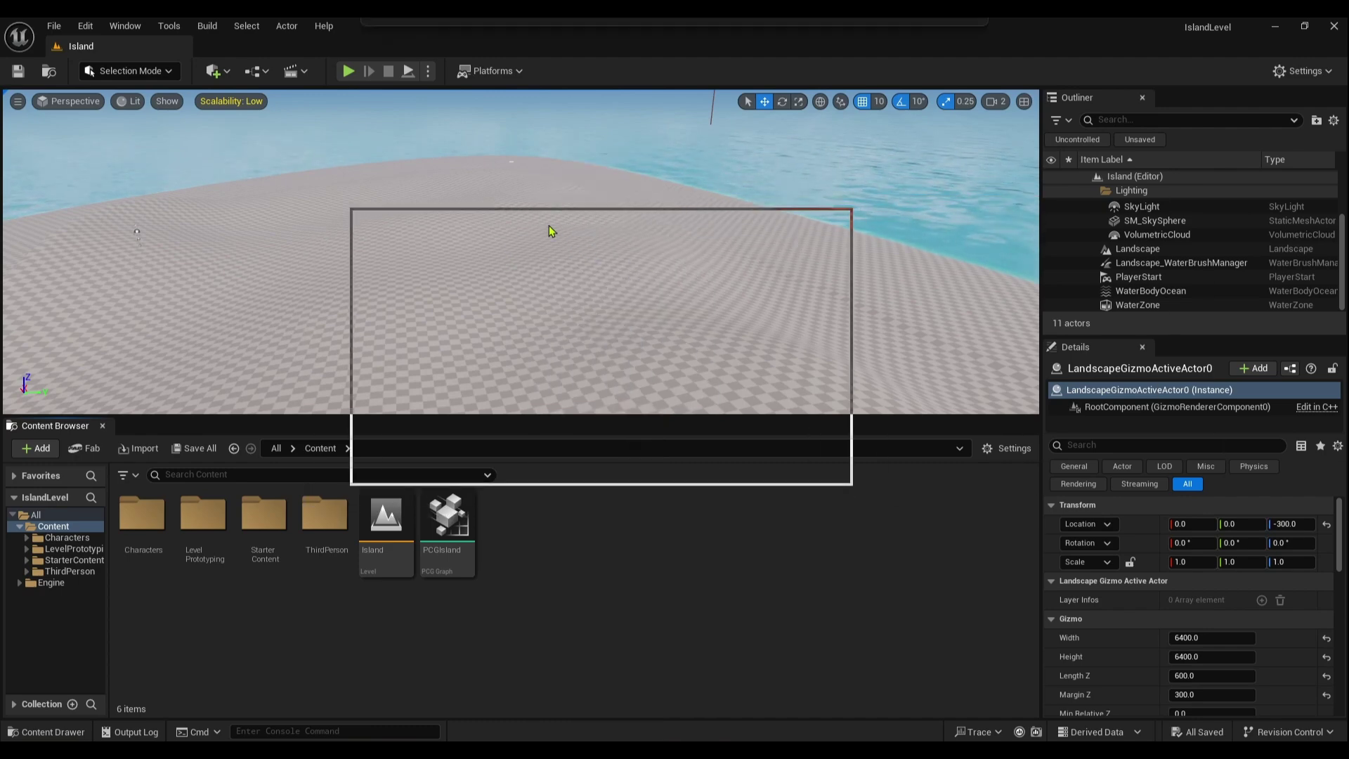
pyautogui.click(807, 220)
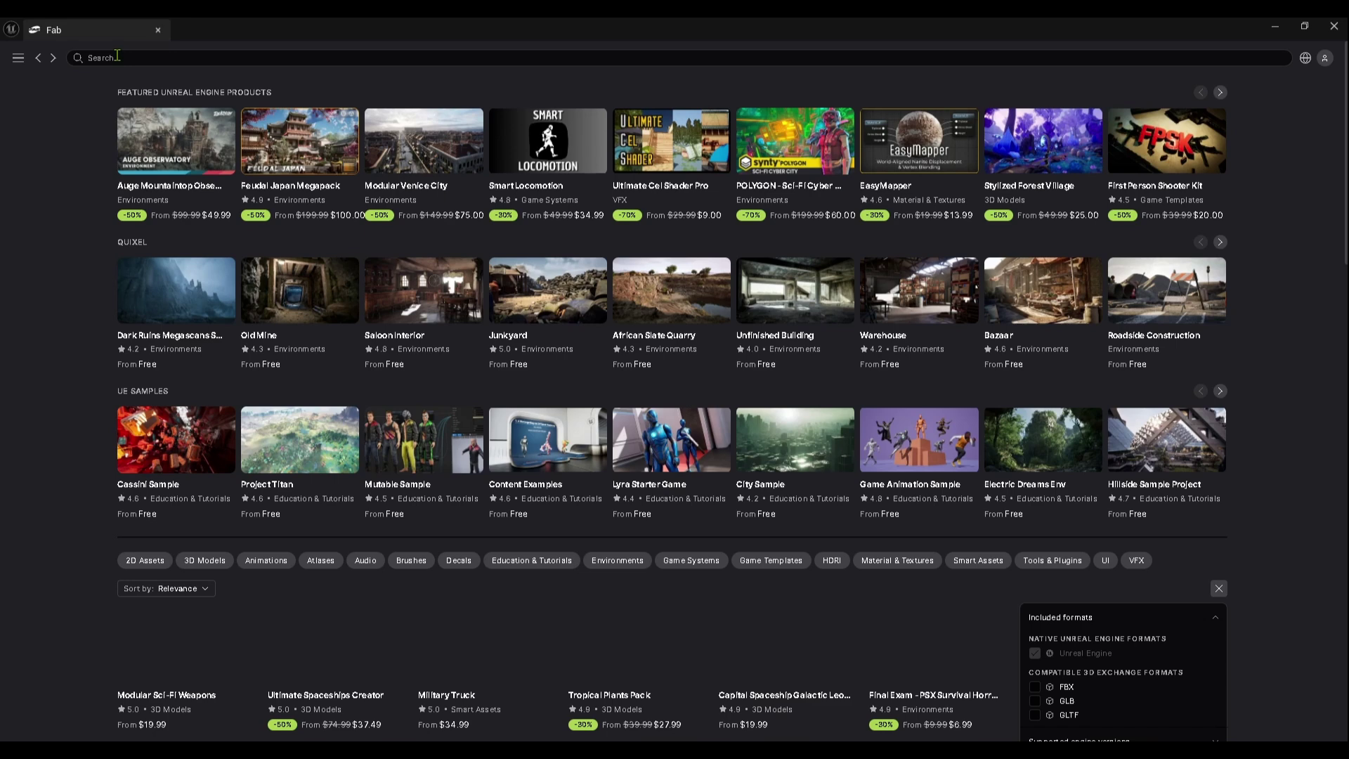
pyautogui.click(133, 57)
pyautogui.write('e')
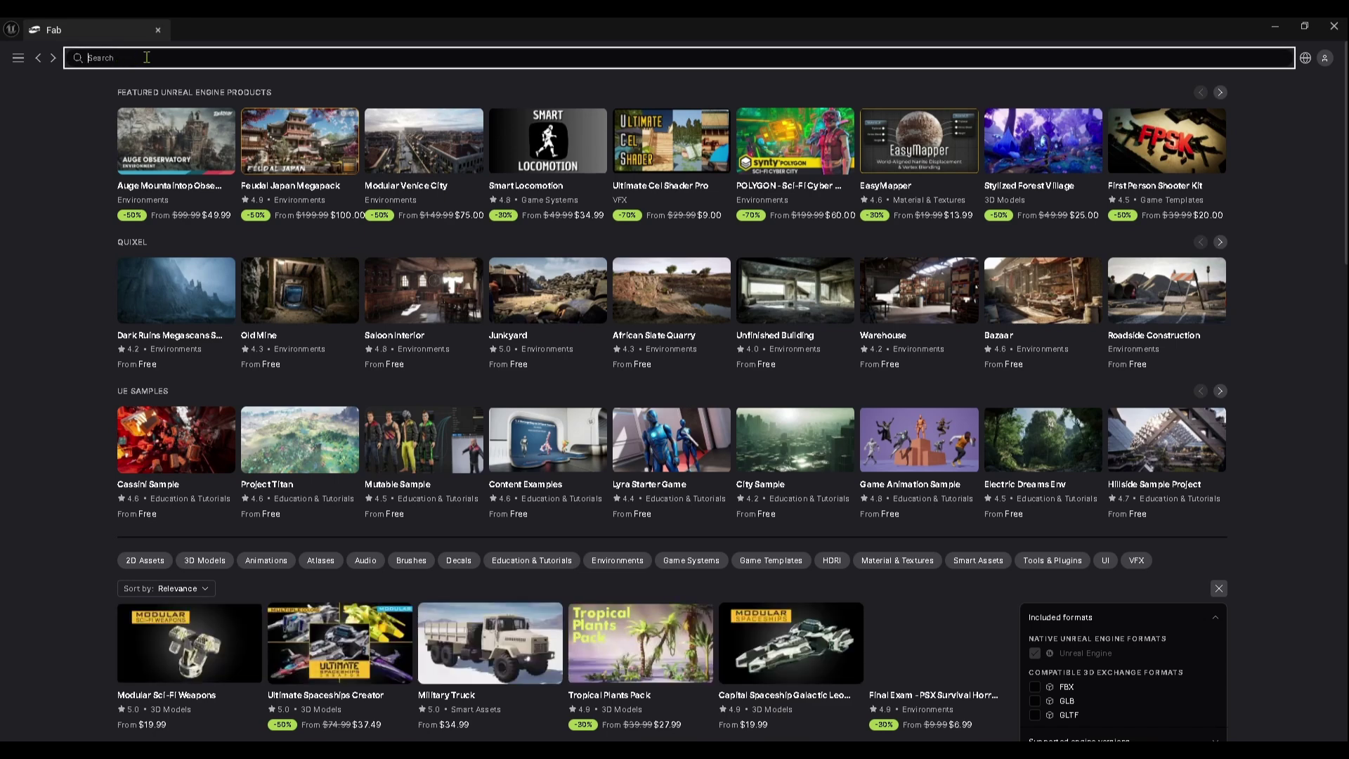
pyautogui.write('uropean')
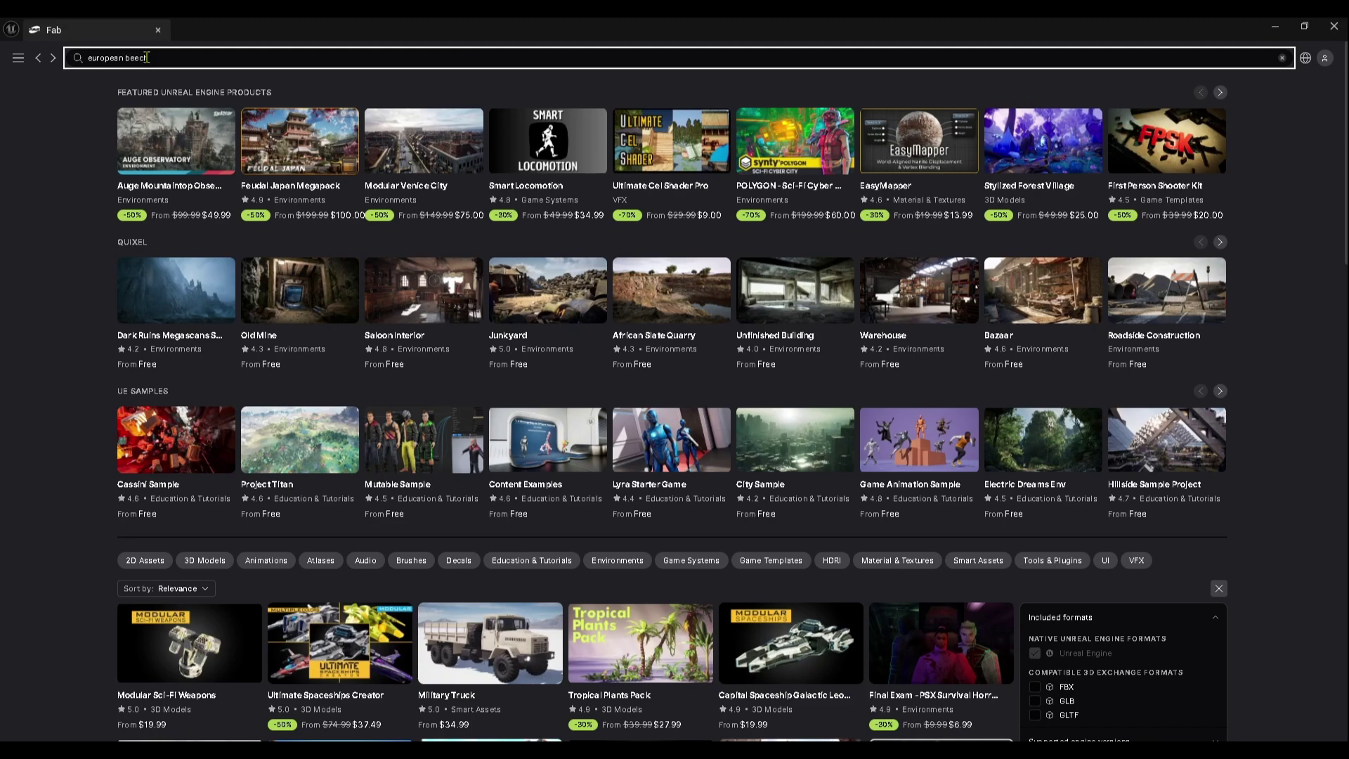
pyautogui.write(' beech')
pyautogui.press('Return')
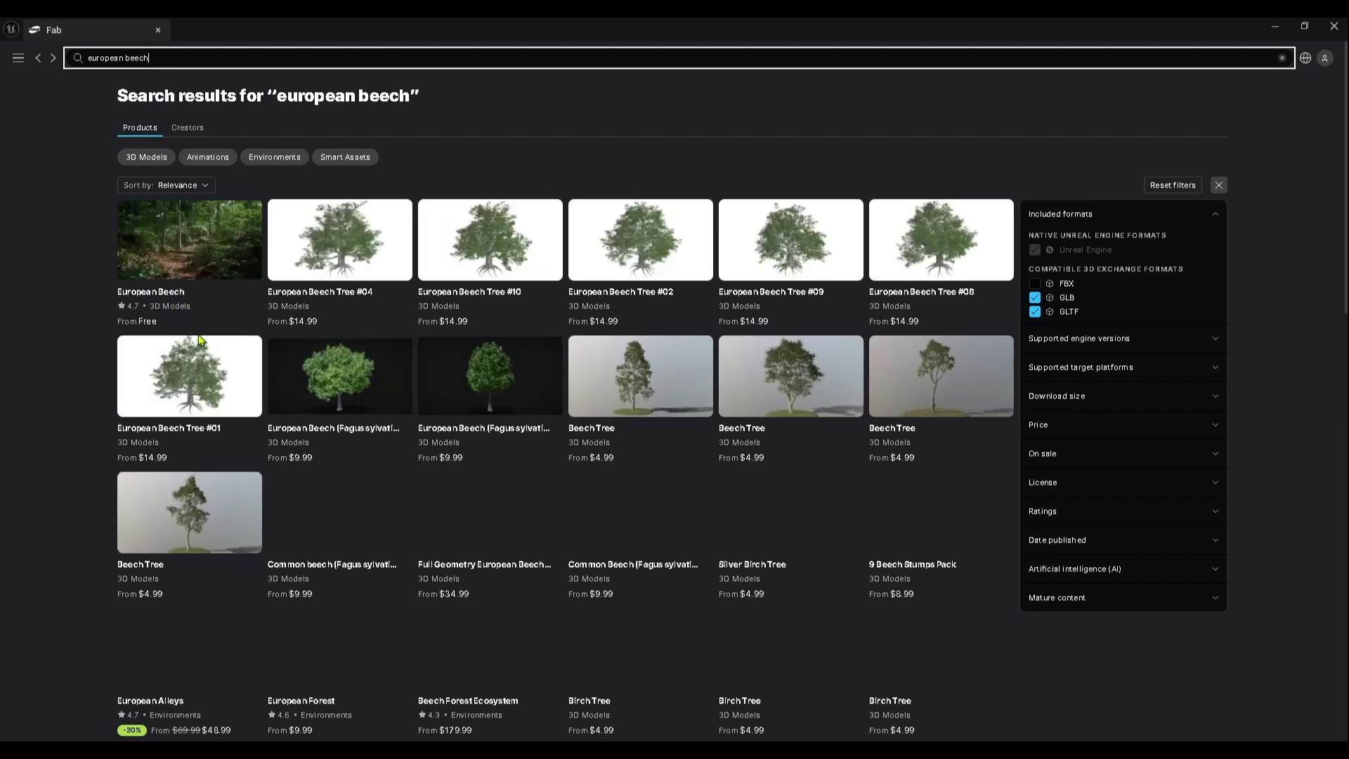
# - Open the European Beech listing, start adding it to the project, and accept the Fab End User License Agreement
pyautogui.click(185, 256)
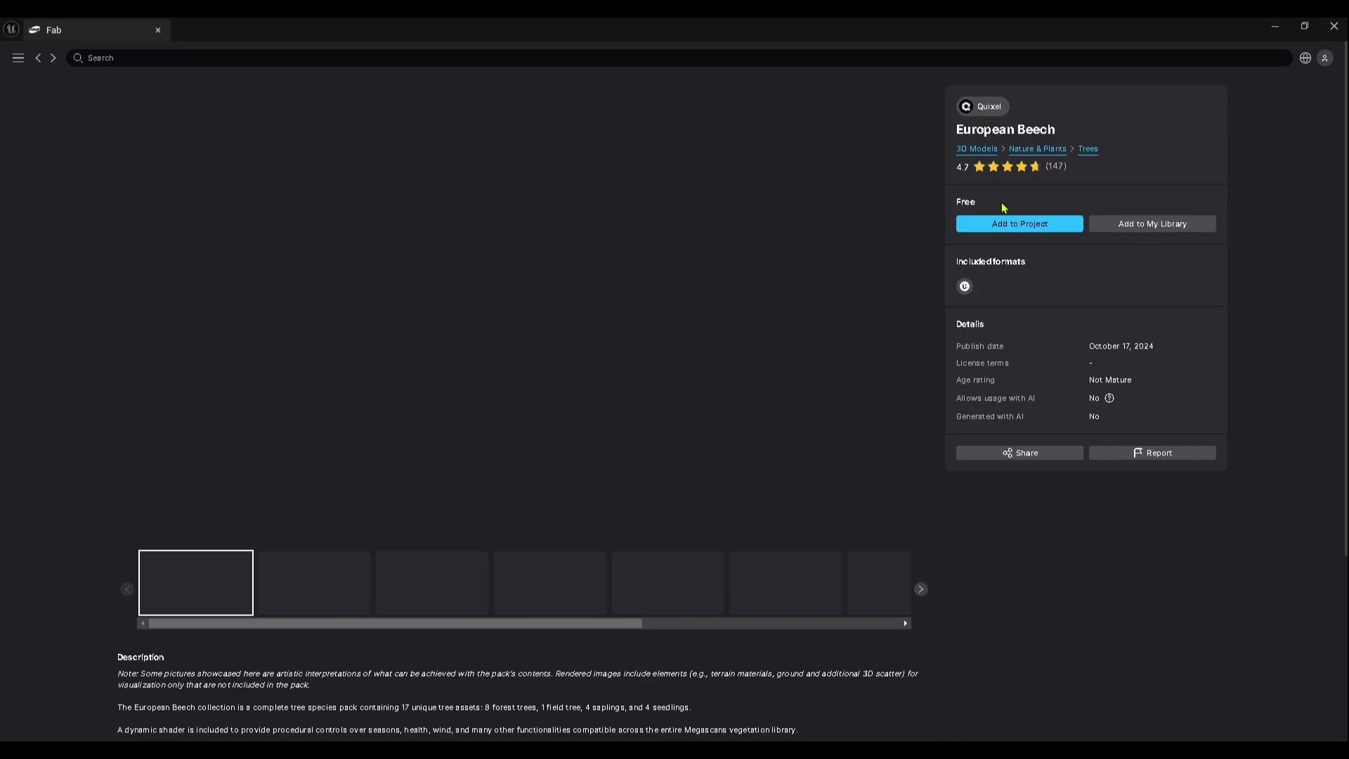
pyautogui.click(1026, 225)
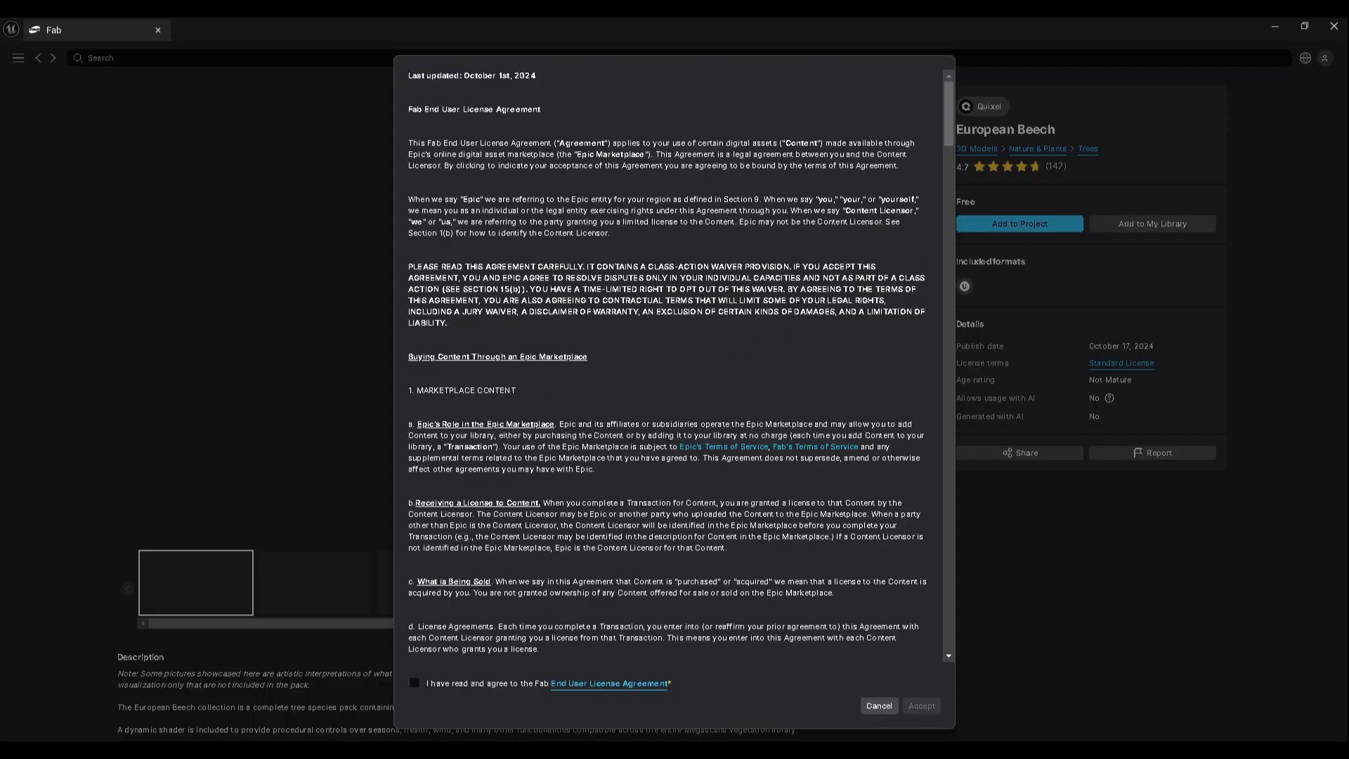
pyautogui.click(414, 683)
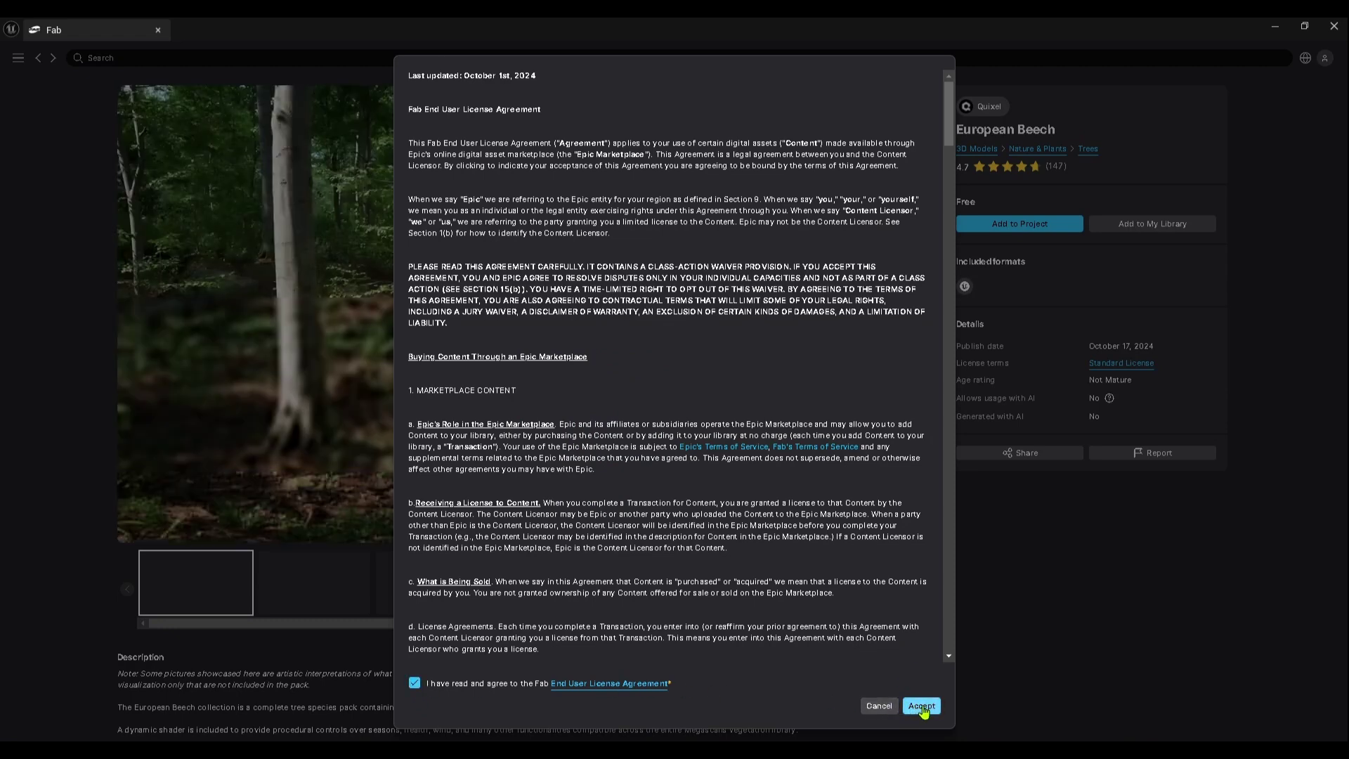
pyautogui.click(922, 706)
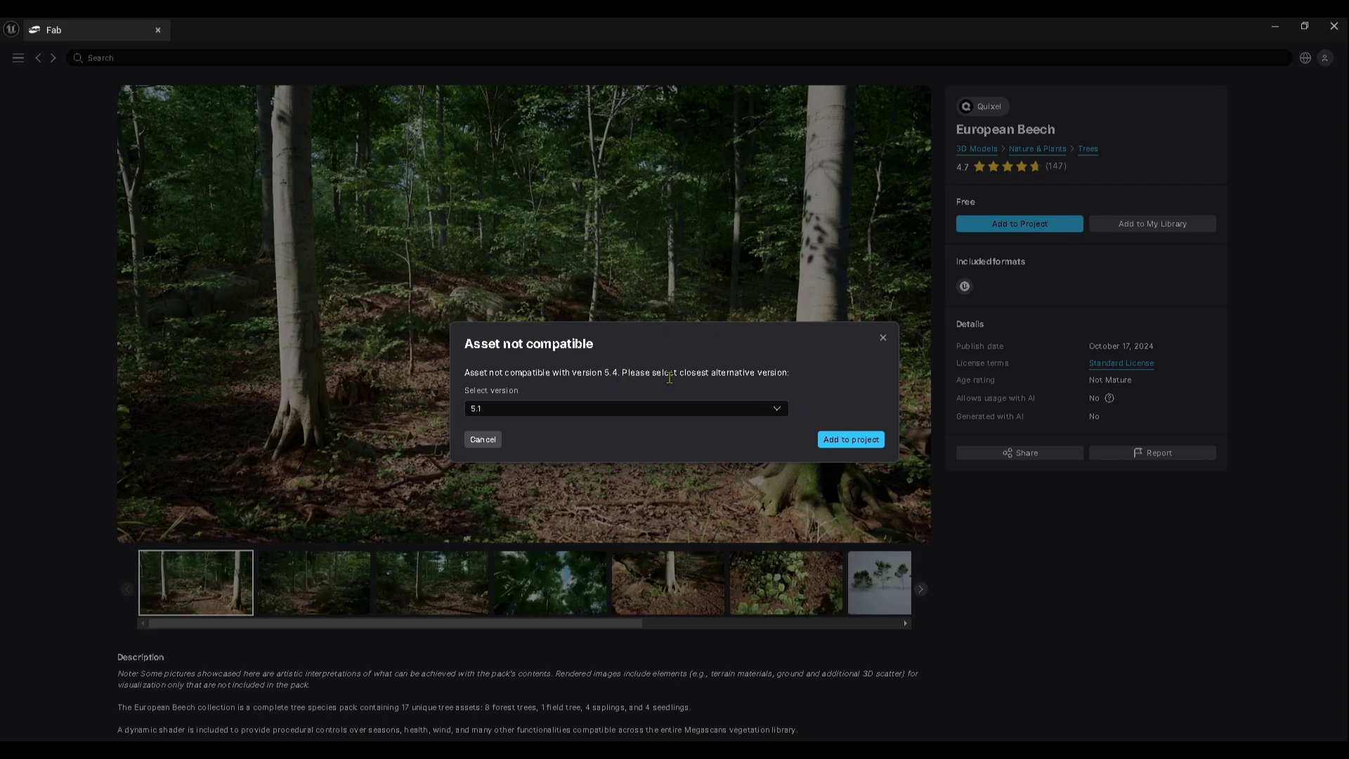
# - Try twice to add European Beech to the project as version 5.3, and close the Fab window
pyautogui.click(778, 409)
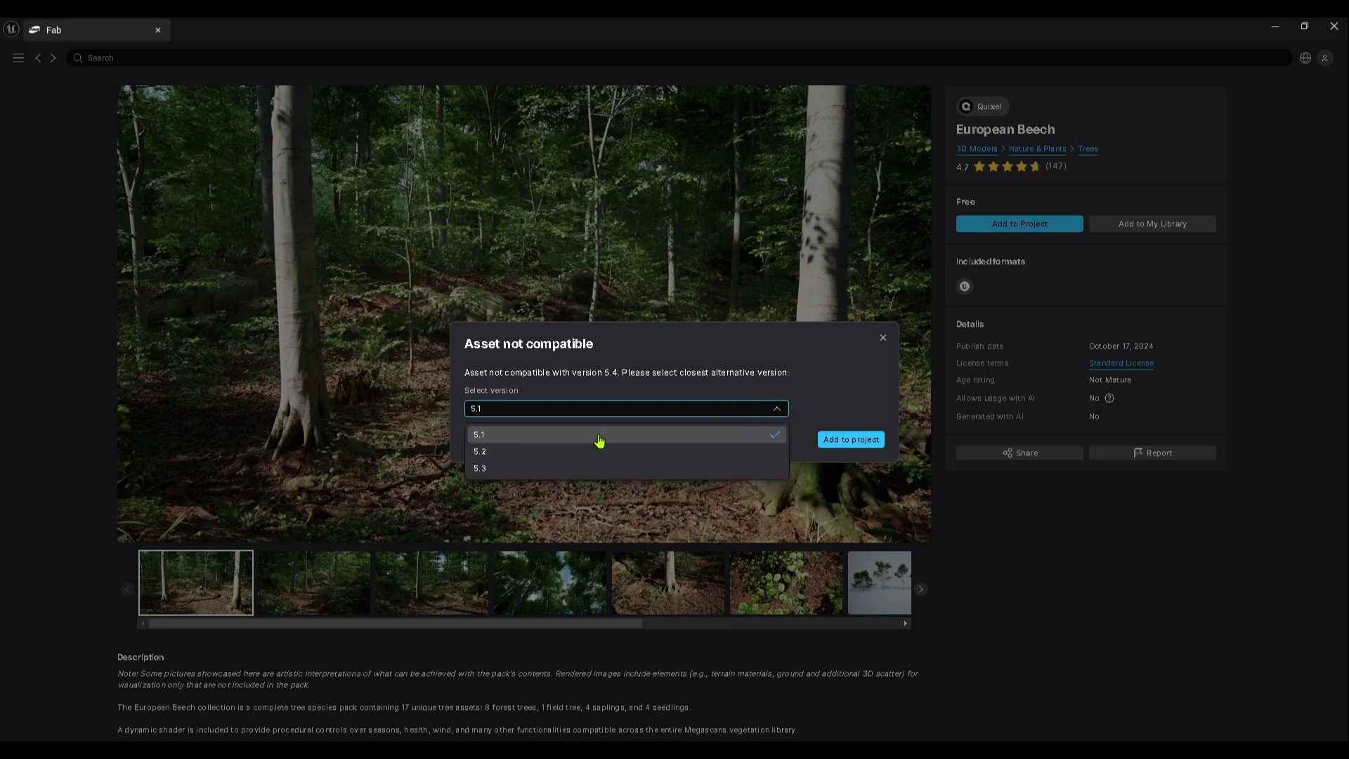
pyautogui.click(498, 475)
pyautogui.click(865, 441)
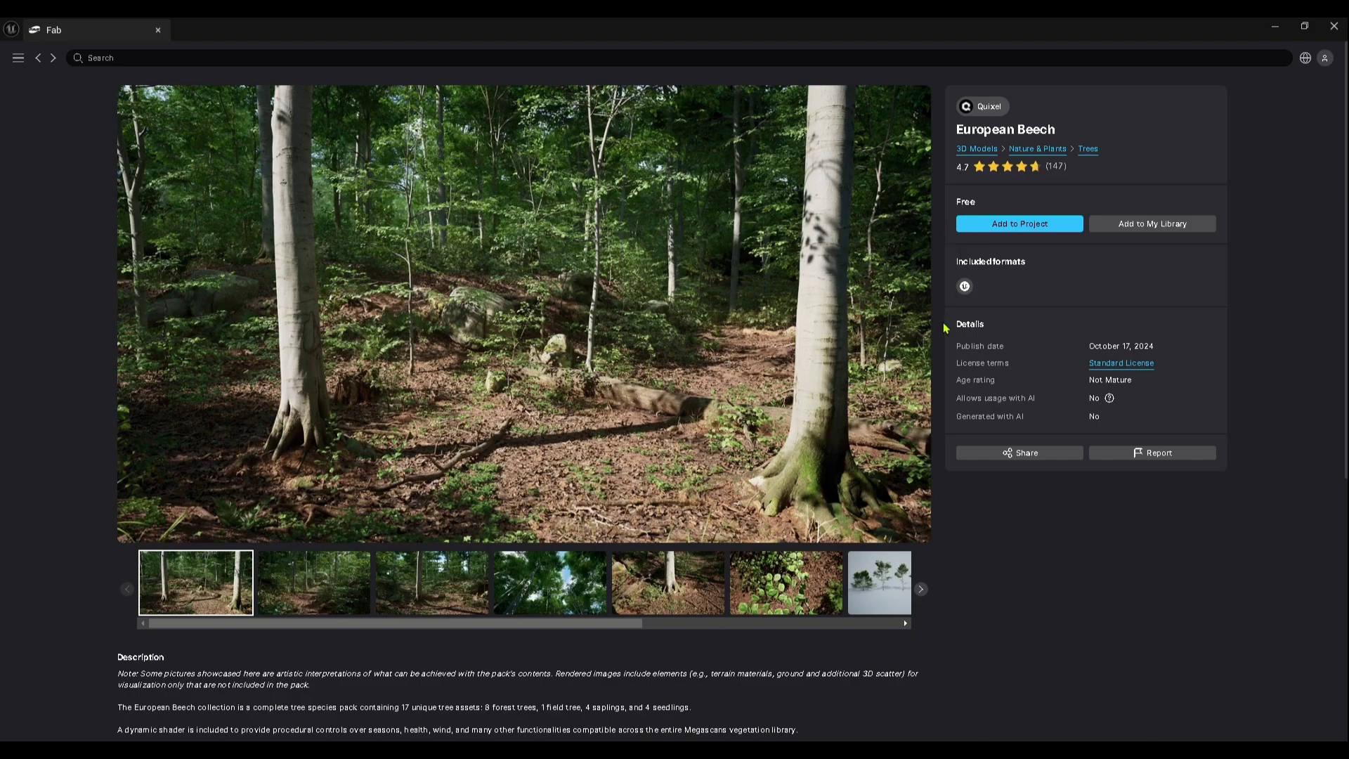
pyautogui.scroll(-4, 933, 626)
pyautogui.scroll(4, 936, 626)
pyautogui.click(1013, 226)
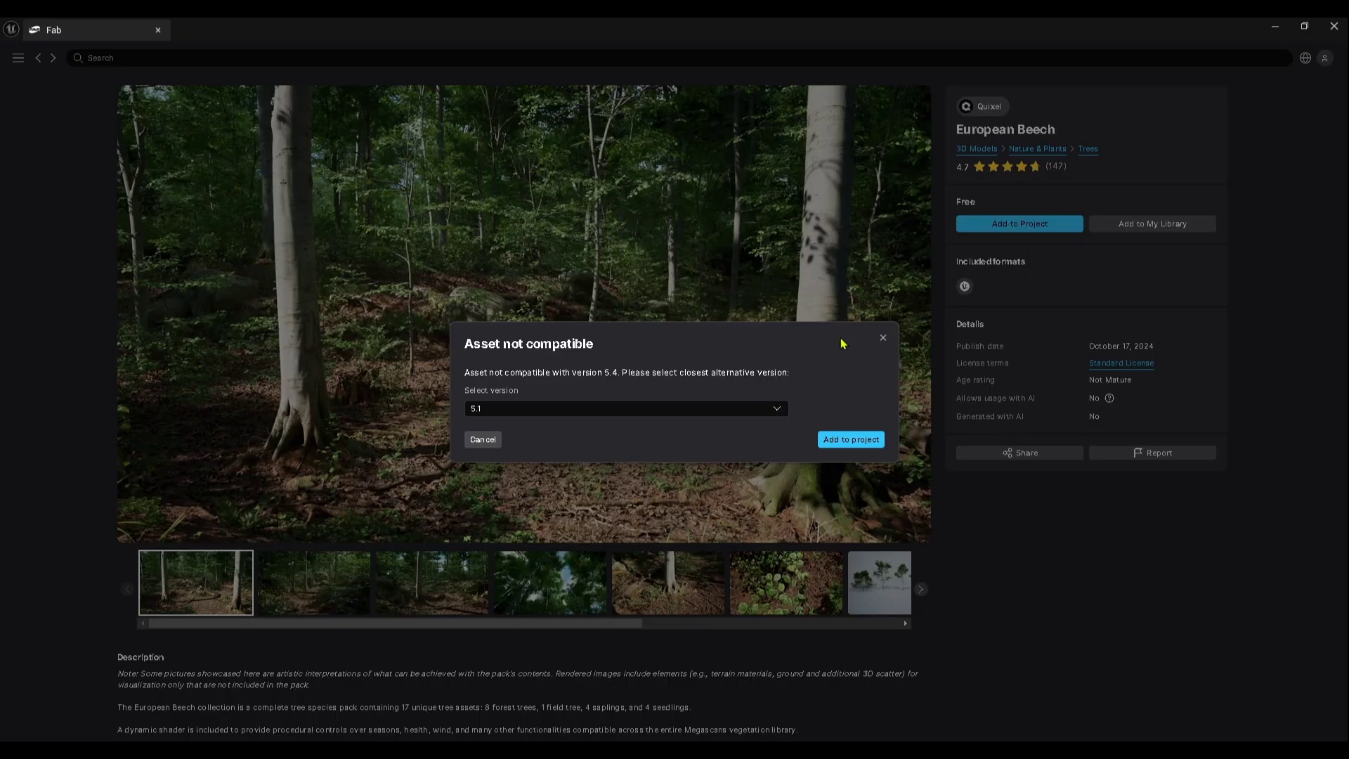
pyautogui.click(650, 410)
pyautogui.click(491, 469)
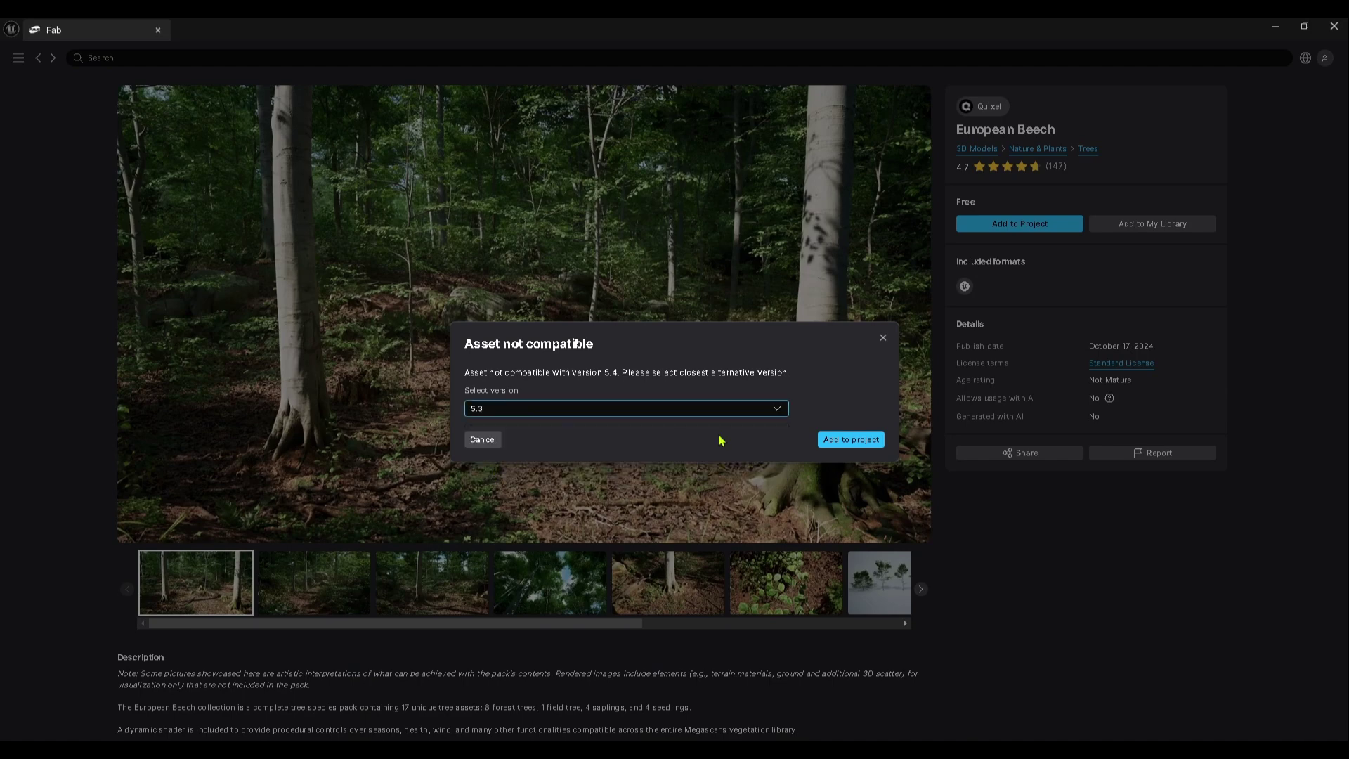
pyautogui.click(861, 440)
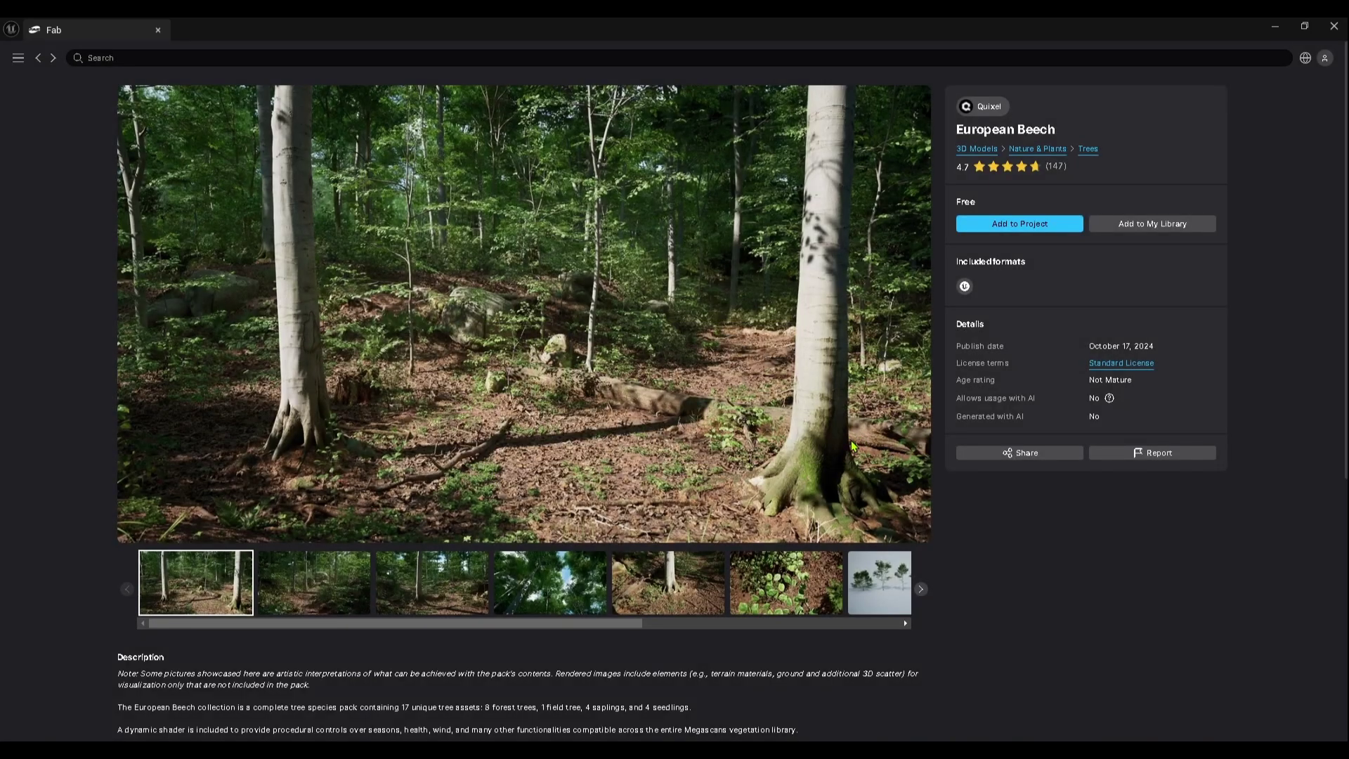
pyautogui.scroll(-6, 857, 443)
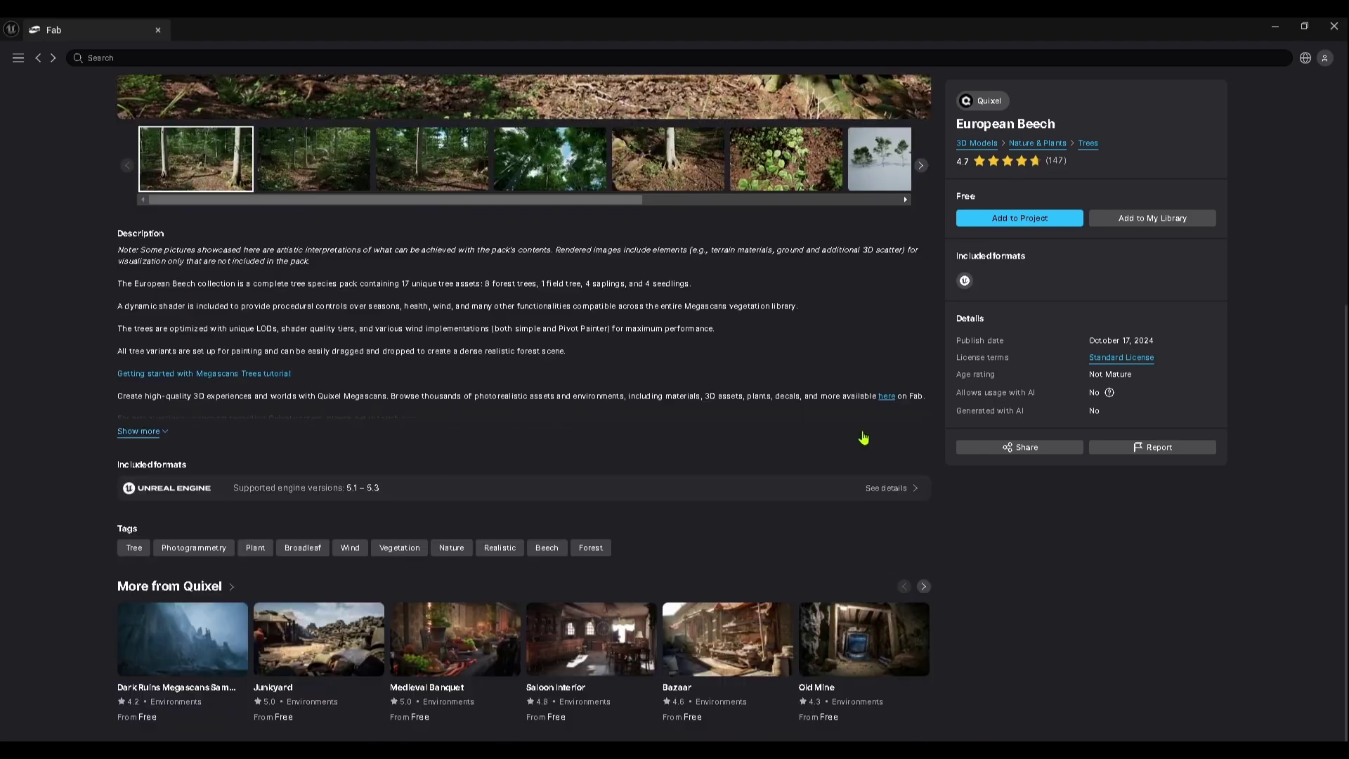
pyautogui.click(1334, 26)
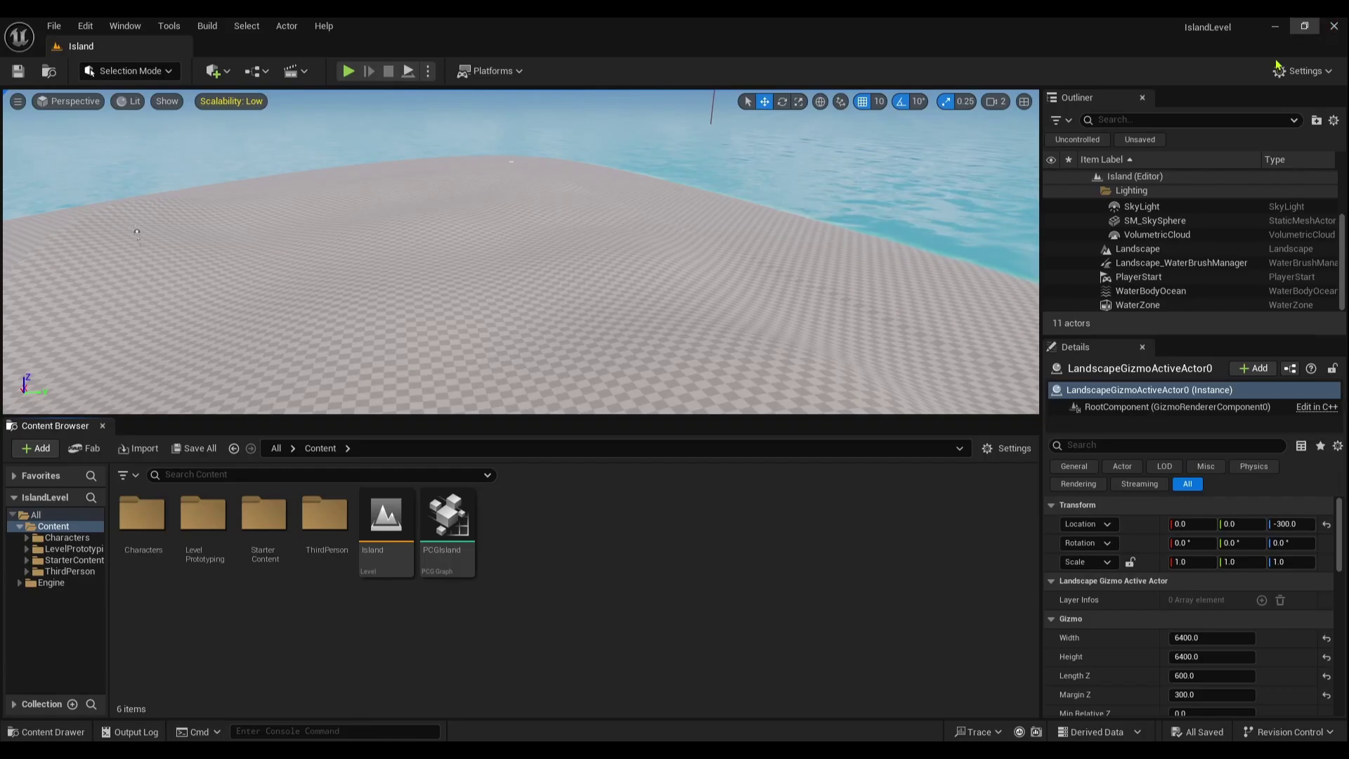
# - Reopen the Fab store from the Content folder and search it for "beech"
pyautogui.rightClick(545, 530)
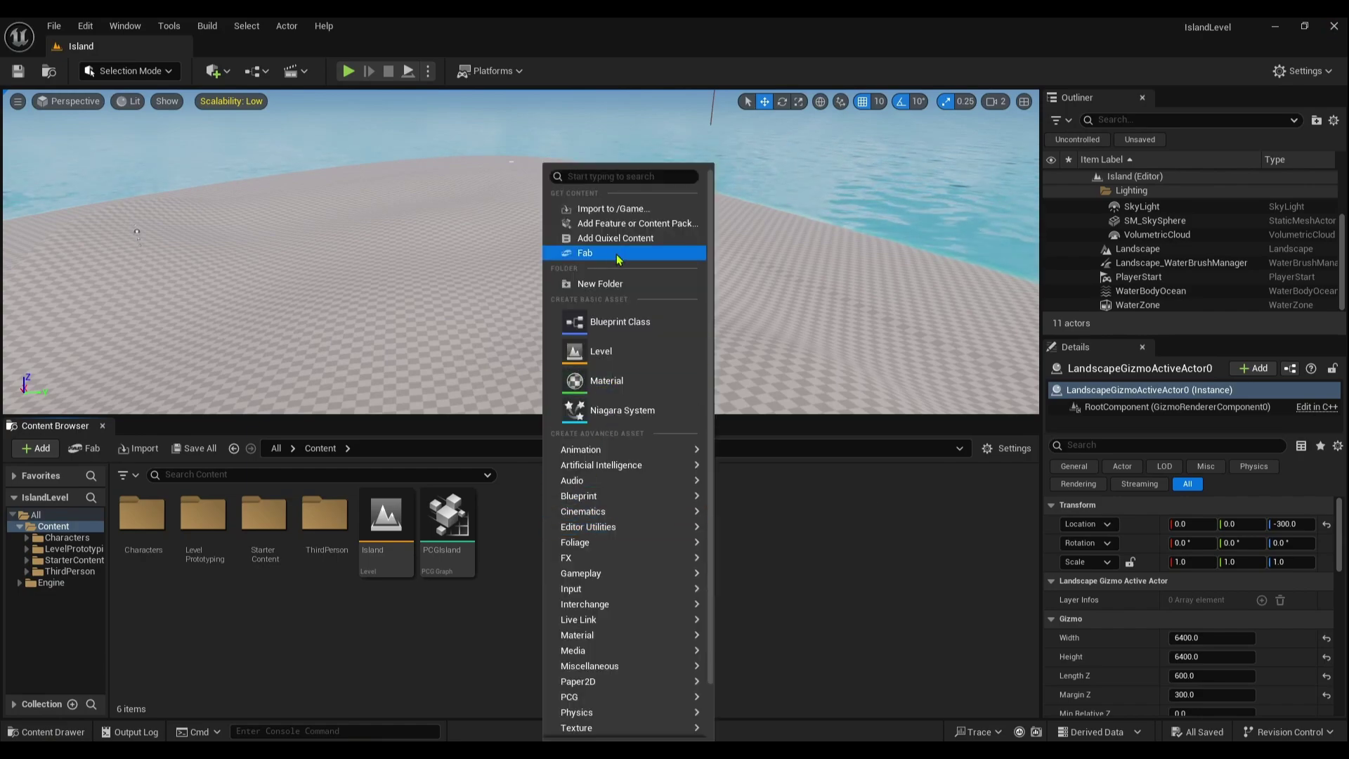
pyautogui.click(584, 253)
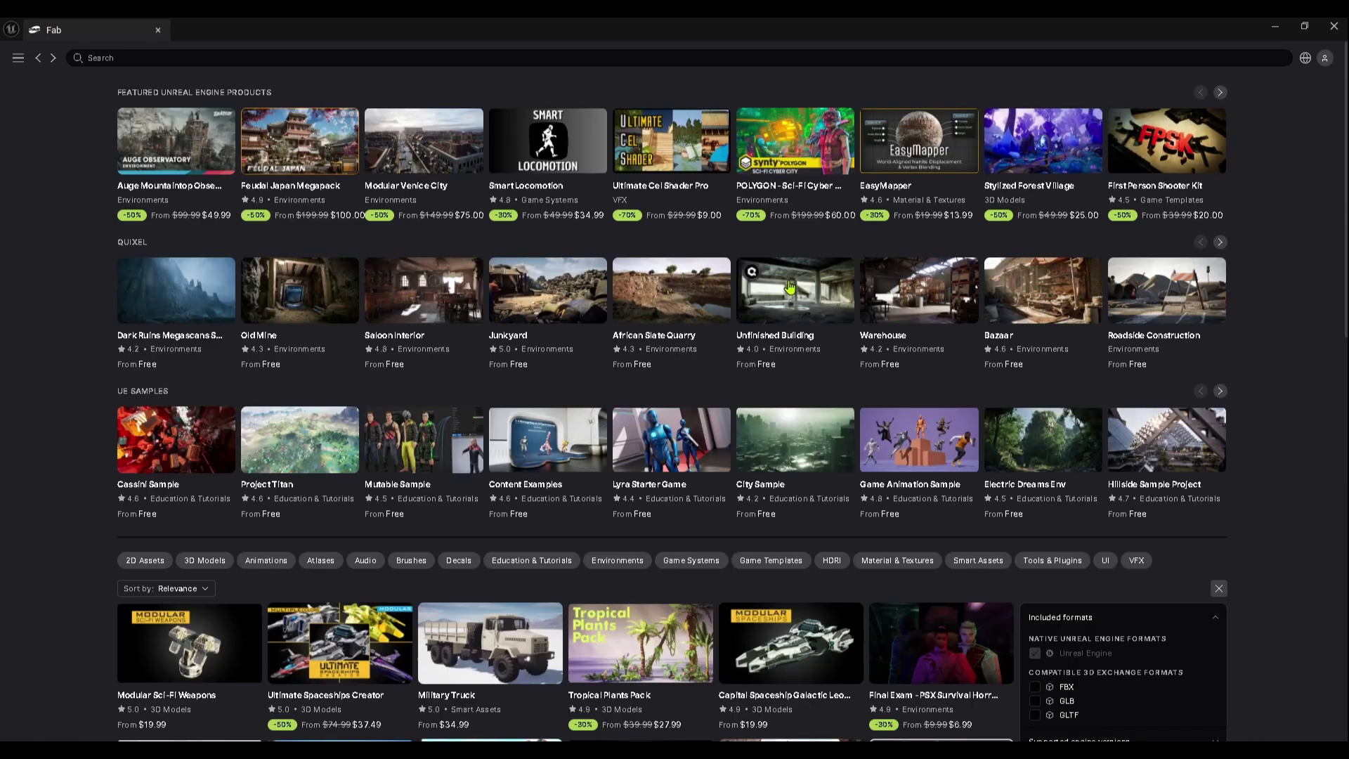
pyautogui.click(183, 57)
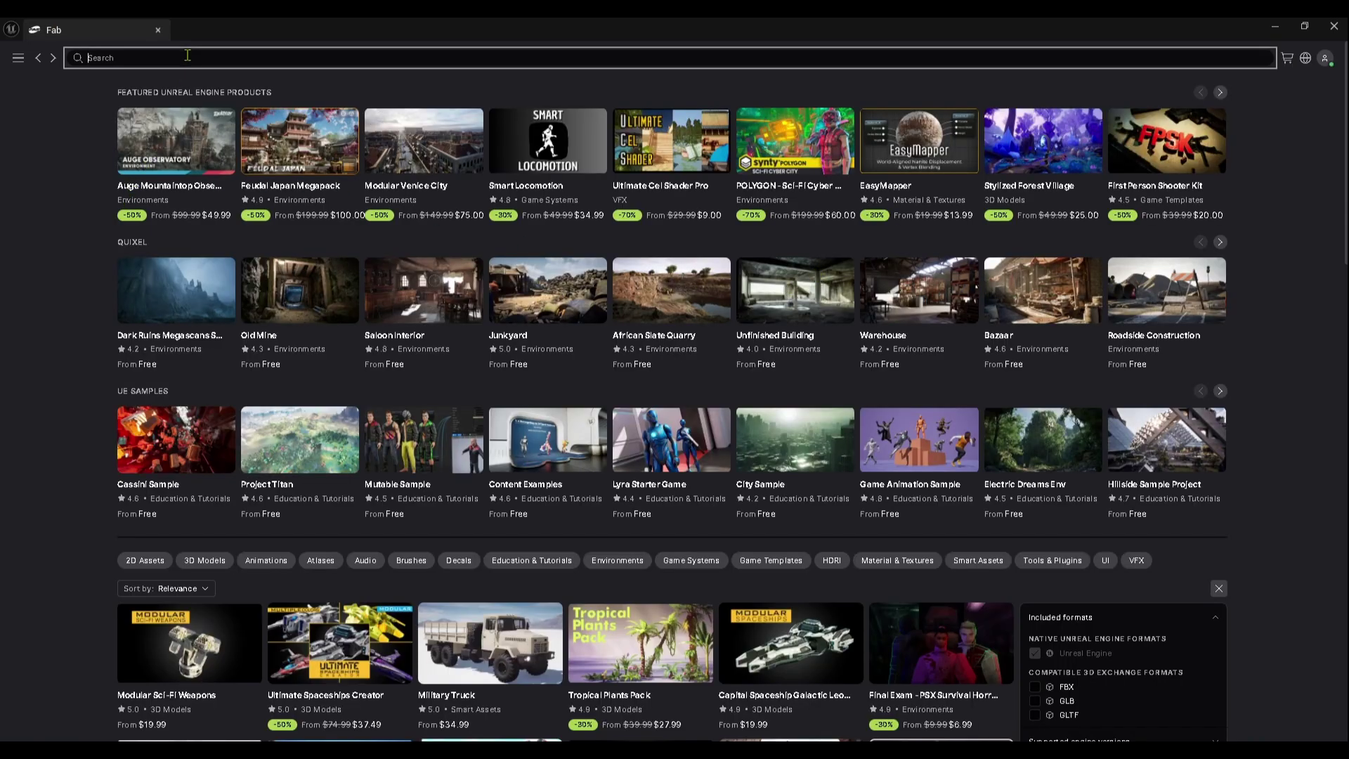
pyautogui.write('beech')
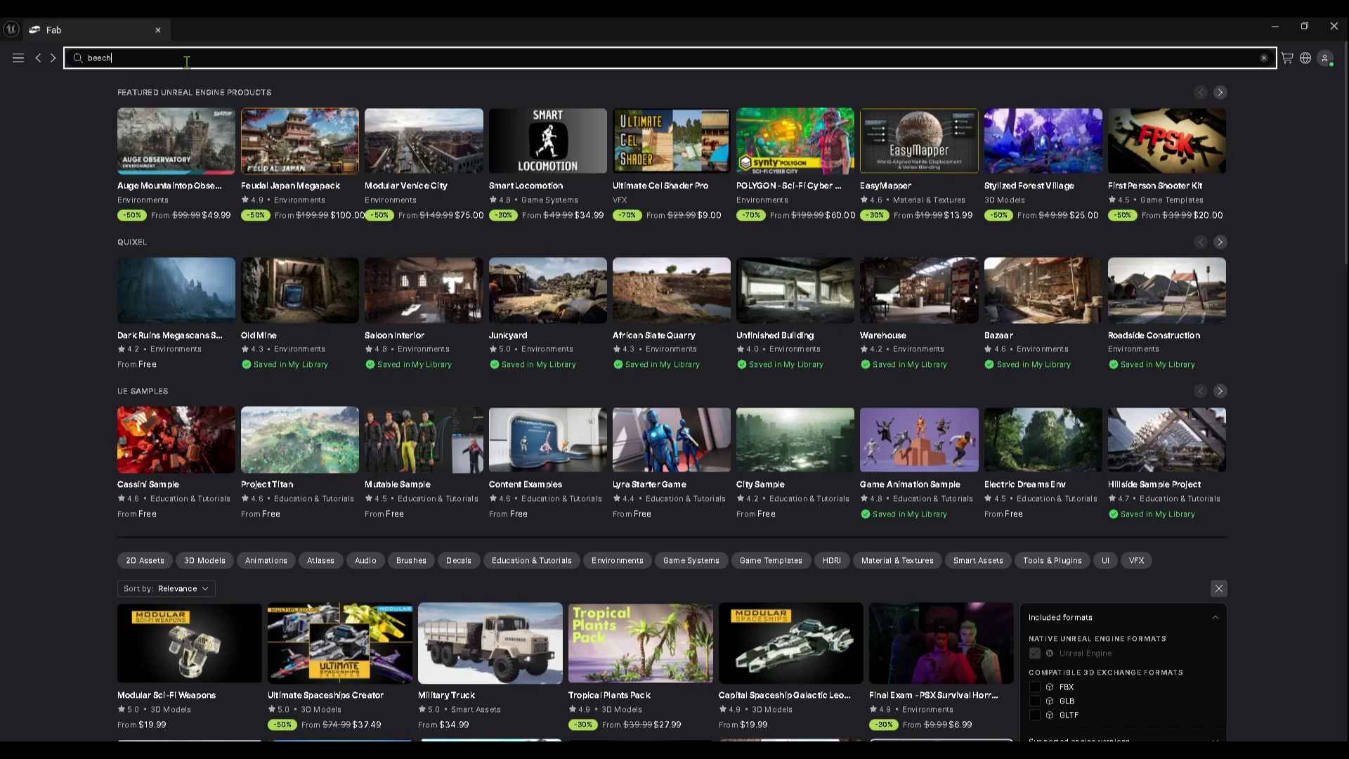
pyautogui.press('Return')
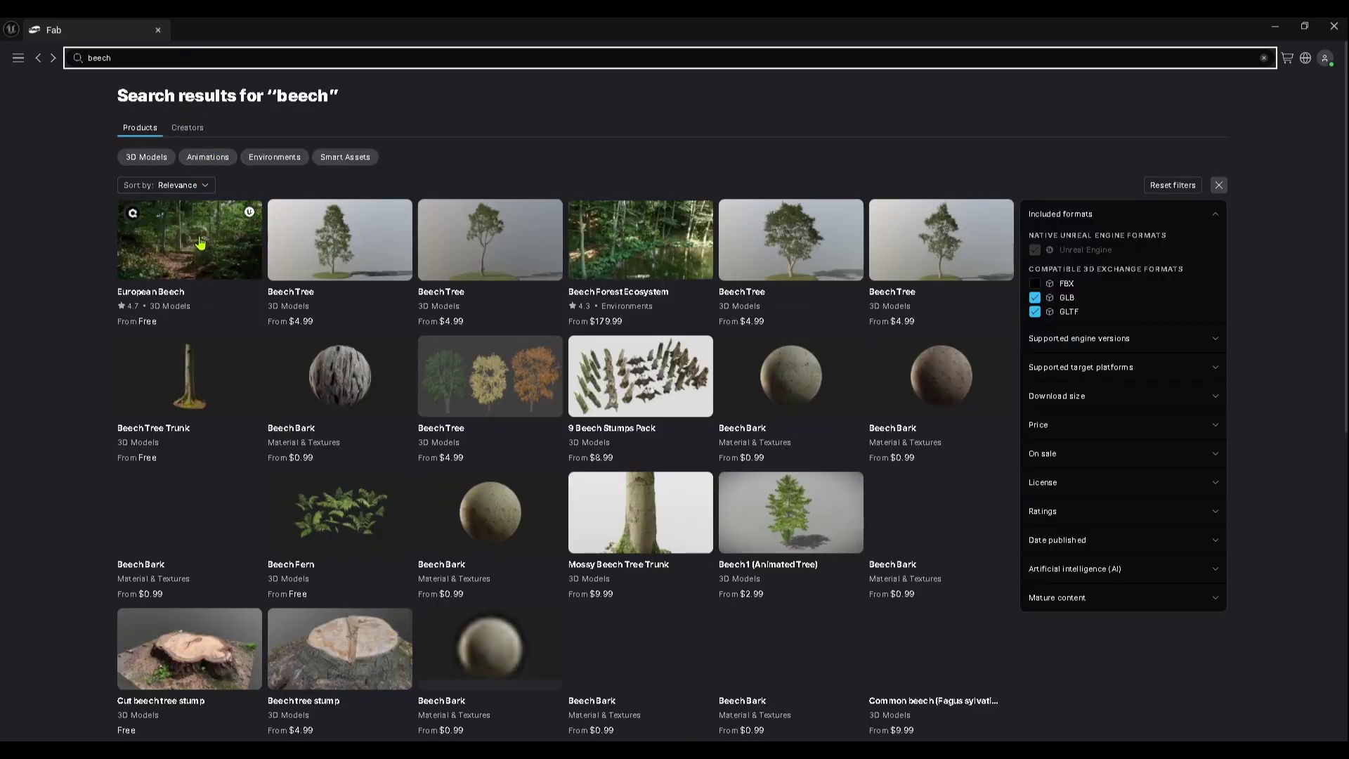
# - Open the free European Beech pack and add it to the project using version 5.3
pyautogui.click(202, 243)
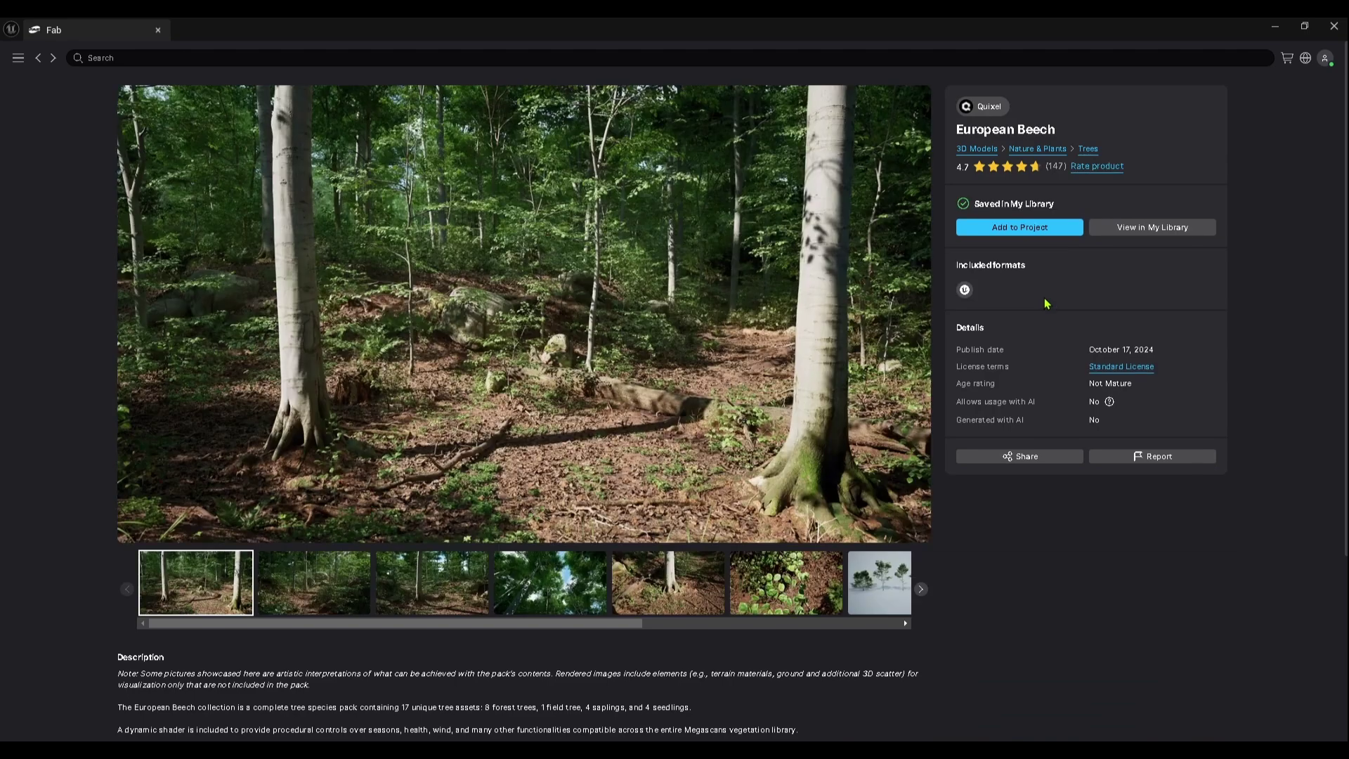
pyautogui.click(1021, 235)
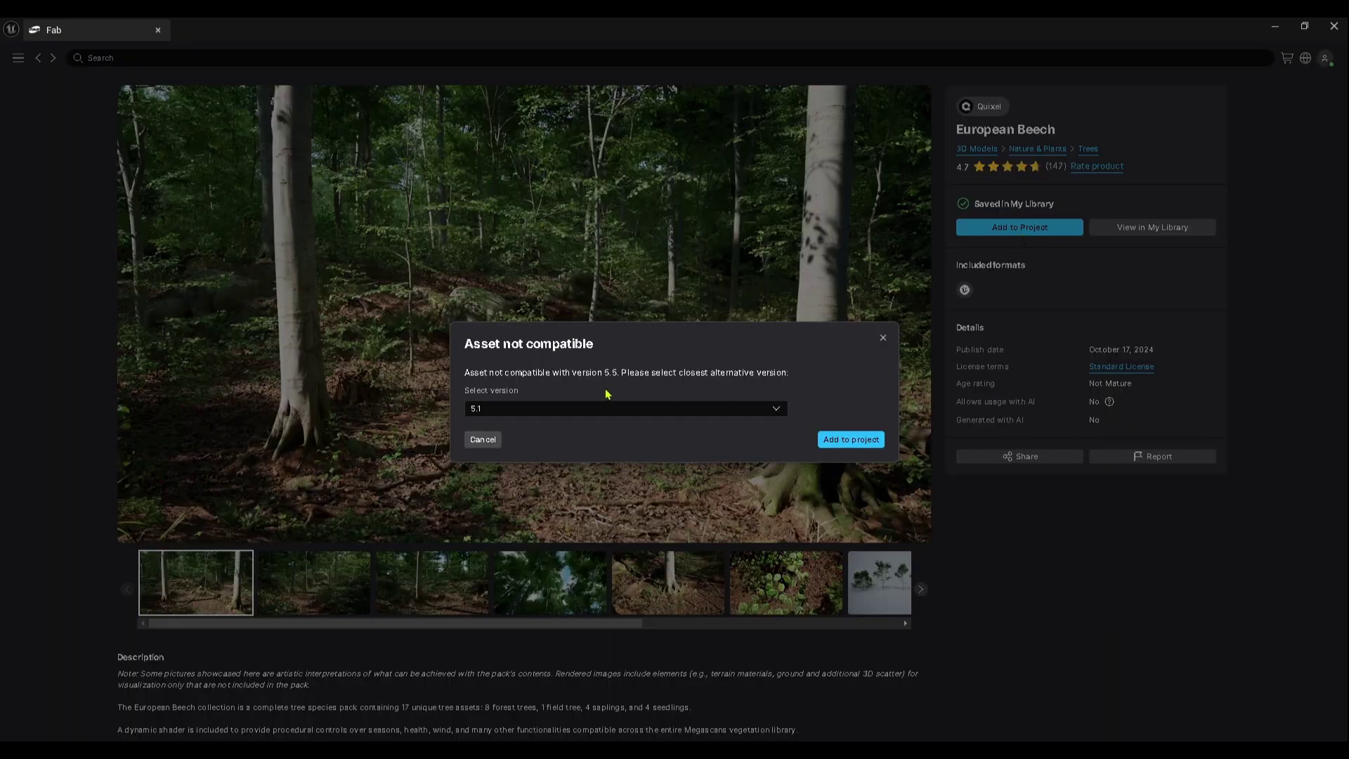
pyautogui.click(588, 408)
pyautogui.click(538, 467)
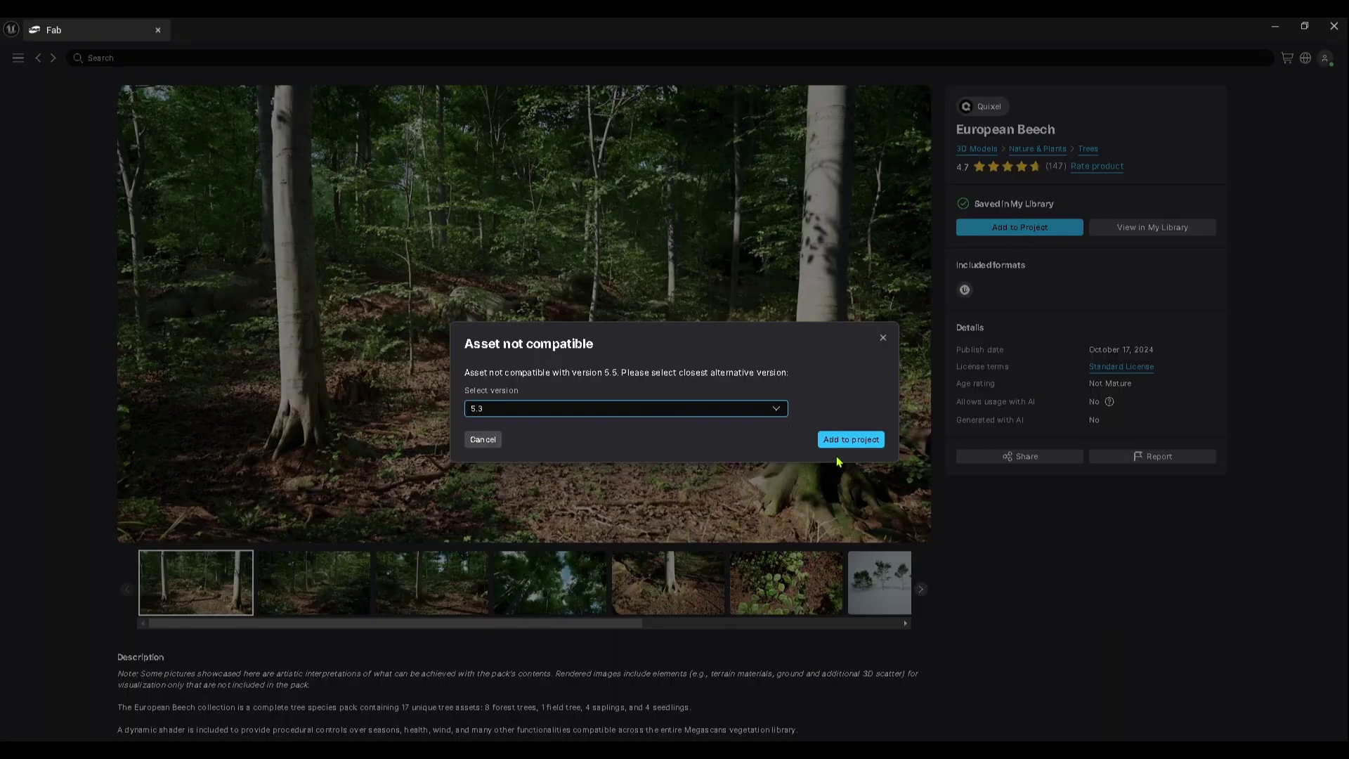
pyautogui.click(852, 440)
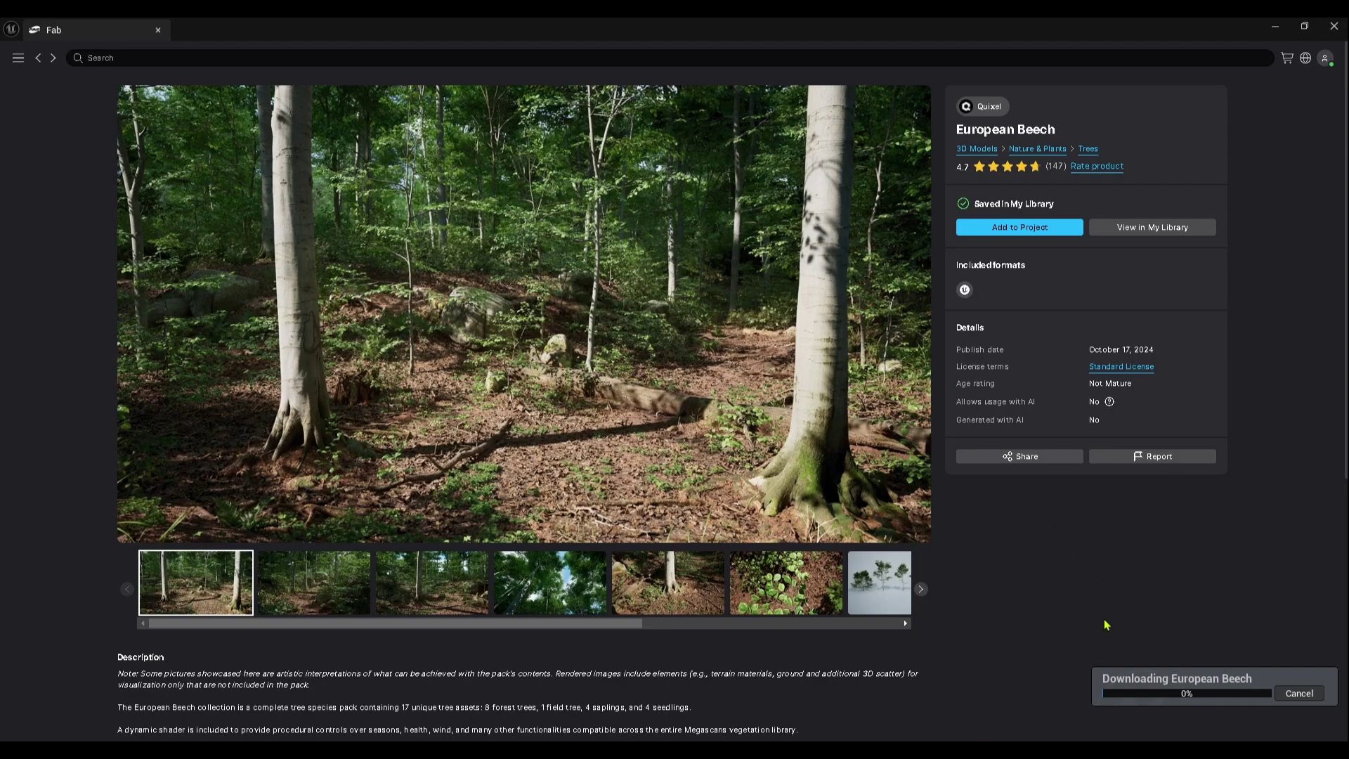
# - Search Fab for "rocks", include the FBX format, and limit the results to free assets
pyautogui.click(120, 56)
pyautogui.write('roc')
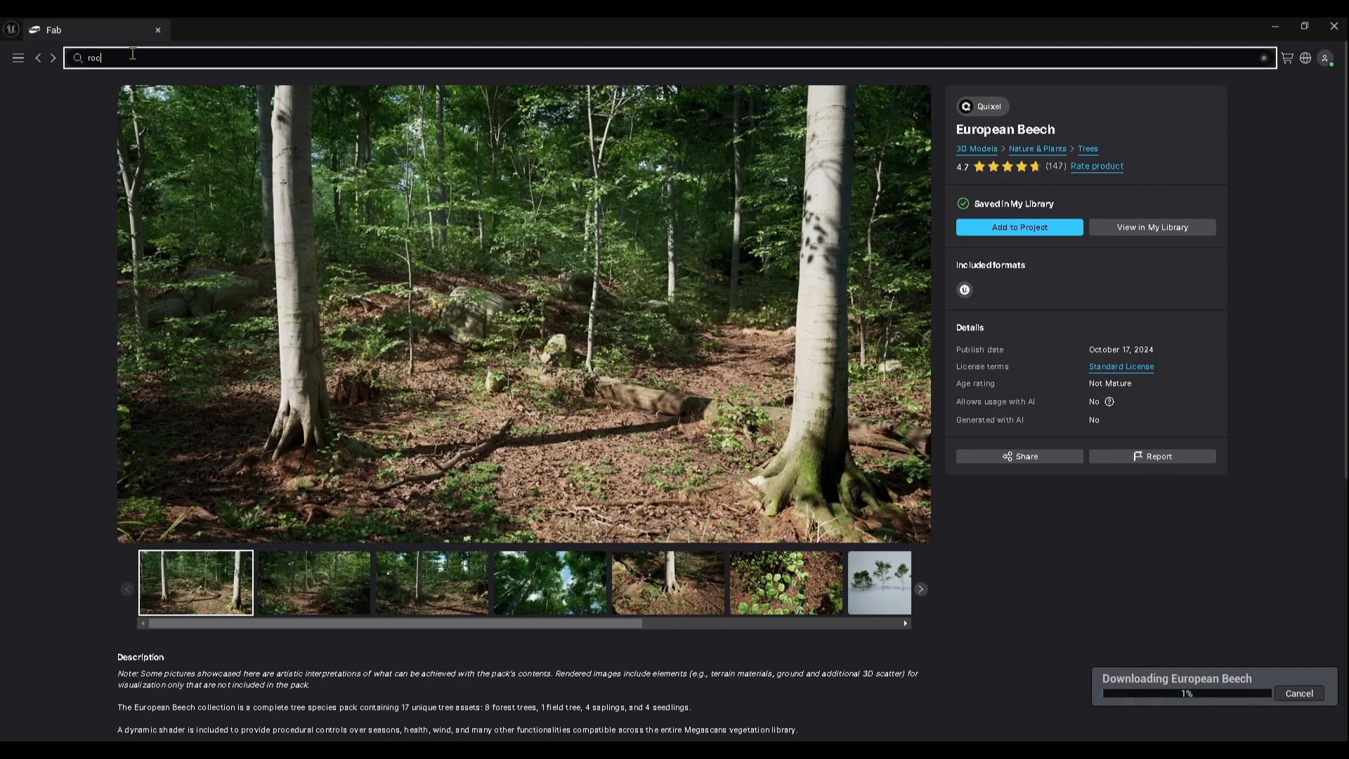
pyautogui.write('ks')
pyautogui.press('Return')
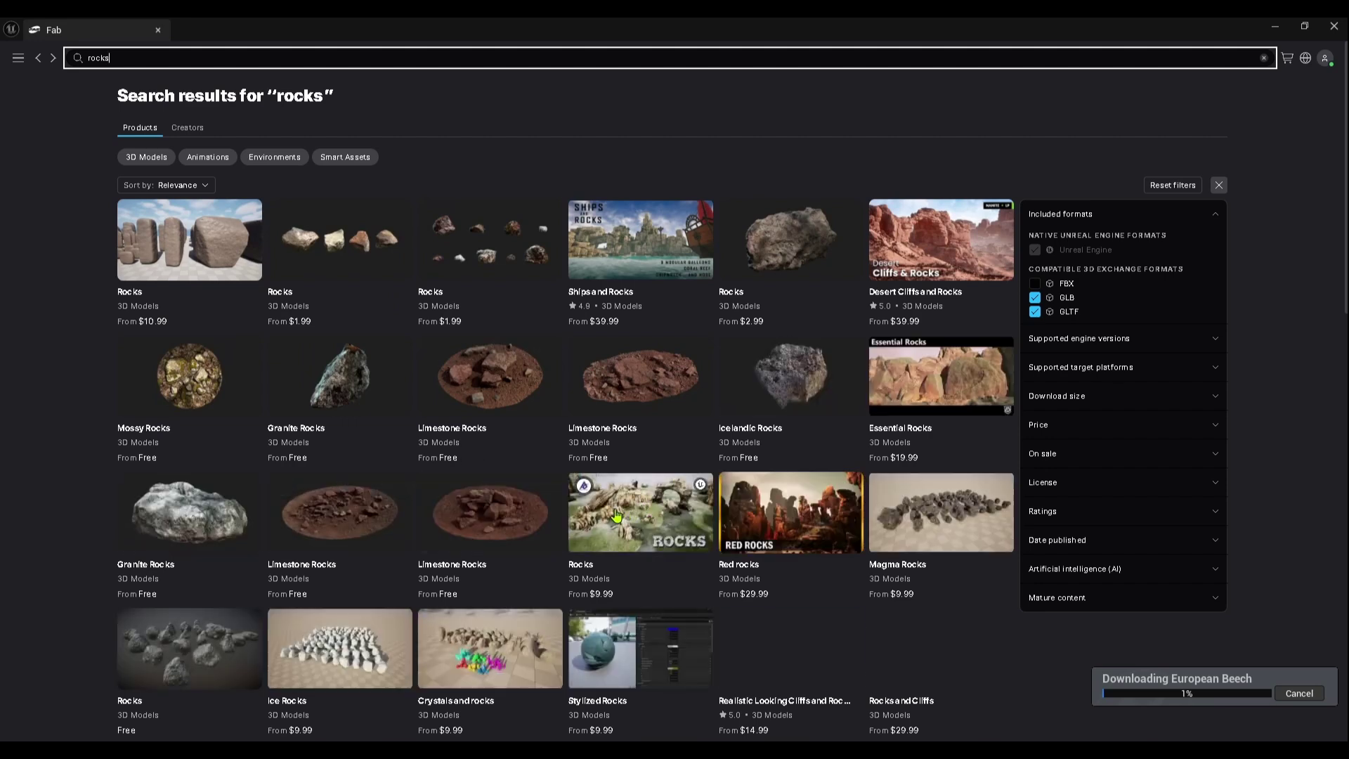
pyautogui.click(1035, 284)
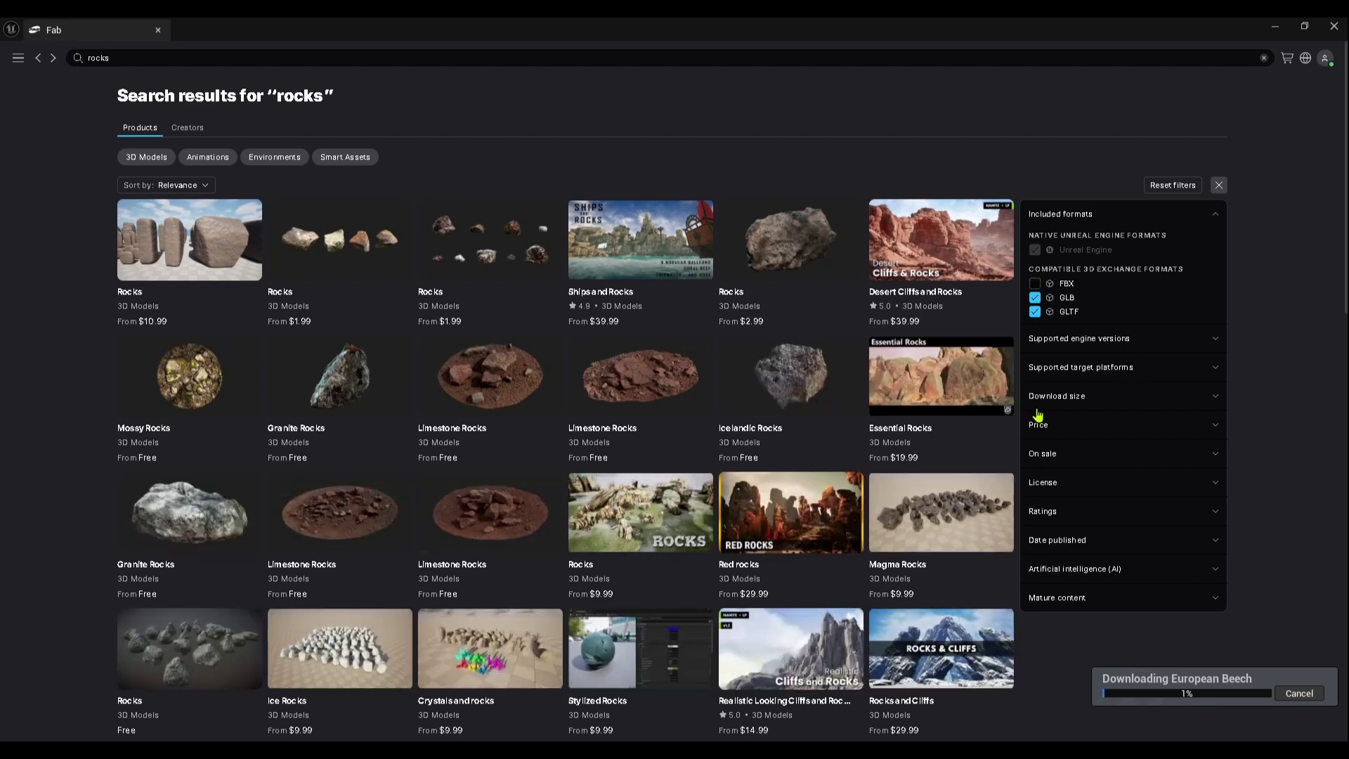
pyautogui.click(1041, 425)
pyautogui.click(1035, 480)
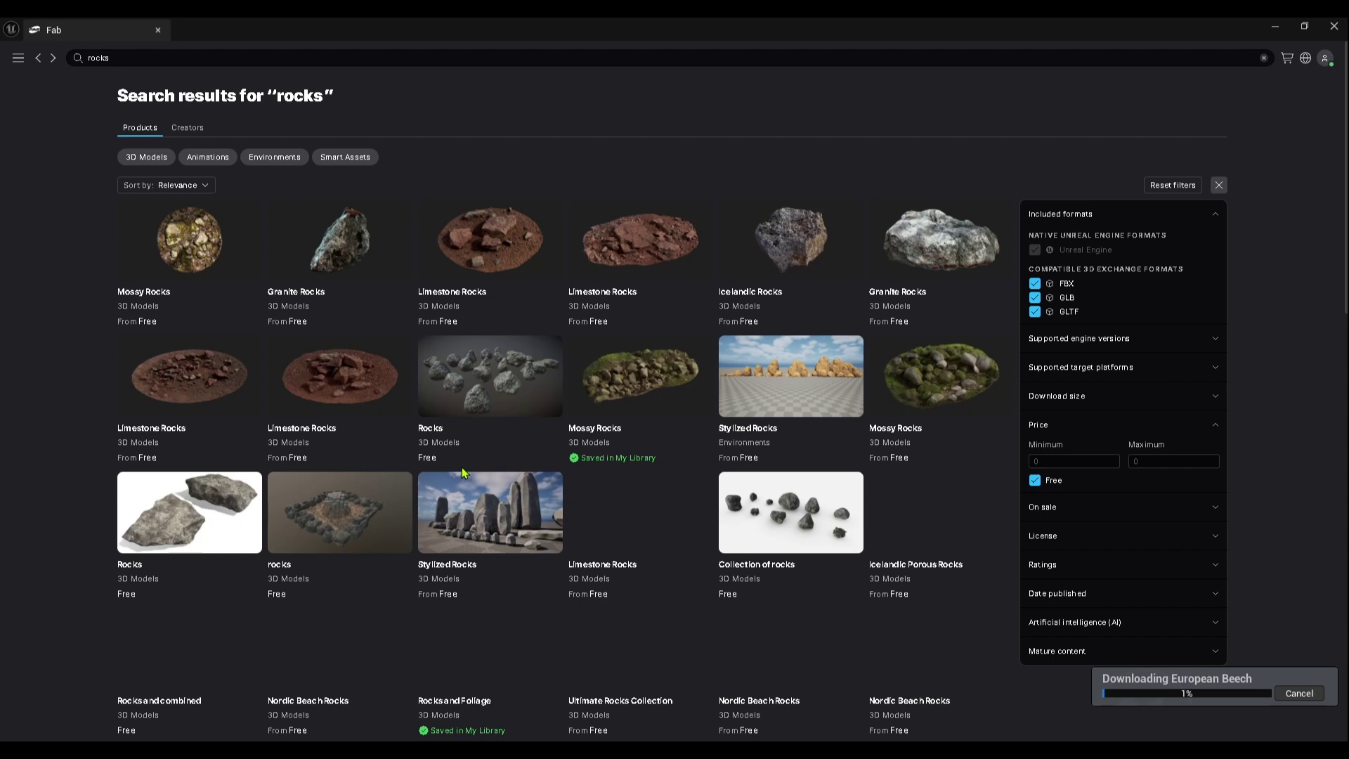
# - Open the pale Granite Rocks asset and add it to the project at Medium quality
pyautogui.click(935, 276)
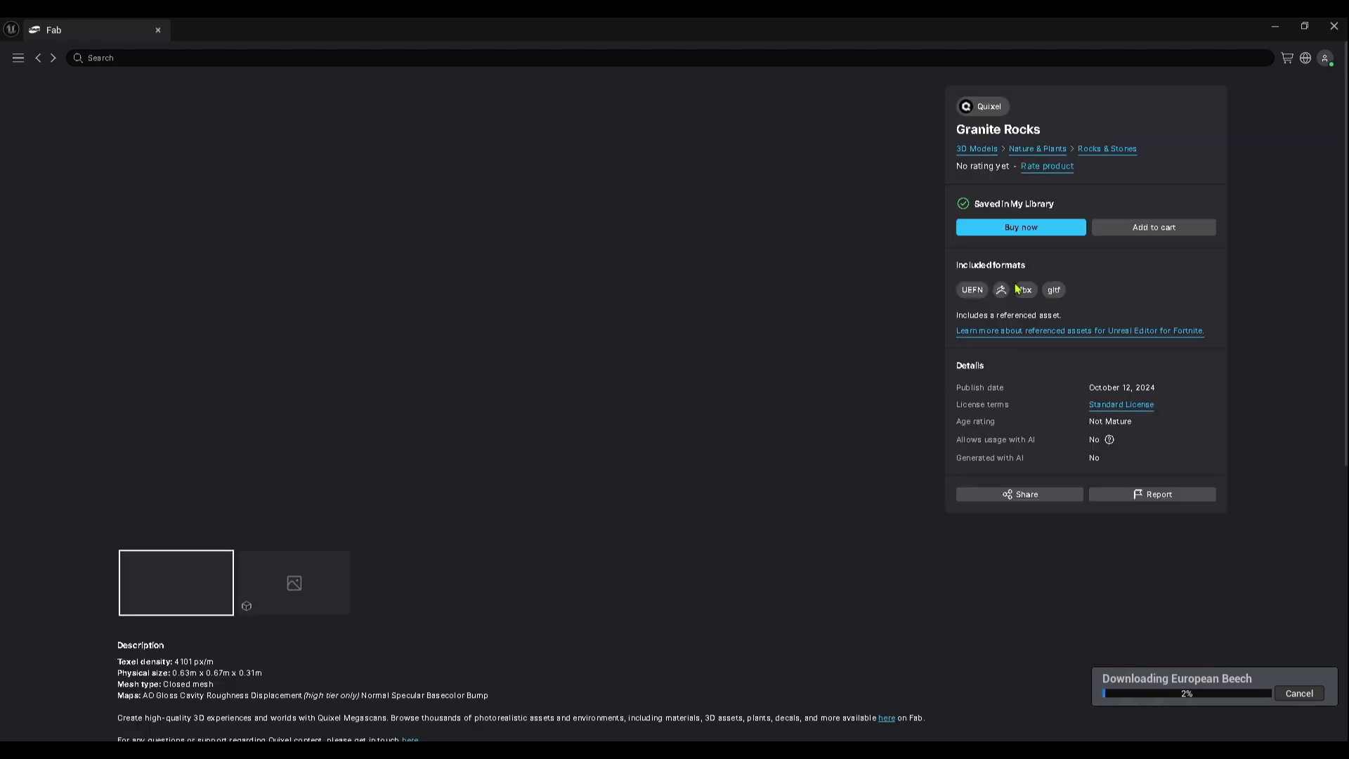
pyautogui.click(972, 230)
pyautogui.click(978, 254)
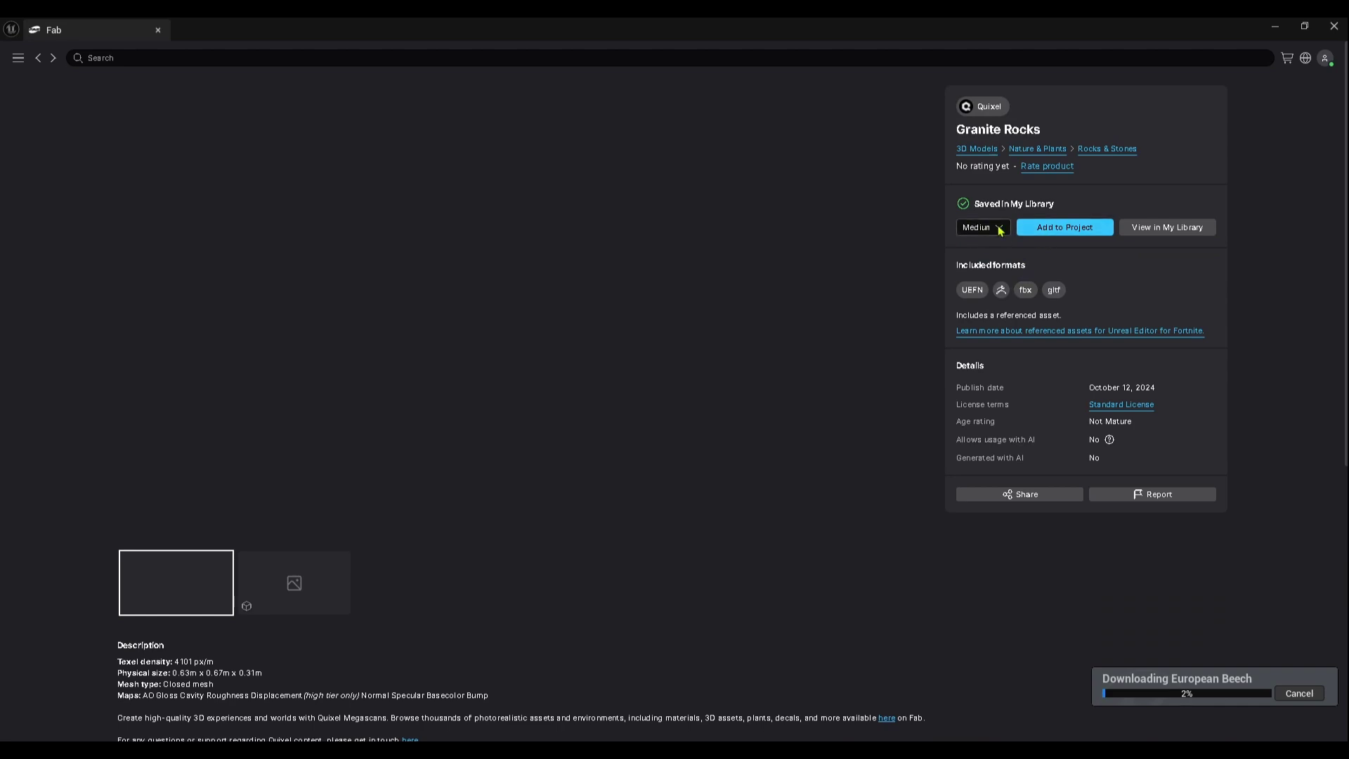
pyautogui.click(1052, 231)
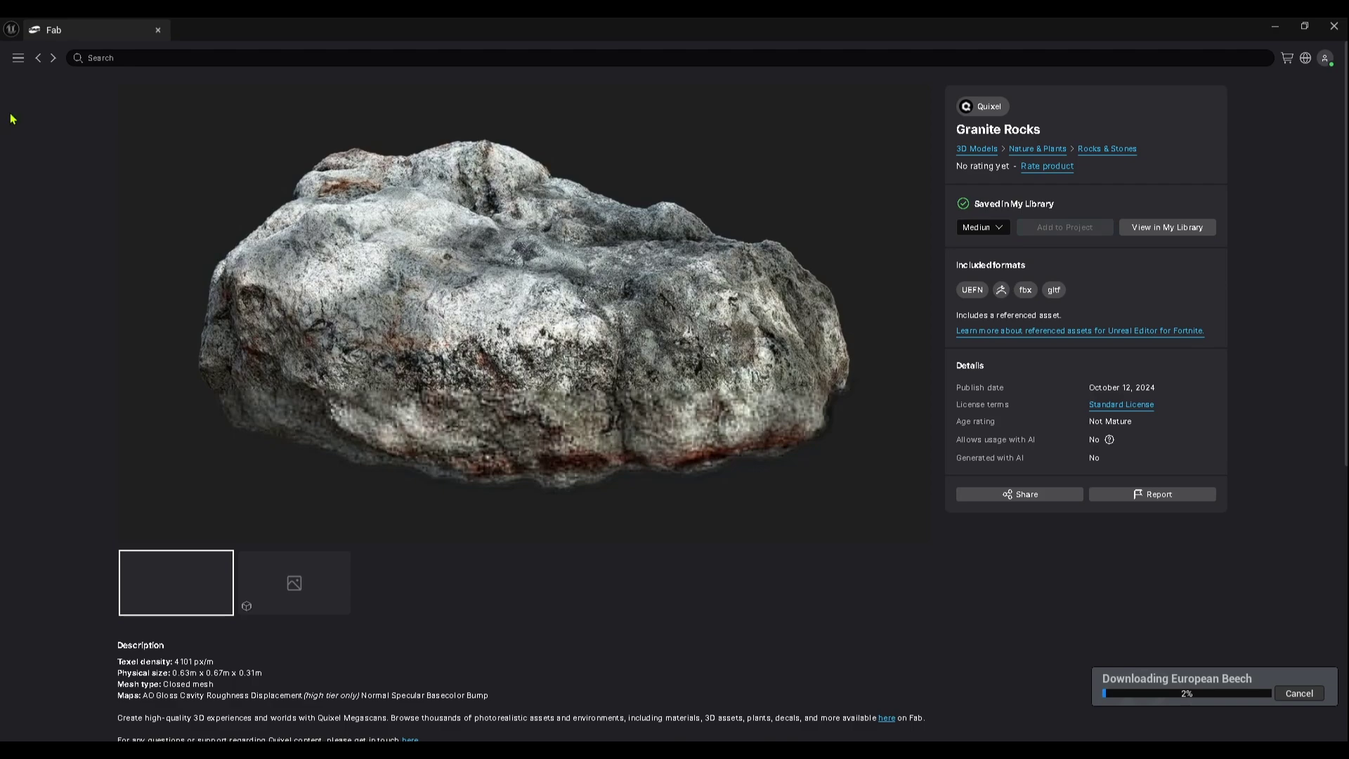
# - Return to the rock results, find the Beach Rock with a grey top and brown layered base, and add it to the project
pyautogui.click(40, 62)
pyautogui.scroll(-5, 408, 495)
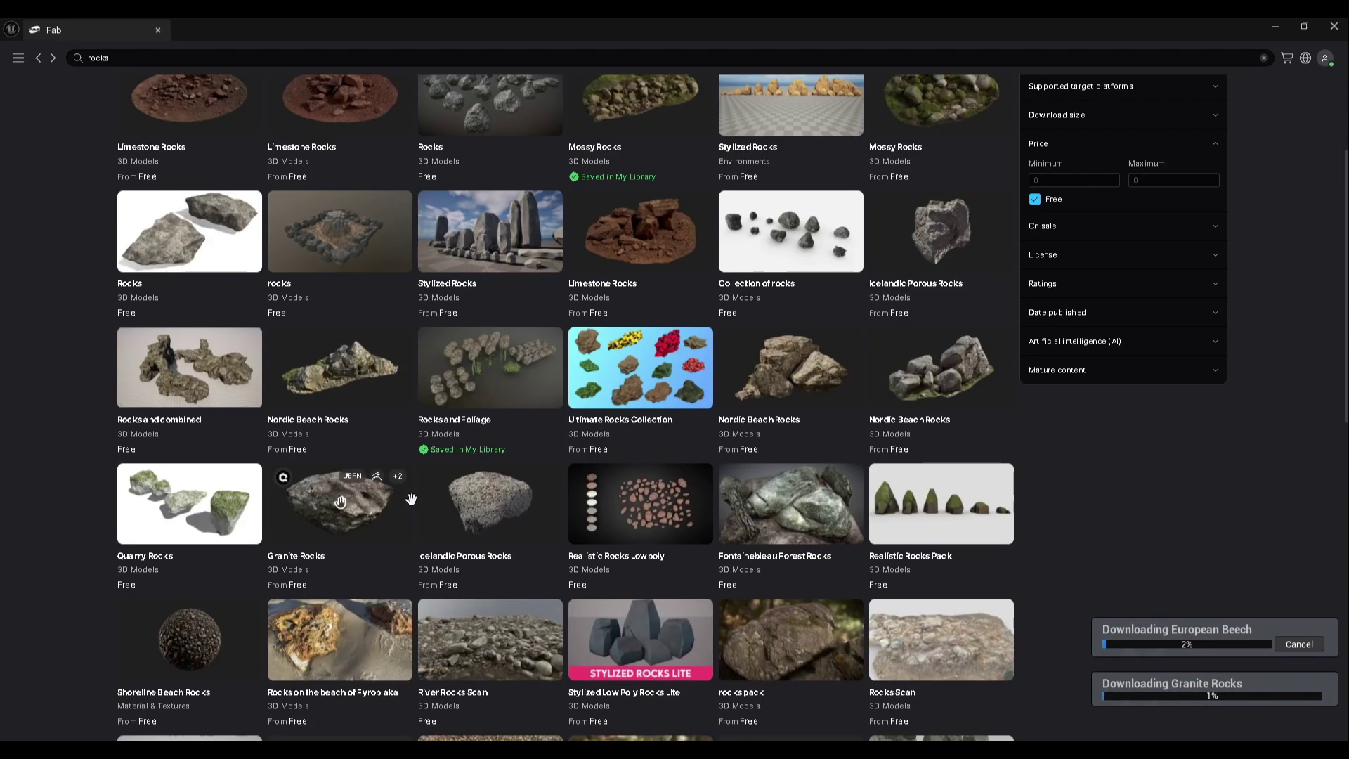
pyautogui.scroll(-8, 390, 537)
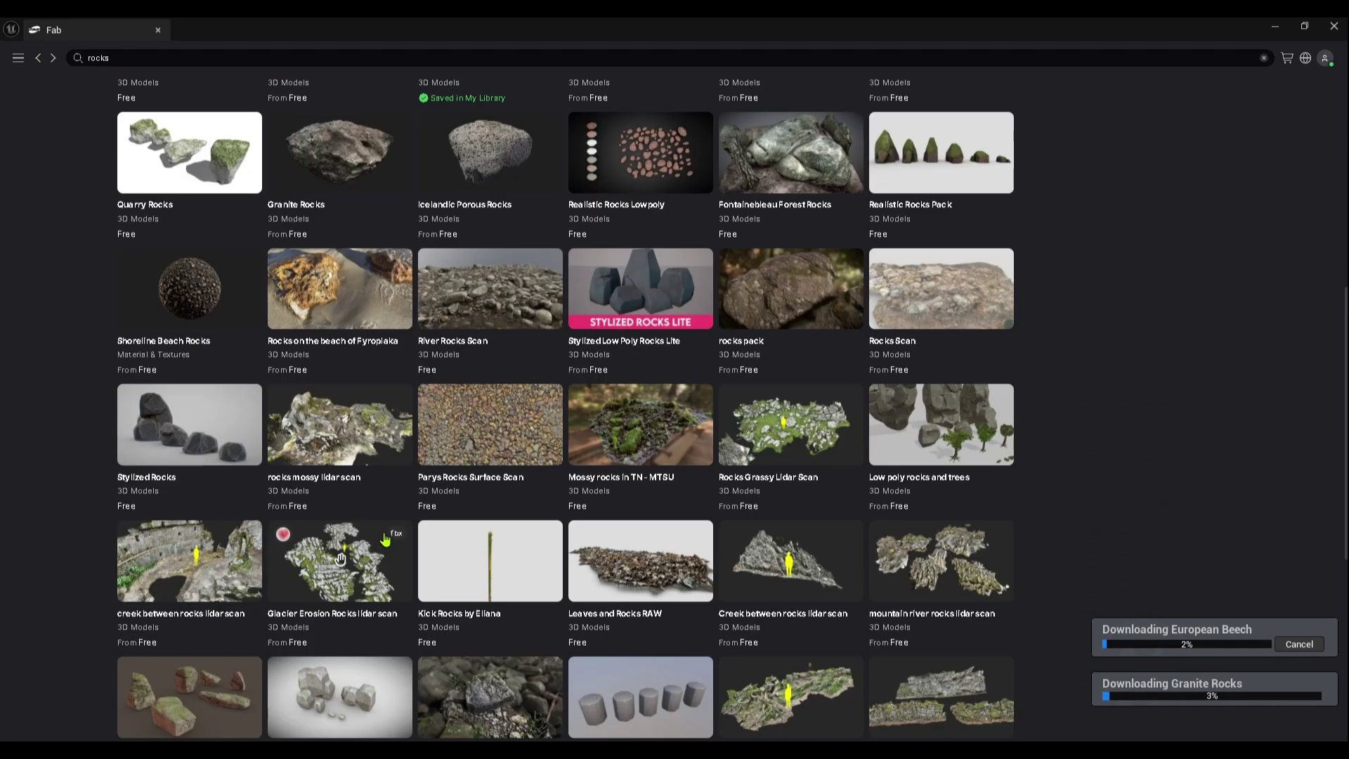
pyautogui.scroll(-2, 391, 543)
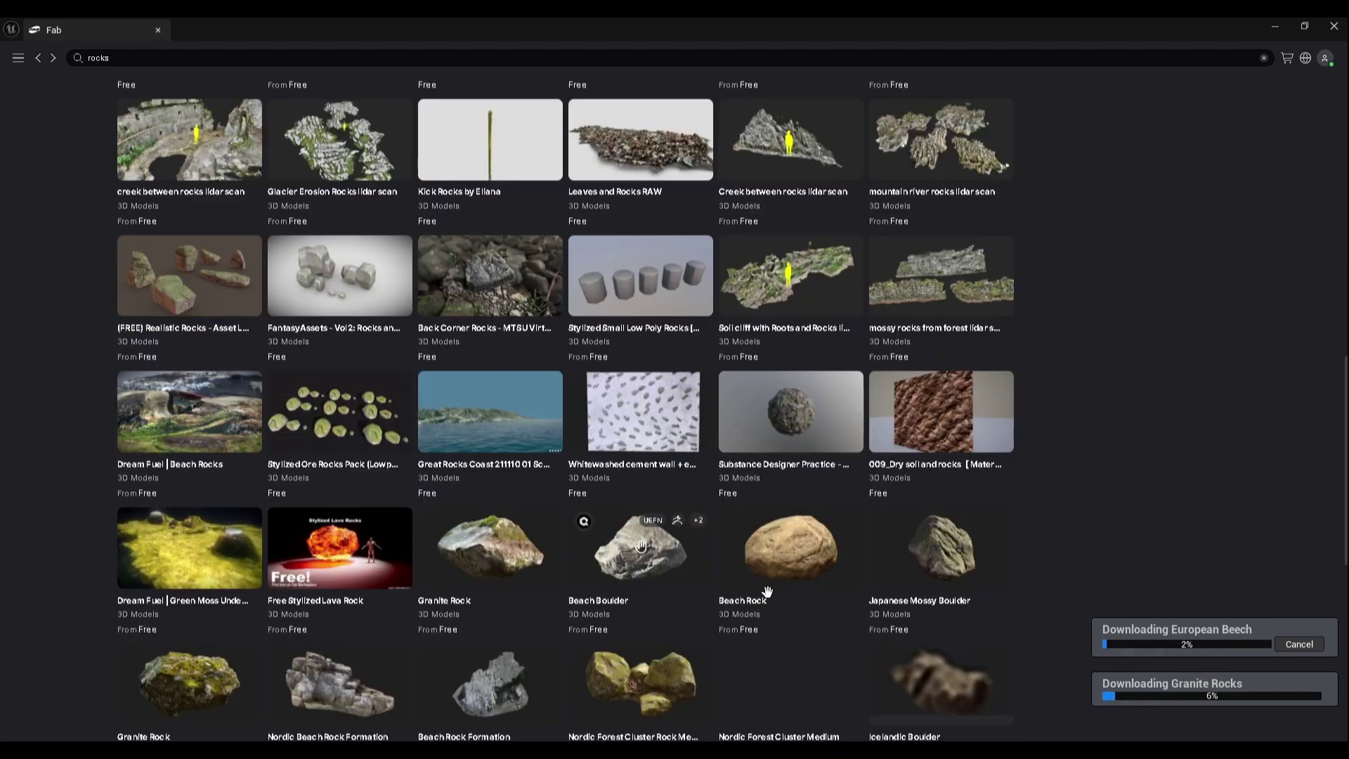
pyautogui.scroll(-2, 769, 620)
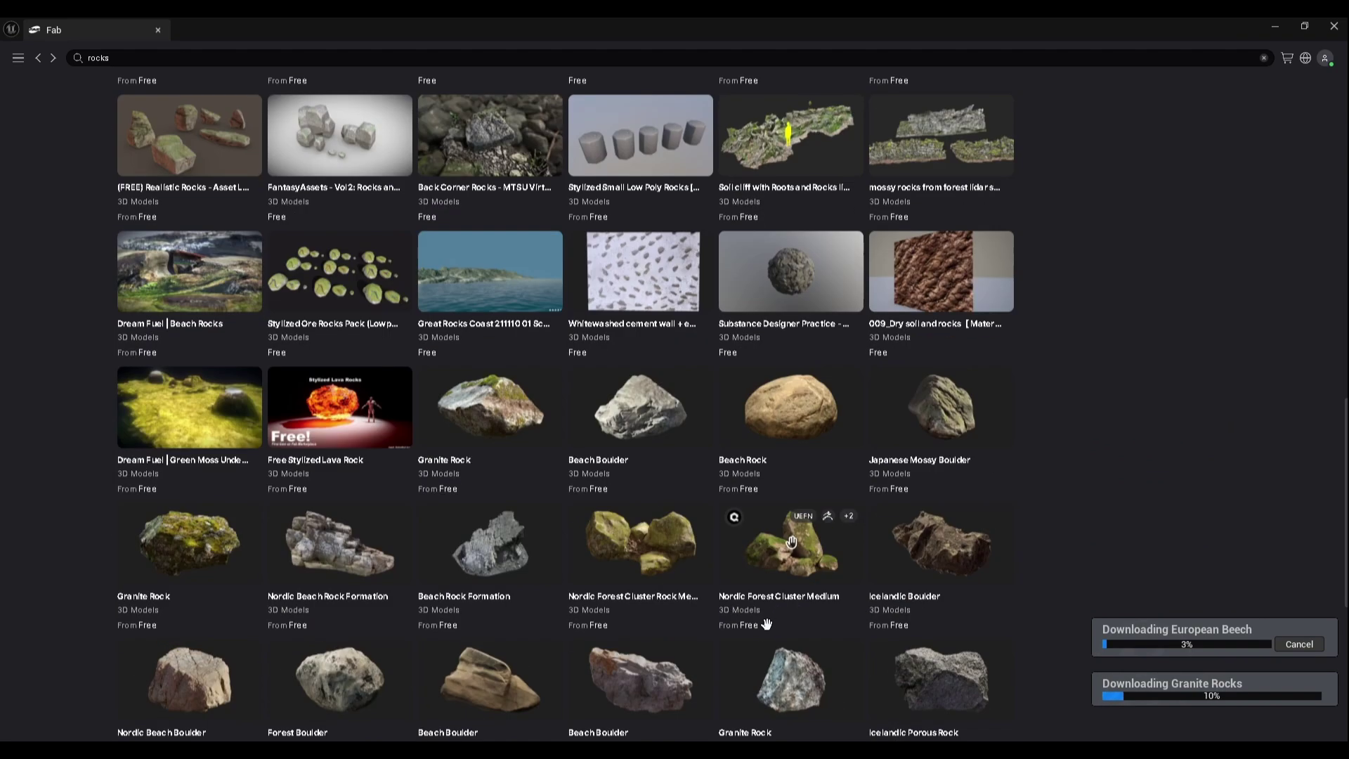
pyautogui.scroll(-1, 196, 607)
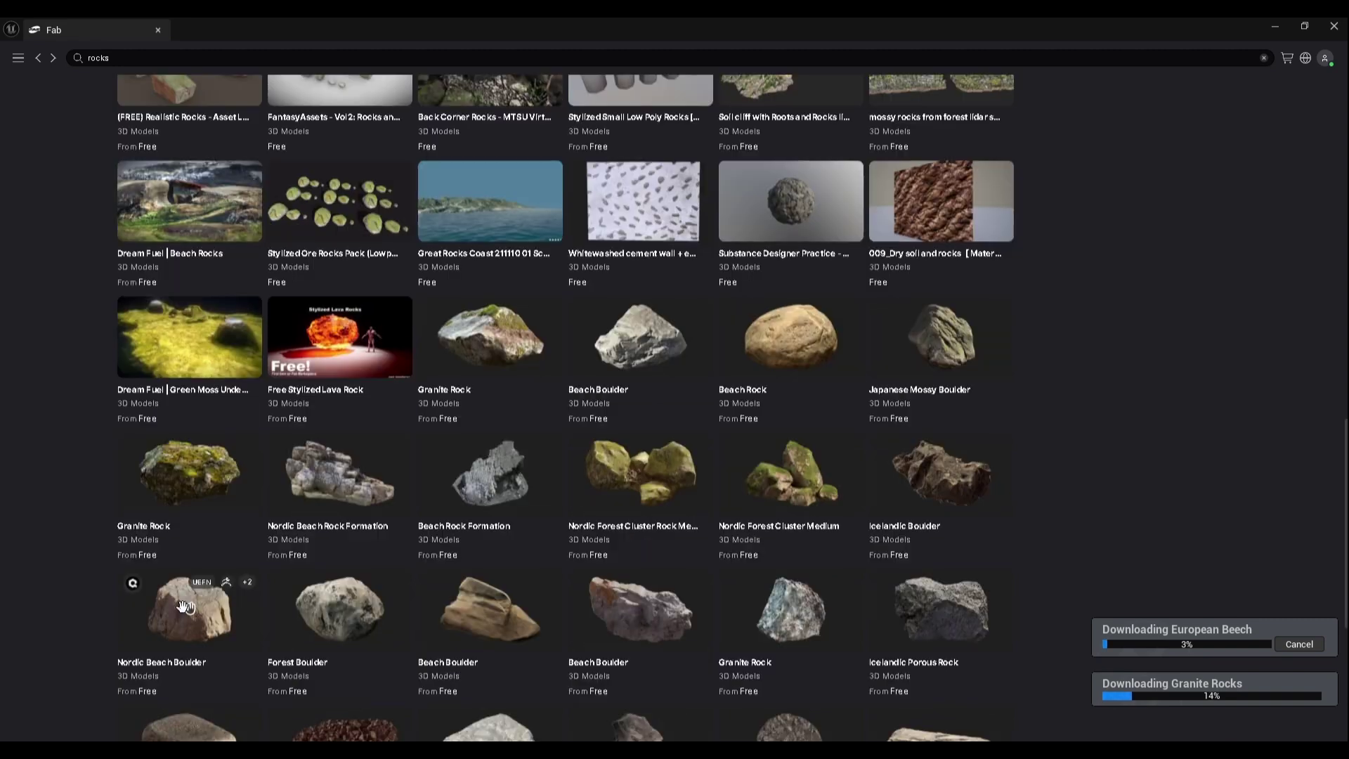
pyautogui.scroll(-2, 556, 608)
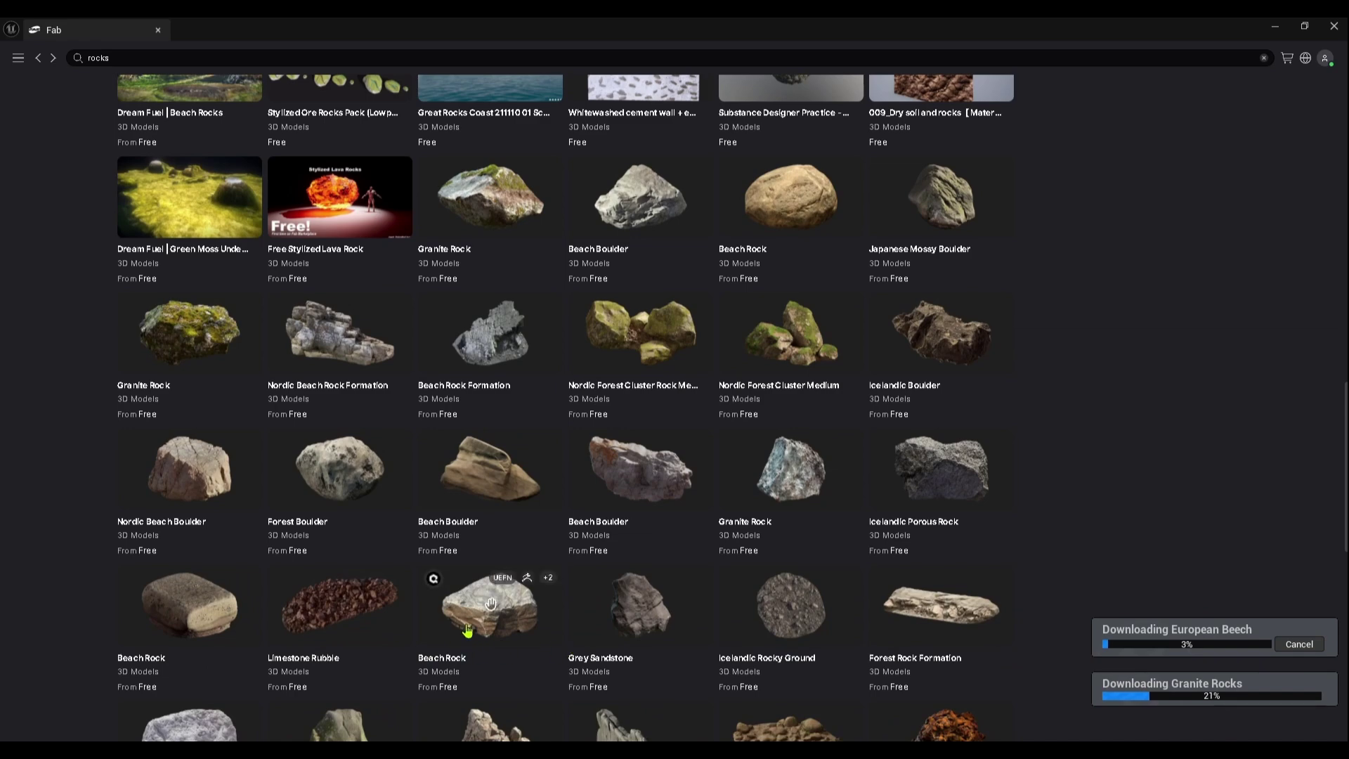
pyautogui.click(468, 630)
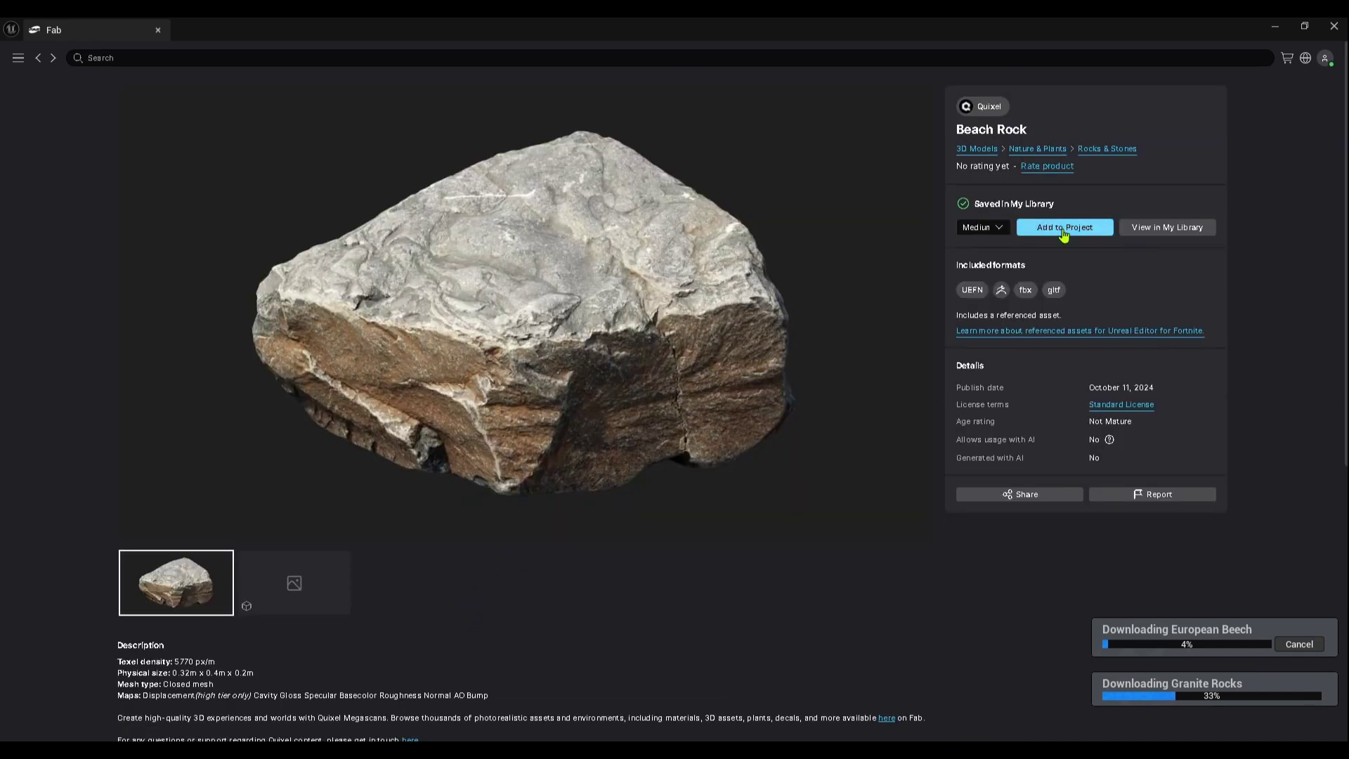
pyautogui.click(1064, 229)
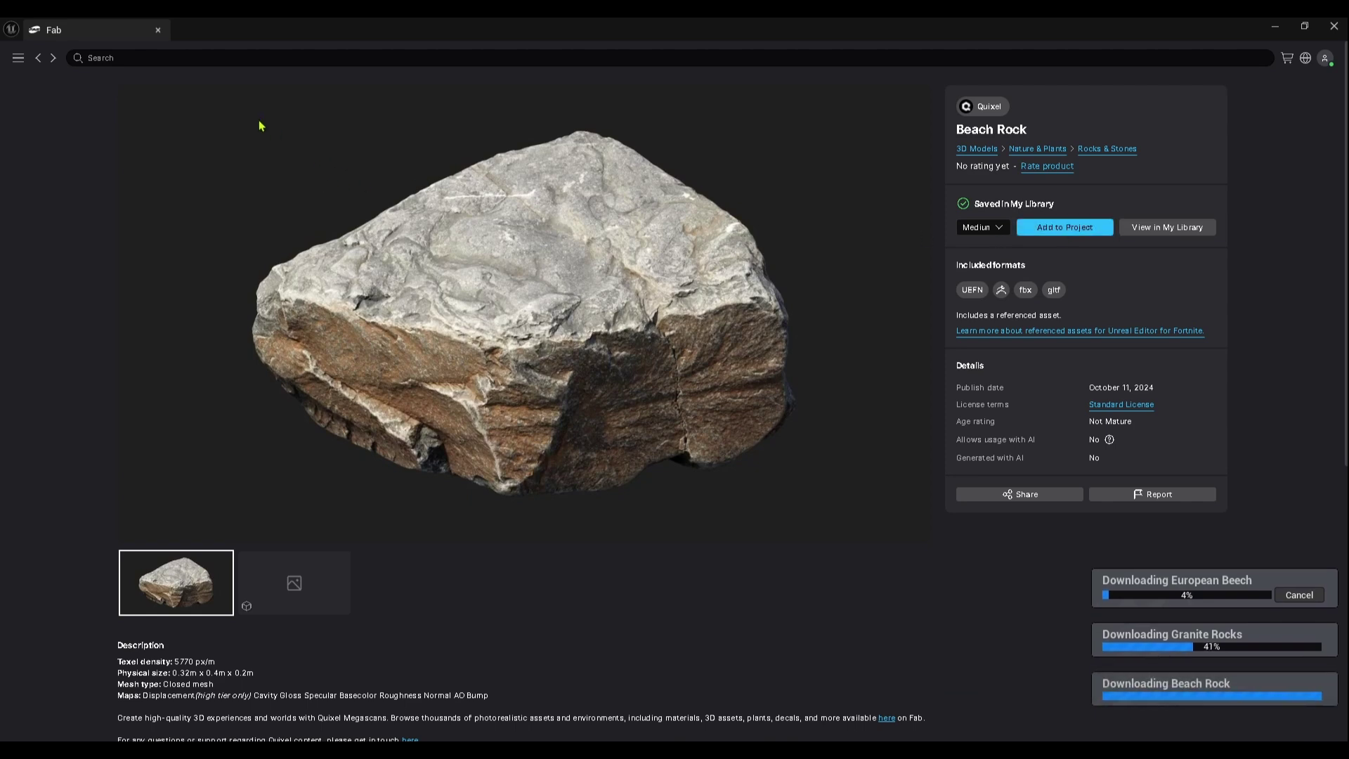
# - Search Fab for "grass", limit the results to free assets, and include the FBX format
pyautogui.click(114, 58)
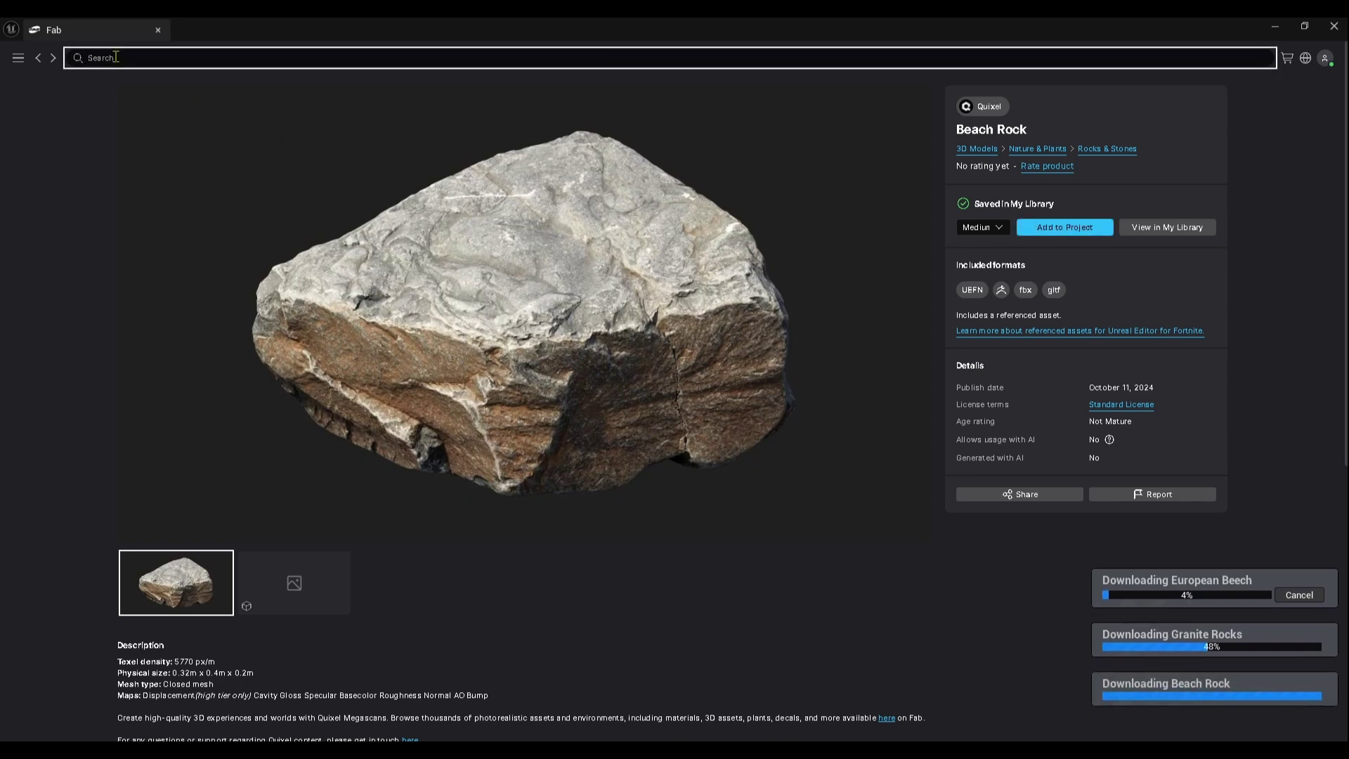
pyautogui.write('grass')
pyautogui.press('Return')
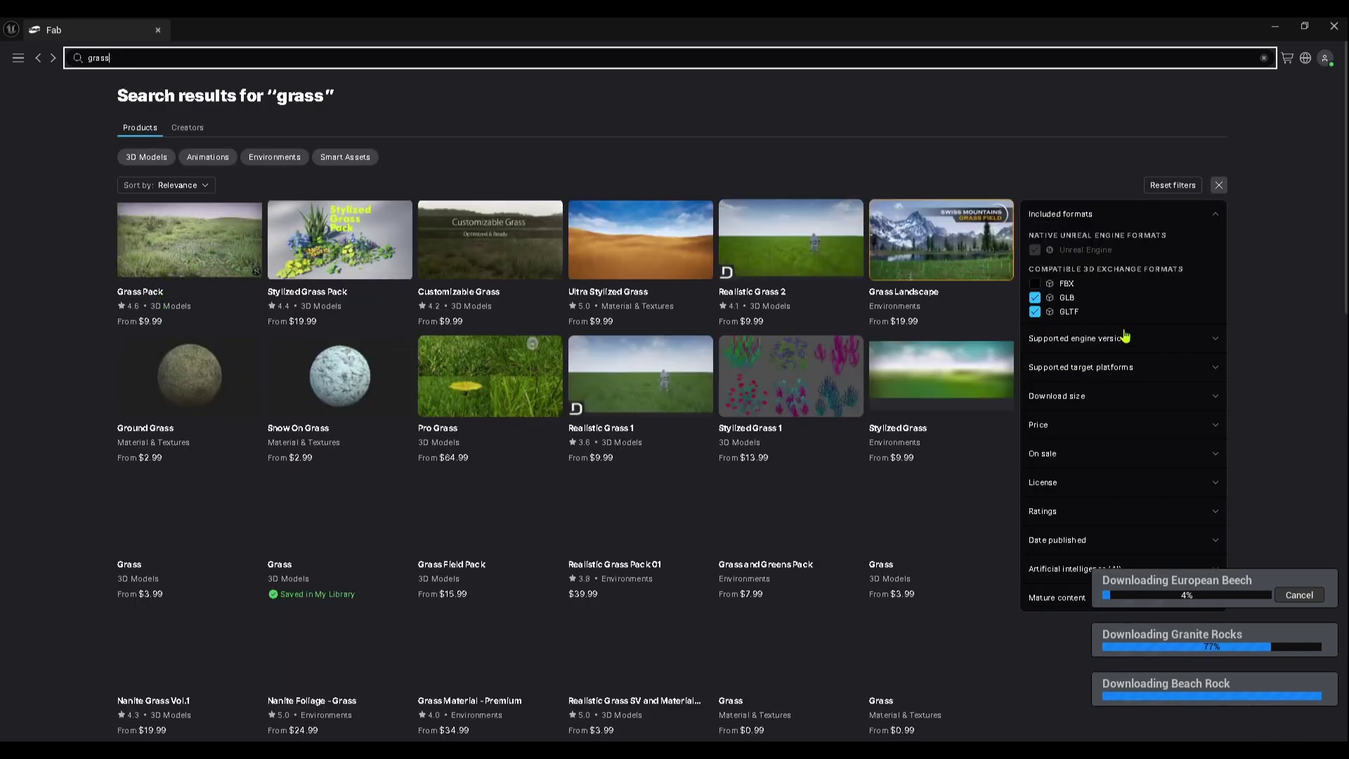
pyautogui.click(1044, 436)
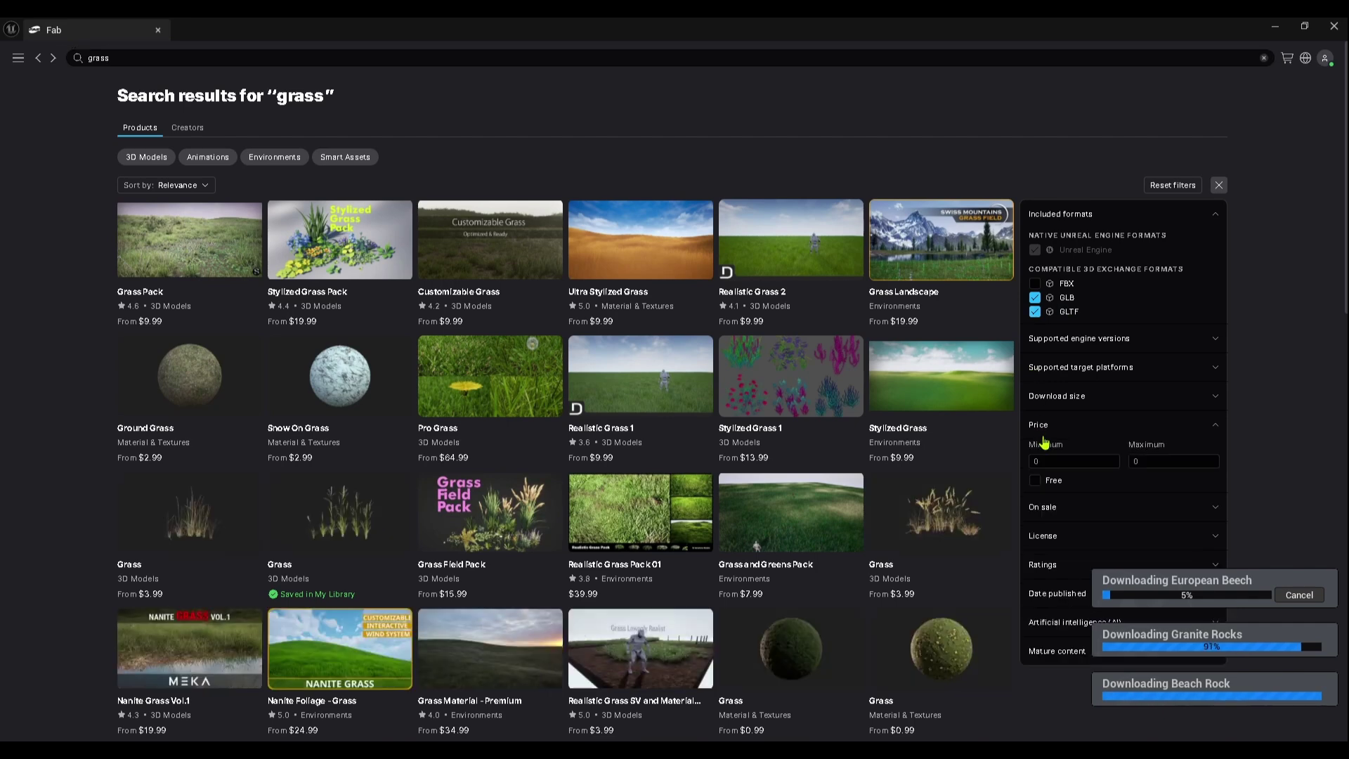
pyautogui.click(1036, 484)
pyautogui.click(1035, 286)
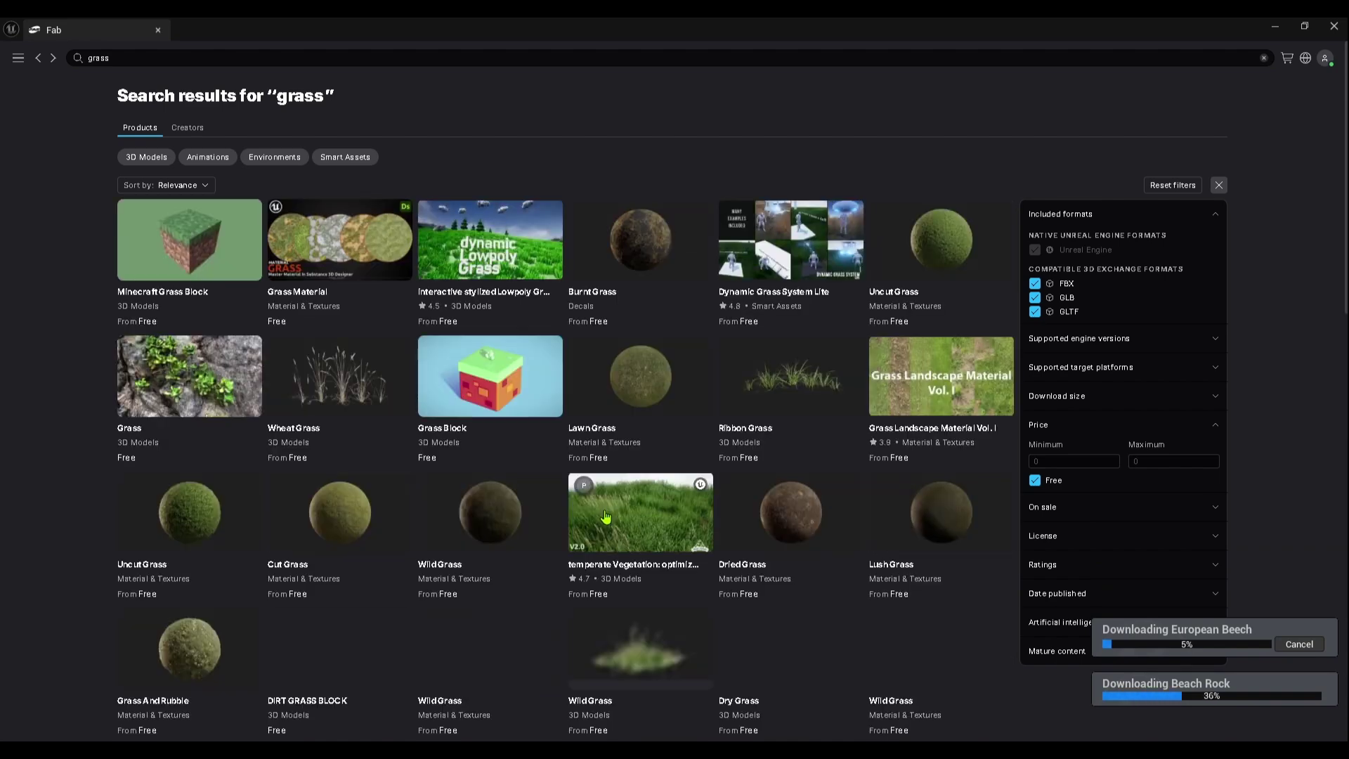
# - Open the free Ribbon Grass asset, add it to the project at Medium quality, and return to the grass results
pyautogui.click(767, 394)
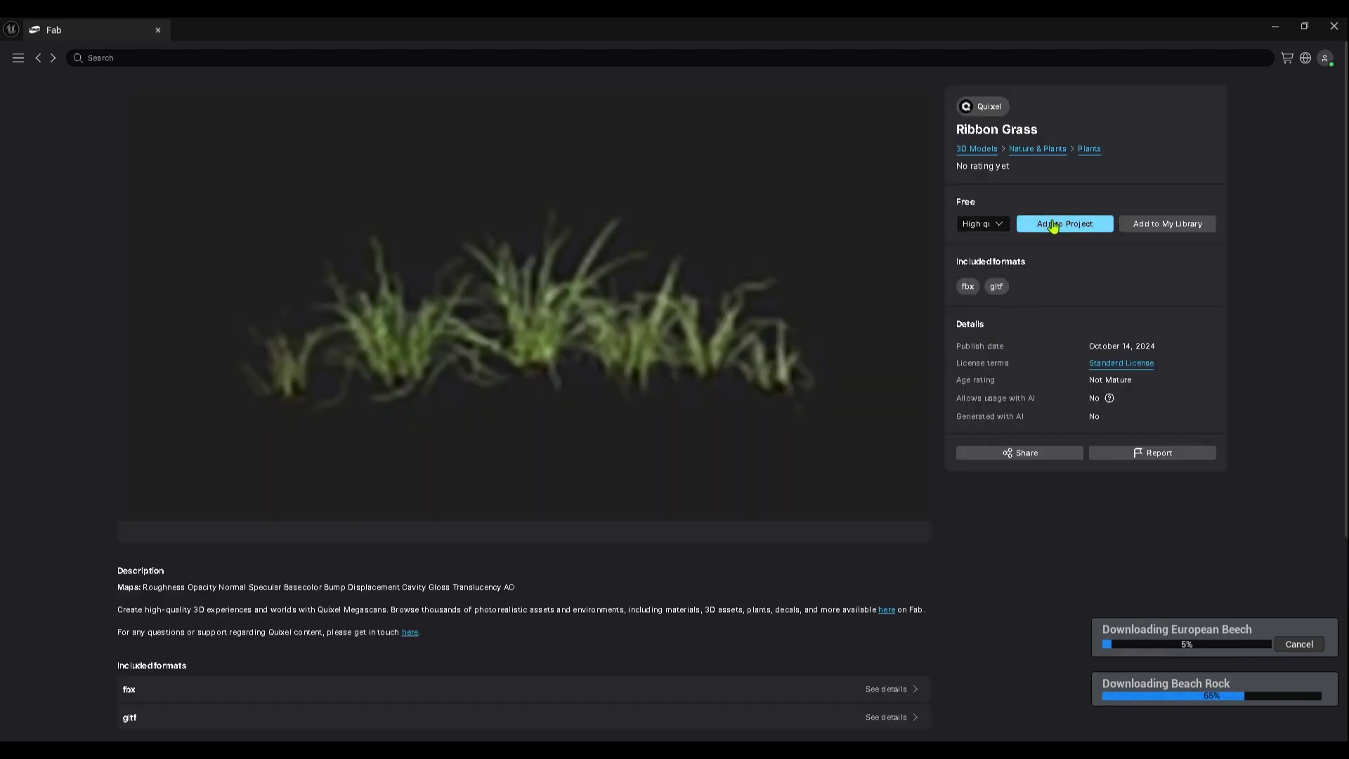
pyautogui.click(1053, 225)
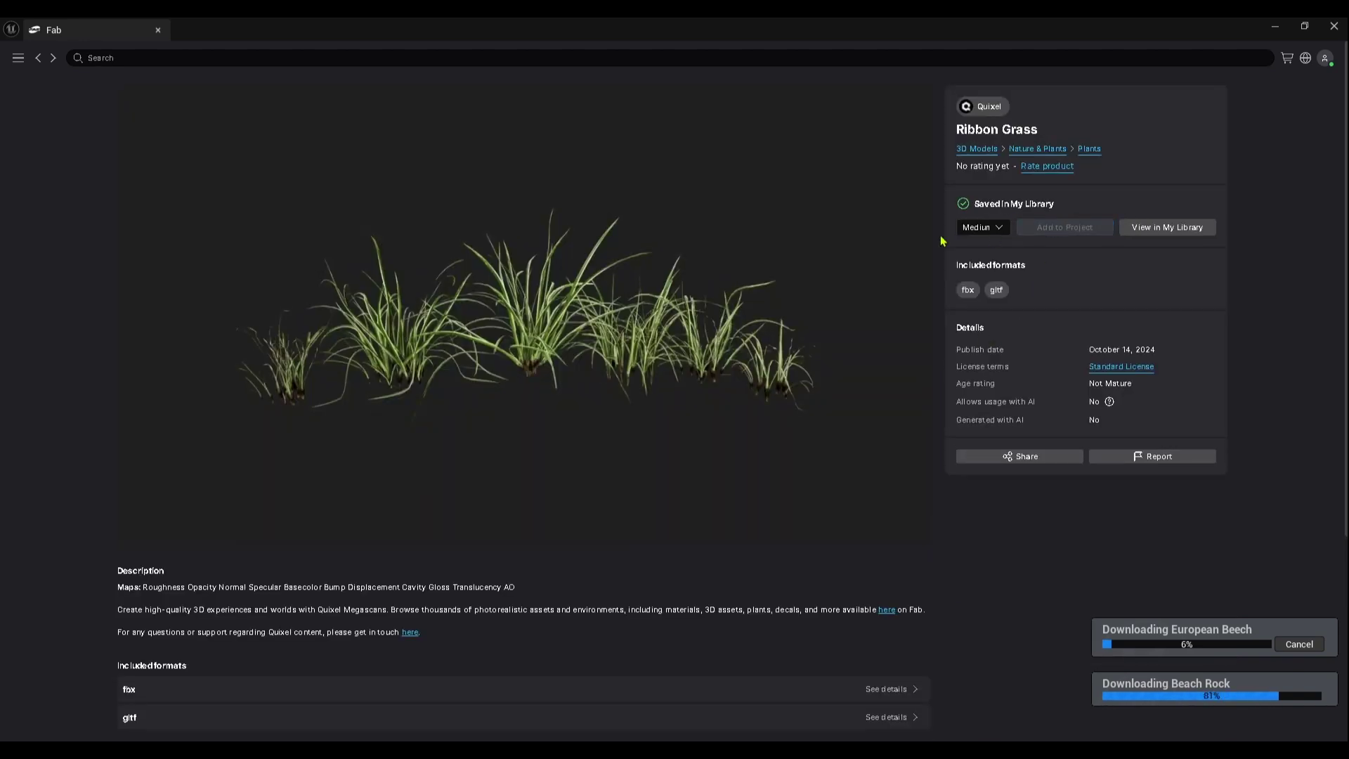
pyautogui.click(37, 64)
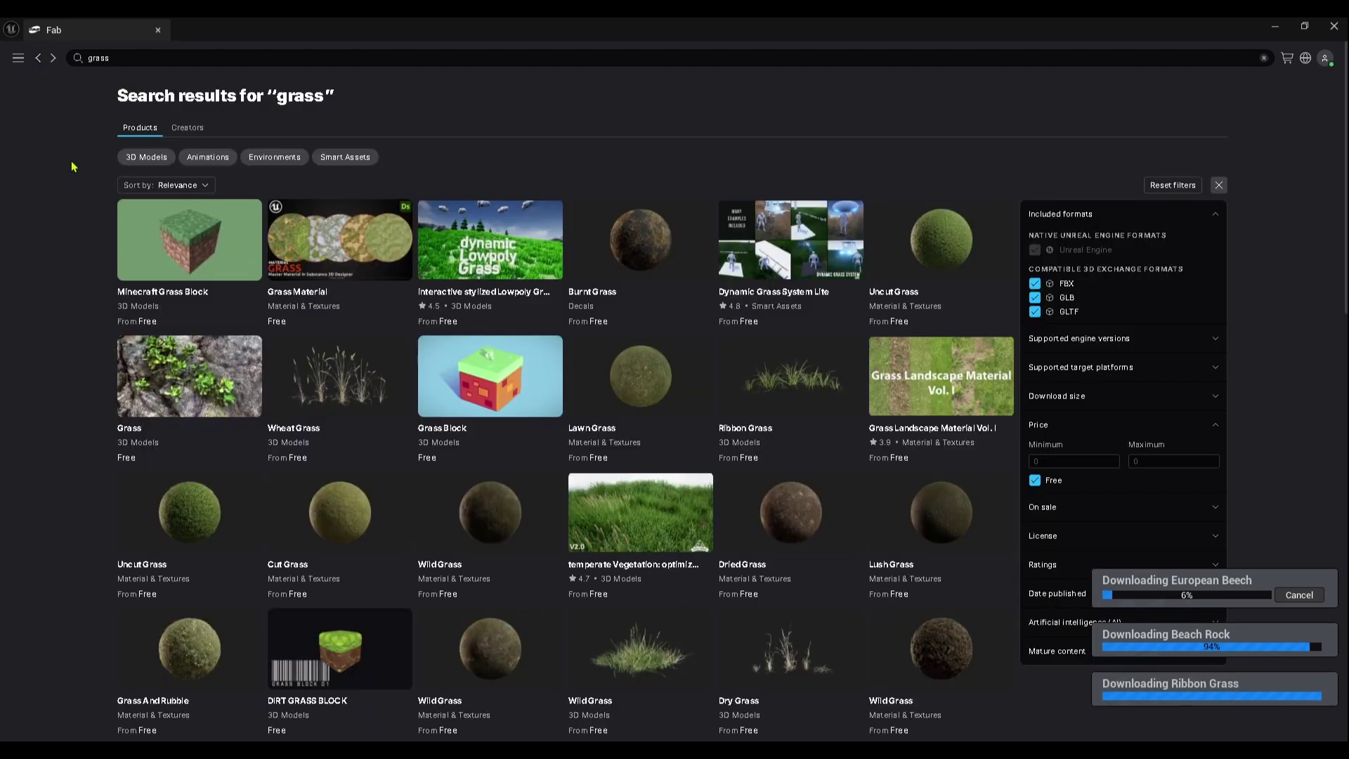
# - Find Kikuyu Grass further down the grass results and add it to the project at Medium quality
pyautogui.scroll(-3, 539, 532)
pyautogui.scroll(-3, 539, 532)
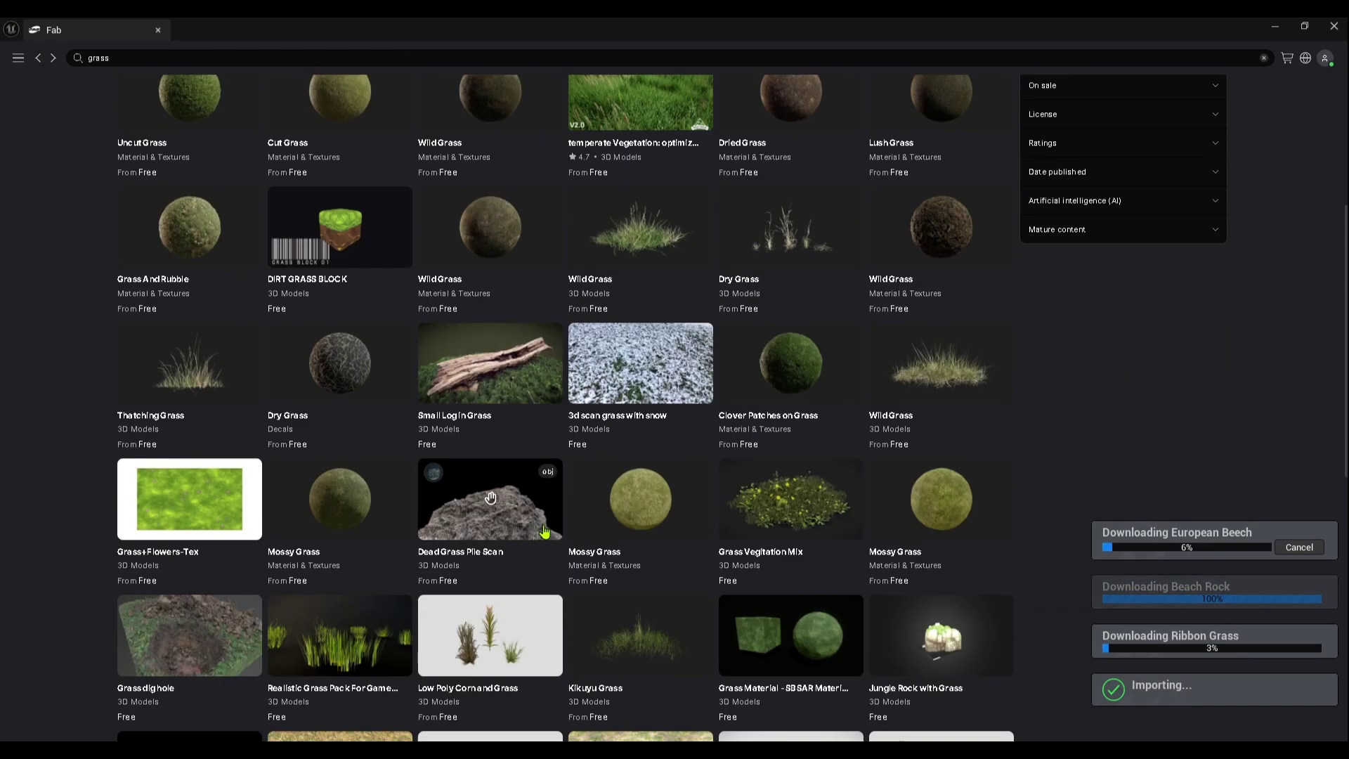
pyautogui.scroll(-4, 181, 392)
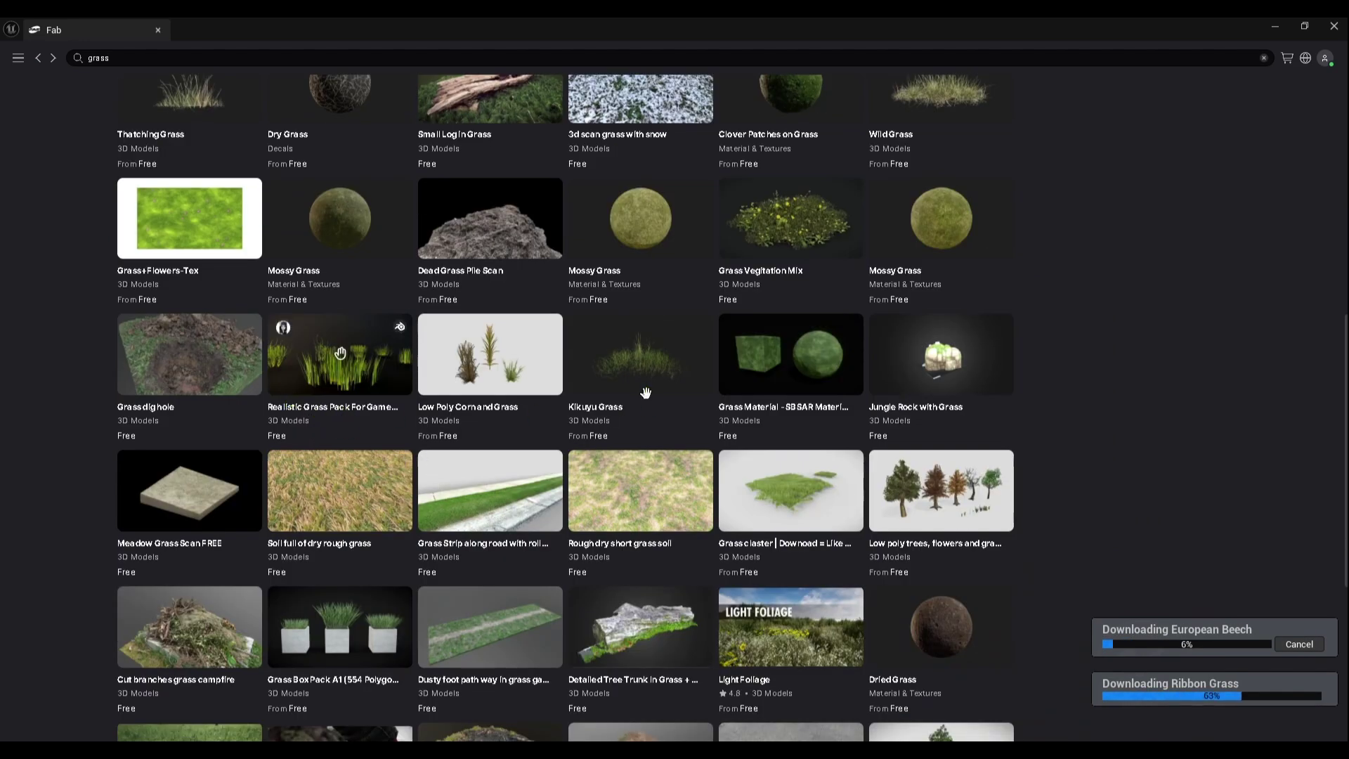
pyautogui.click(619, 382)
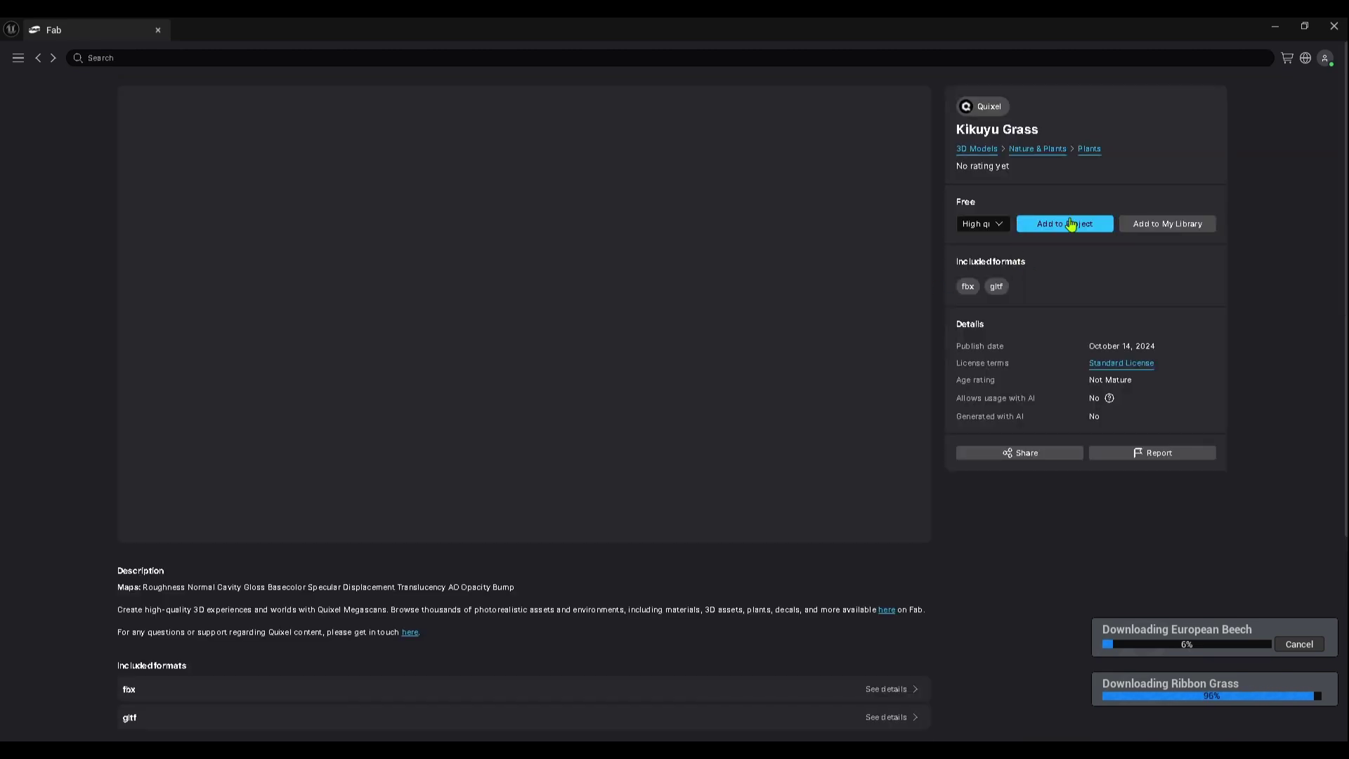
pyautogui.click(1071, 224)
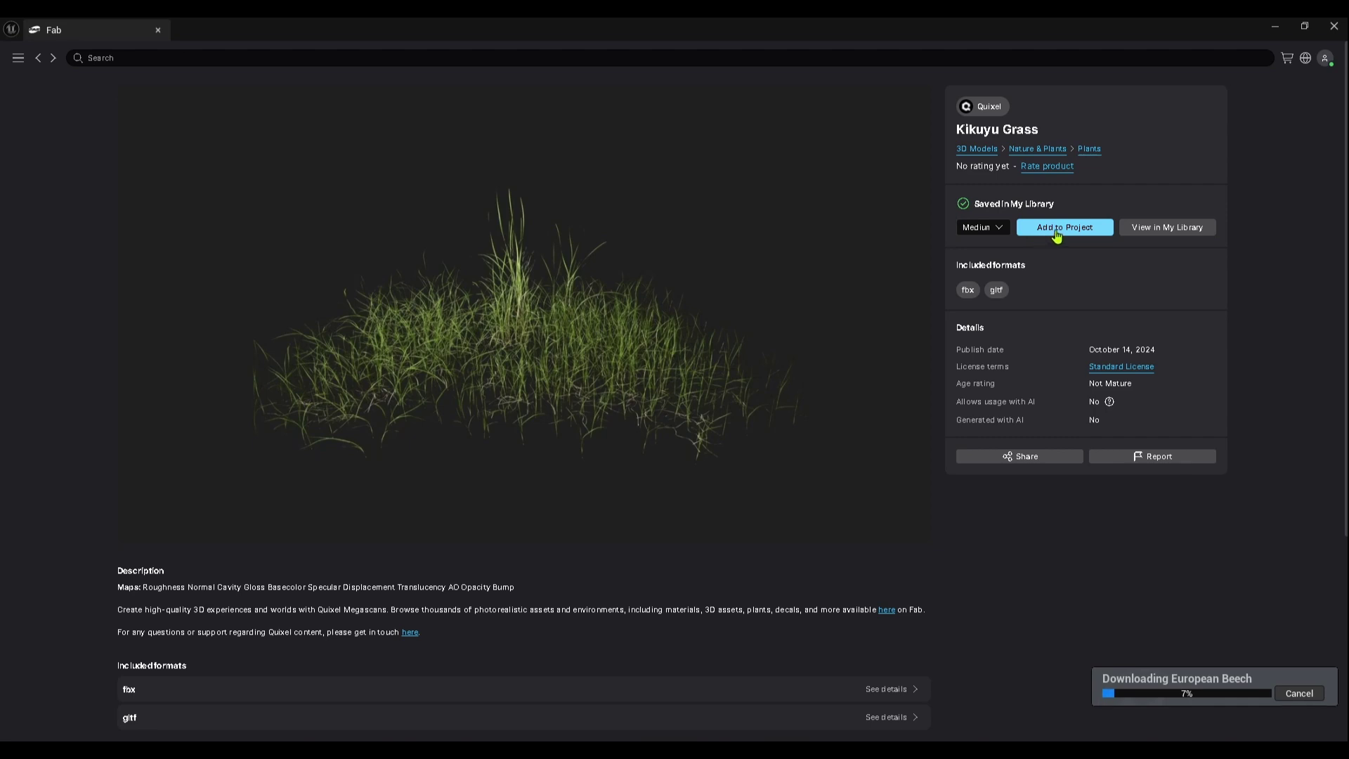
pyautogui.click(1057, 235)
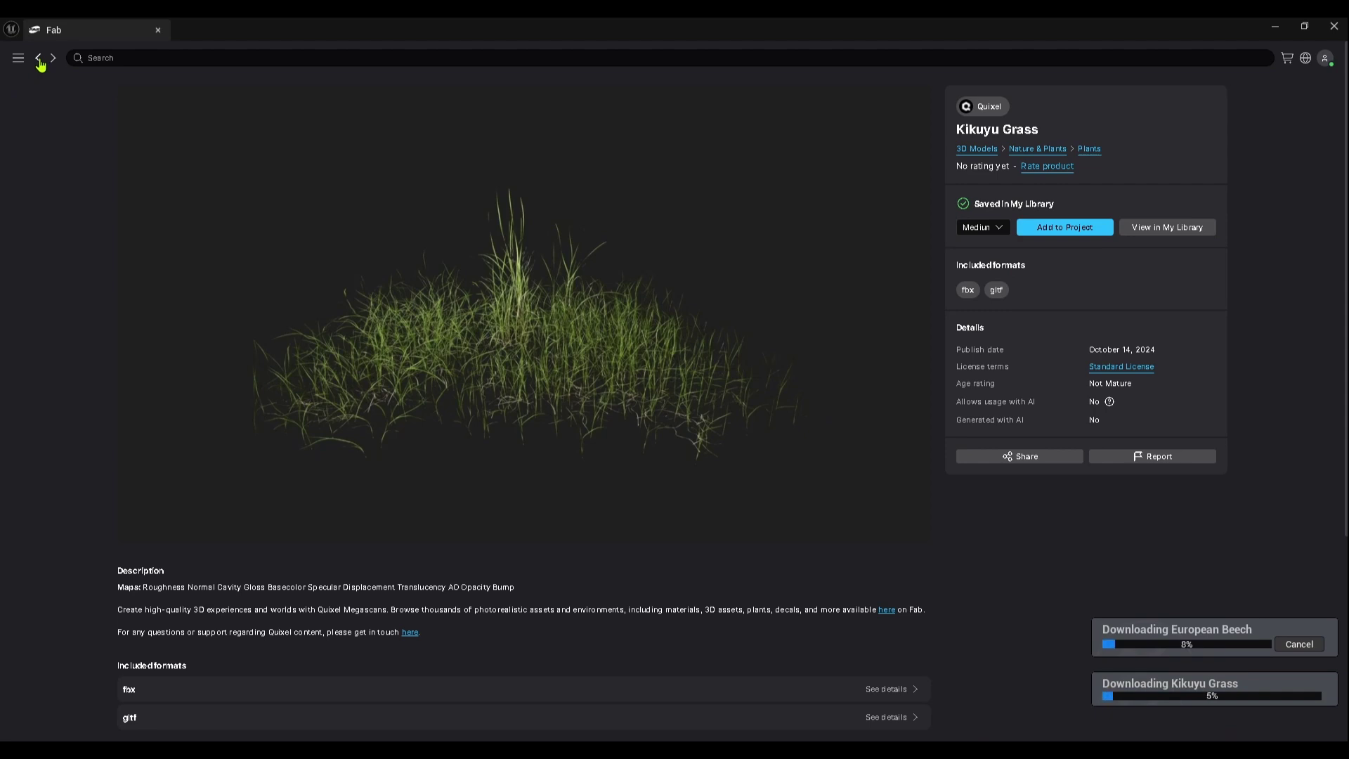
# - Leave Fab, let the asset downloads finish, and open the PCGIsland graph from the Content folder in a maximized editor
pyautogui.click(1275, 29)
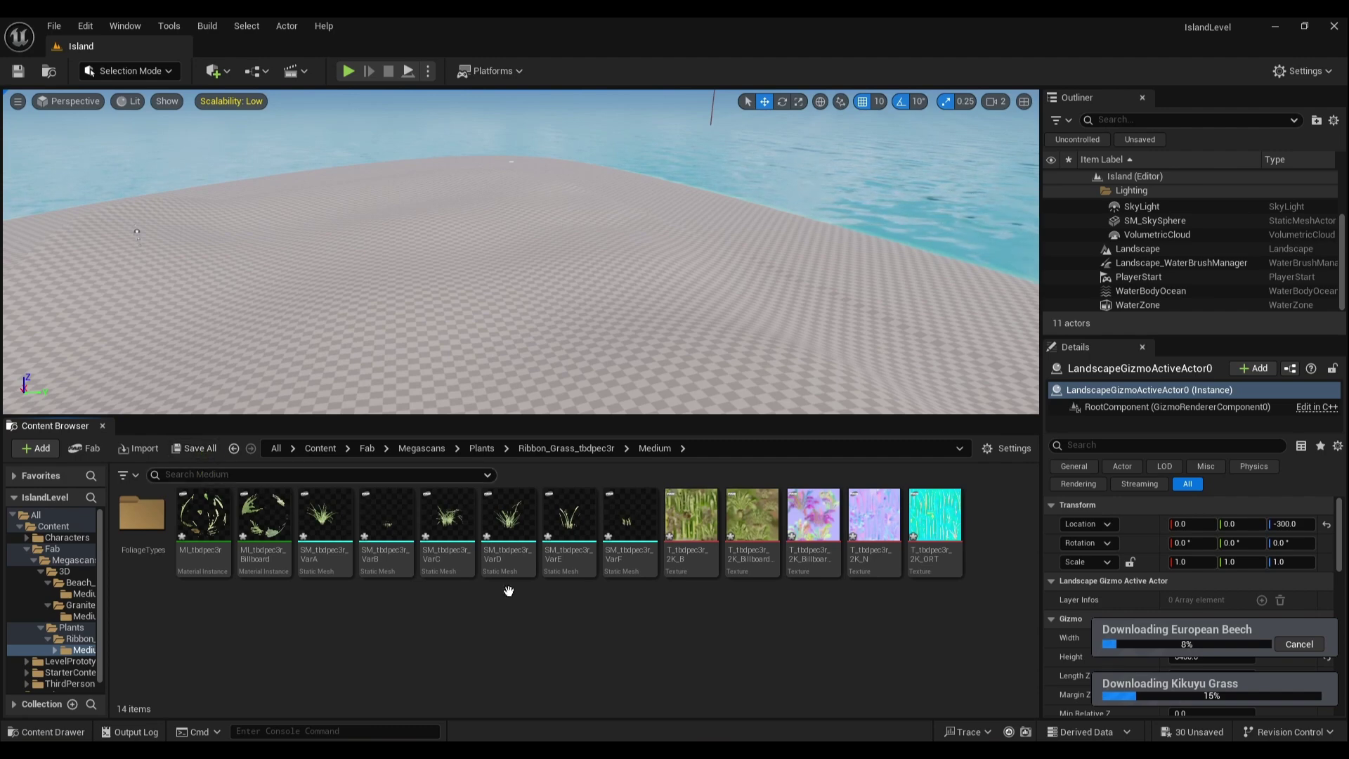
pyautogui.moveTo(860, 751)
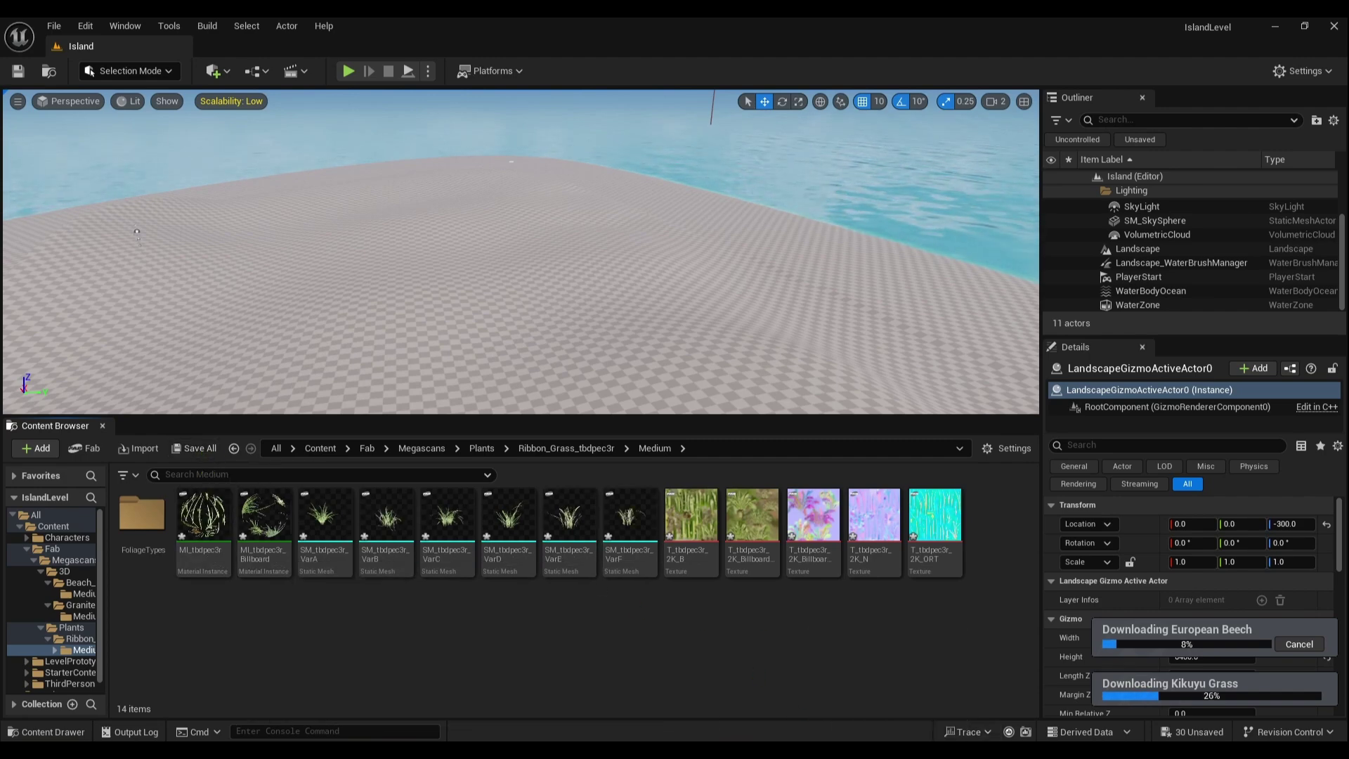
pyautogui.moveTo(924, 750)
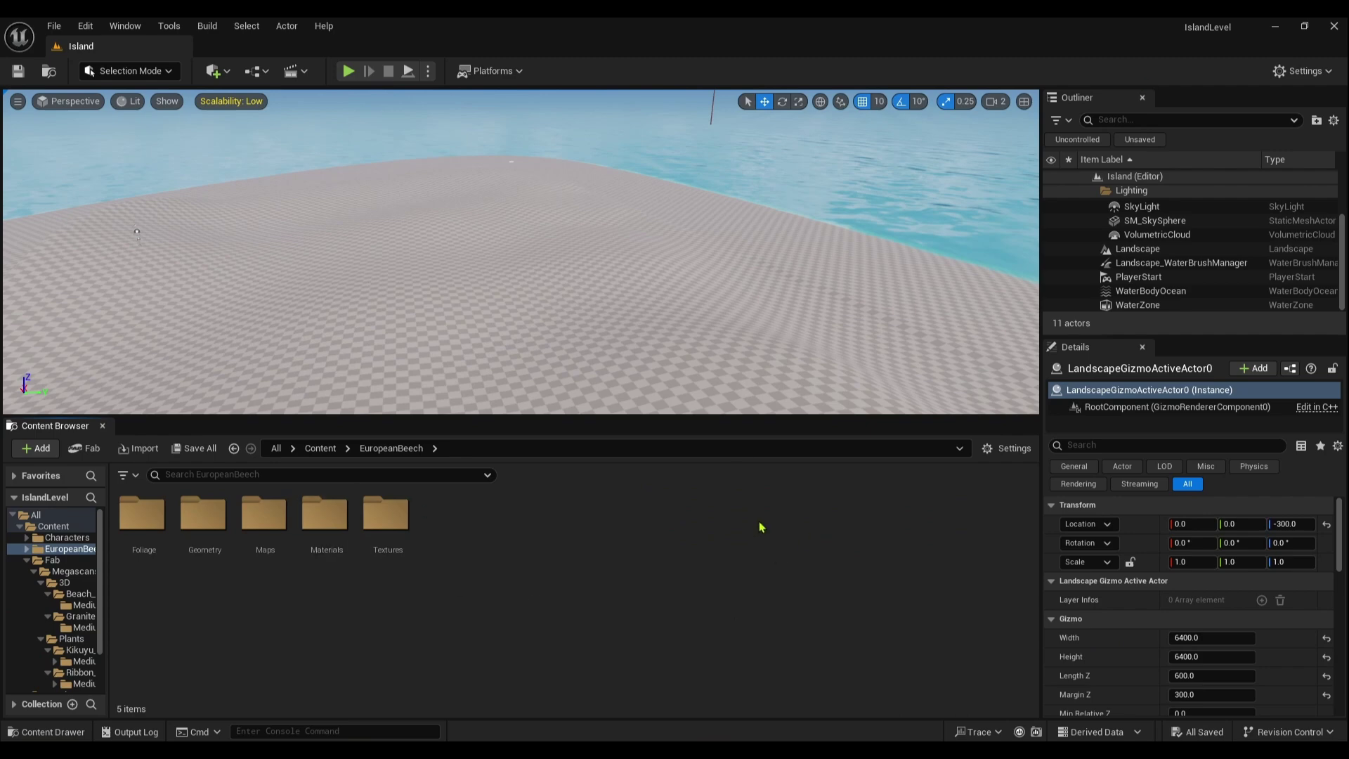
pyautogui.click(52, 527)
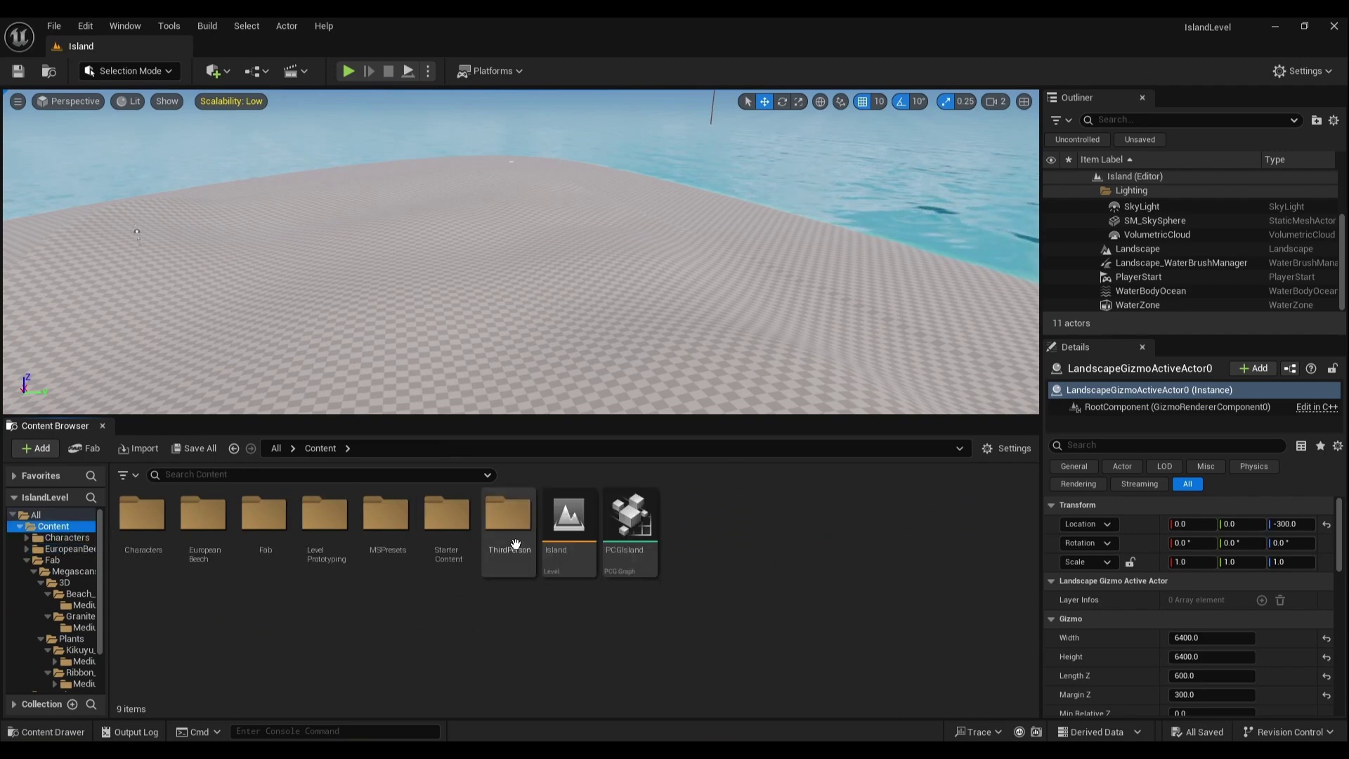
pyautogui.click(634, 524)
pyautogui.doubleClick(634, 524)
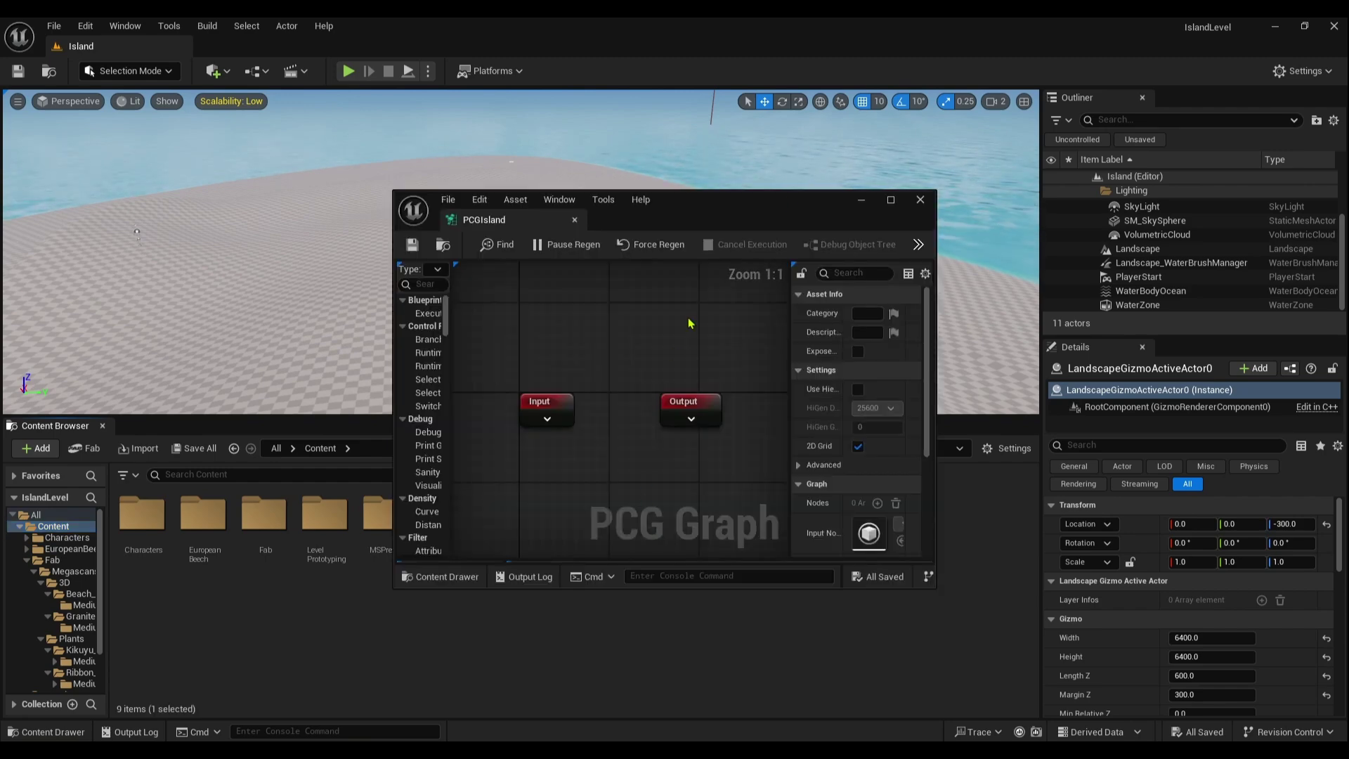
pyautogui.click(891, 200)
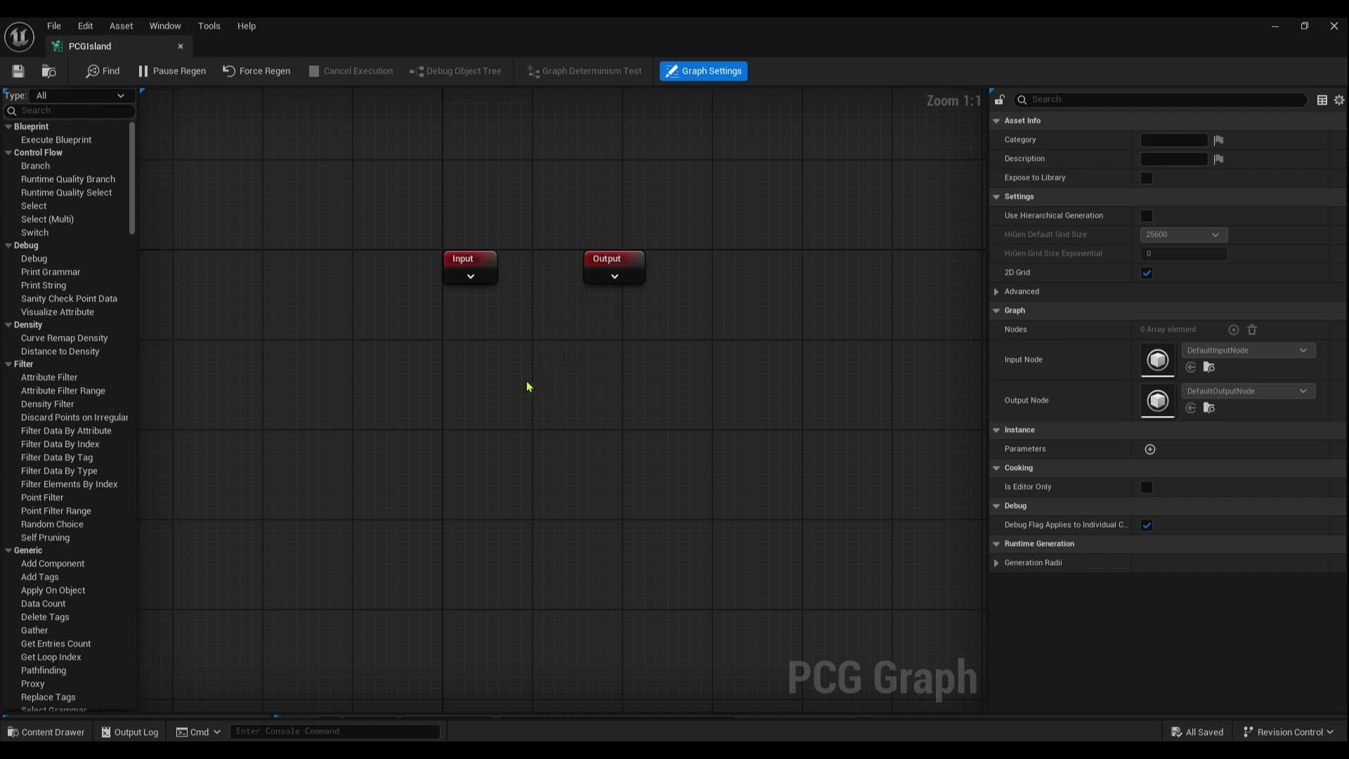
# - Add a Get Landscape Data node in the empty graph area below the Input node
pyautogui.rightClick(361, 393)
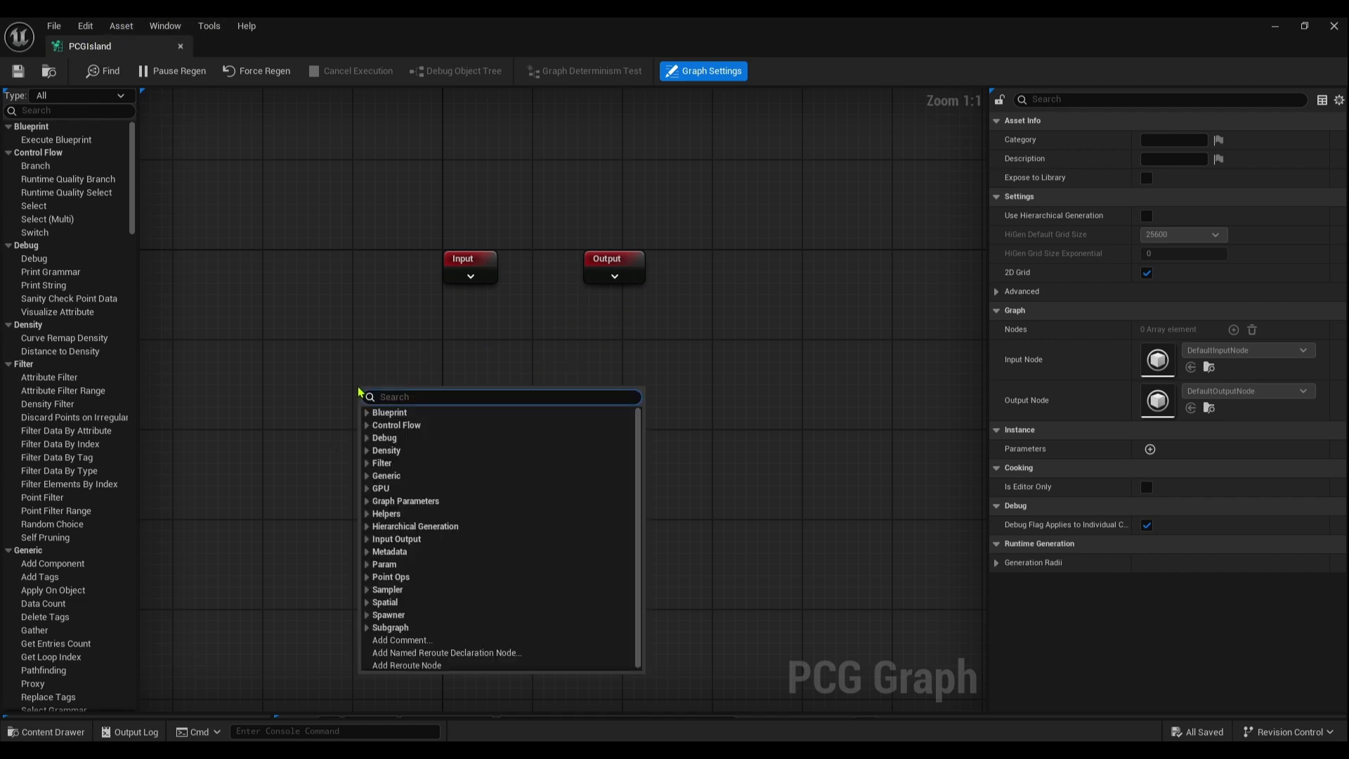
pyautogui.write('get land')
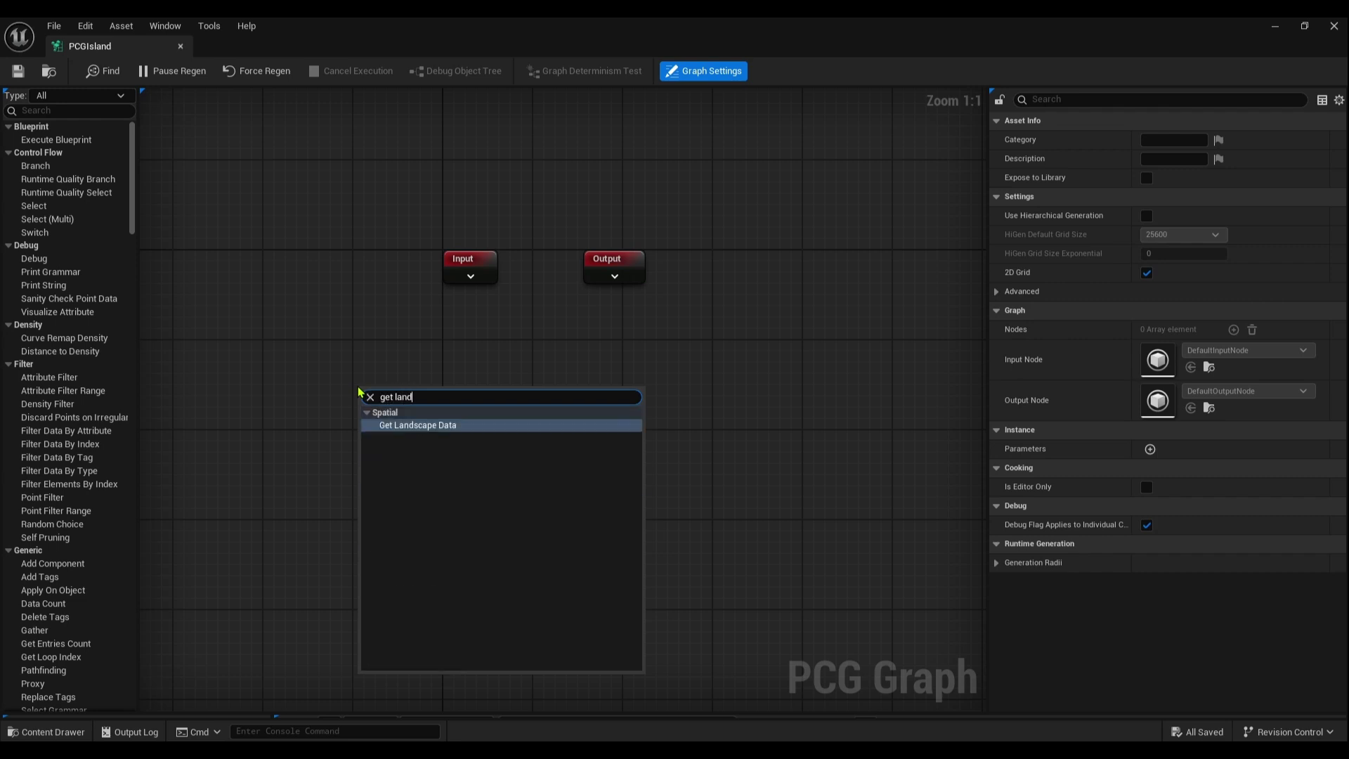
pyautogui.press('Return')
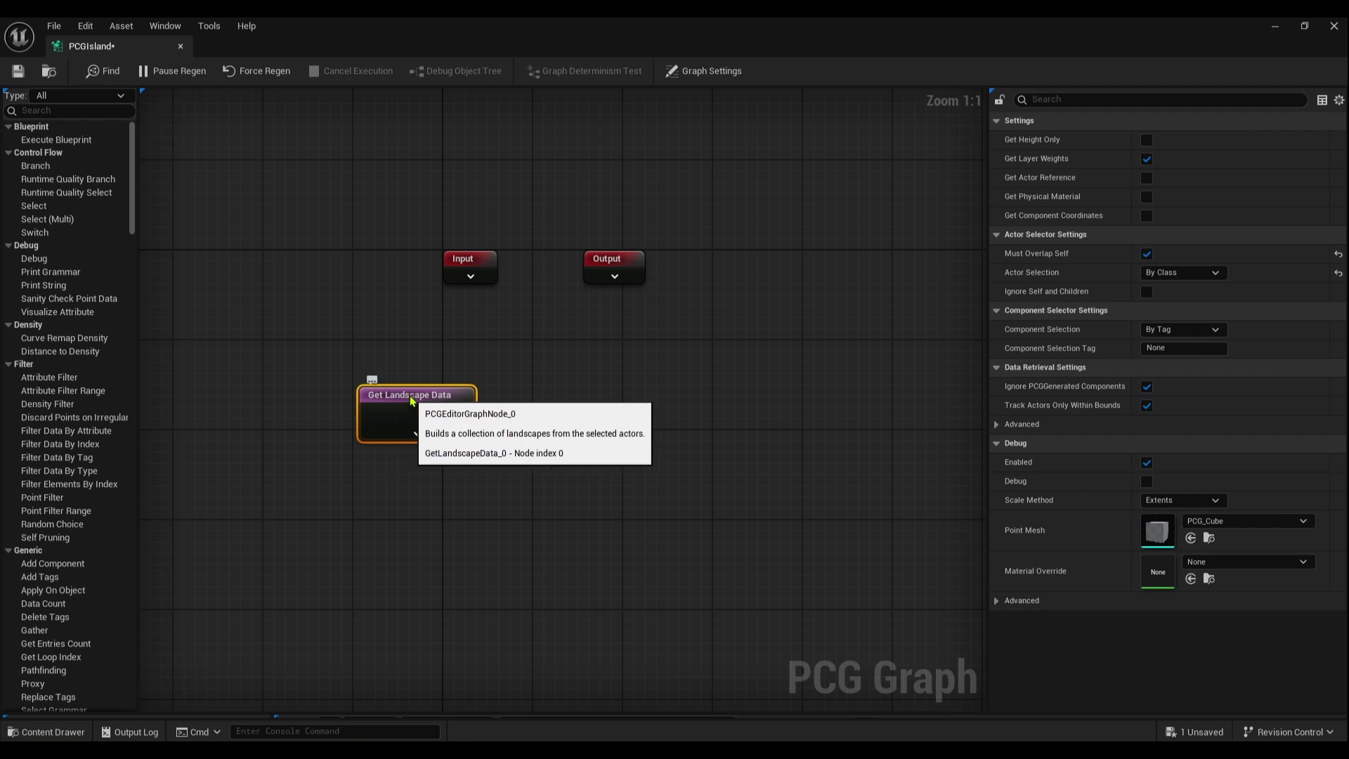
# - Connect the Out pin of Get Landscape Data to a new Surface Sampler node and align it beside the landscape node
pyautogui.moveTo(412, 400); pyautogui.dragTo(392, 442)
pyautogui.write('sur')
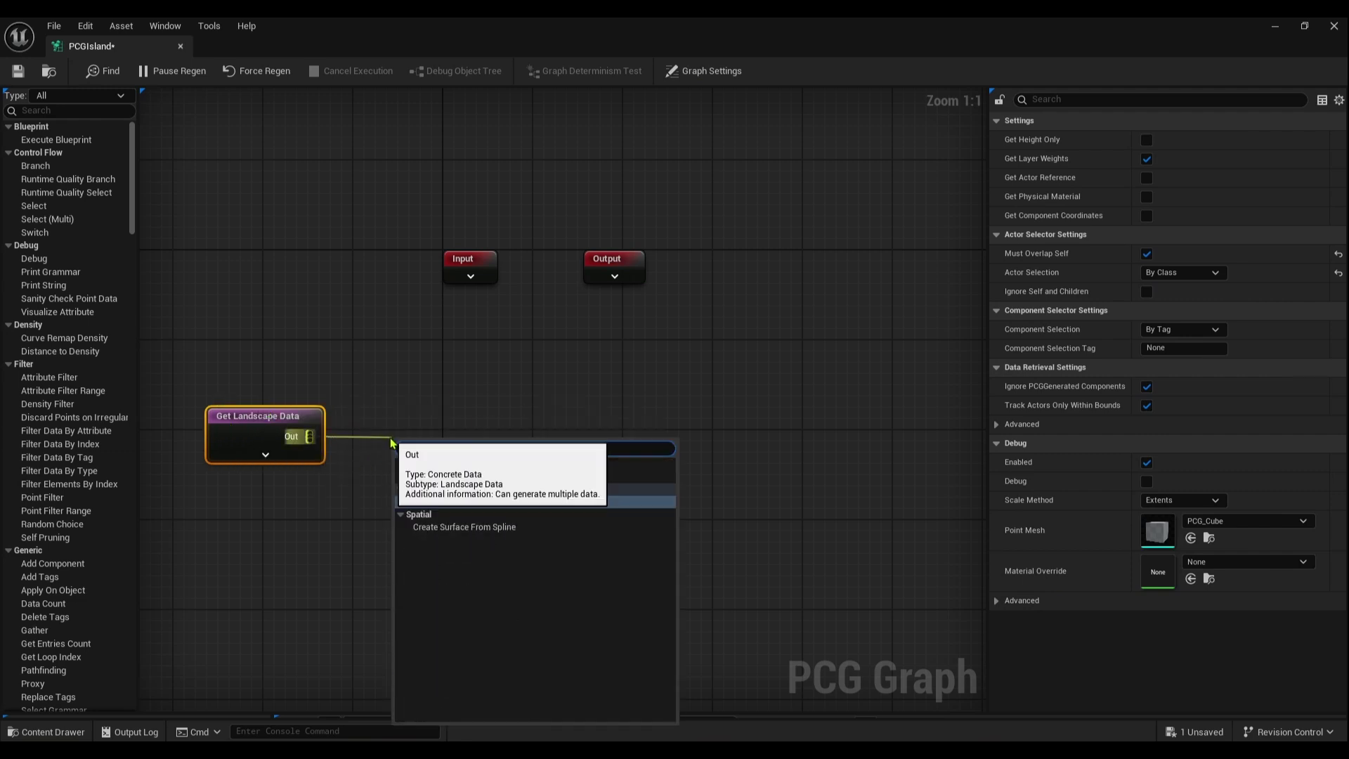
pyautogui.write('face sa')
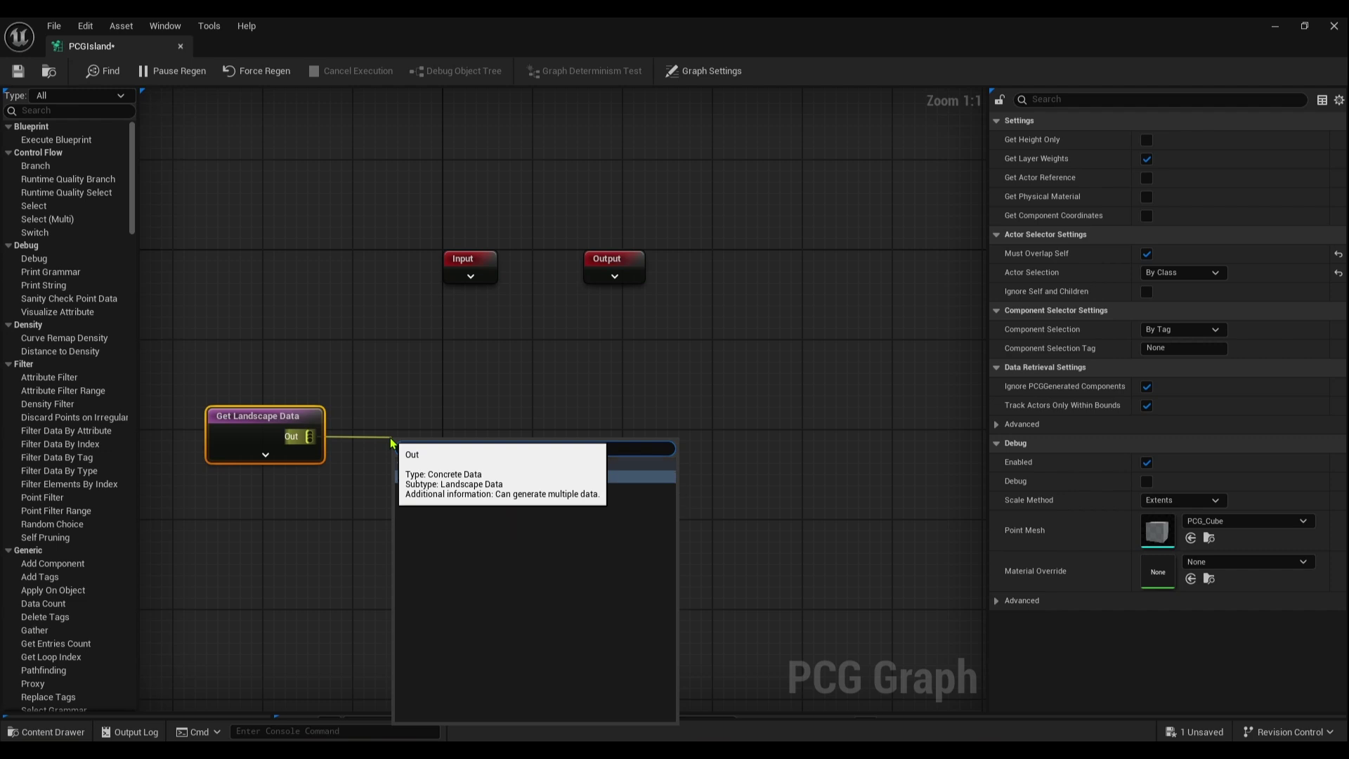
pyautogui.press('Return')
pyautogui.moveTo(446, 447); pyautogui.dragTo(430, 416)
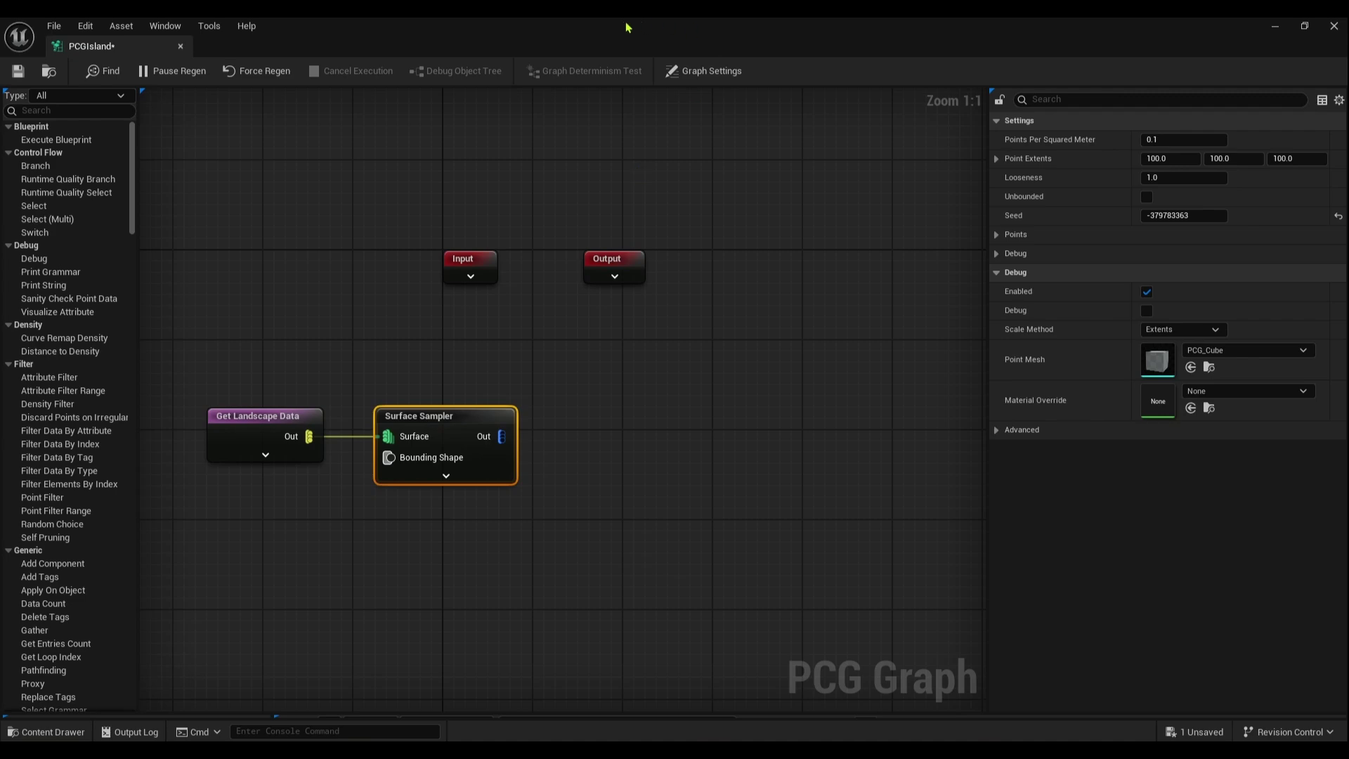
# - Shrink the graph editor to a floating window and place the PCGIsland graph on the island landscape in the level
pyautogui.moveTo(627, 26); pyautogui.dragTo(1000, 255)
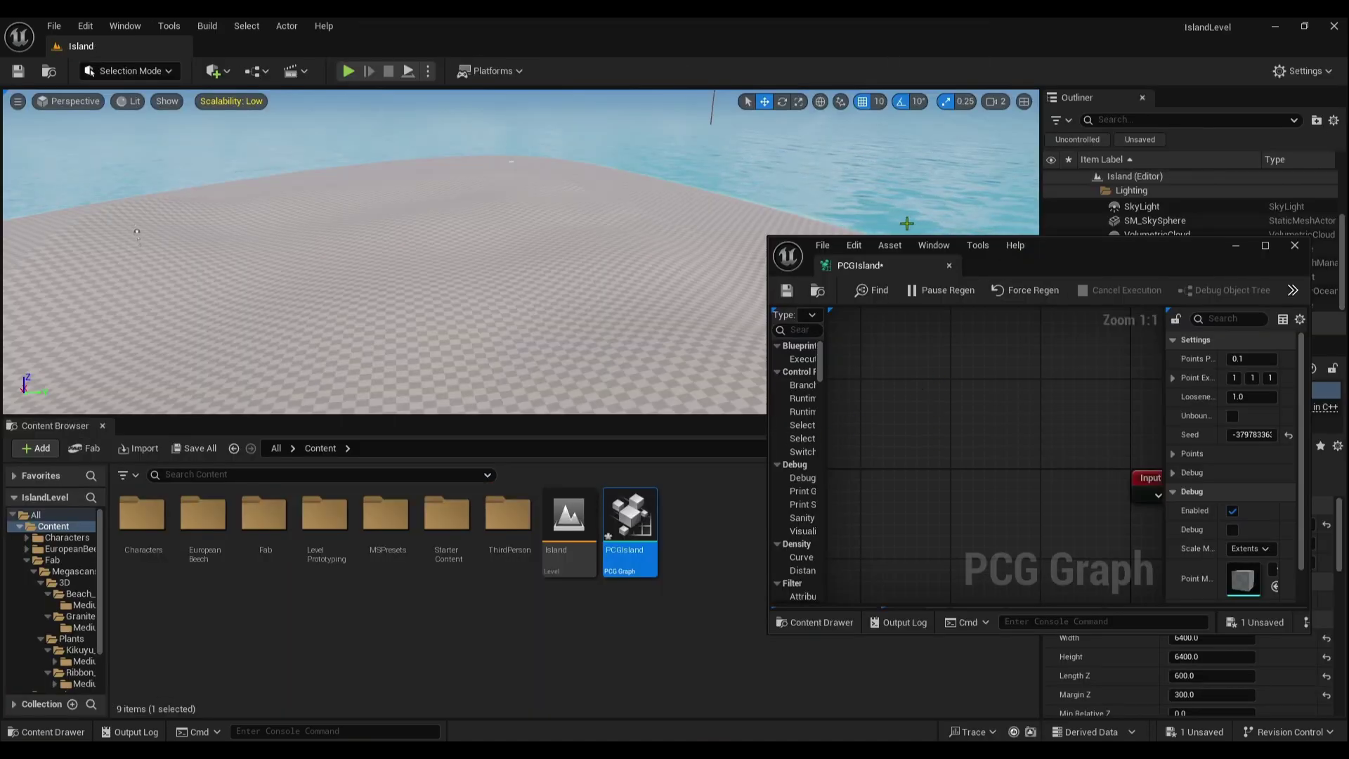
pyautogui.moveTo(631, 523); pyautogui.dragTo(372, 314)
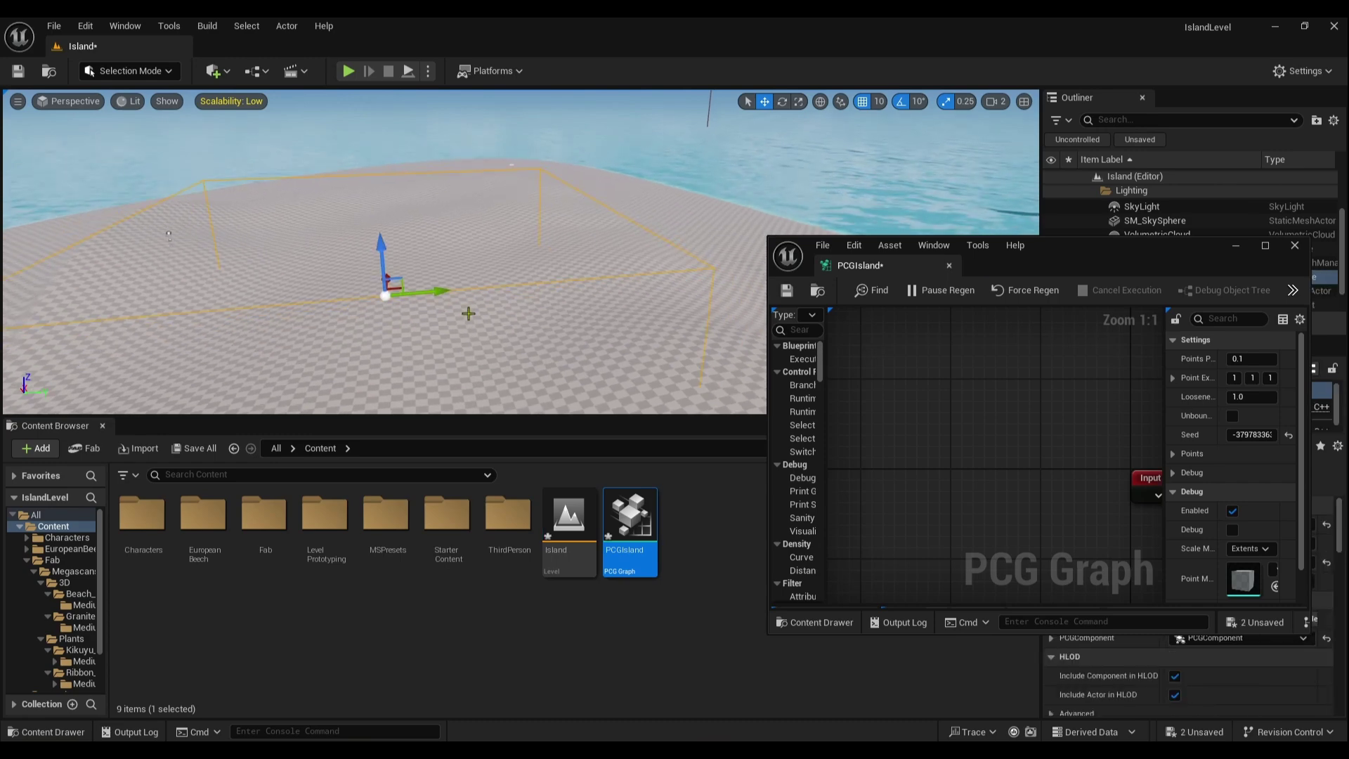
pyautogui.scroll(-4, 469, 313)
# - Enable debug display on the Surface Sampler, examine the sampled points on the landscape, and disable the debug display again
pyautogui.moveTo(1070, 430); pyautogui.dragTo(988, 442, button='right')
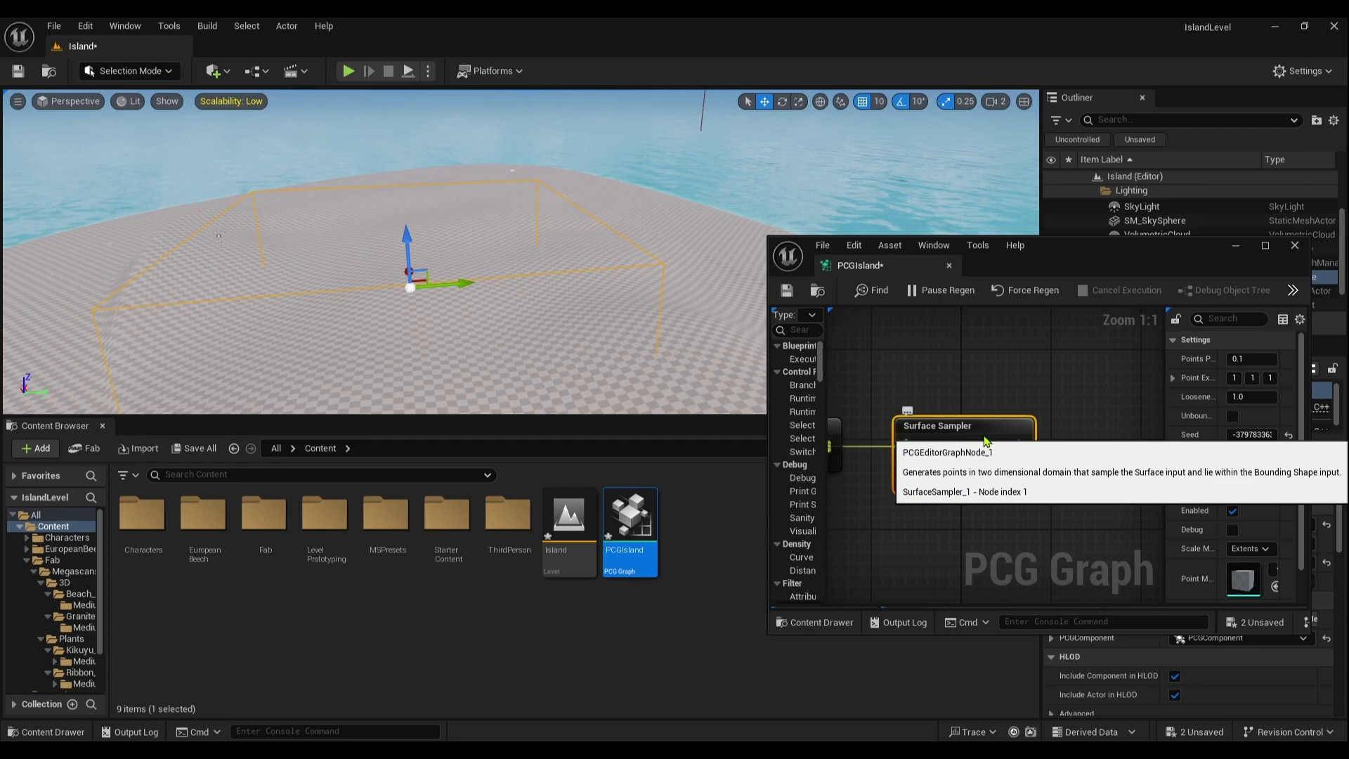
pyautogui.press('d')
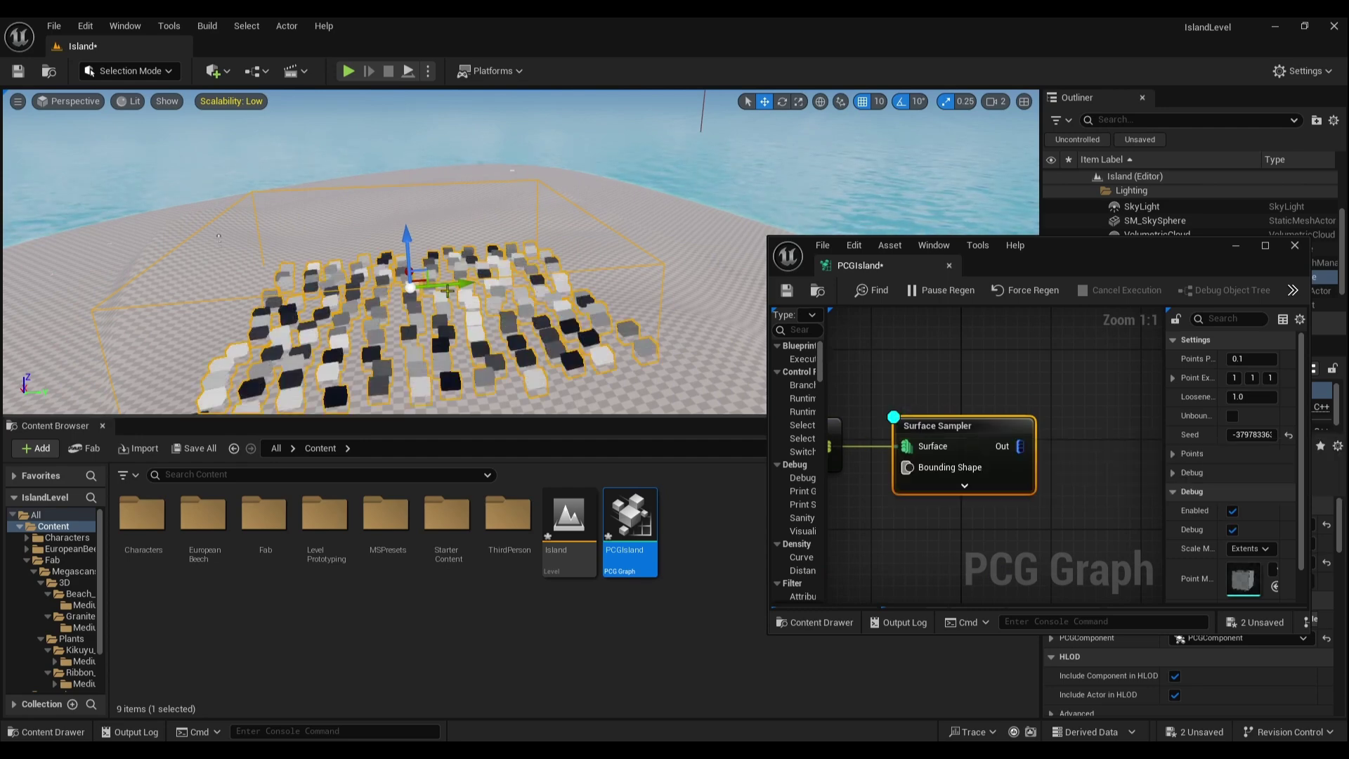
pyautogui.scroll(5, 477, 216)
pyautogui.scroll(-3, 477, 216)
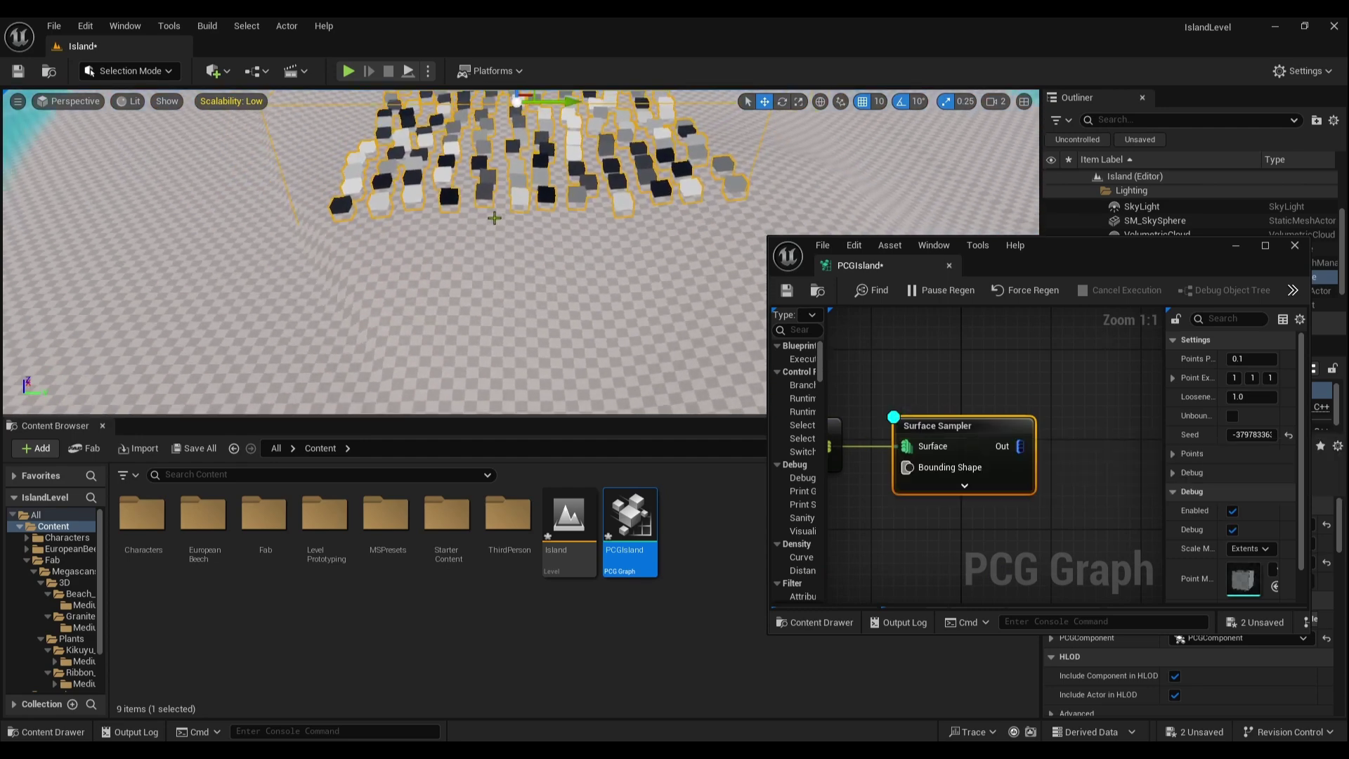
pyautogui.scroll(-4, 502, 202)
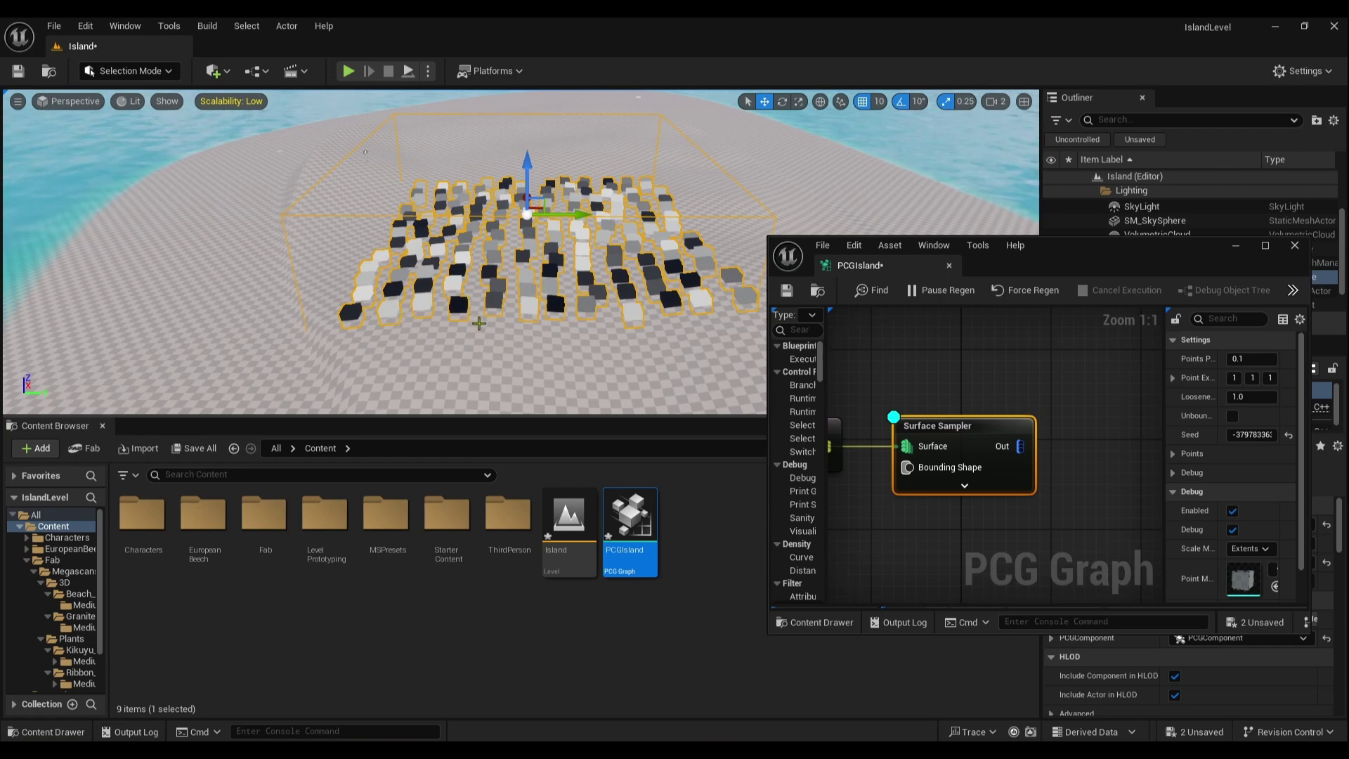
pyautogui.scroll(-2, 478, 323)
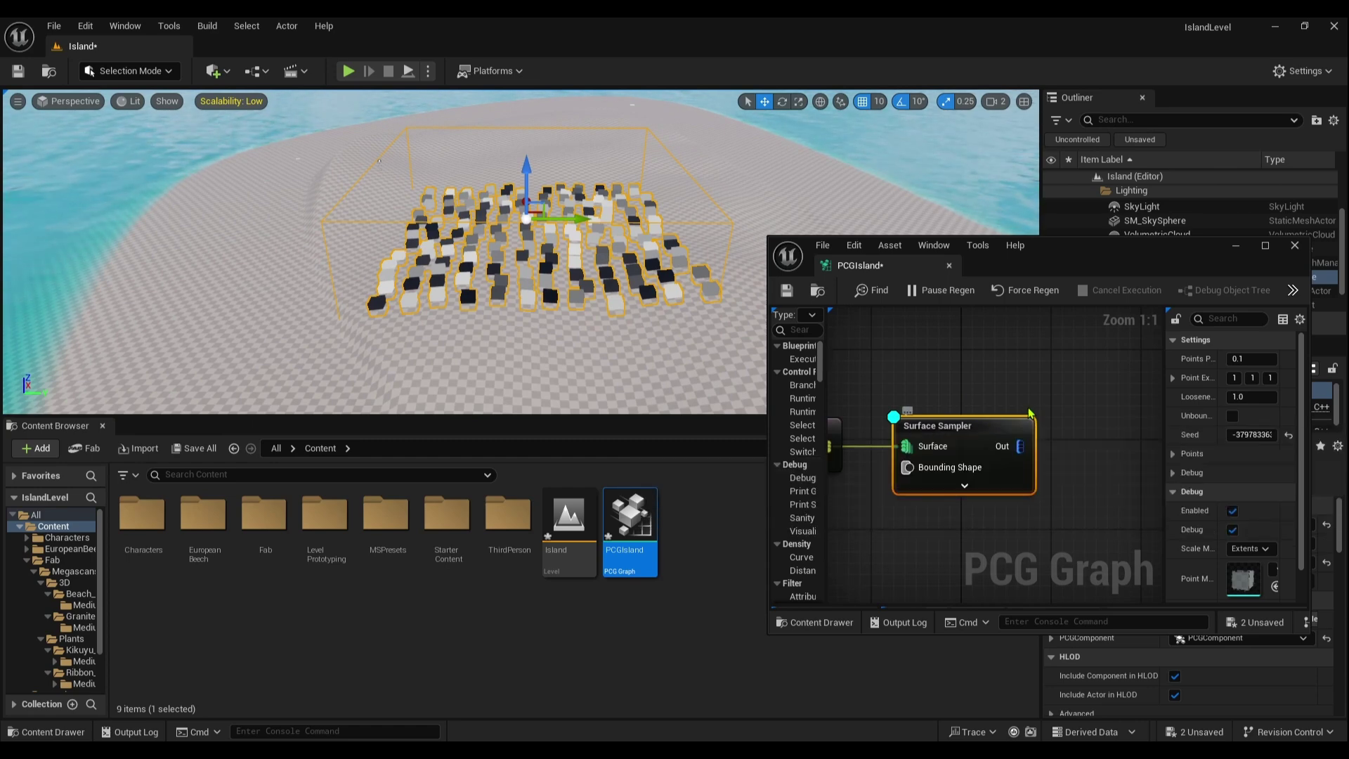
pyautogui.press('d')
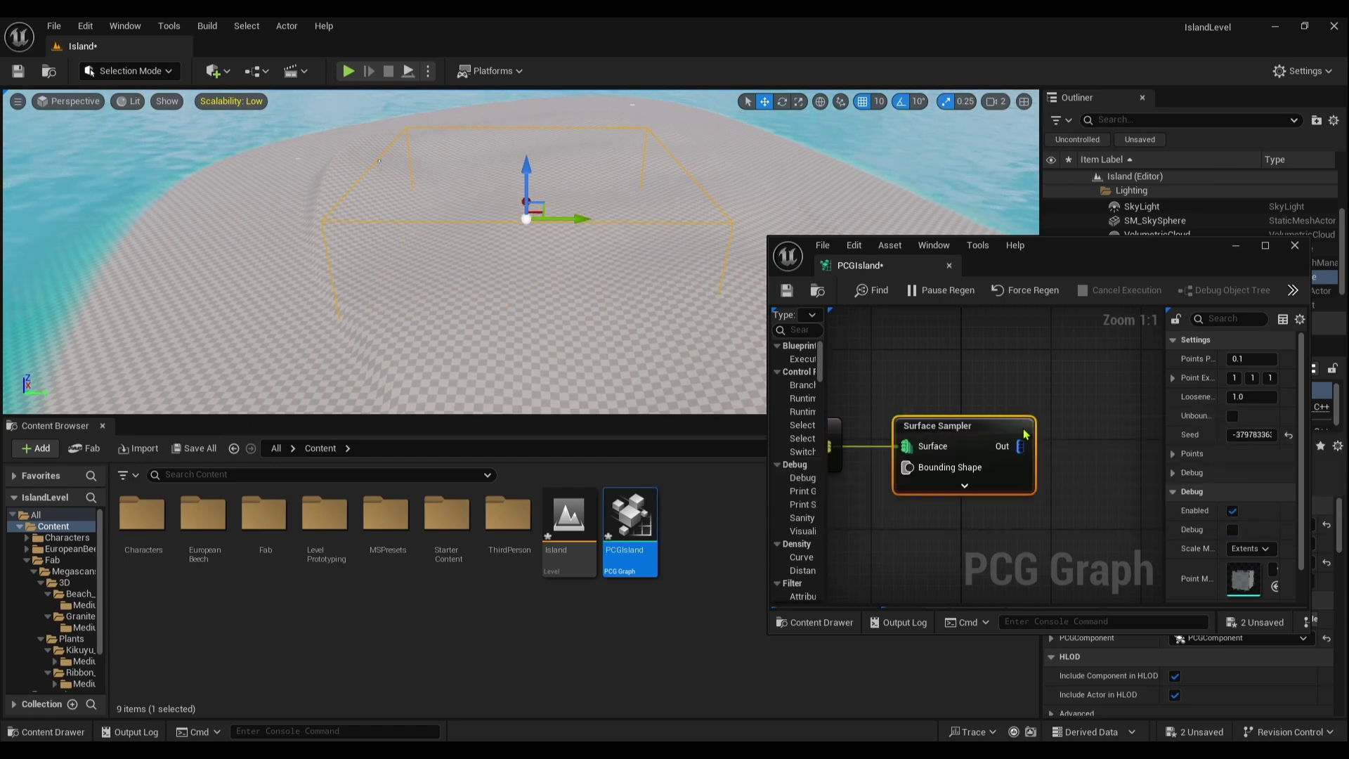
# - Maximize the graph editor and connect the Out pin of Surface Sampler to a new Transform Points node
pyautogui.click(1265, 245)
pyautogui.moveTo(497, 300); pyautogui.dragTo(683, 409, button='right')
pyautogui.moveTo(521, 325); pyautogui.dragTo(604, 333)
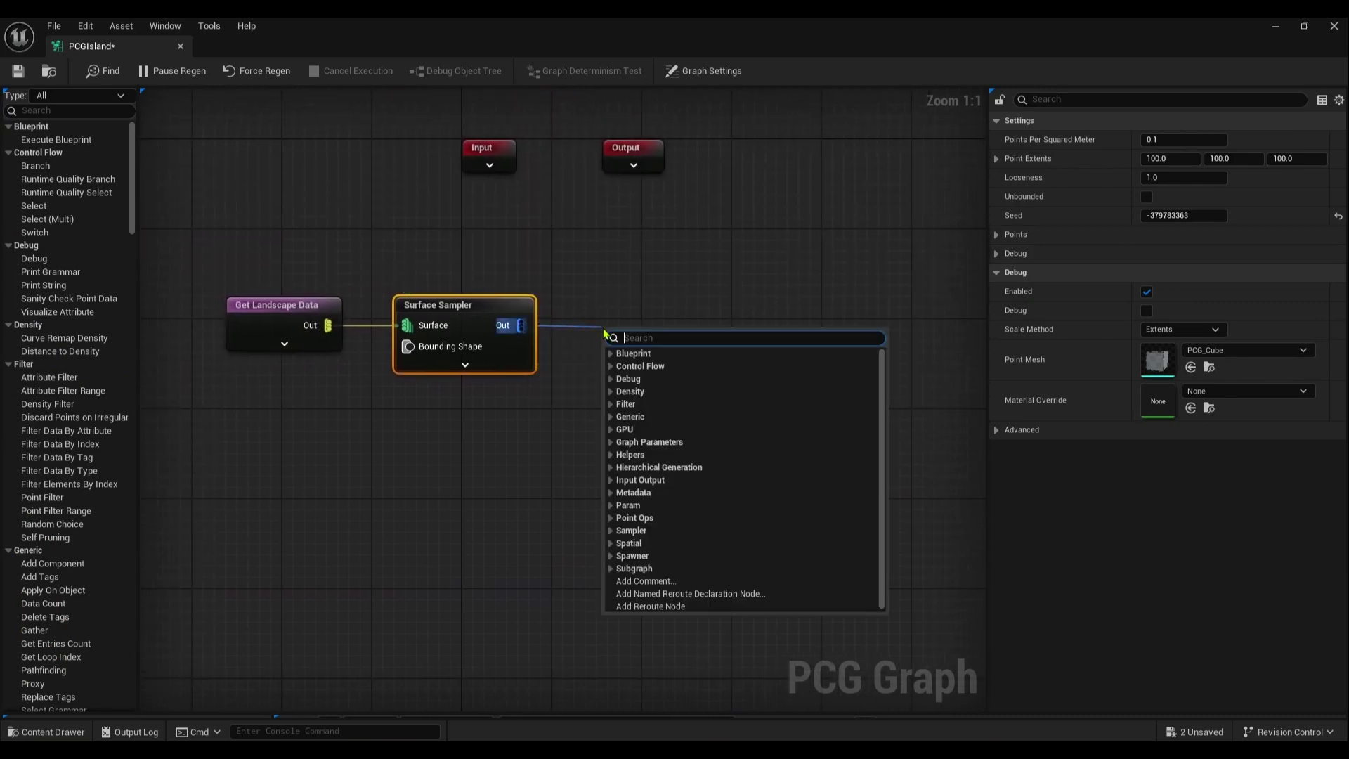
pyautogui.write('tran')
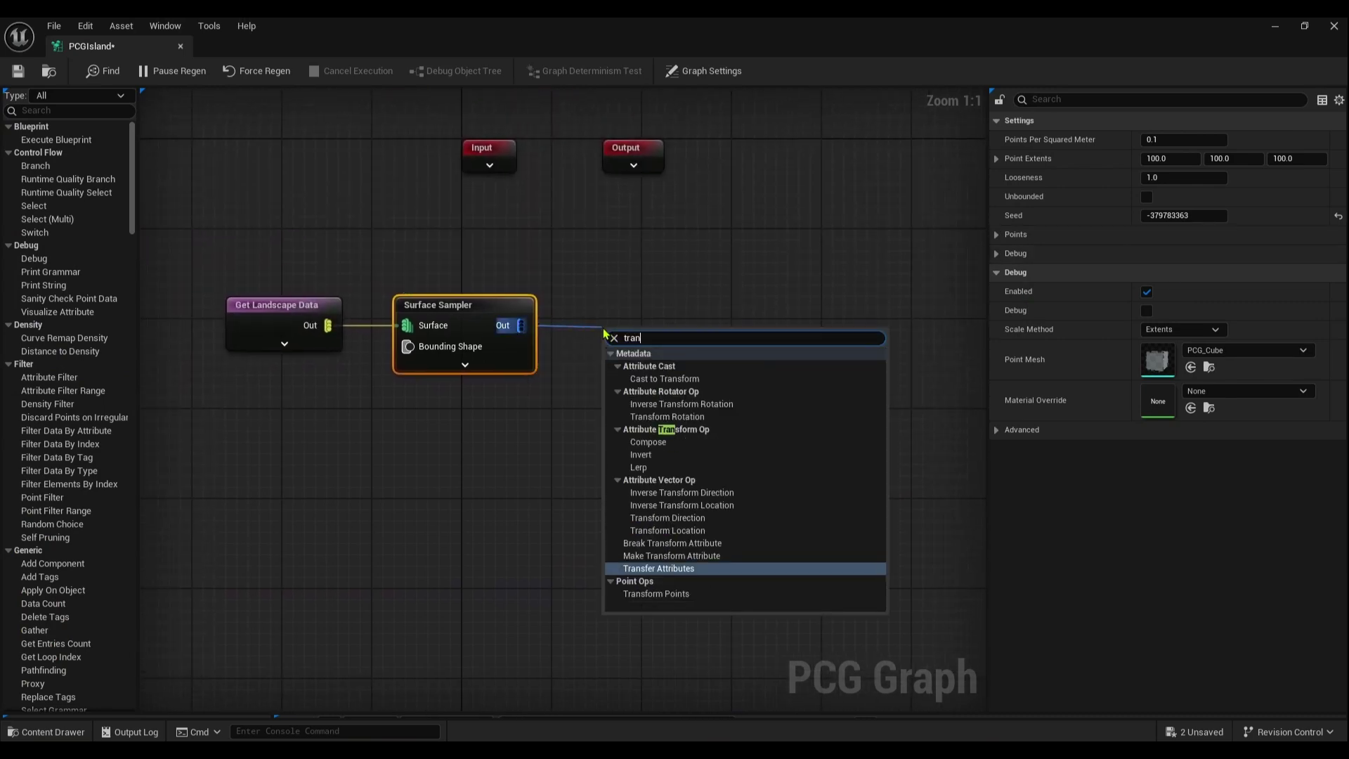
pyautogui.write('sform point')
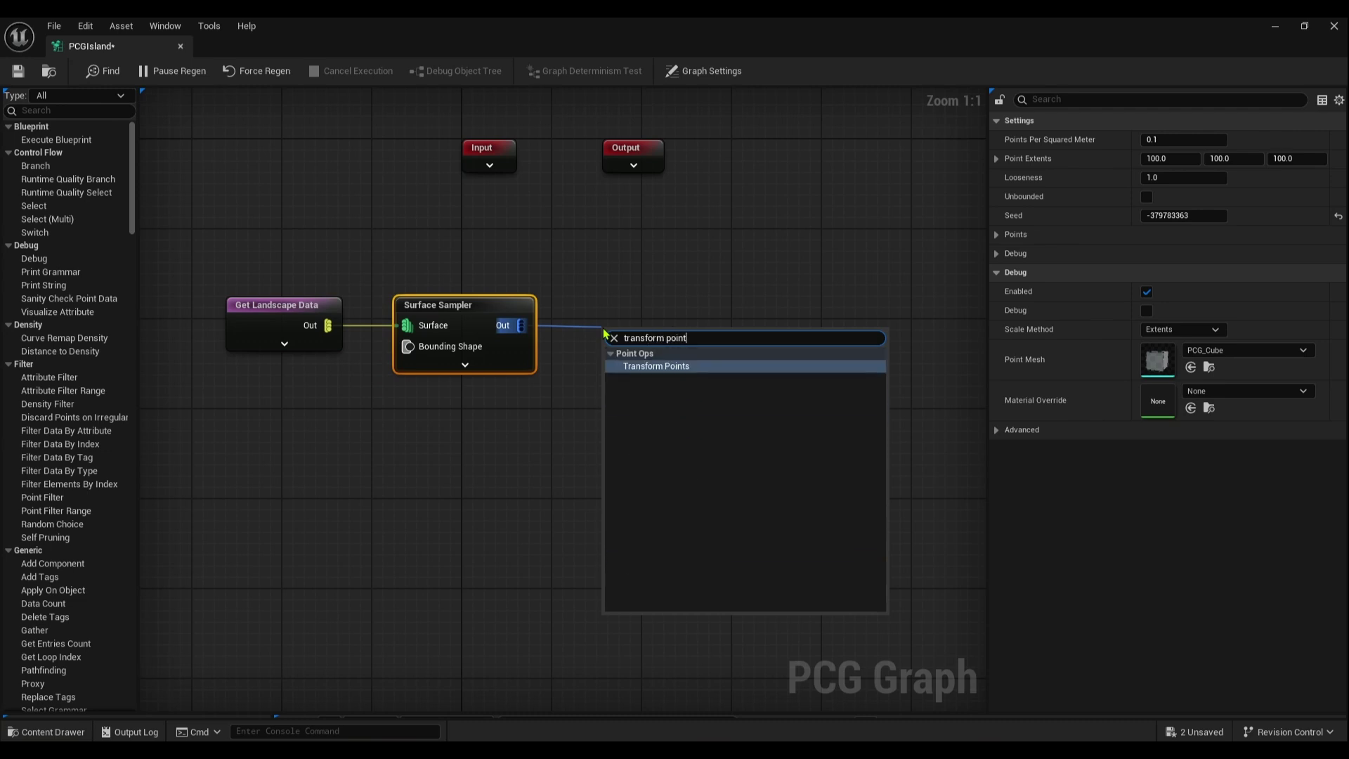
pyautogui.write('s')
pyautogui.press('Return')
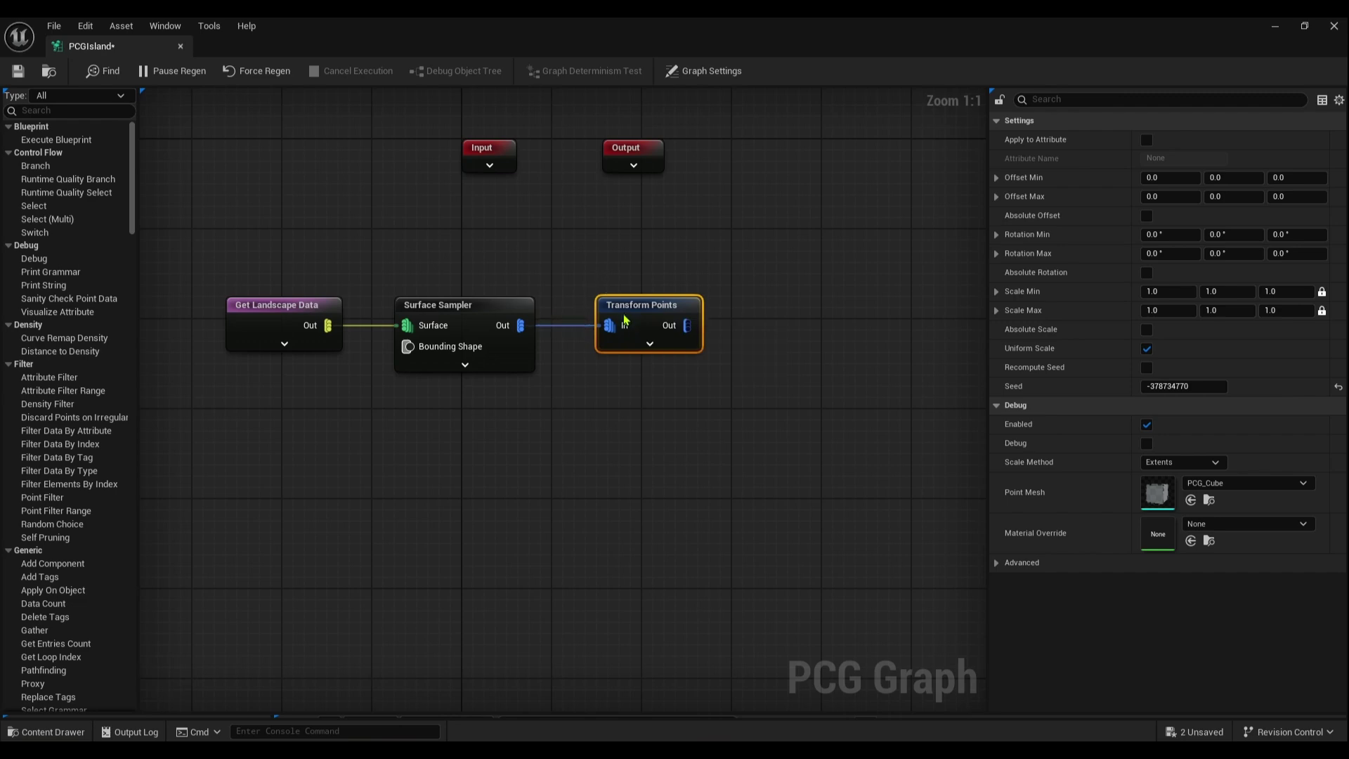
# - Set the Offset Min of the Transform Points node to -10 on all three axes
pyautogui.moveTo(785, 333); pyautogui.dragTo(763, 350, button='right')
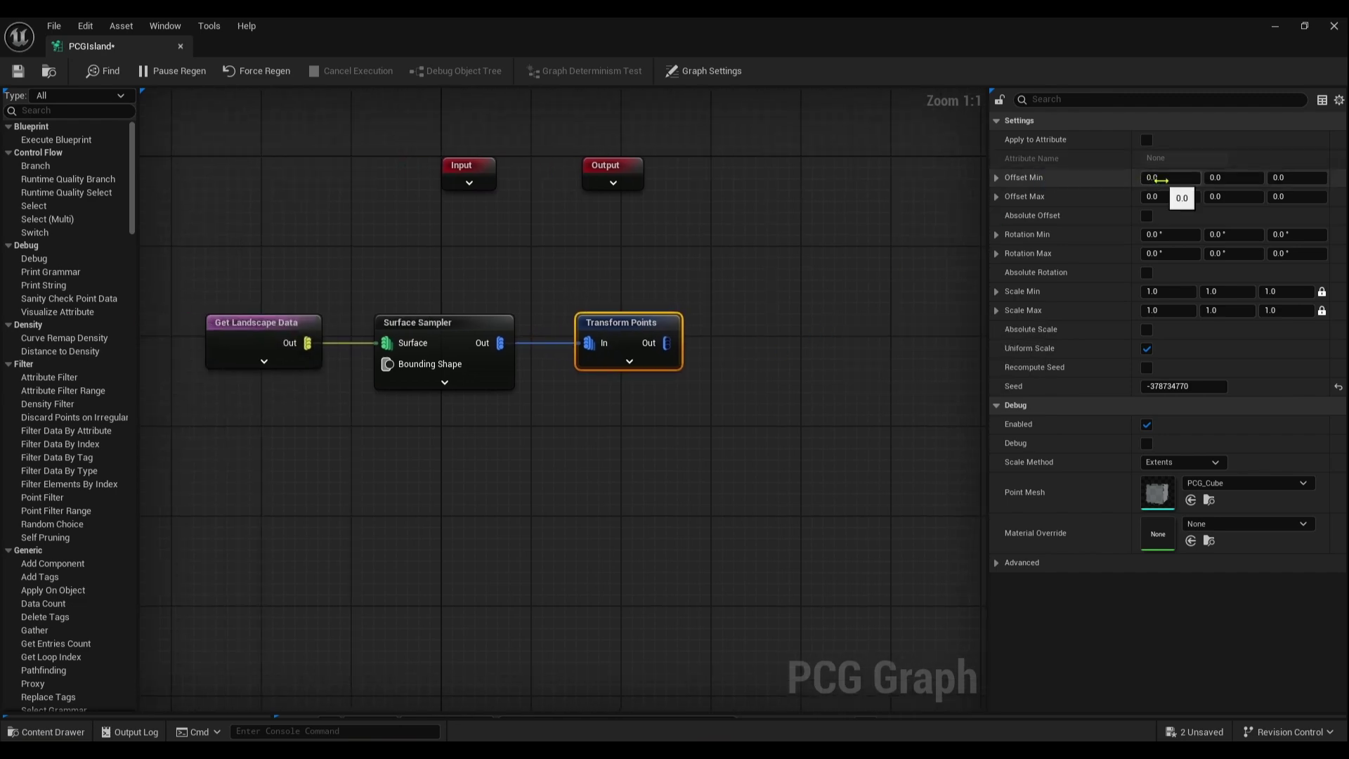
pyautogui.click(1156, 178)
pyautogui.write('-')
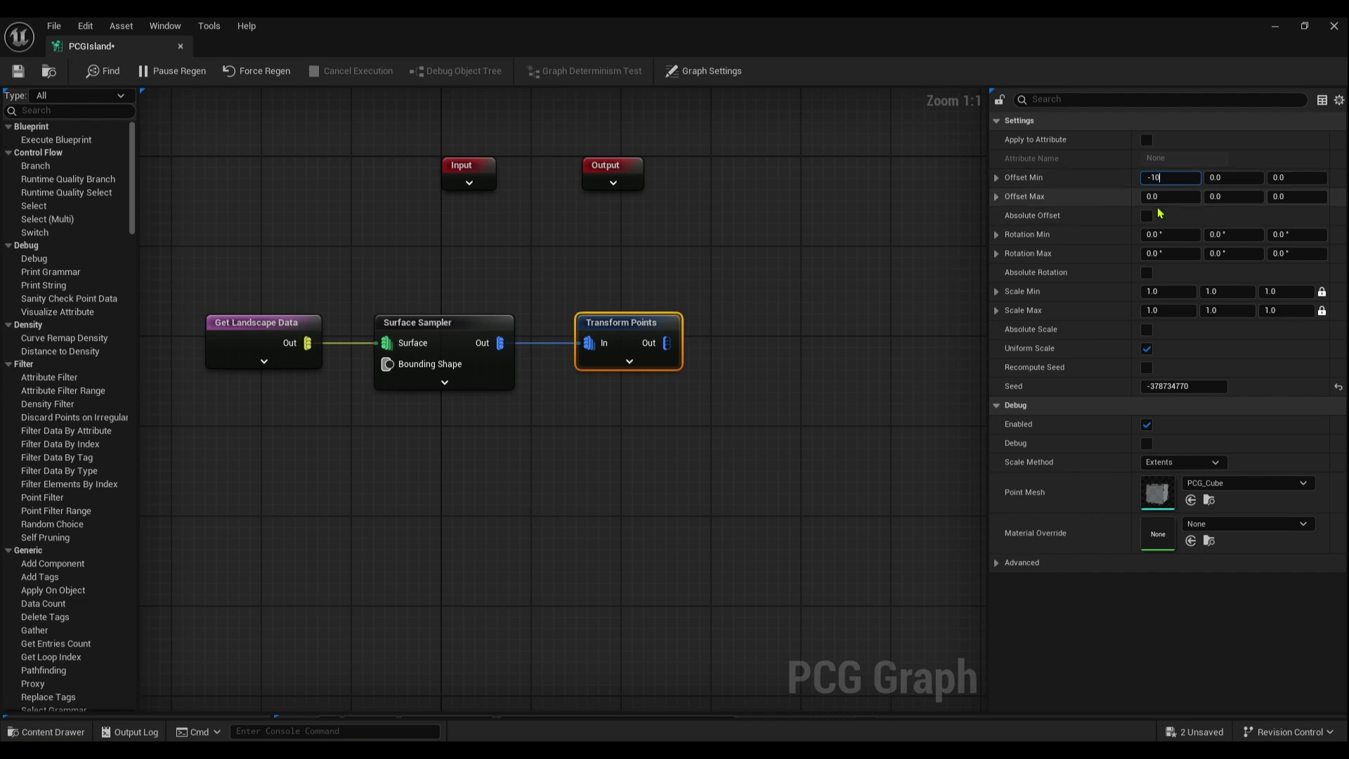
pyautogui.write('10')
pyautogui.press('Tab')
pyautogui.write('-10')
pyautogui.press('Tab')
pyautogui.press('Tab')
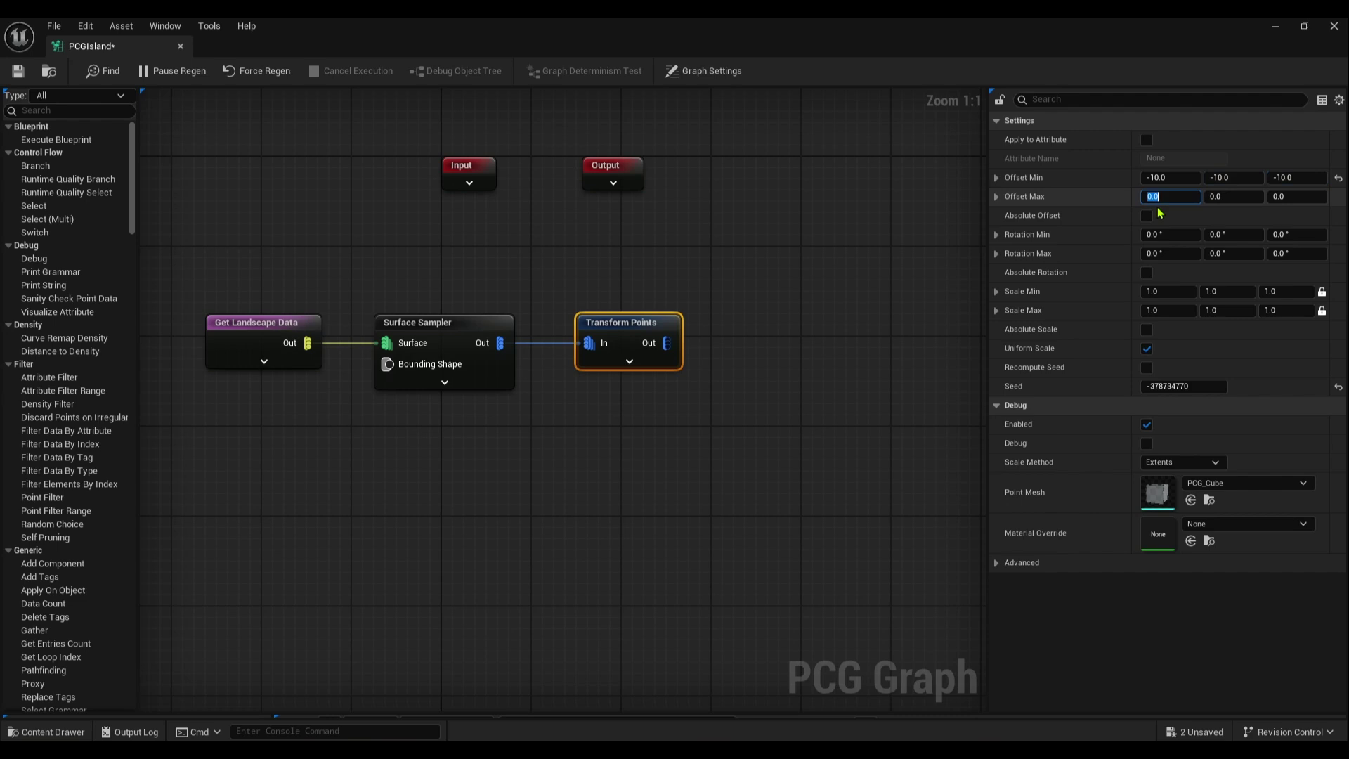
# - Set Offset Max to 10, 10, -10 and the Z rotation range from -360° to 360° on Transform Points, and save the graph
pyautogui.write('10')
pyautogui.press('Tab')
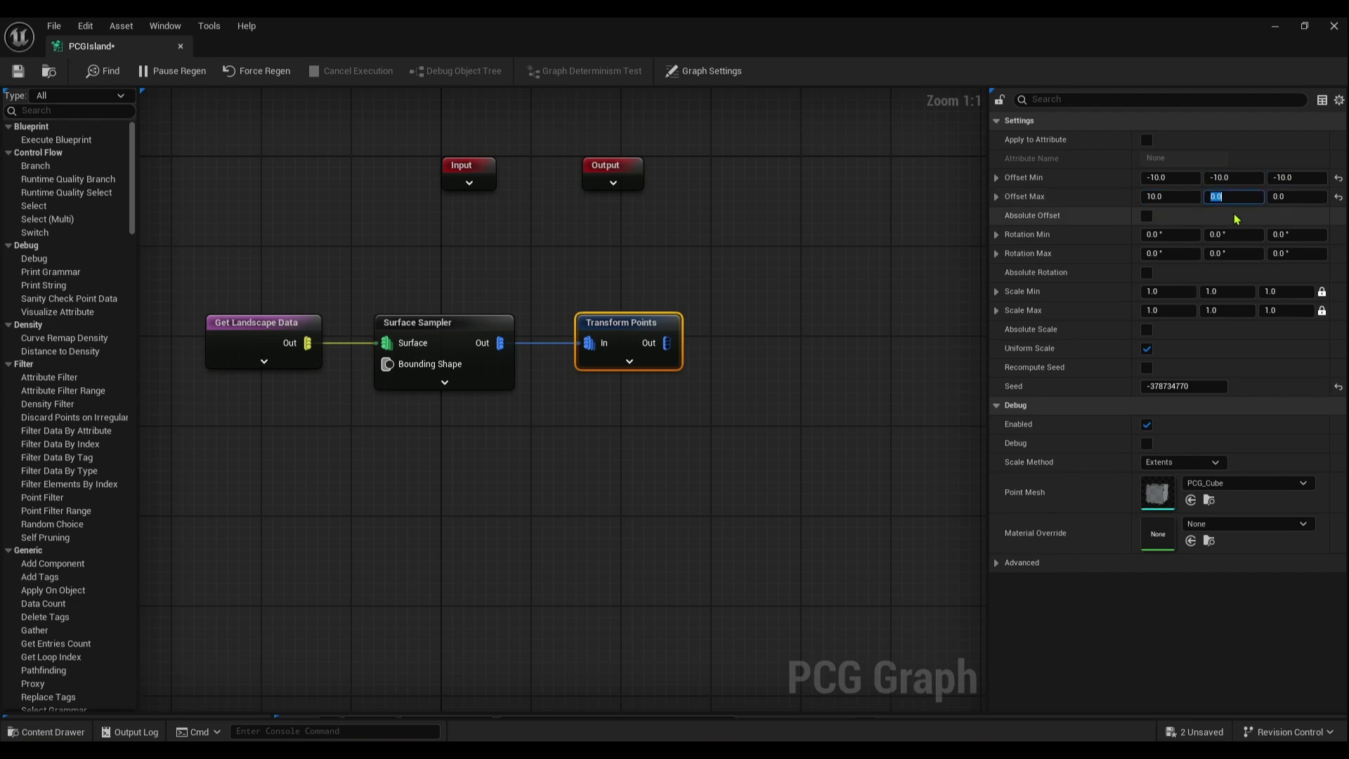
pyautogui.write('10')
pyautogui.press('Tab')
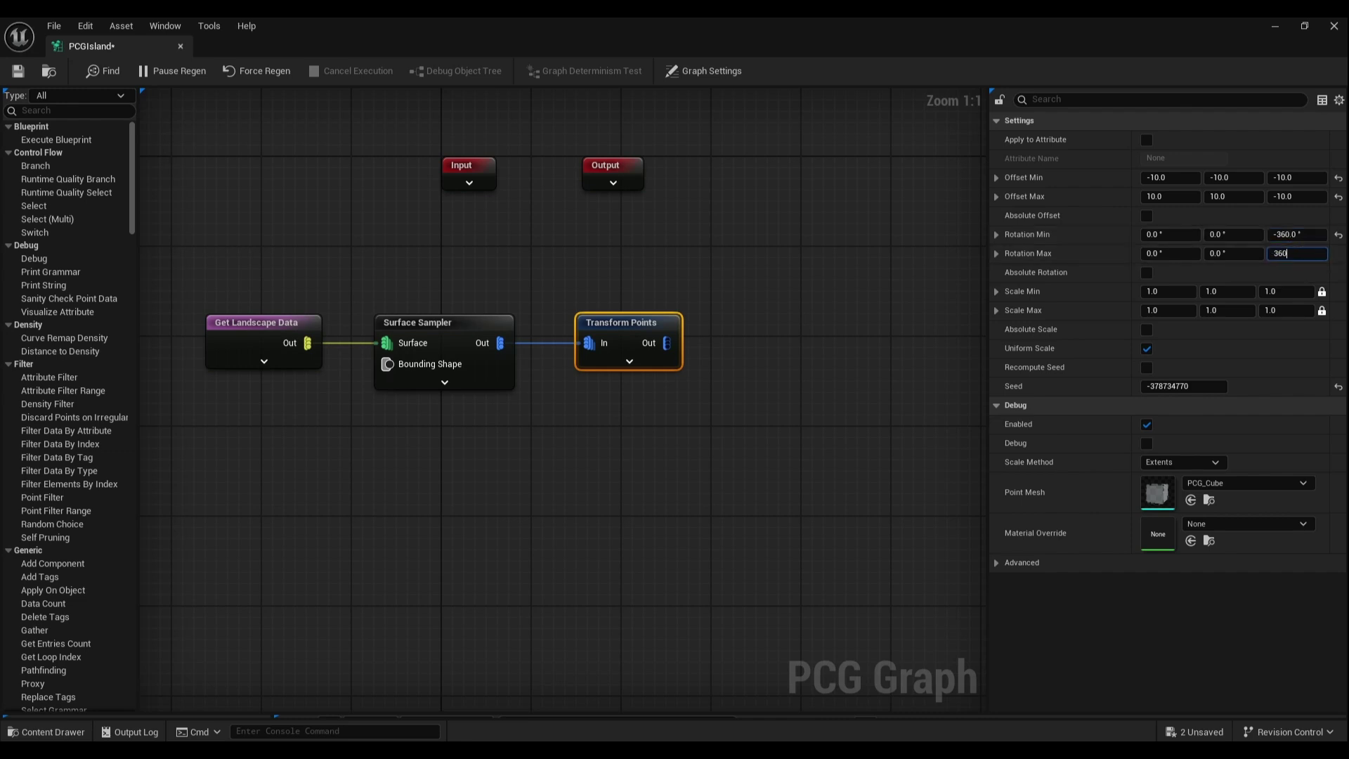
pyautogui.click(18, 71)
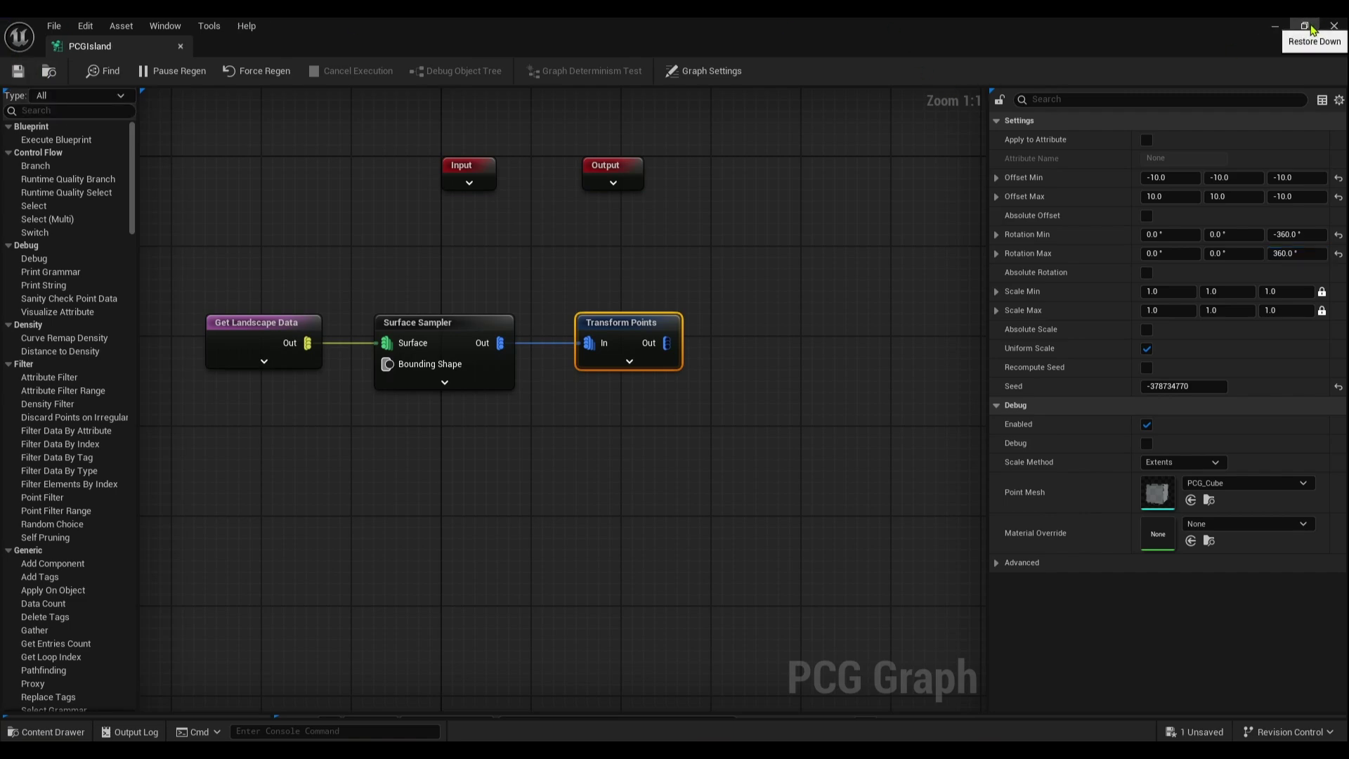
# - Shrink the graph editor to a floating window, enable debug display on Transform Points, and examine the transformed points on the landscape
pyautogui.click(1305, 26)
pyautogui.moveTo(1056, 454); pyautogui.dragTo(821, 416, button='right')
pyautogui.press('d')
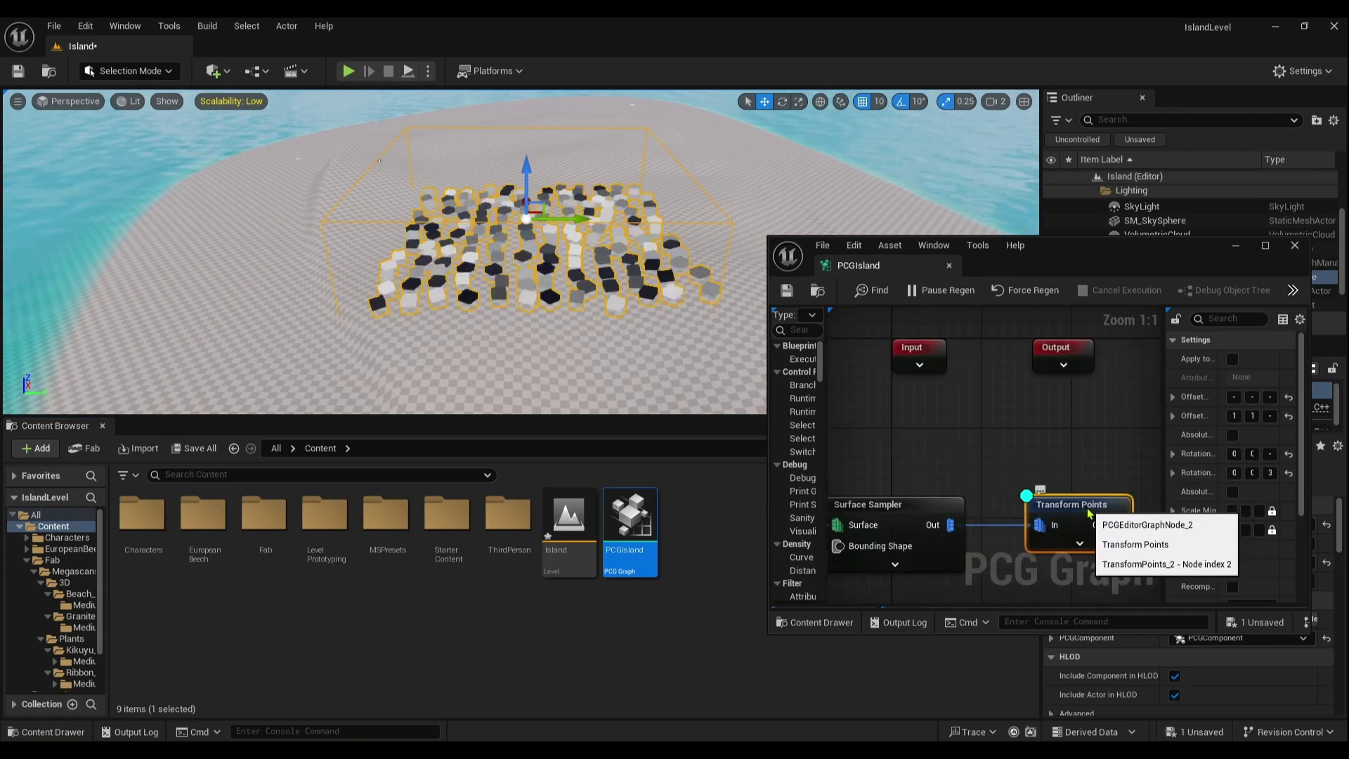
pyautogui.scroll(5, 559, 279)
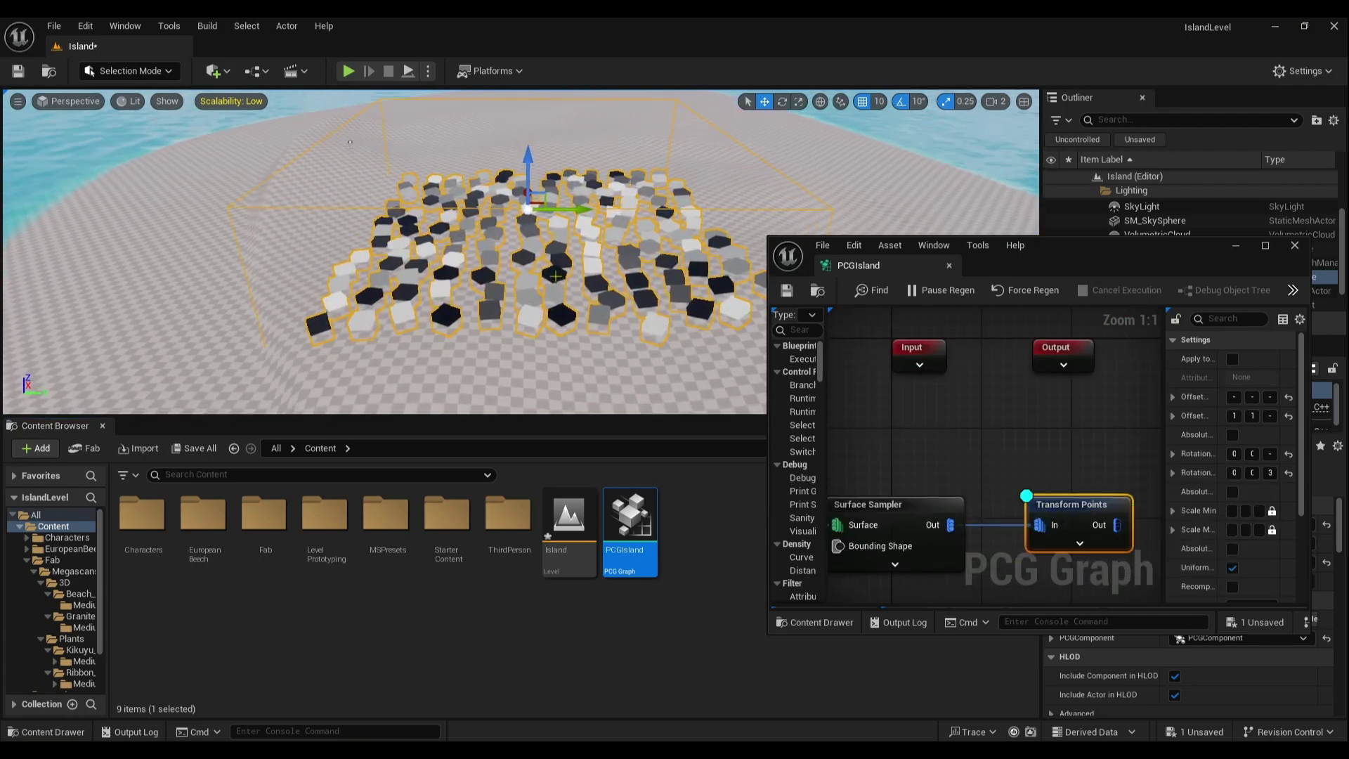
pyautogui.press('w')
pyautogui.moveTo(559, 278)
pyautogui.mouseDown(button='right')
pyautogui.moveTo(636, 235)
pyautogui.moveTo(604, 285)
pyautogui.moveTo(570, 283)
pyautogui.moveTo(567, 264)
pyautogui.moveTo(541, 277)
pyautogui.moveTo(558, 293)
pyautogui.mouseUp(button='right')
pyautogui.press('a')
pyautogui.scroll(-8, 557, 293)
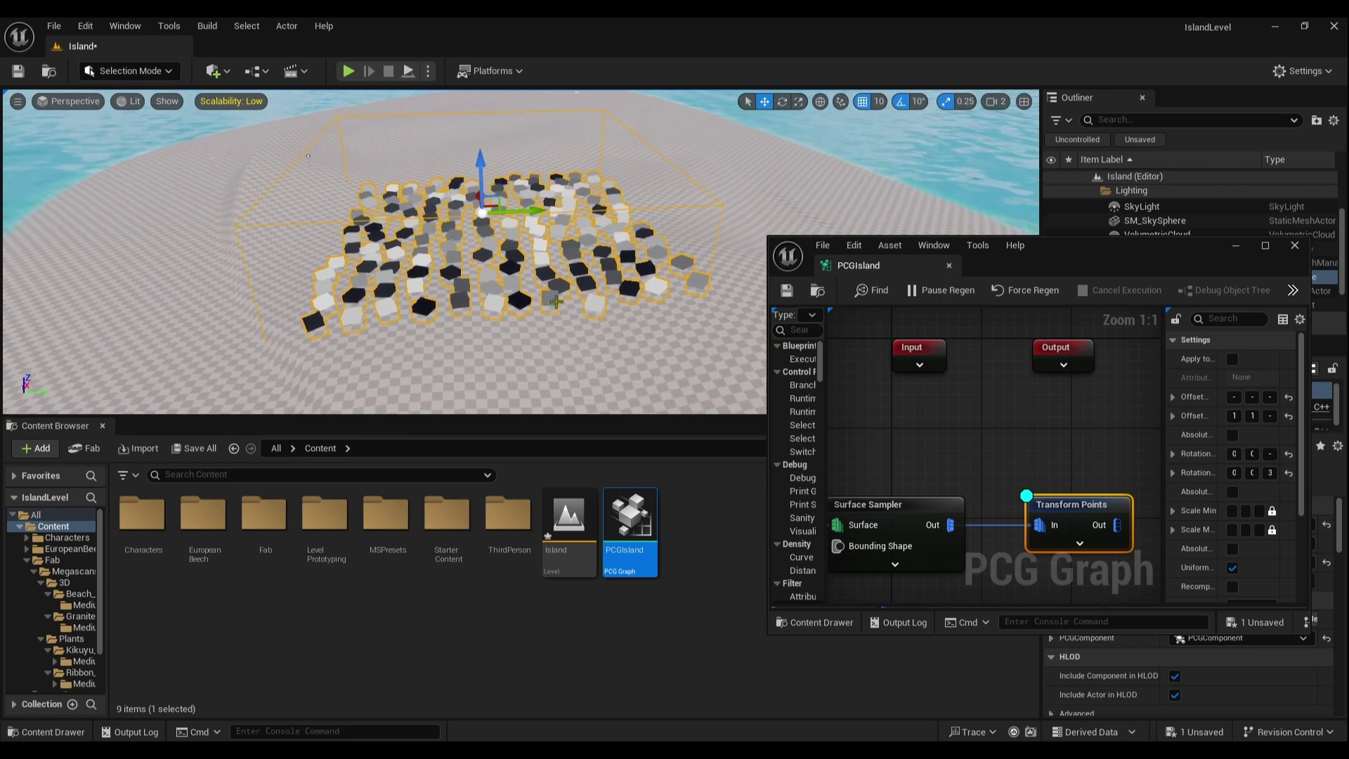
pyautogui.scroll(-4, 552, 303)
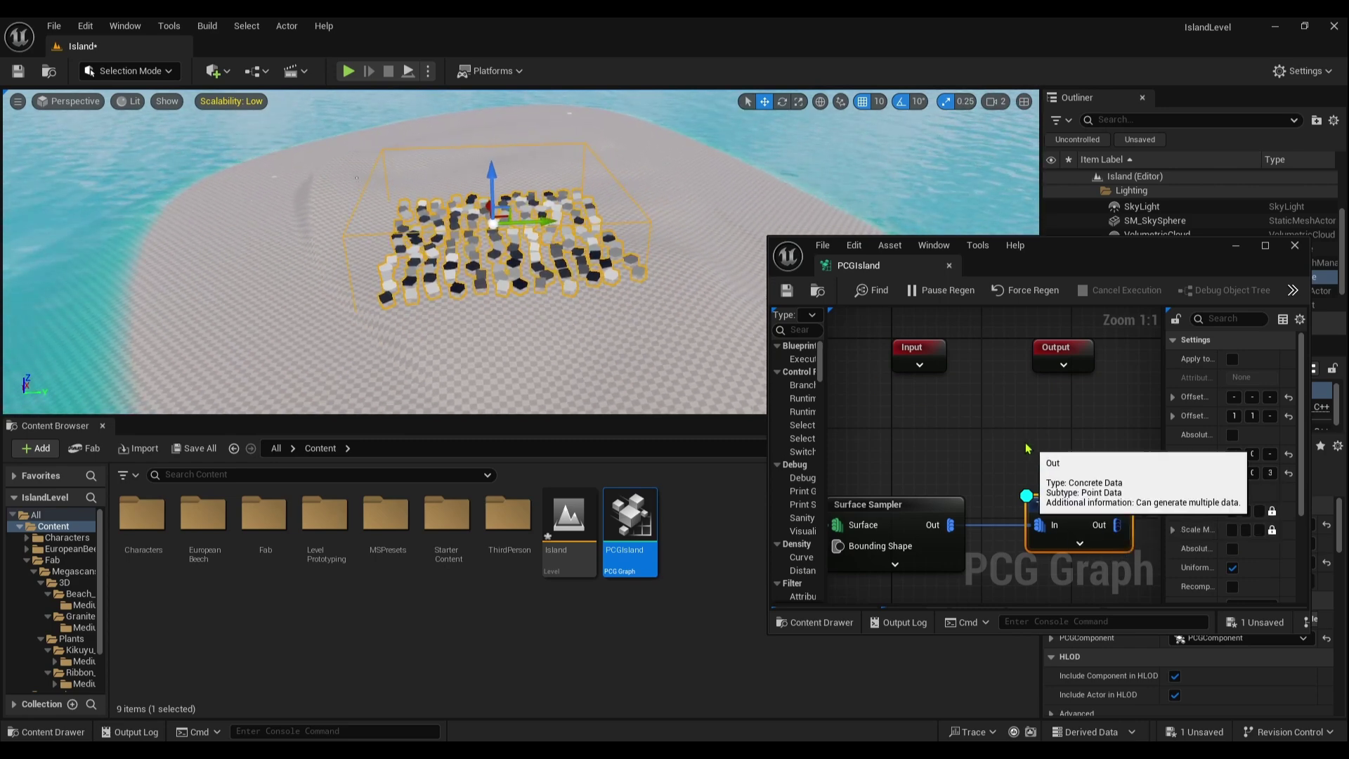
# - Minimize the graph editor and save the unsaved Island level content
pyautogui.click(1235, 246)
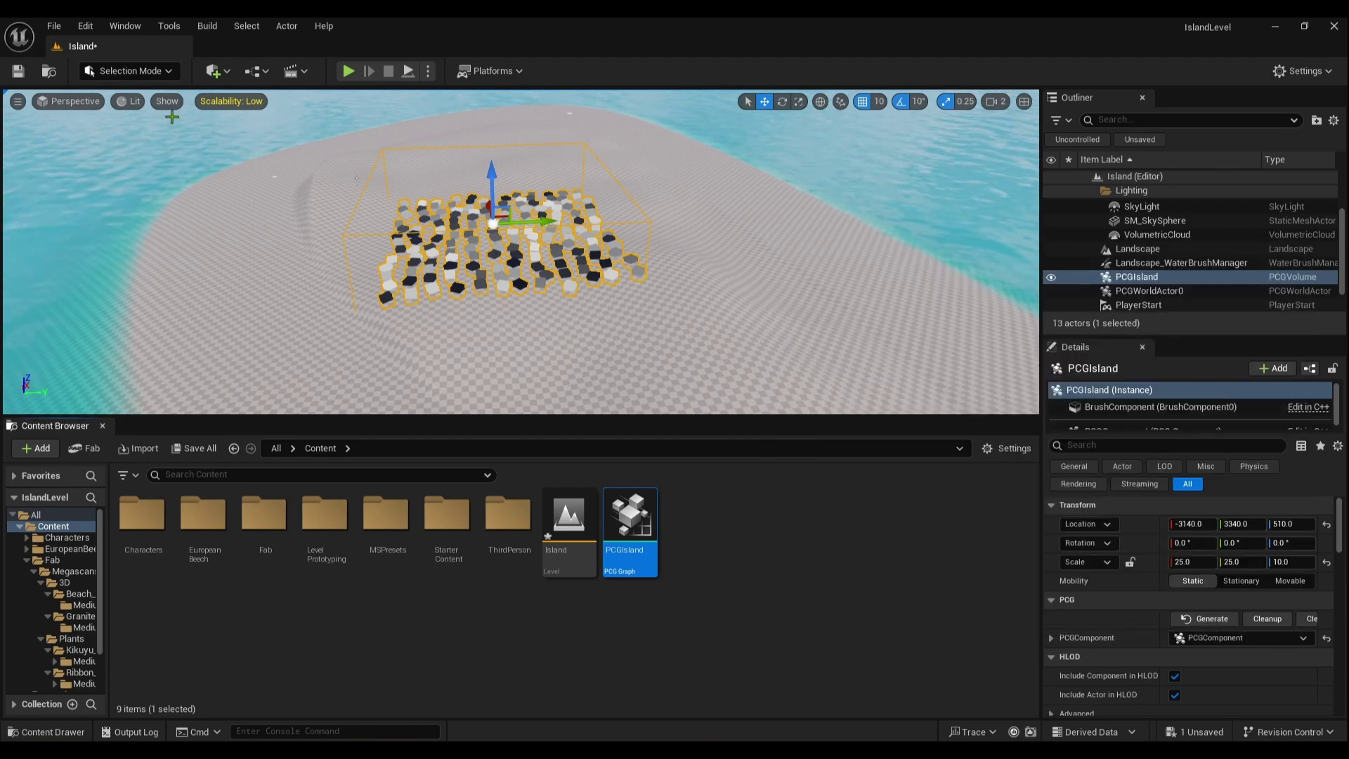
pyautogui.click(202, 448)
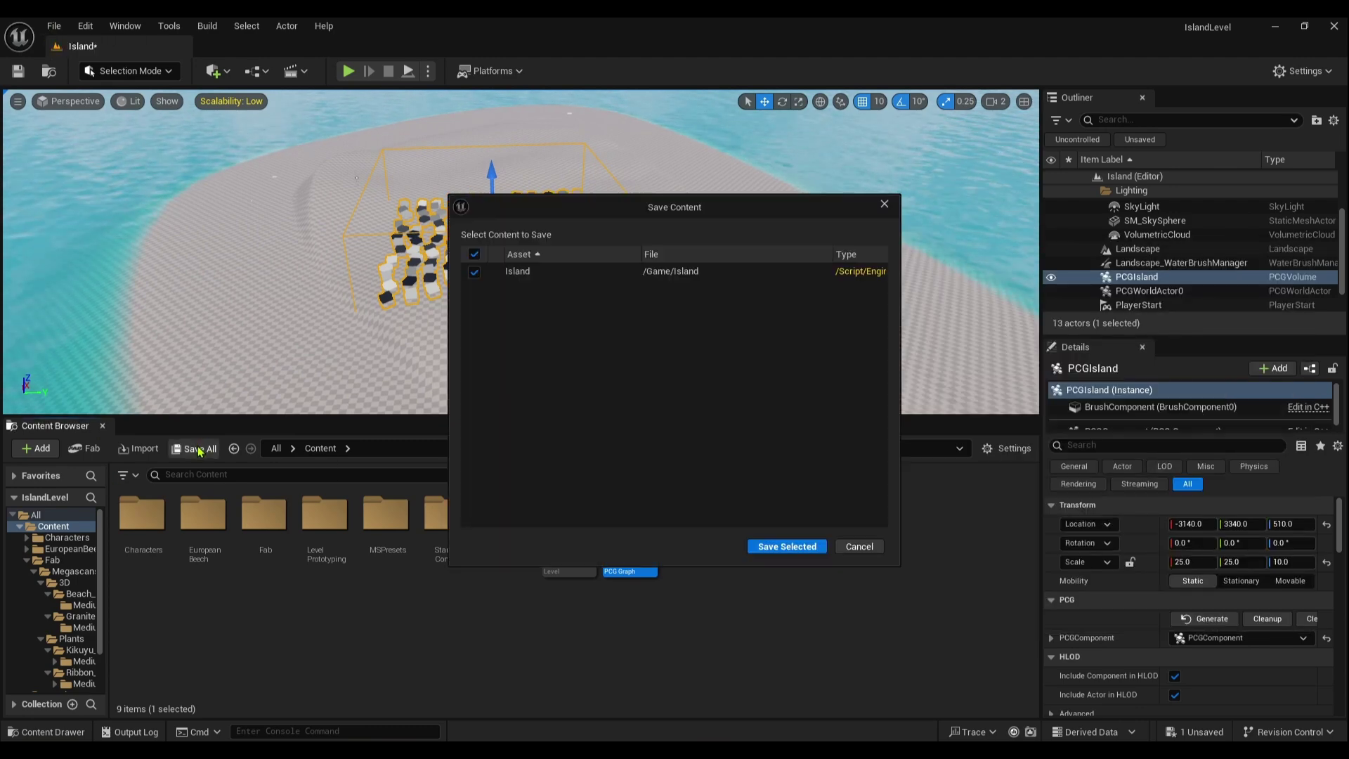
pyautogui.click(798, 549)
# - Lock the scale proportions of the PCGIsland volume and set its X scale to 60 so it covers more of the island
pyautogui.moveTo(639, 359); pyautogui.dragTo(545, 400, button='right')
pyautogui.moveTo(581, 310); pyautogui.dragTo(674, 348, button='right')
pyautogui.scroll(-2, 606, 316)
pyautogui.scroll(-5, 602, 298)
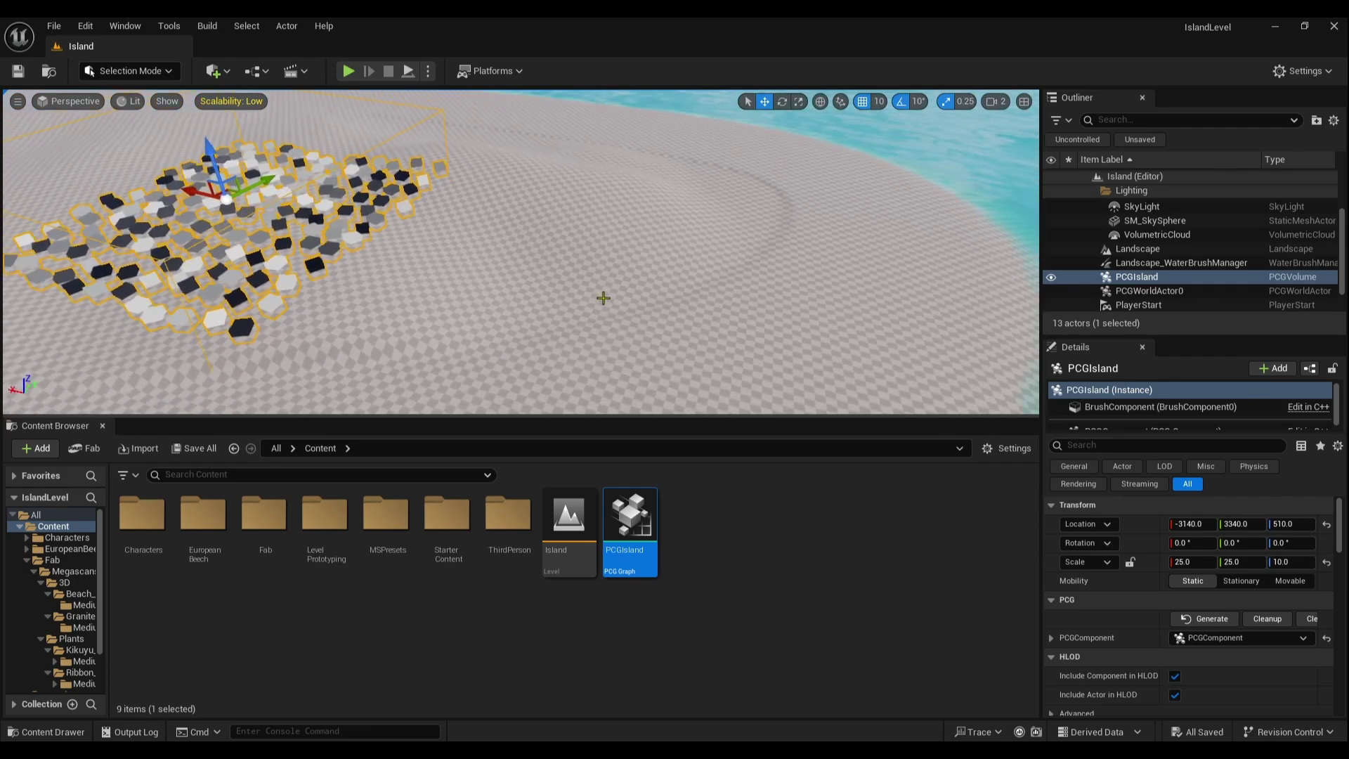
pyautogui.scroll(-3, 533, 307)
pyautogui.moveTo(532, 307); pyautogui.dragTo(466, 306, button='right')
pyautogui.scroll(-5, 544, 283)
pyautogui.moveTo(542, 283); pyautogui.dragTo(545, 253, button='right')
pyautogui.moveTo(535, 339); pyautogui.dragTo(529, 319, button='right')
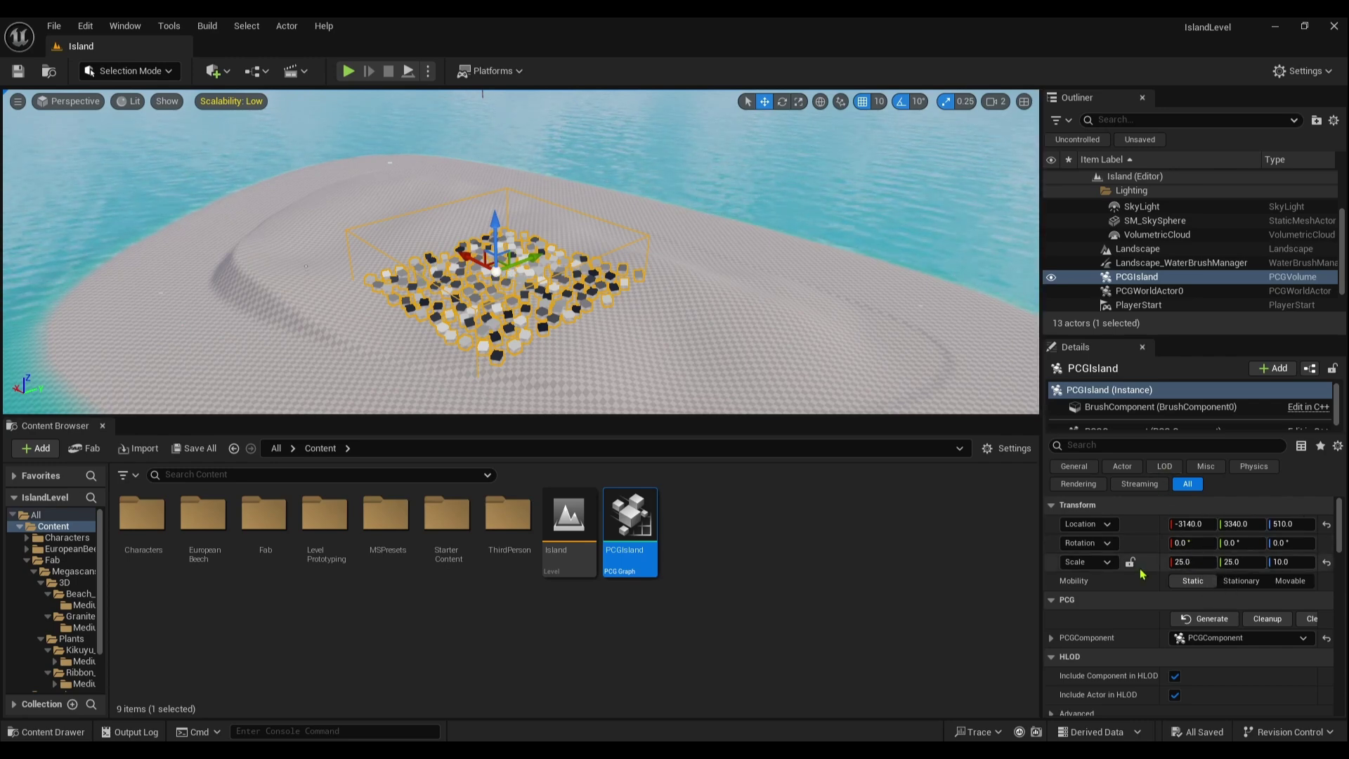
pyautogui.click(1131, 563)
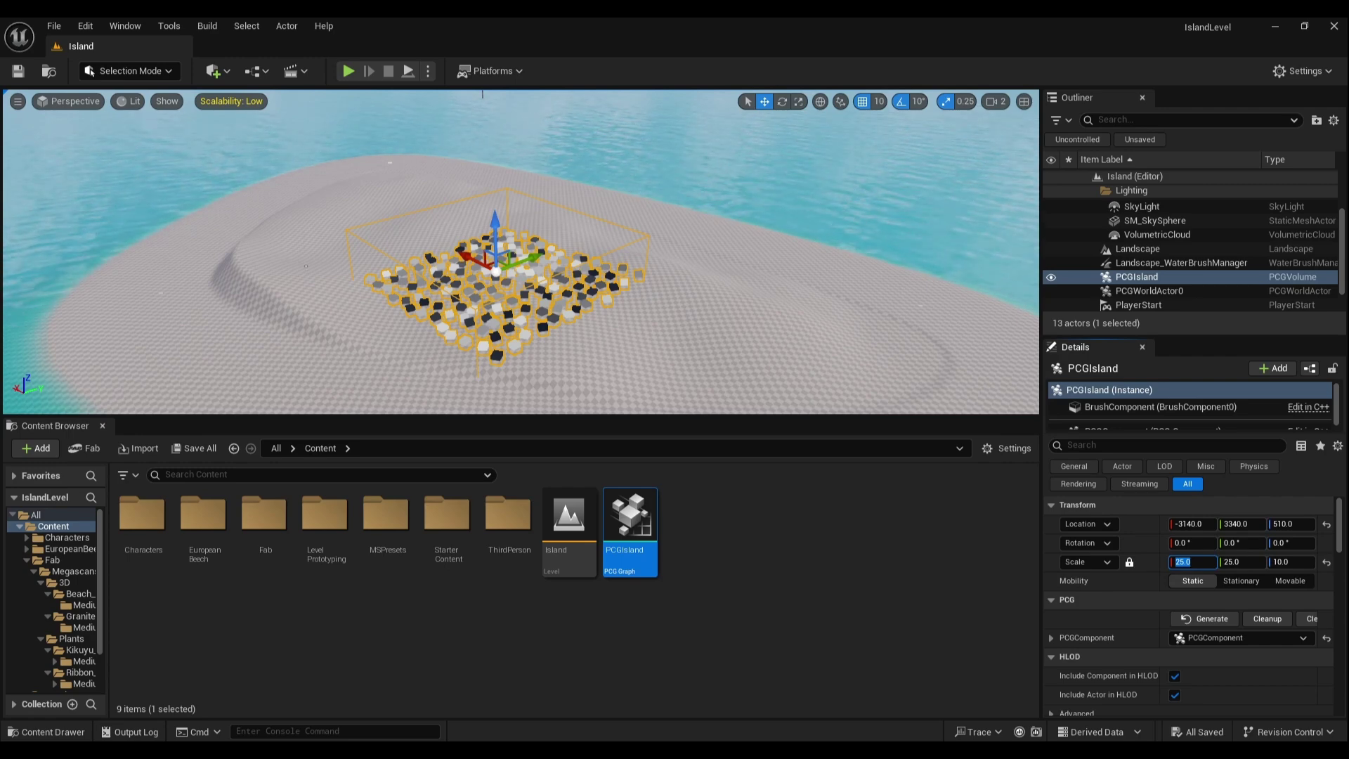
pyautogui.write('6')
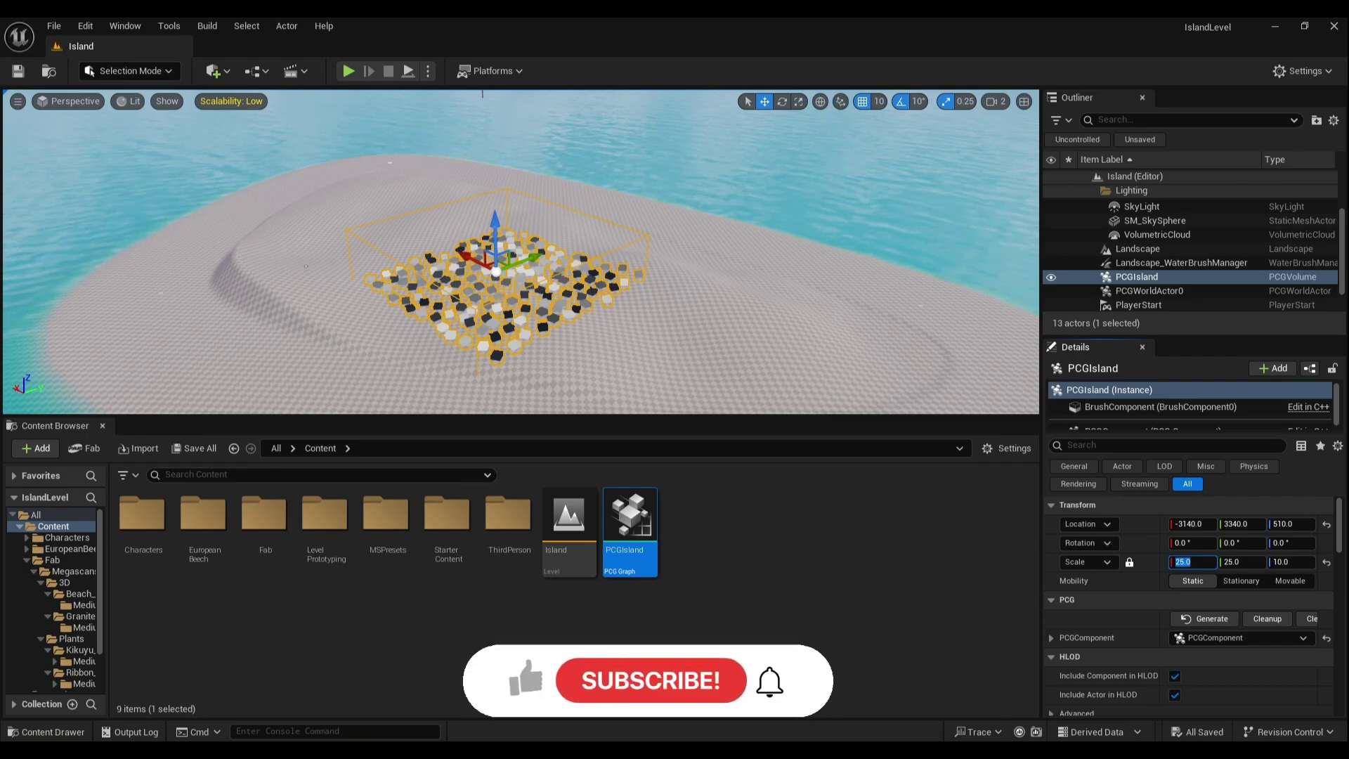
pyautogui.write('0')
pyautogui.press('Return')
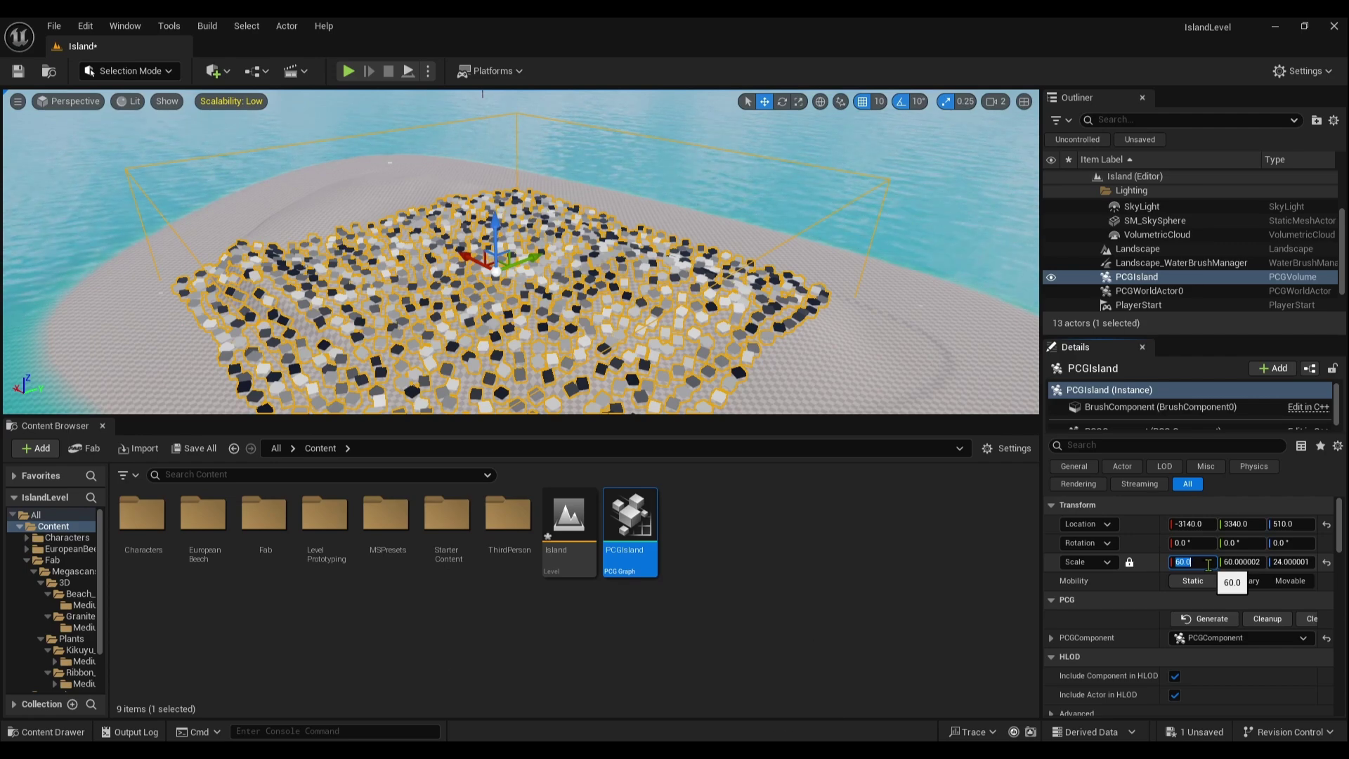
# - Rotate the PCGIsland volume to -20° about Z and move it along the Y axis to 4500
pyautogui.moveTo(583, 305); pyautogui.dragTo(527, 330, button='right')
pyautogui.press('e')
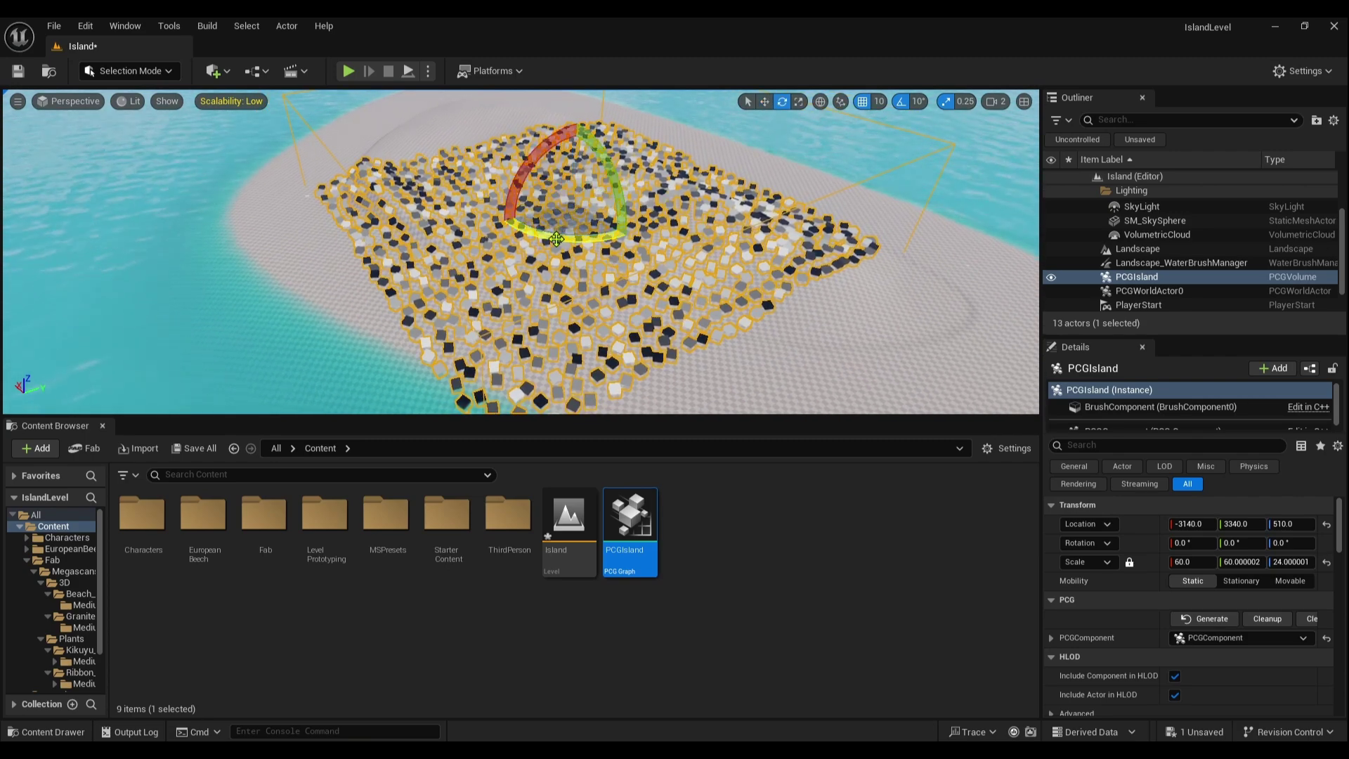
pyautogui.moveTo(560, 241); pyautogui.dragTo(592, 245)
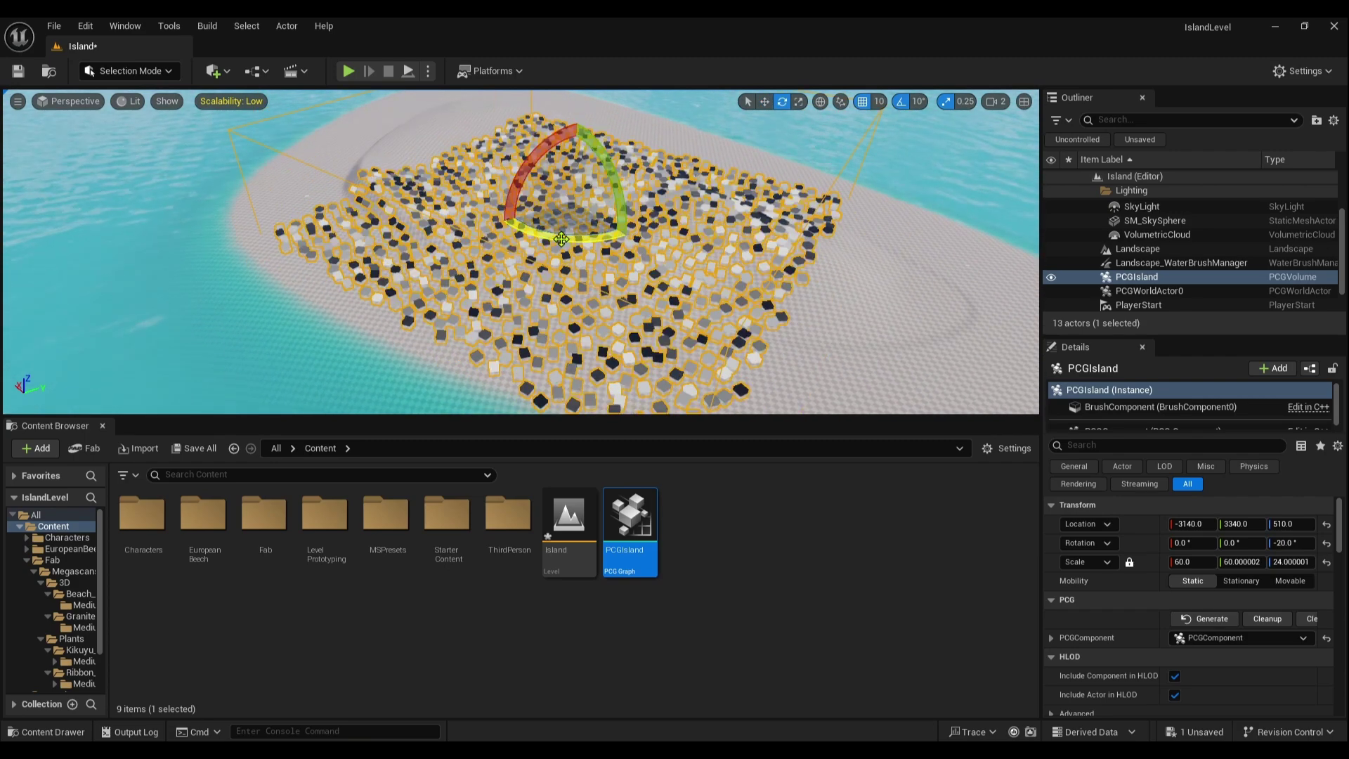
pyautogui.press('w')
pyautogui.moveTo(600, 190); pyautogui.dragTo(636, 169)
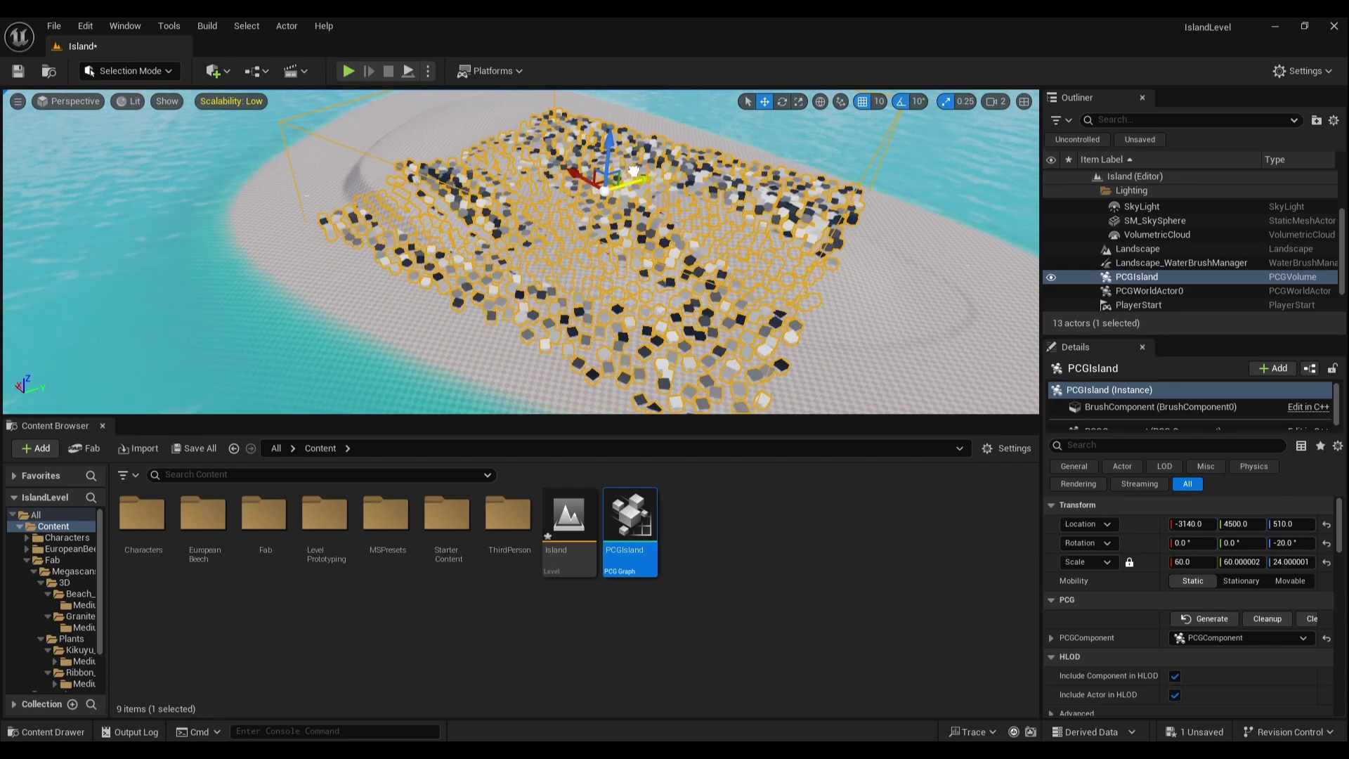
# - Set the X scale of the PCGIsland volume to 55 with locked proportions and save the level
pyautogui.moveTo(636, 170); pyautogui.dragTo(668, 171, button='right')
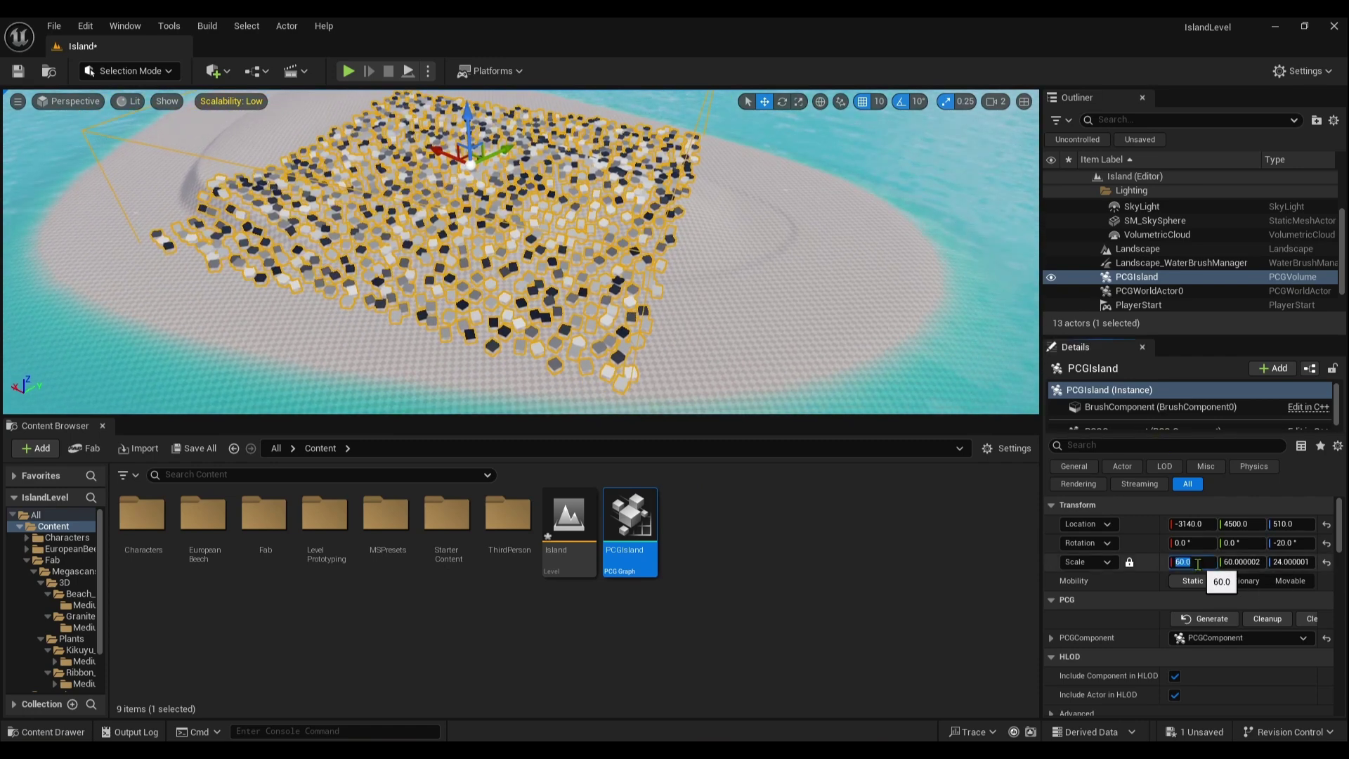
pyautogui.press('Return')
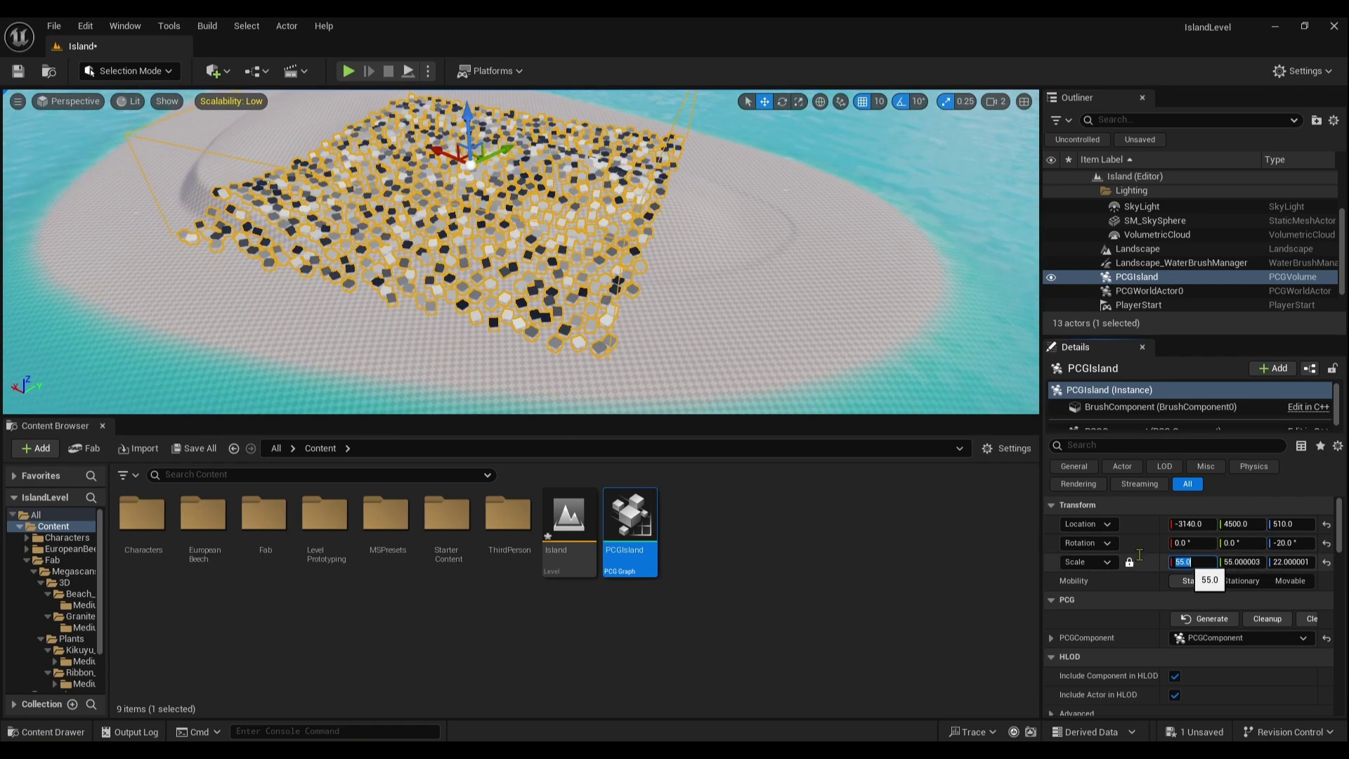
pyautogui.moveTo(684, 335)
pyautogui.mouseDown(button='right')
pyautogui.moveTo(659, 309)
pyautogui.moveTo(687, 353)
pyautogui.mouseUp(button='right')
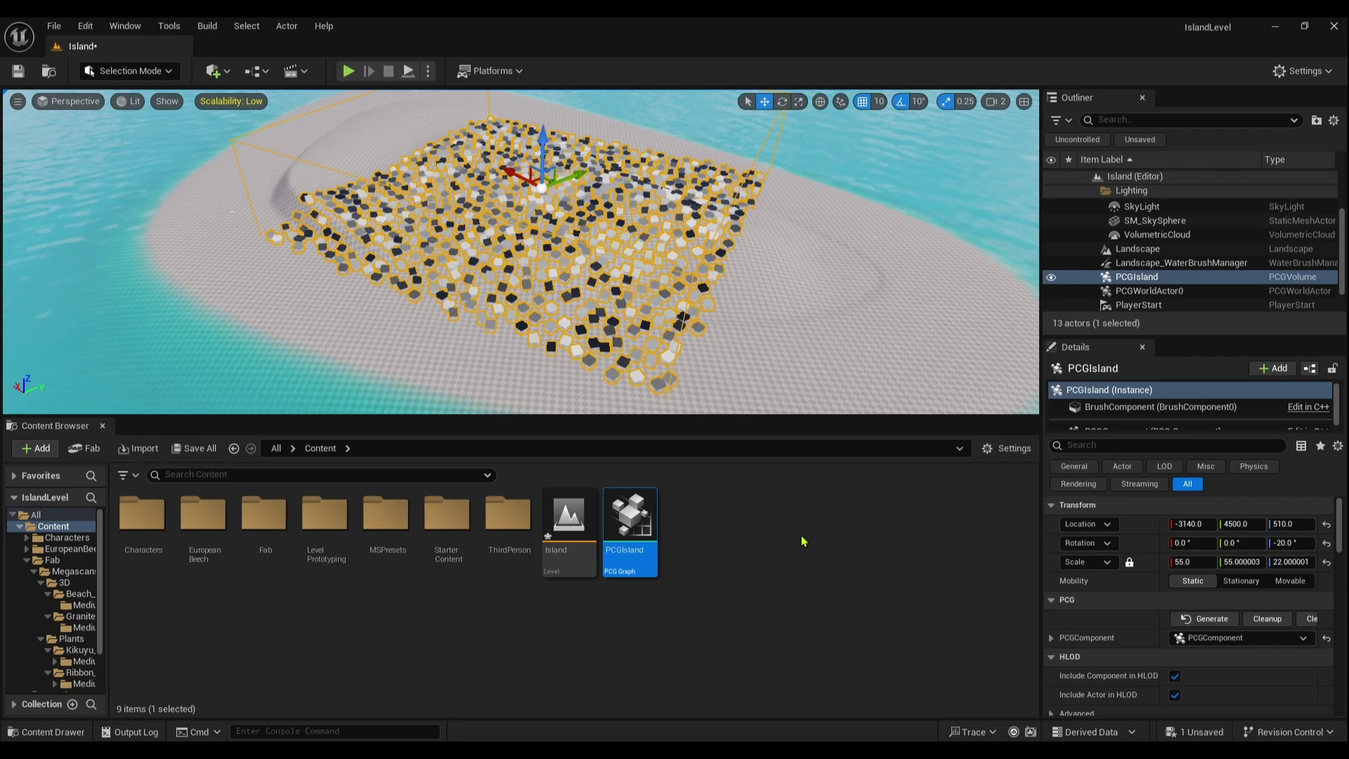
pyautogui.hotkey('ctrl', 's')
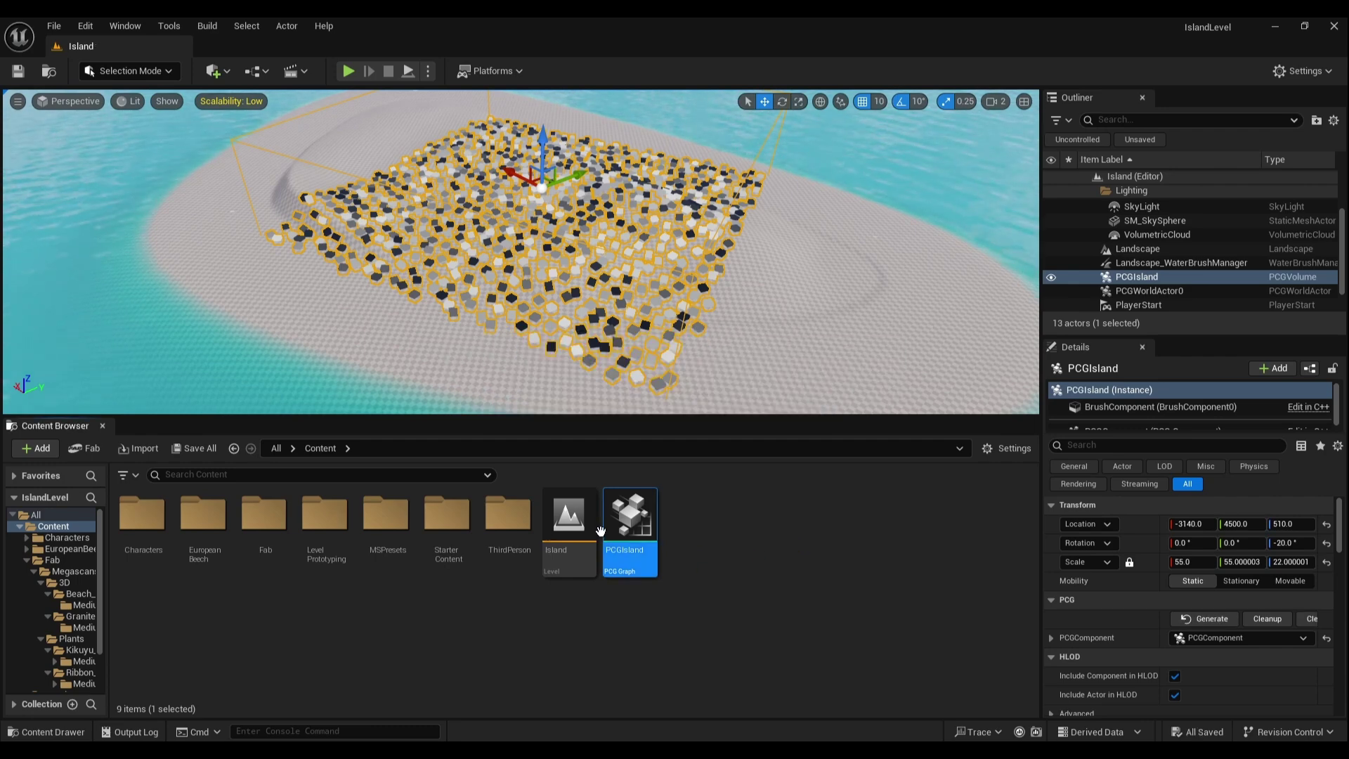
# - In the maximized PCGIsland graph, connect Transform Points to a new Static Mesh Spawner node aligned beside it, and disable debug display on Transform Points
pyautogui.doubleClick(620, 523)
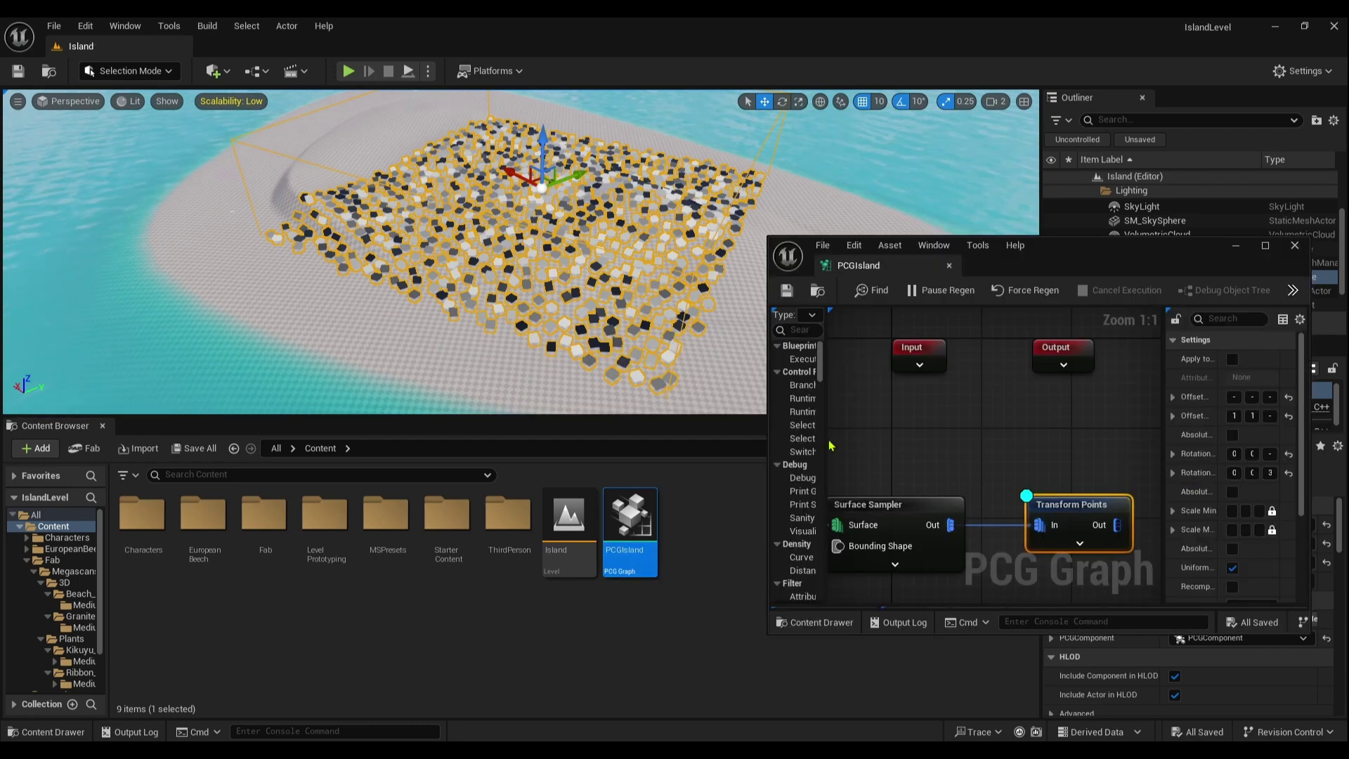
pyautogui.click(1264, 246)
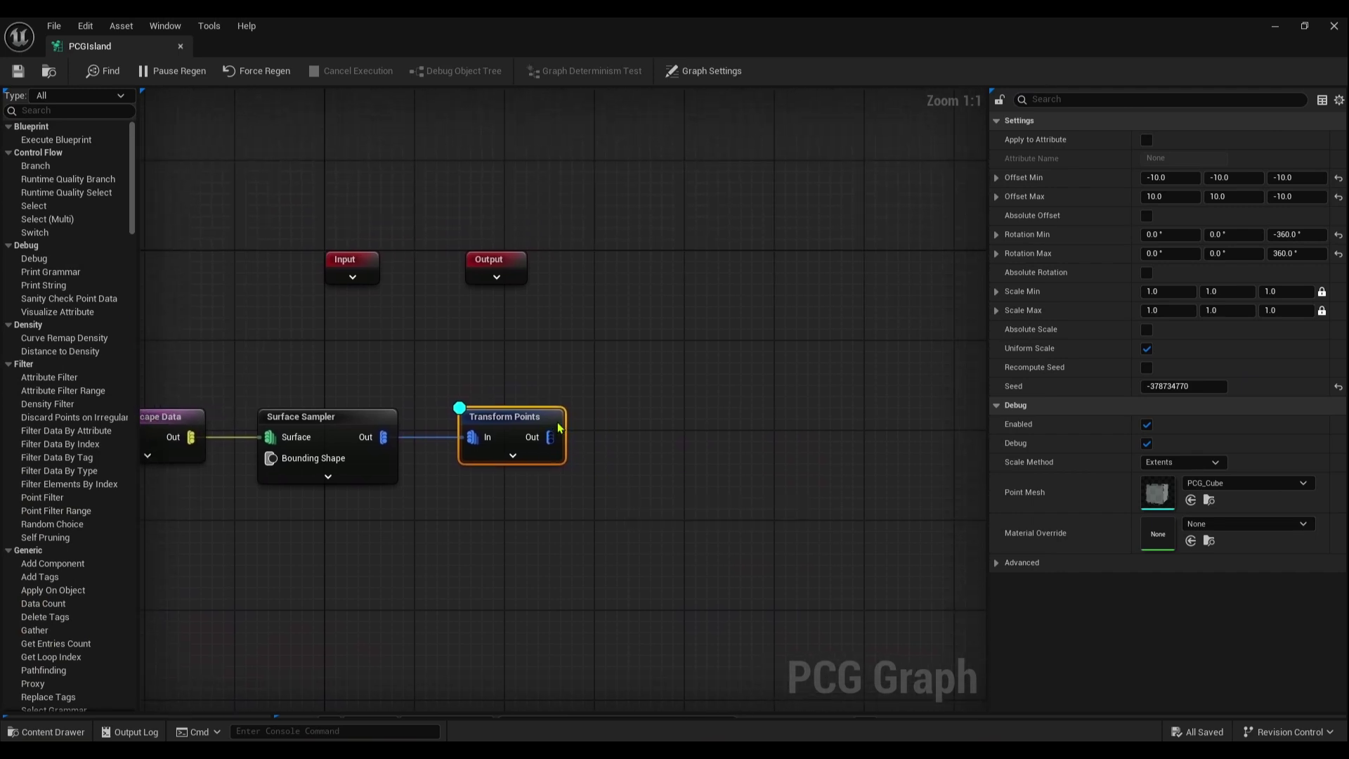
pyautogui.moveTo(495, 432); pyautogui.dragTo(739, 443)
pyautogui.write('static mesh spawn')
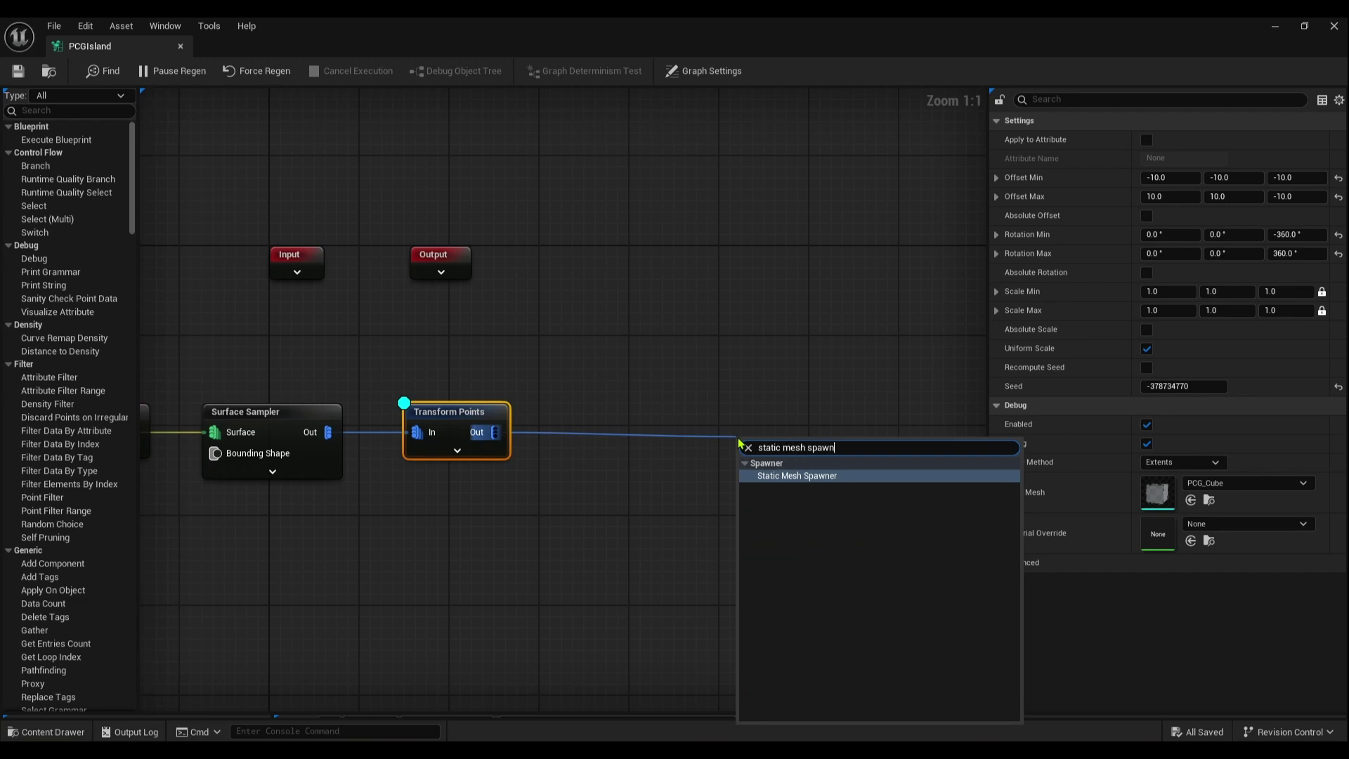
pyautogui.press('Return')
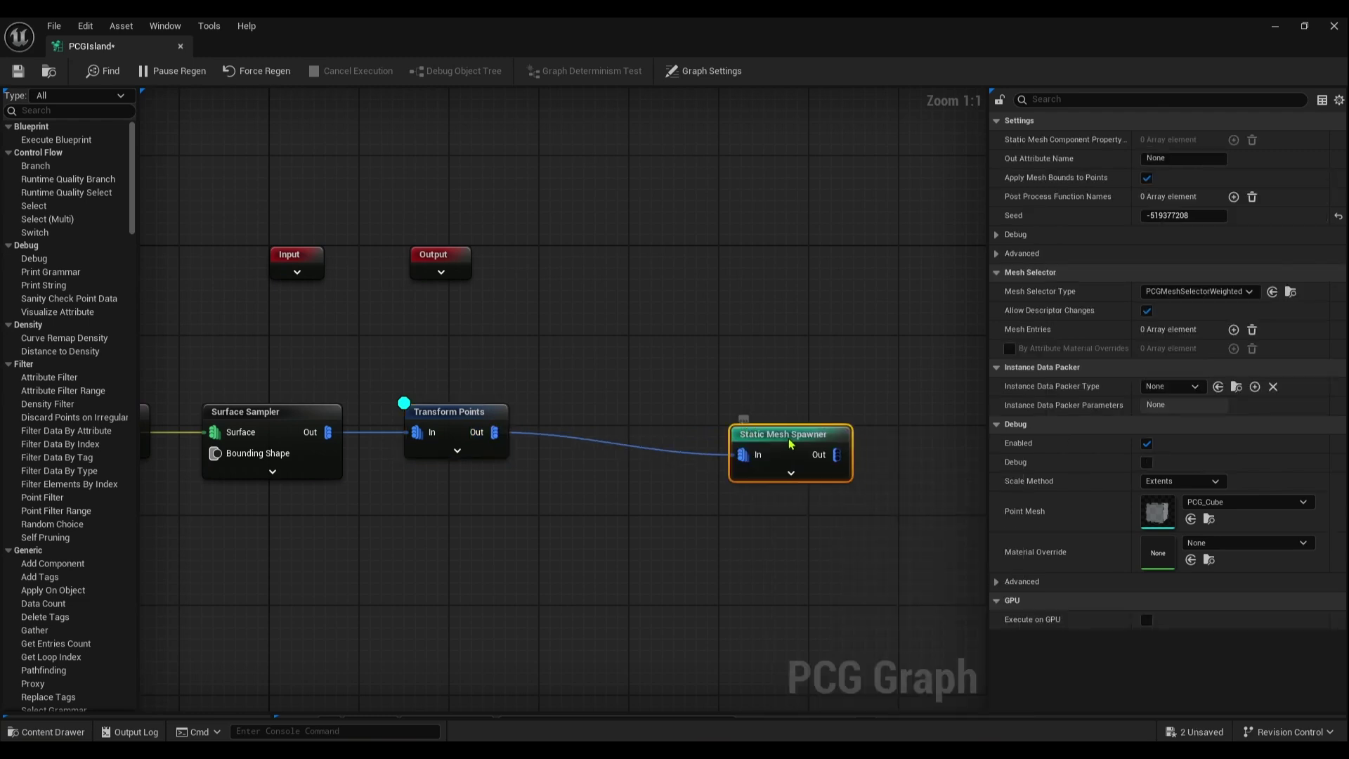
pyautogui.moveTo(789, 444); pyautogui.dragTo(766, 427)
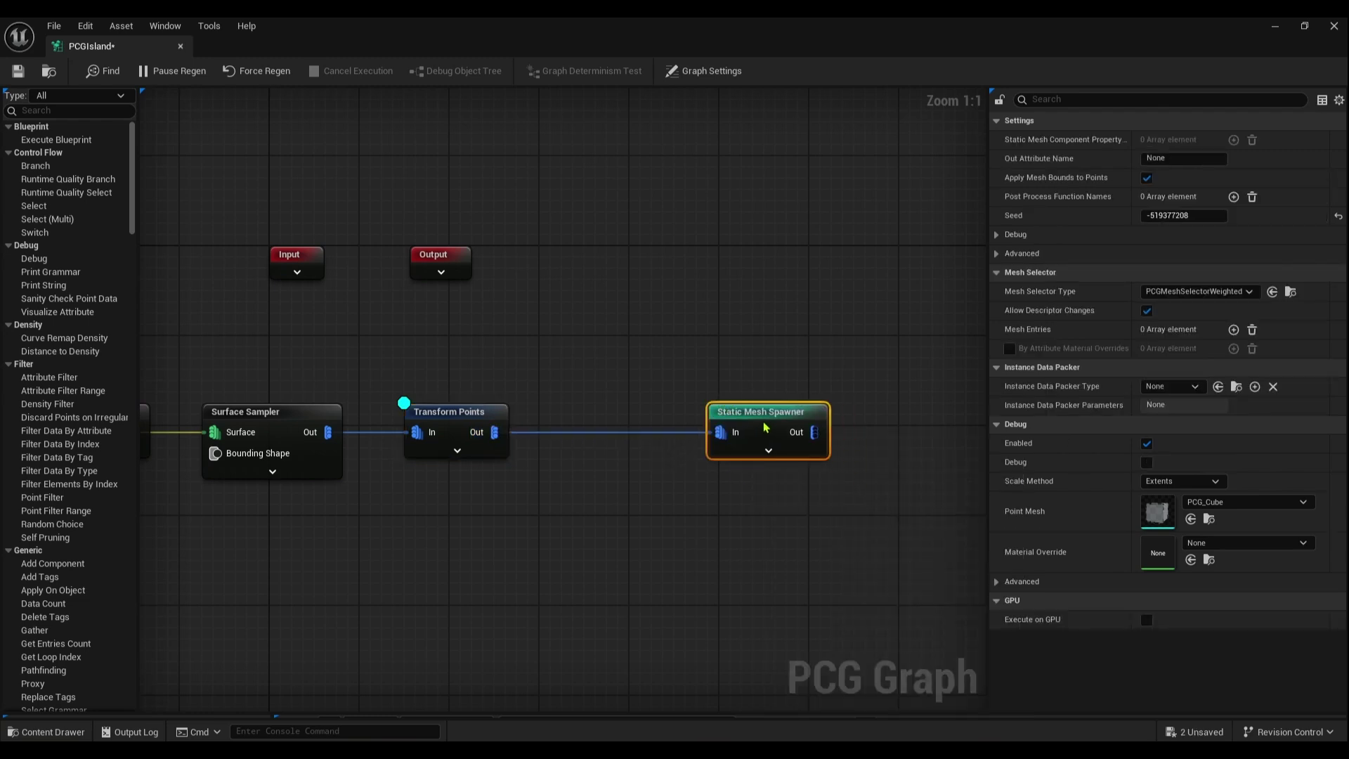
pyautogui.click(448, 414)
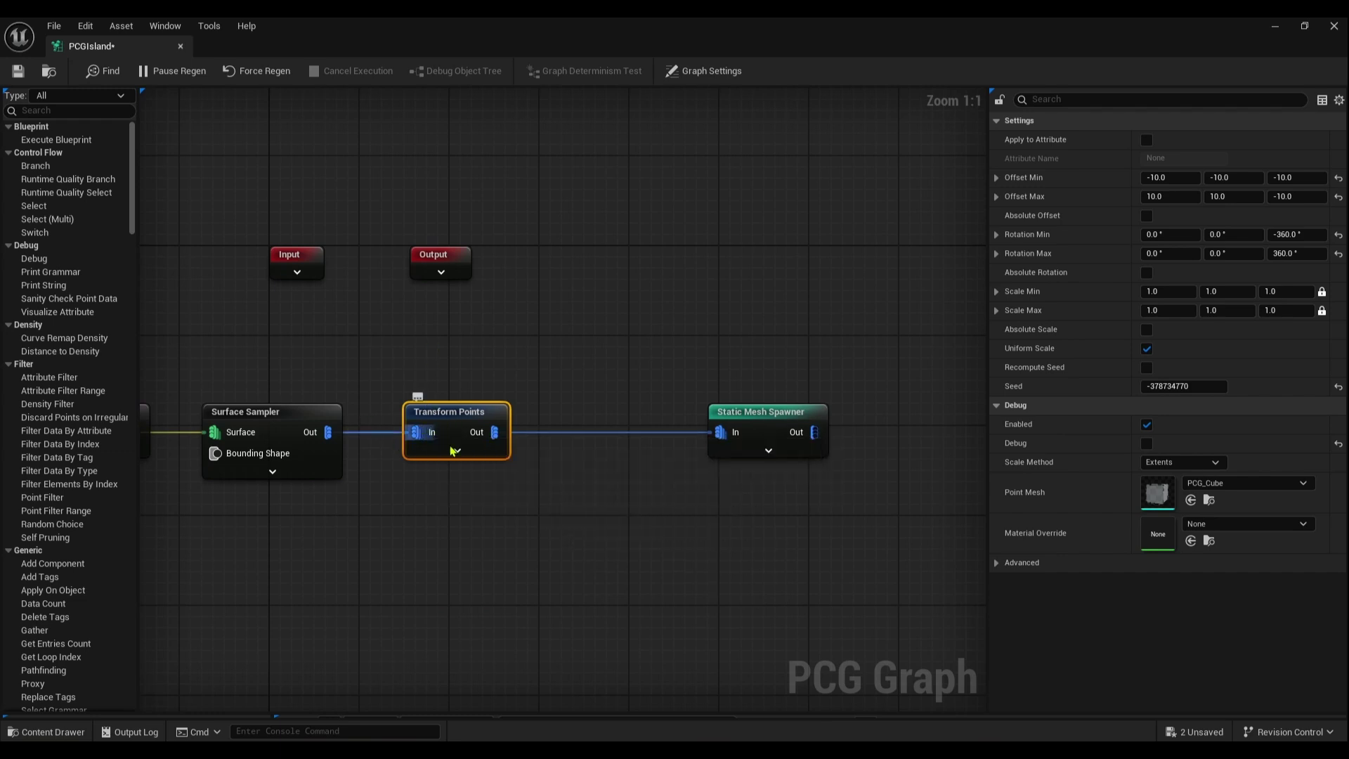
pyautogui.moveTo(747, 518); pyautogui.dragTo(680, 510, button='right')
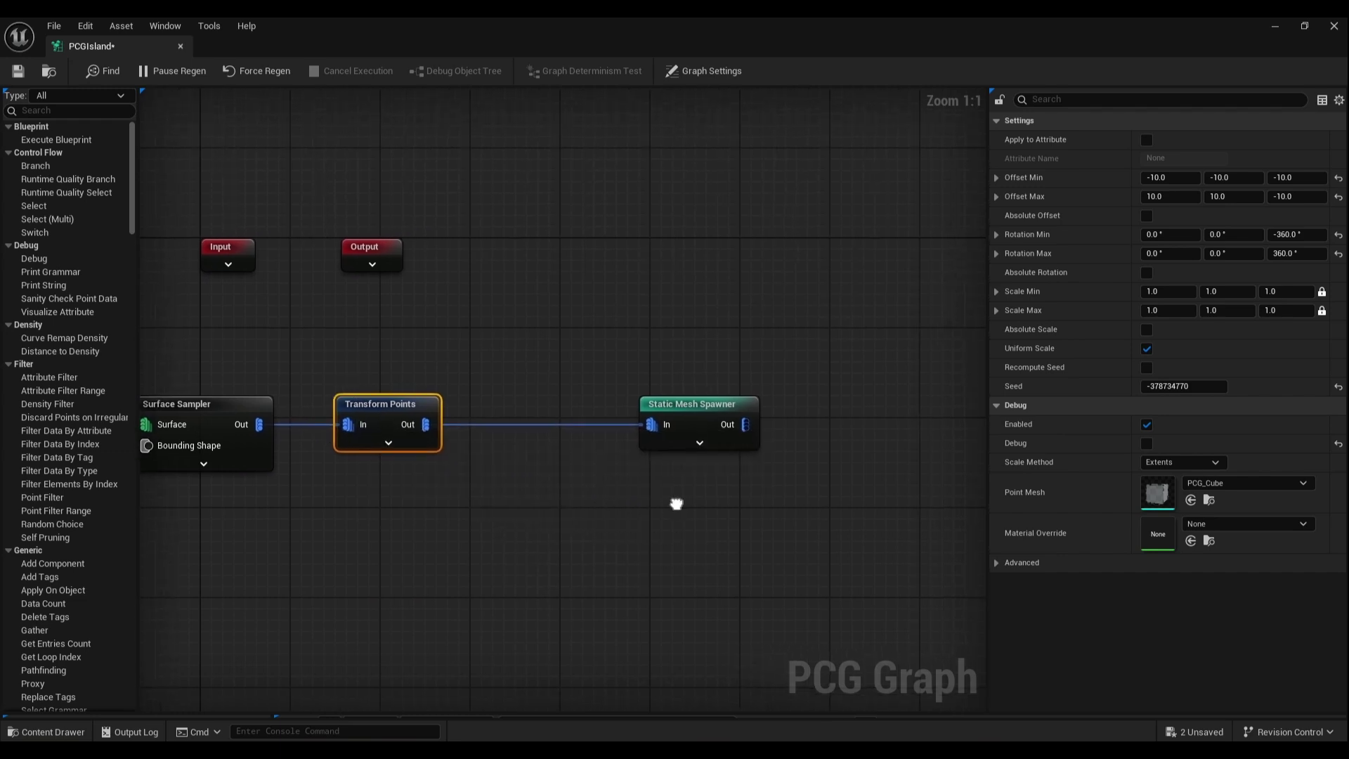
# - Add four mesh entries to the Static Mesh Spawner node
pyautogui.click(692, 411)
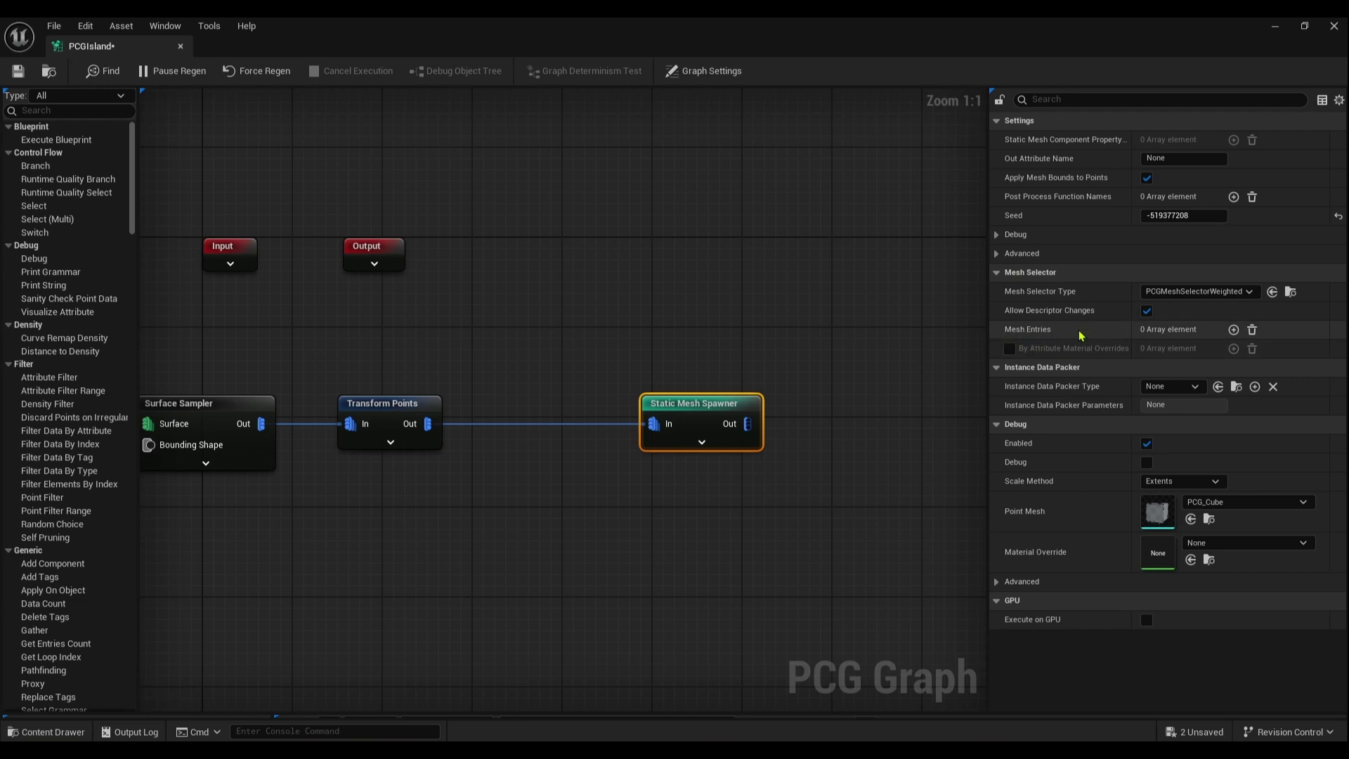
pyautogui.click(1234, 331)
pyautogui.click(1234, 332)
pyautogui.click(1234, 331)
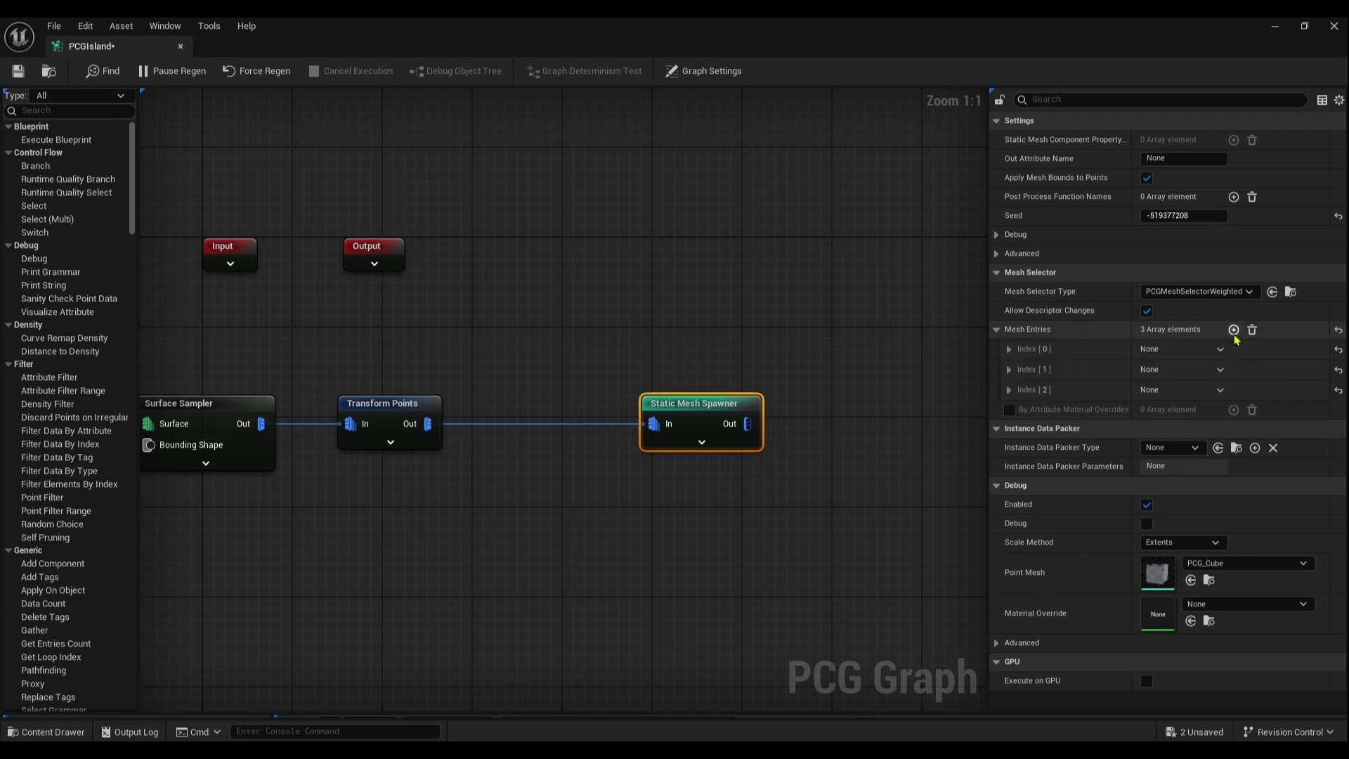
pyautogui.click(1234, 330)
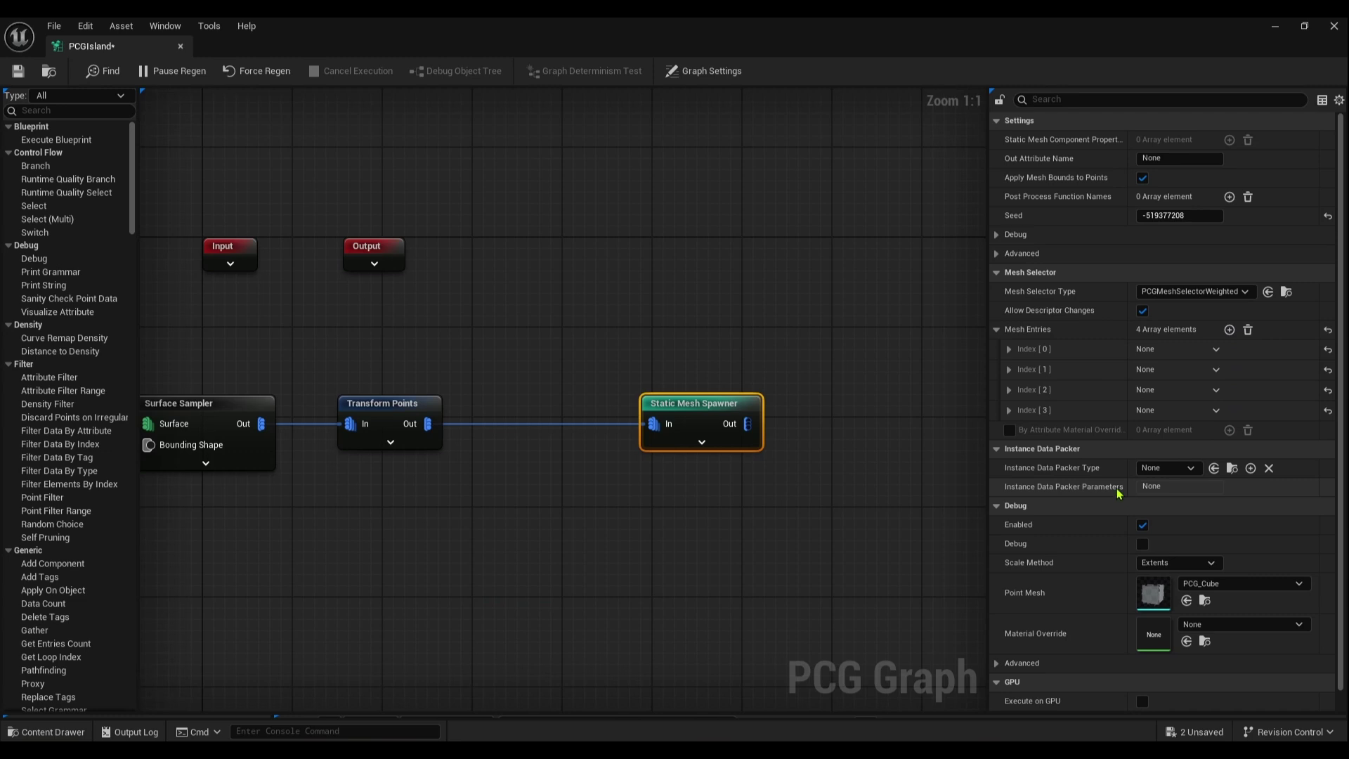
# - Assign SM_EuropeanBeech_Field_01_PP from EuropeanBeech/Geometry/PivotPainter as the static mesh of mesh entry Index 0
pyautogui.click(1009, 349)
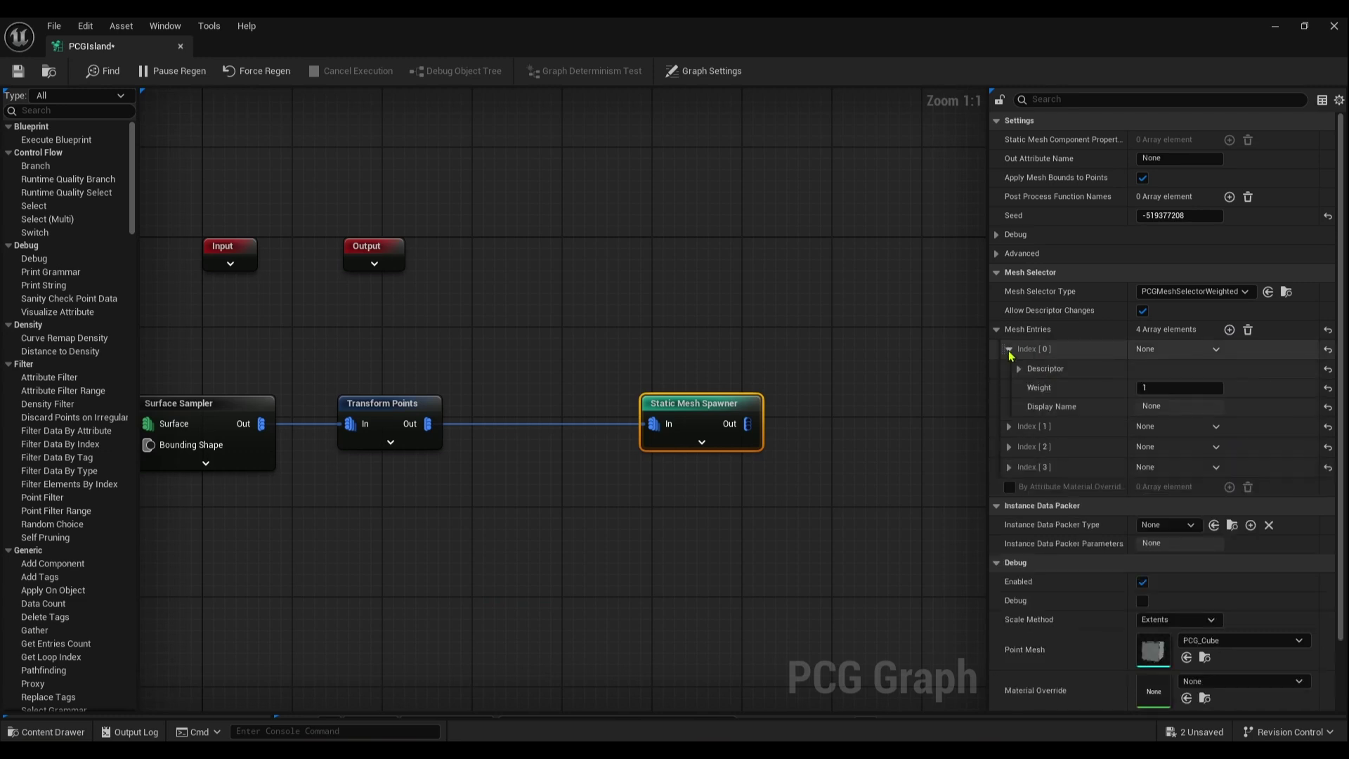
pyautogui.click(1018, 369)
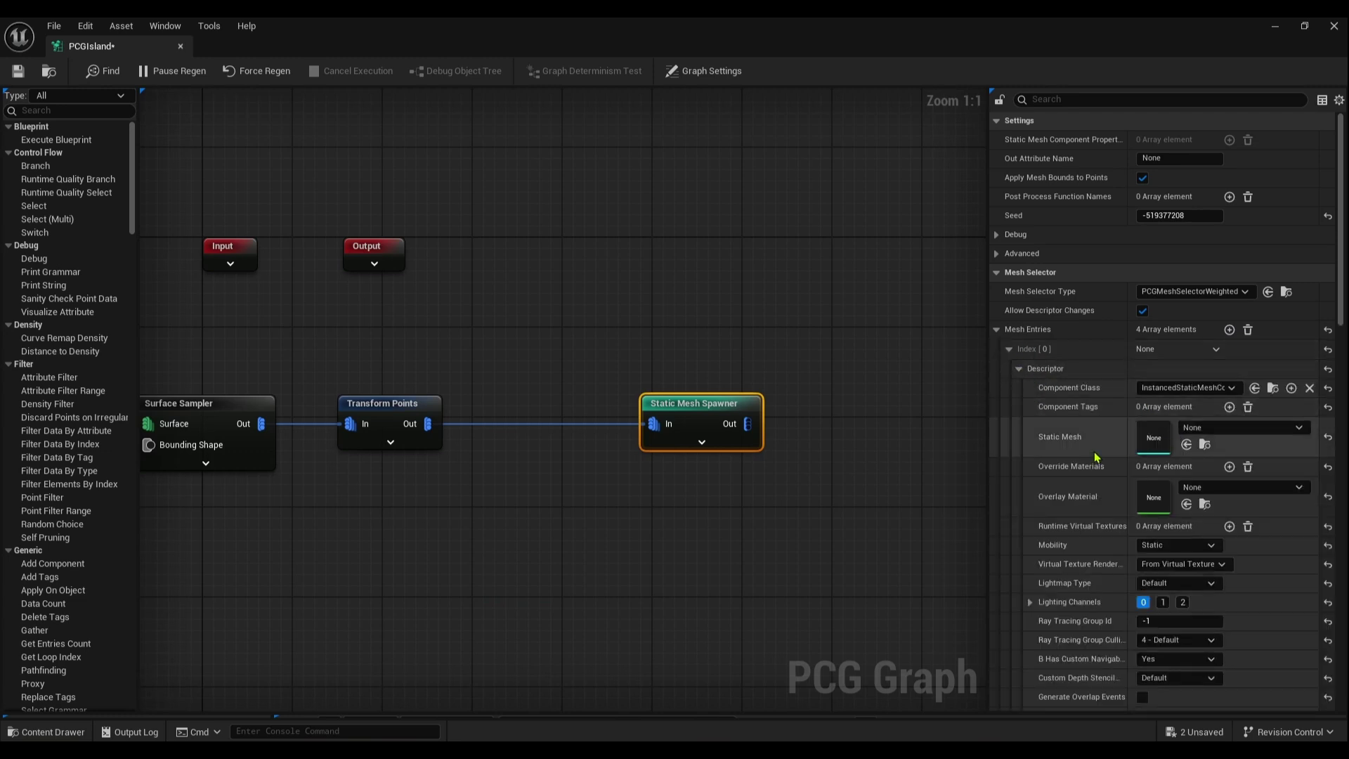
pyautogui.scroll(-3, 1197, 448)
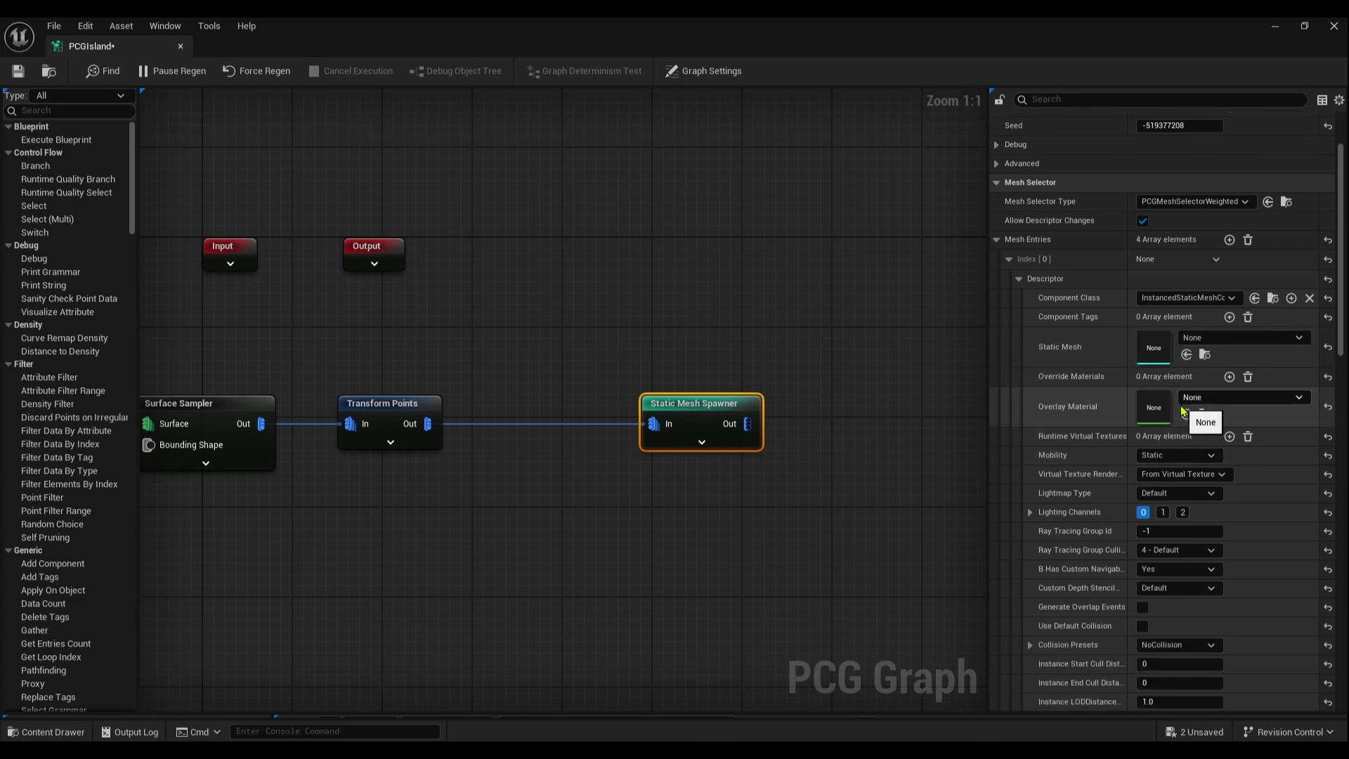
pyautogui.hotkey('ctrl', 'space')
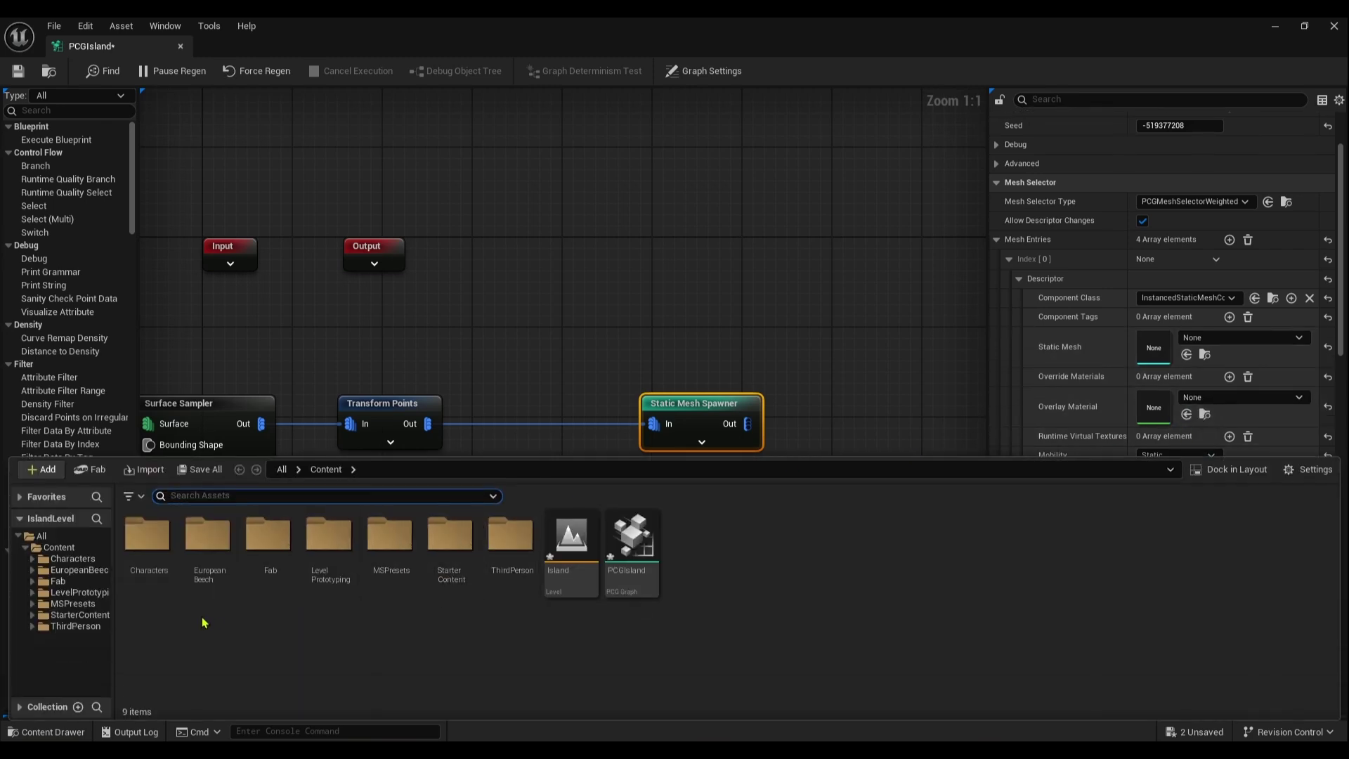
pyautogui.click(70, 570)
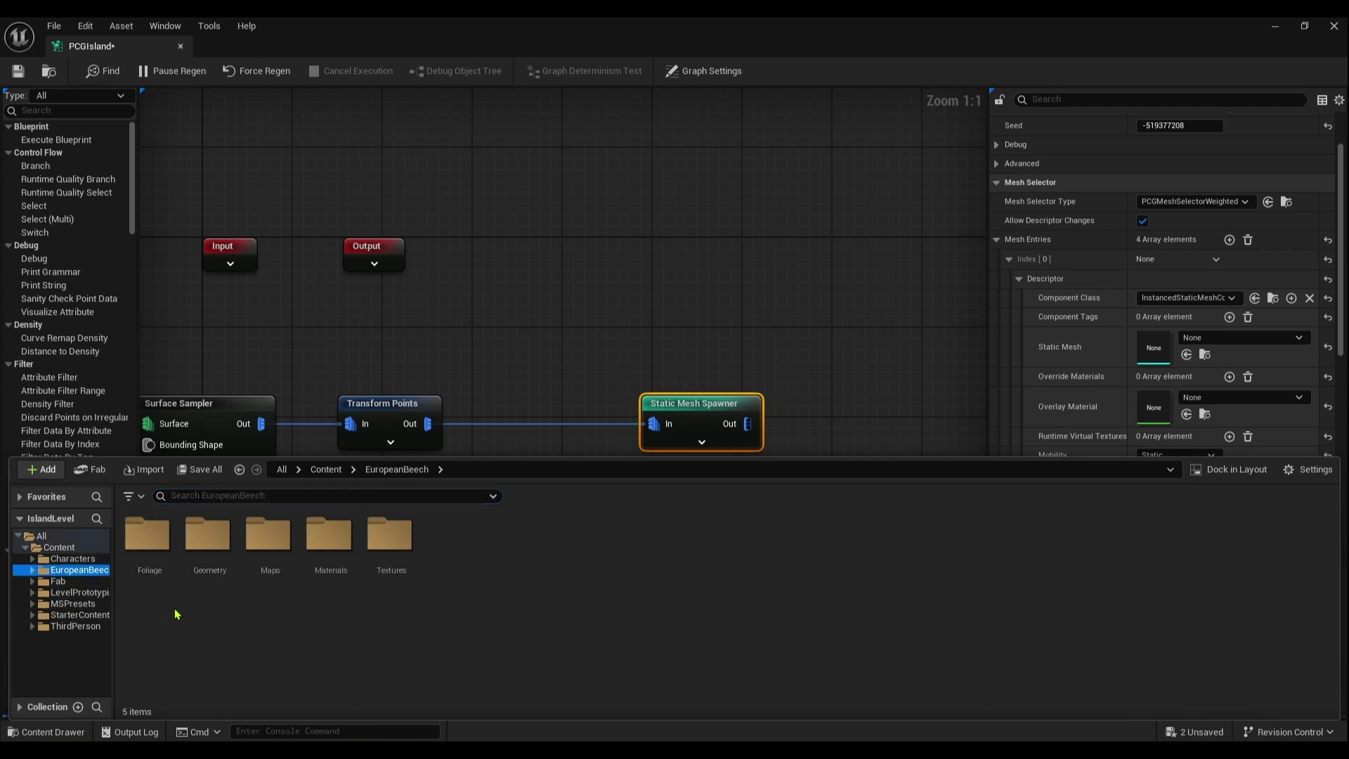
pyautogui.doubleClick(208, 537)
pyautogui.click(147, 552)
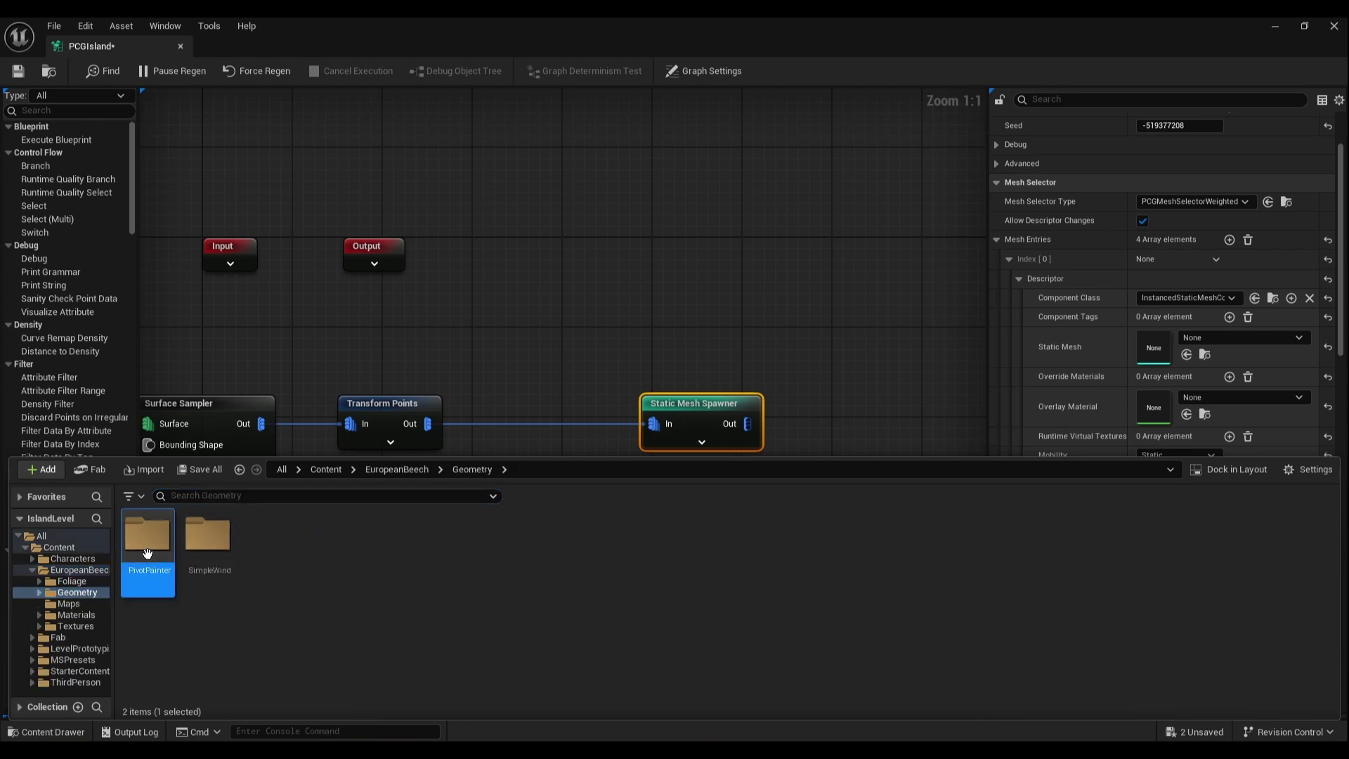
pyautogui.doubleClick(147, 541)
pyautogui.moveTo(148, 541); pyautogui.dragTo(1171, 350)
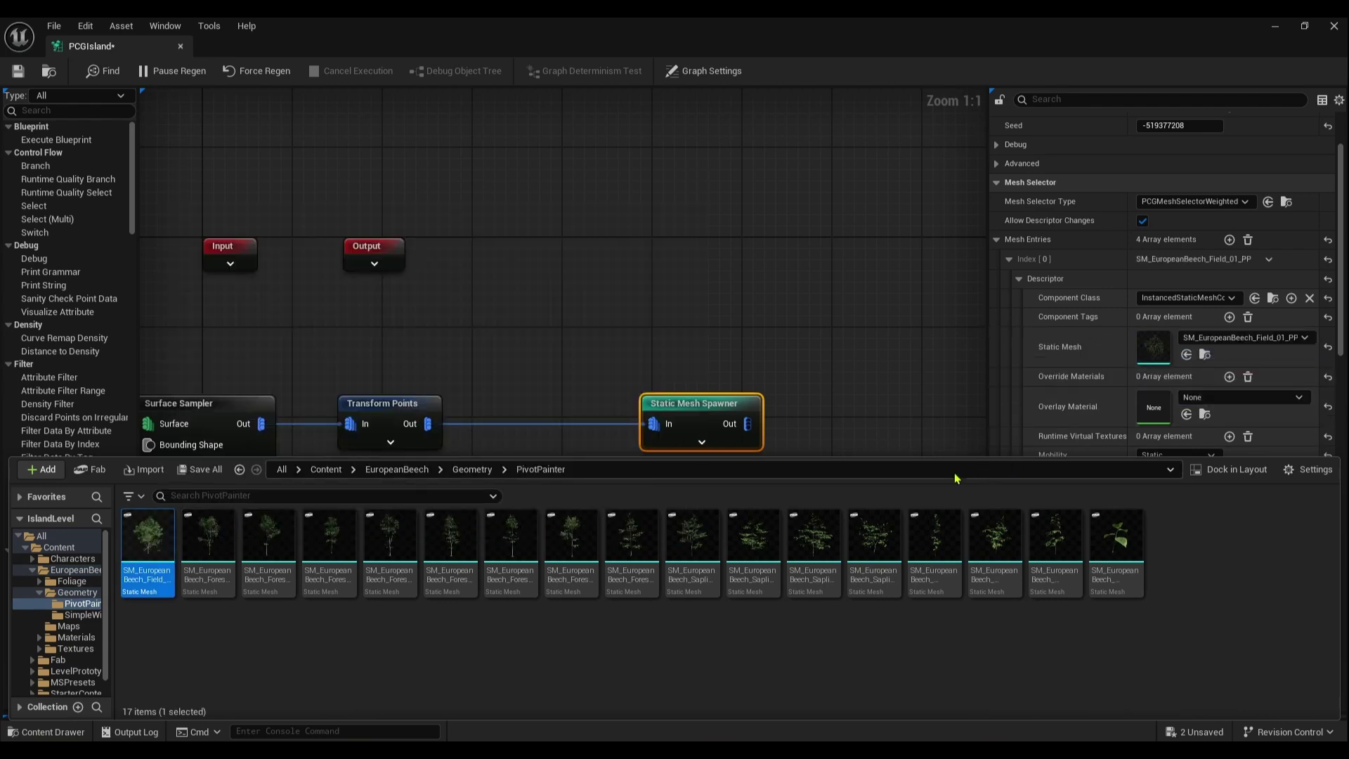
# - Set the collision preset of the SM_EuropeanBeech_Field_01_PP mesh entry to BlockAll and collapse that entry
pyautogui.scroll(-3, 1100, 337)
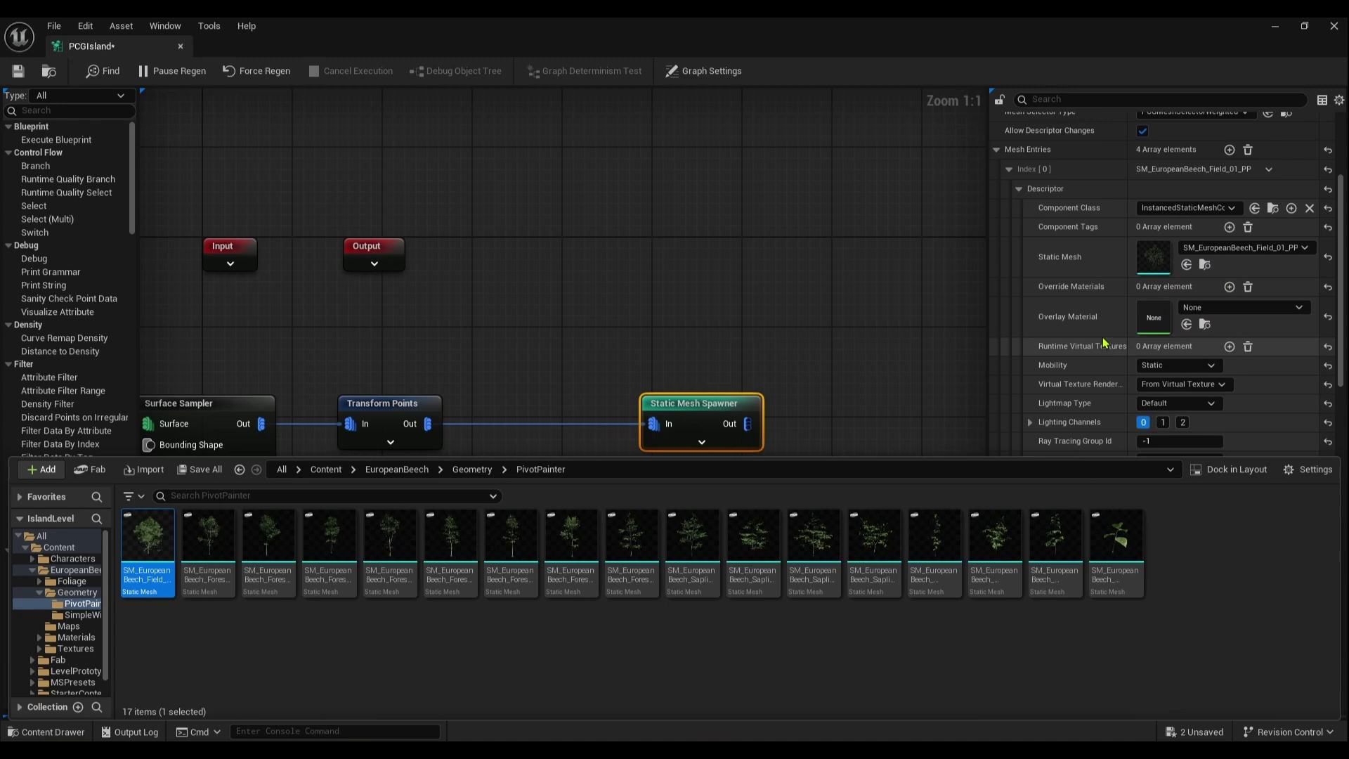
pyautogui.click(1010, 171)
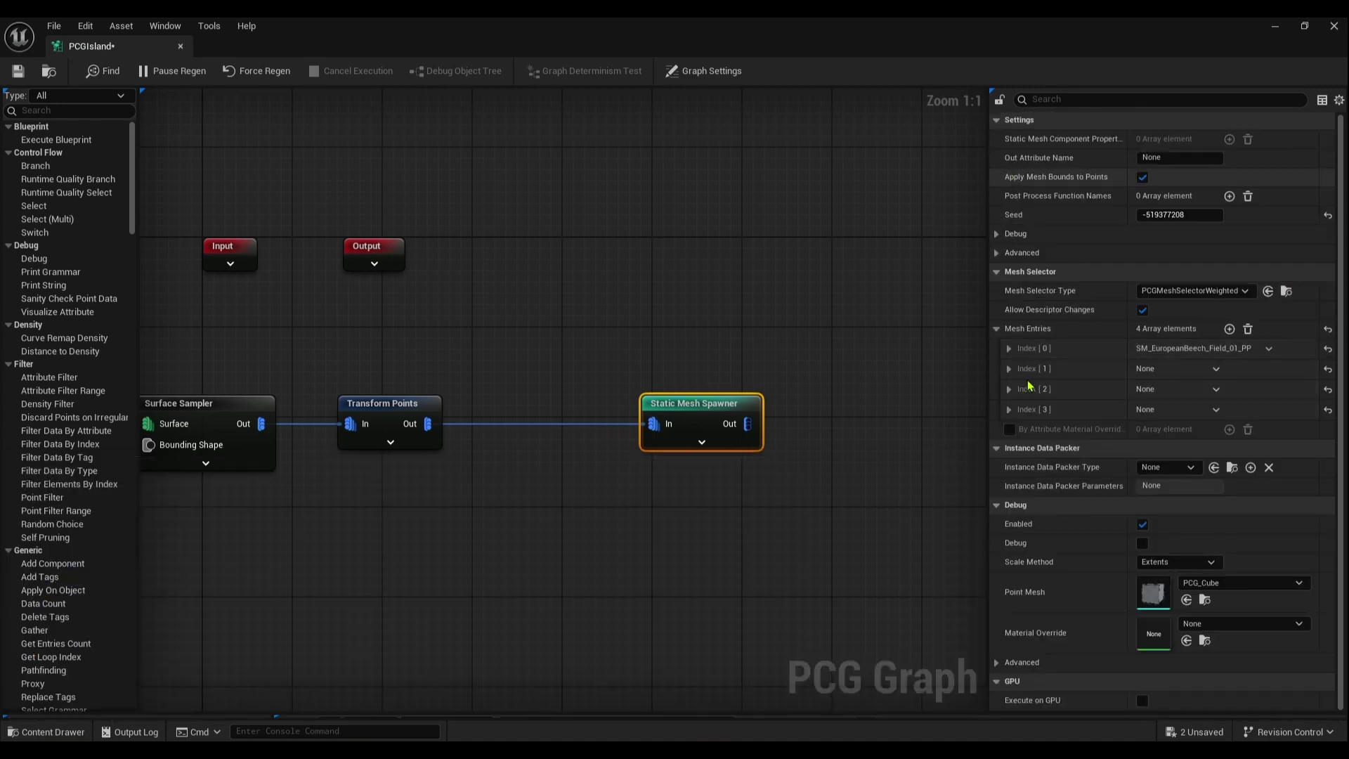
pyautogui.click(1009, 368)
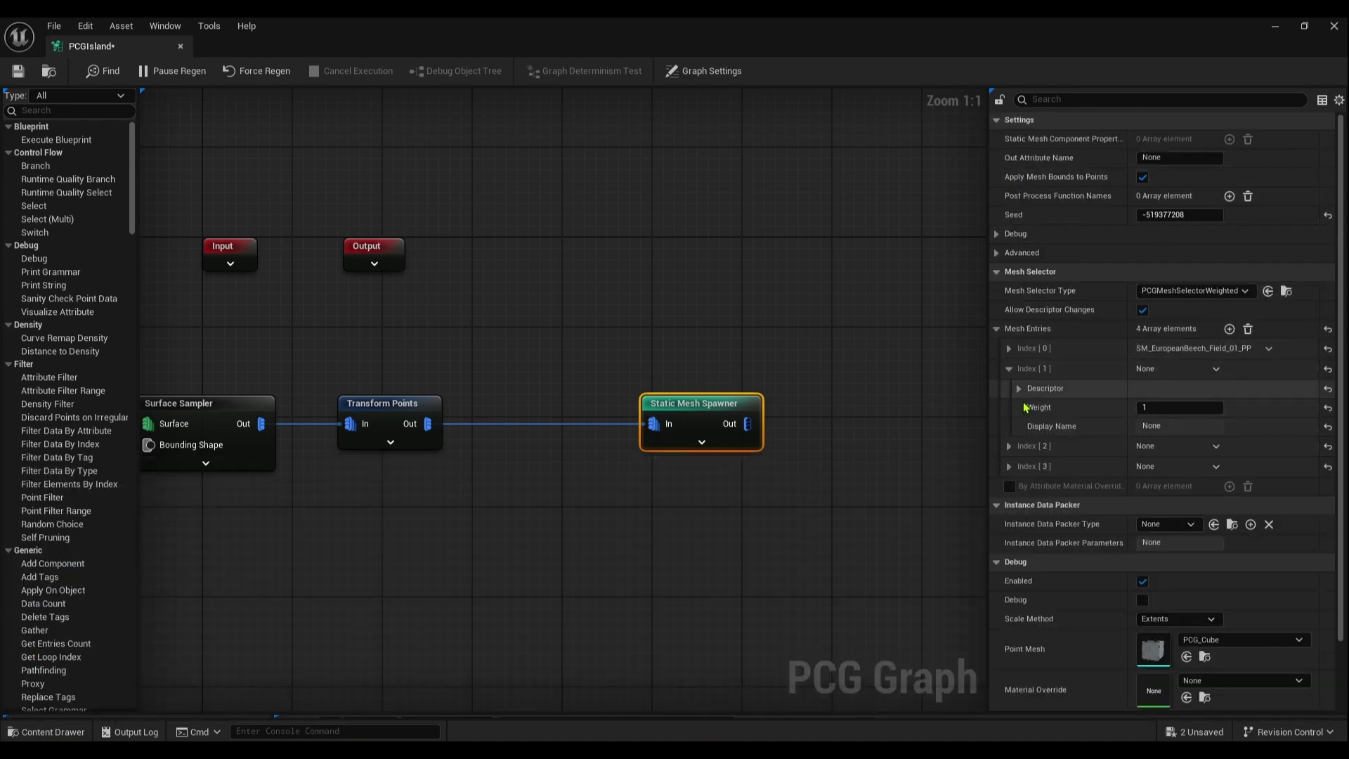
pyautogui.click(1010, 348)
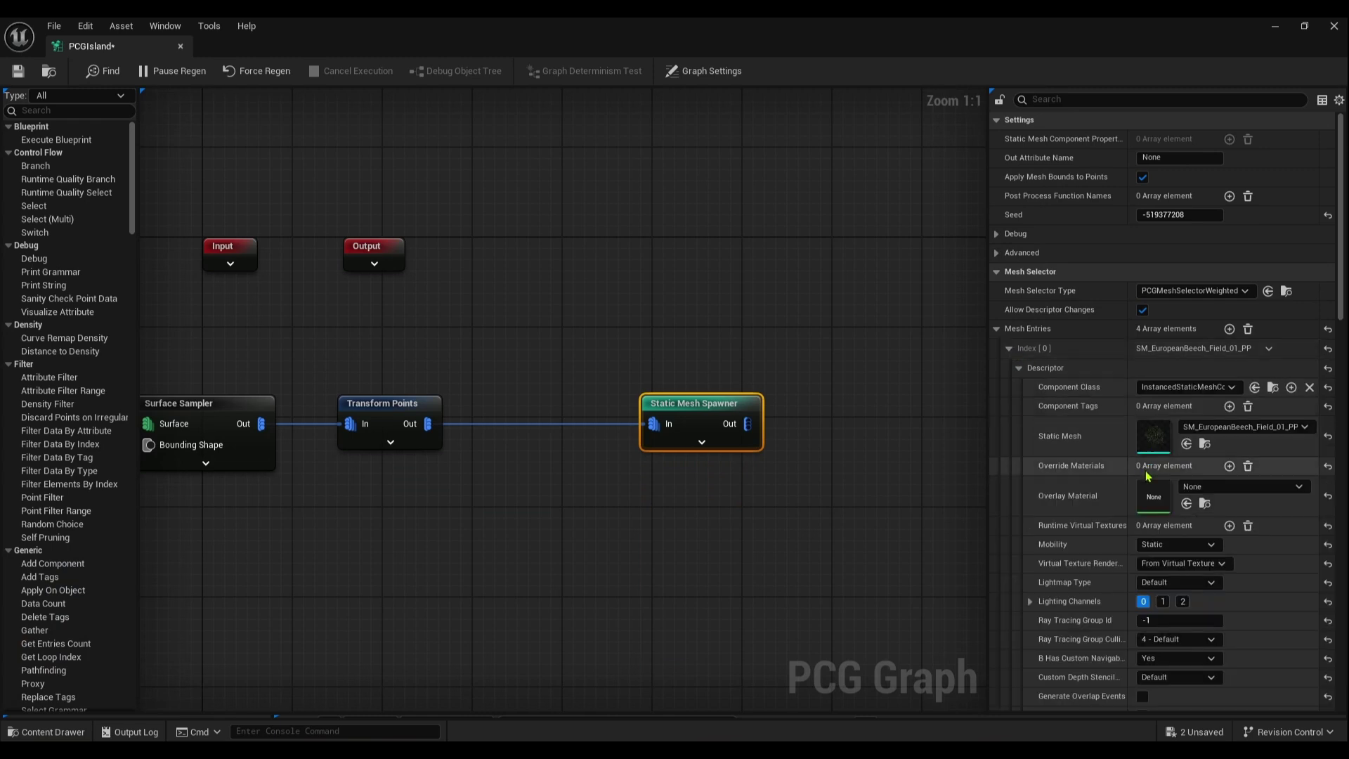
pyautogui.scroll(-3, 1148, 476)
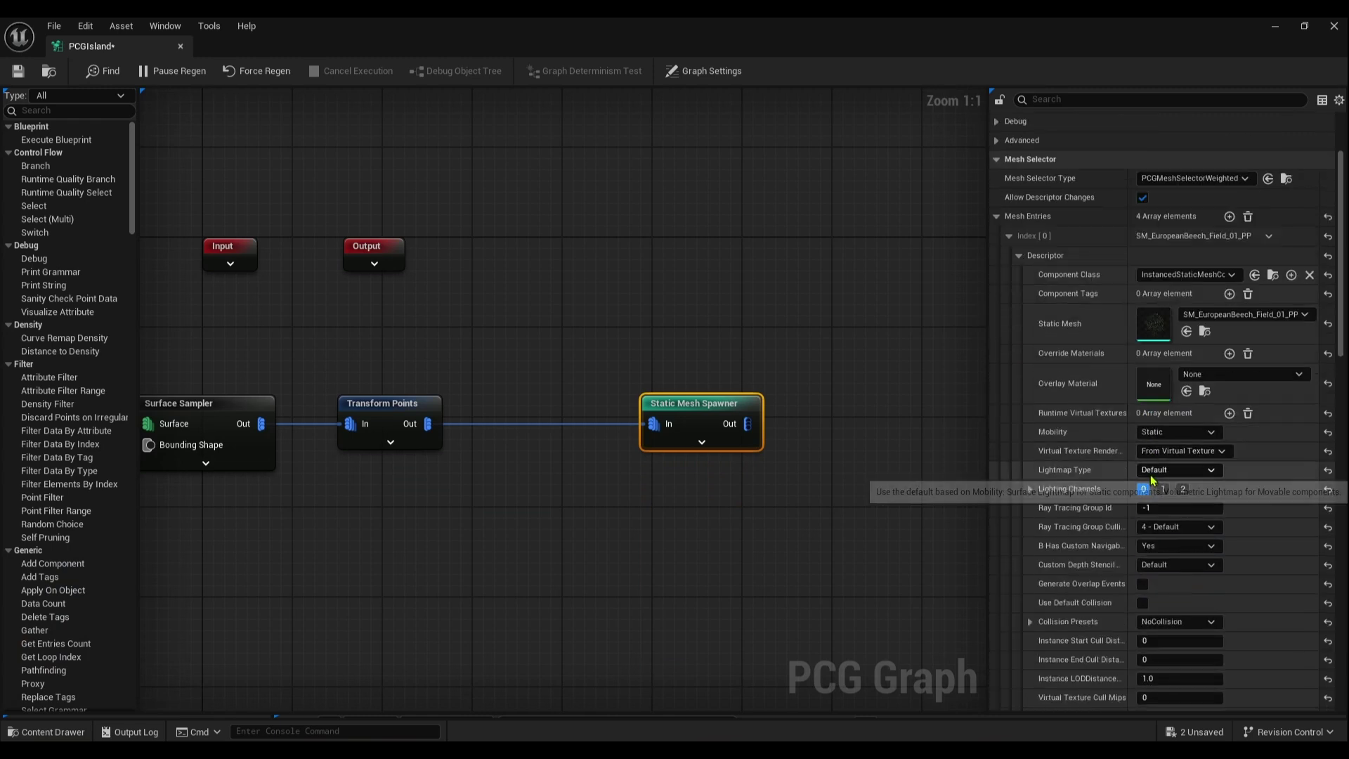
pyautogui.click(1169, 624)
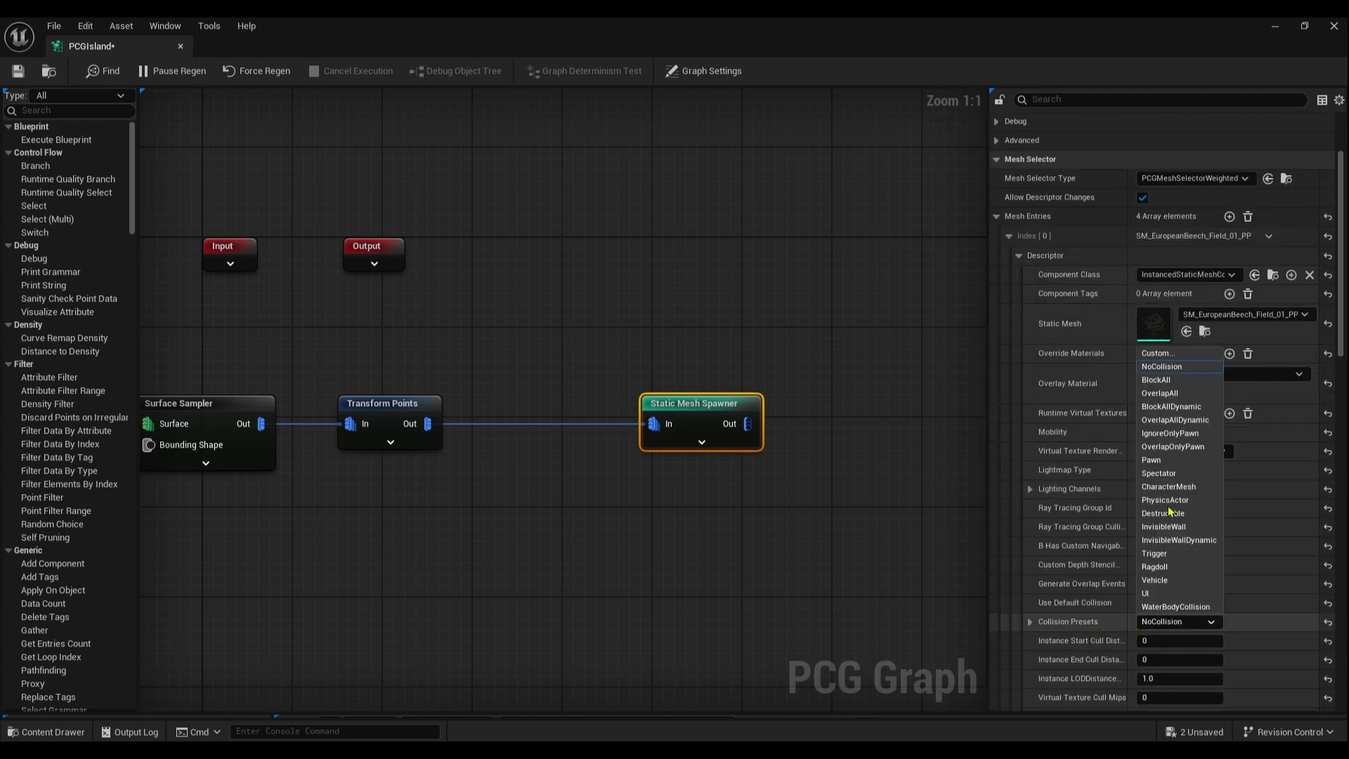
pyautogui.click(1158, 379)
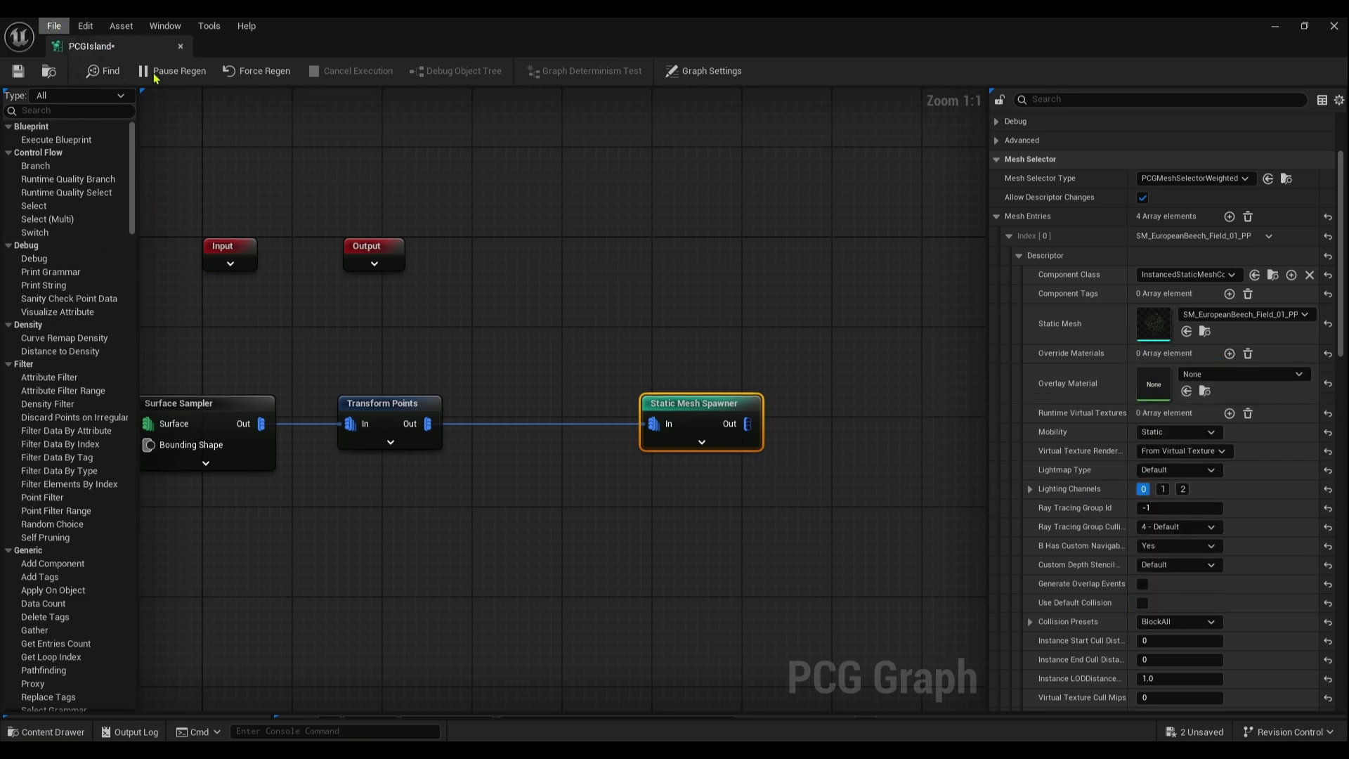
pyautogui.click(1011, 238)
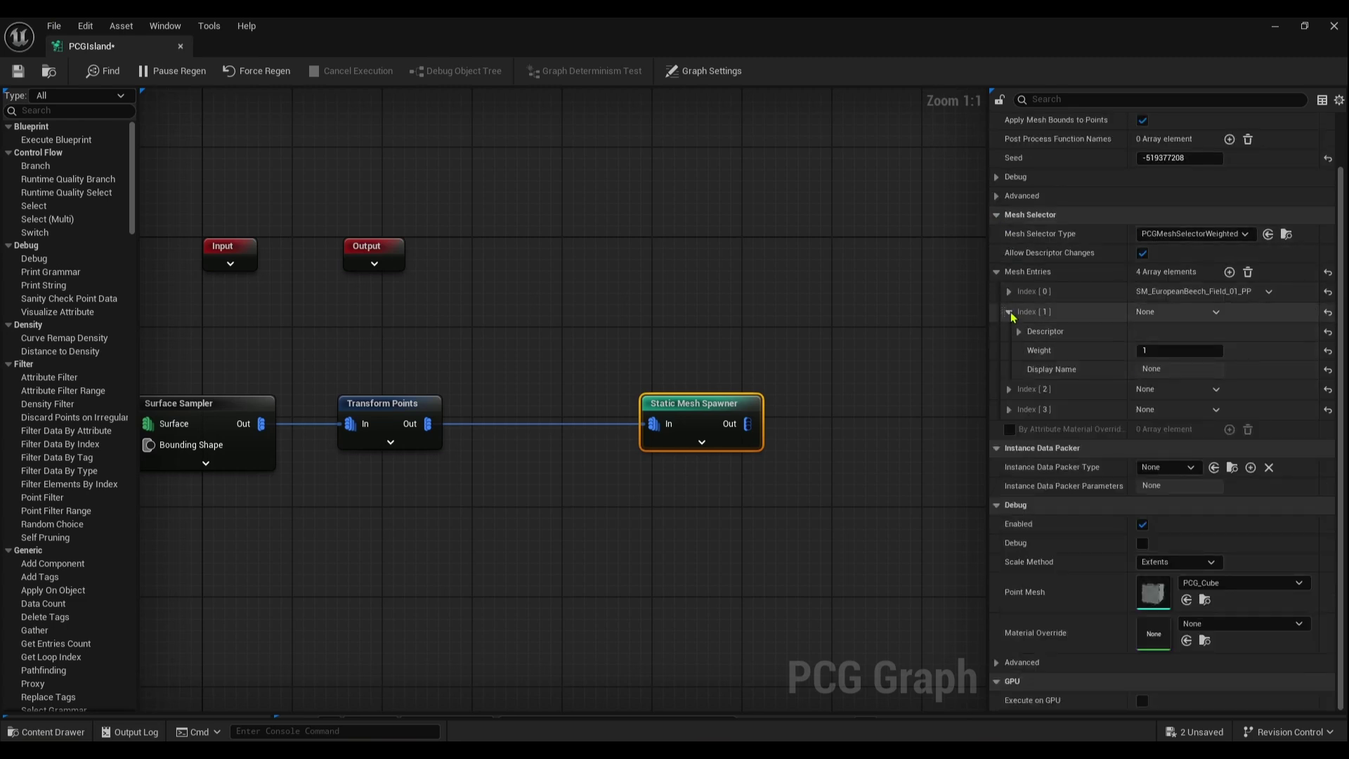
# - Assign SM_EuropeanBeech_Forest_01_PP from the PivotPainter folder as the static mesh of mesh entry Index 1
pyautogui.scroll(2, 1011, 312)
pyautogui.click(1010, 370)
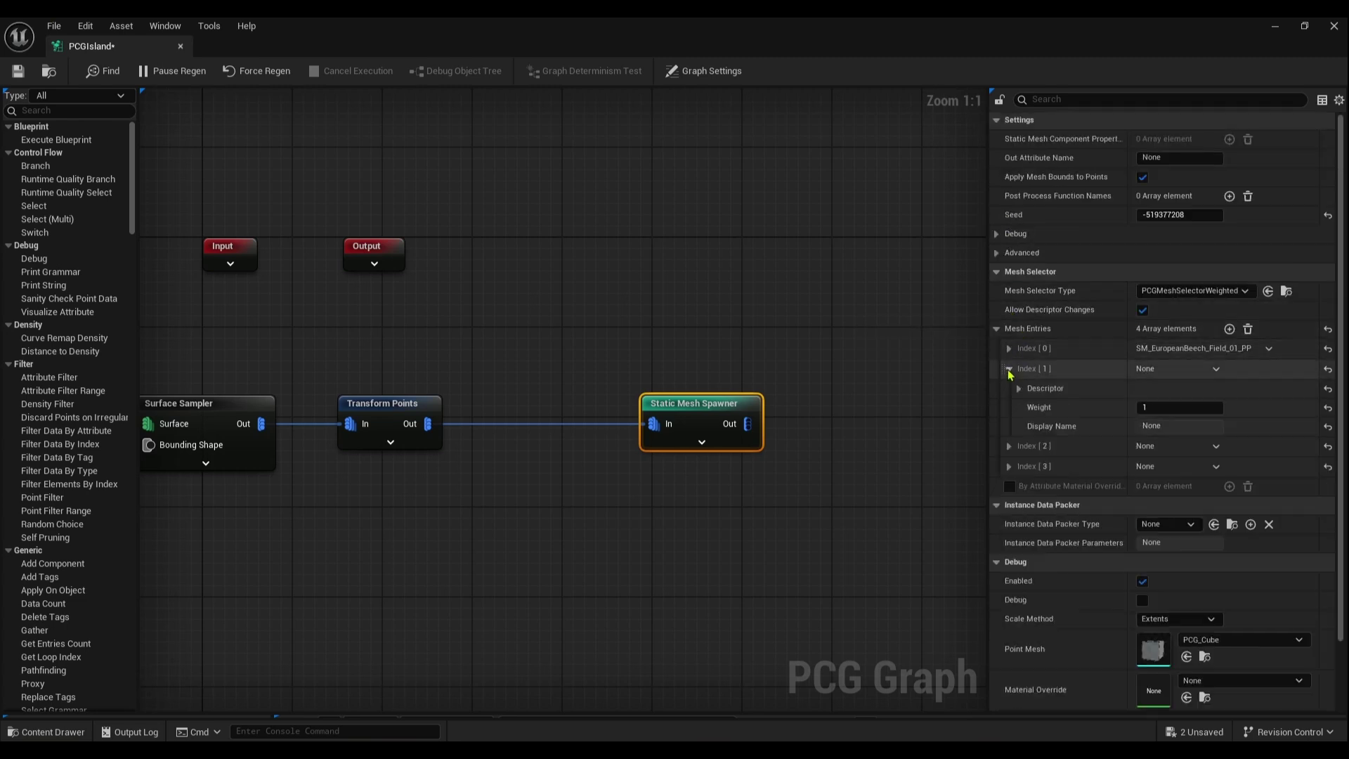
pyautogui.click(1020, 392)
pyautogui.scroll(-1, 1126, 476)
pyautogui.scroll(-3, 1125, 476)
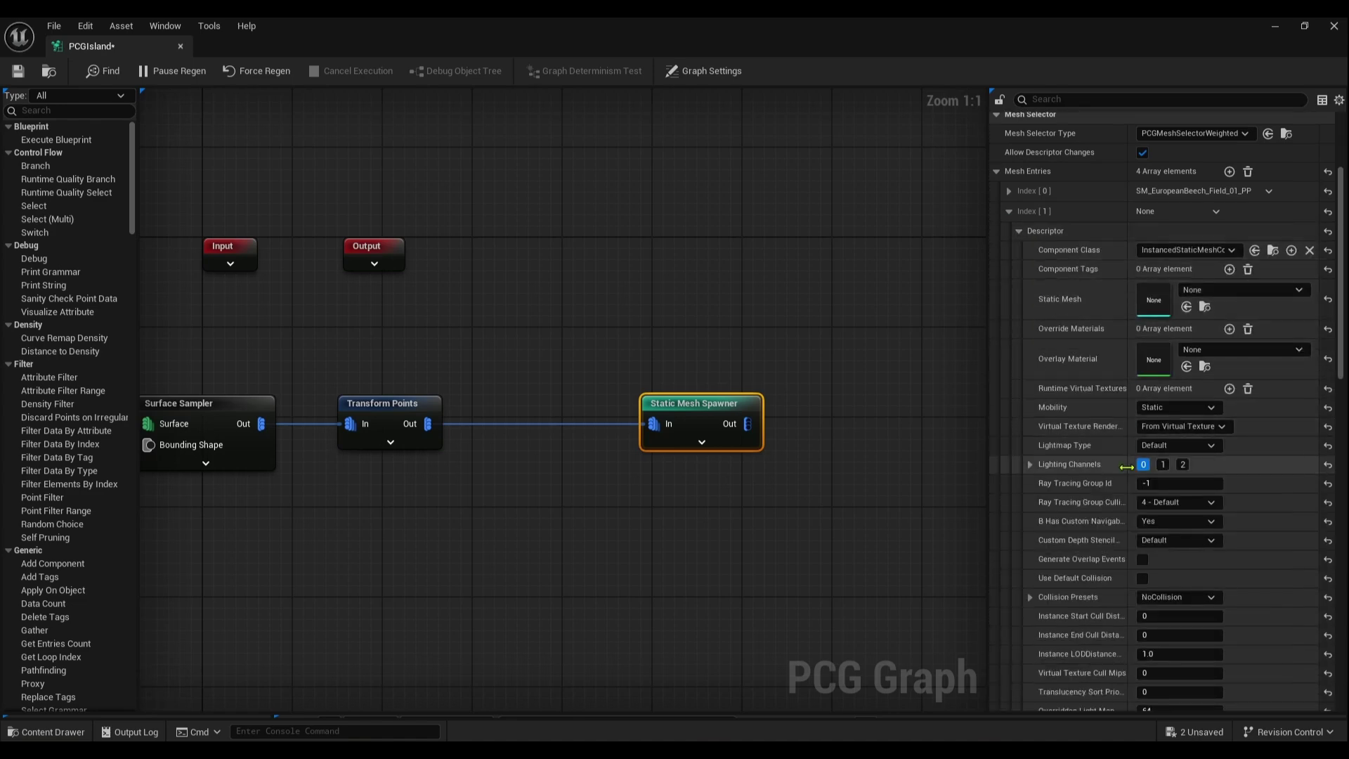
pyautogui.hotkey('ctrl', 'space')
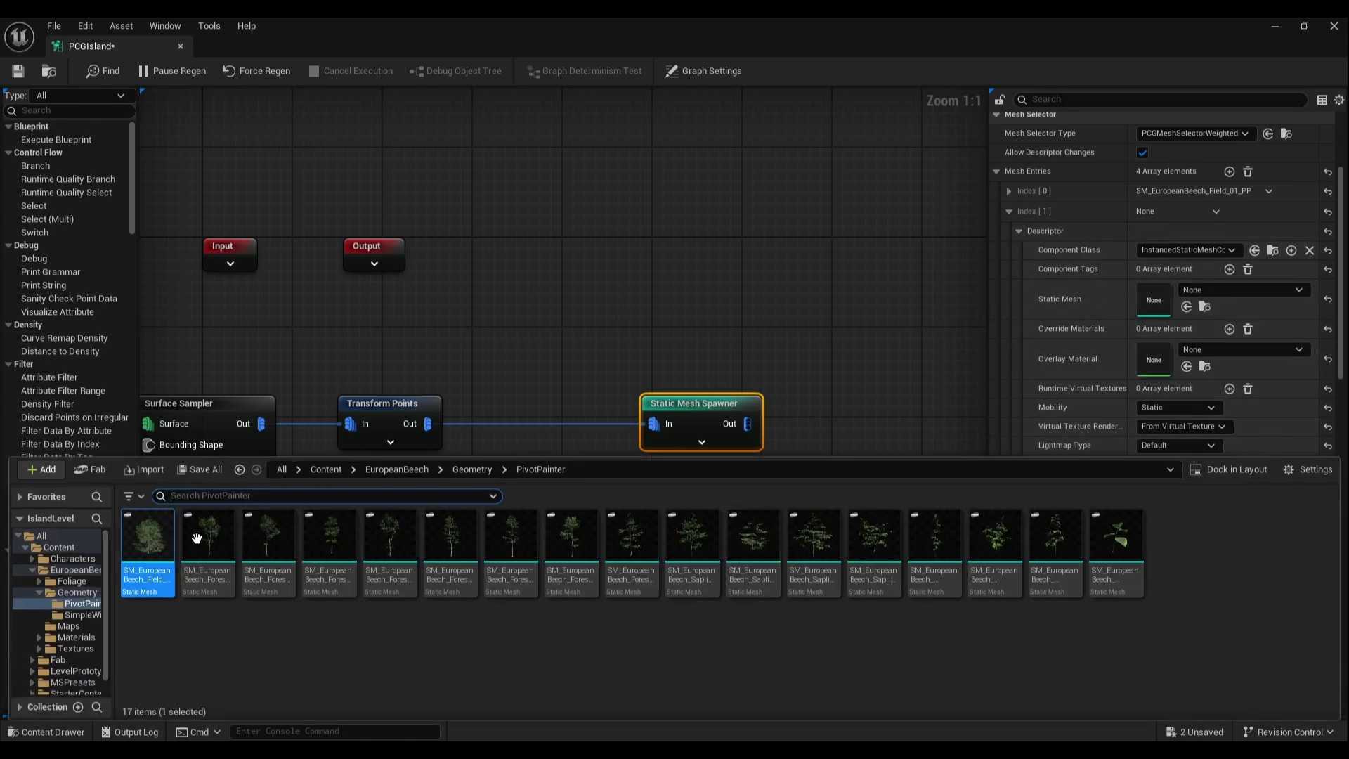
pyautogui.moveTo(208, 538); pyautogui.dragTo(1195, 299)
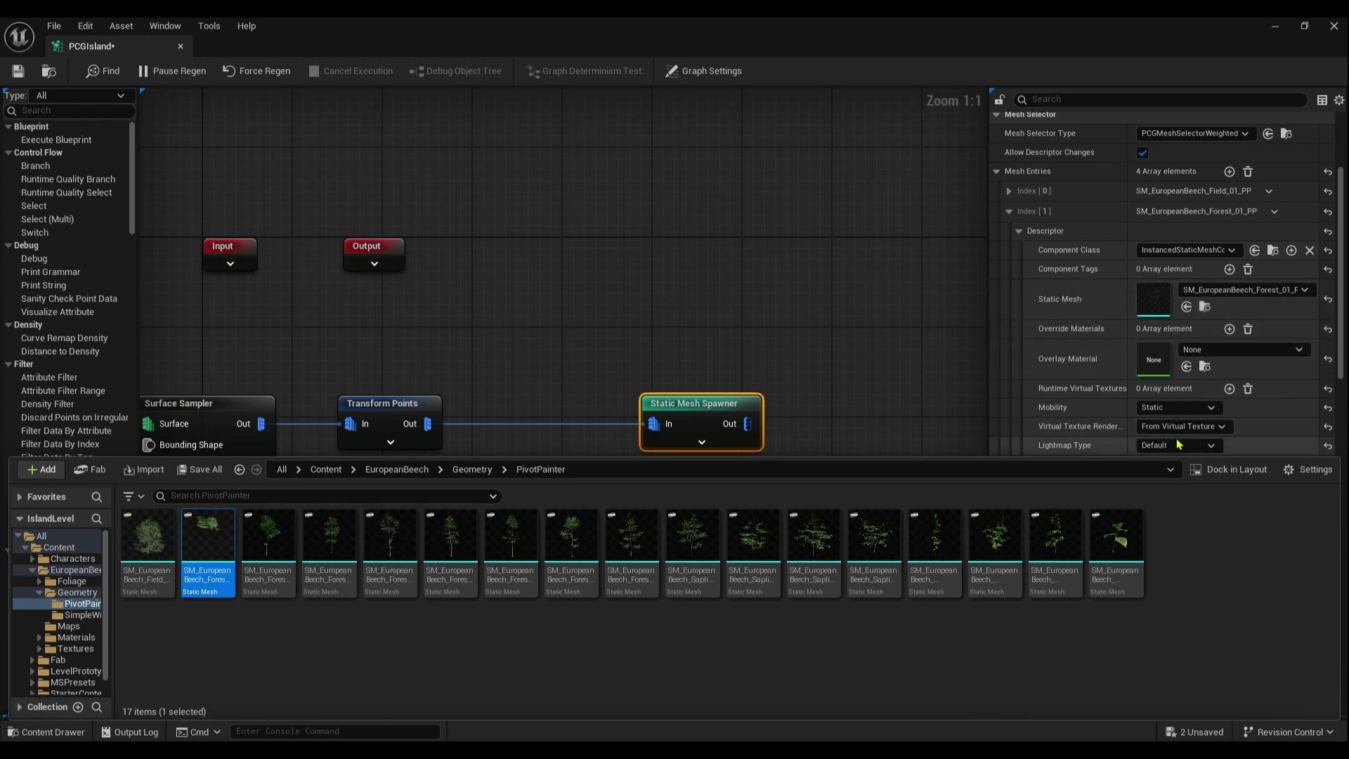
# - Set the collision preset of the SM_EuropeanBeech_Forest_01_PP mesh entry to BlockAll
pyautogui.scroll(-4, 1179, 411)
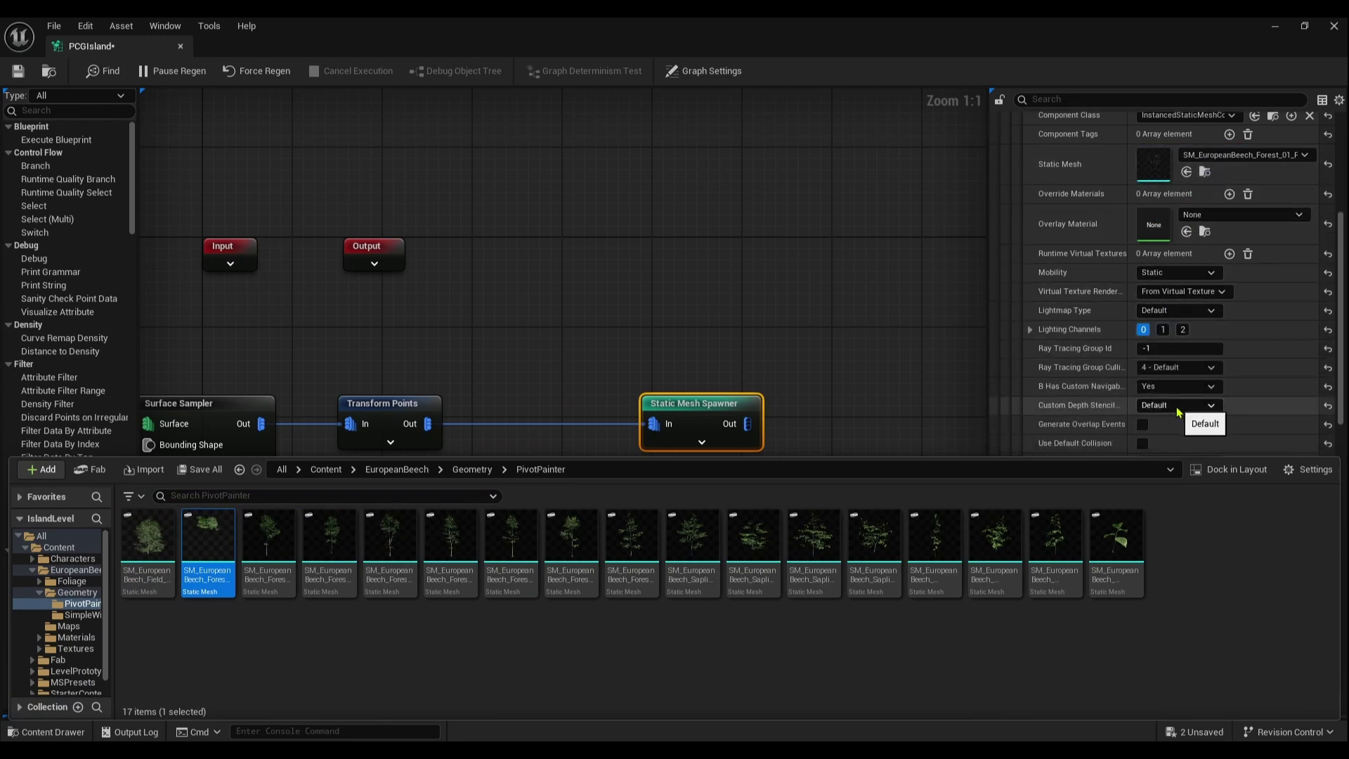
pyautogui.scroll(-3, 1178, 412)
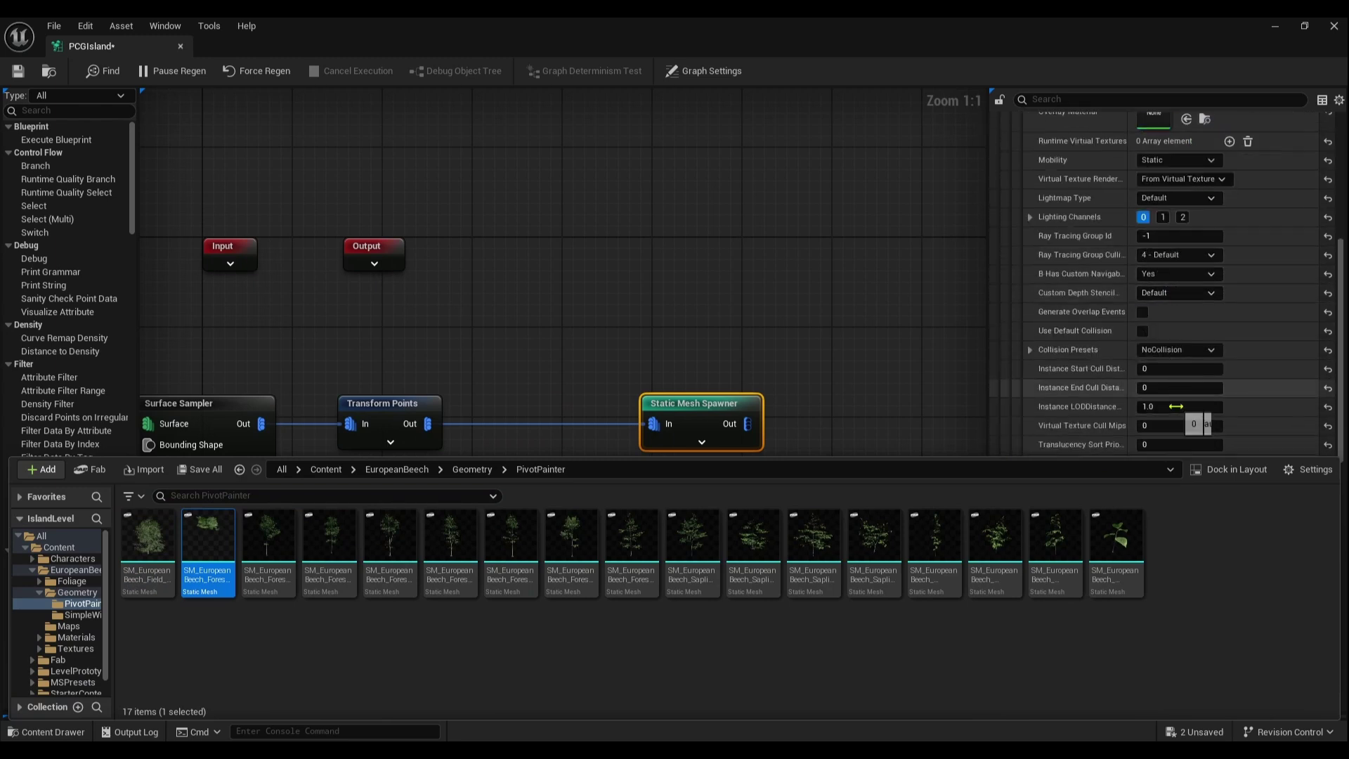
pyautogui.click(1170, 351)
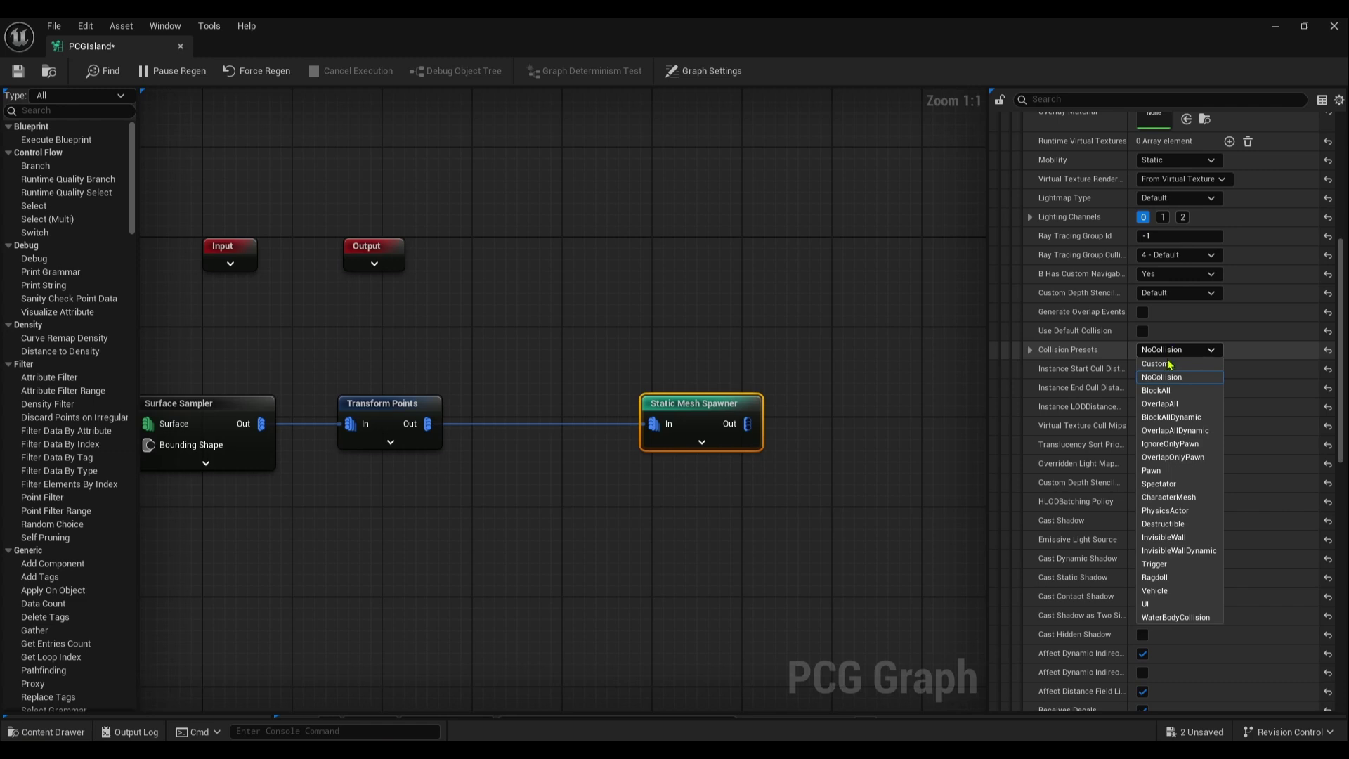
pyautogui.click(1158, 390)
# - Assign SM_EuropeanBeech_Forest_02_PP from the PivotPainter folder as the static mesh of mesh entry Index 2
pyautogui.scroll(-12, 1075, 397)
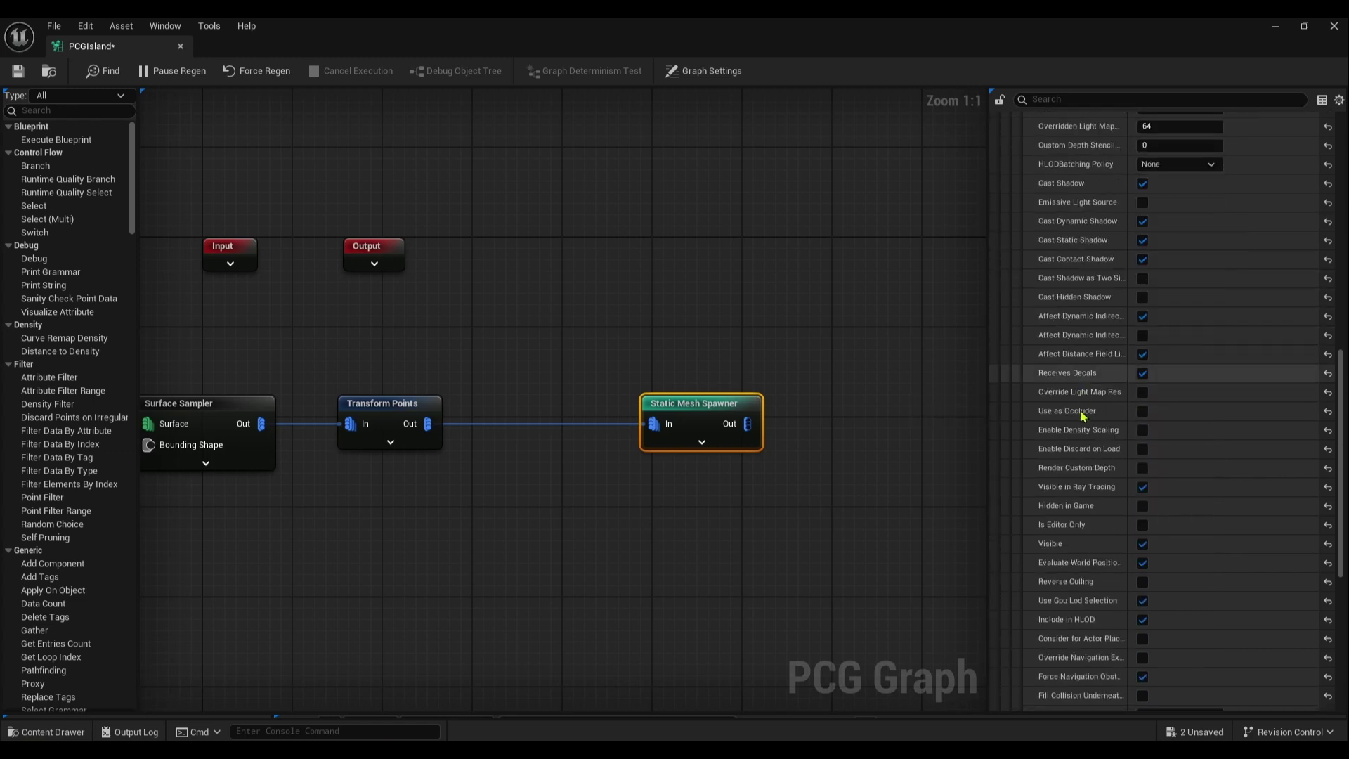
pyautogui.scroll(-4, 1087, 416)
pyautogui.scroll(-3, 1088, 419)
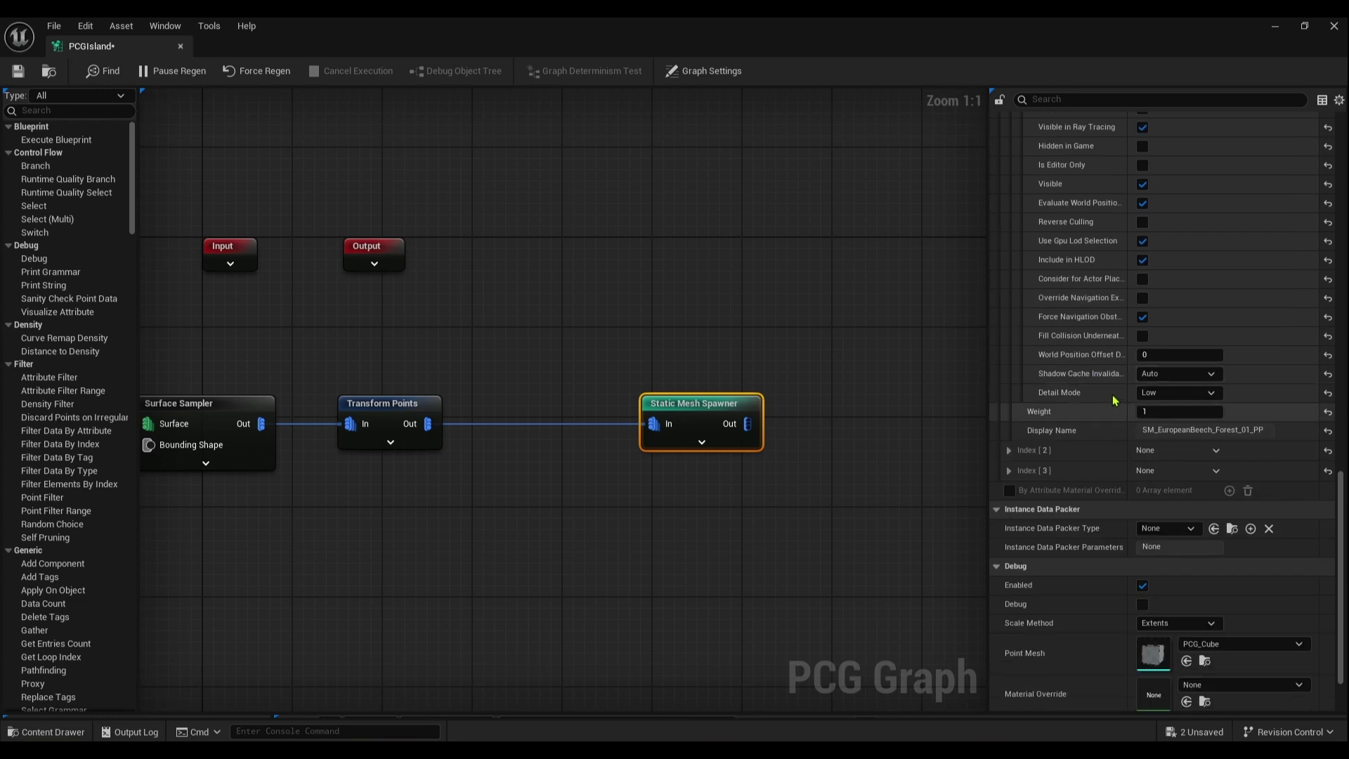
pyautogui.click(1010, 450)
pyautogui.click(1019, 470)
pyautogui.scroll(-6, 1124, 482)
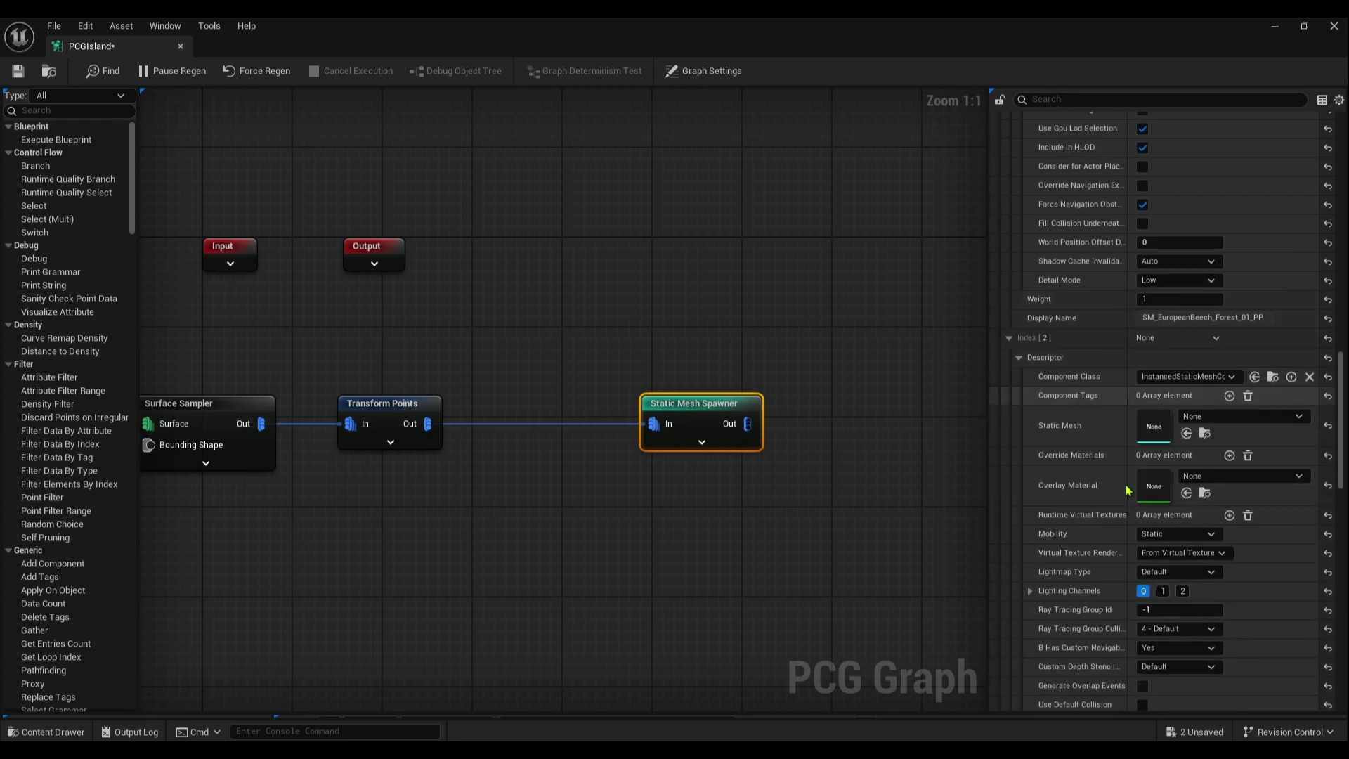
pyautogui.hotkey('ctrl', 'space')
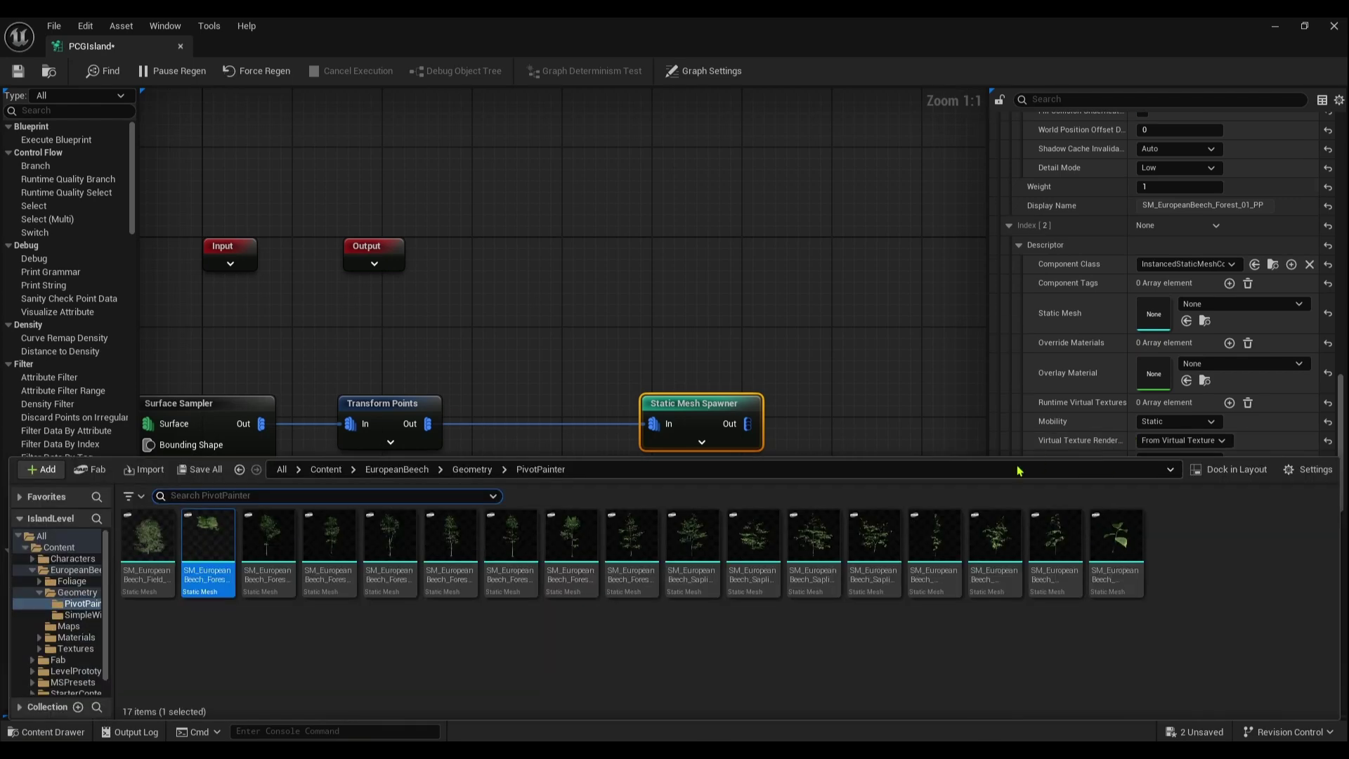
pyautogui.moveTo(268, 544); pyautogui.dragTo(1214, 320)
# - Set the collision preset of the SM_EuropeanBeech_Forest_02_PP mesh entry to BlockAll
pyautogui.scroll(-5, 1169, 361)
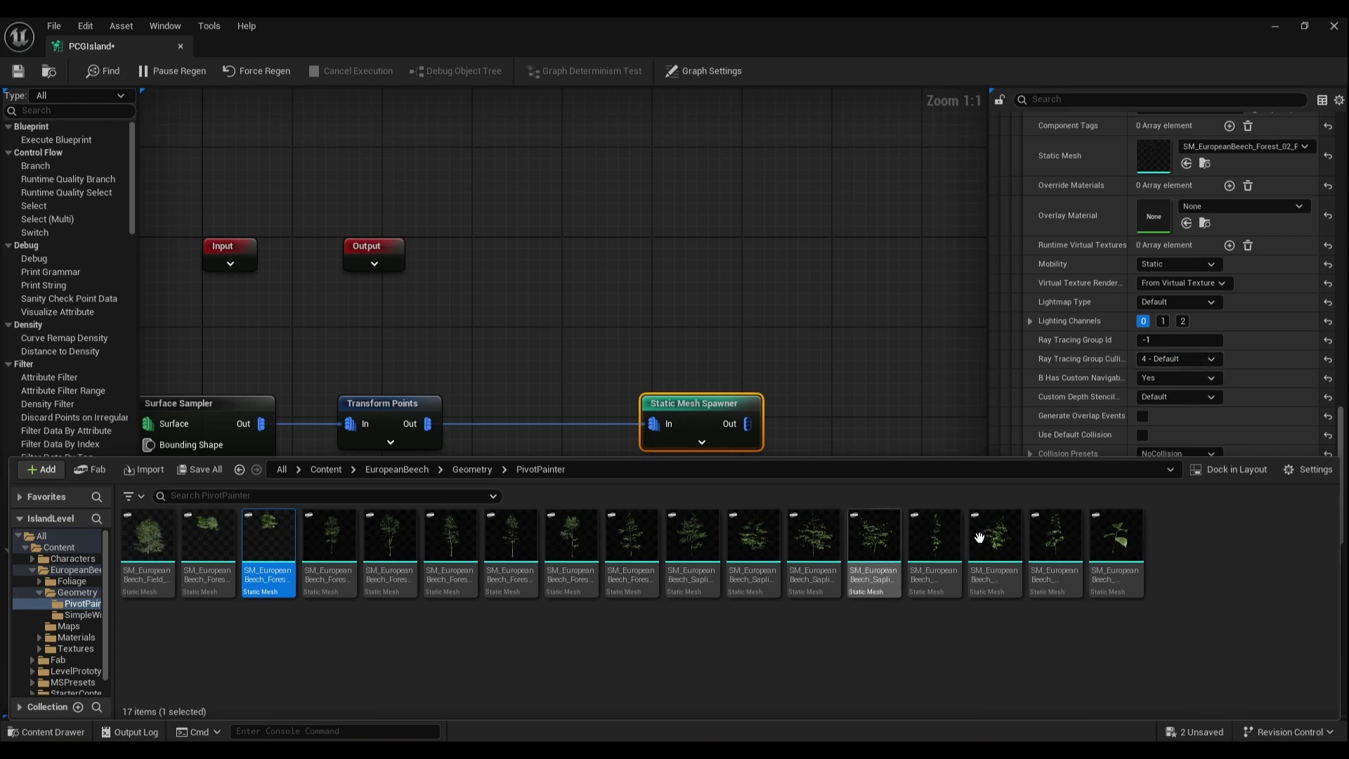
pyautogui.scroll(-2, 1182, 413)
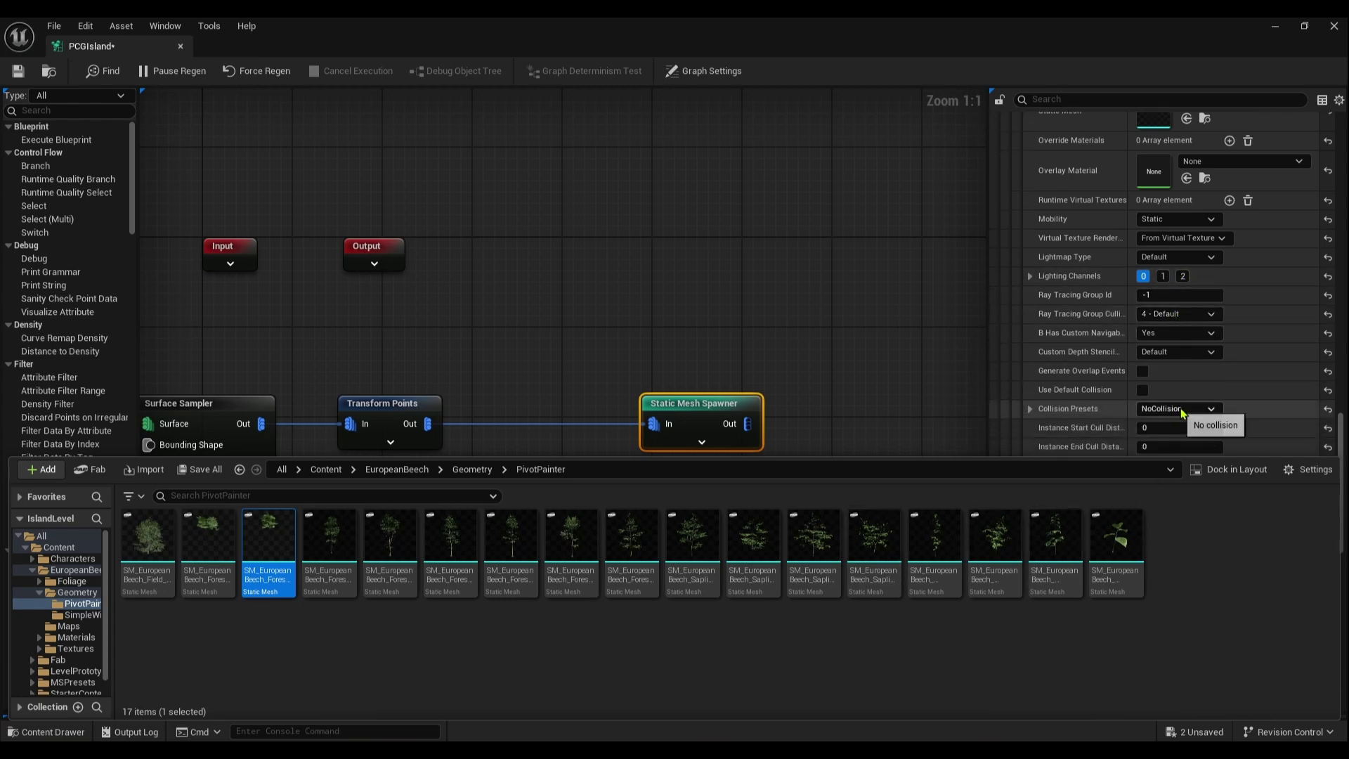
pyautogui.click(1186, 414)
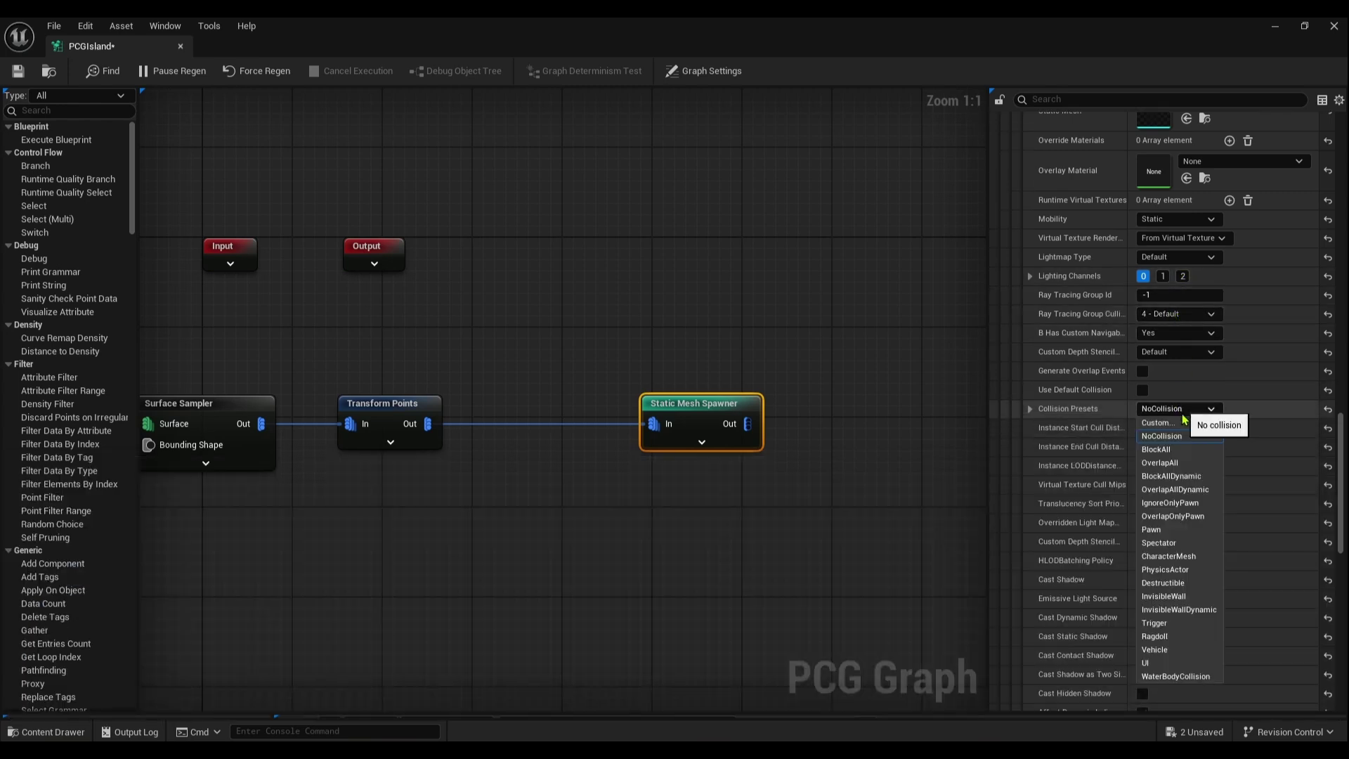
pyautogui.click(1159, 451)
pyautogui.scroll(-15, 1163, 455)
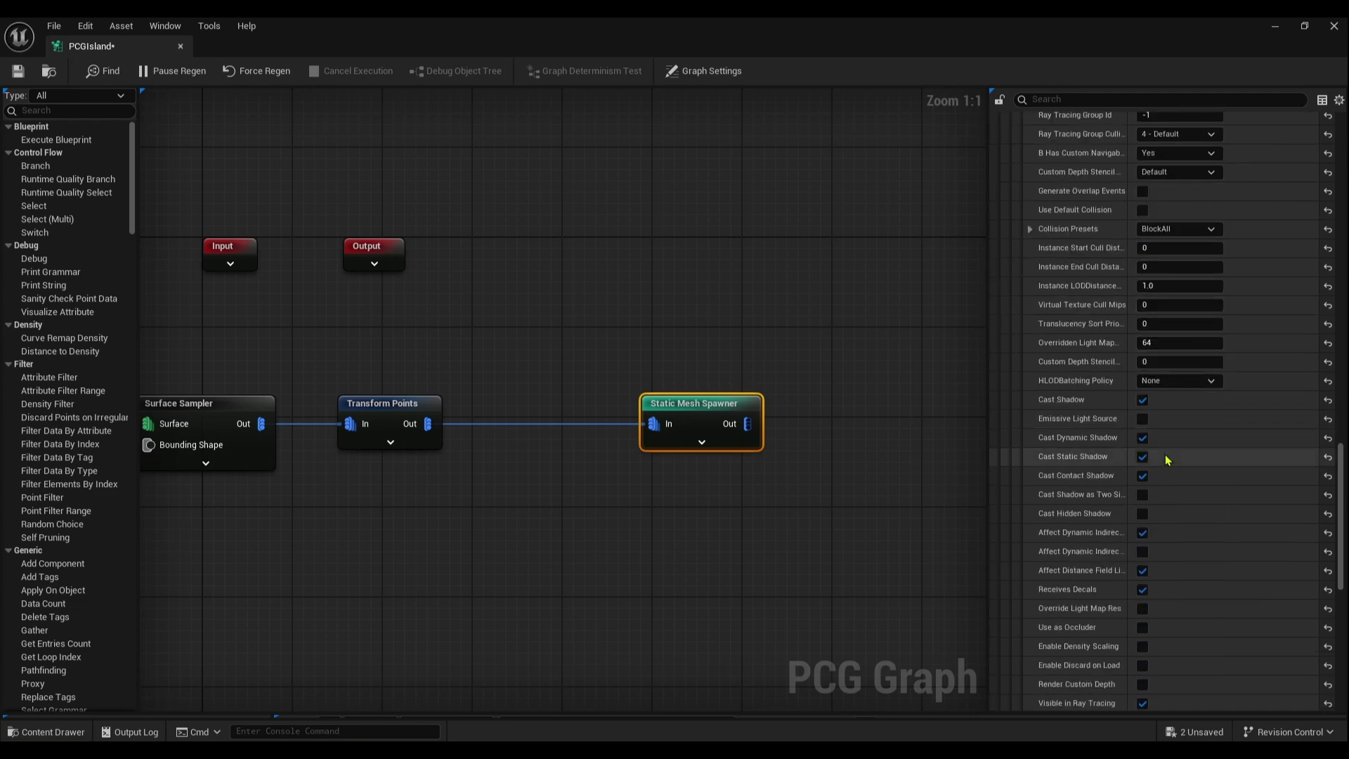
pyautogui.scroll(-3, 1169, 456)
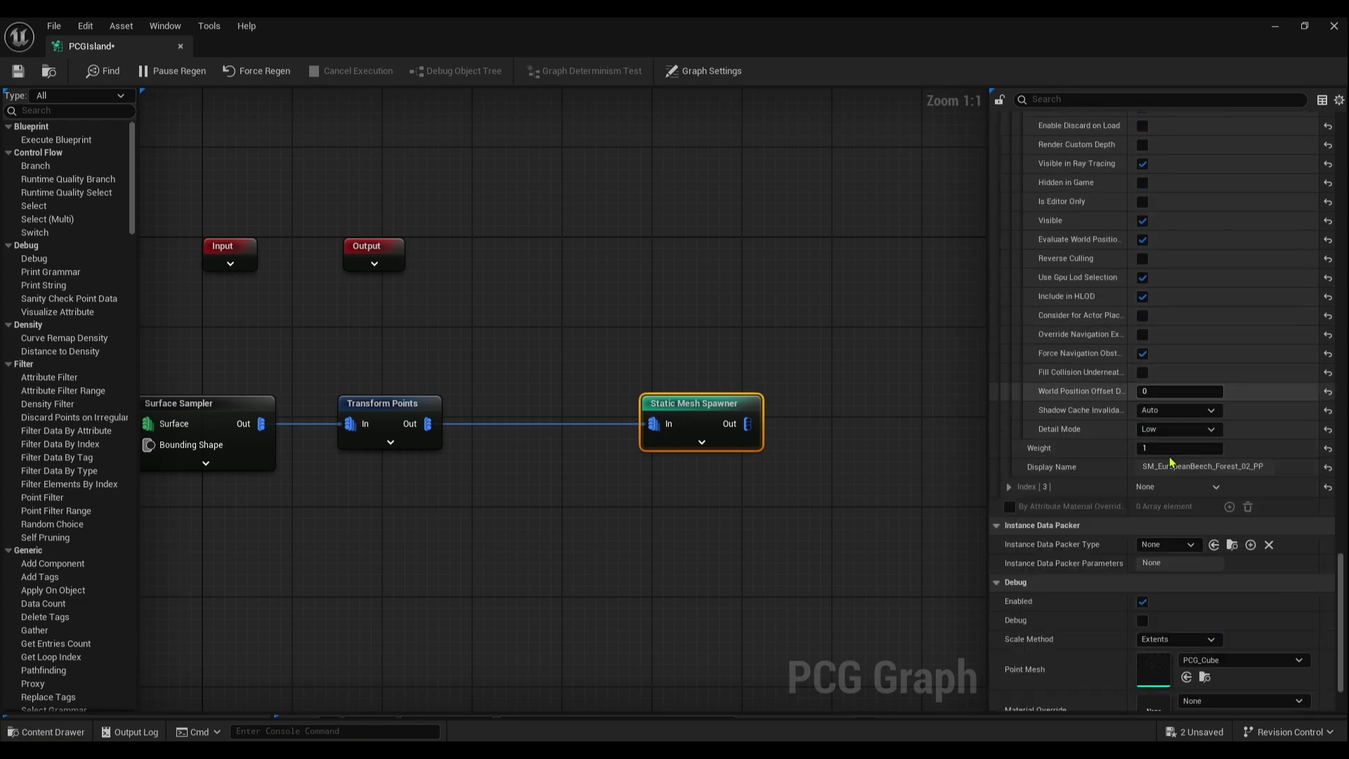
pyautogui.click(1011, 446)
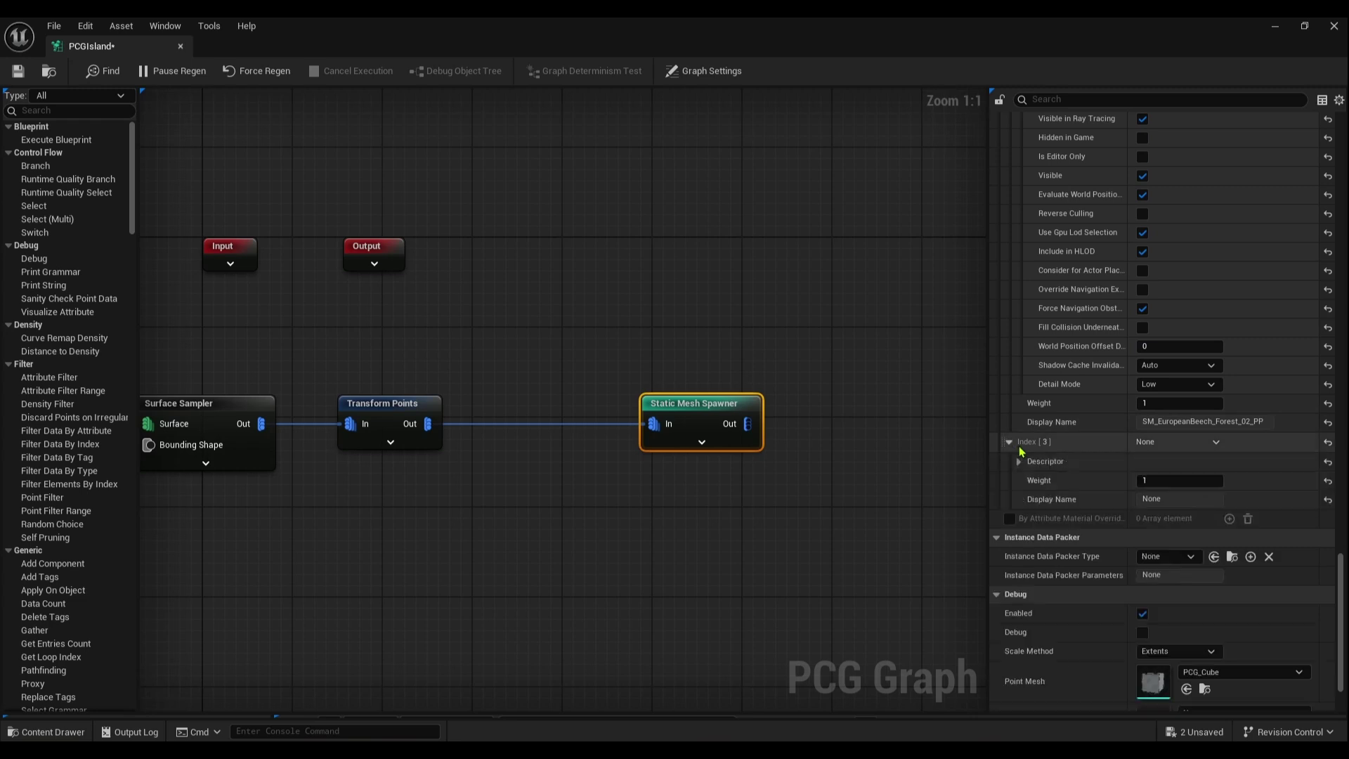
pyautogui.click(1019, 462)
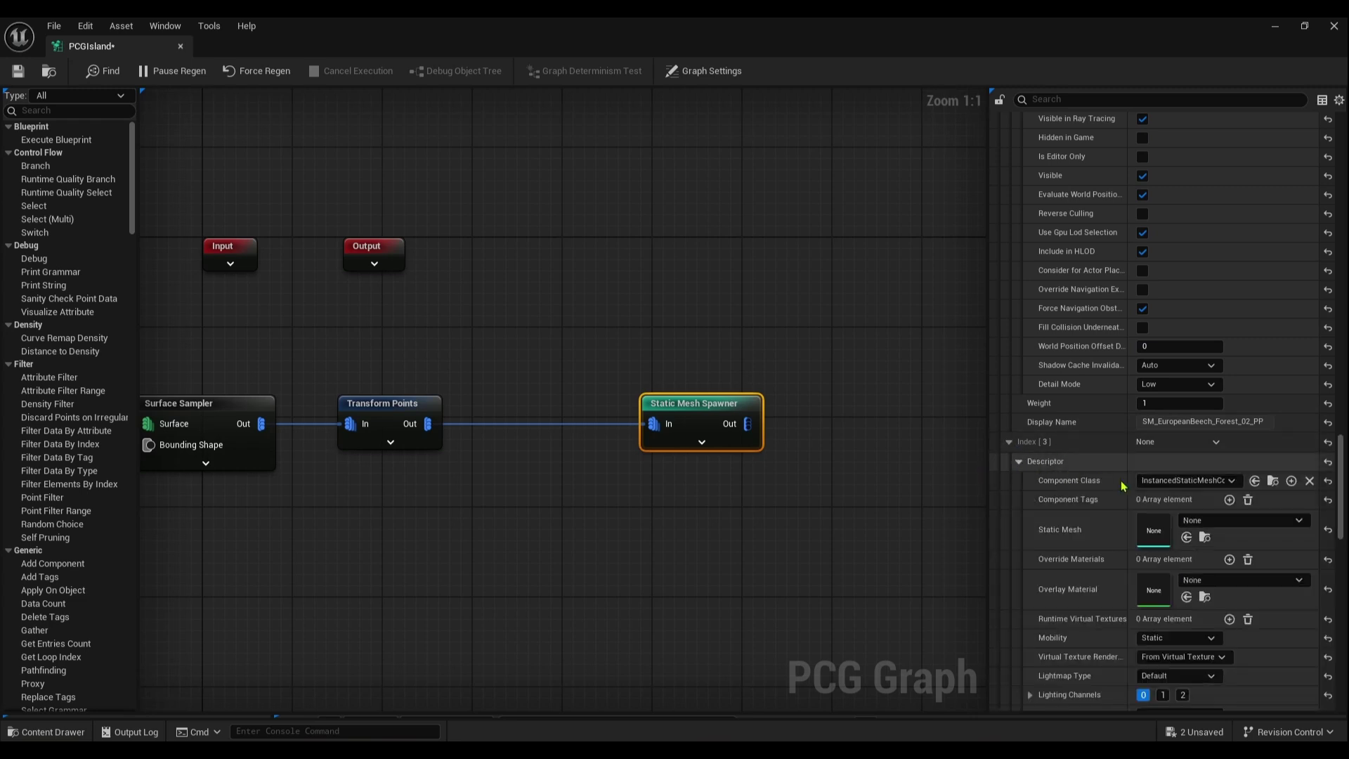
pyautogui.click(1234, 521)
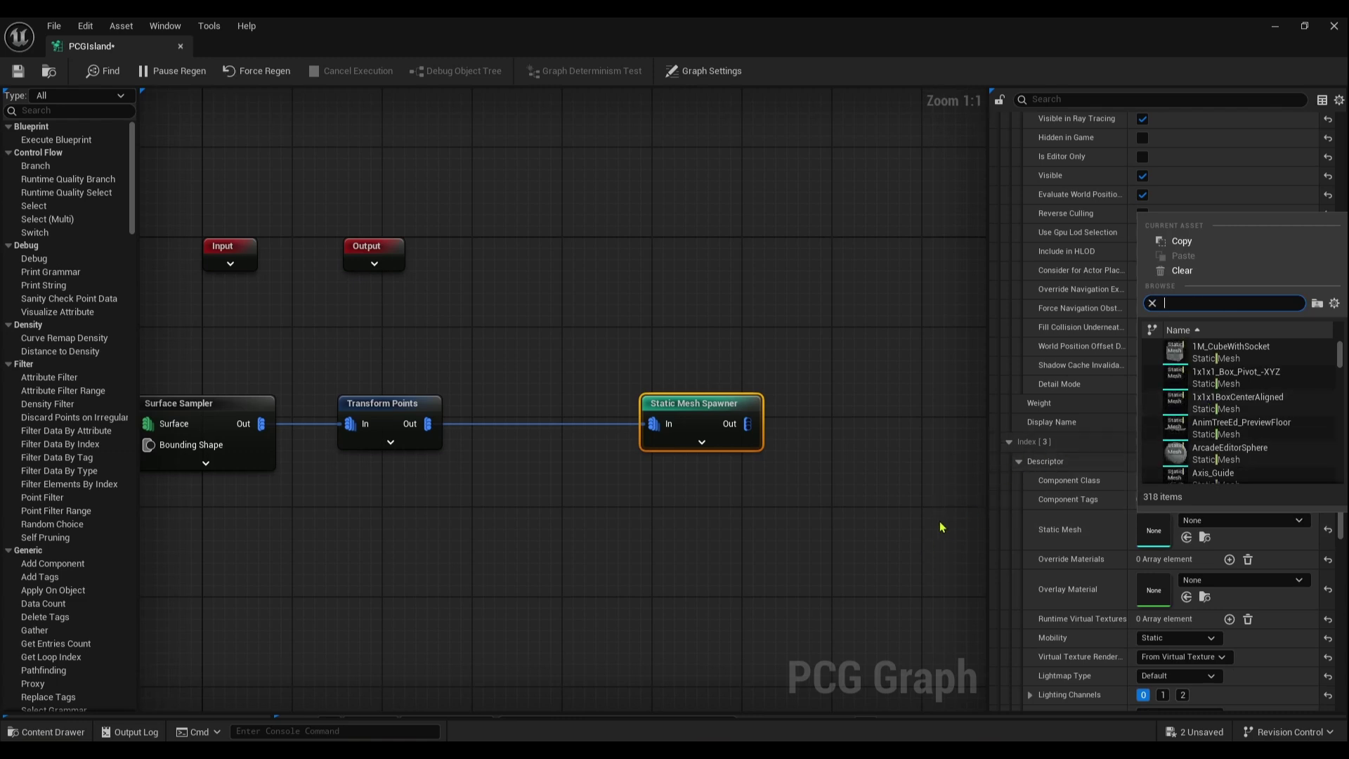
pyautogui.click(939, 521)
pyautogui.click(693, 430)
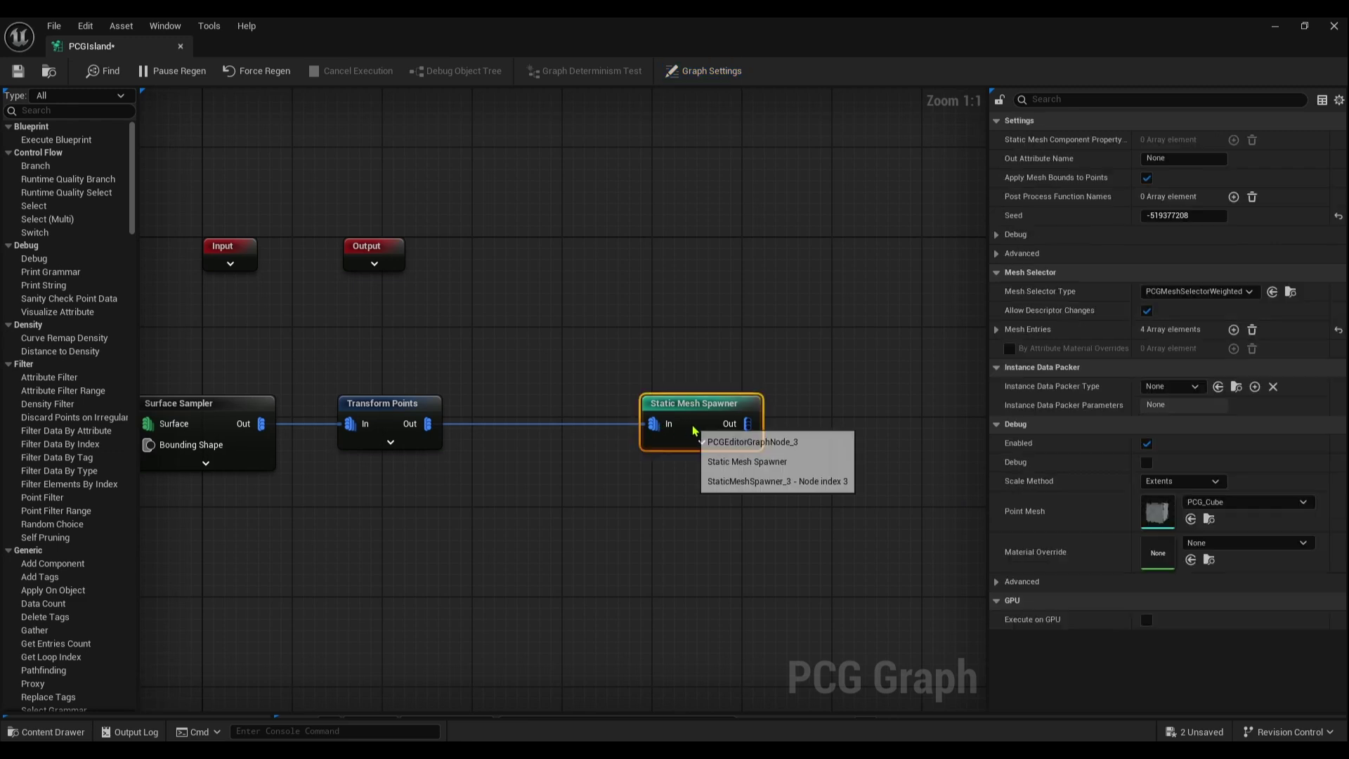
# - Assign SM_EuropeanBeech_Forest_03_PP from the PivotPainter folder as the static mesh of mesh entry Index 3
pyautogui.click(997, 330)
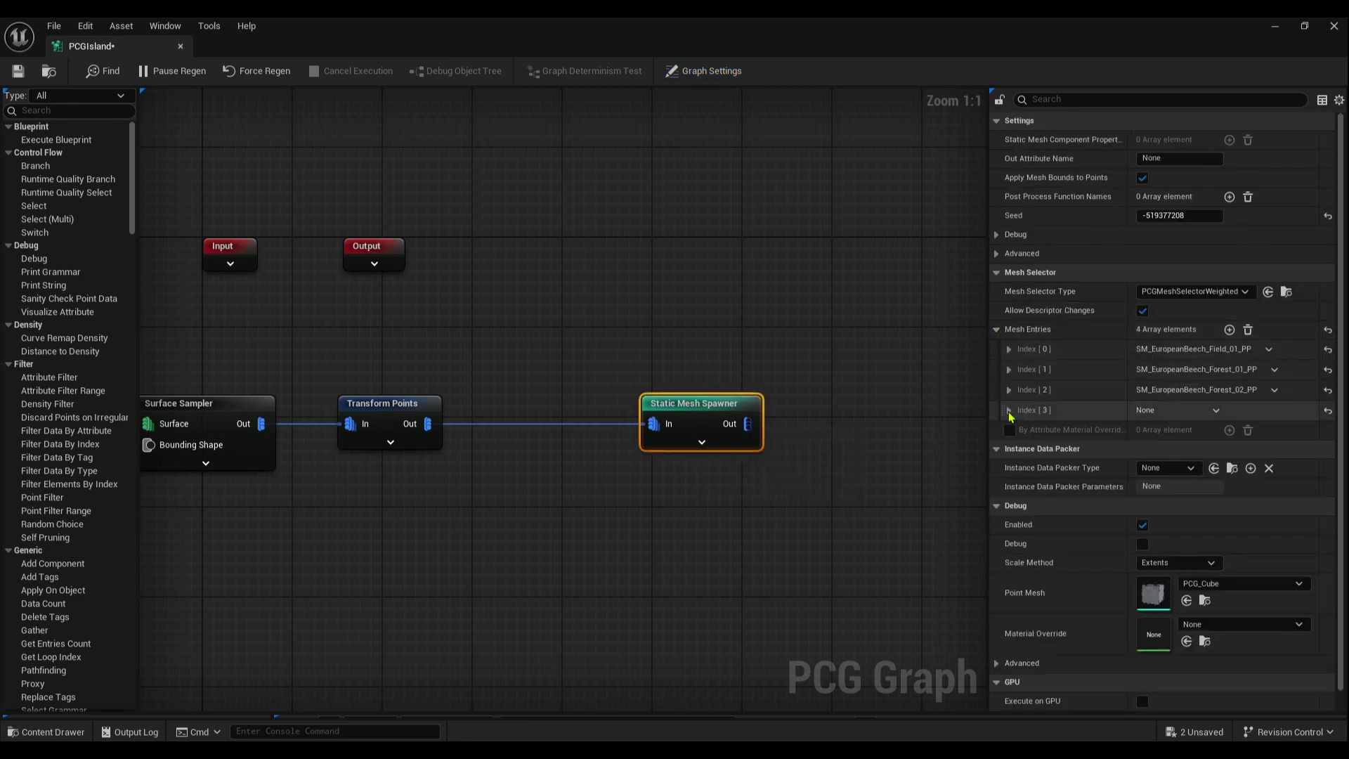
pyautogui.click(1009, 411)
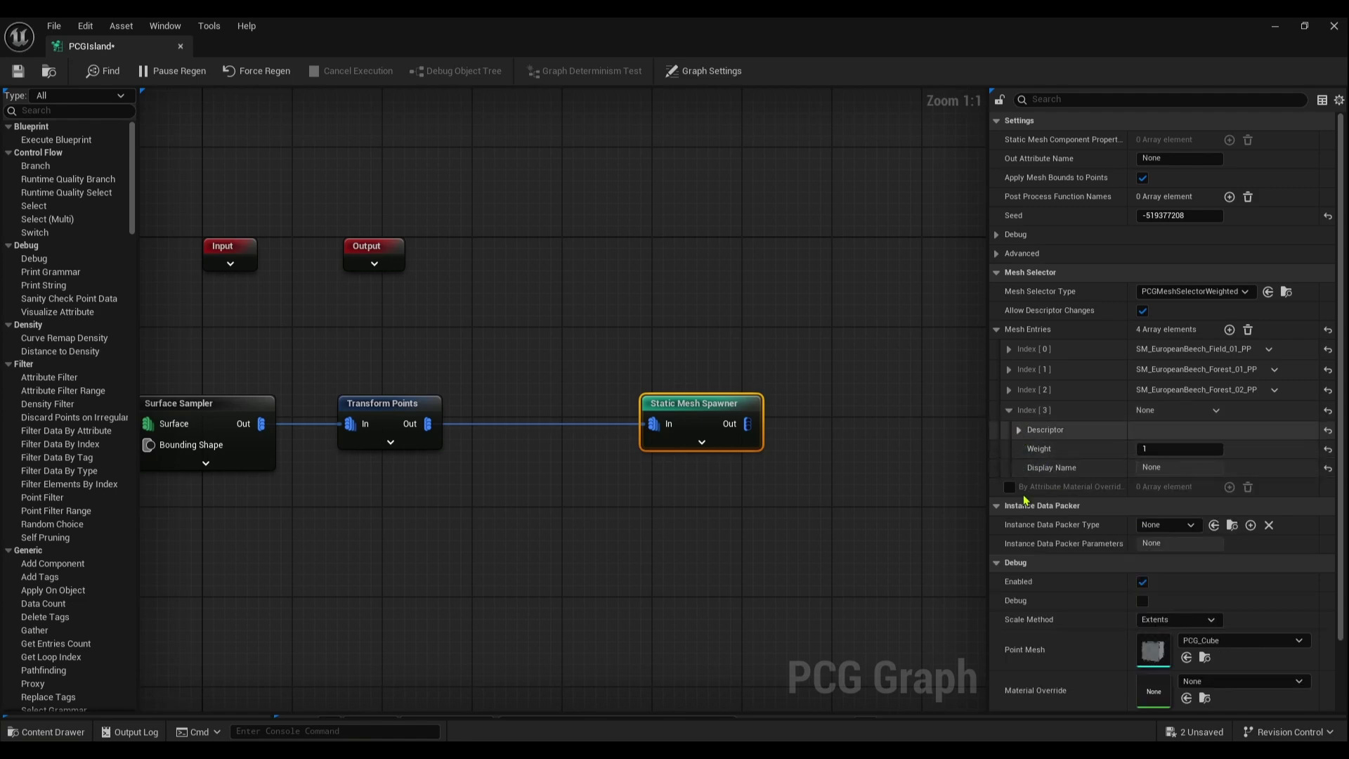
pyautogui.click(1019, 430)
pyautogui.scroll(-4, 1062, 510)
pyautogui.hotkey('ctrl', 'space')
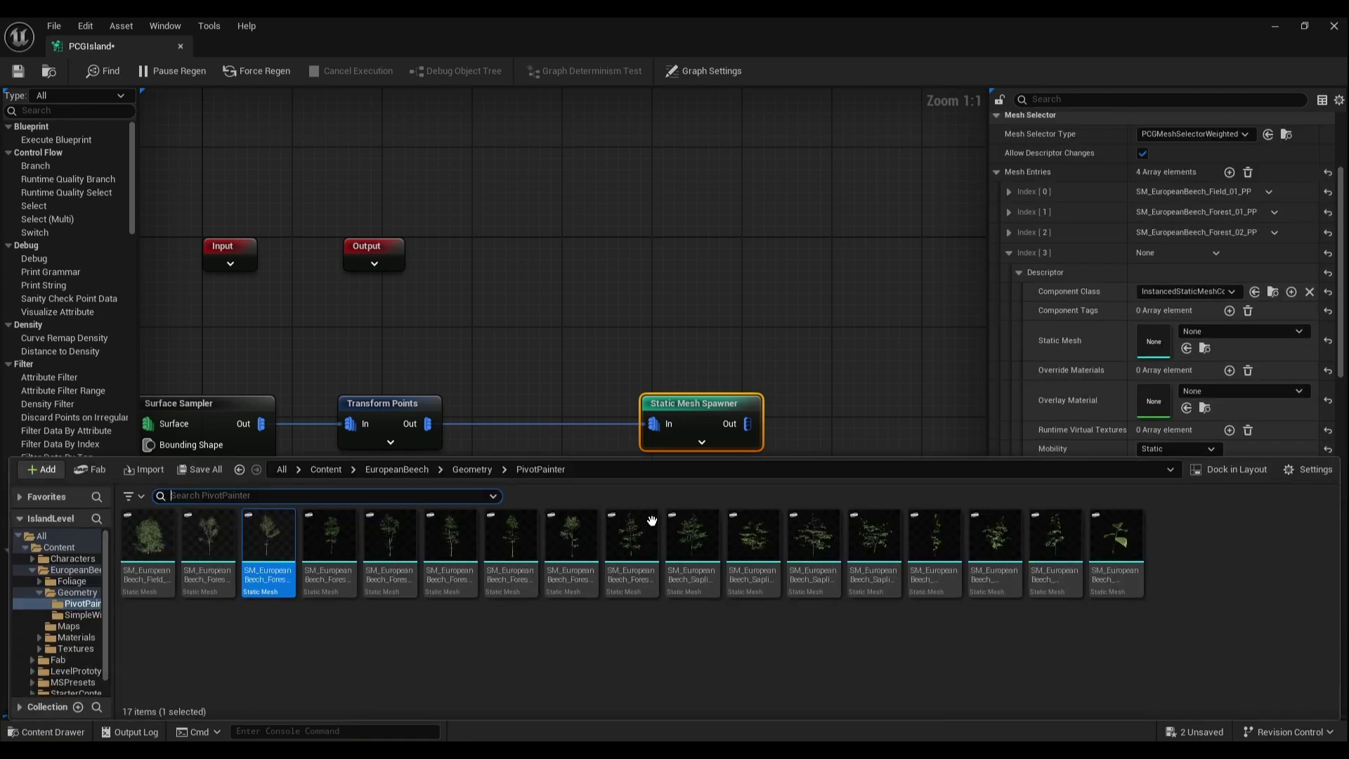
pyautogui.moveTo(328, 555); pyautogui.dragTo(1168, 351)
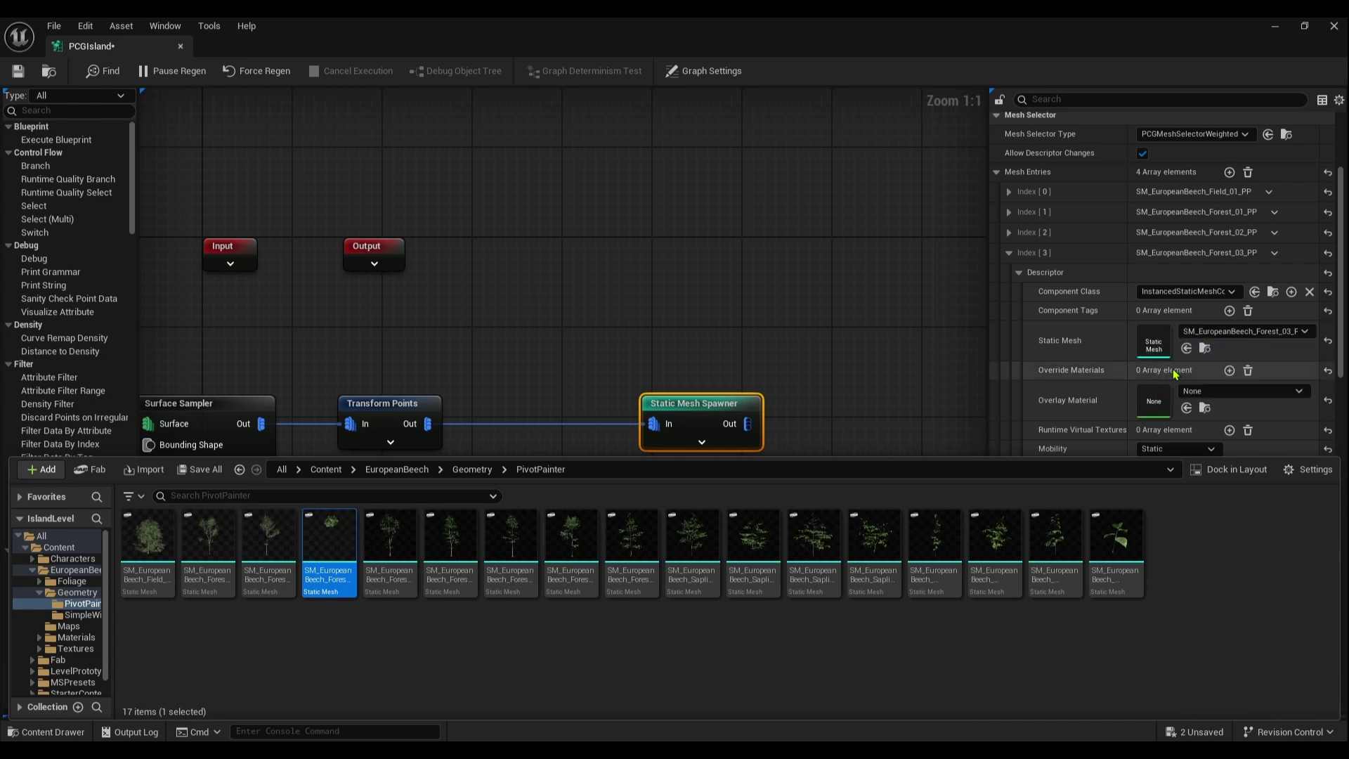
# - Set the collision preset of the SM_EuropeanBeech_Forest_03_PP mesh entry to BlockAll
pyautogui.scroll(-8, 1182, 383)
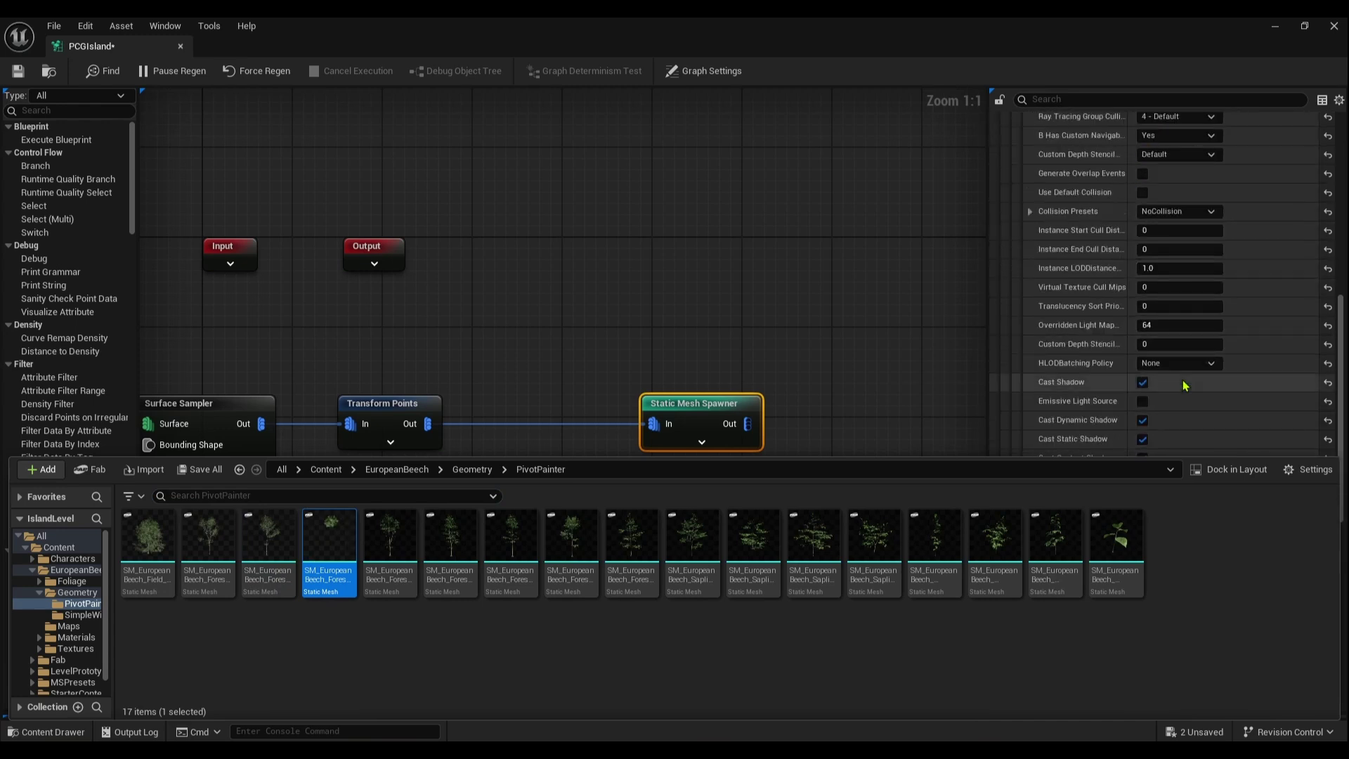
pyautogui.click(1161, 213)
pyautogui.click(1156, 251)
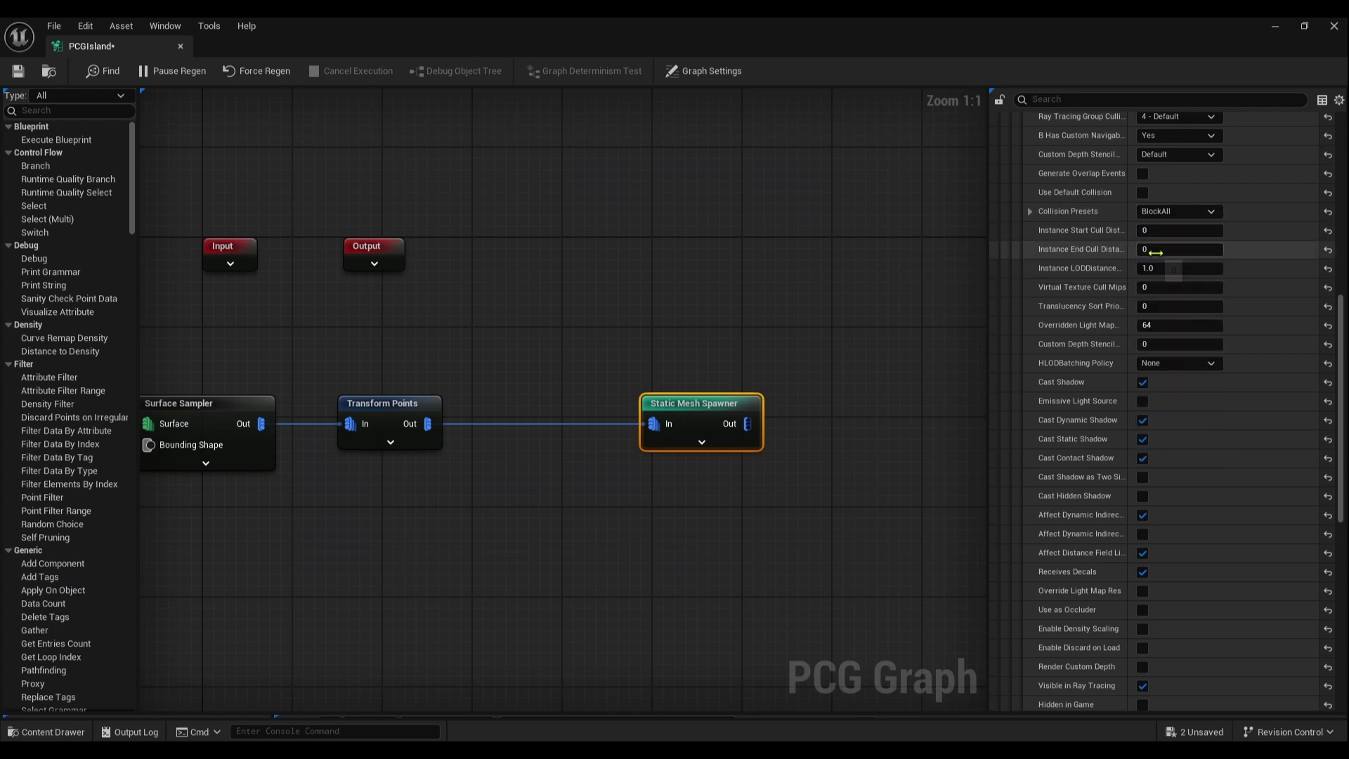
# - Save the PCGIsland graph and all other modified files, and view the regenerated forest in the level
pyautogui.click(18, 79)
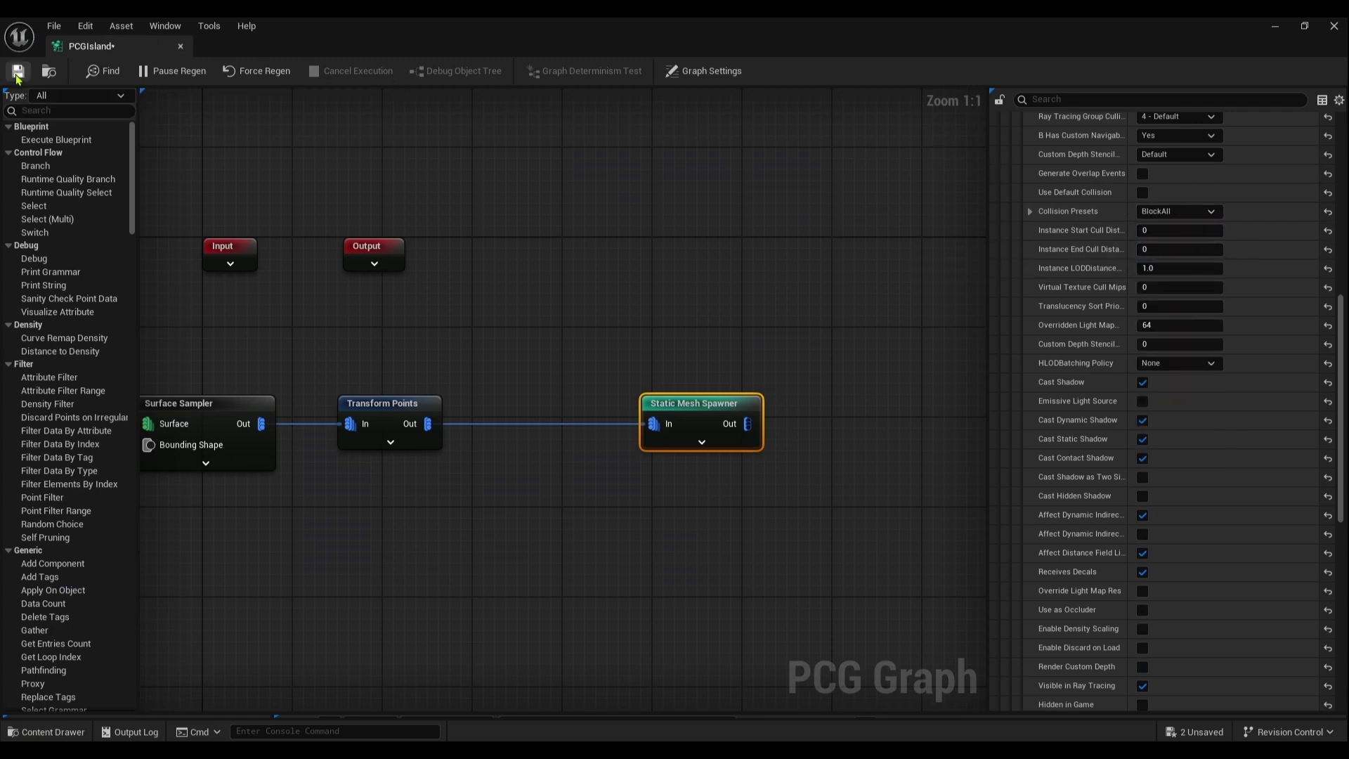
pyautogui.click(54, 28)
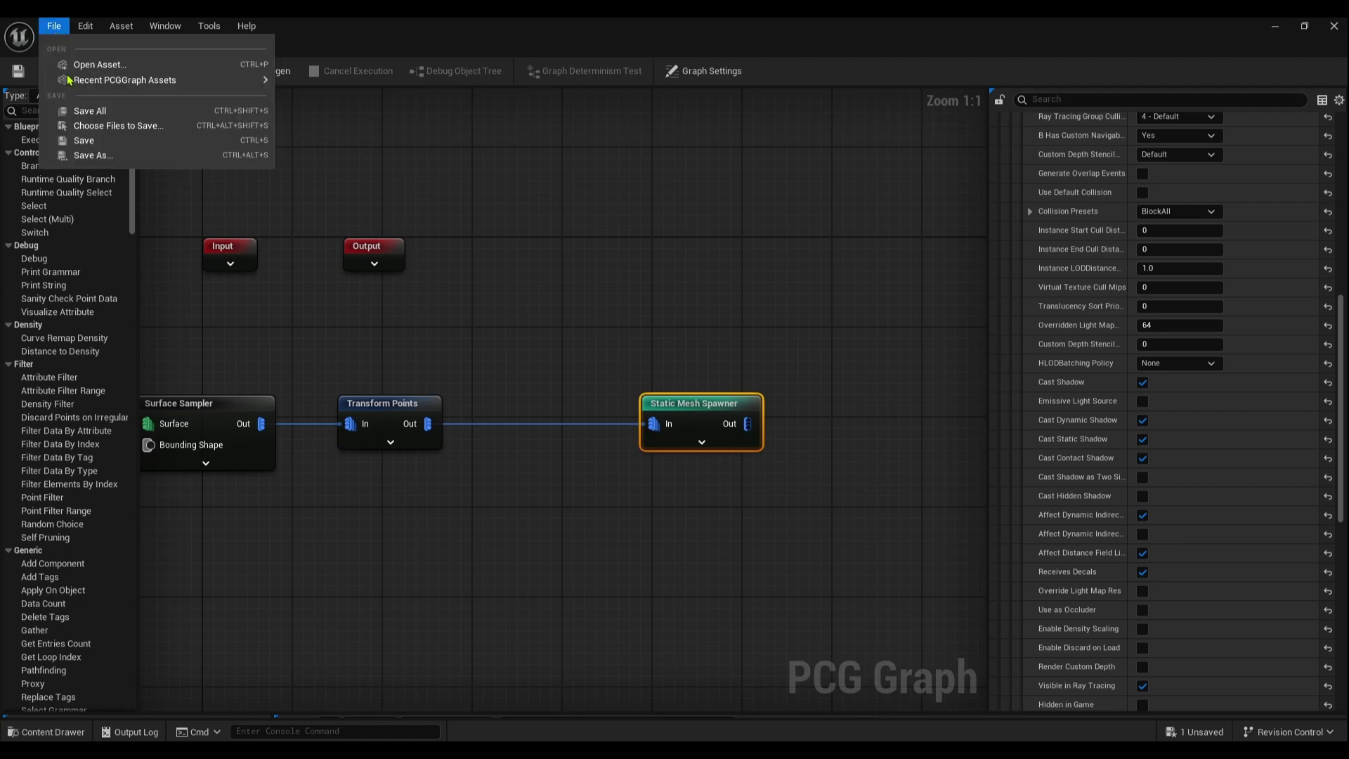
pyautogui.click(92, 115)
pyautogui.click(1275, 28)
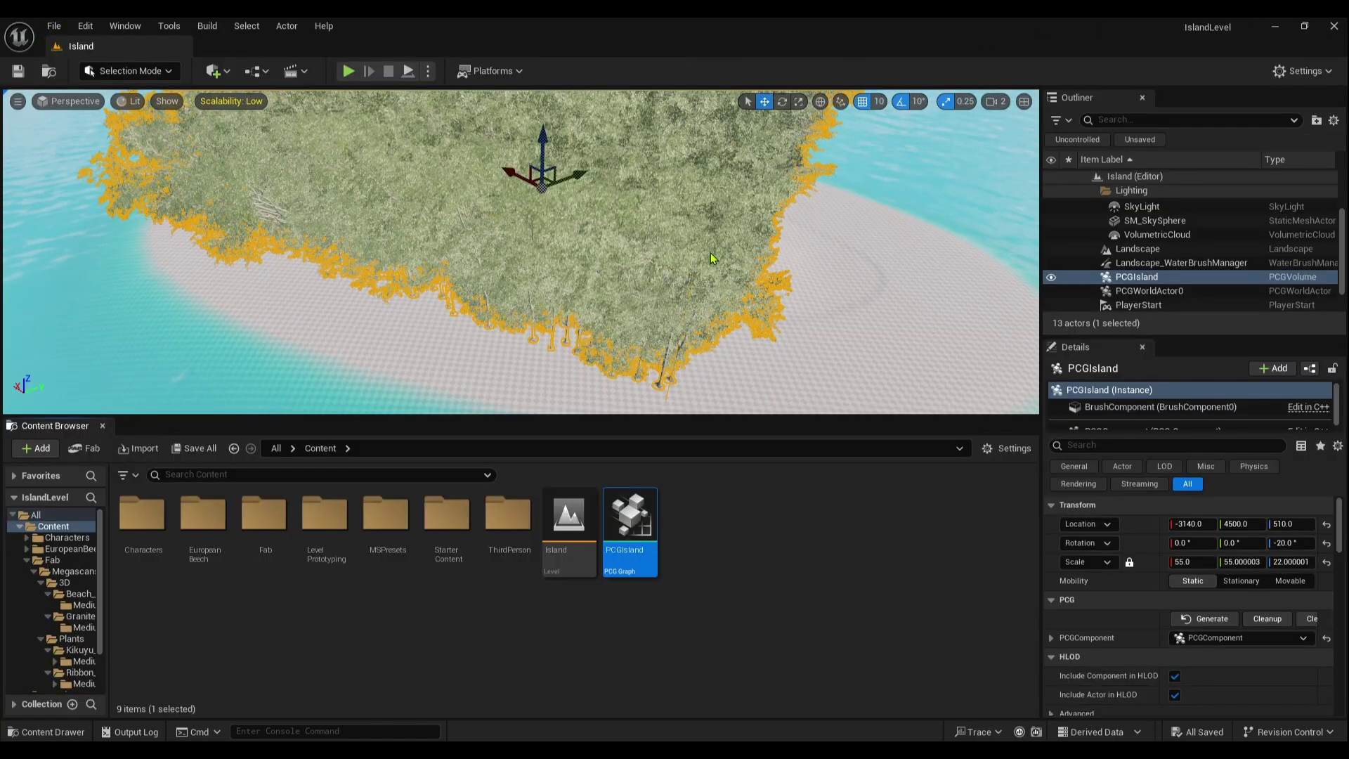
pyautogui.moveTo(713, 259)
pyautogui.mouseDown(button='right')
pyautogui.moveTo(682, 211)
pyautogui.moveTo(690, 184)
pyautogui.moveTo(703, 189)
pyautogui.moveTo(705, 241)
pyautogui.moveTo(651, 298)
pyautogui.moveTo(714, 261)
pyautogui.mouseUp(button='right')
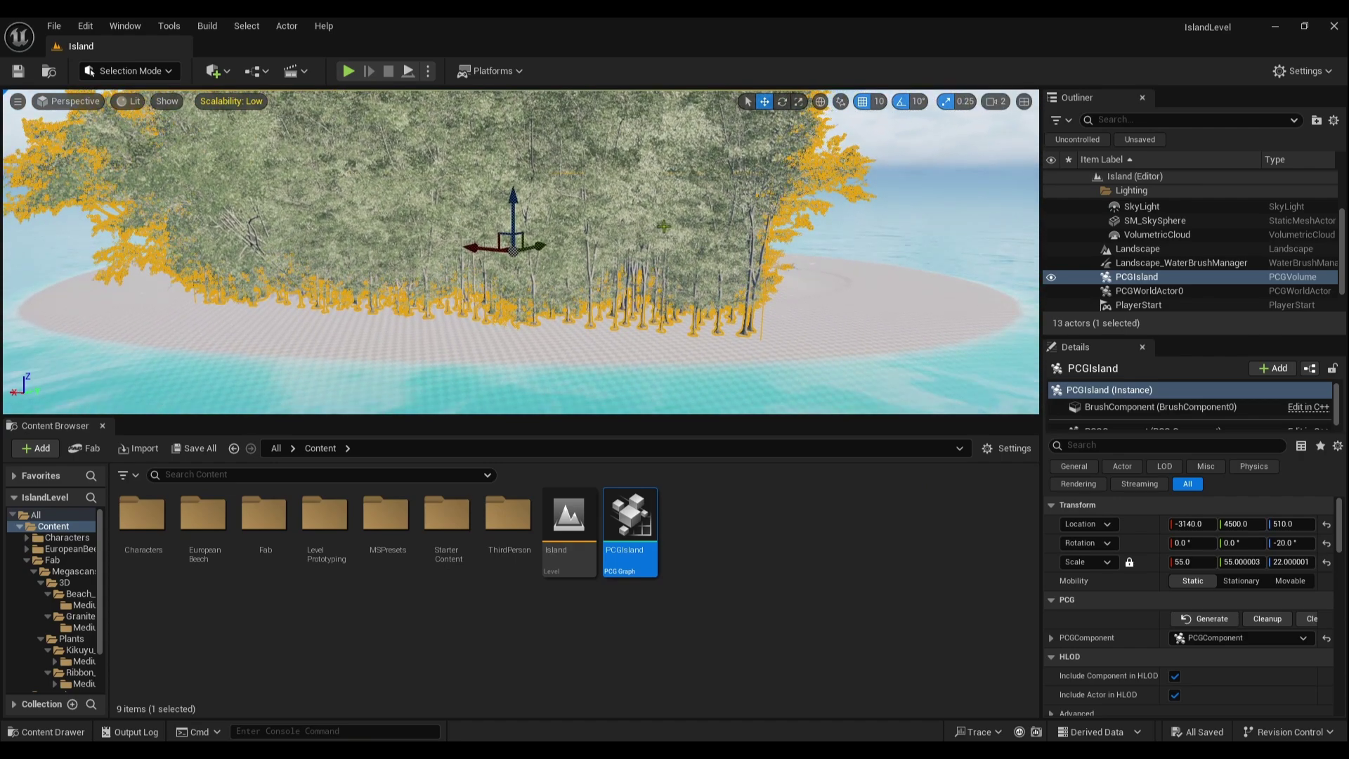
# - Insert a Density Filter node between Transform Points and Static Mesh Spawner in the PCGIsland graph and align it with them
pyautogui.doubleClick(656, 532)
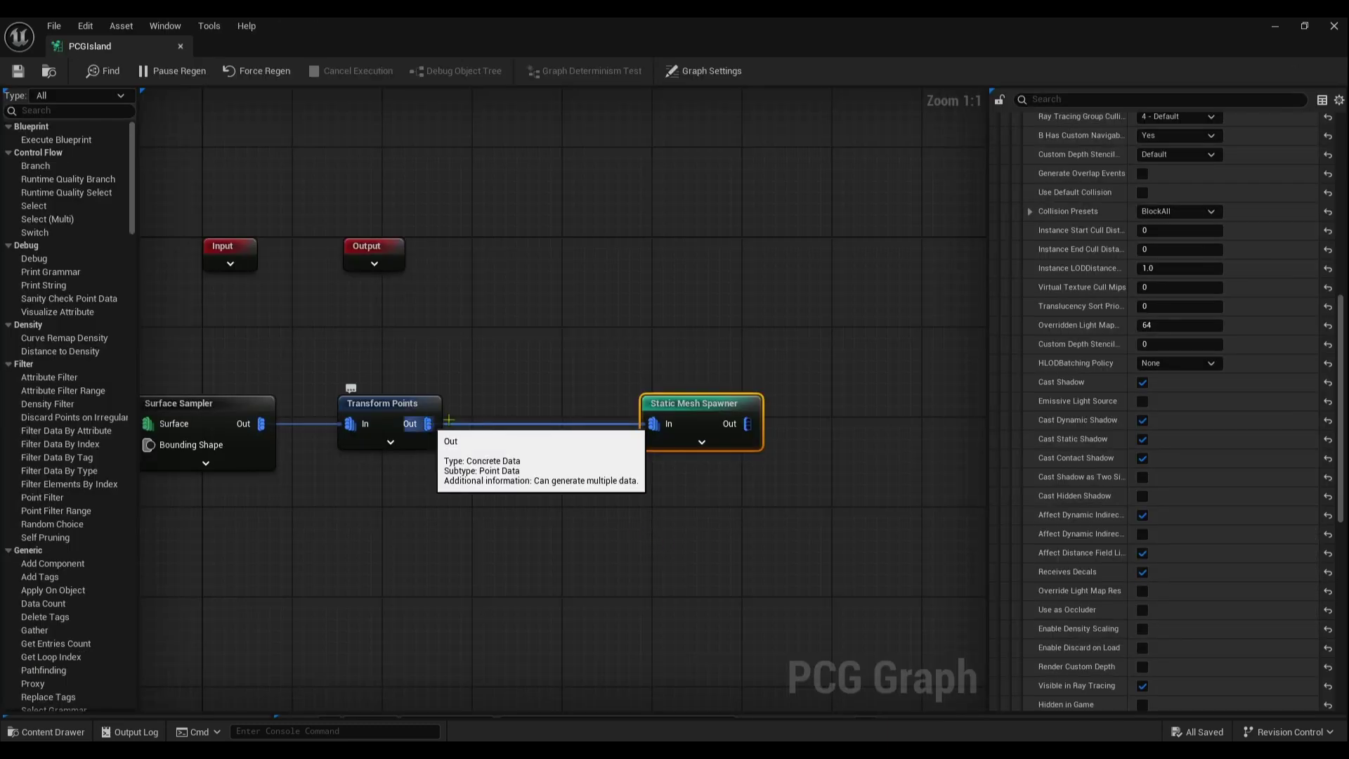
pyautogui.moveTo(426, 422); pyautogui.dragTo(503, 405)
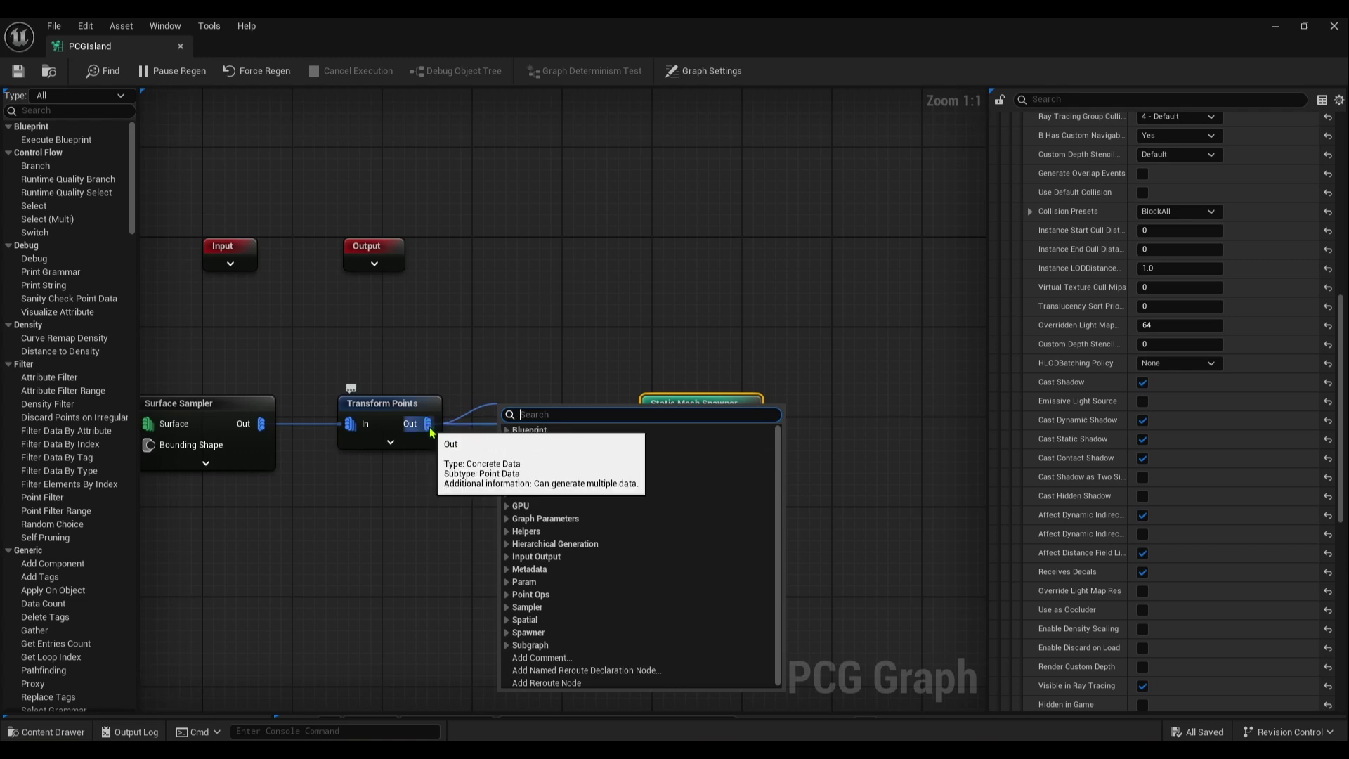
pyautogui.moveTo(428, 425); pyautogui.dragTo(485, 419)
pyautogui.write('d')
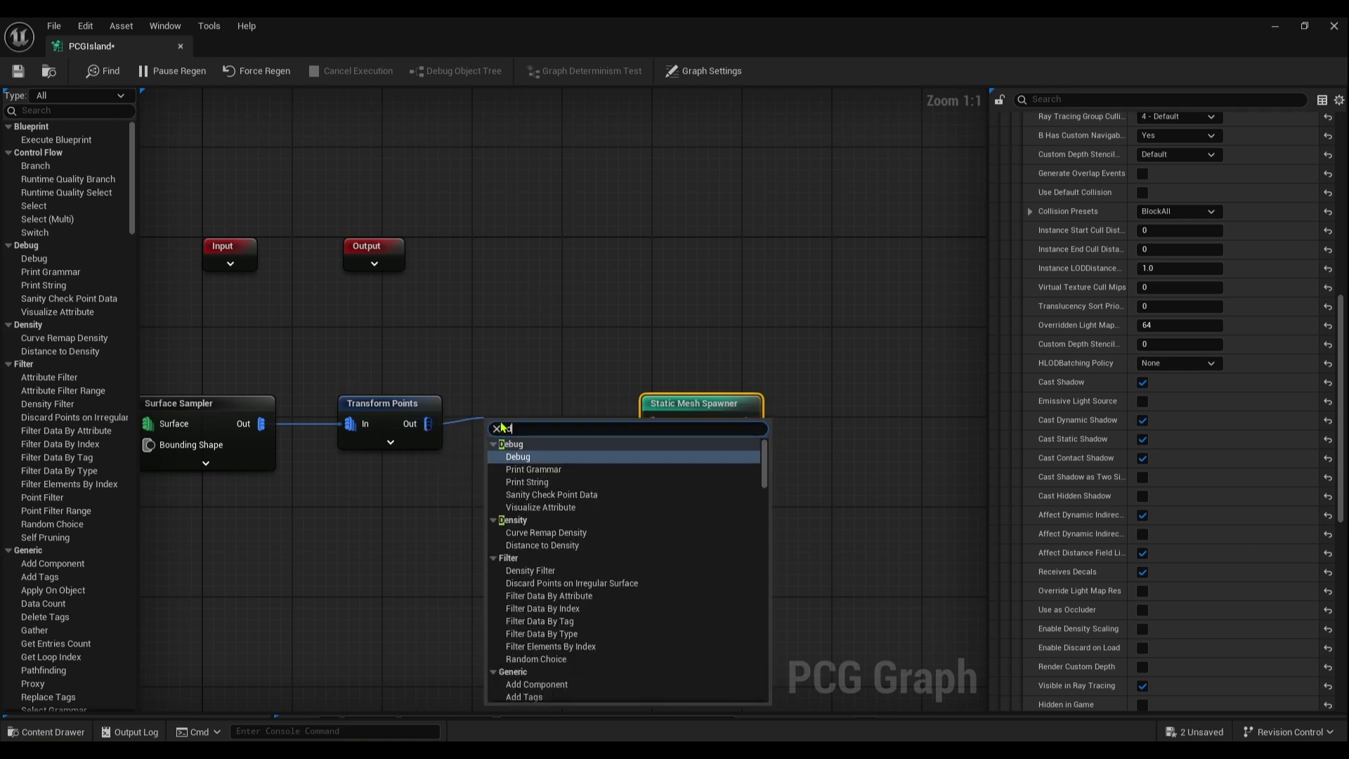
pyautogui.write('ensoty')
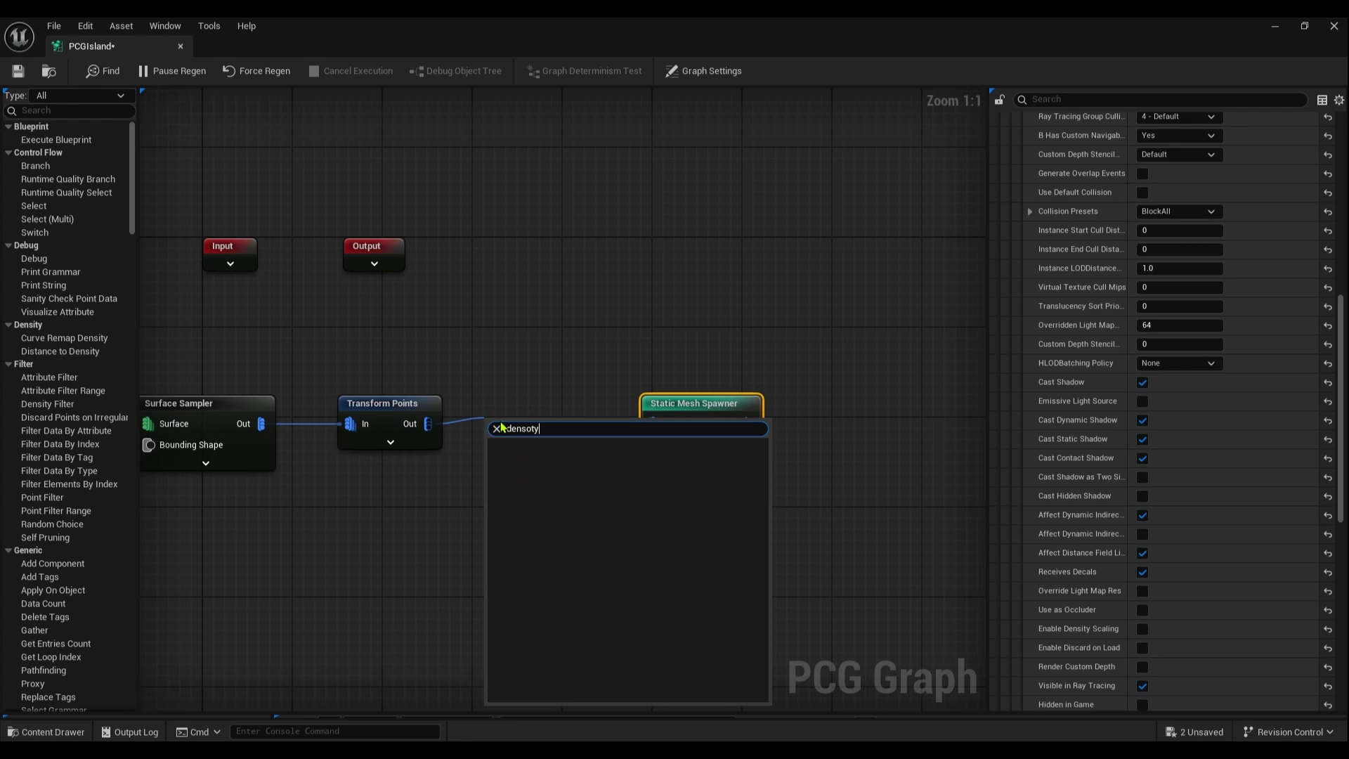
pyautogui.press('BackSpace')
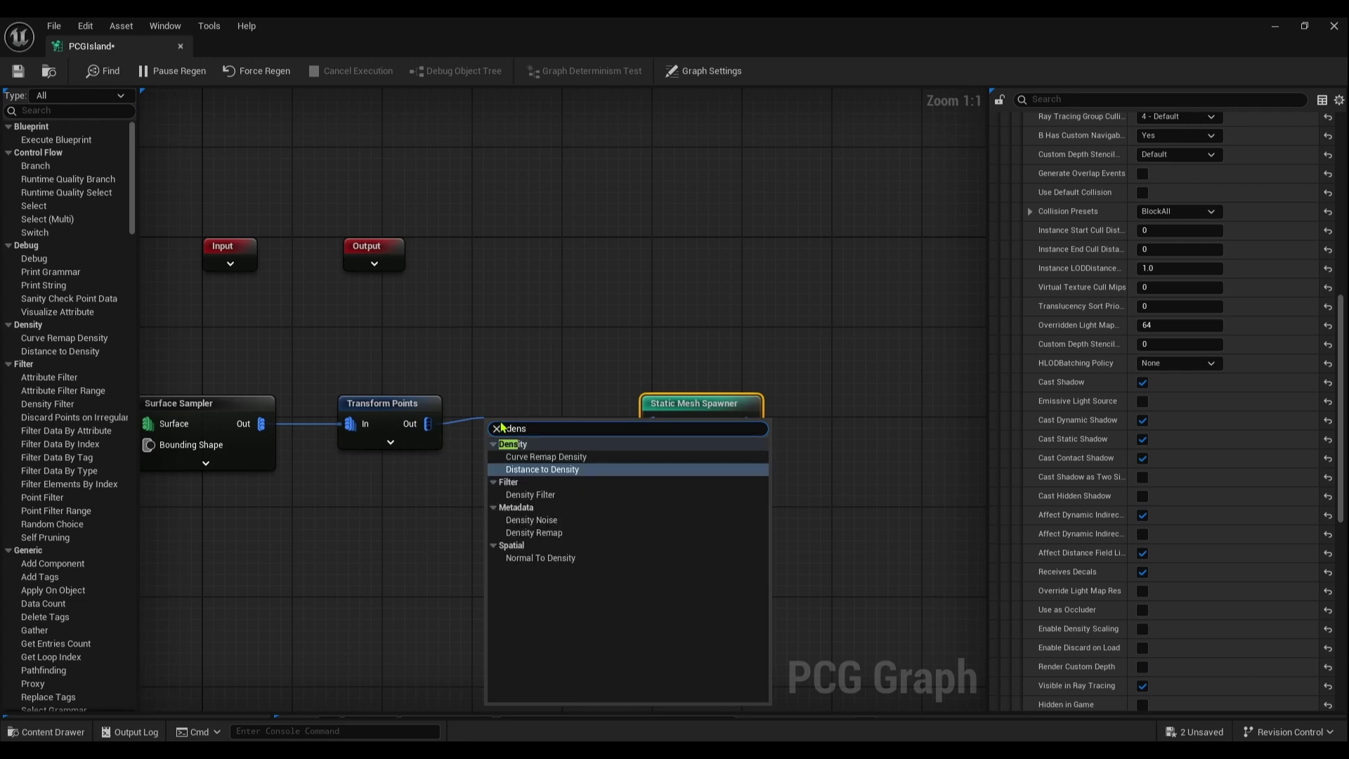
pyautogui.click(526, 494)
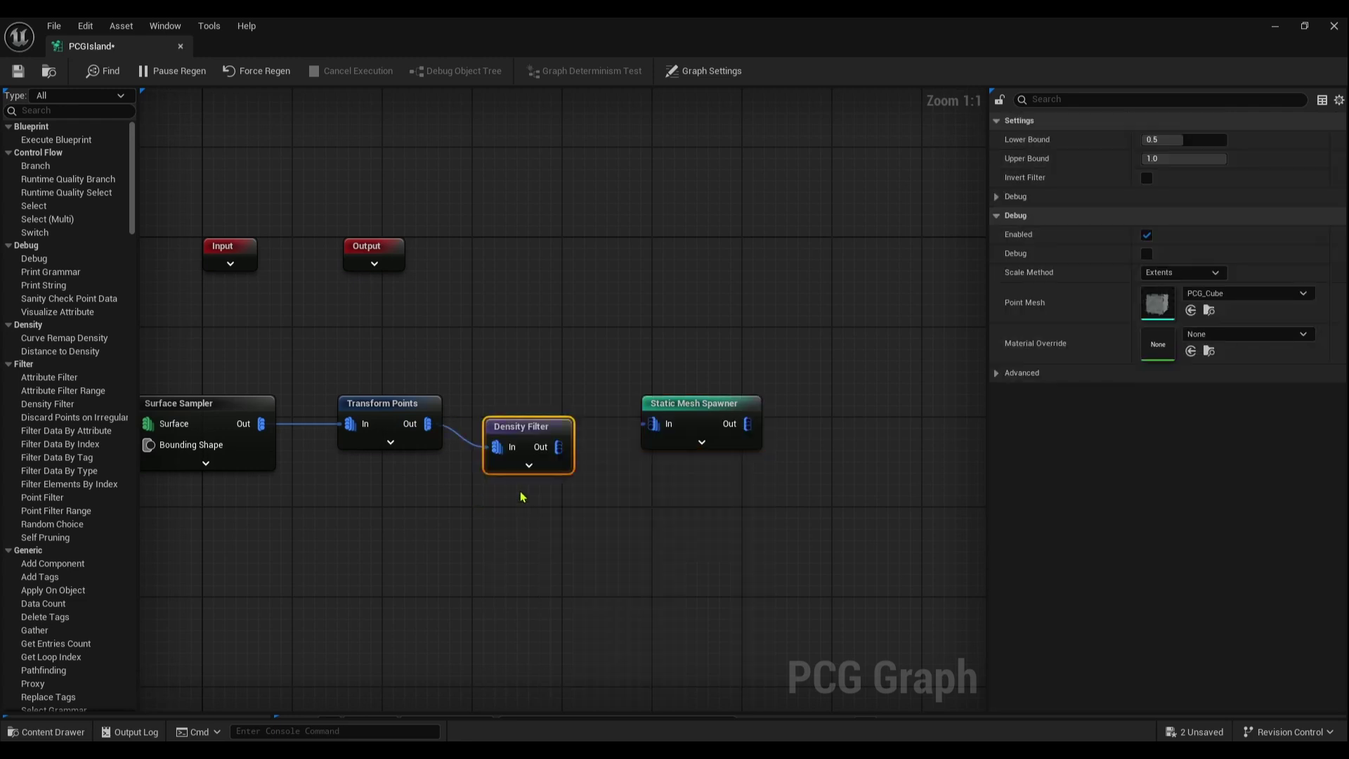
pyautogui.moveTo(570, 451); pyautogui.dragTo(654, 424)
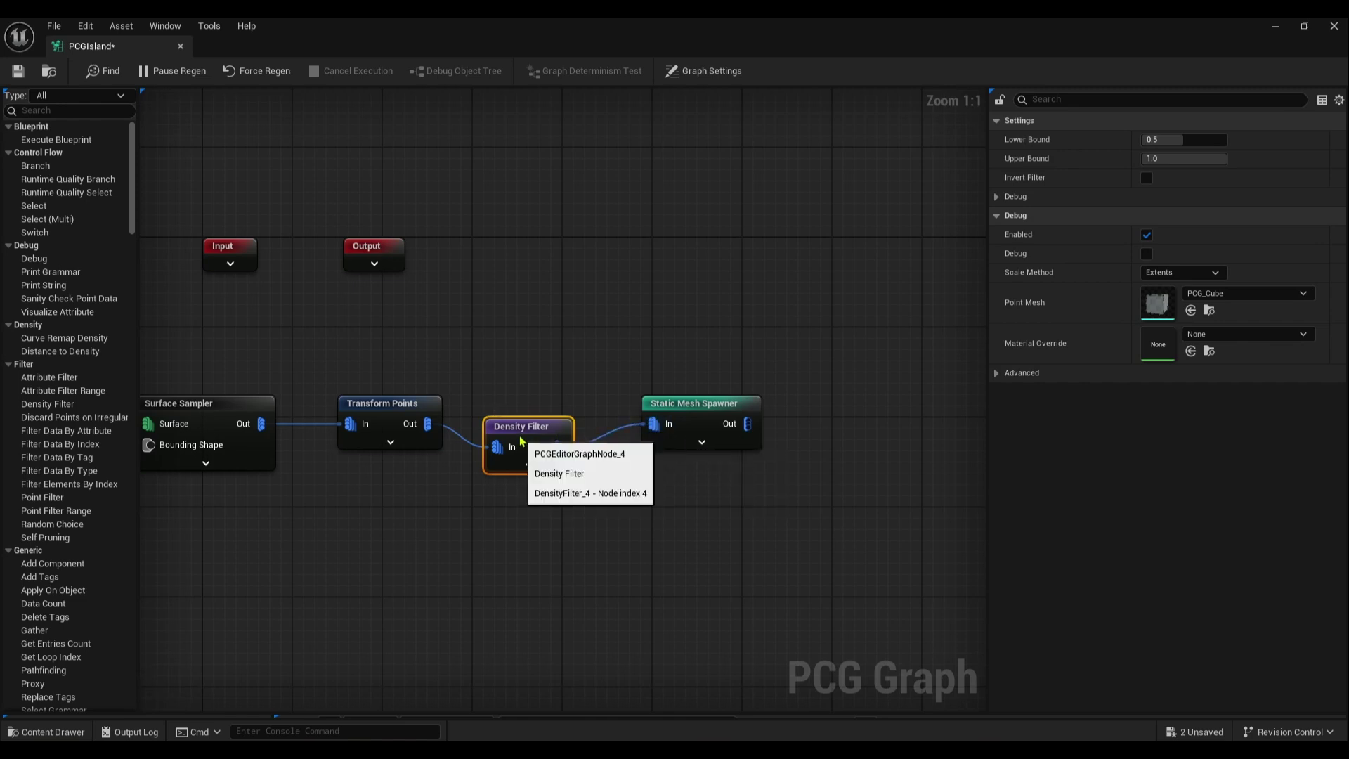
pyautogui.moveTo(523, 430); pyautogui.dragTo(535, 405)
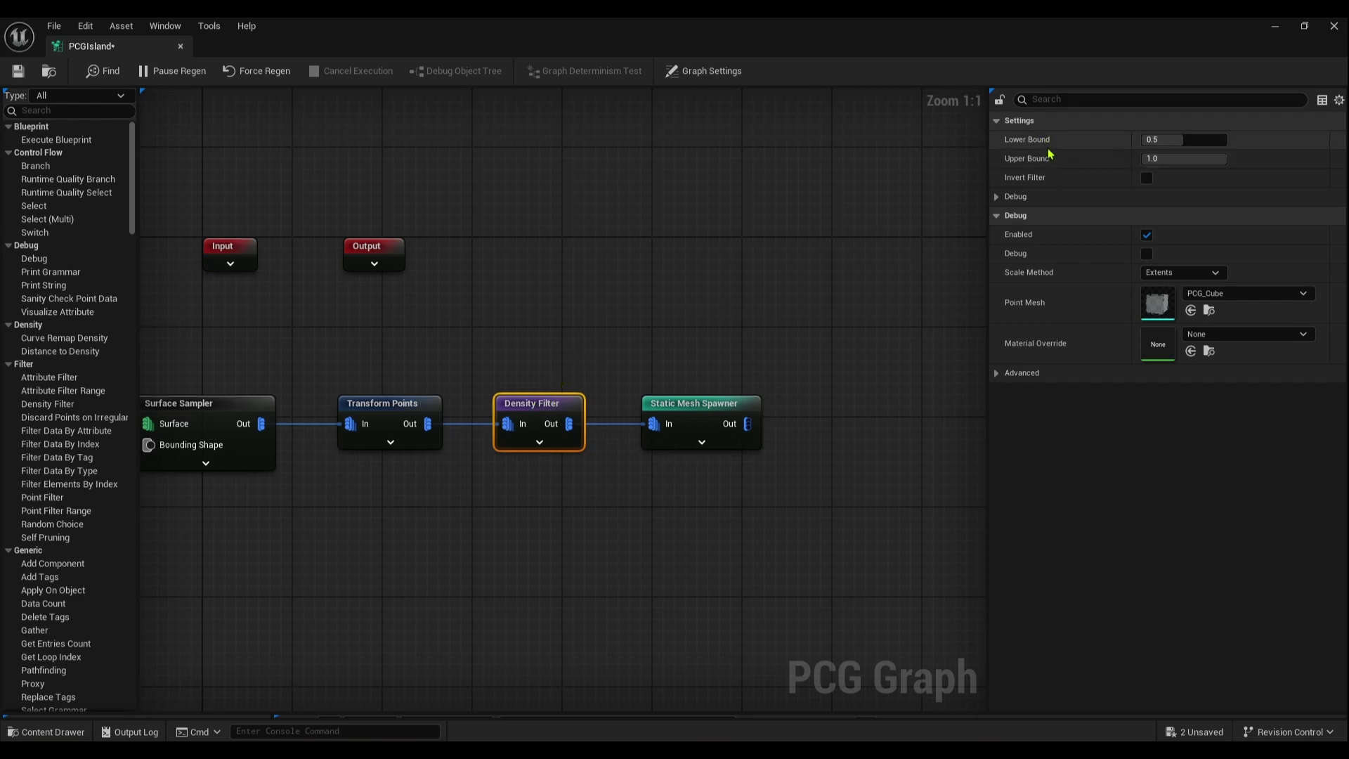
# - Set the Density Filter's Upper Bound to 0.287 and Lower Bound to 0.181 while watching the trees thin out, and close the graph
pyautogui.click(1304, 25)
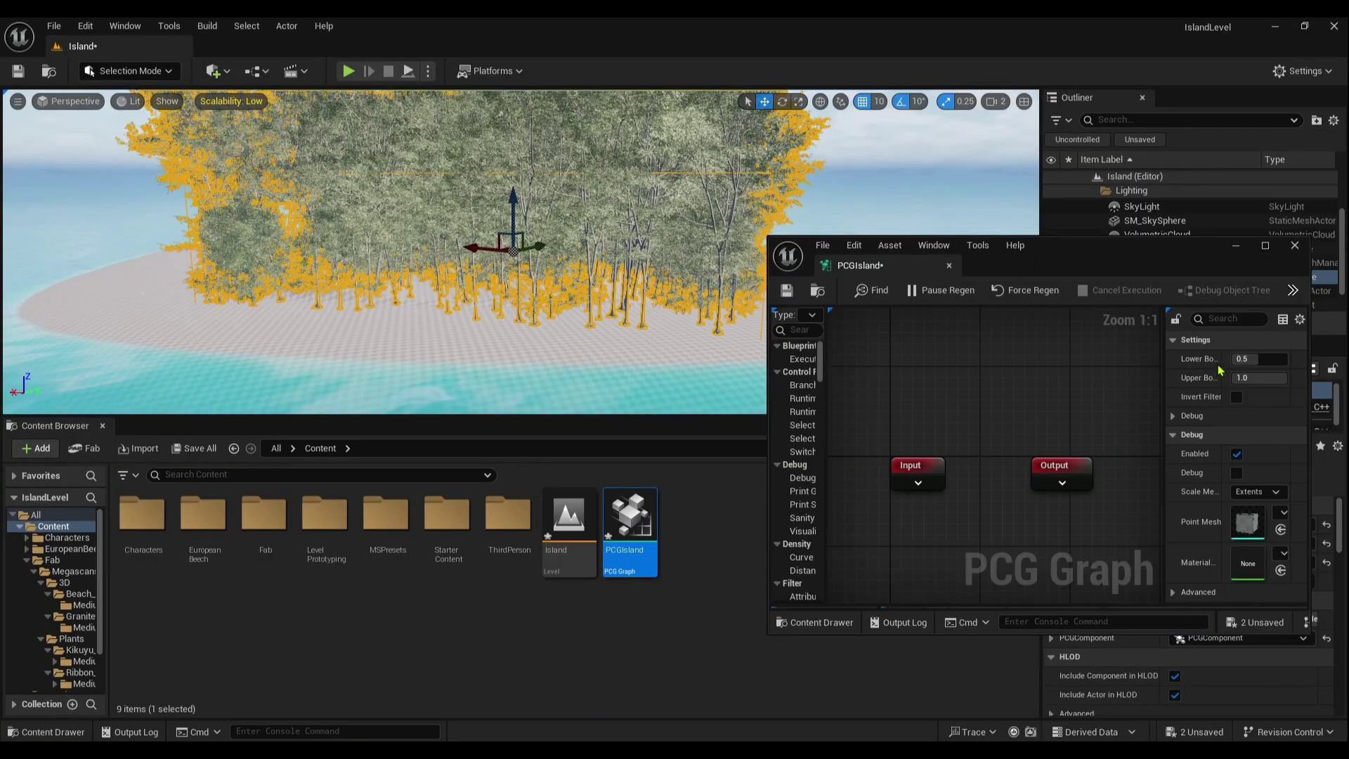
pyautogui.moveTo(1258, 378)
pyautogui.mouseDown()
pyautogui.moveTo(1244, 377)
pyautogui.moveTo(1272, 381)
pyautogui.mouseUp()
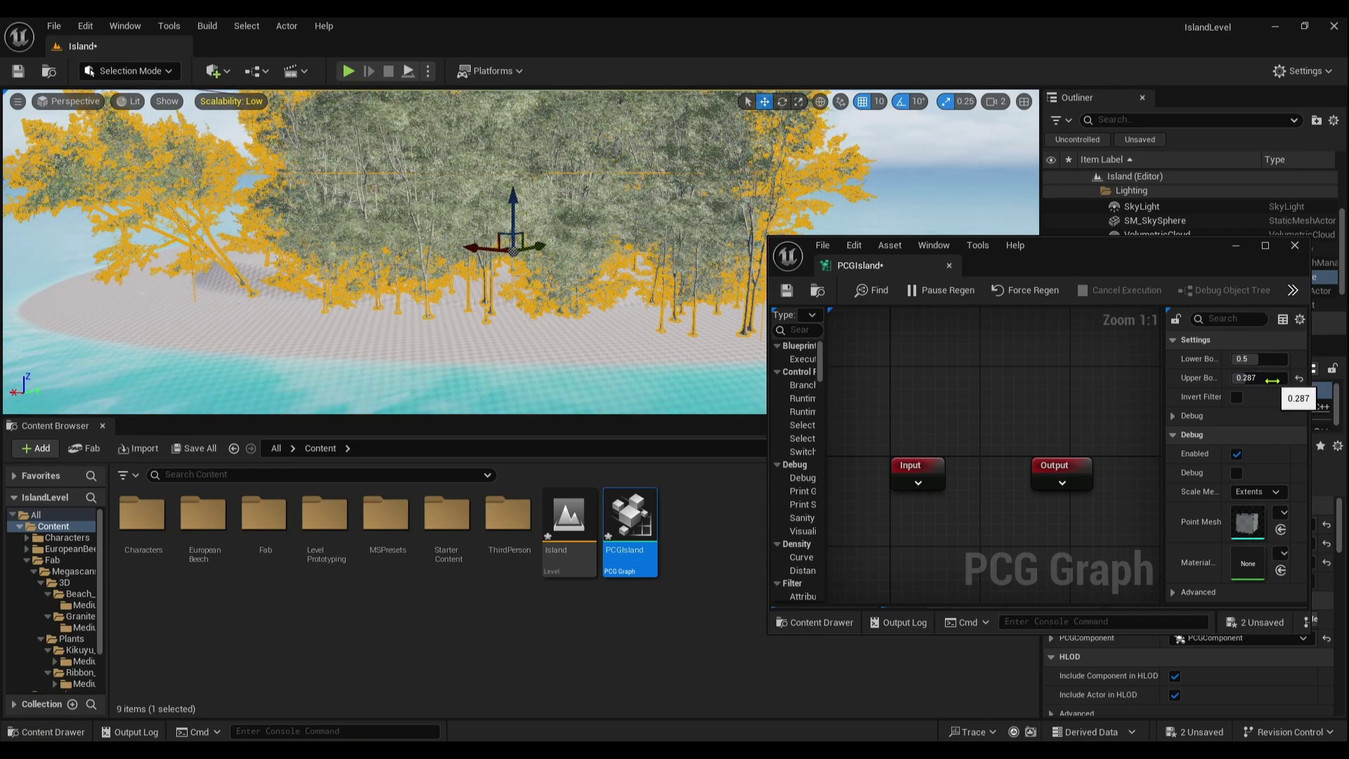
pyautogui.moveTo(1255, 359); pyautogui.dragTo(1234, 359)
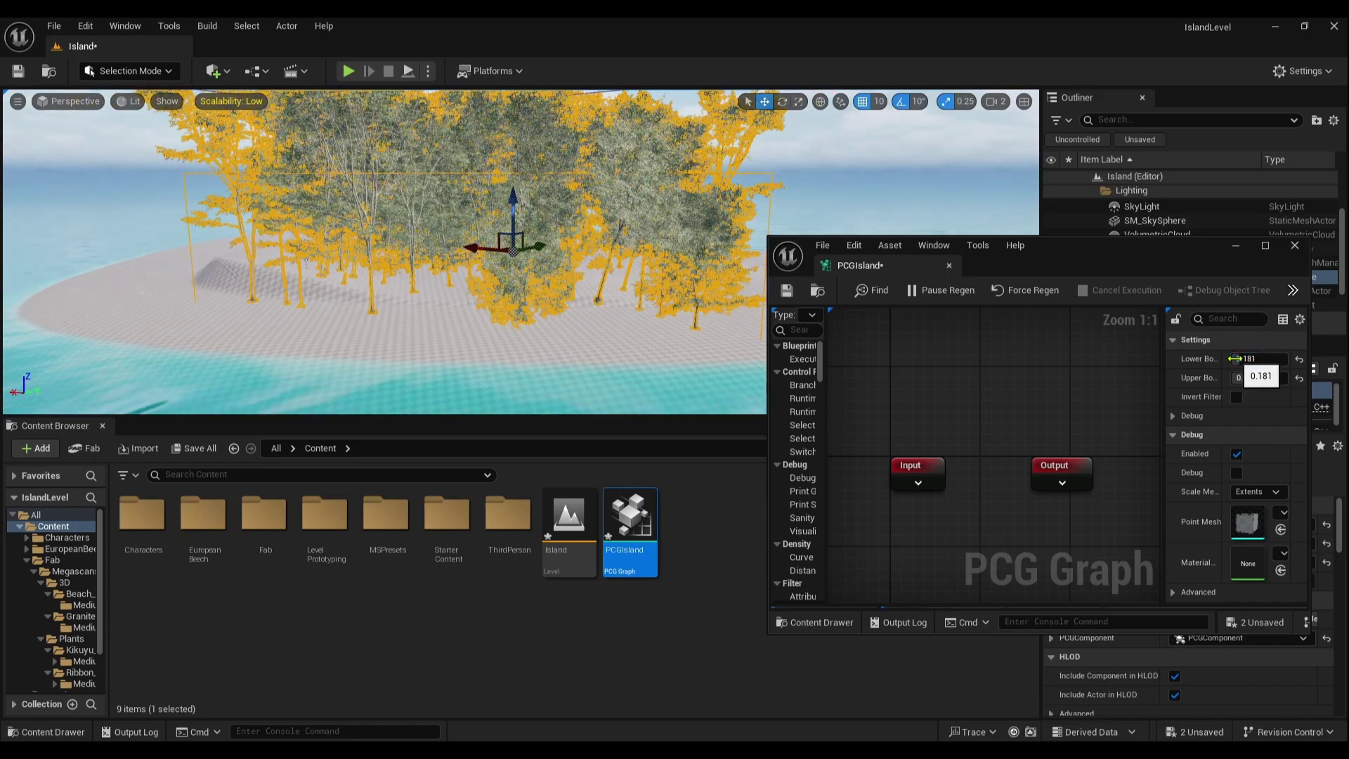
pyautogui.moveTo(396, 208); pyautogui.dragTo(310, 204, button='right')
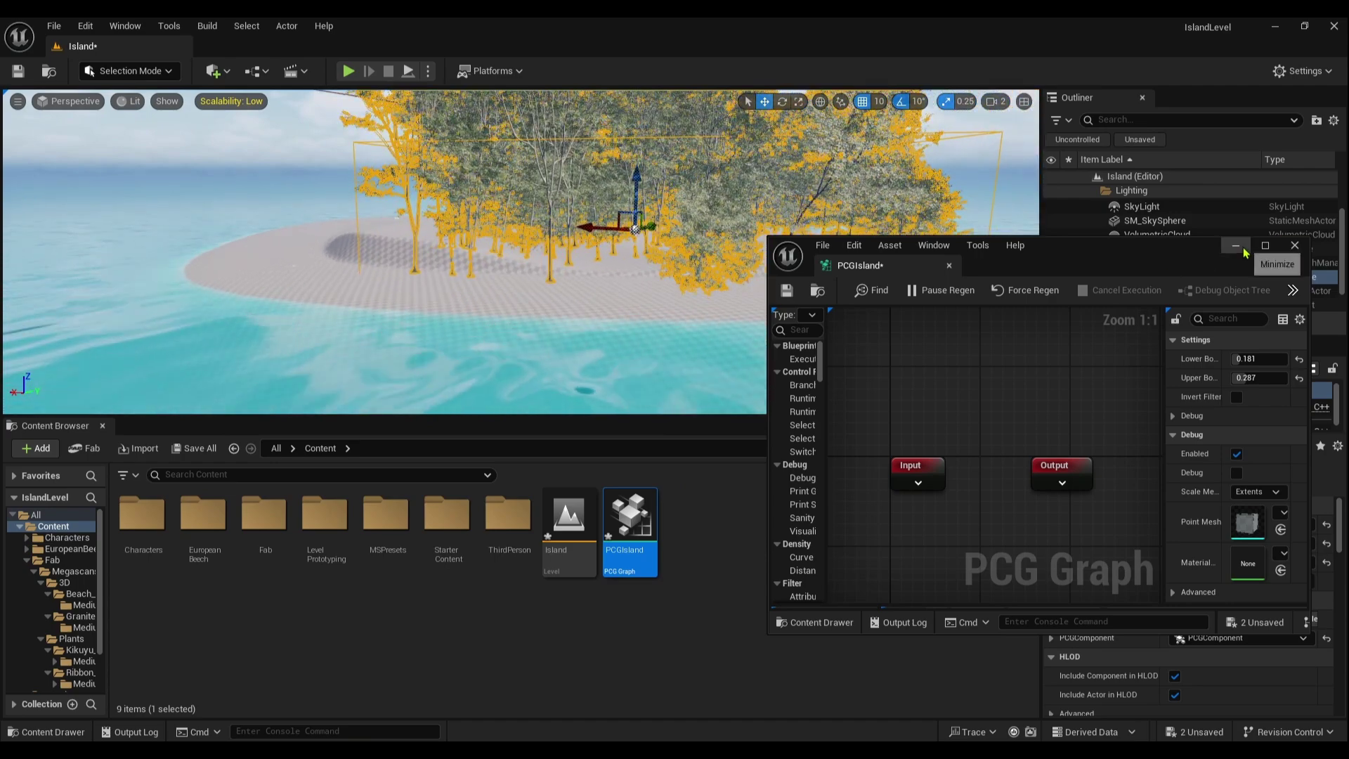
pyautogui.click(1296, 245)
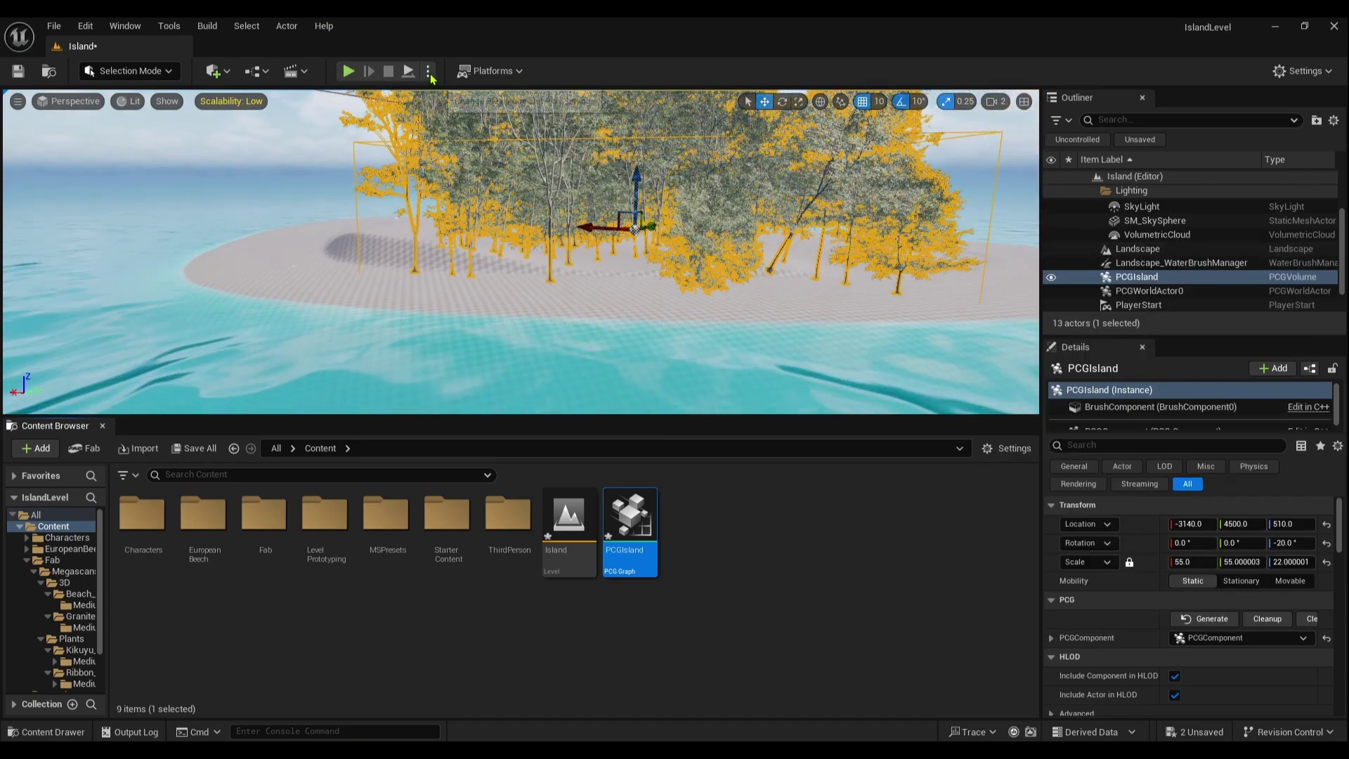
# - Play the level in a separate preview window, run the character among the trees to check the forest, and stop the preview
pyautogui.click(428, 71)
pyautogui.click(515, 142)
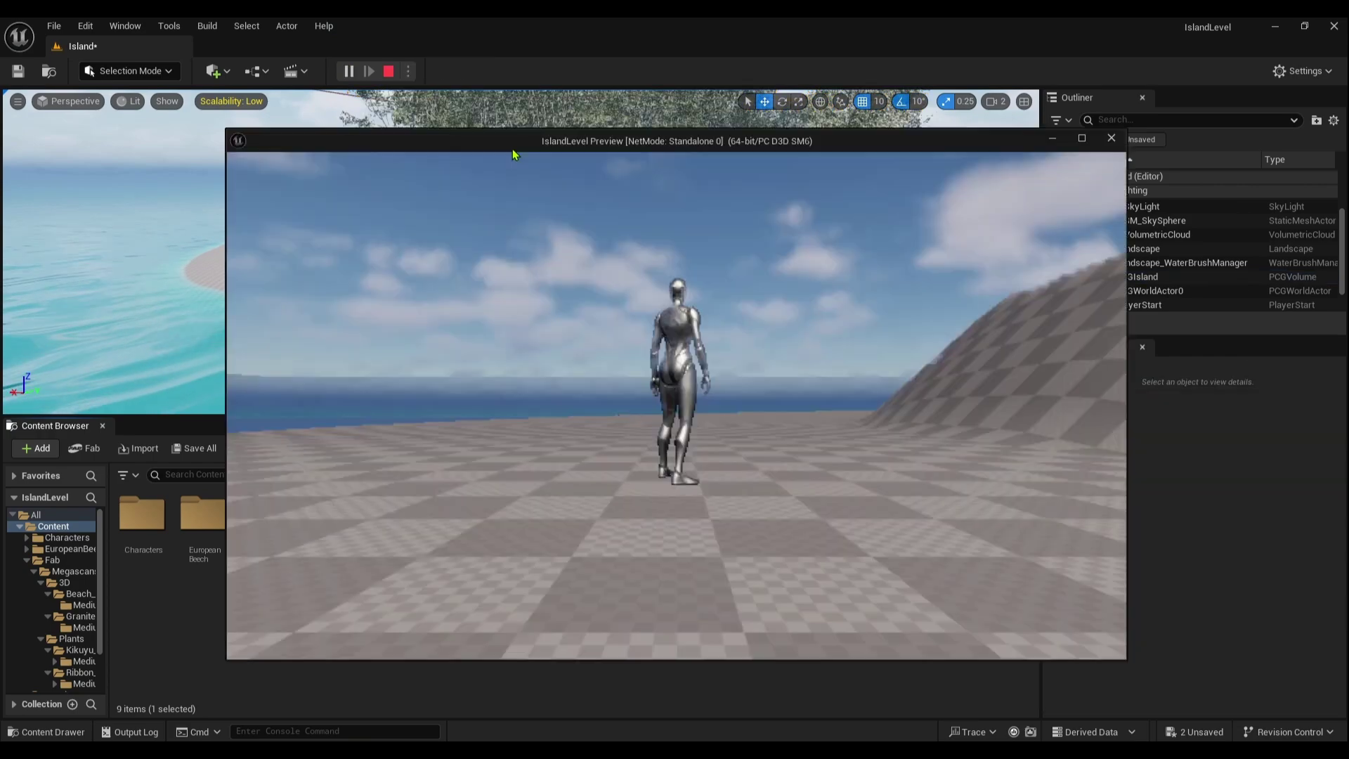
pyautogui.click(802, 321)
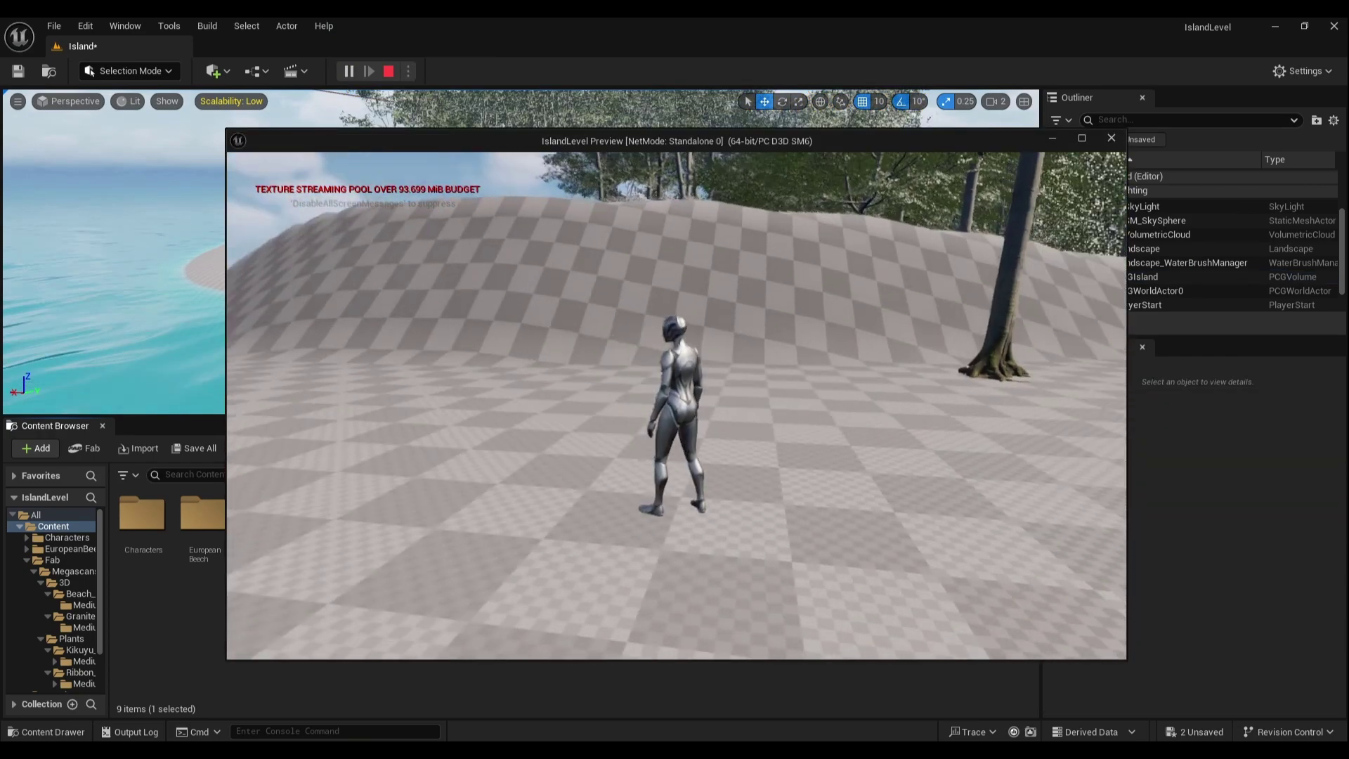
pyautogui.press('w')
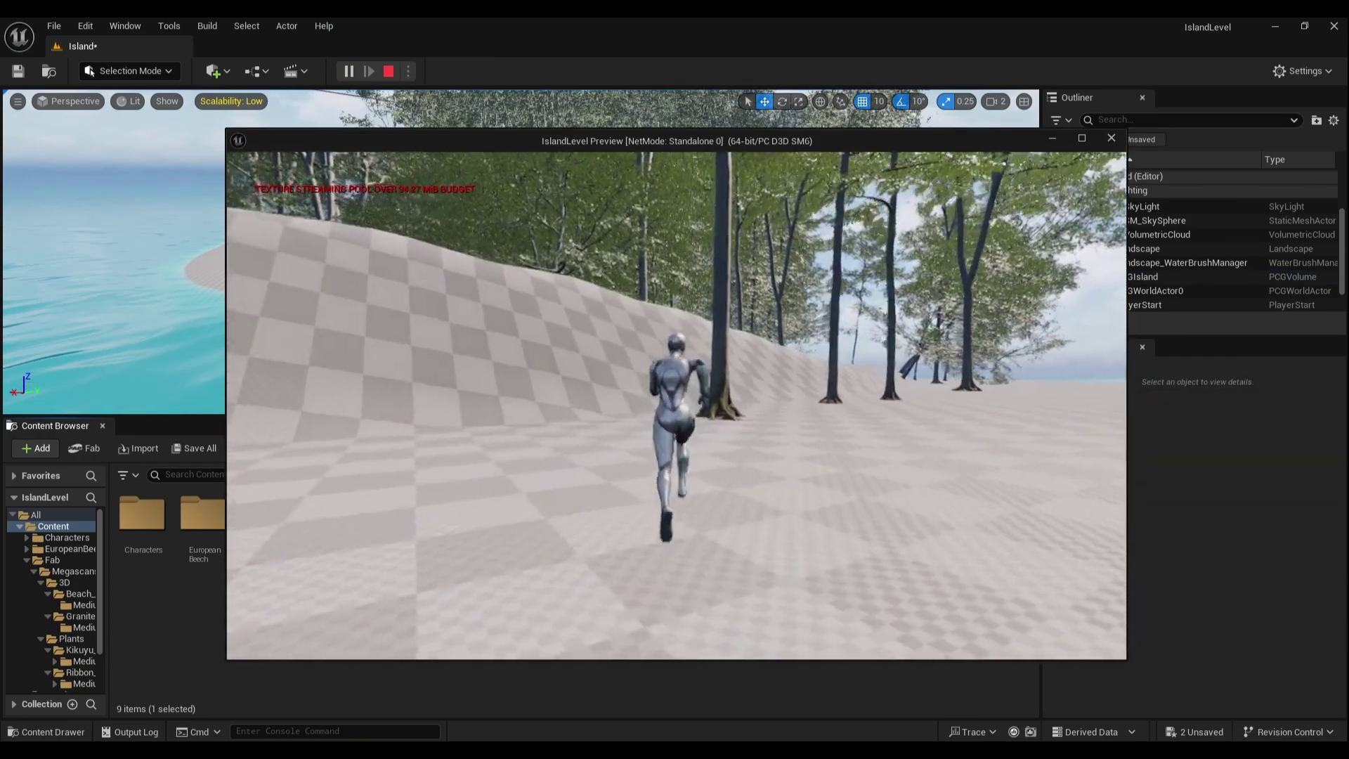
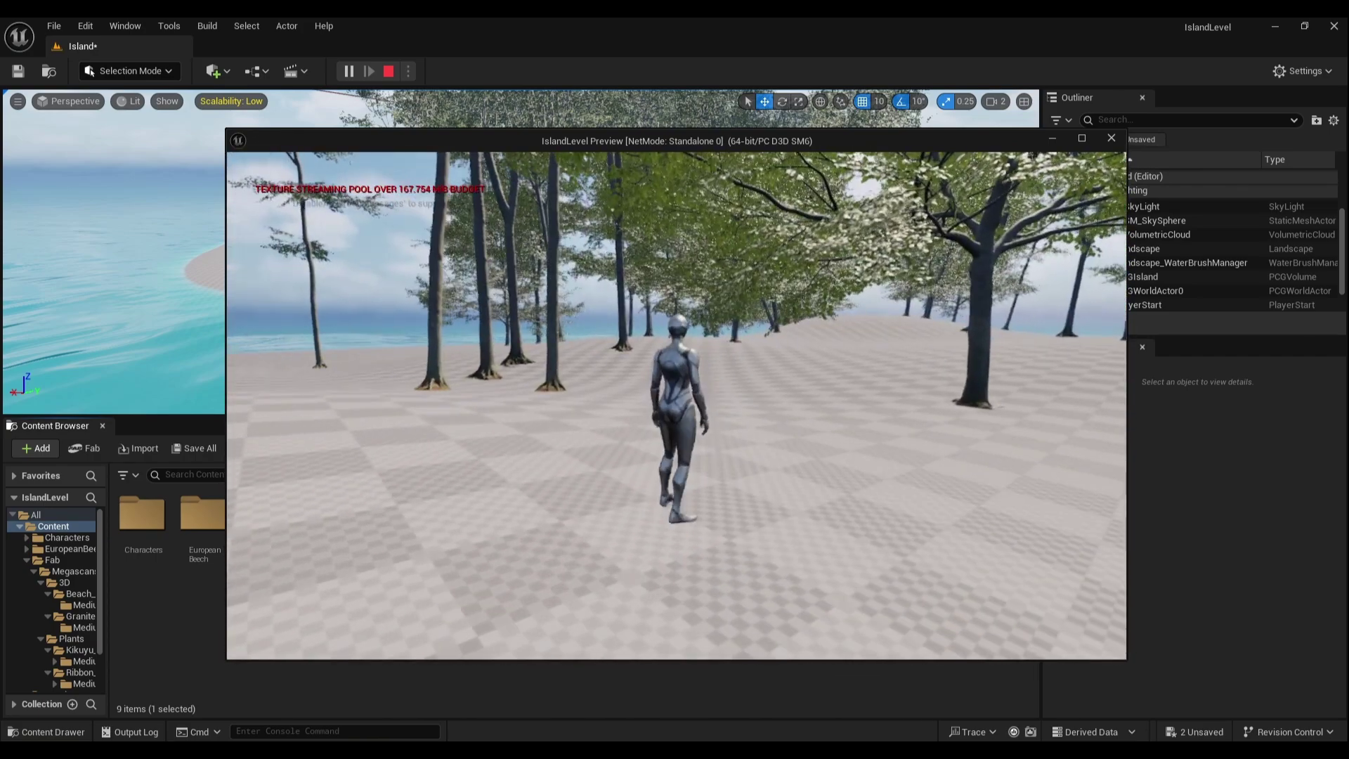
pyautogui.press('Escape')
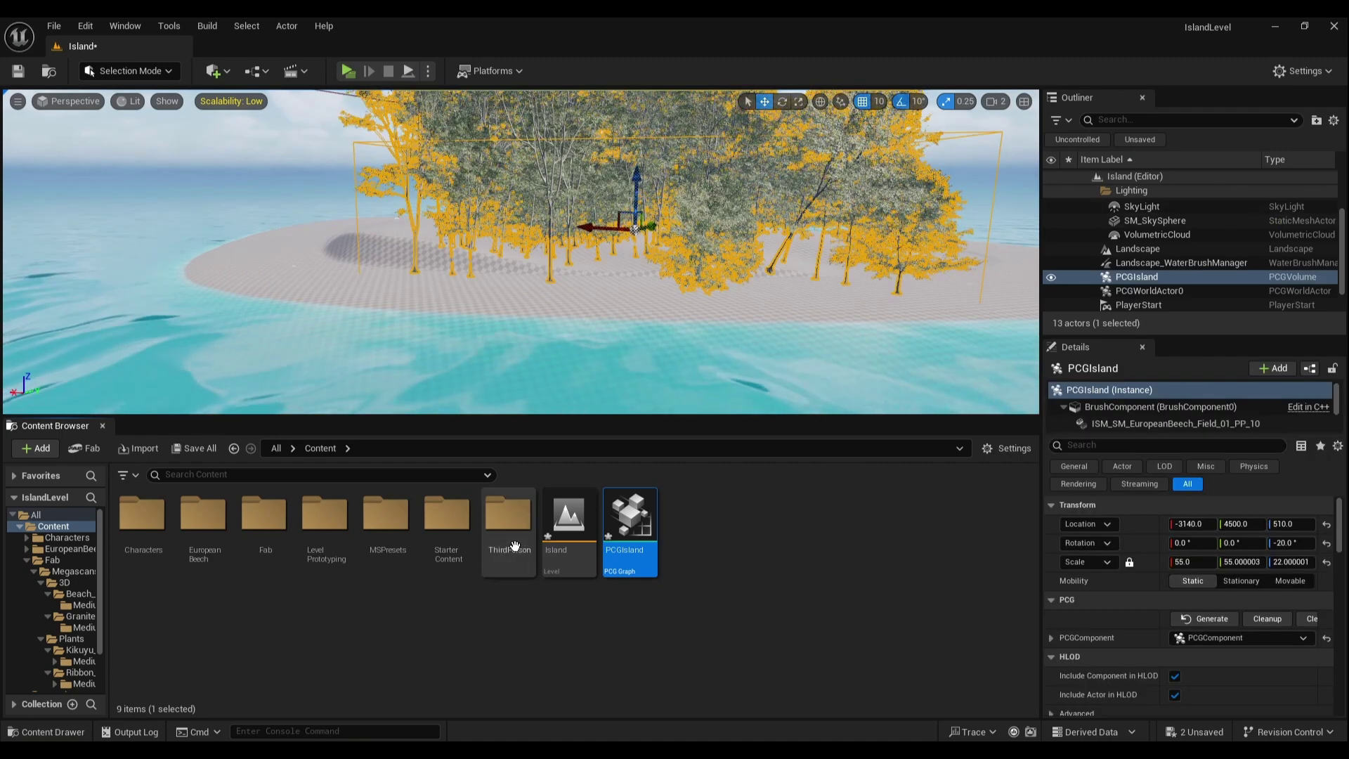
# - Raise the Density Filter's Lower Bound to 0.46 in the PCGIsland graph and return to the level
pyautogui.doubleClick(641, 529)
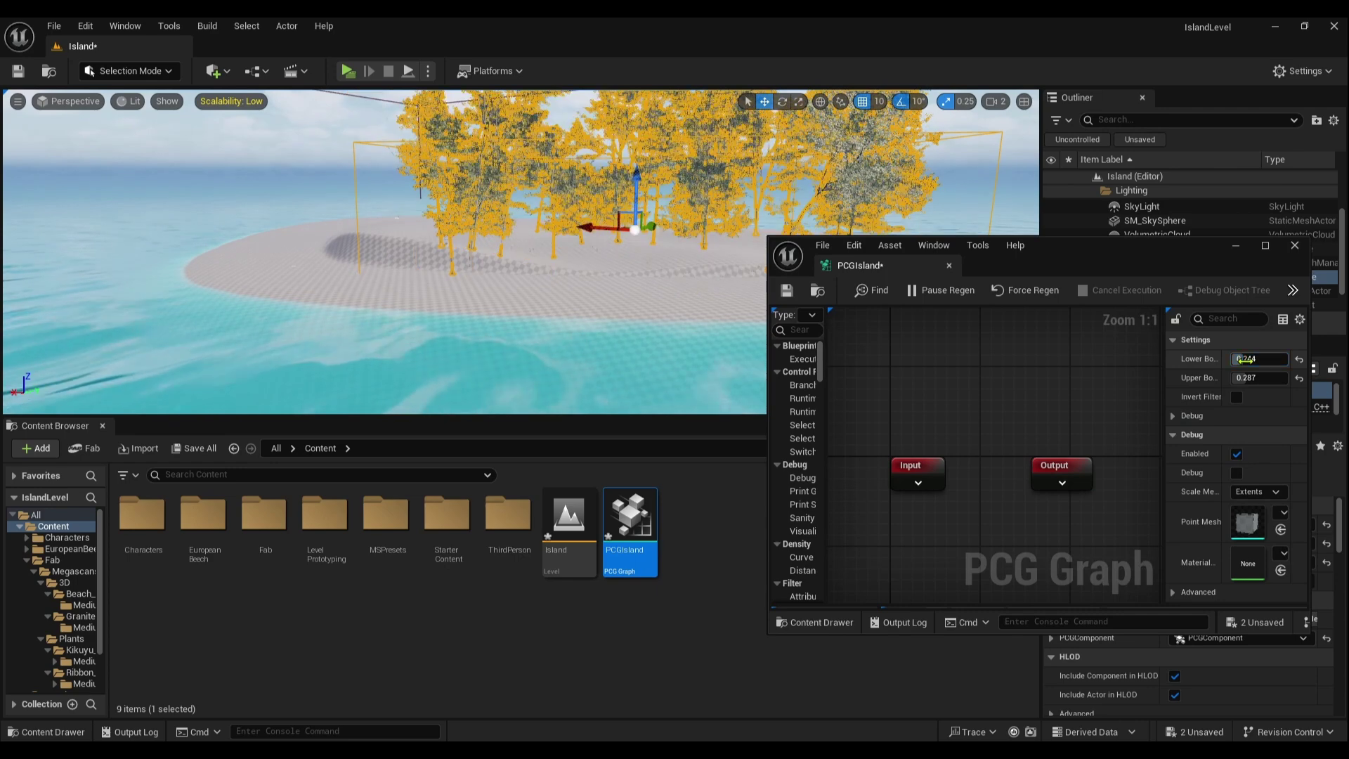
pyautogui.moveTo(1247, 358); pyautogui.dragTo(1256, 361)
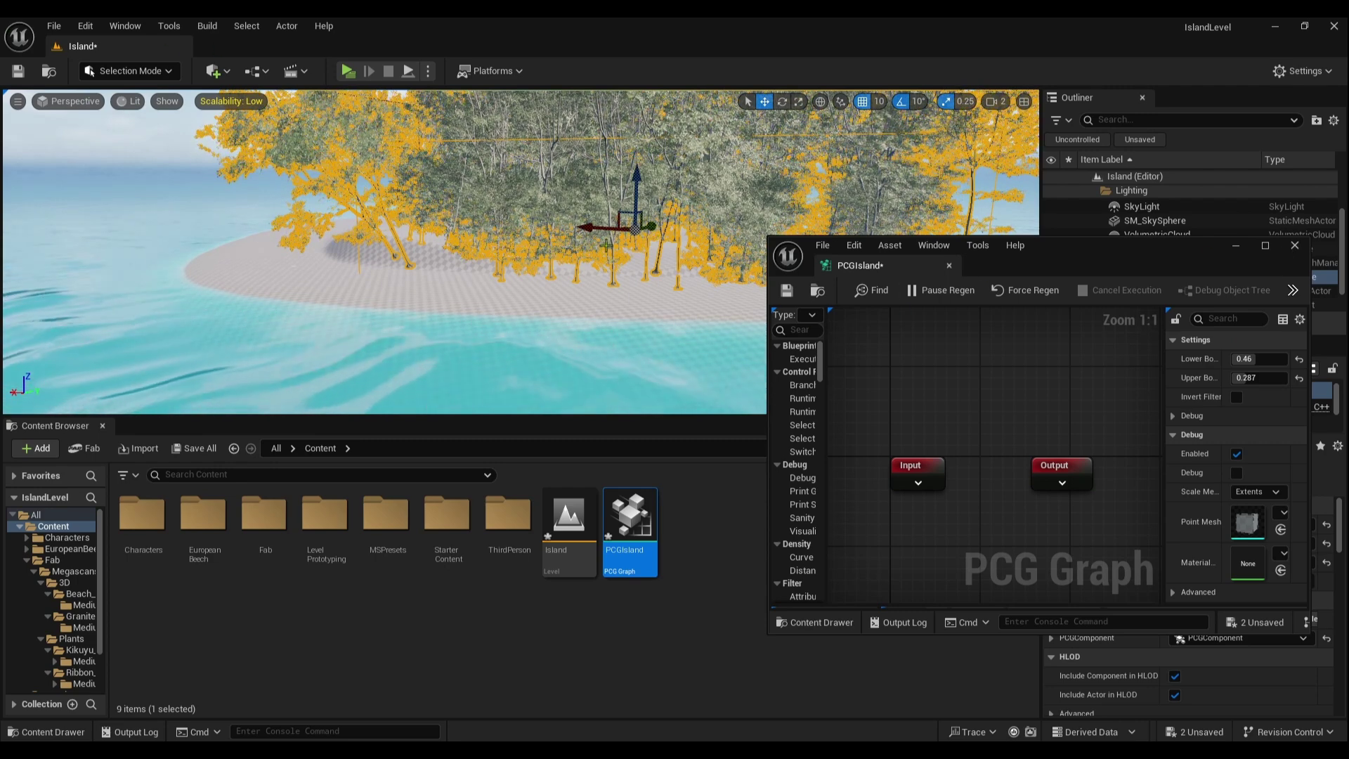
pyautogui.click(1236, 246)
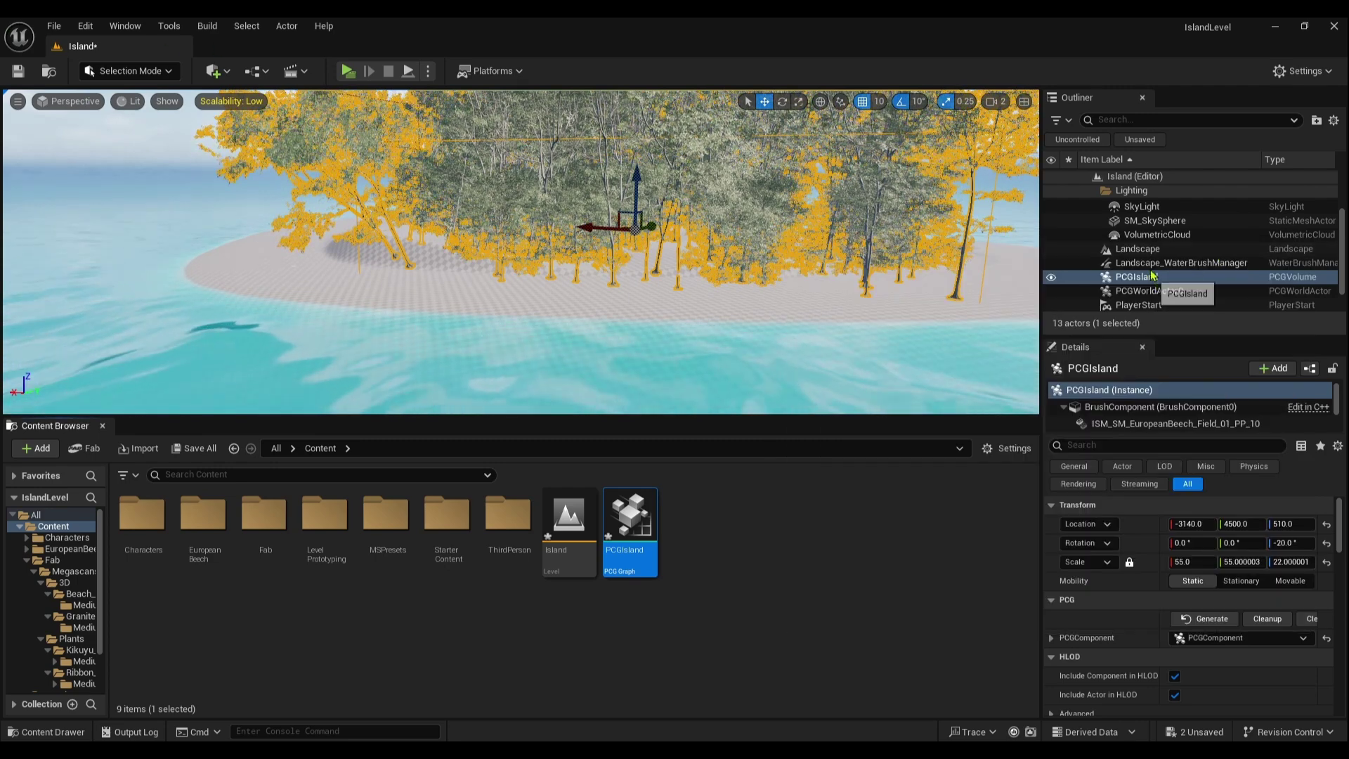
# - Move the PlayerStart to Y 9920, Z 902 above the island and play the level to run the character through the forest
pyautogui.click(1140, 305)
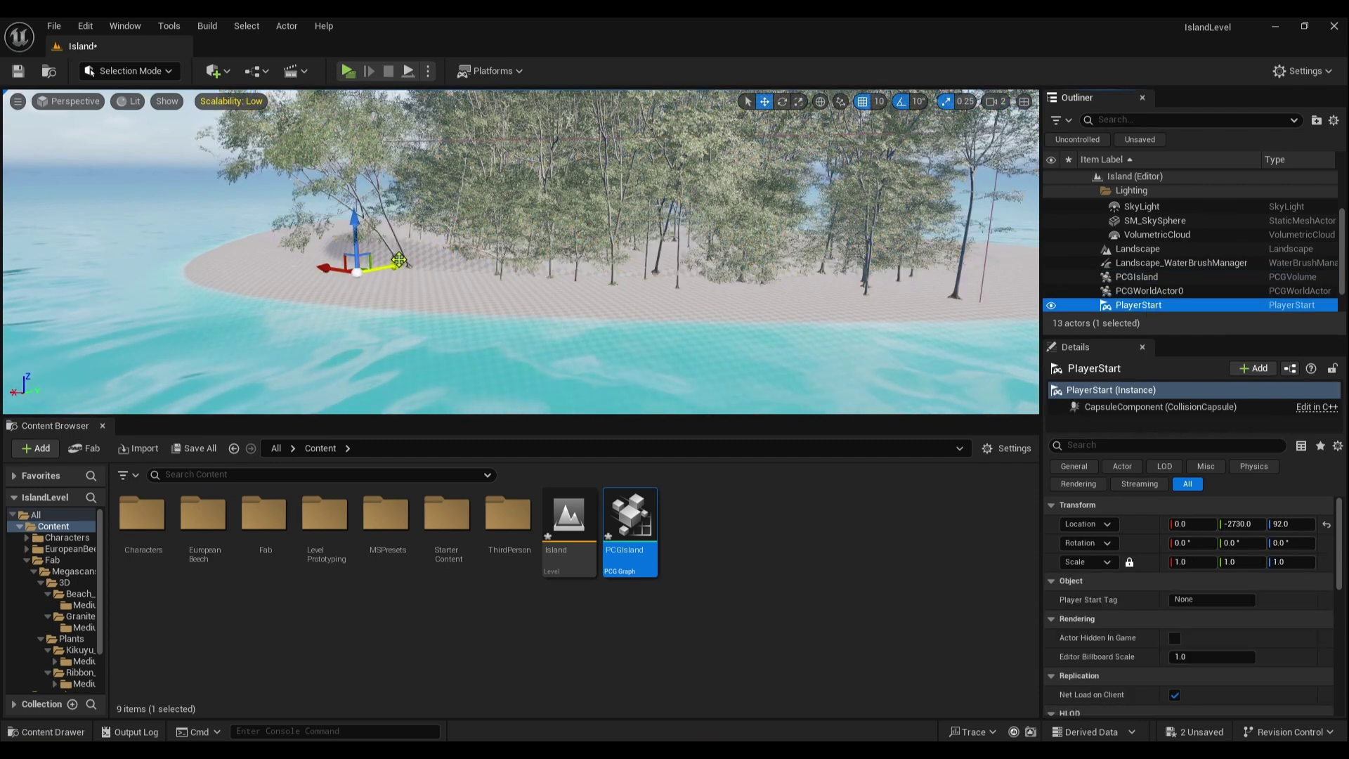
pyautogui.moveTo(391, 262); pyautogui.dragTo(390, 263)
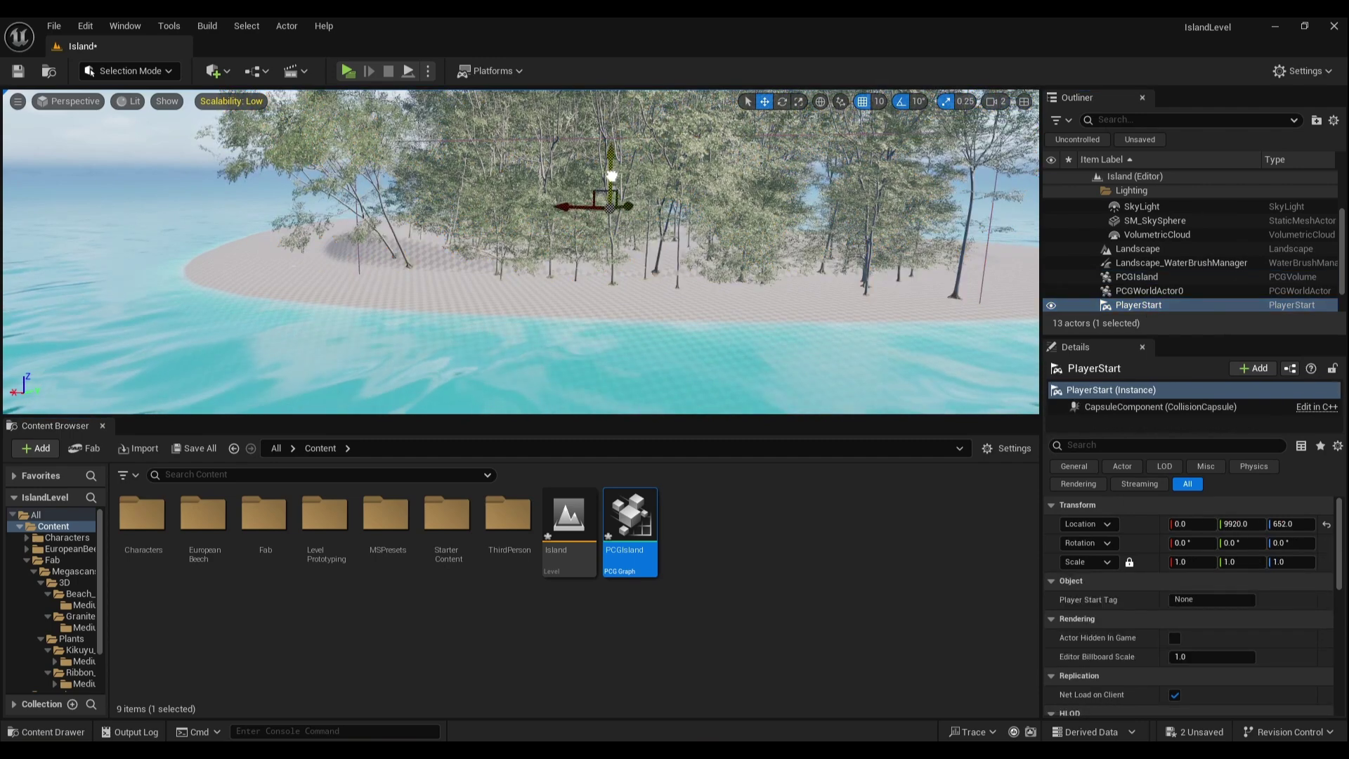
pyautogui.click(365, 70)
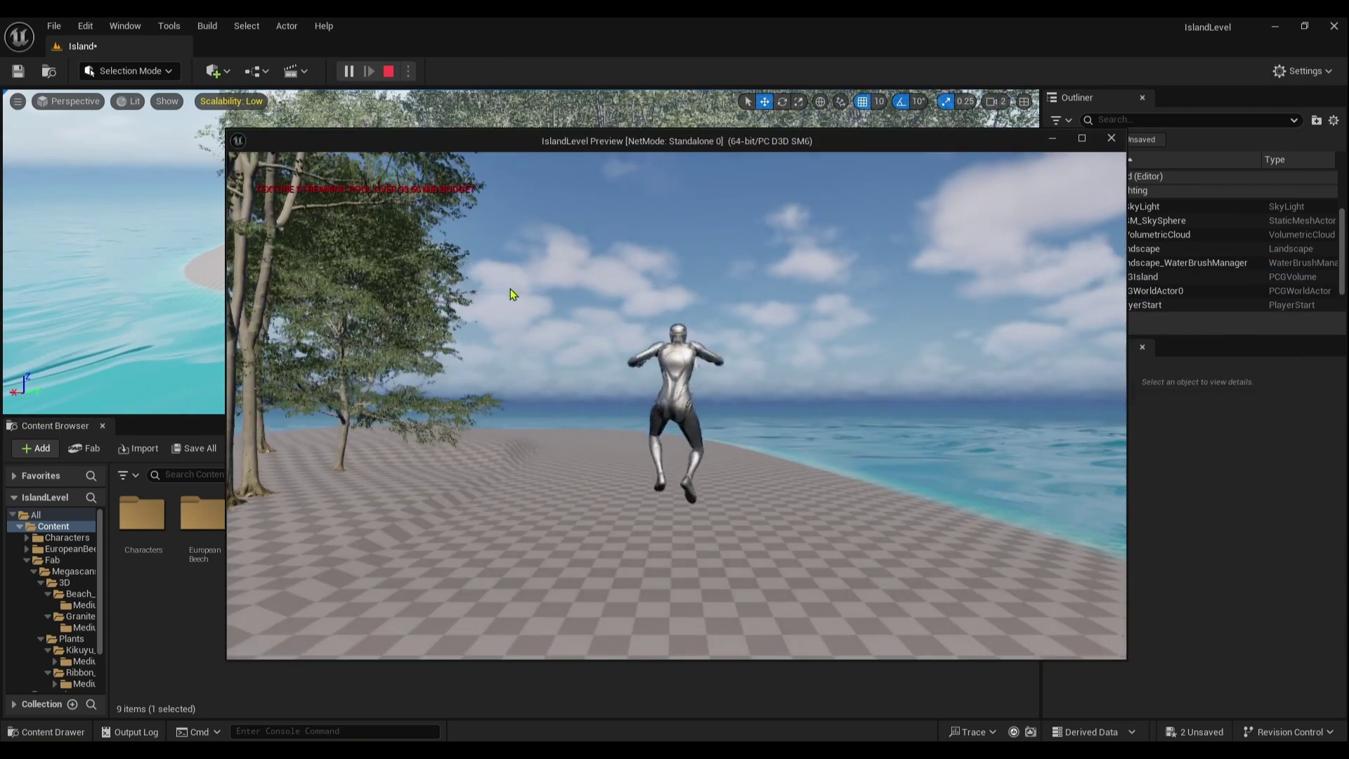
pyautogui.press('w')
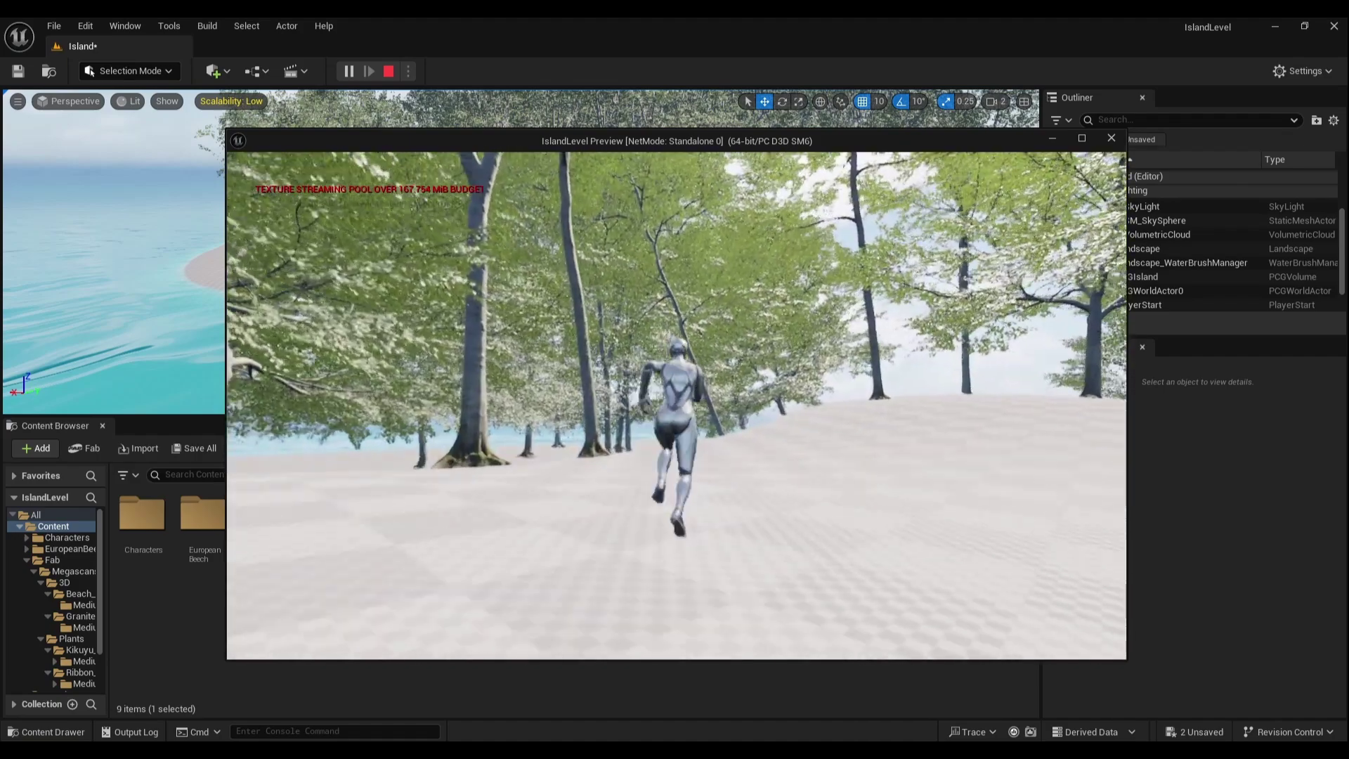
pyautogui.press('Escape')
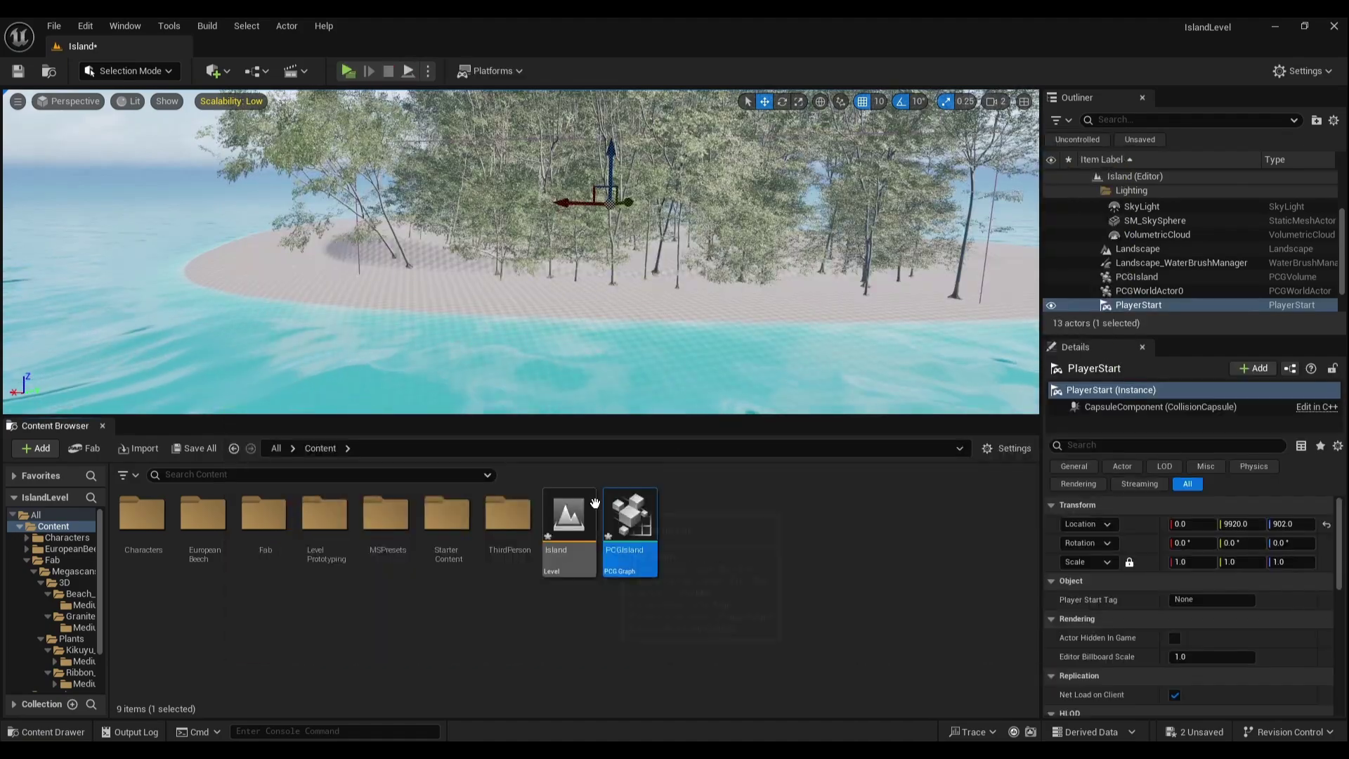
# - Save the modified Island level and PCGIsland graph
pyautogui.click(194, 449)
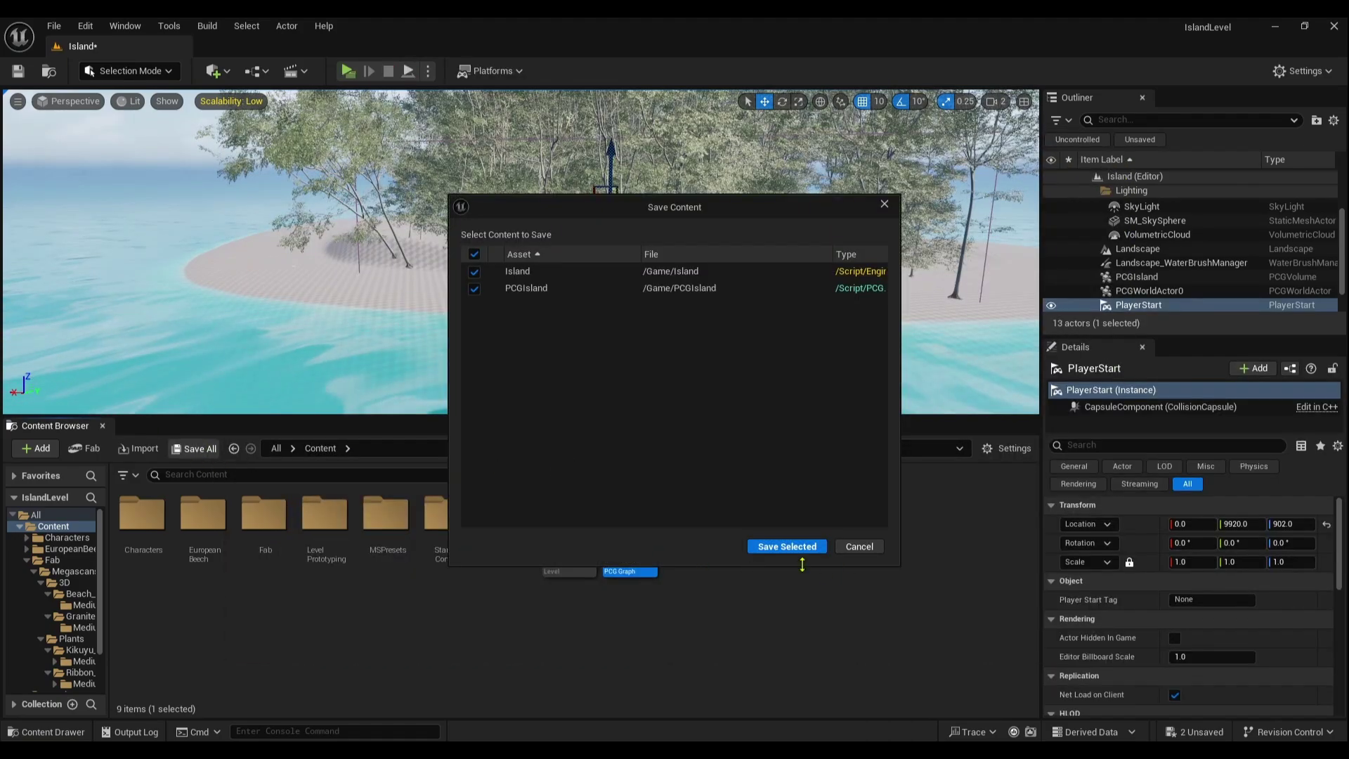
pyautogui.click(784, 548)
# - Set the Transform Points node's Scale Min to 0.5 and Scale Max to 1.5 in the PCGIsland graph and save it
pyautogui.doubleClick(630, 517)
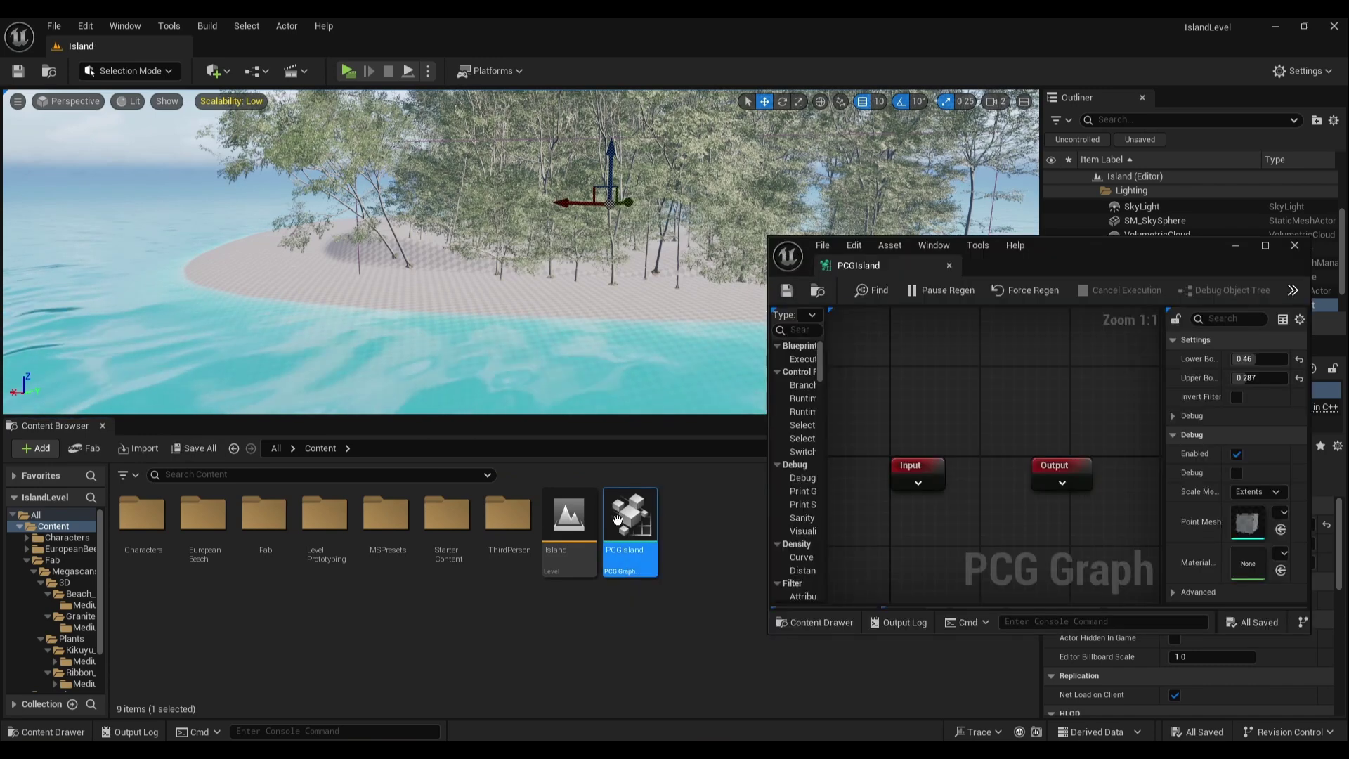
pyautogui.click(1266, 245)
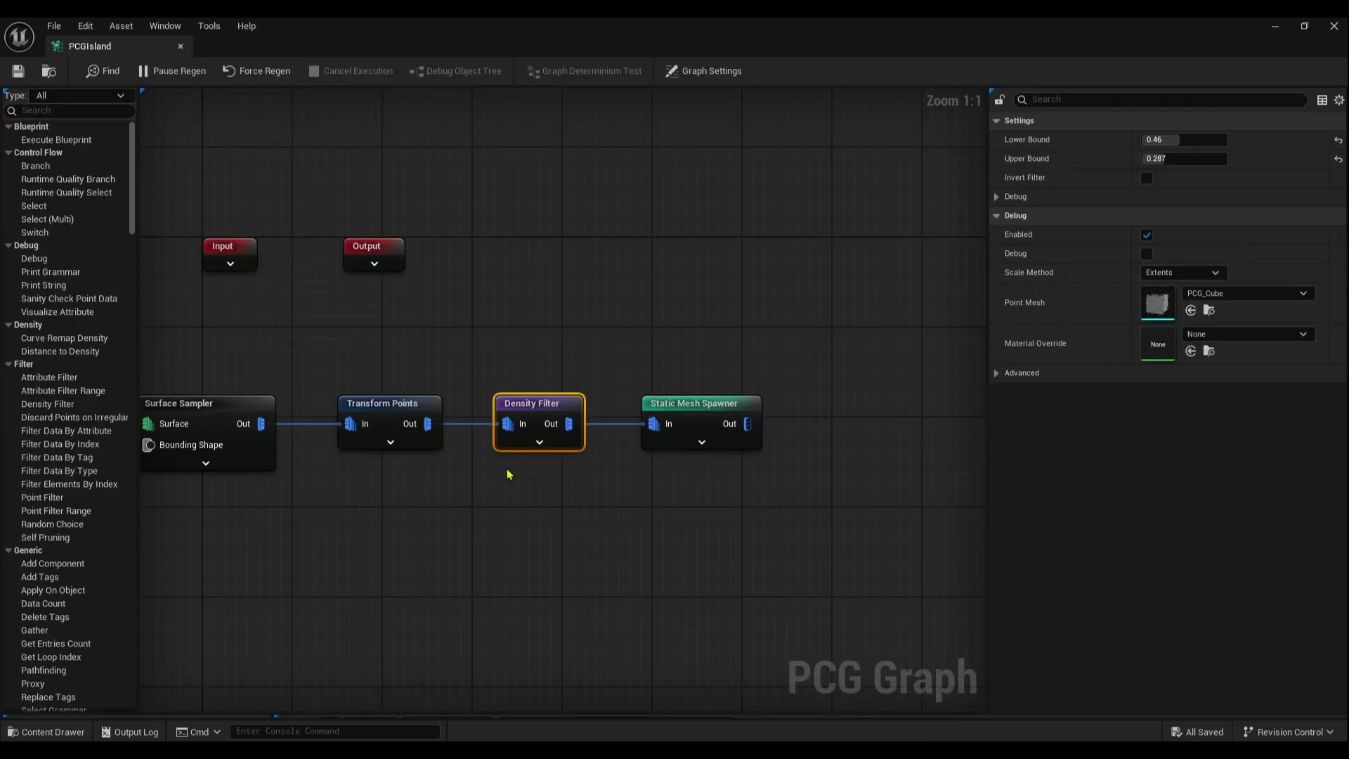
pyautogui.click(397, 413)
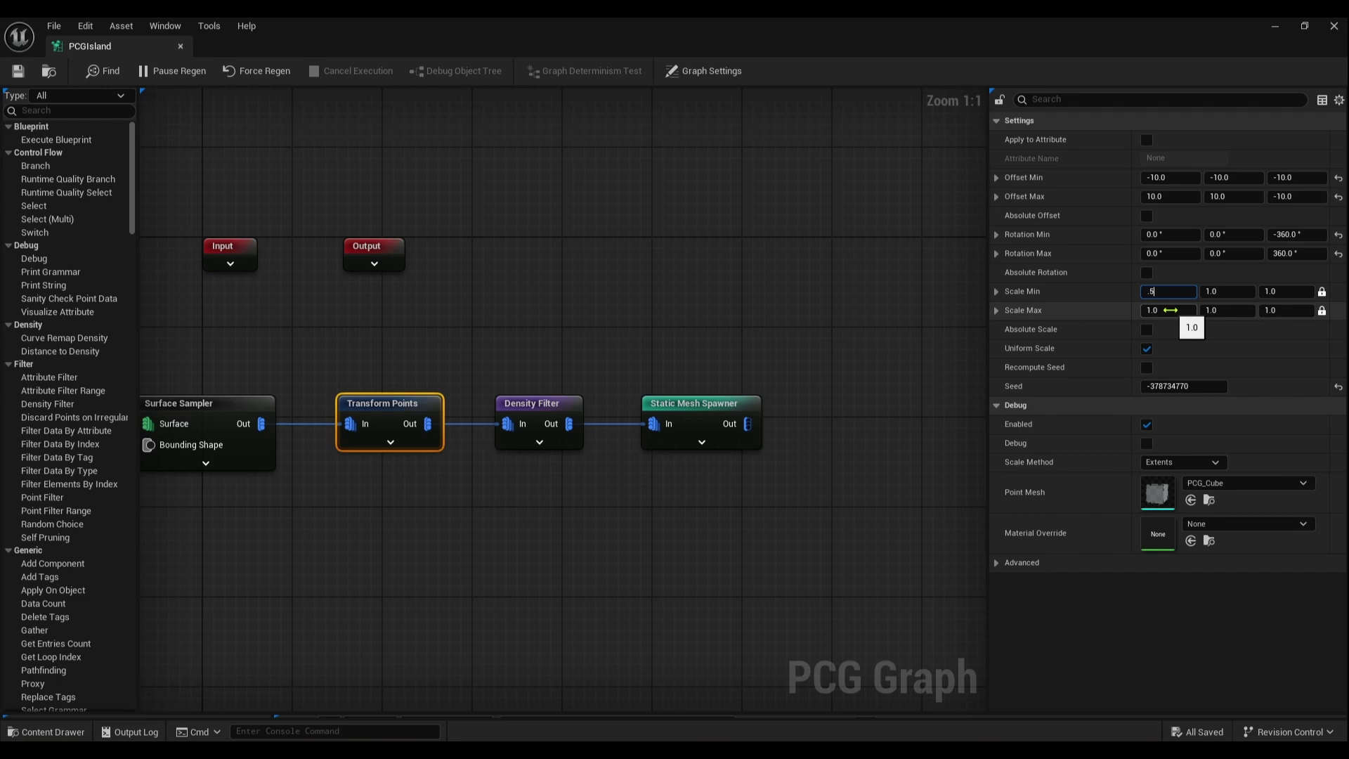
pyautogui.click(1170, 310)
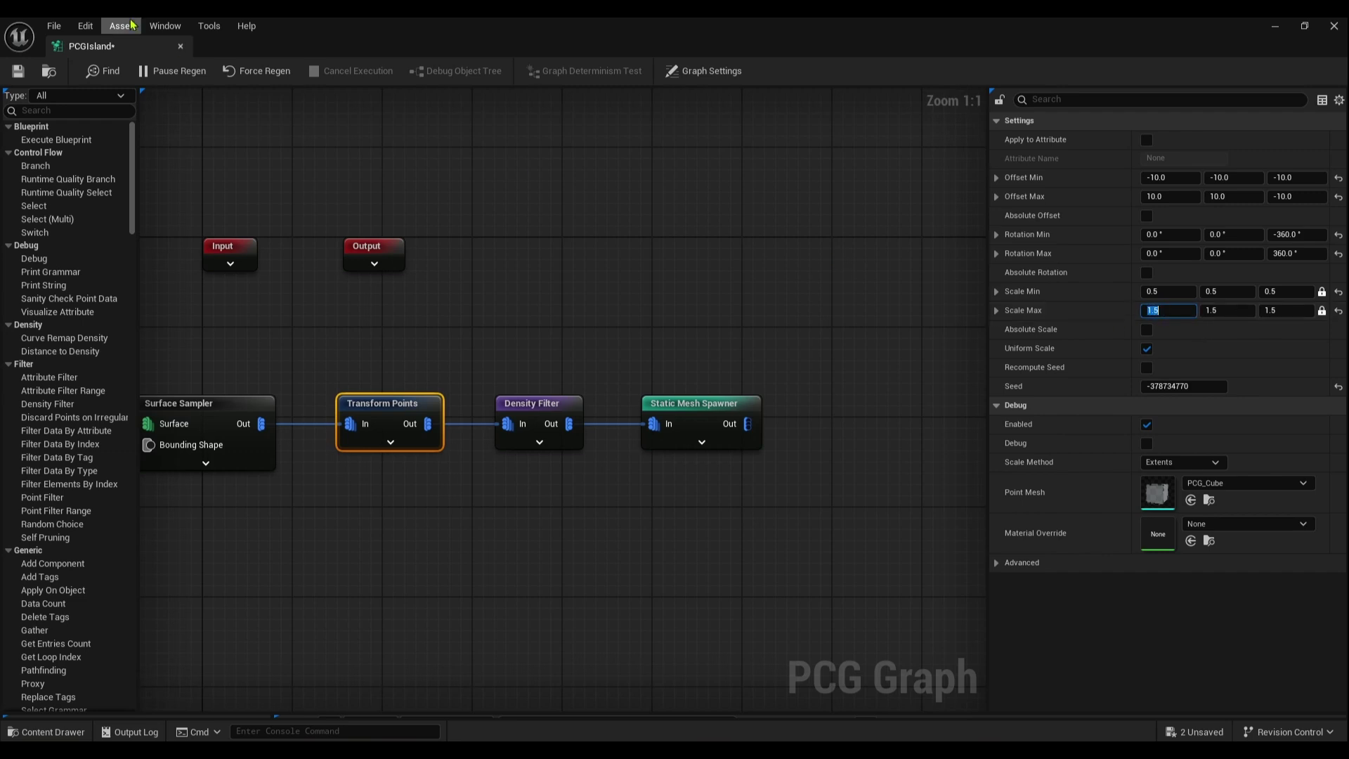
pyautogui.click(20, 72)
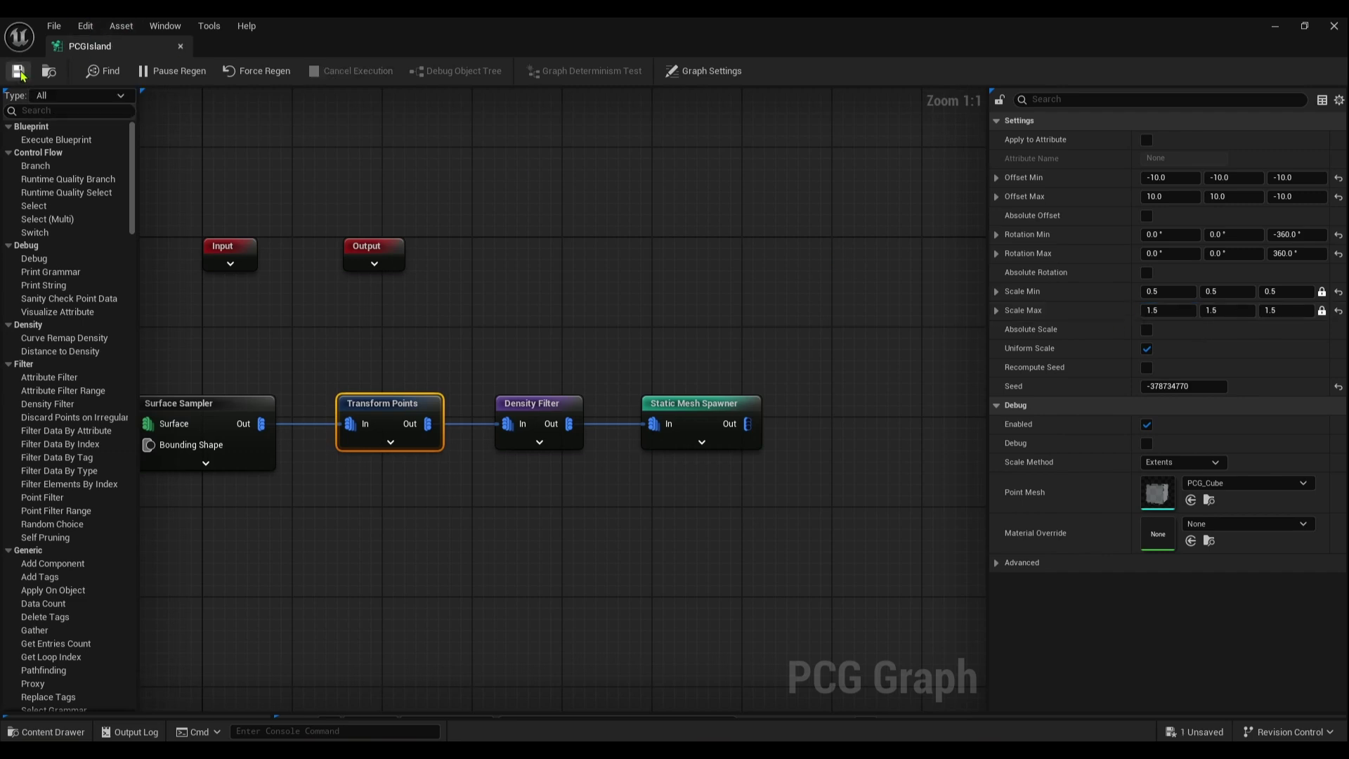
pyautogui.click(1277, 28)
# - Play the level in a separate preview window, run among the trees to check their varied sizes, and stop the preview
pyautogui.moveTo(534, 314); pyautogui.dragTo(563, 314, button='right')
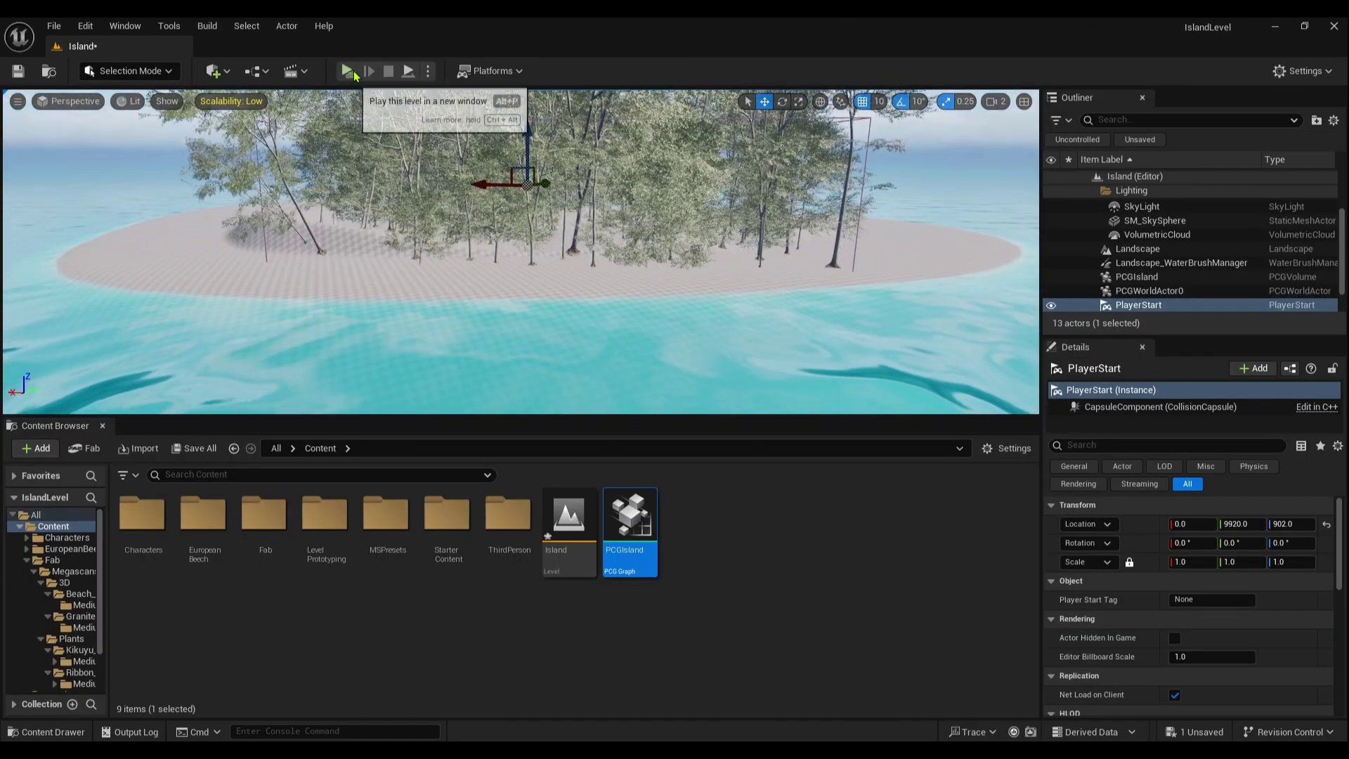
pyautogui.click(348, 71)
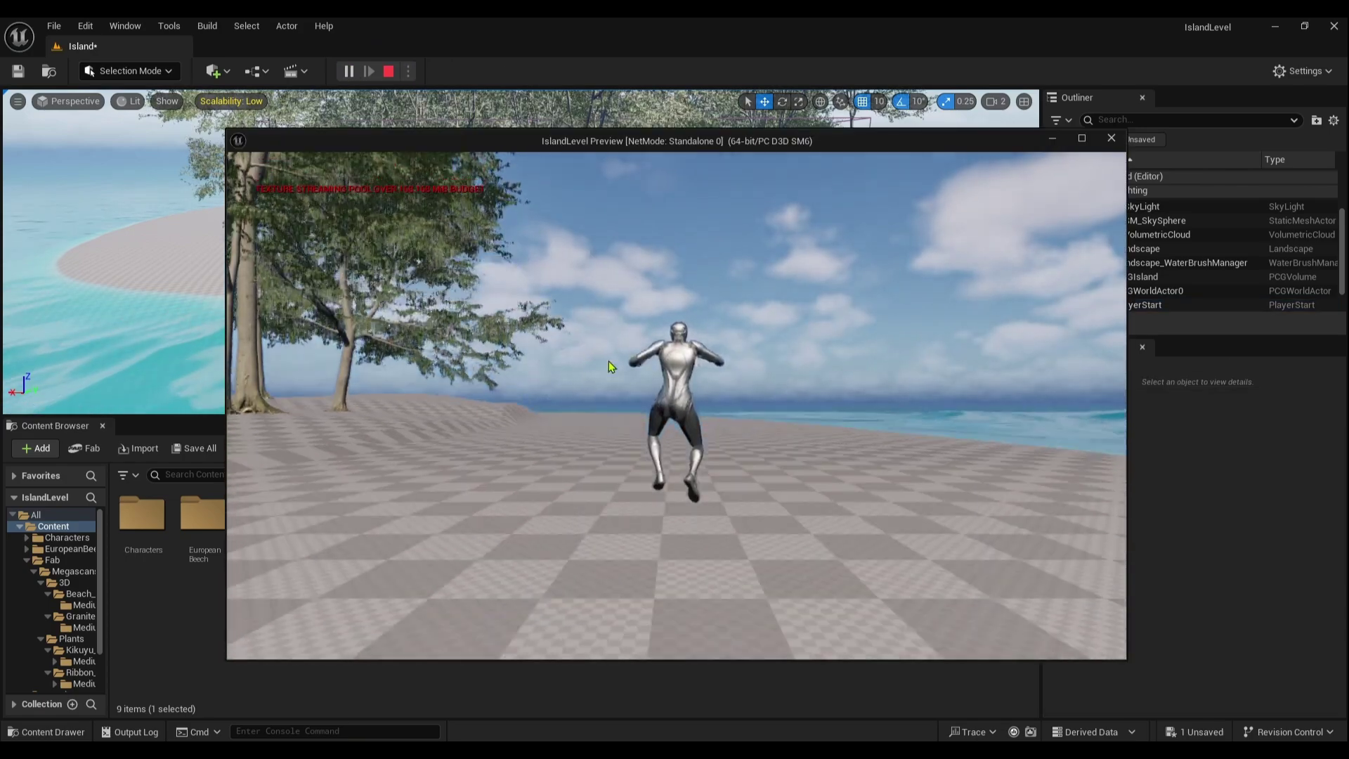
pyautogui.click(610, 368)
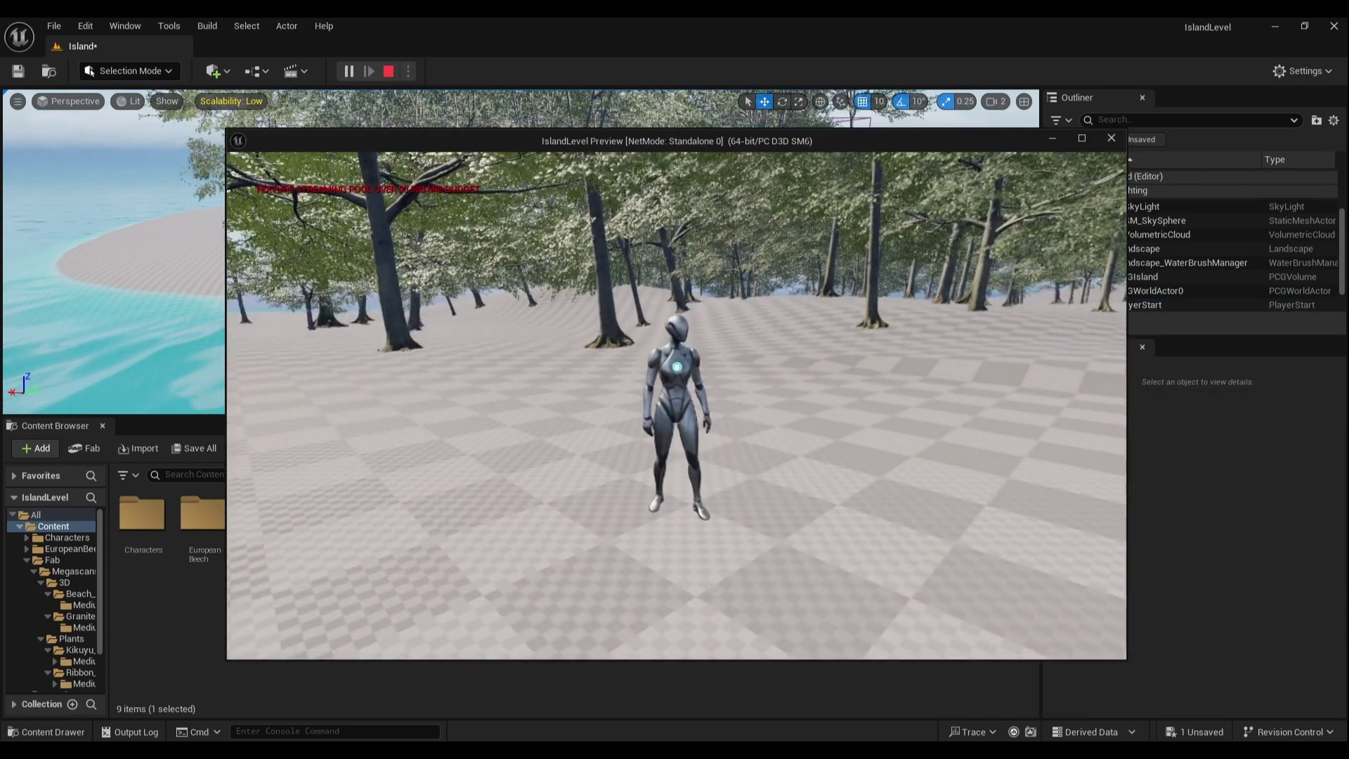
pyautogui.press('w')
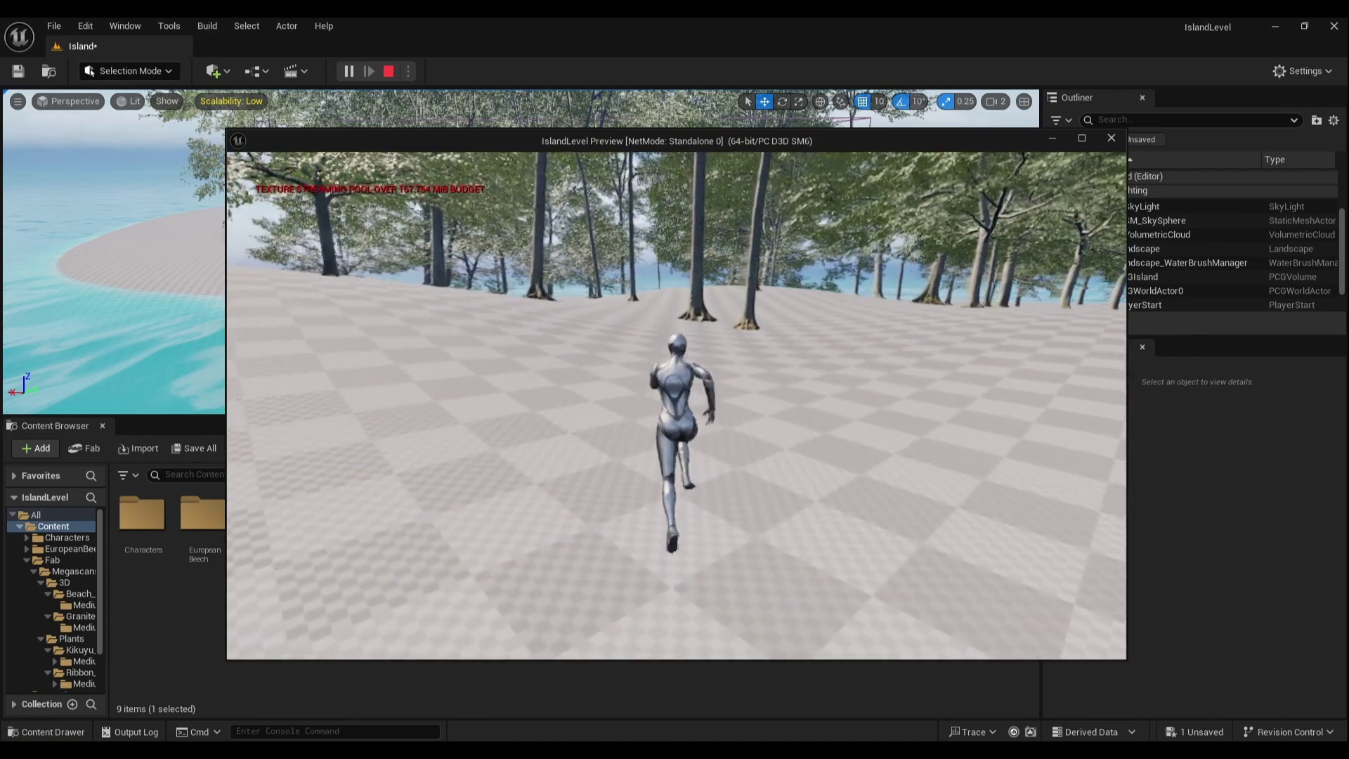
pyautogui.press('Escape')
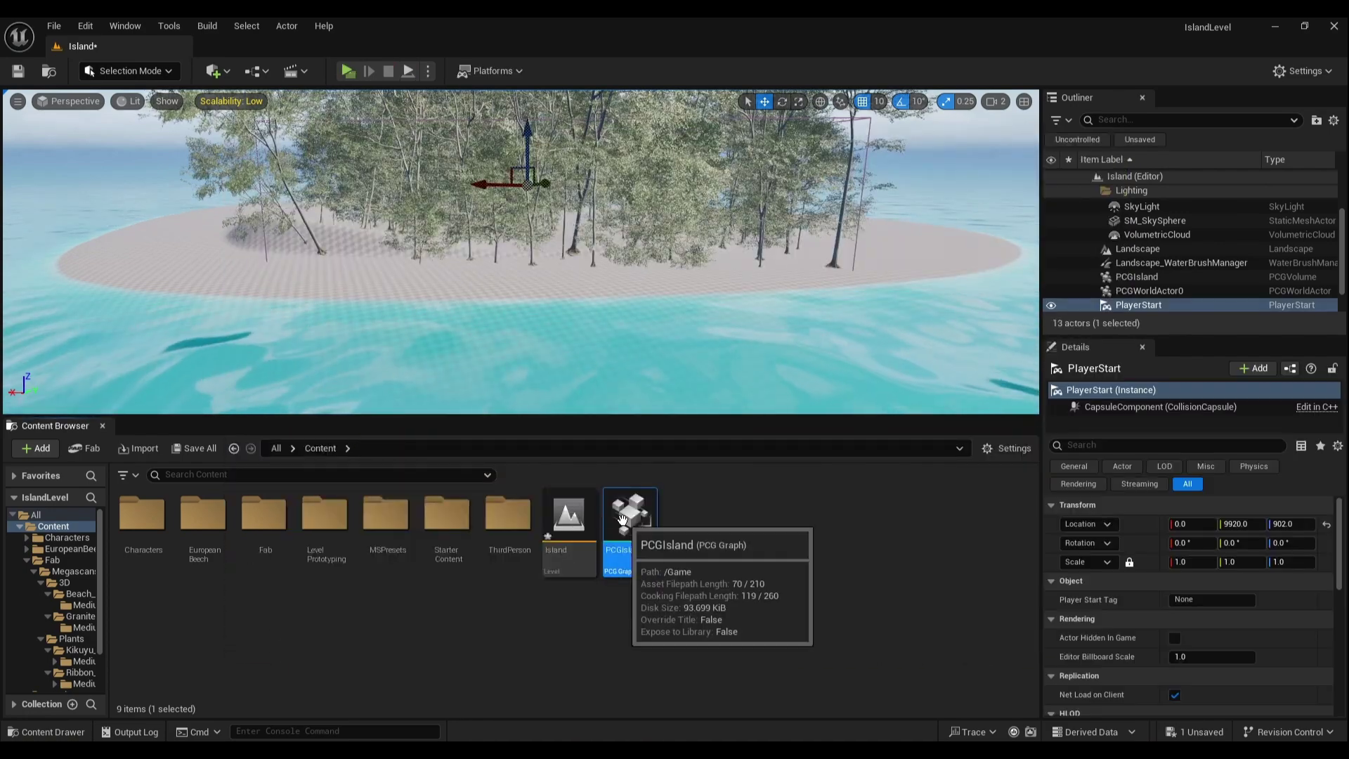
# - Duplicate the Surface Sampler, Transform Points and Density Filter nodes below the originals in PCGIsland, with the copied sampler's Surface fed by Get Landscape Data
pyautogui.doubleClick(644, 548)
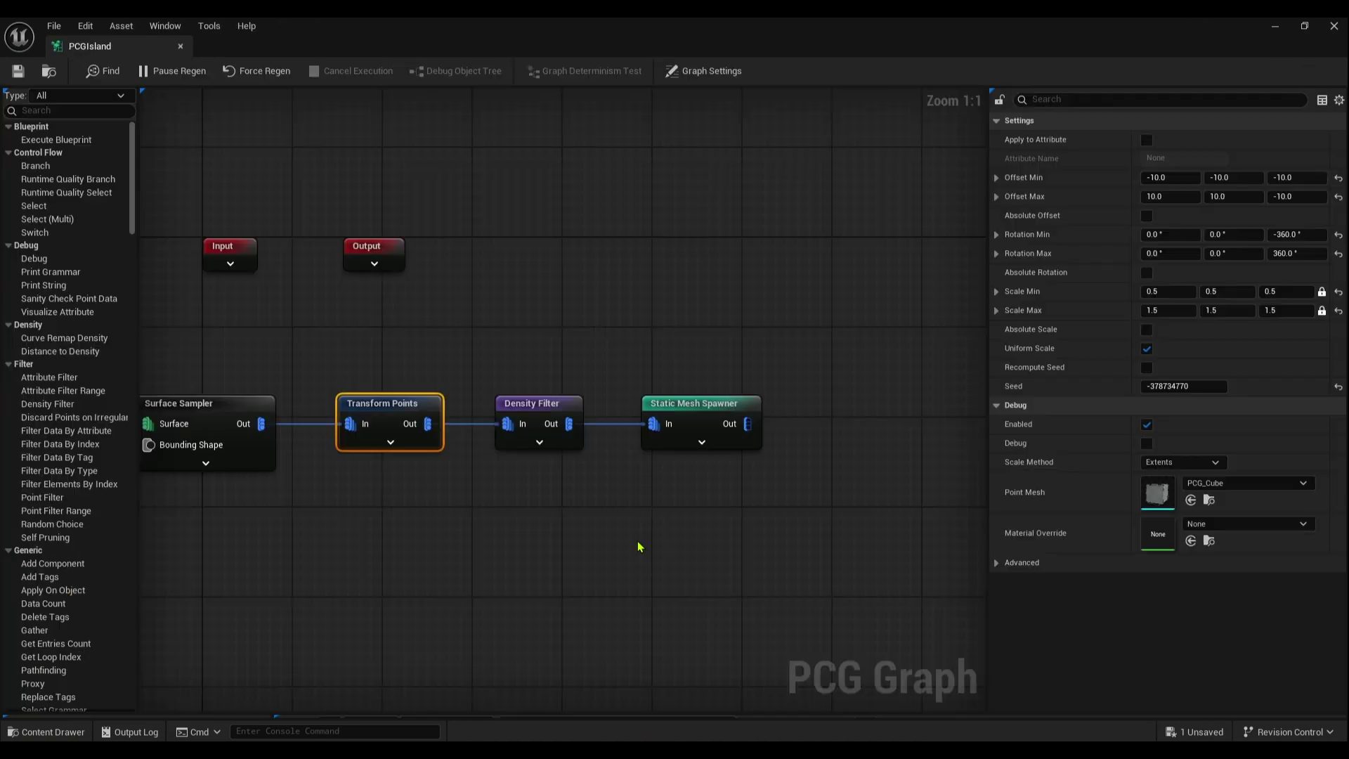
pyautogui.moveTo(522, 514); pyautogui.dragTo(692, 406, button='right')
pyautogui.scroll(-2, 662, 475)
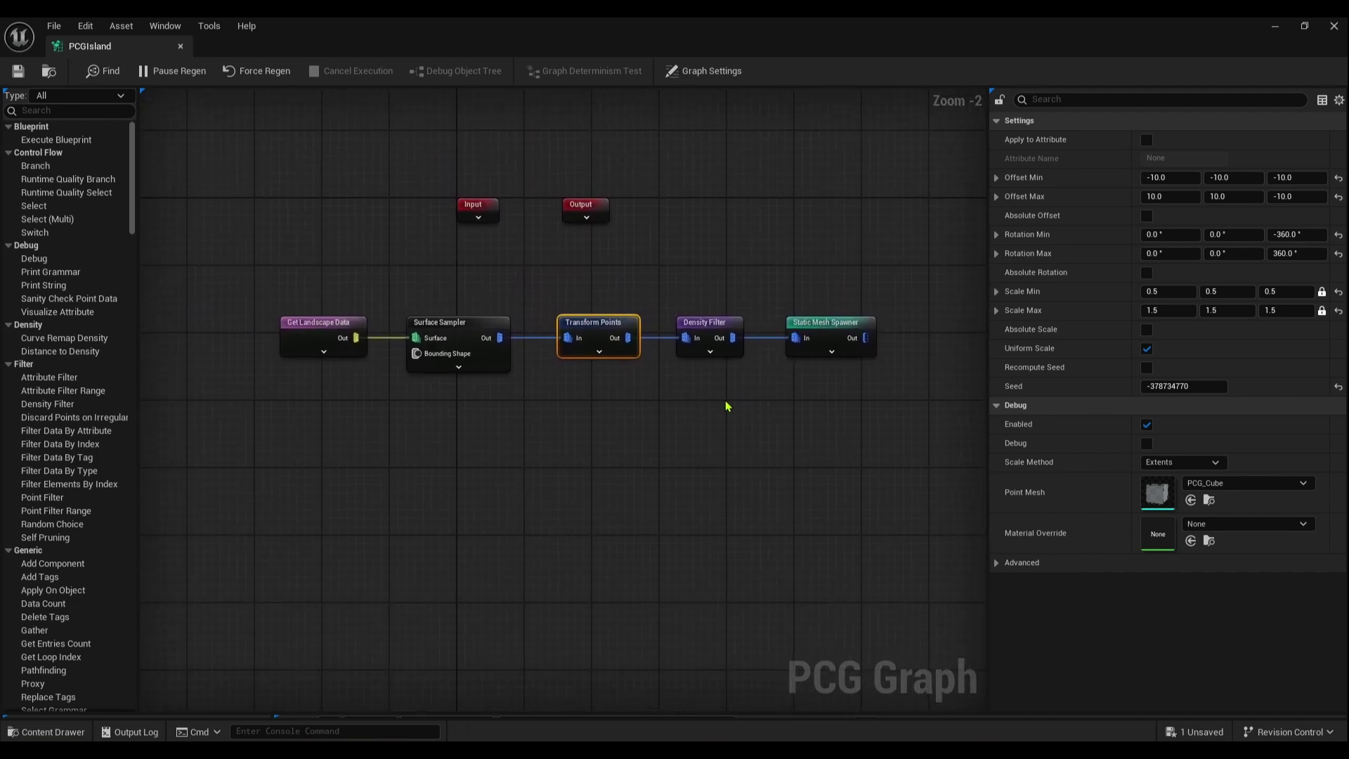
pyautogui.moveTo(727, 406); pyautogui.dragTo(436, 336)
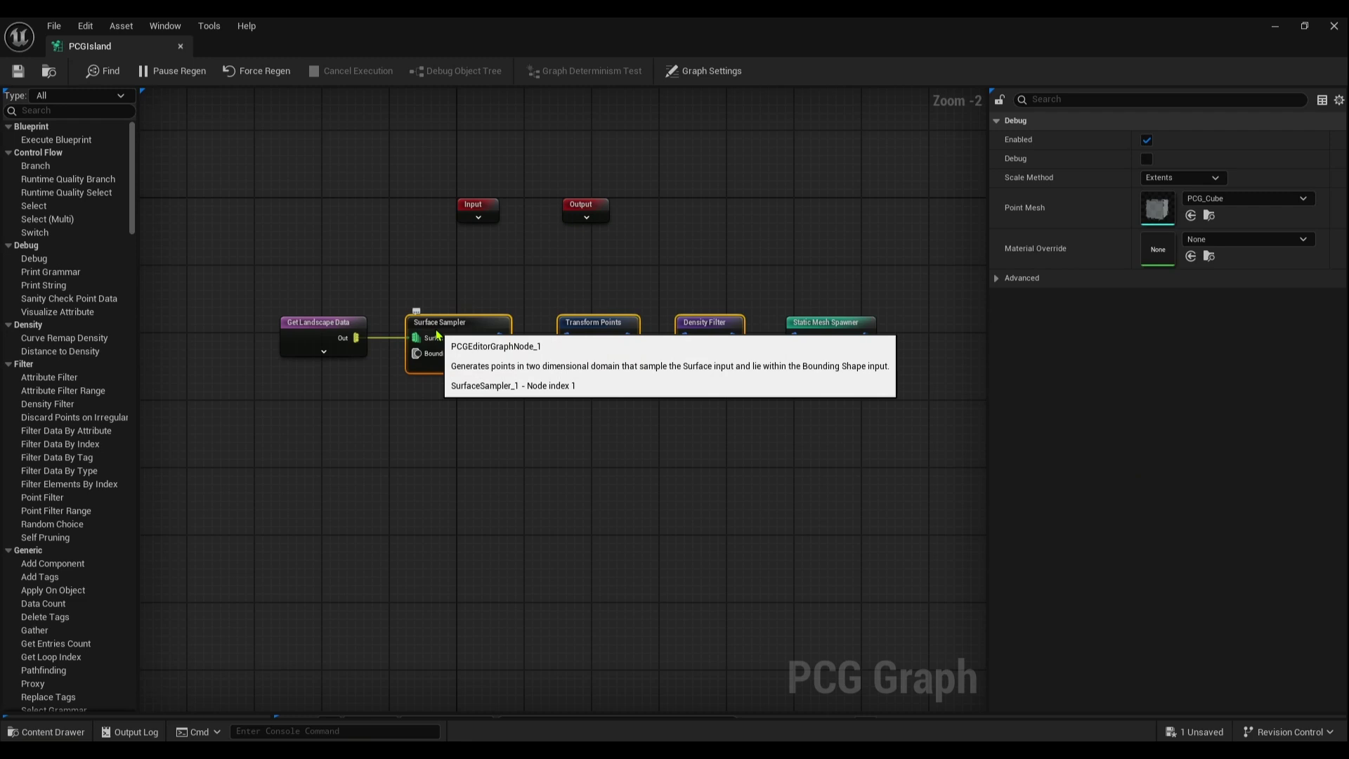
pyautogui.hotkey('ctrl', 'd')
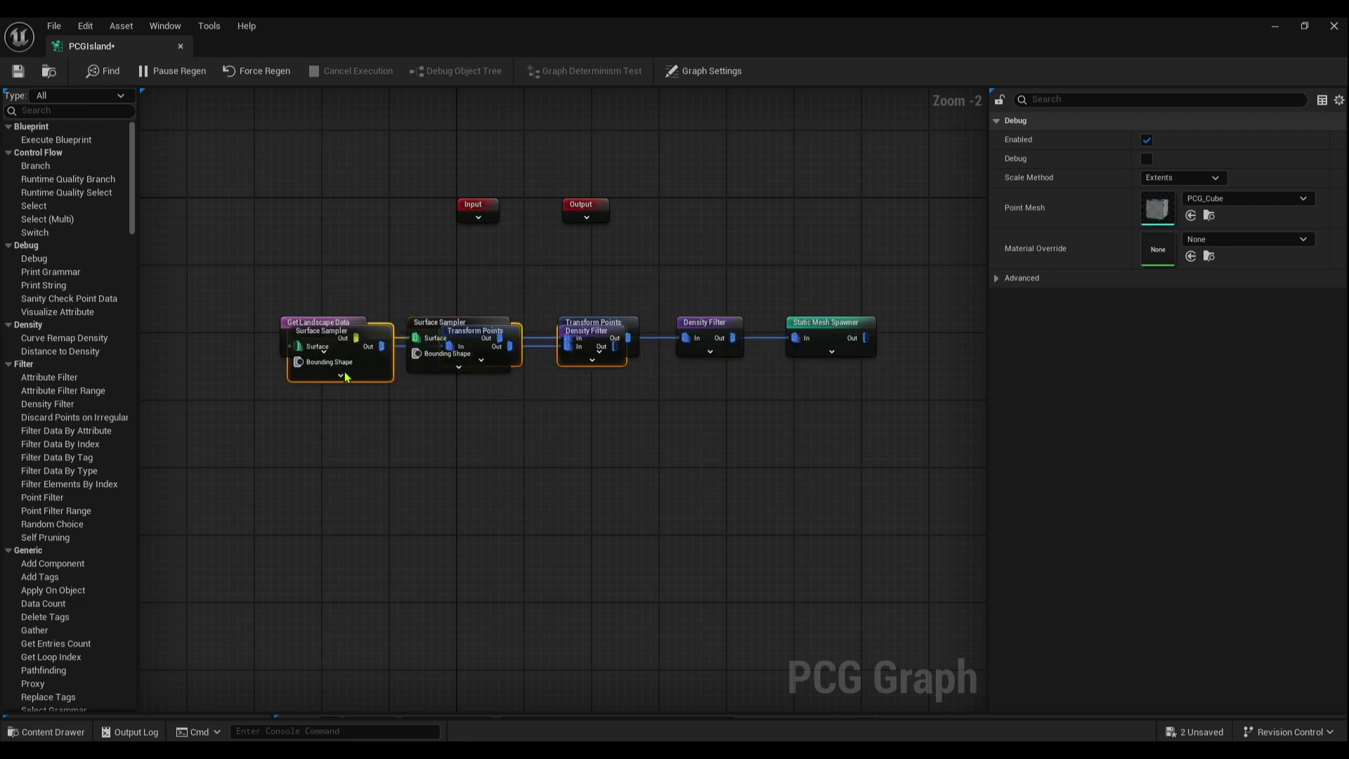
pyautogui.moveTo(345, 376); pyautogui.dragTo(493, 493)
pyautogui.moveTo(363, 344); pyautogui.dragTo(413, 466)
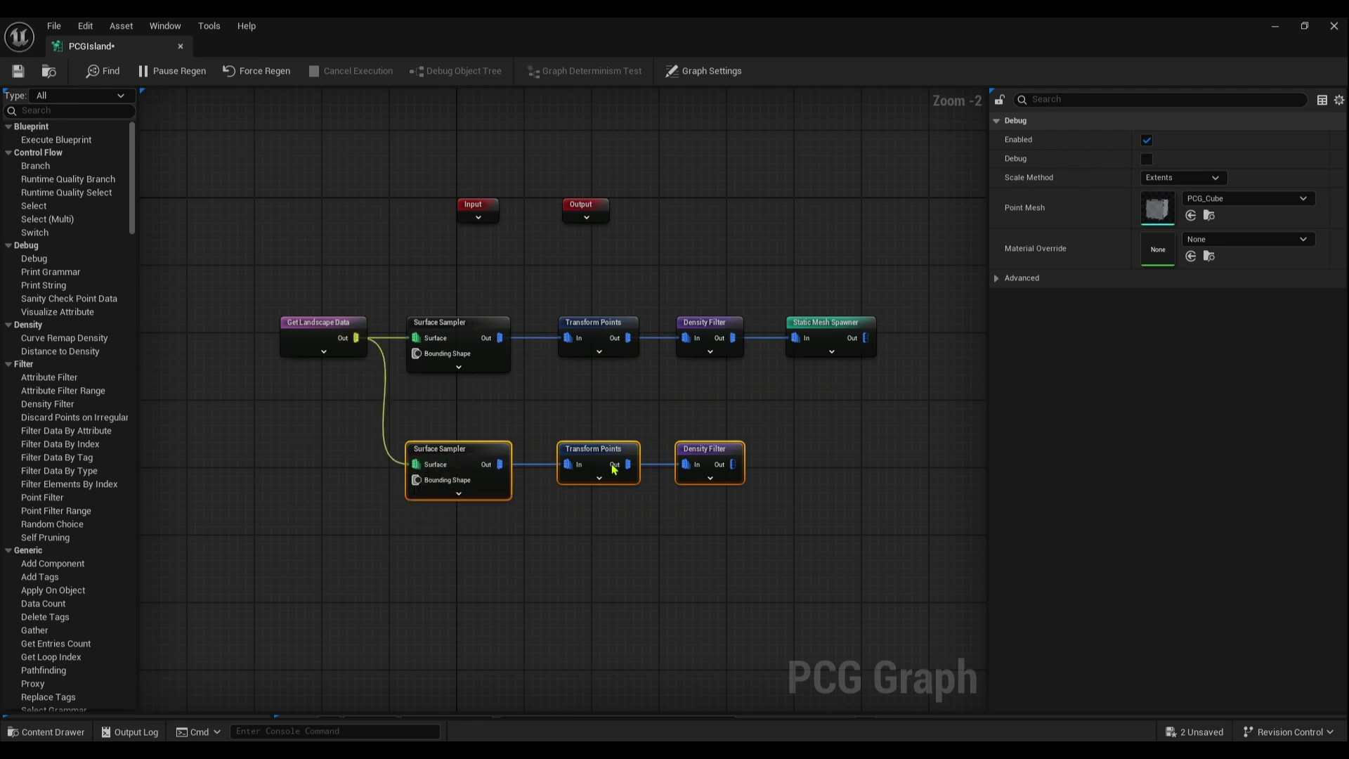
# - Change the duplicated Surface Sampler's Seed to -94422311
pyautogui.click(568, 395)
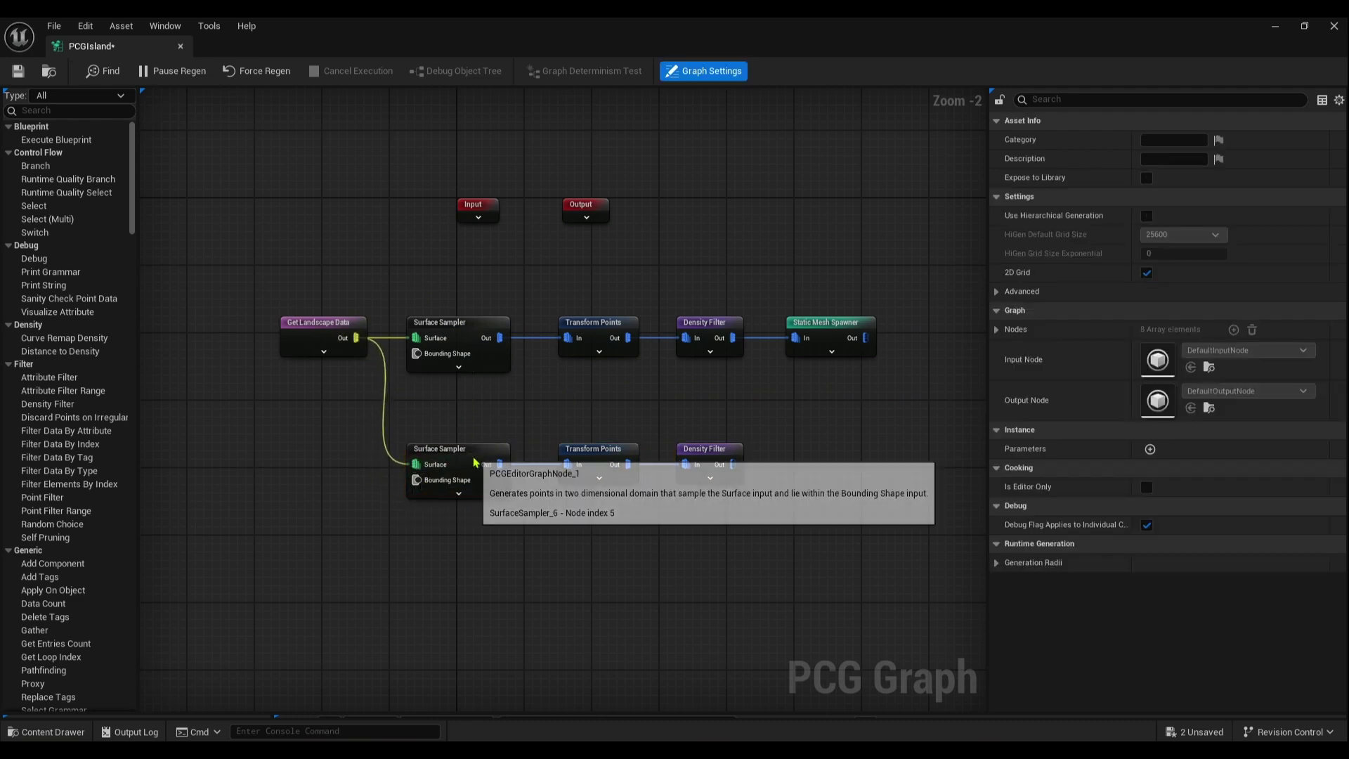
pyautogui.click(501, 449)
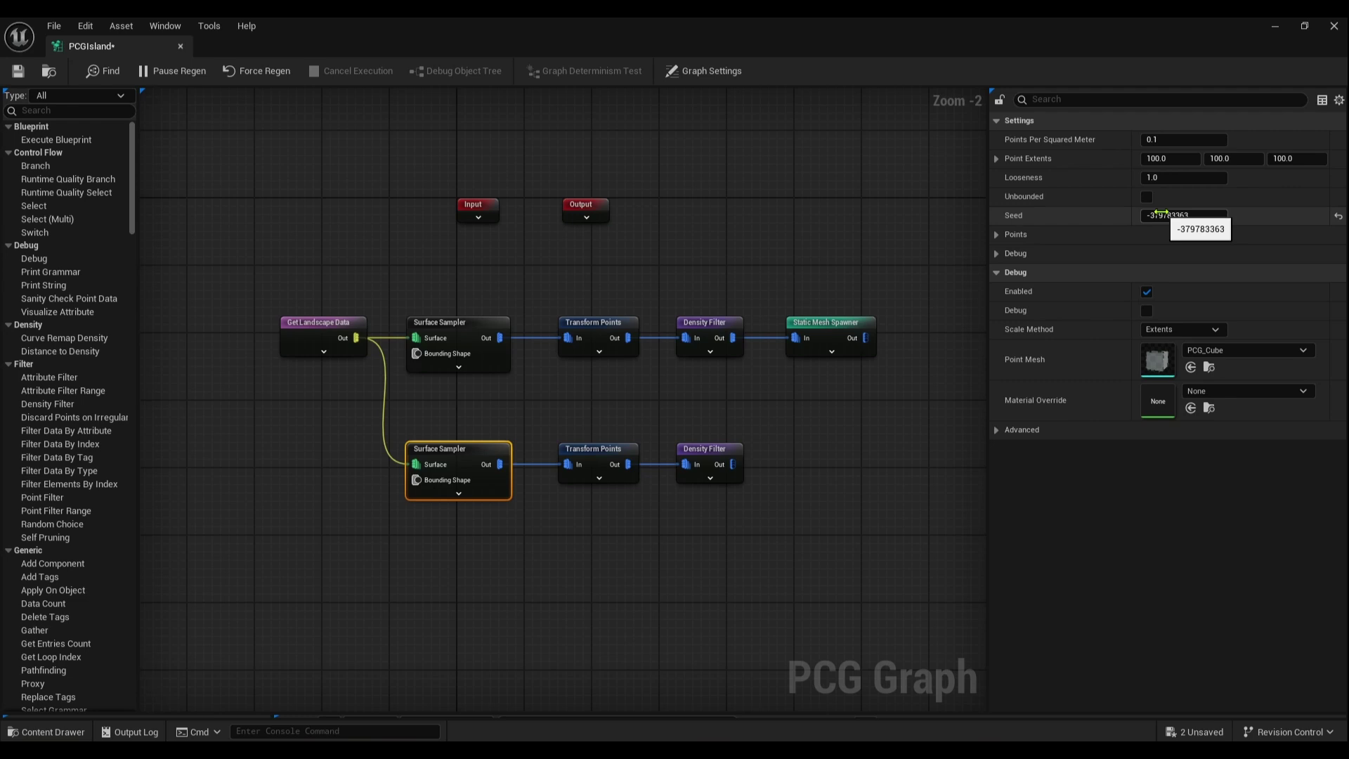
pyautogui.moveTo(1161, 213); pyautogui.dragTo(1219, 215)
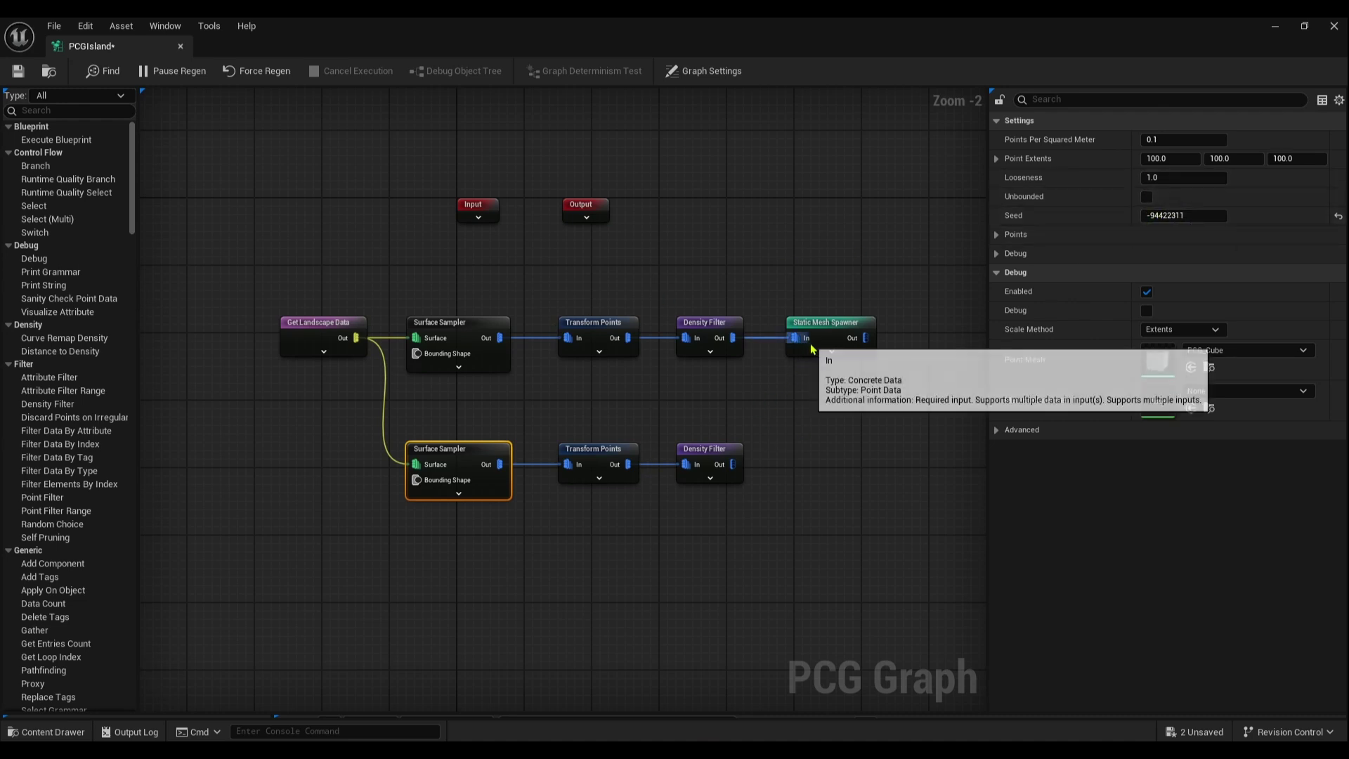
# - Add a Static Mesh Spawner connected to the duplicated Density Filter's output and align it with the second node row
pyautogui.click(829, 332)
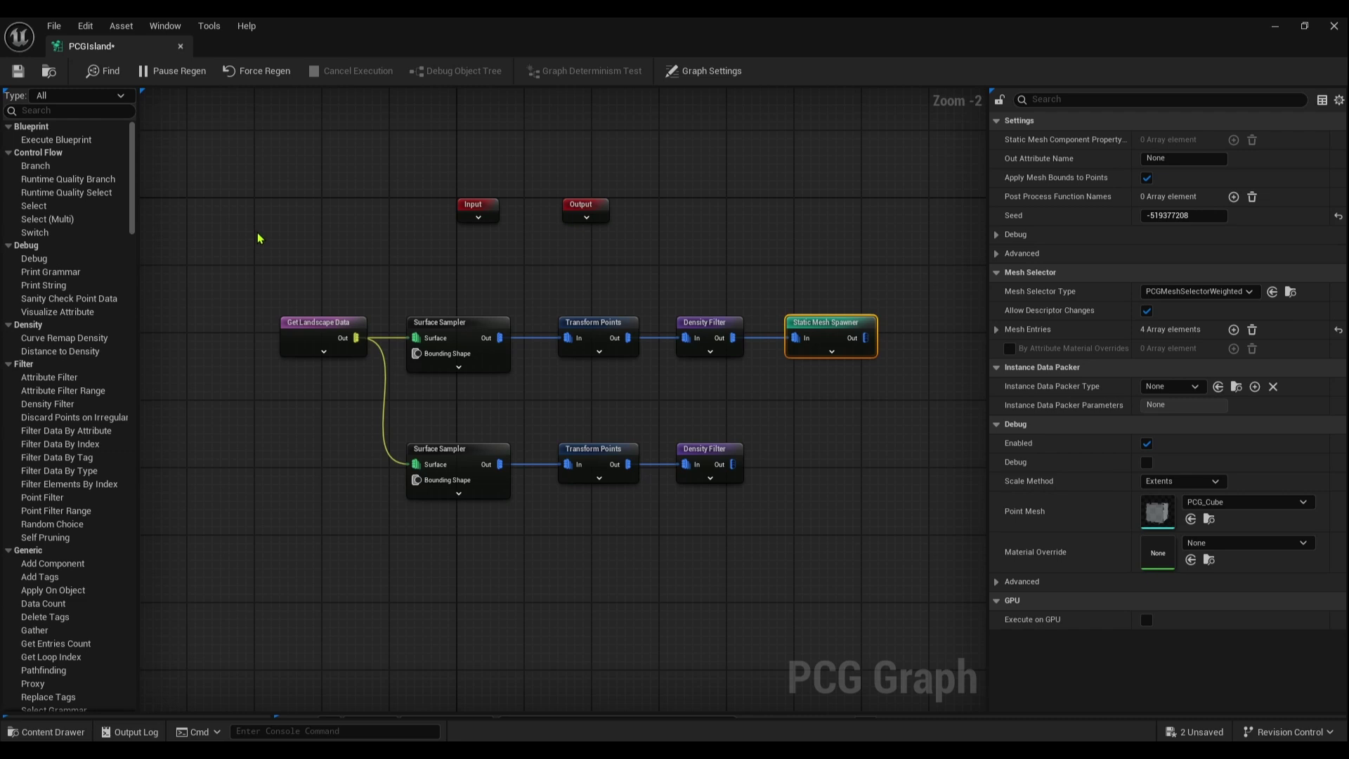
pyautogui.moveTo(772, 439); pyautogui.dragTo(611, 436, button='right')
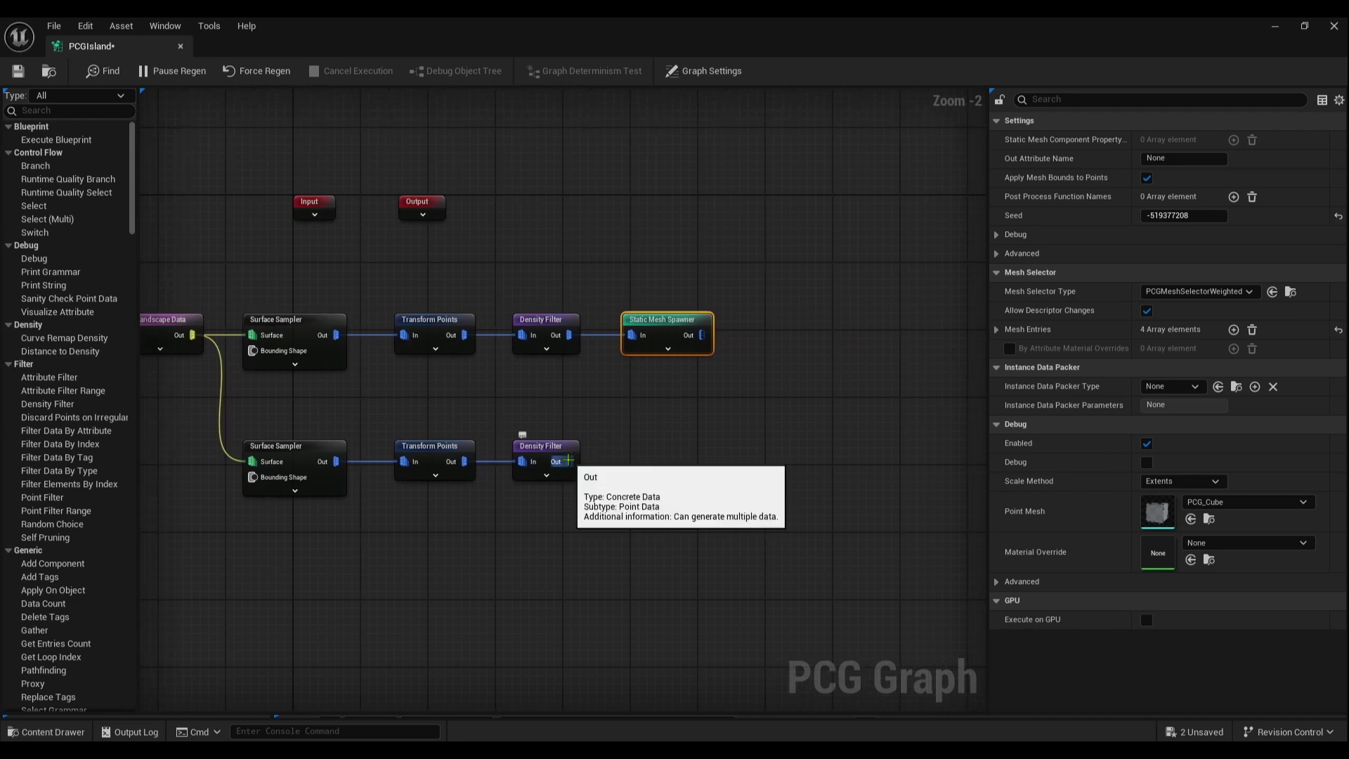
pyautogui.moveTo(569, 461); pyautogui.dragTo(637, 470)
pyautogui.write('staic mesh')
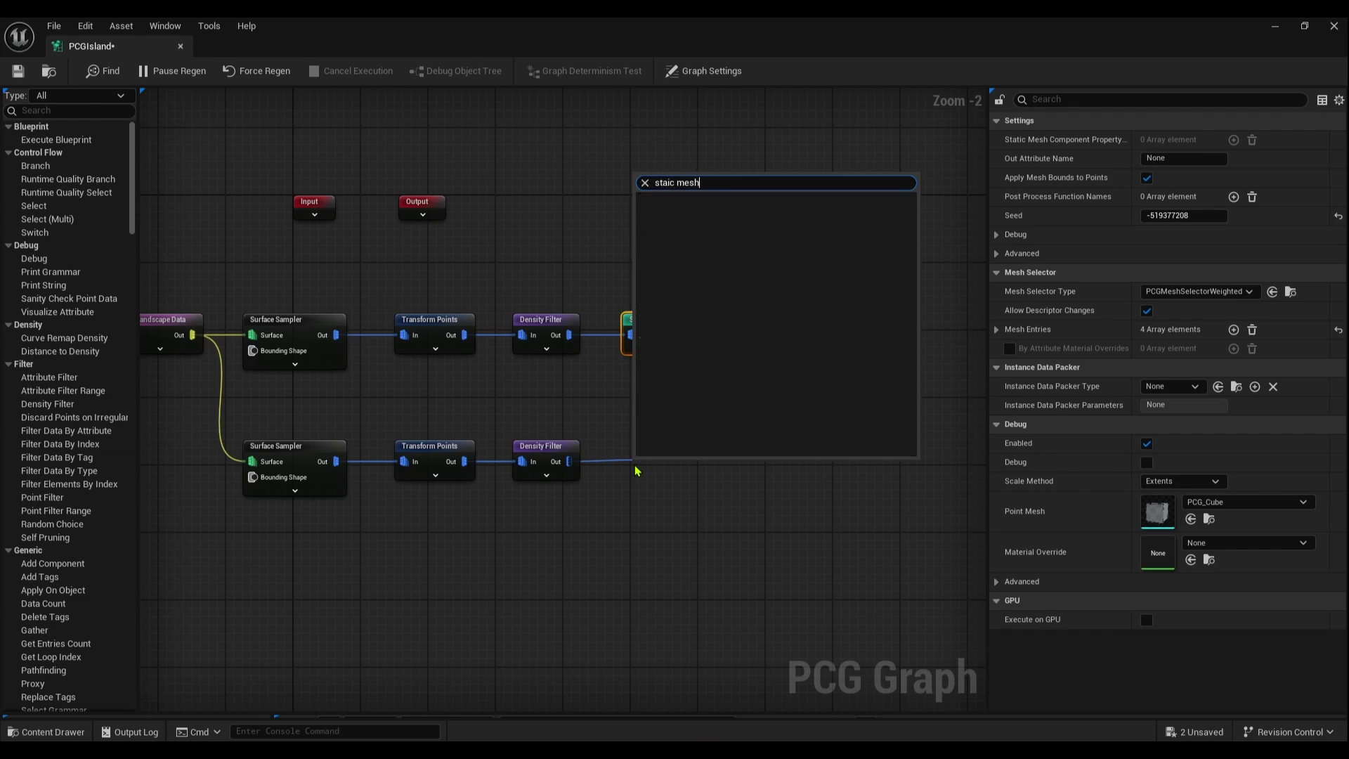
pyautogui.write('c')
pyautogui.press('BackSpace')
pyautogui.press('BackSpace')
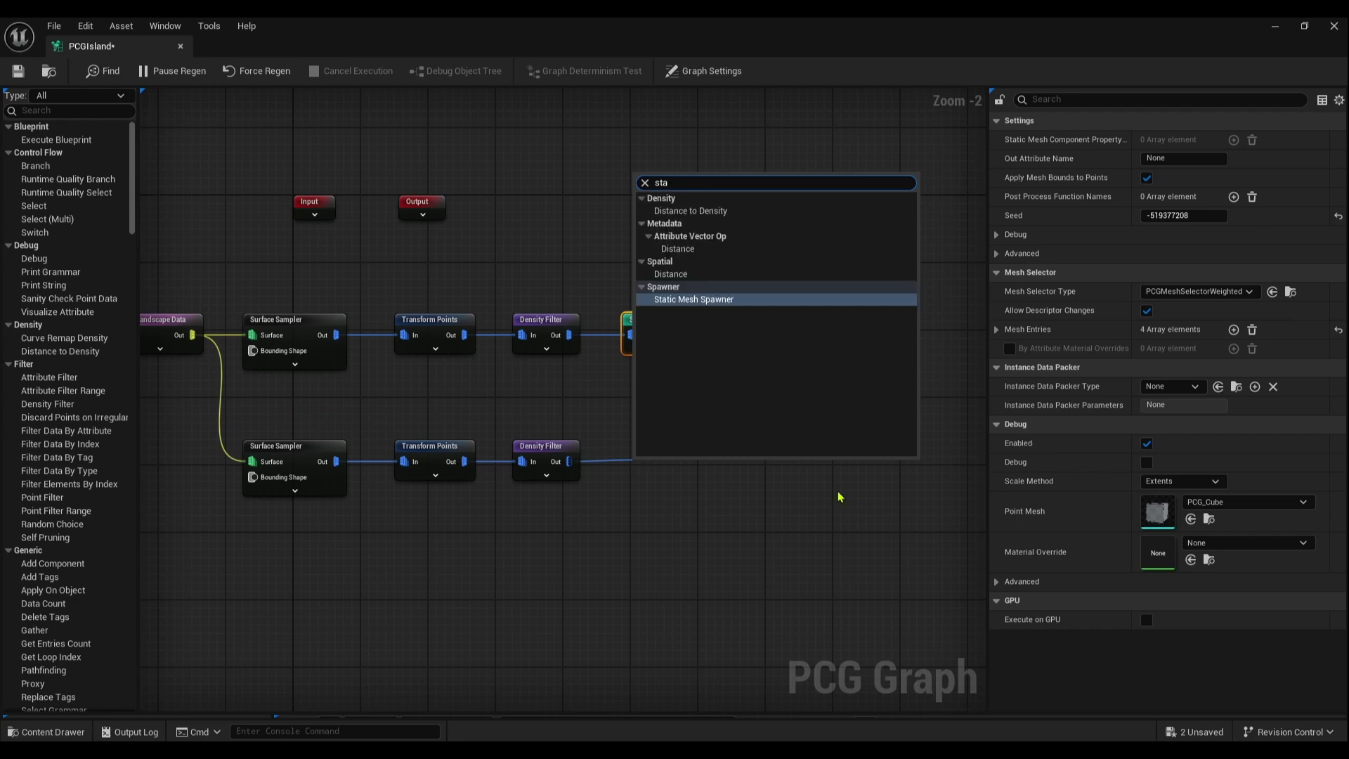
pyautogui.click(698, 304)
pyautogui.moveTo(645, 482); pyautogui.dragTo(655, 453)
pyautogui.click(627, 420)
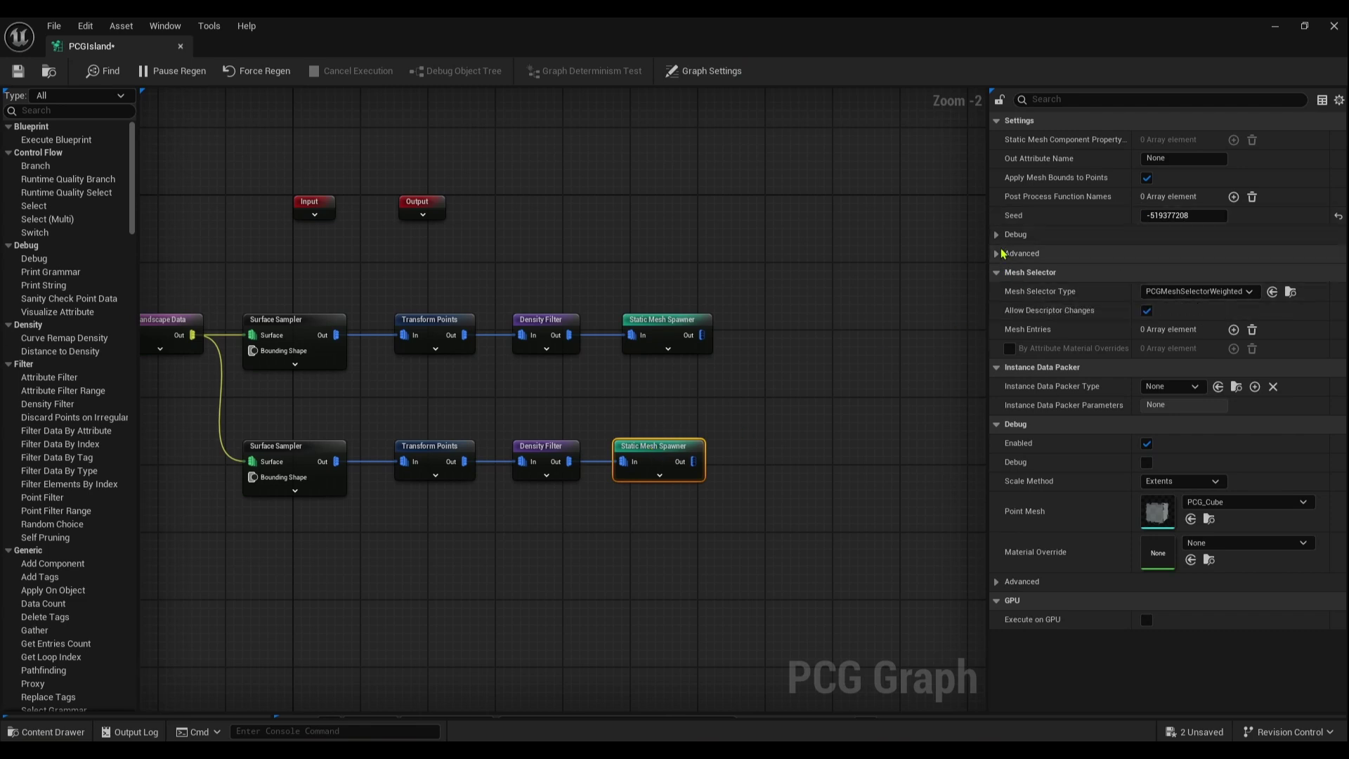
# - Add four Mesh Entries to the new Static Mesh Spawner
pyautogui.click(1235, 330)
pyautogui.click(1234, 330)
pyautogui.click(1235, 330)
pyautogui.click(1234, 330)
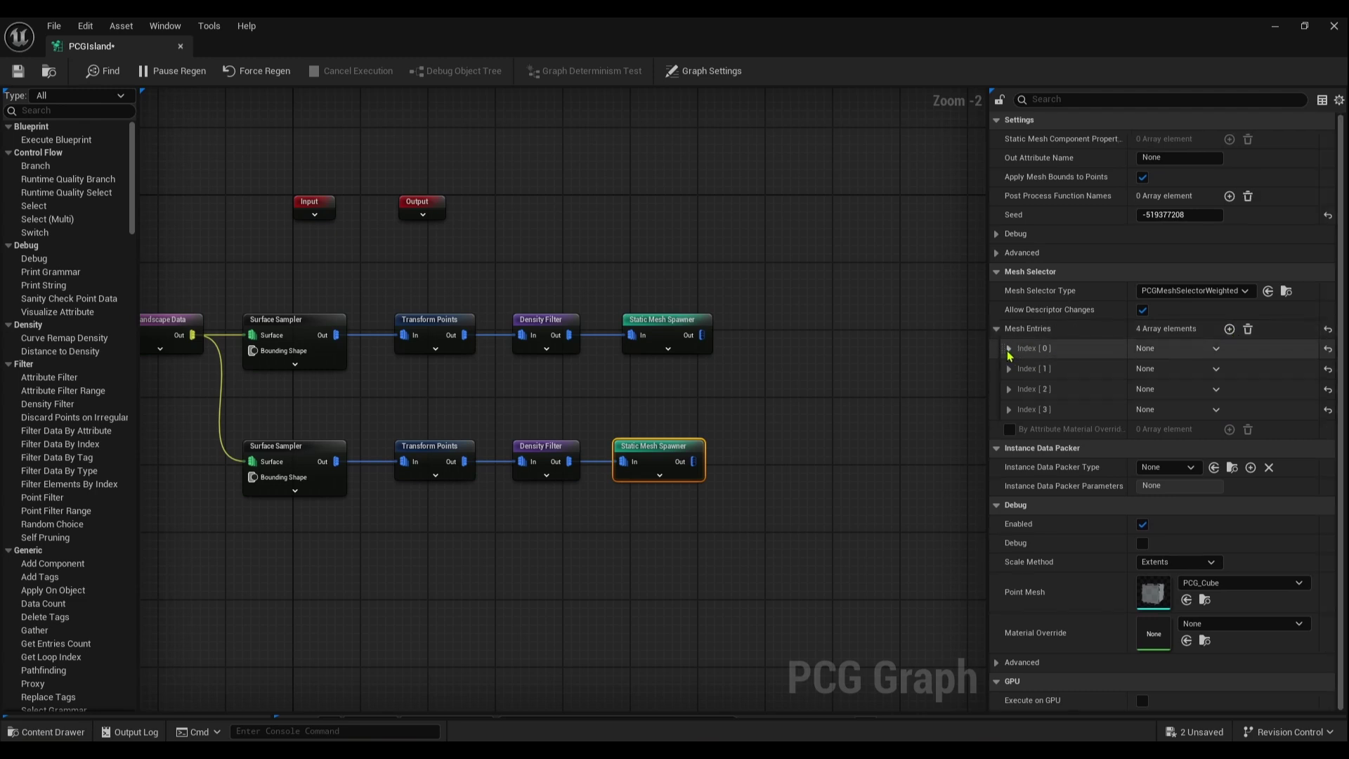
# - Assign SM_EuropeanBeech_Sapling_04_PP from the PivotPainter folder as the Static Mesh of mesh entry Index 0
pyautogui.click(1009, 349)
pyautogui.click(1019, 368)
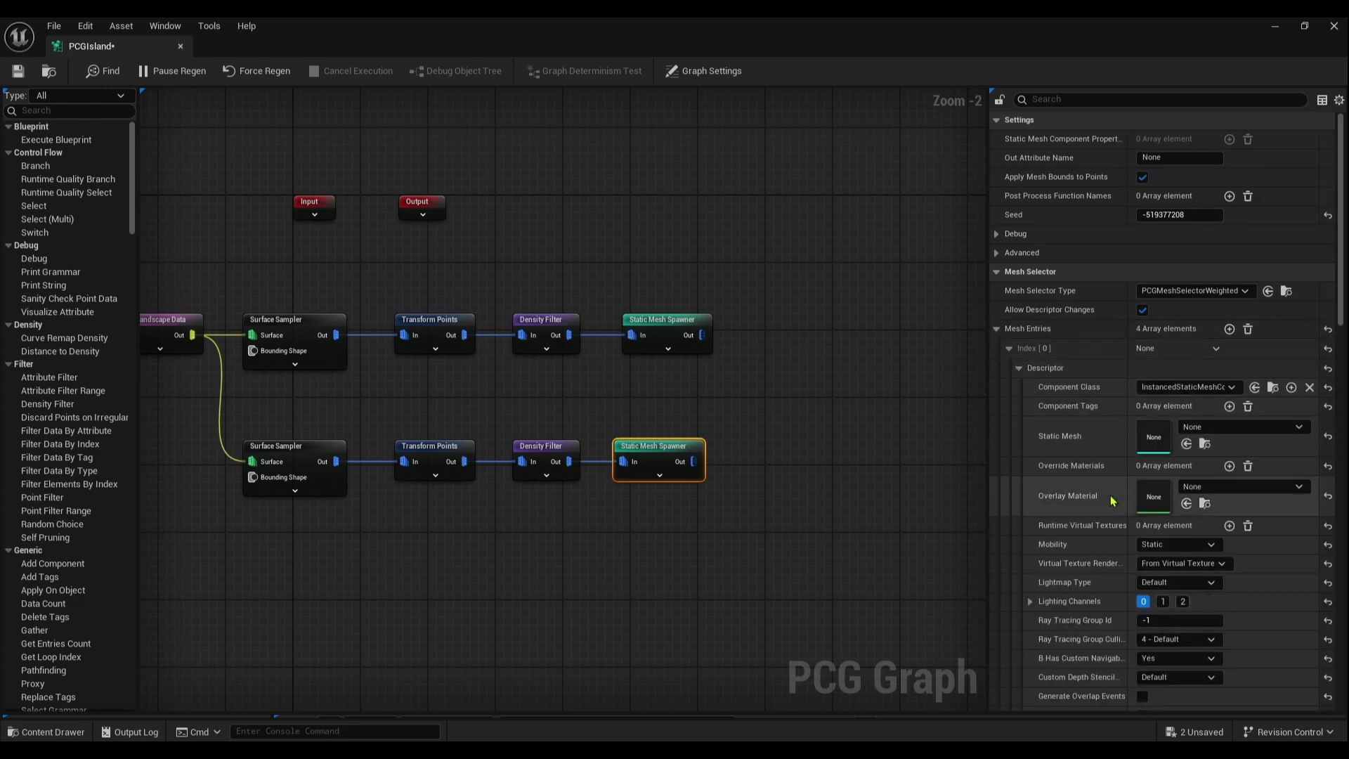
pyautogui.scroll(-3, 1113, 501)
pyautogui.hotkey('ctrl', 'space')
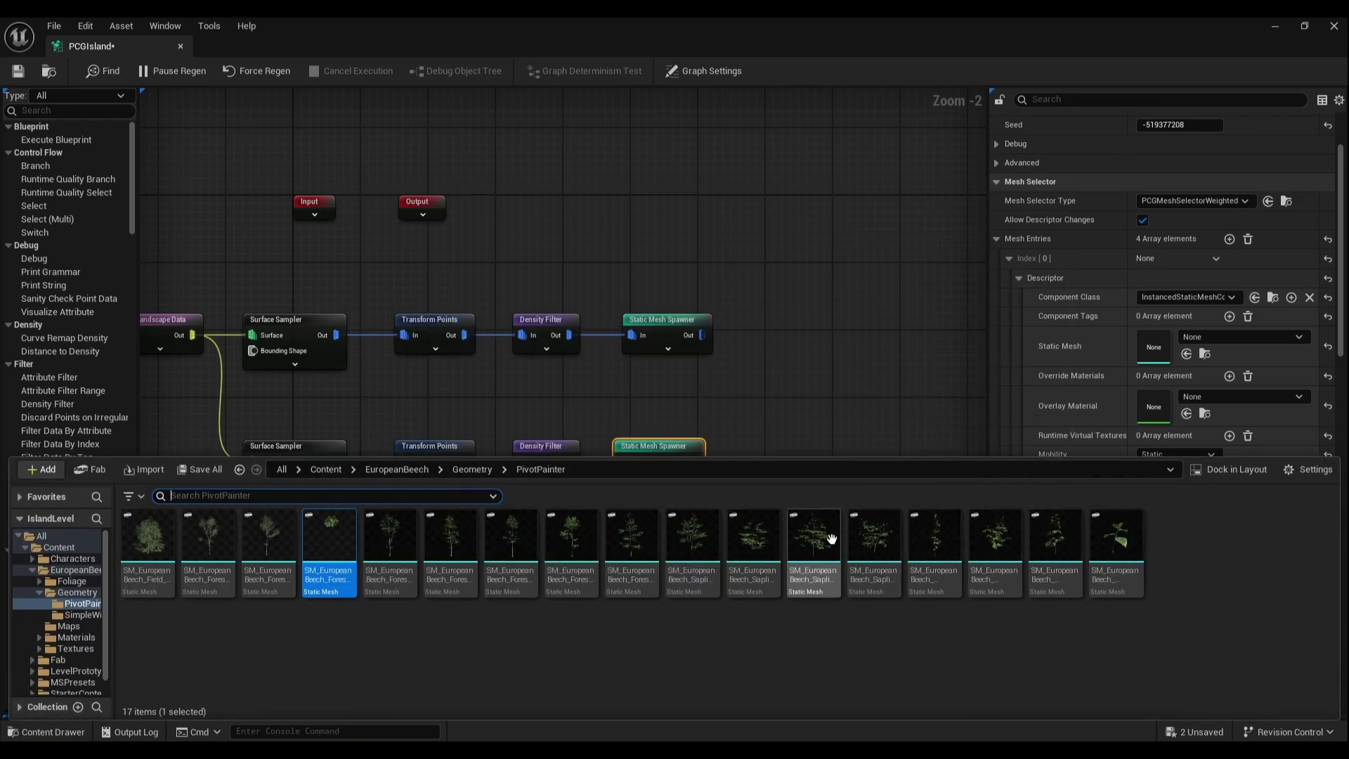
pyautogui.moveTo(874, 538); pyautogui.dragTo(1178, 349)
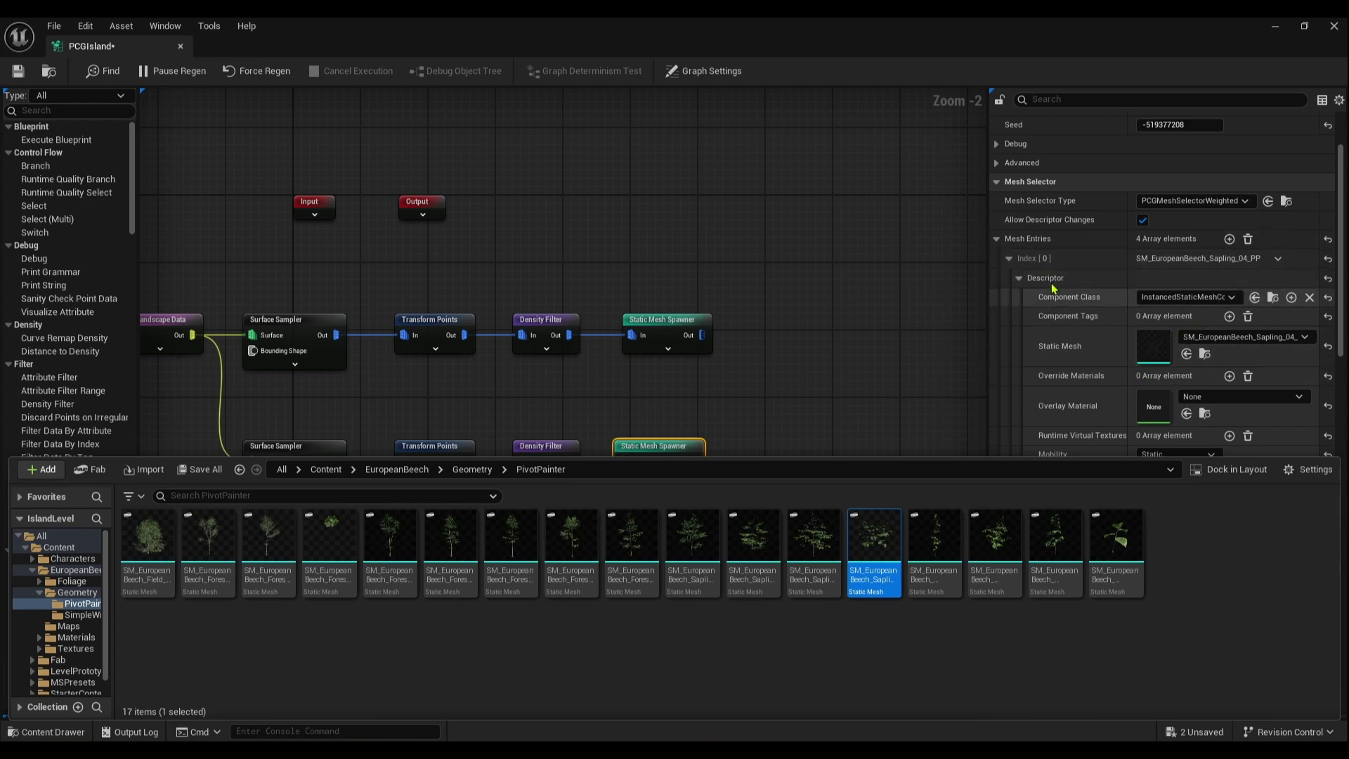
pyautogui.click(1009, 258)
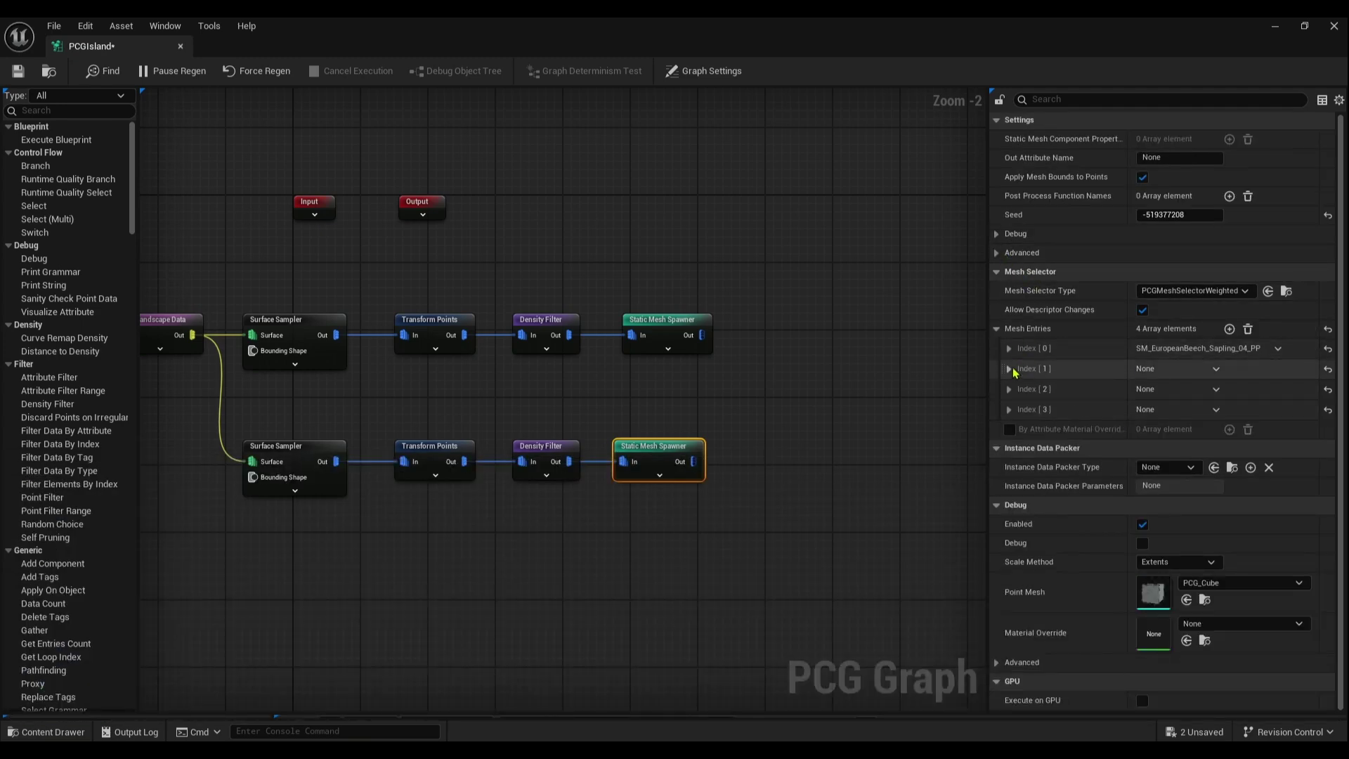
# - Open the Static Mesh asset selection in the descriptor of mesh entry Index 1
pyautogui.click(1010, 369)
pyautogui.click(1020, 390)
pyautogui.scroll(-4, 1022, 398)
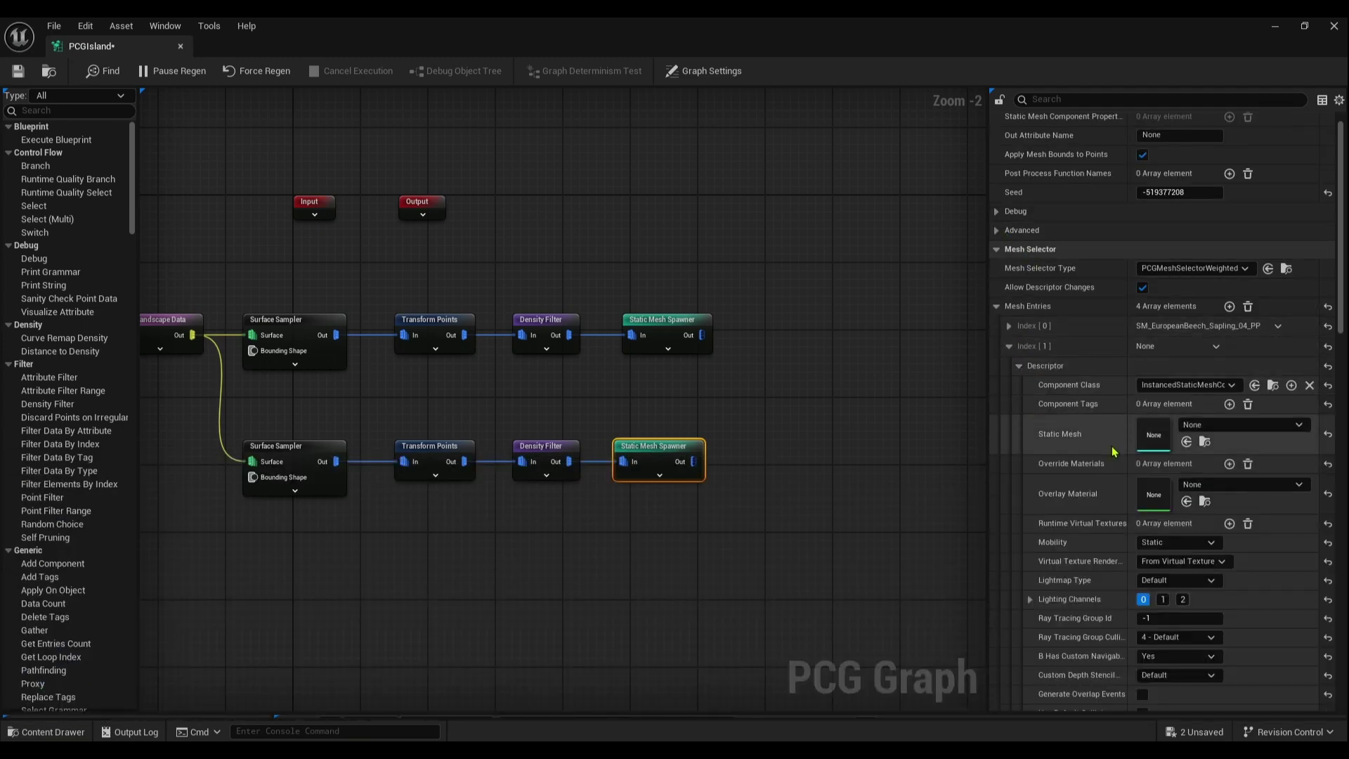
pyautogui.click(1207, 358)
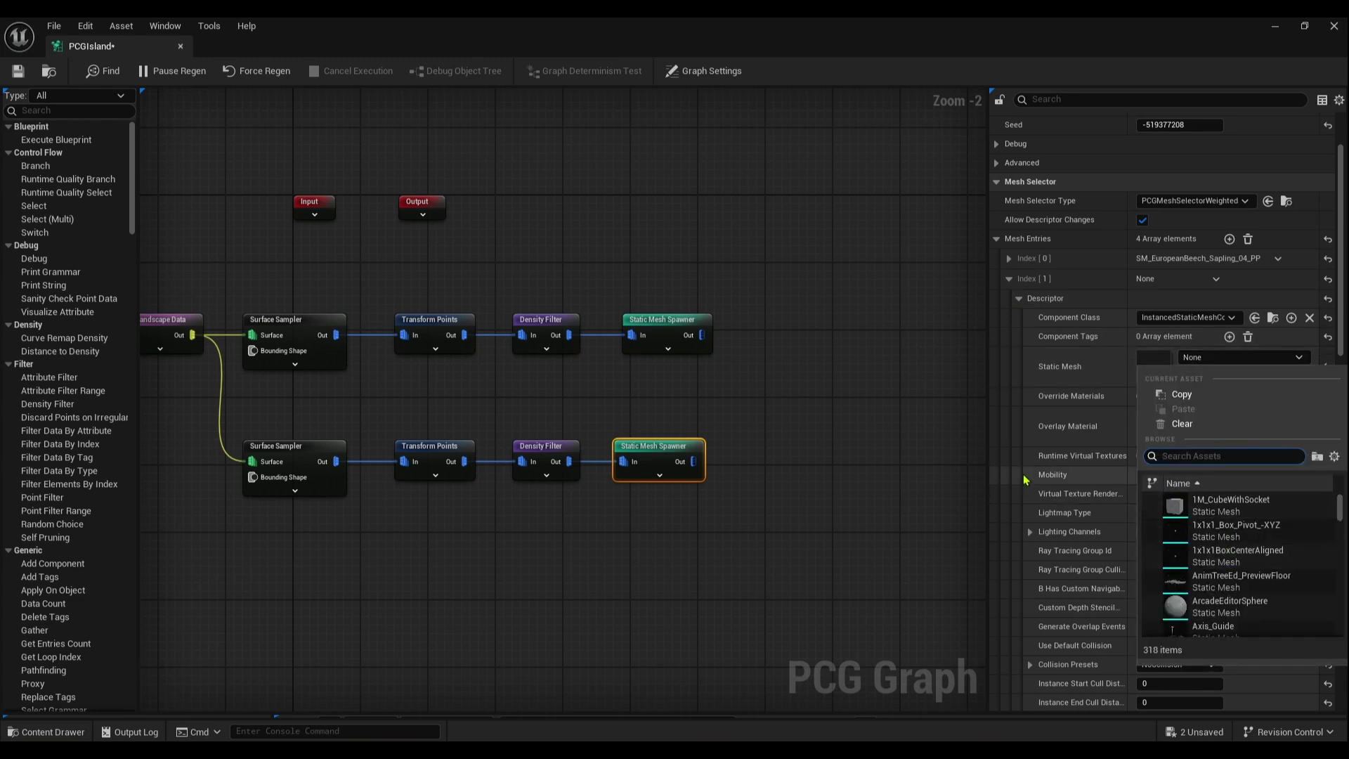
# - Assign SM_EuropeanBeech_Seedling_02_PP as the static mesh of mesh entry Index 1 in the second-row Static Mesh Spawner
pyautogui.click(1139, 362)
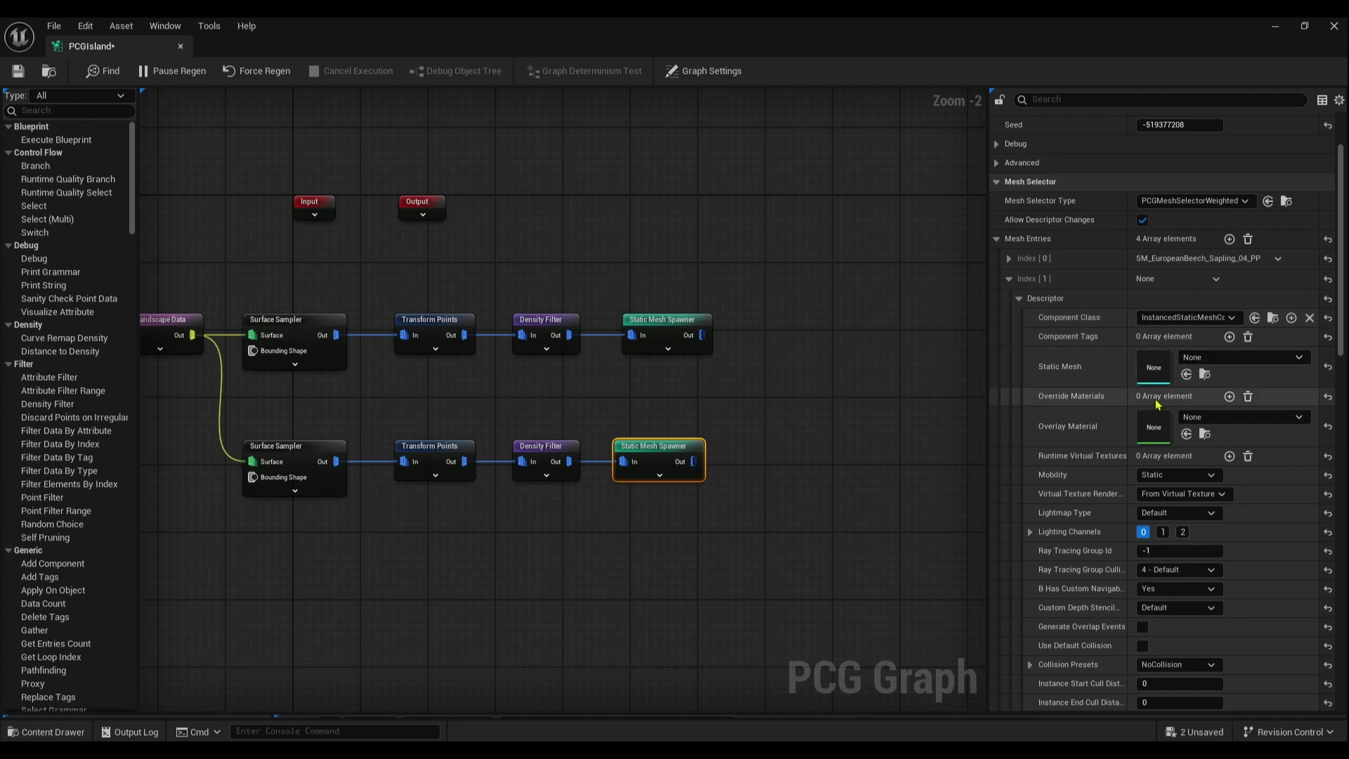
pyautogui.hotkey('ctrl', 'space')
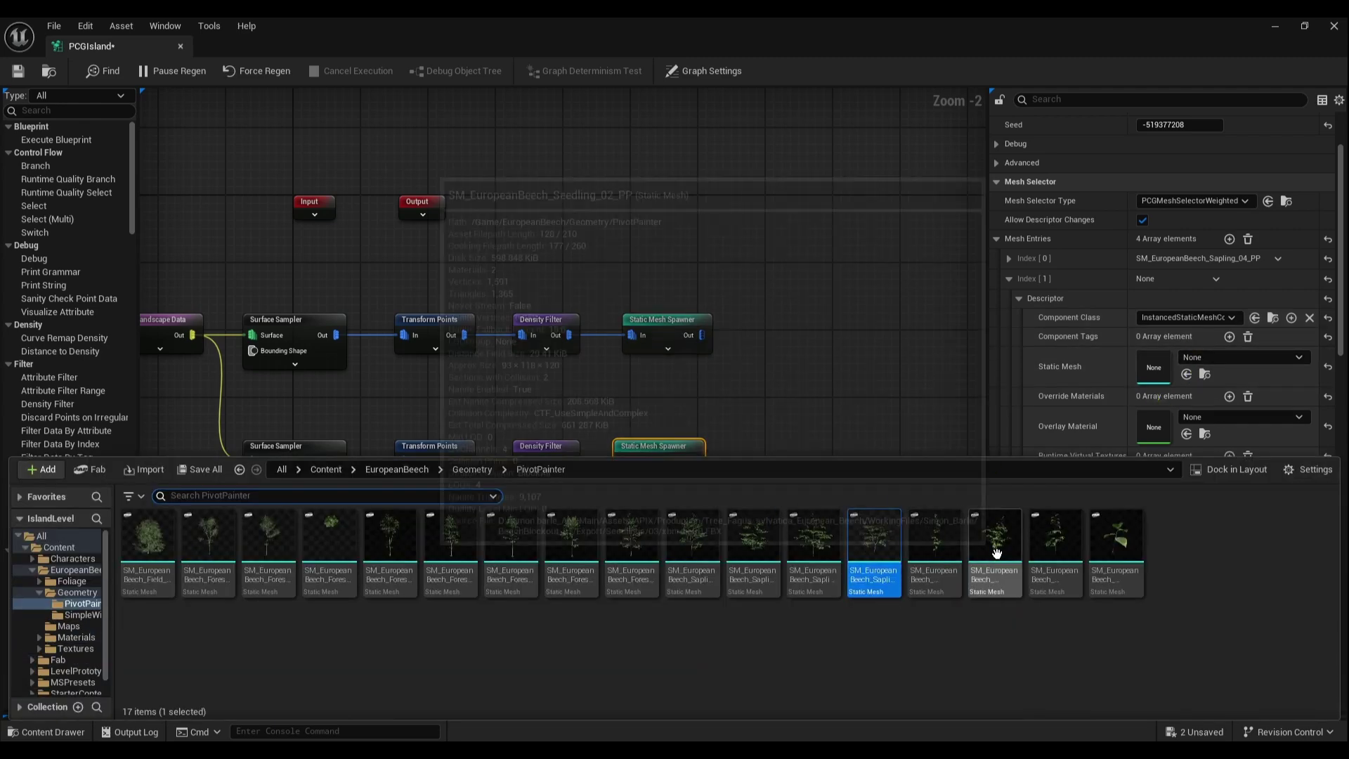
pyautogui.moveTo(997, 551); pyautogui.dragTo(1175, 378)
pyautogui.click(1010, 280)
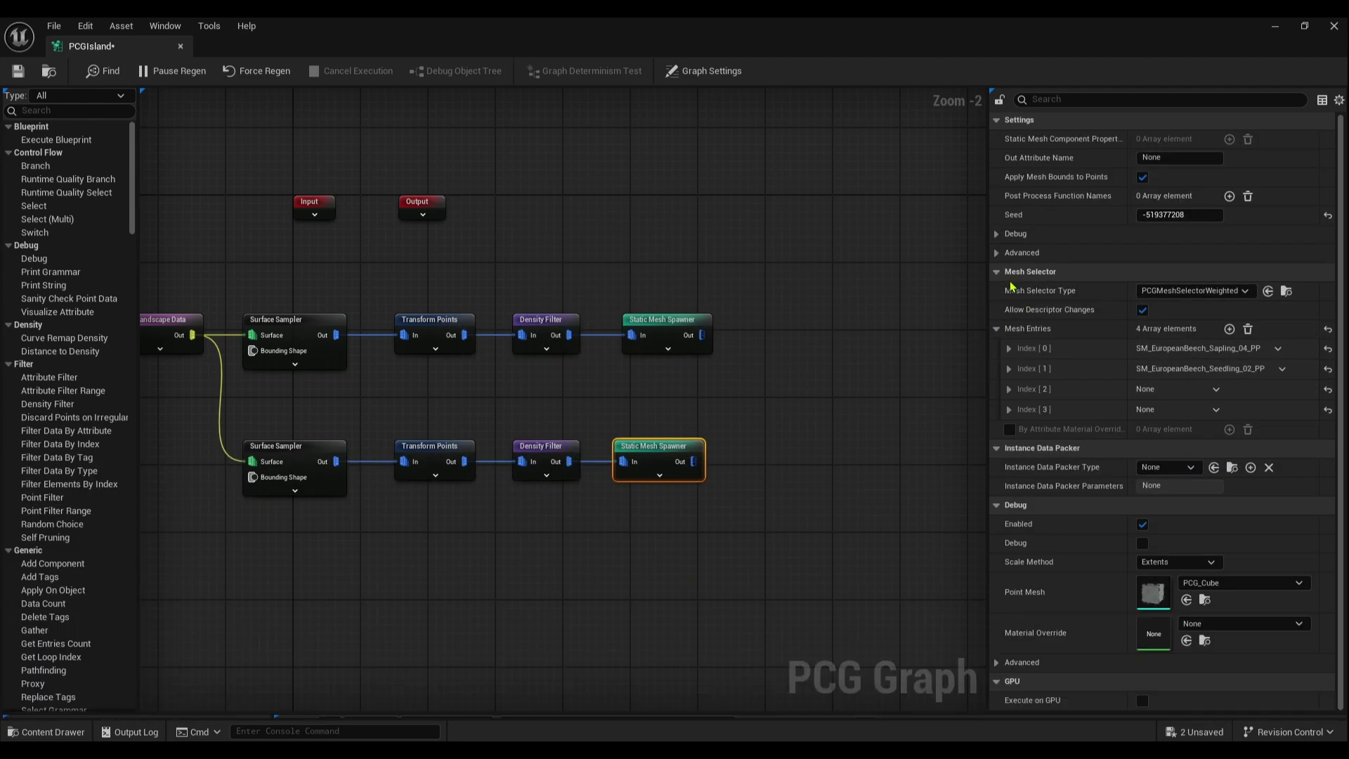
# - Assign SM_EuropeanBeech_Seedling_03_PP as the static mesh of mesh entry Index 2
pyautogui.click(1009, 389)
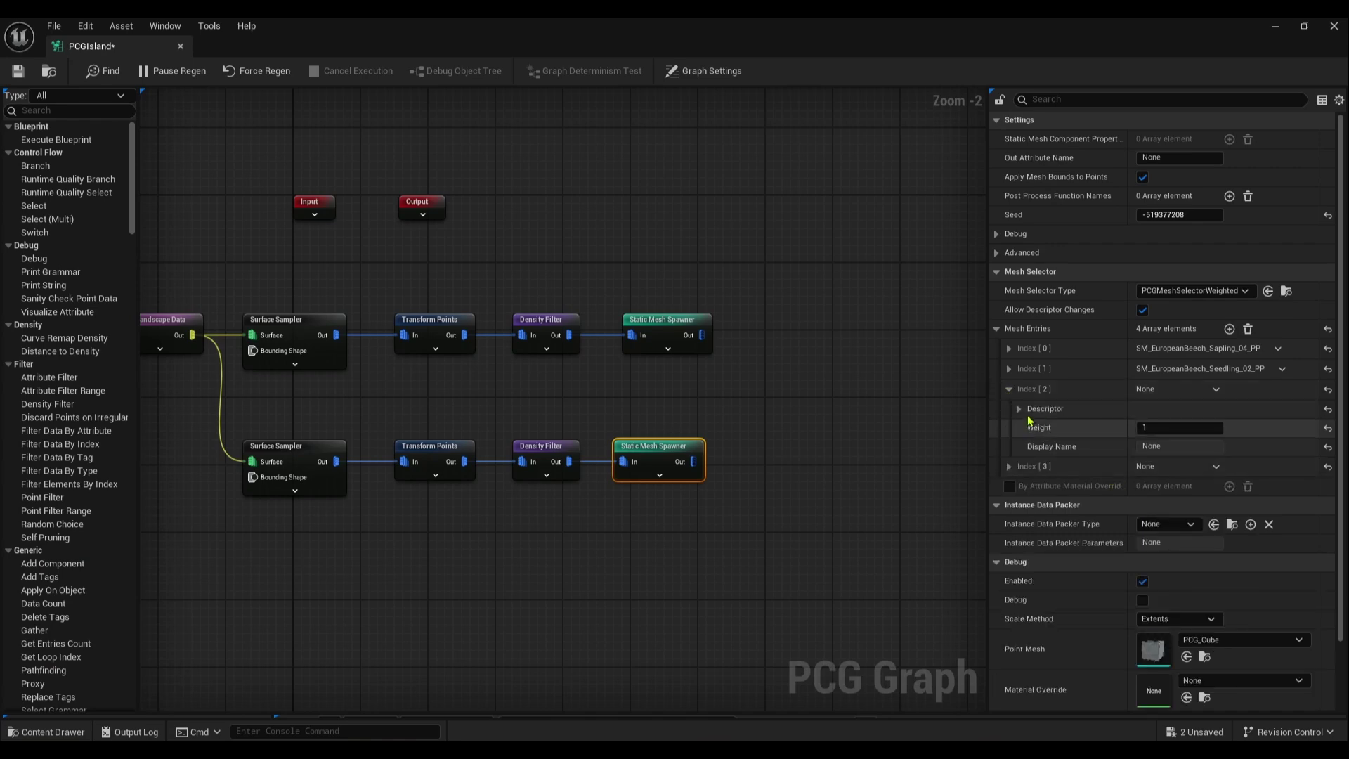
pyautogui.click(1019, 408)
pyautogui.scroll(-5, 1214, 499)
pyautogui.hotkey('ctrl', 'space')
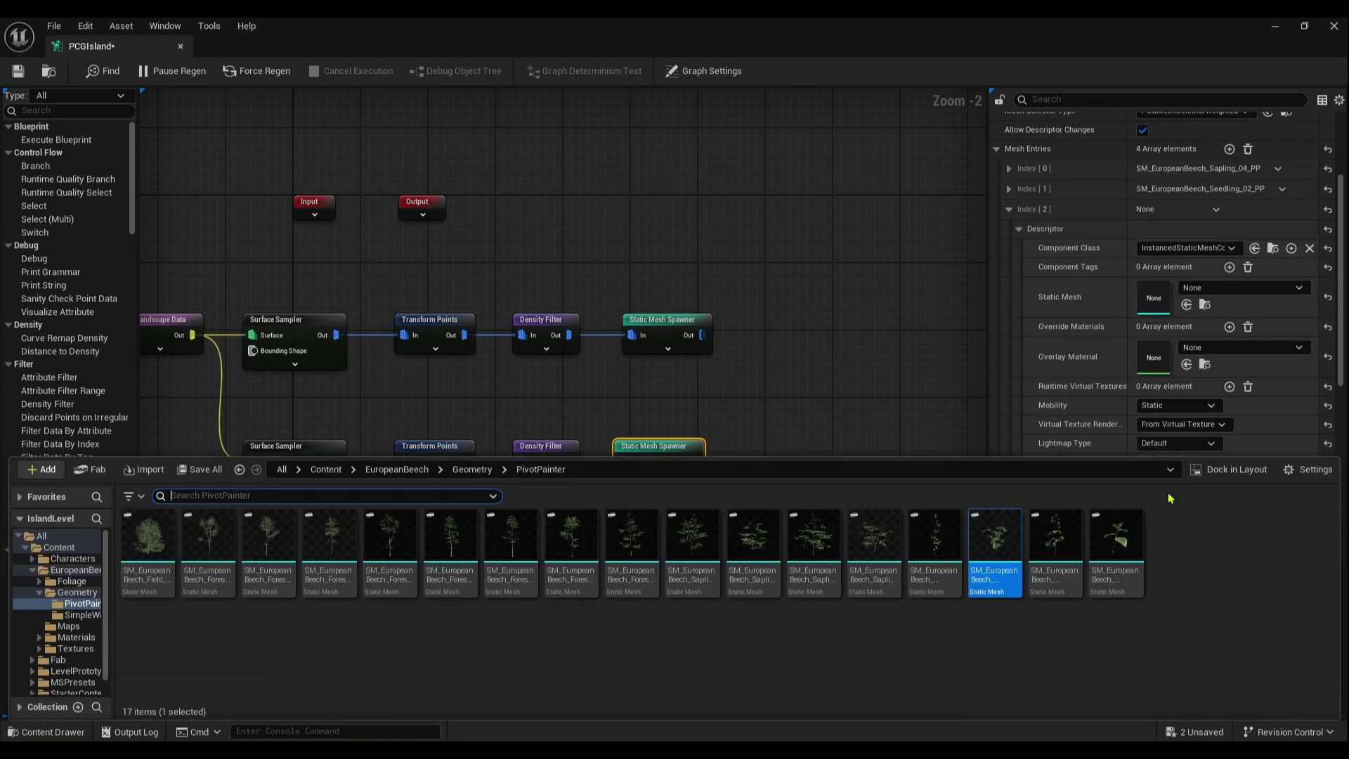
pyautogui.moveTo(1055, 548); pyautogui.dragTo(1172, 310)
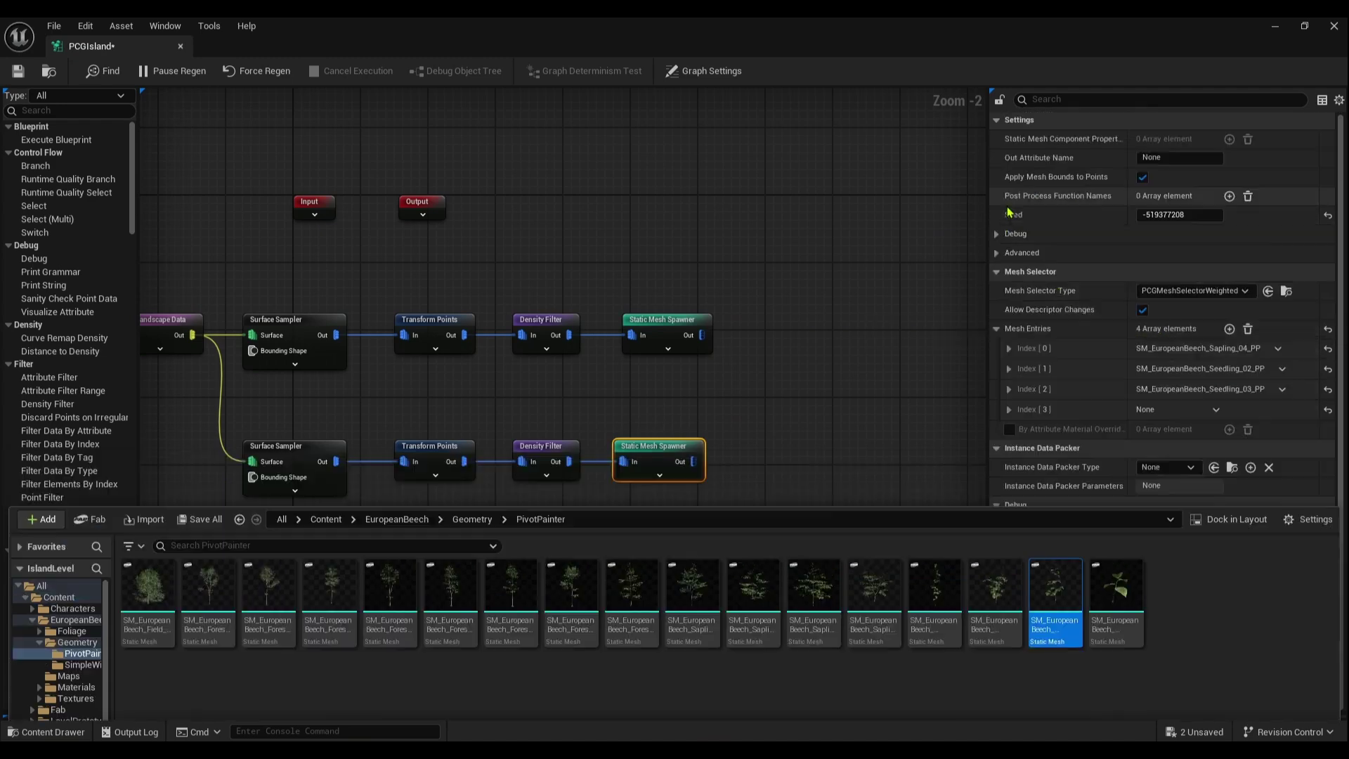
pyautogui.click(1009, 209)
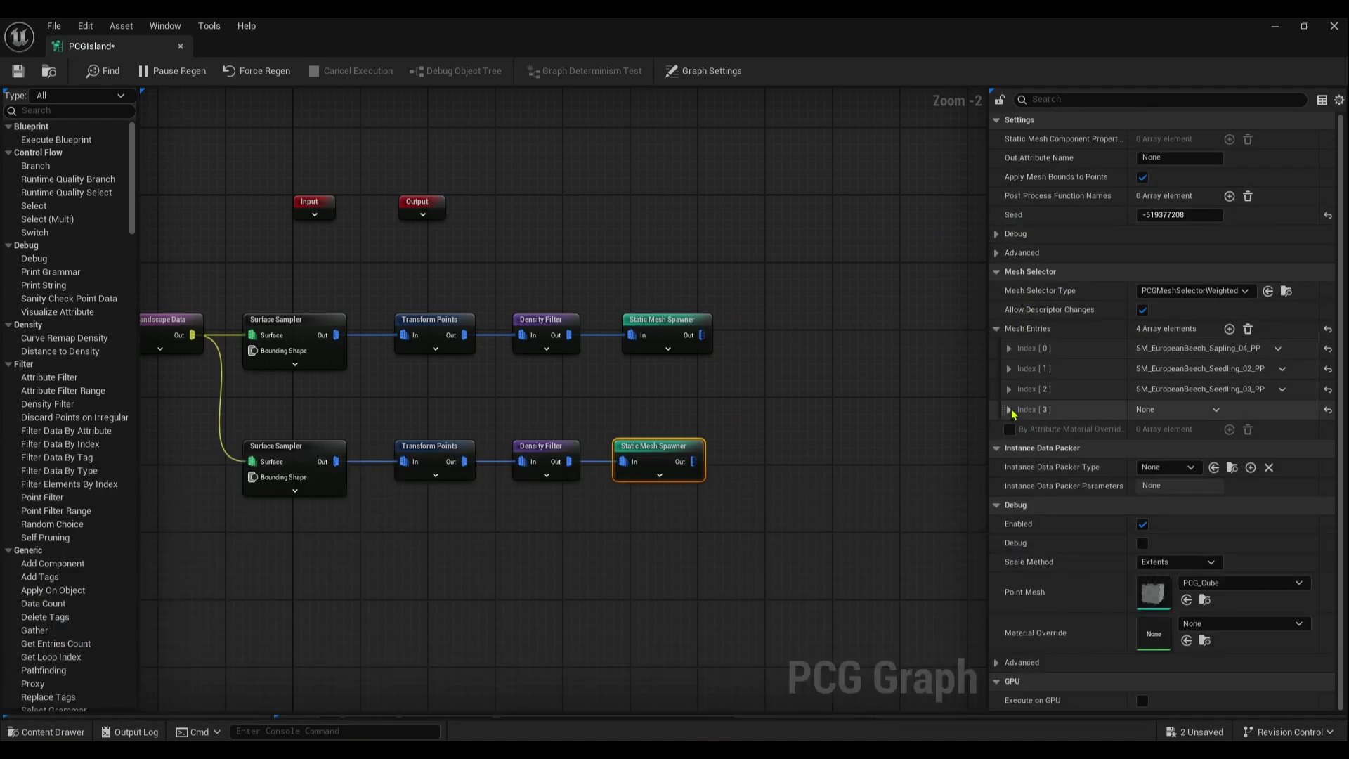
# - Assign SM_EuropeanBeech_Sapling_02_PP as the static mesh of mesh entry Index 3
pyautogui.click(1010, 409)
pyautogui.click(1018, 430)
pyautogui.scroll(-5, 1103, 562)
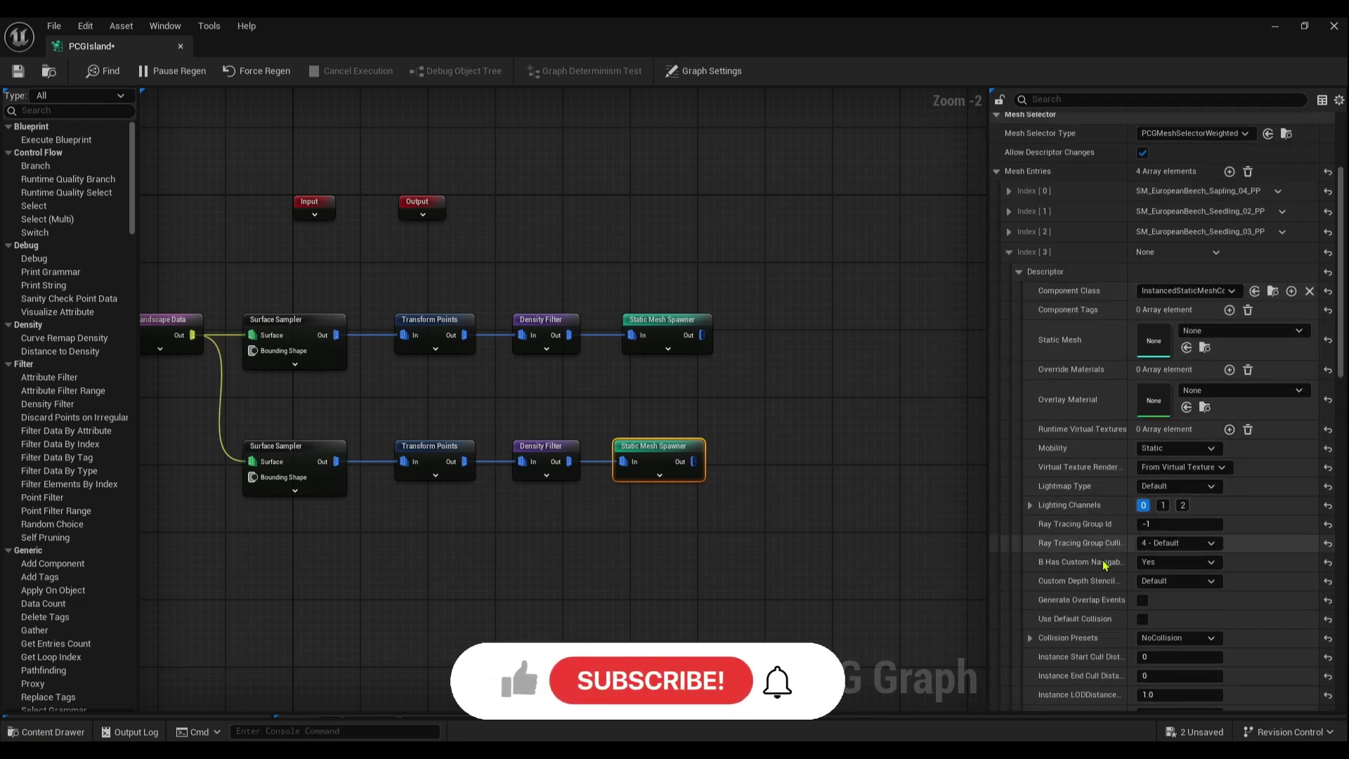
pyautogui.hotkey('ctrl', 'space')
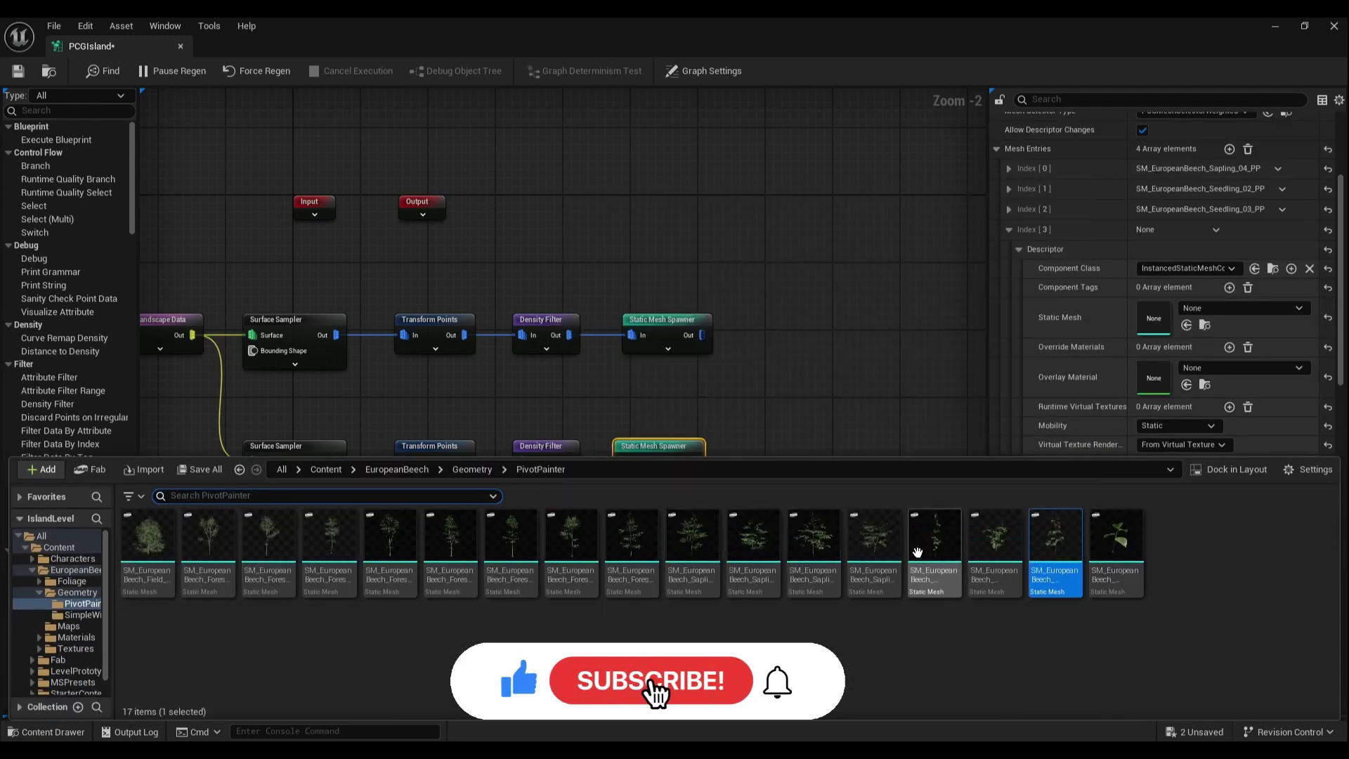
pyautogui.moveTo(753, 541); pyautogui.dragTo(1204, 311)
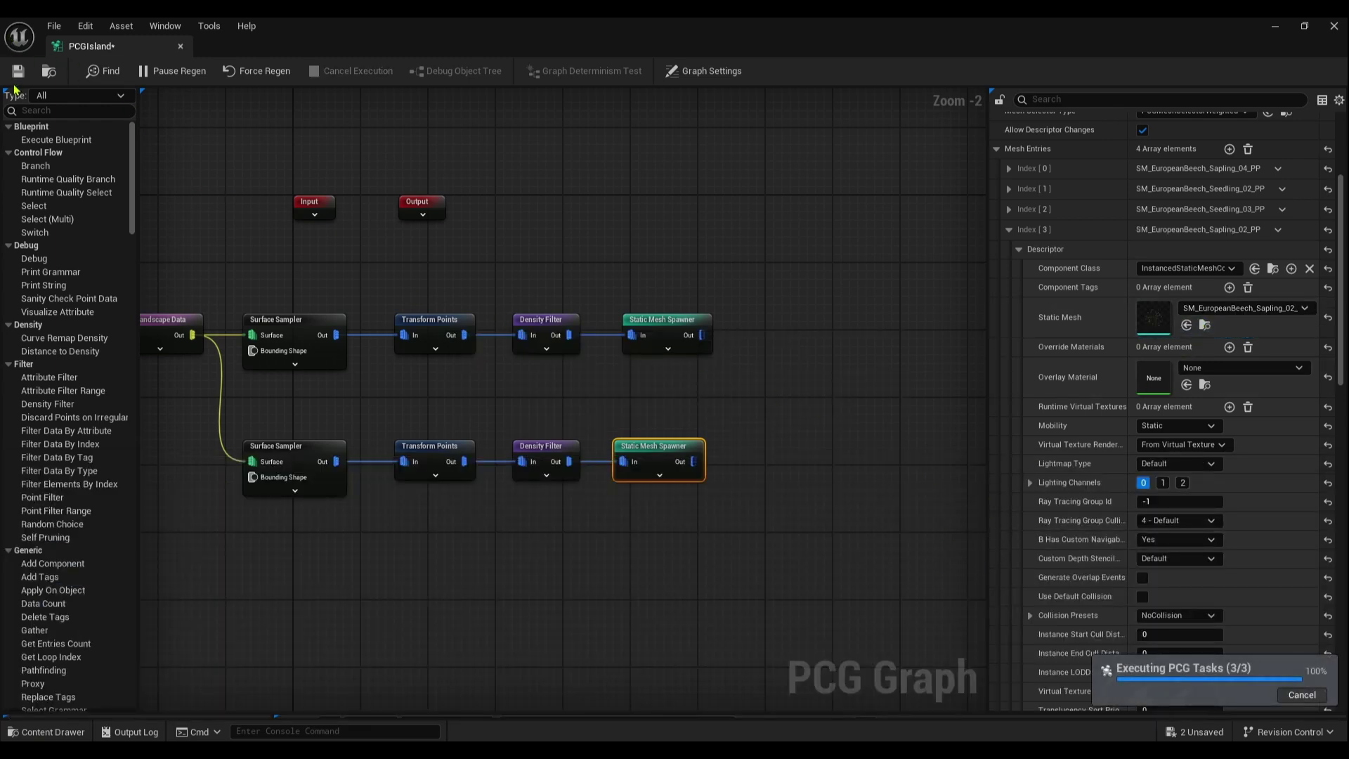
# - Save the PCGIsland graph and all other unsaved files, then minimize the graph window to return to the level
pyautogui.click(18, 71)
pyautogui.click(54, 25)
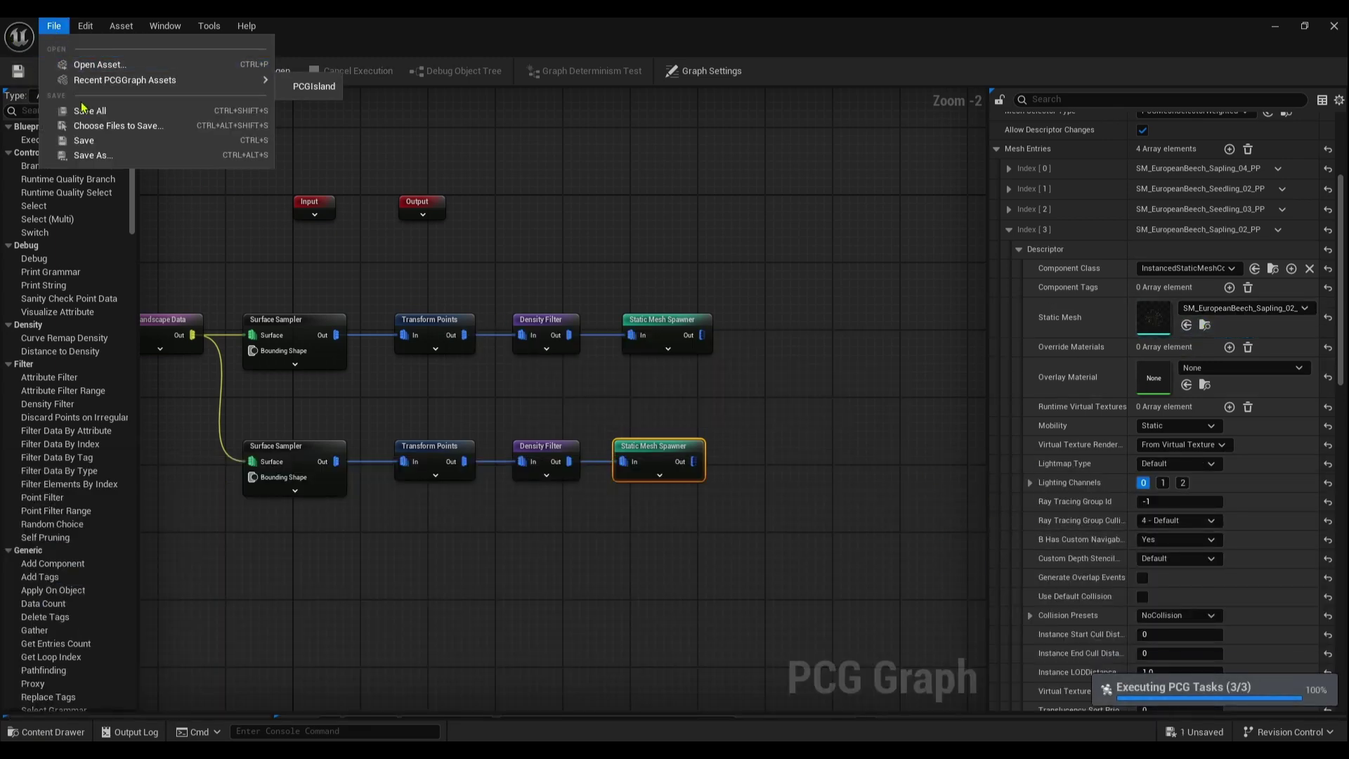
pyautogui.click(83, 109)
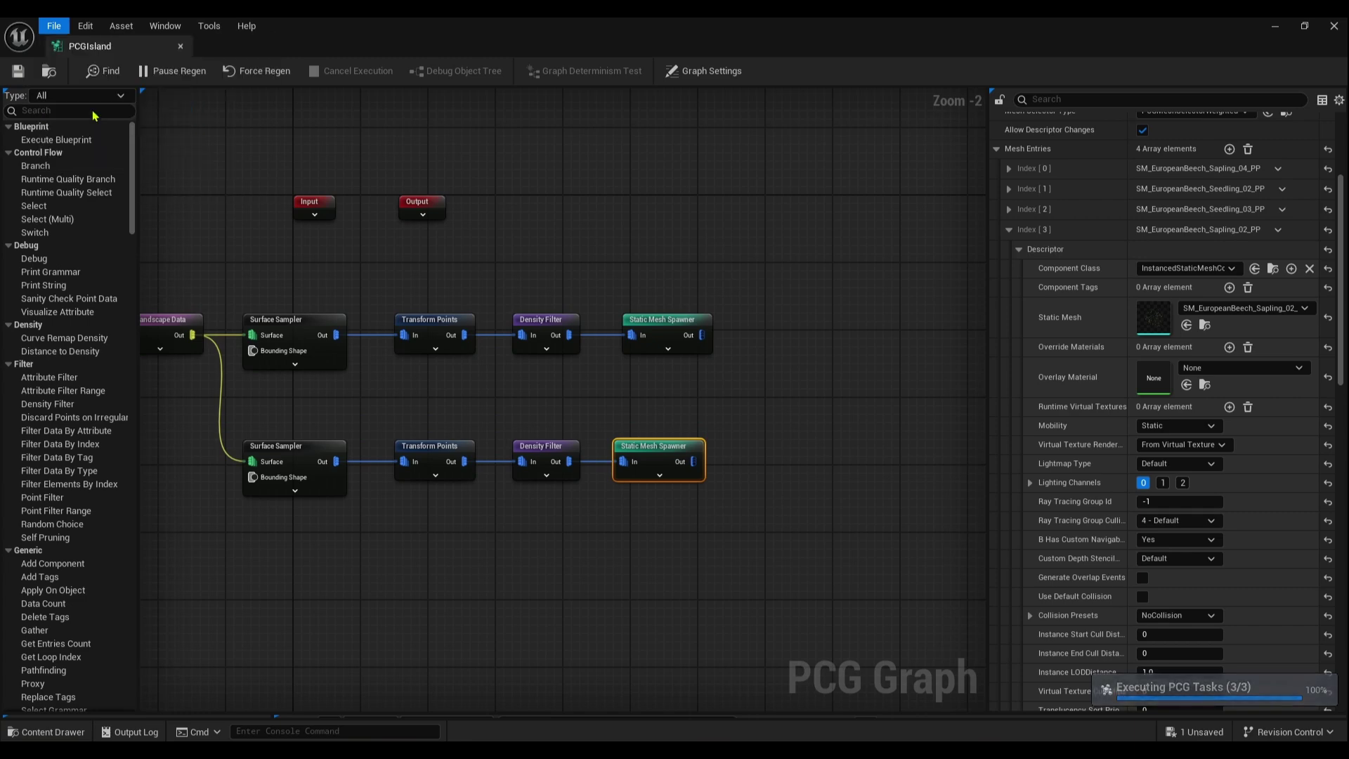
pyautogui.click(1273, 30)
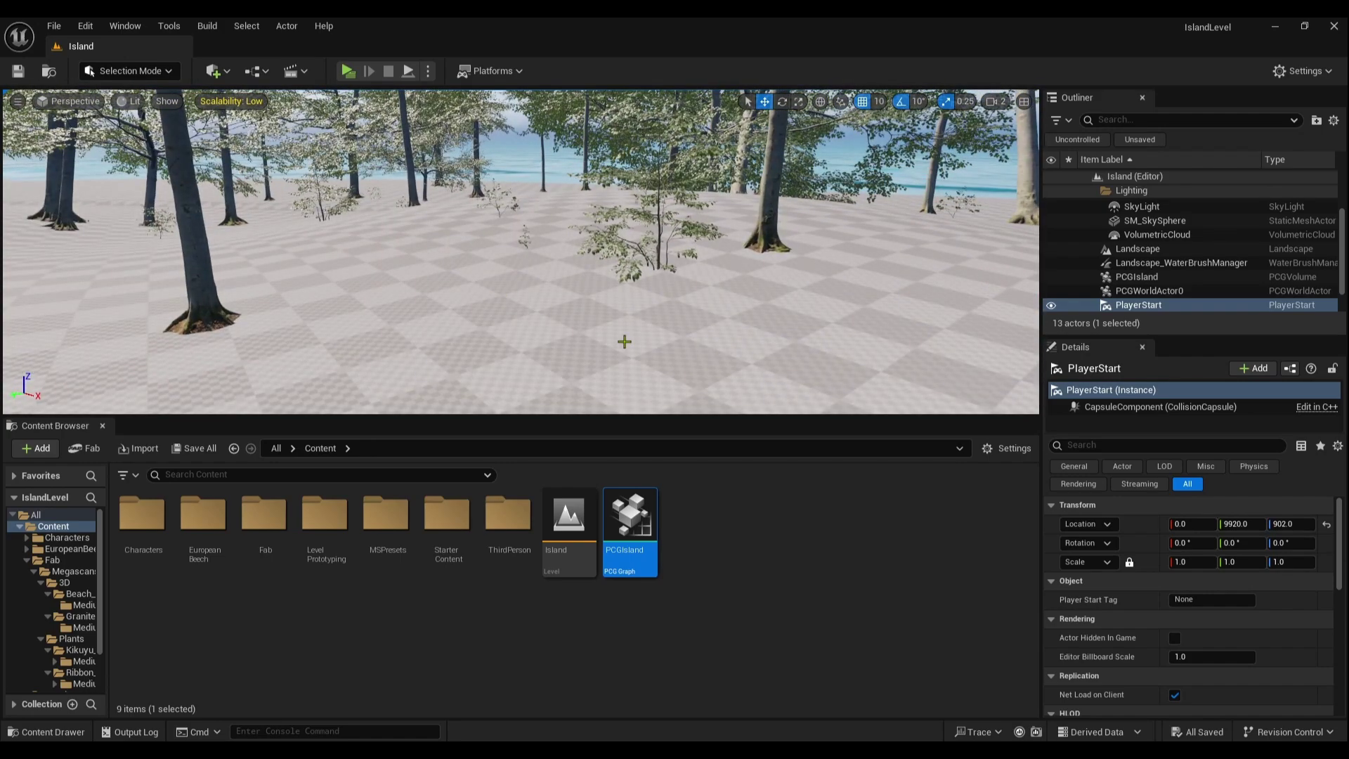
# - Reopen the PCGIsland graph beside the viewport and set the second-row Density Filter's lower bound to about 0.934
pyautogui.doubleClick(632, 512)
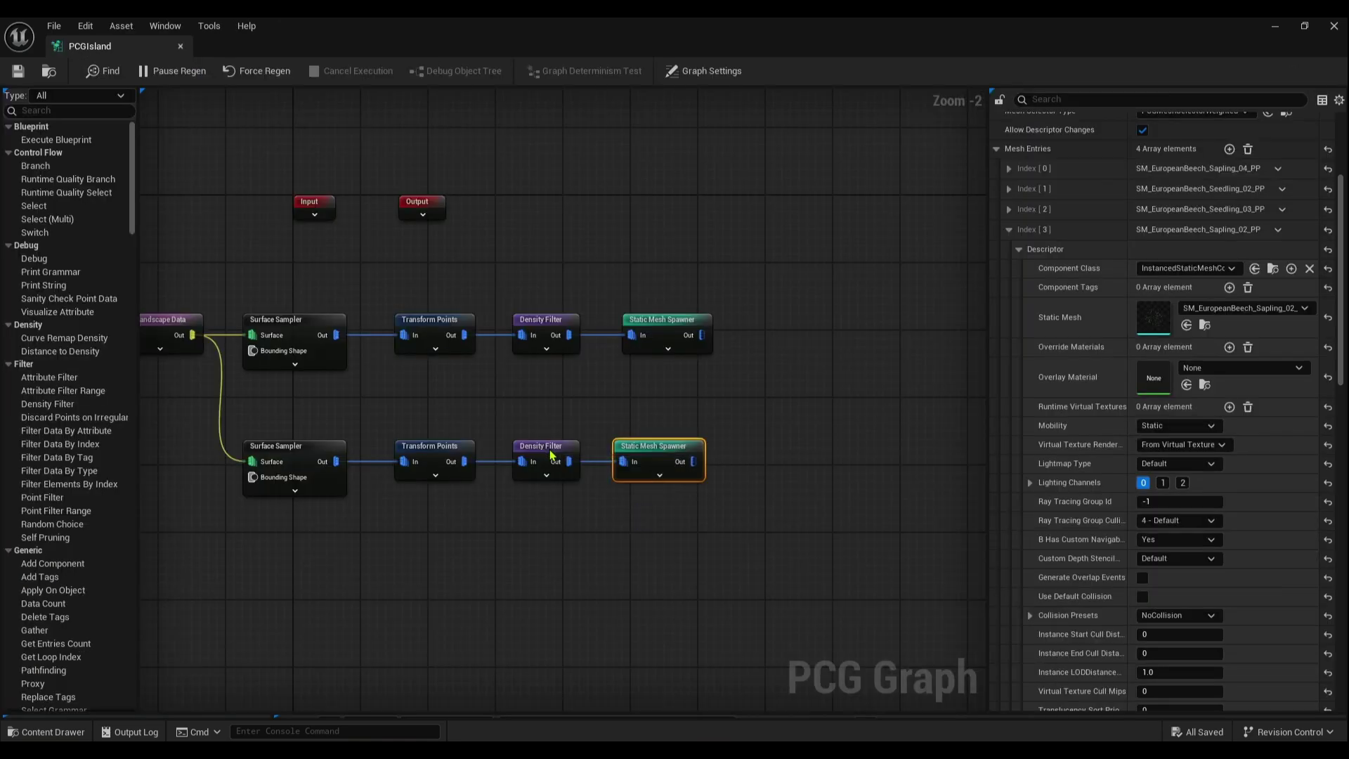
pyautogui.click(552, 455)
pyautogui.click(1303, 28)
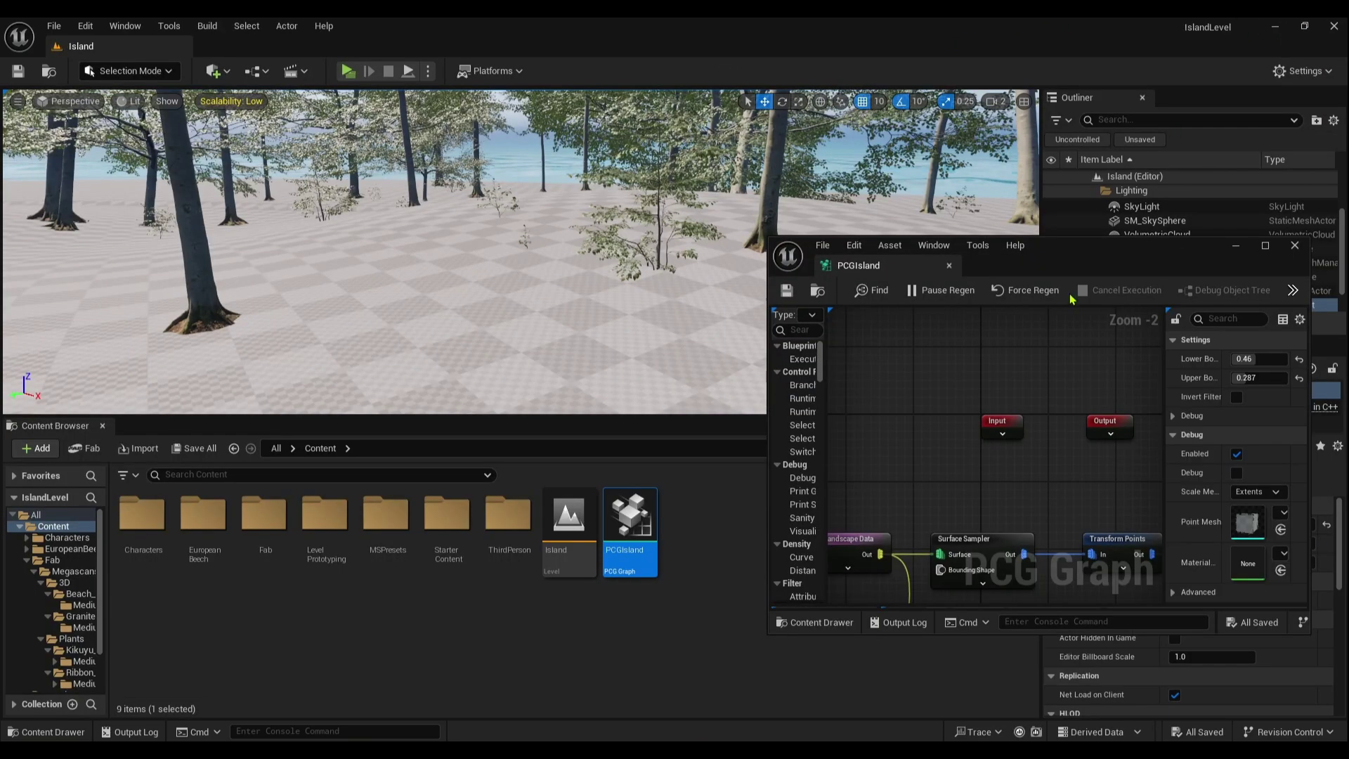
pyautogui.moveTo(1255, 360); pyautogui.dragTo(1264, 359)
pyautogui.moveTo(623, 271); pyautogui.dragTo(805, 276, button='right')
pyautogui.press('w')
pyautogui.moveTo(464, 234); pyautogui.dragTo(649, 249, button='right')
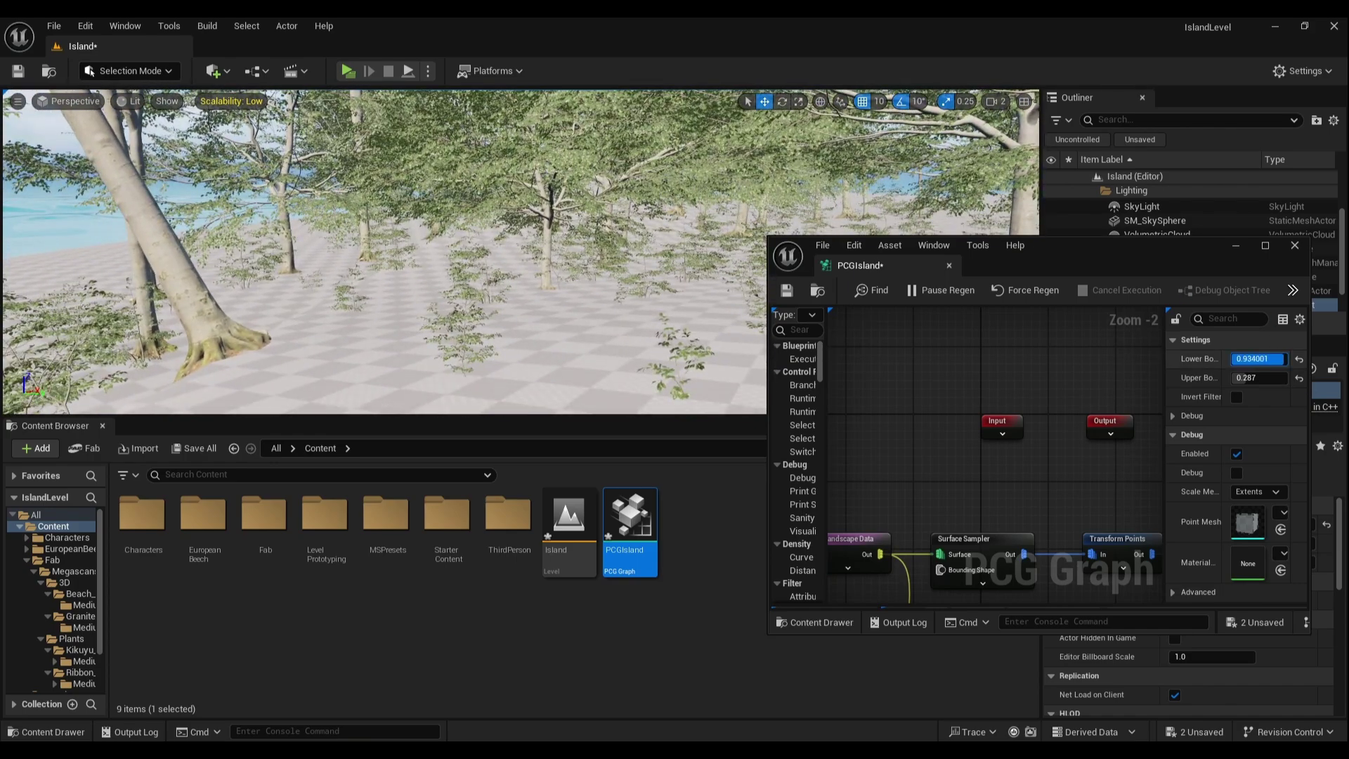
# - Set the same Density Filter's upper bound to 0.179 and check the sapling density in the viewport and a play test
pyautogui.moveTo(1248, 379); pyautogui.dragTo(1229, 378)
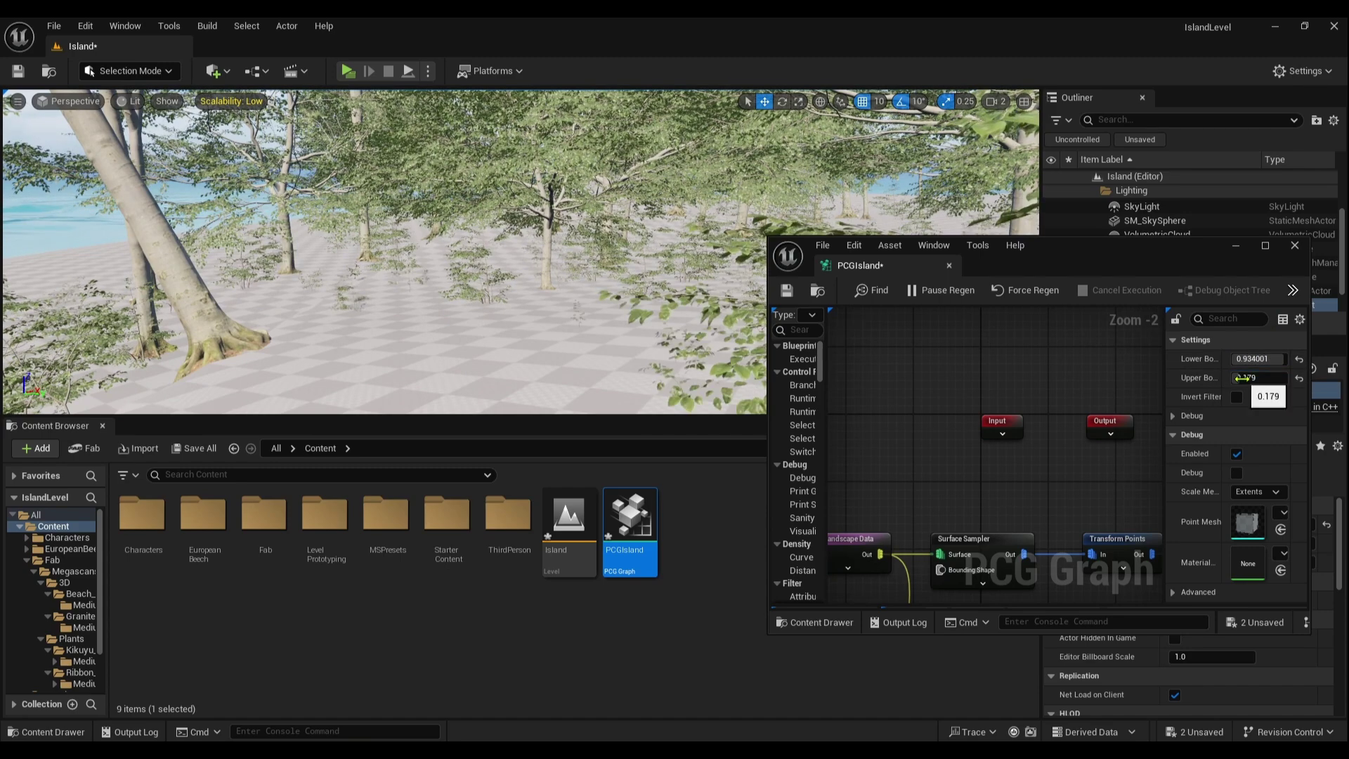
pyautogui.moveTo(406, 274); pyautogui.dragTo(460, 265, button='right')
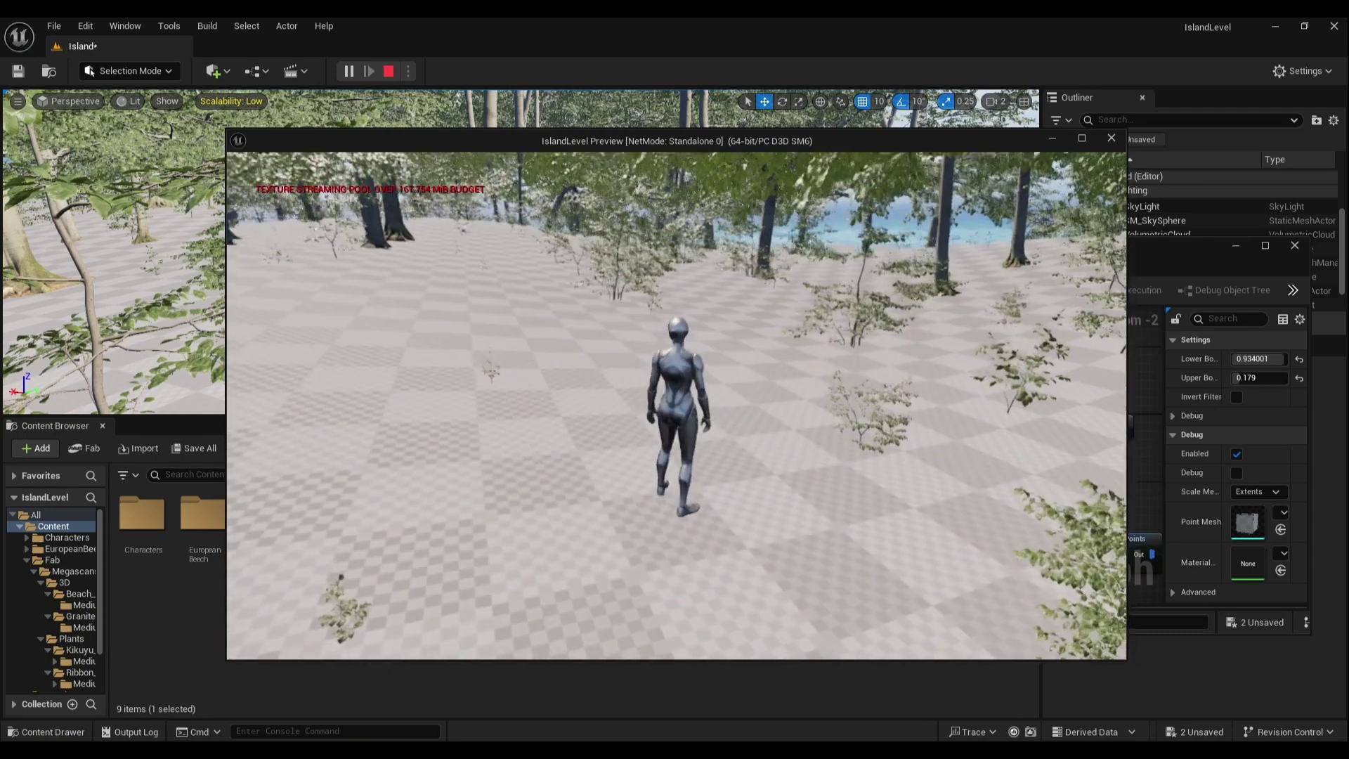
pyautogui.press('Escape')
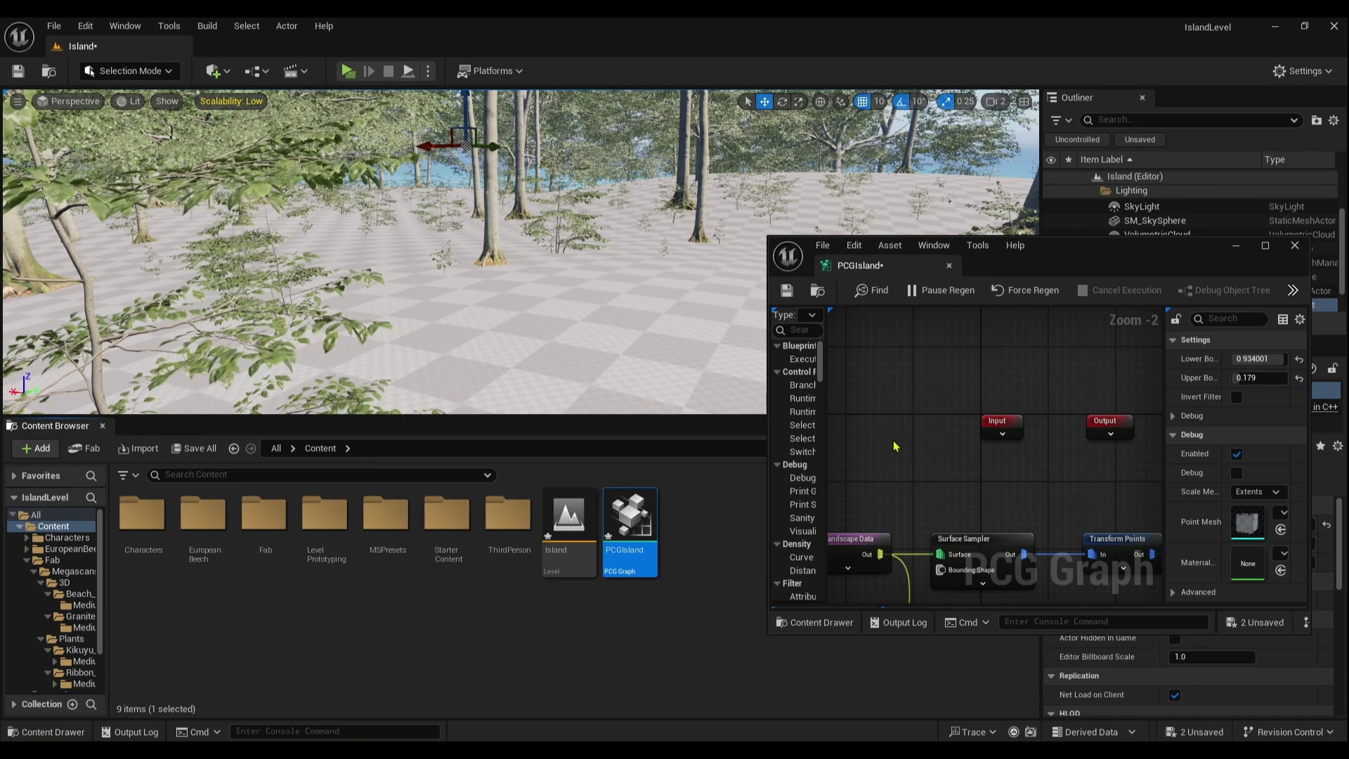
# - Maximize the graph window and duplicate the second row's Surface Sampler, Transform Points and Density Filter nodes below it
pyautogui.click(1268, 245)
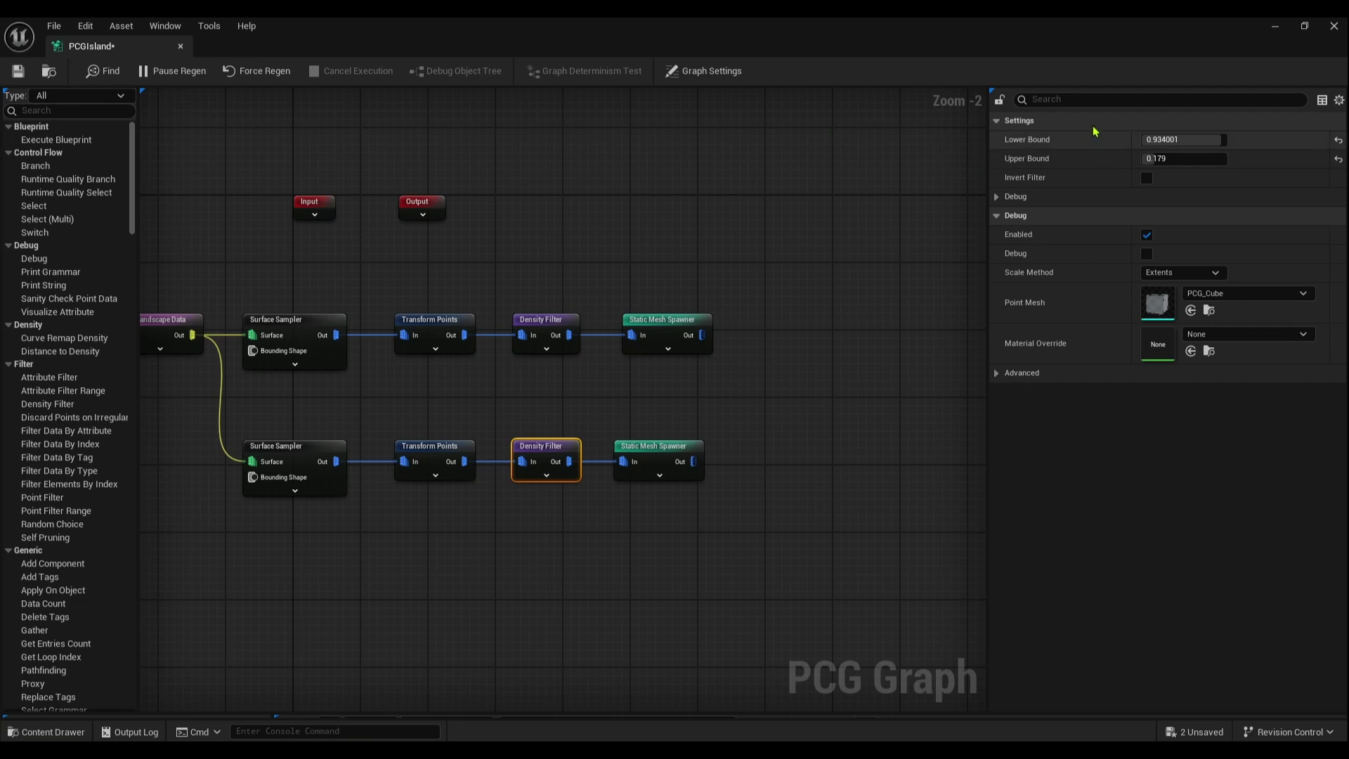
pyautogui.moveTo(368, 539); pyautogui.dragTo(467, 421, button='right')
pyautogui.moveTo(657, 407); pyautogui.dragTo(414, 440)
pyautogui.hotkey('ctrl', 'd')
# - Connect Get Landscape Data to the duplicated Surface Sampler's Surface input and set that sampler's seed to -181657427
pyautogui.click(286, 216)
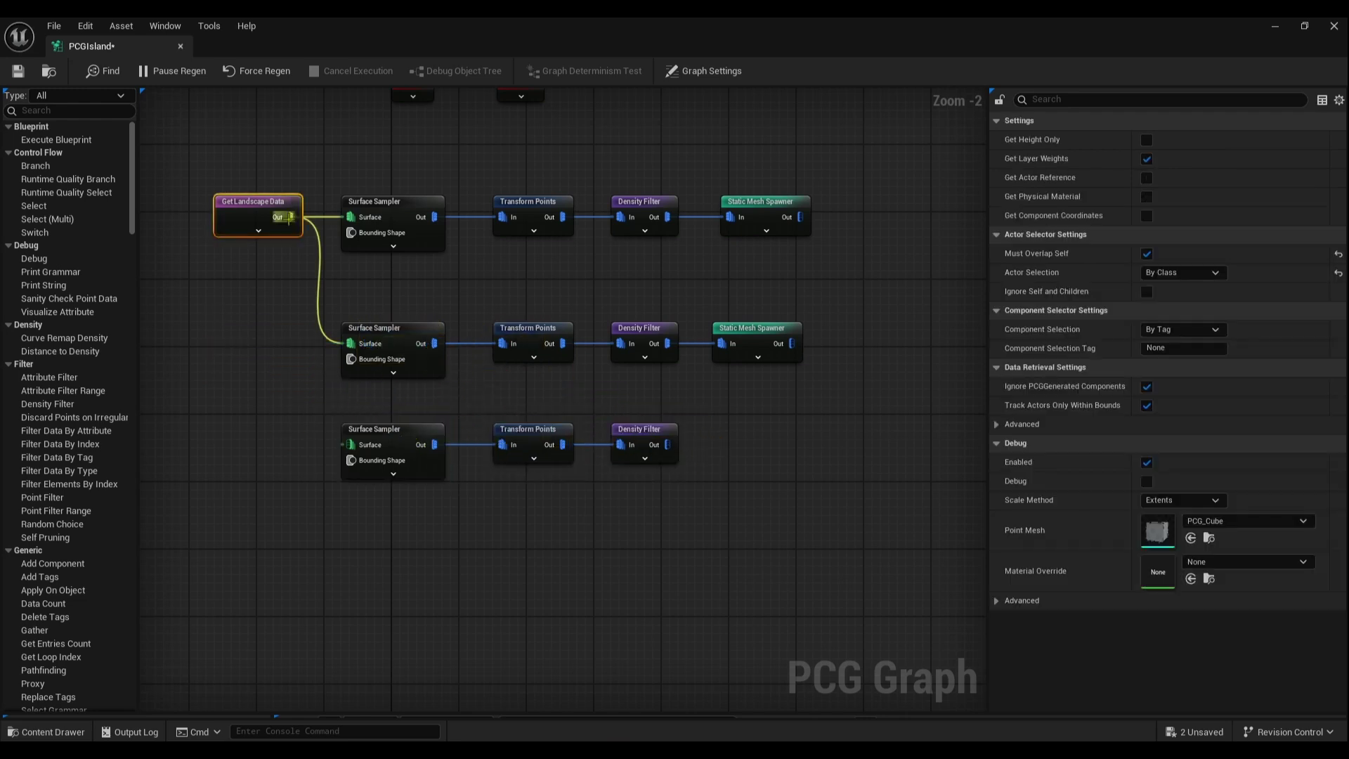
pyautogui.moveTo(288, 217); pyautogui.dragTo(350, 445)
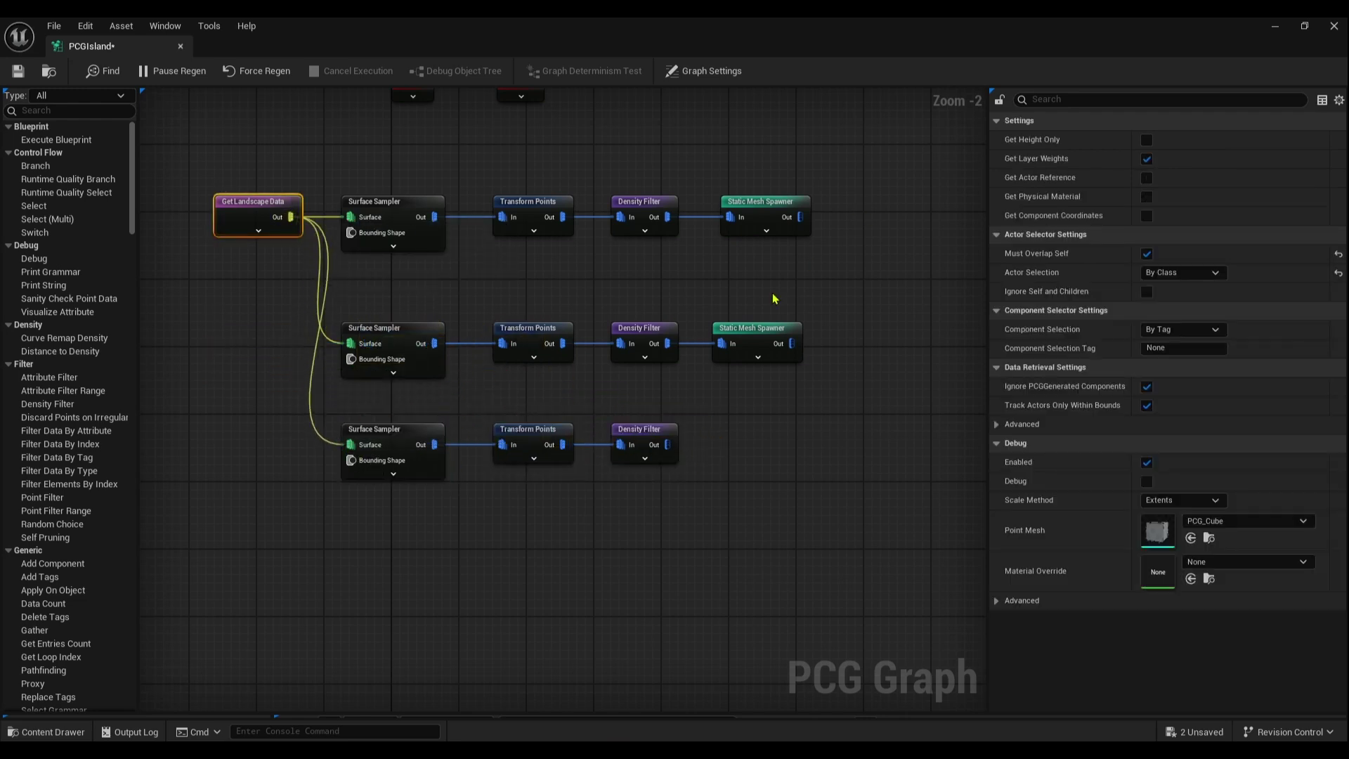
pyautogui.click(397, 442)
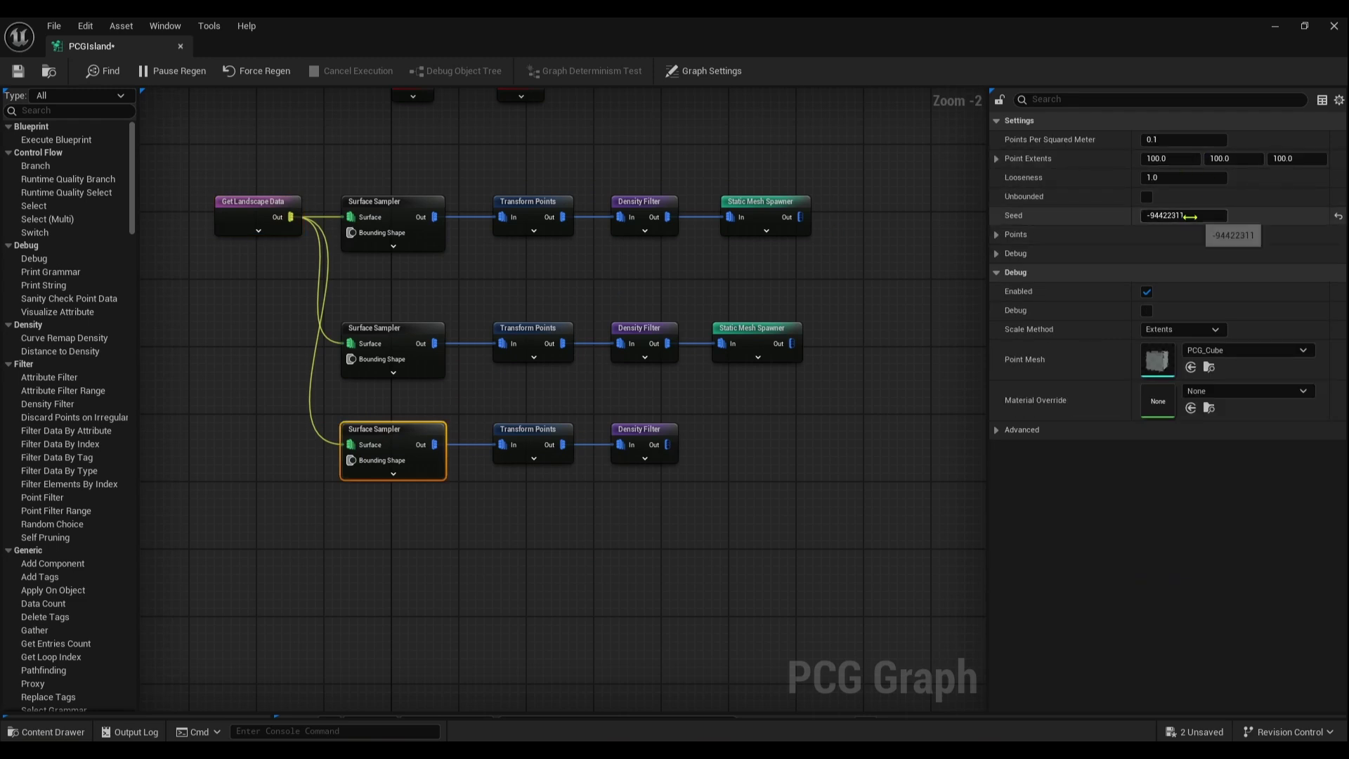
pyautogui.moveTo(1190, 217); pyautogui.dragTo(1175, 217)
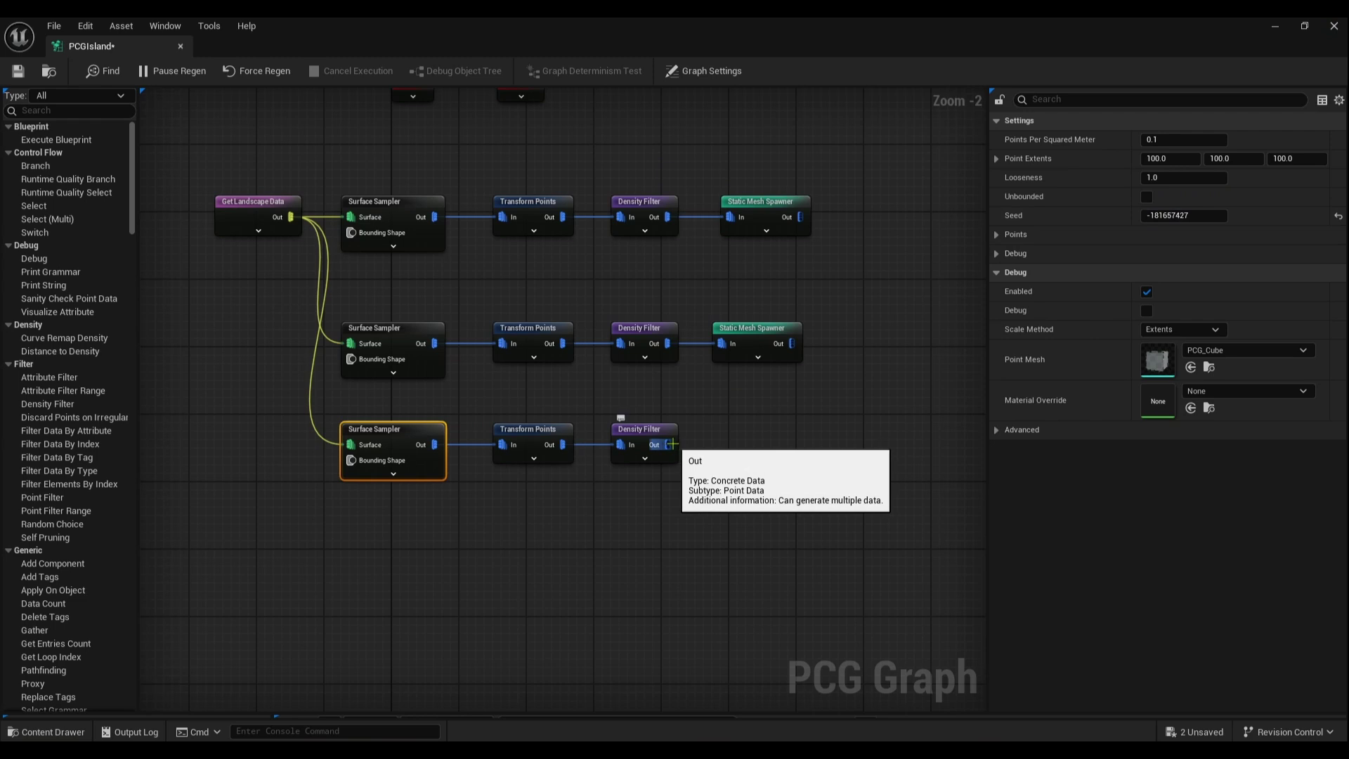
# - Add a Static Mesh Spawner after the third-row Density Filter, align it with the row, and give it two mesh entries
pyautogui.moveTo(666, 444); pyautogui.dragTo(727, 457)
pyautogui.write('static mesh spawne')
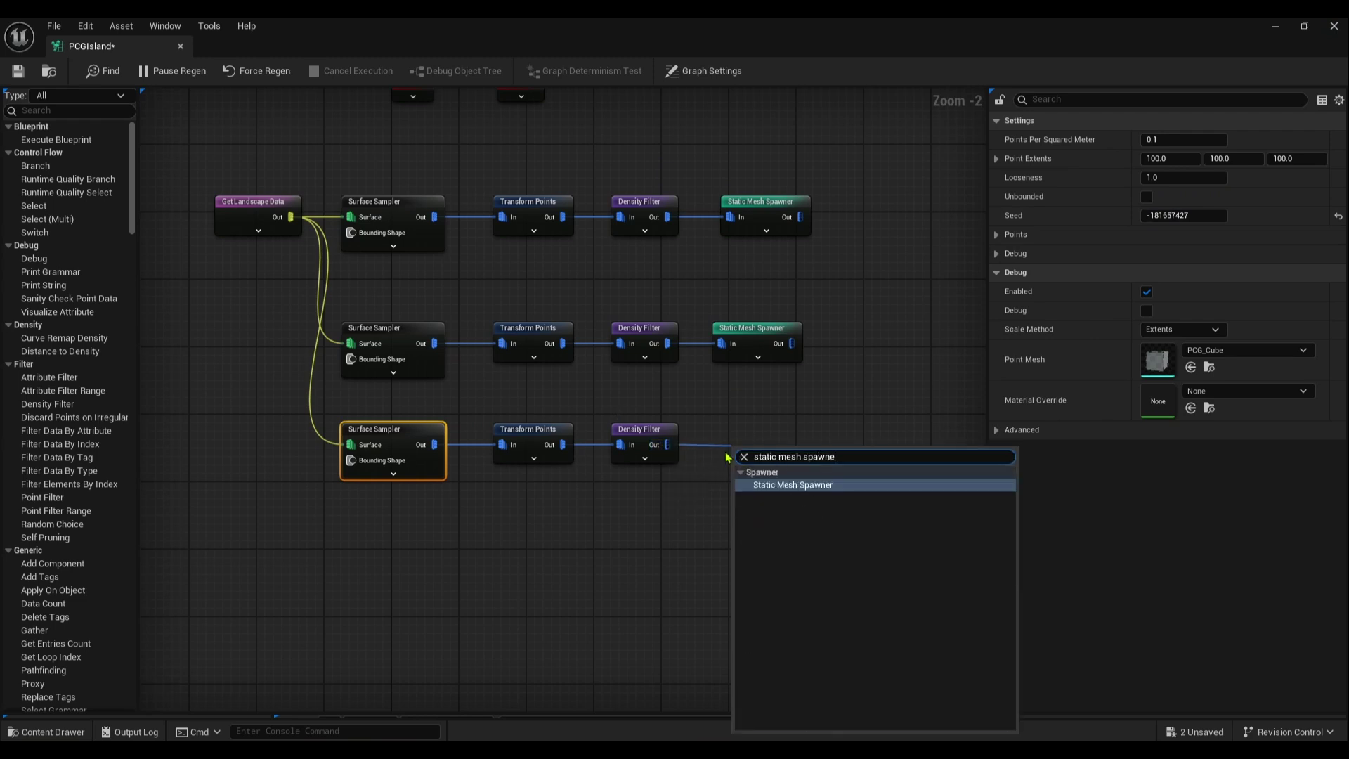
pyautogui.press('Return')
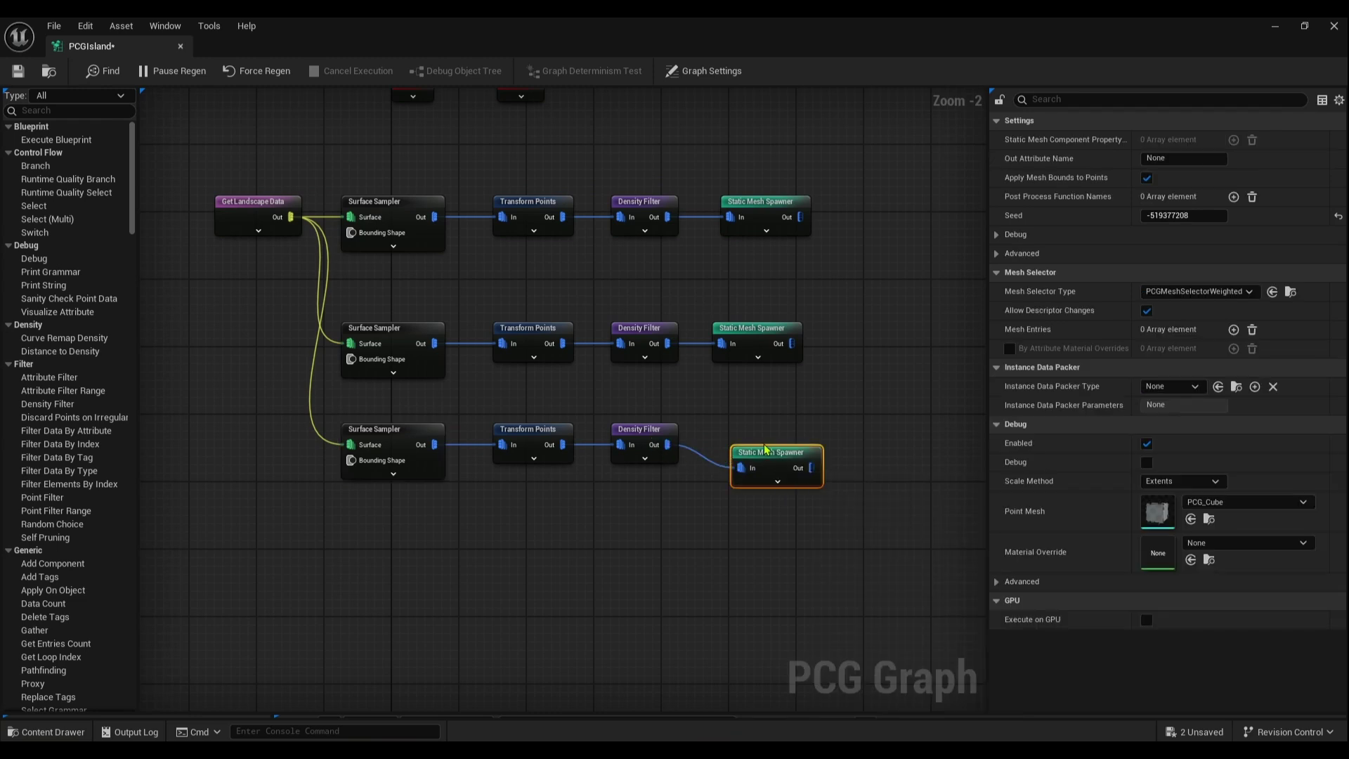
pyautogui.moveTo(802, 482); pyautogui.dragTo(782, 459)
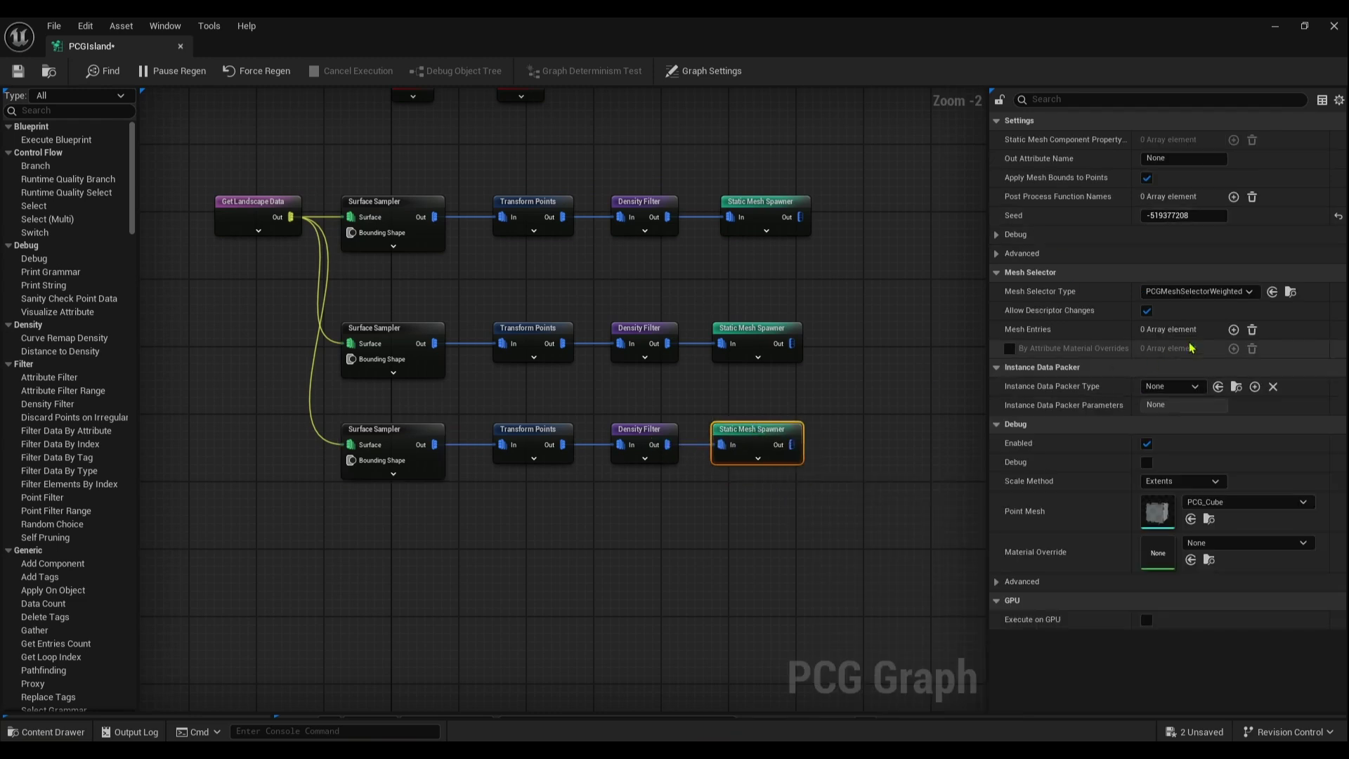
pyautogui.click(1234, 330)
pyautogui.click(1234, 331)
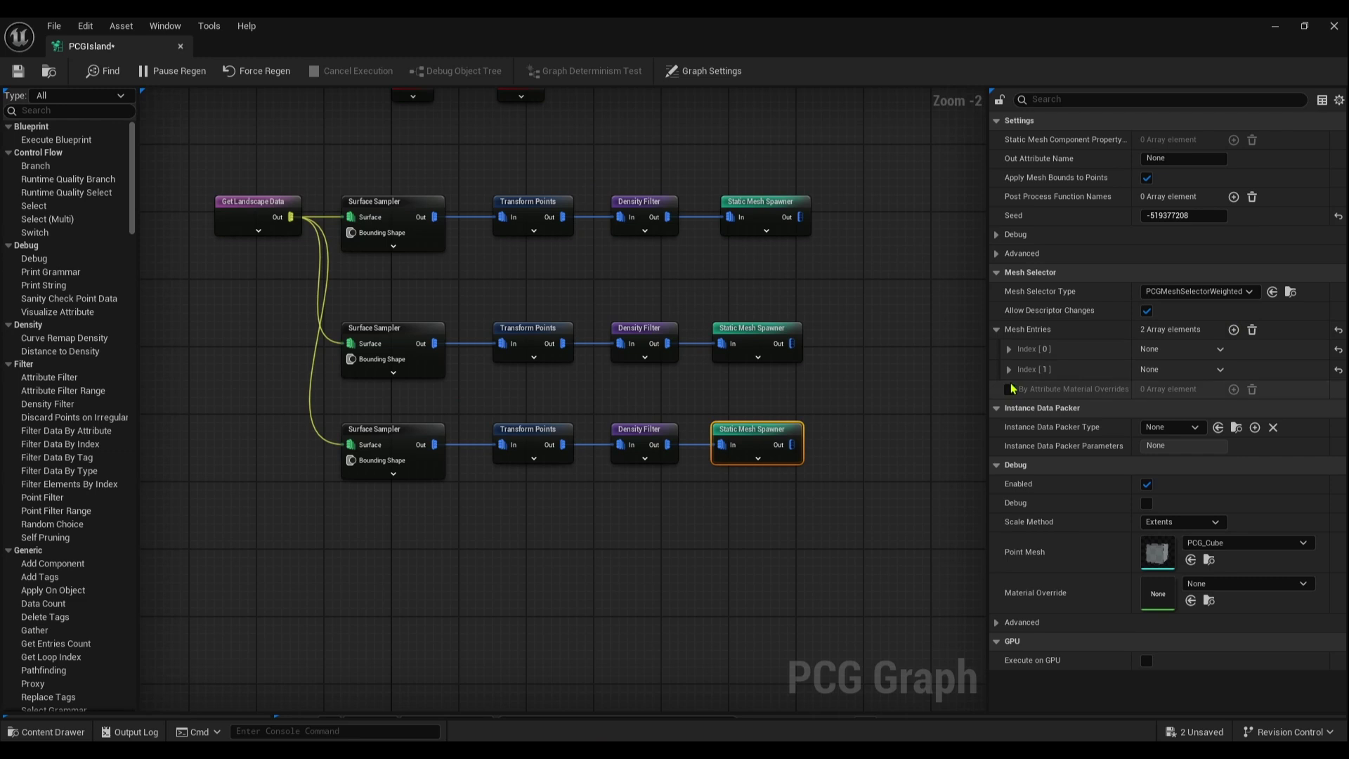
# - Assign the rock mesh wenoccks_tier_2 from Fab/Megascans/3D/Beach_Rock_wenoccks/Medium to mesh entry Index 0 of the third-row spawner
pyautogui.click(1009, 349)
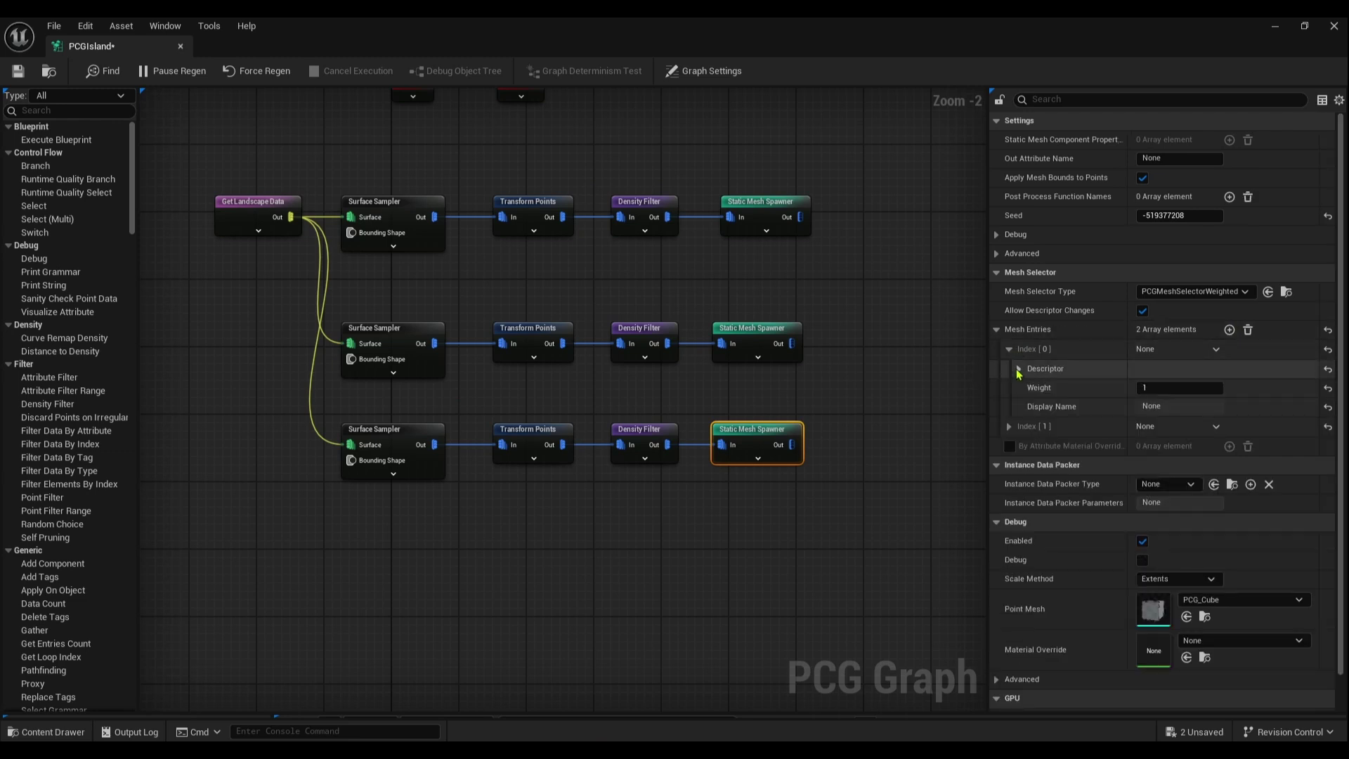
pyautogui.click(1019, 368)
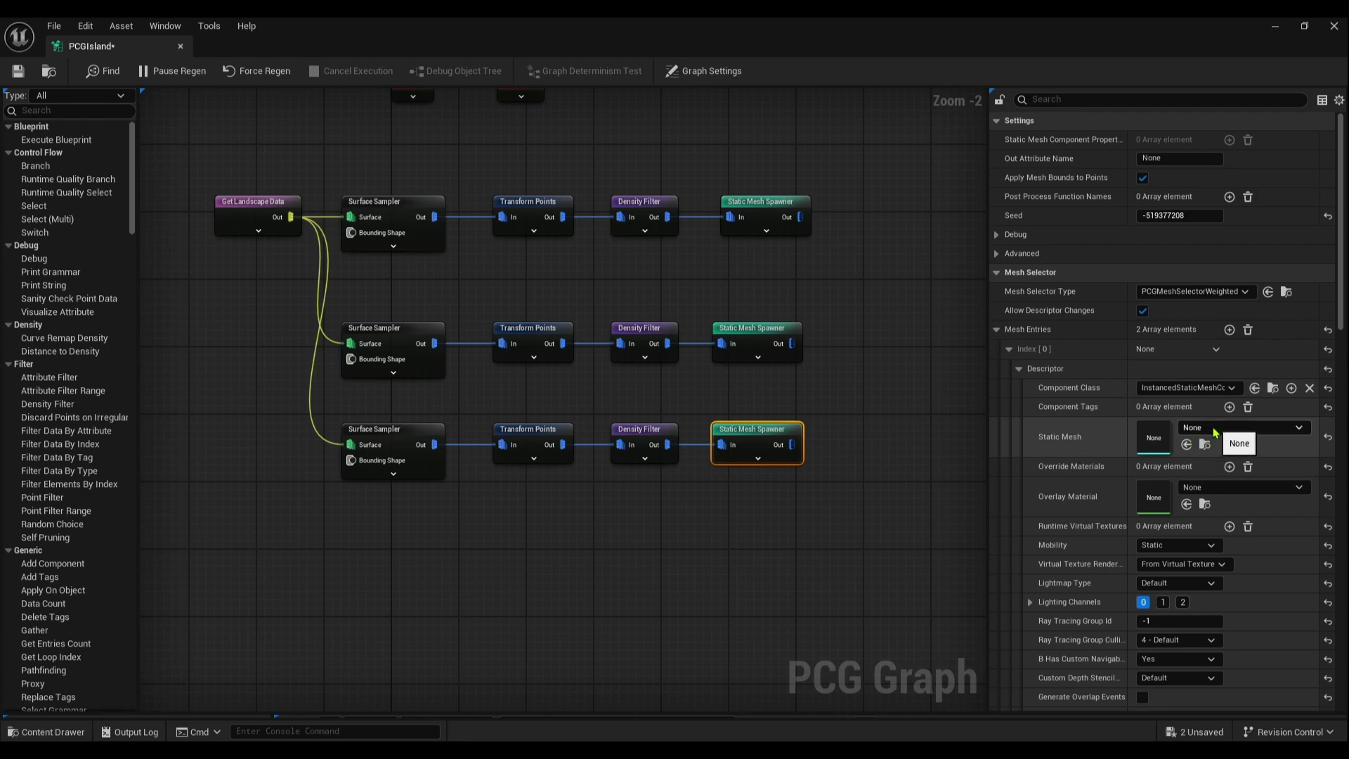
pyautogui.scroll(-5, 1183, 485)
pyautogui.hotkey('ctrl', 'space')
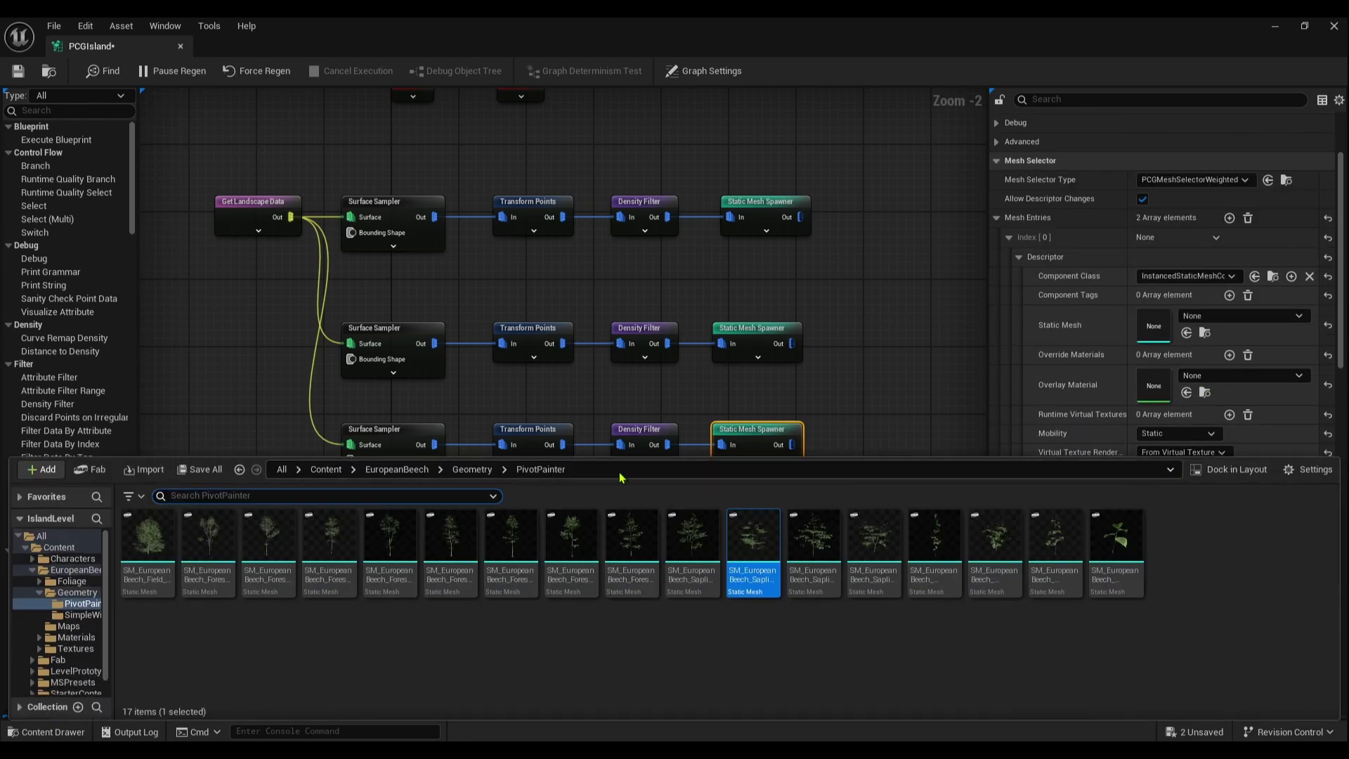
pyautogui.click(57, 660)
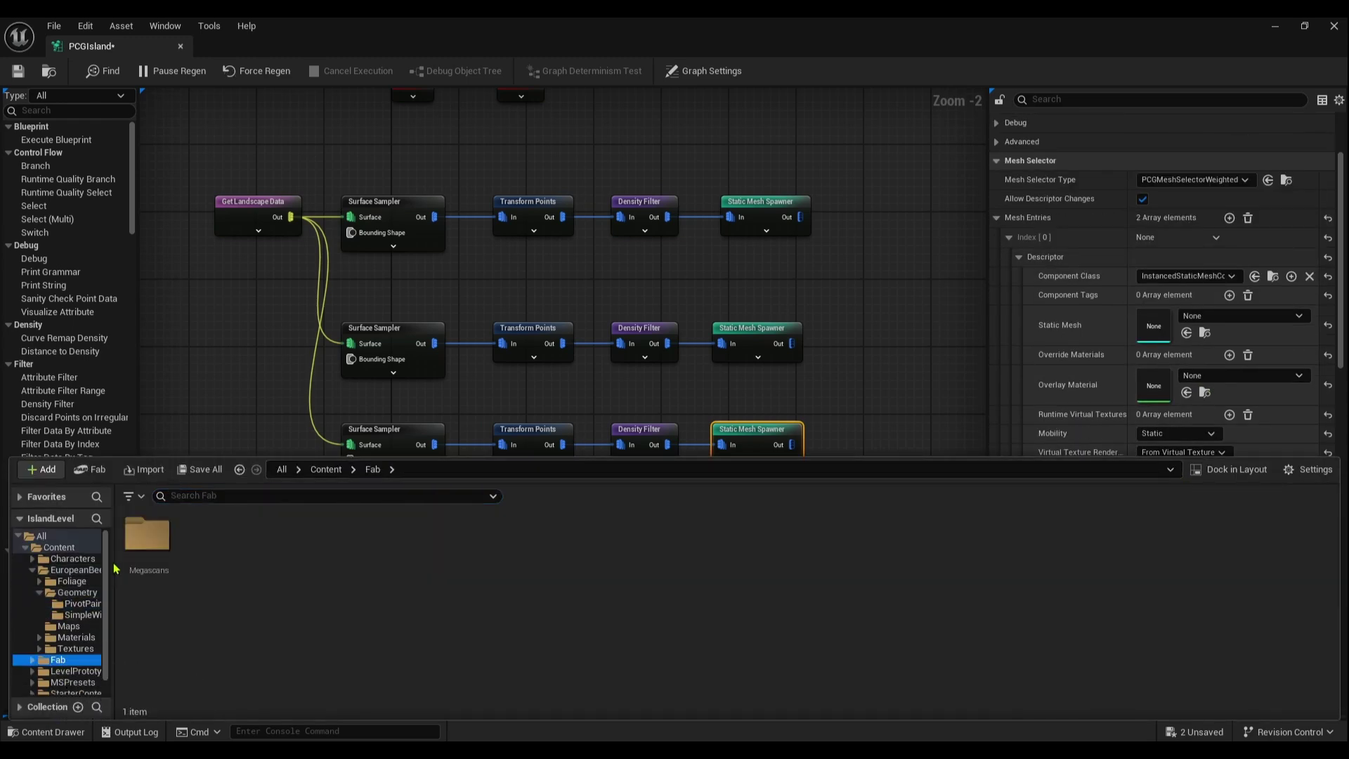
pyautogui.doubleClick(165, 585)
pyautogui.doubleClick(165, 584)
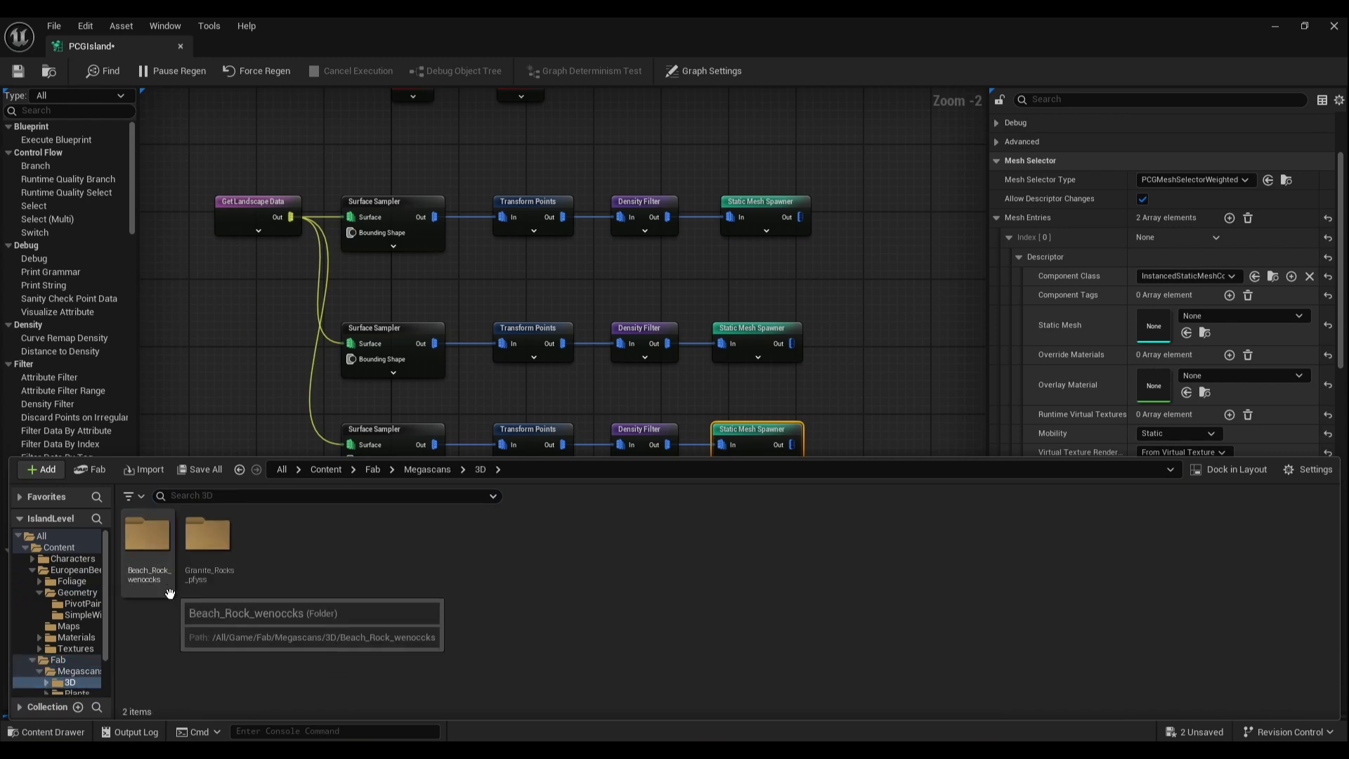
pyautogui.doubleClick(153, 550)
pyautogui.doubleClick(153, 550)
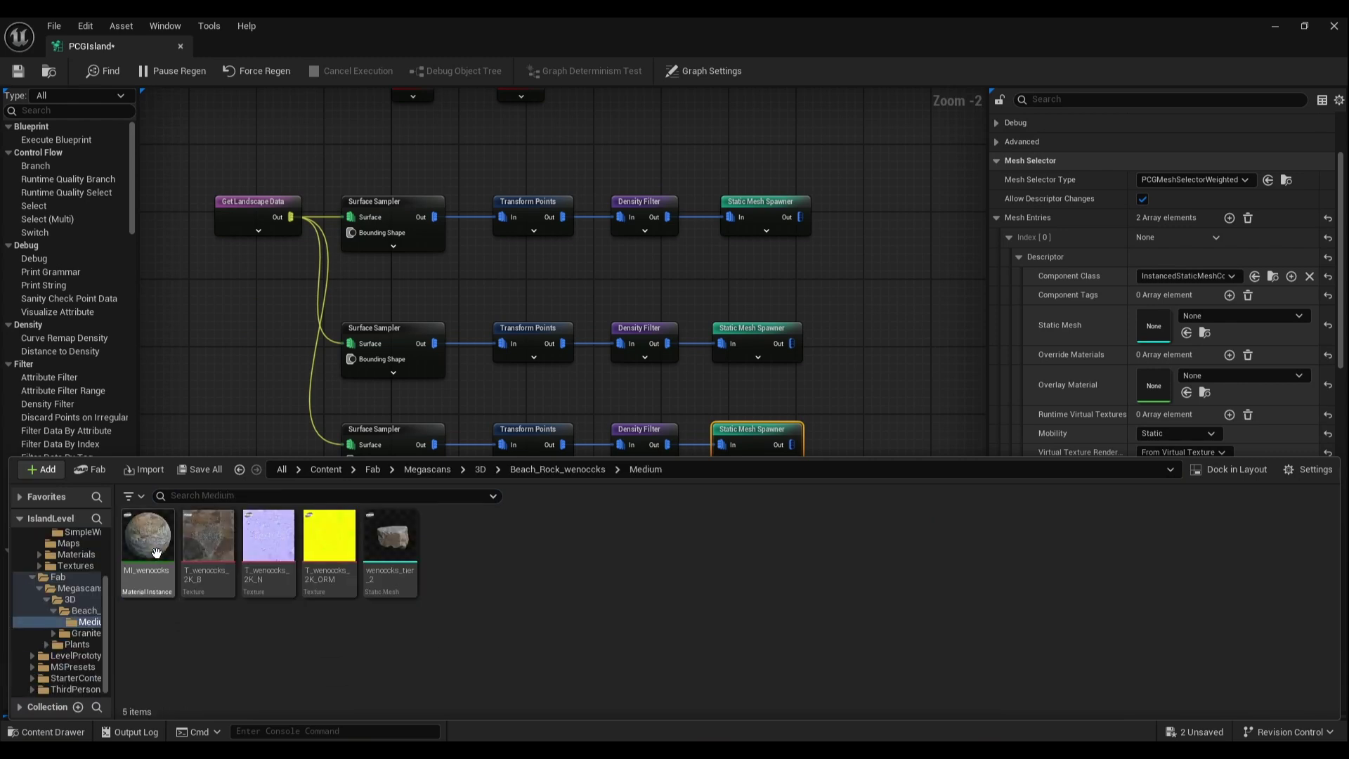
pyautogui.moveTo(390, 538); pyautogui.dragTo(1156, 327)
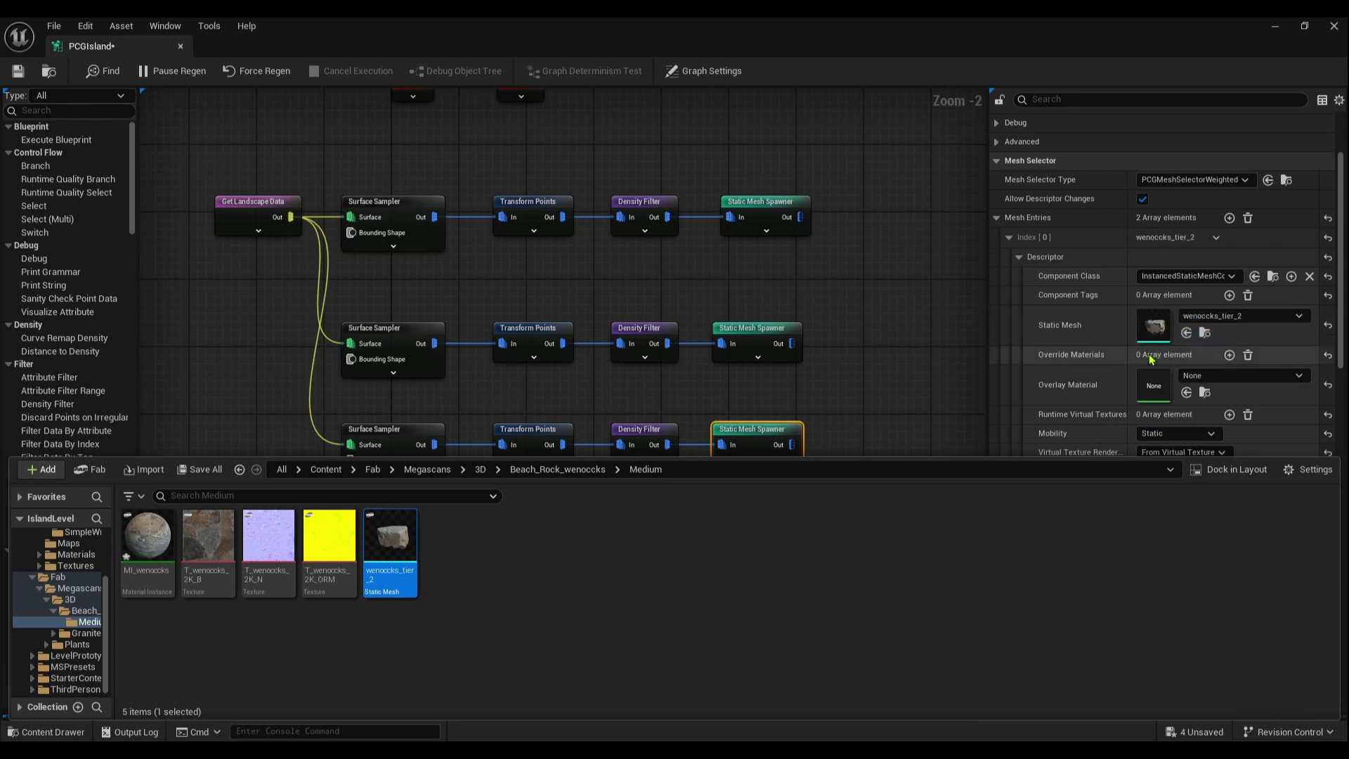
# - Assign the mesh pfyss_tier_2 from Fab/Megascans/3D/Granite_Rocks_pfyss/Medium to mesh entry Index 1 of the third-row Static Mesh Spawner and save the graph
pyautogui.click(1018, 257)
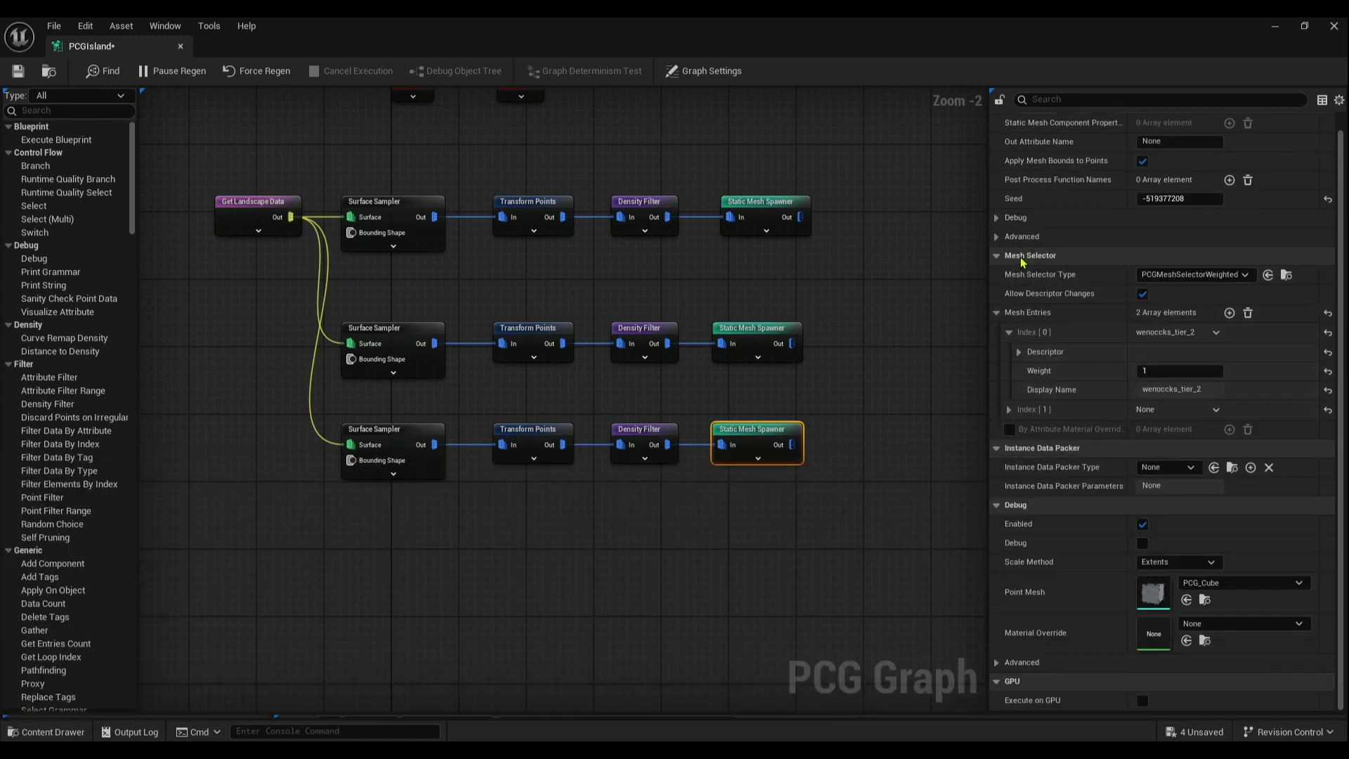
pyautogui.click(1019, 351)
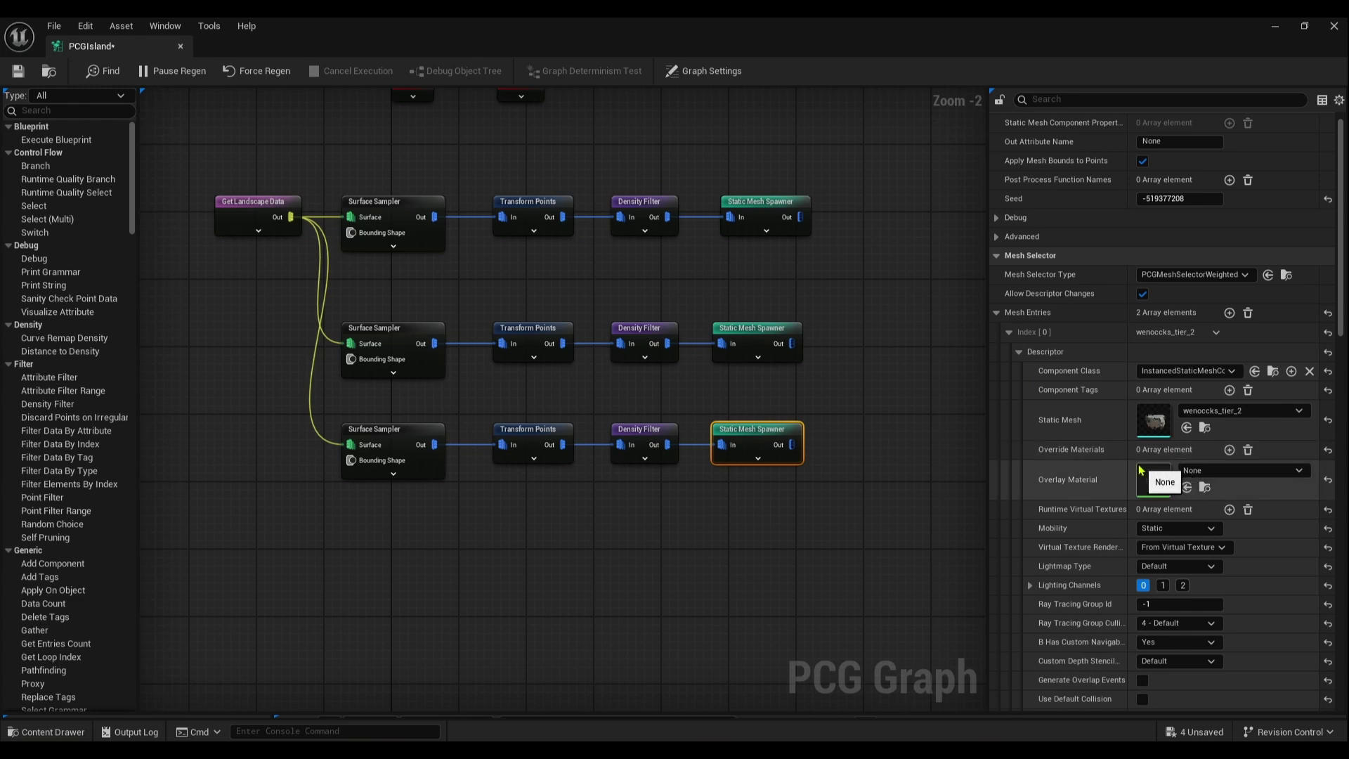
pyautogui.click(1009, 331)
pyautogui.click(1009, 370)
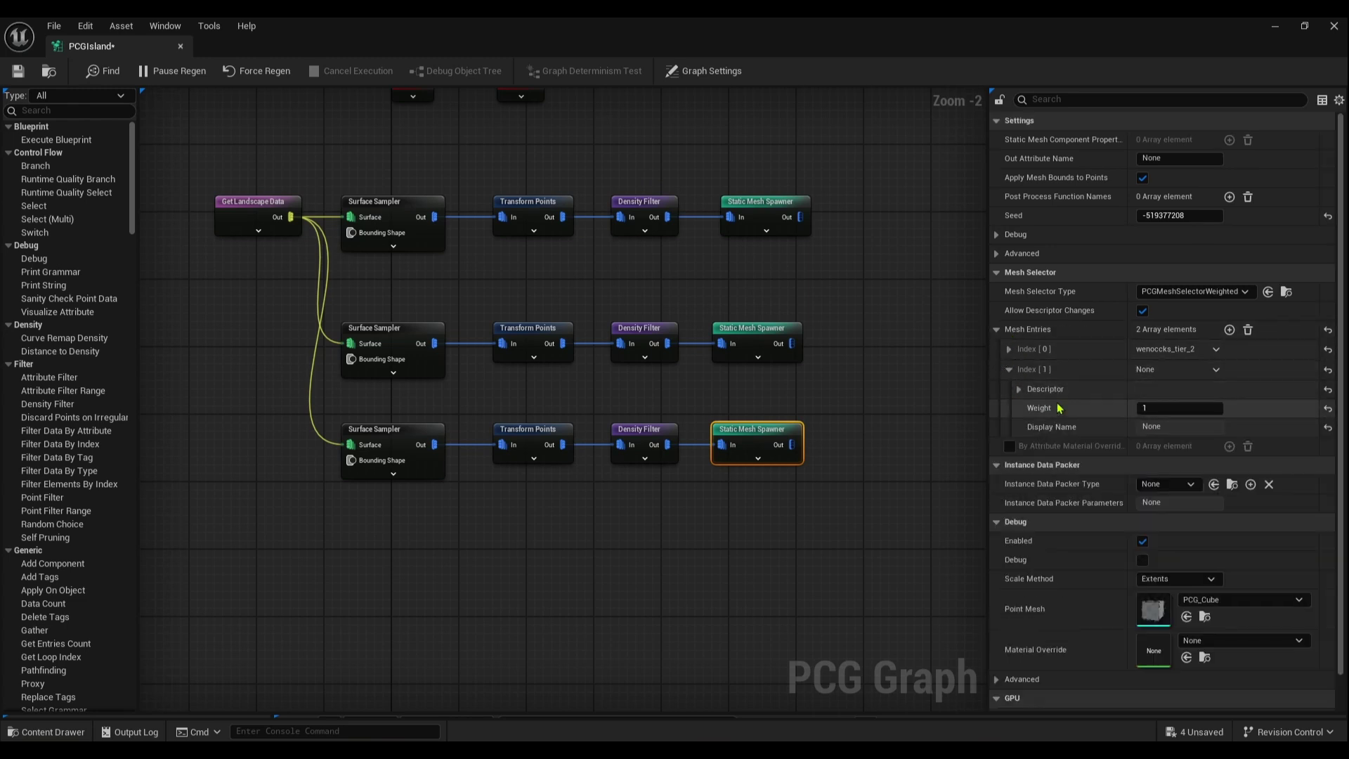
pyautogui.click(1019, 389)
pyautogui.scroll(-4, 1204, 456)
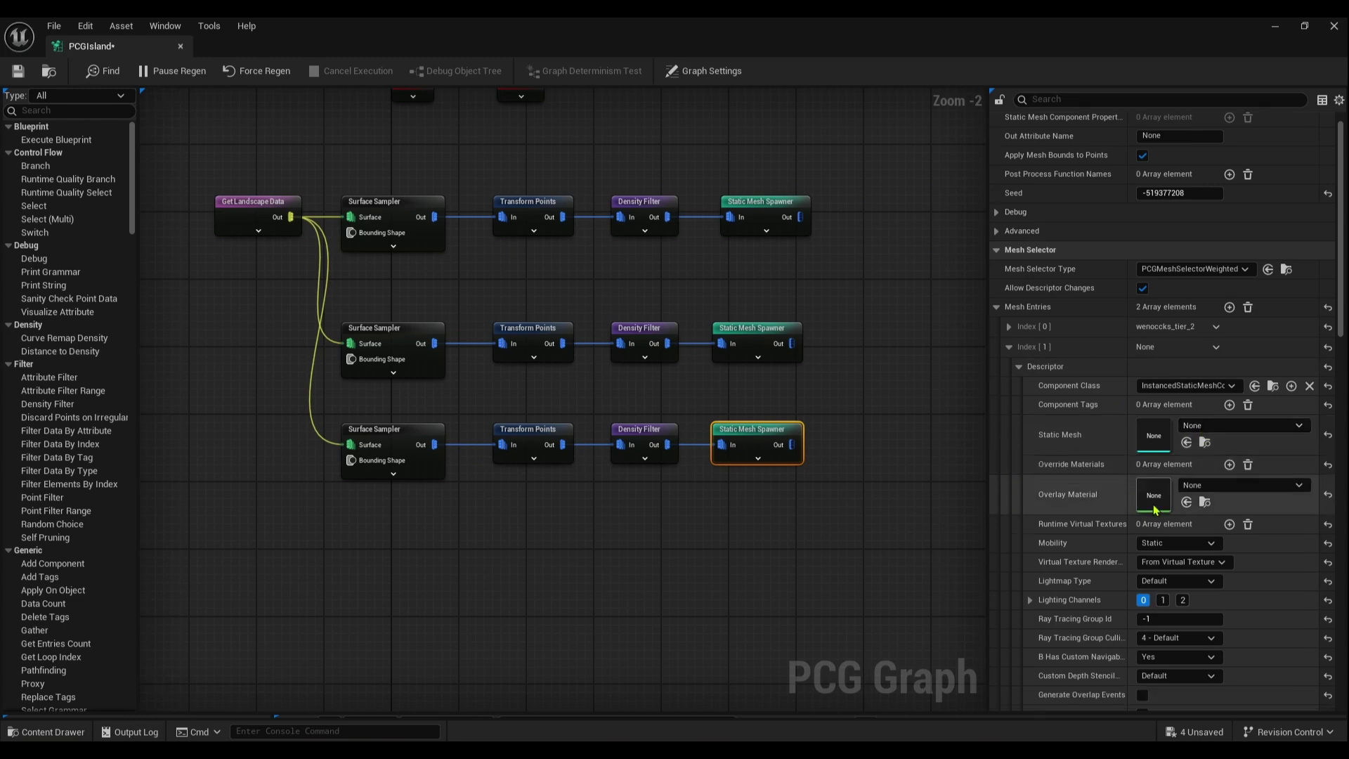
pyautogui.hotkey('ctrl', 'space')
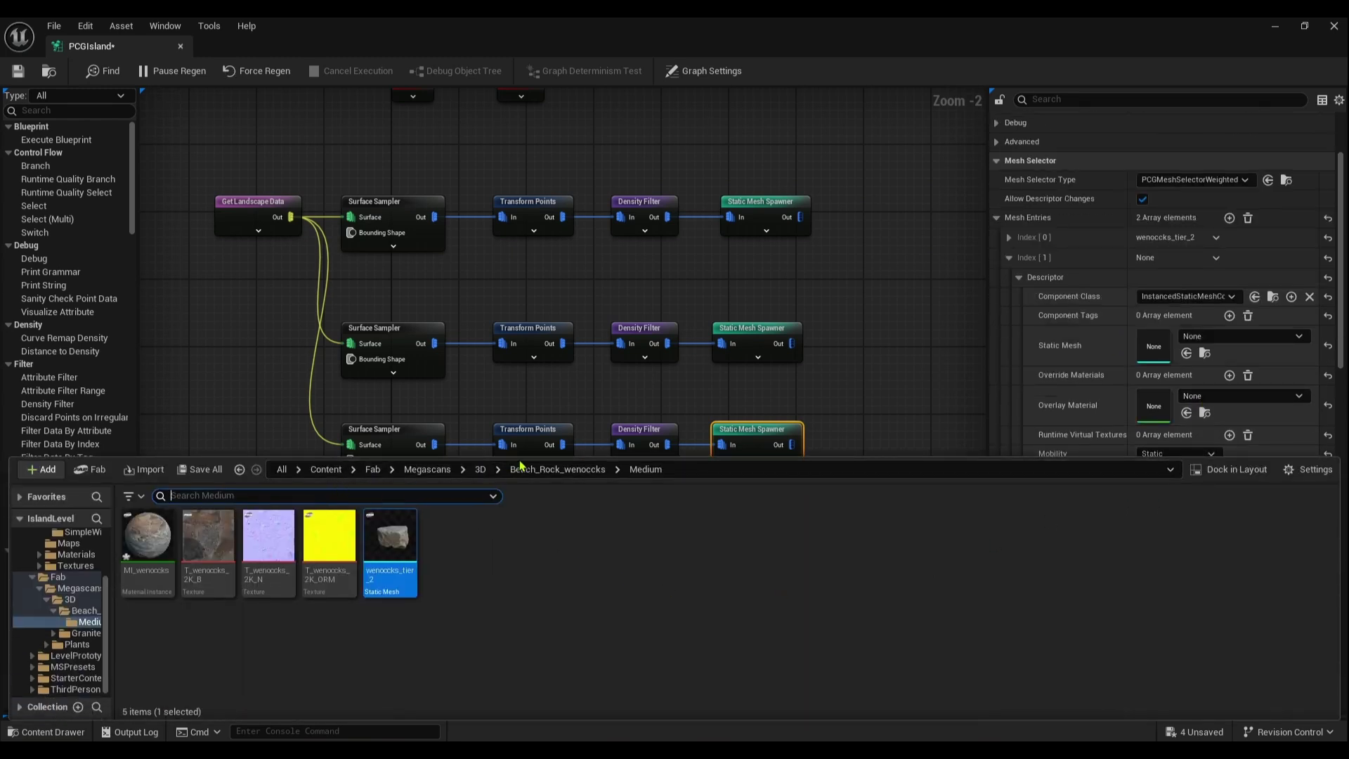
pyautogui.click(482, 470)
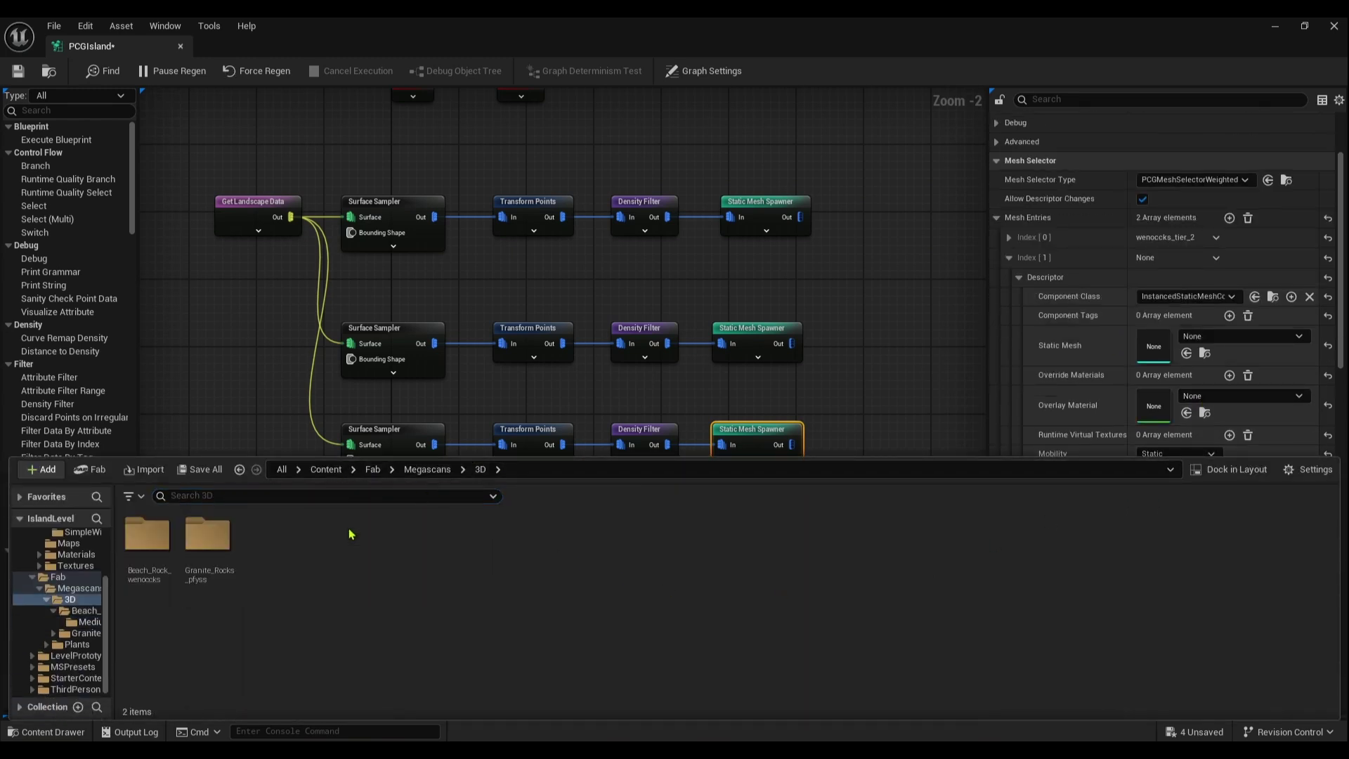
pyautogui.doubleClick(209, 543)
pyautogui.doubleClick(148, 536)
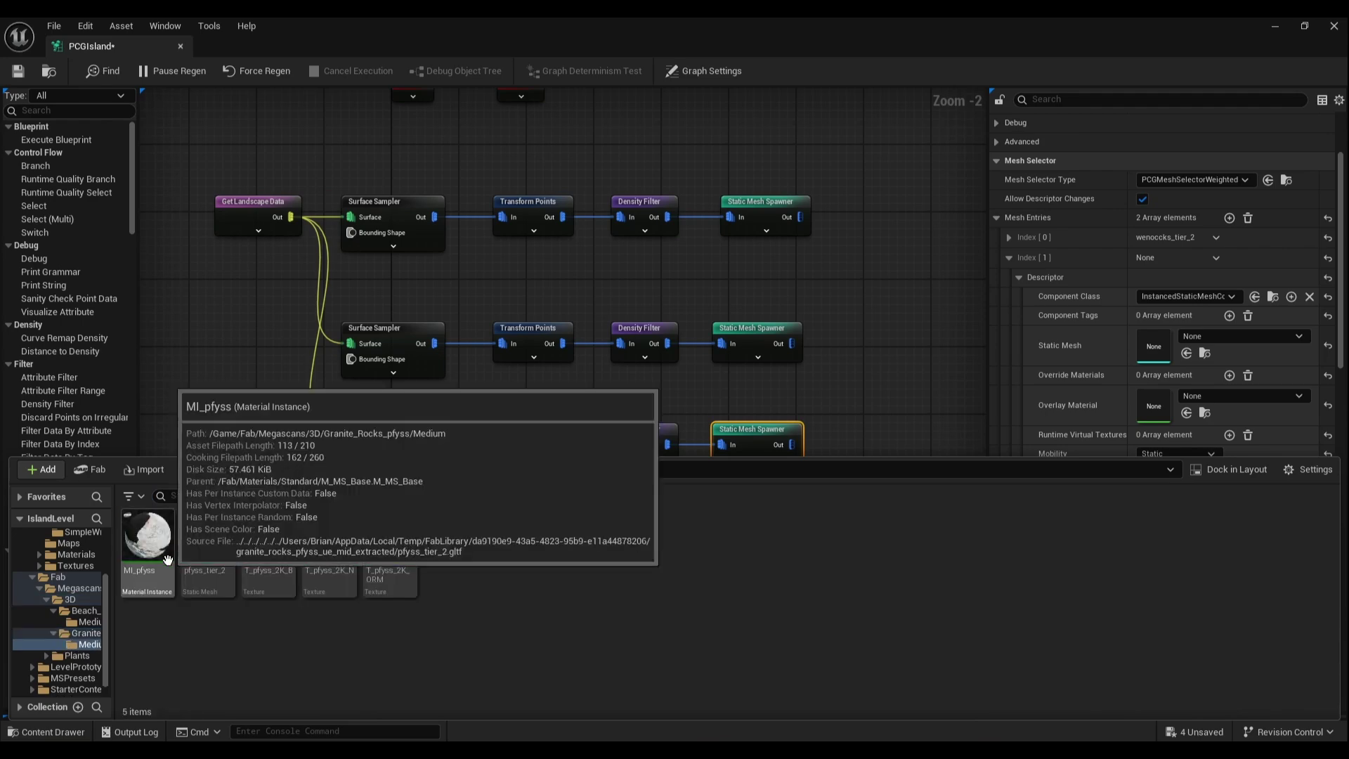
pyautogui.moveTo(208, 549); pyautogui.dragTo(1160, 350)
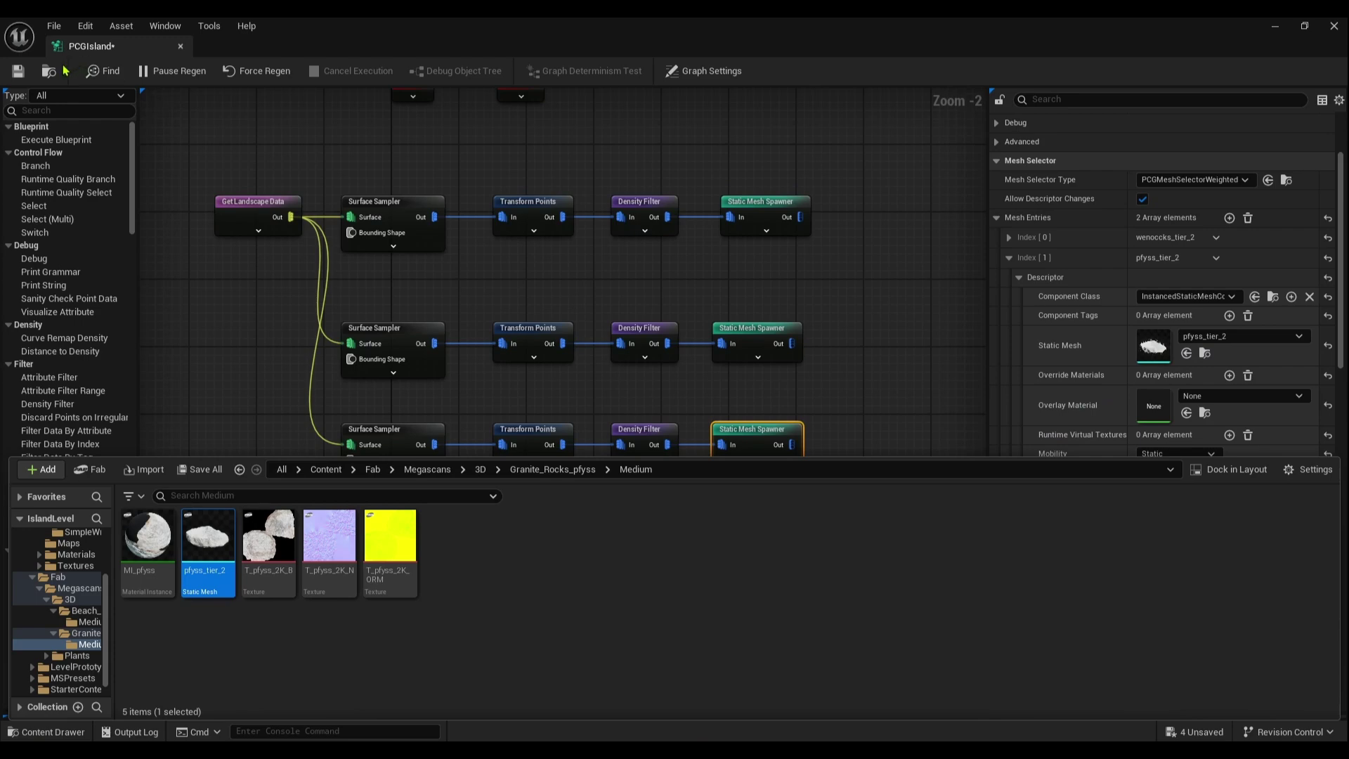
pyautogui.click(18, 71)
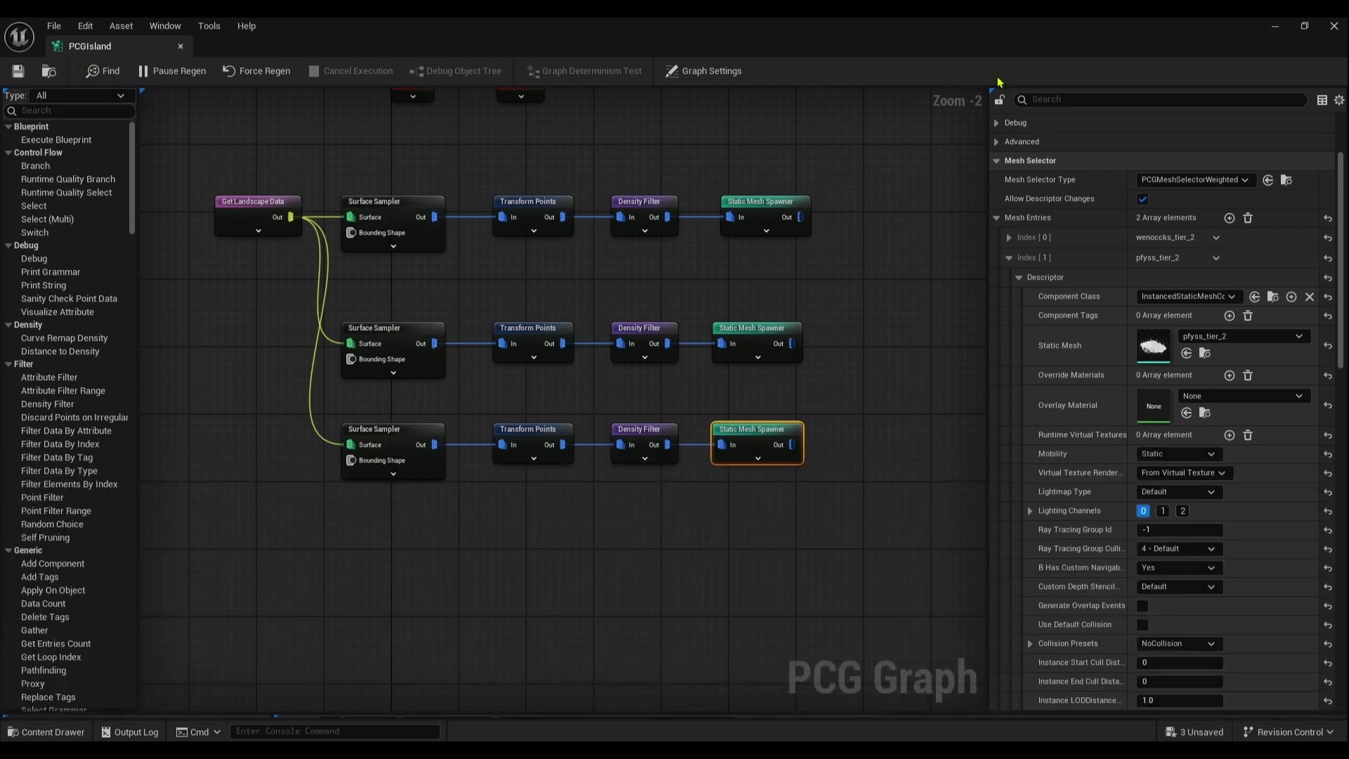
# - Restore the graph window to a smaller size and inspect the scattered rocks among the trees in the level viewport
pyautogui.click(1304, 26)
pyautogui.moveTo(638, 331); pyautogui.dragTo(557, 304, button='right')
pyautogui.scroll(-10, 574, 277)
pyautogui.moveTo(557, 210); pyautogui.dragTo(562, 204, button='right')
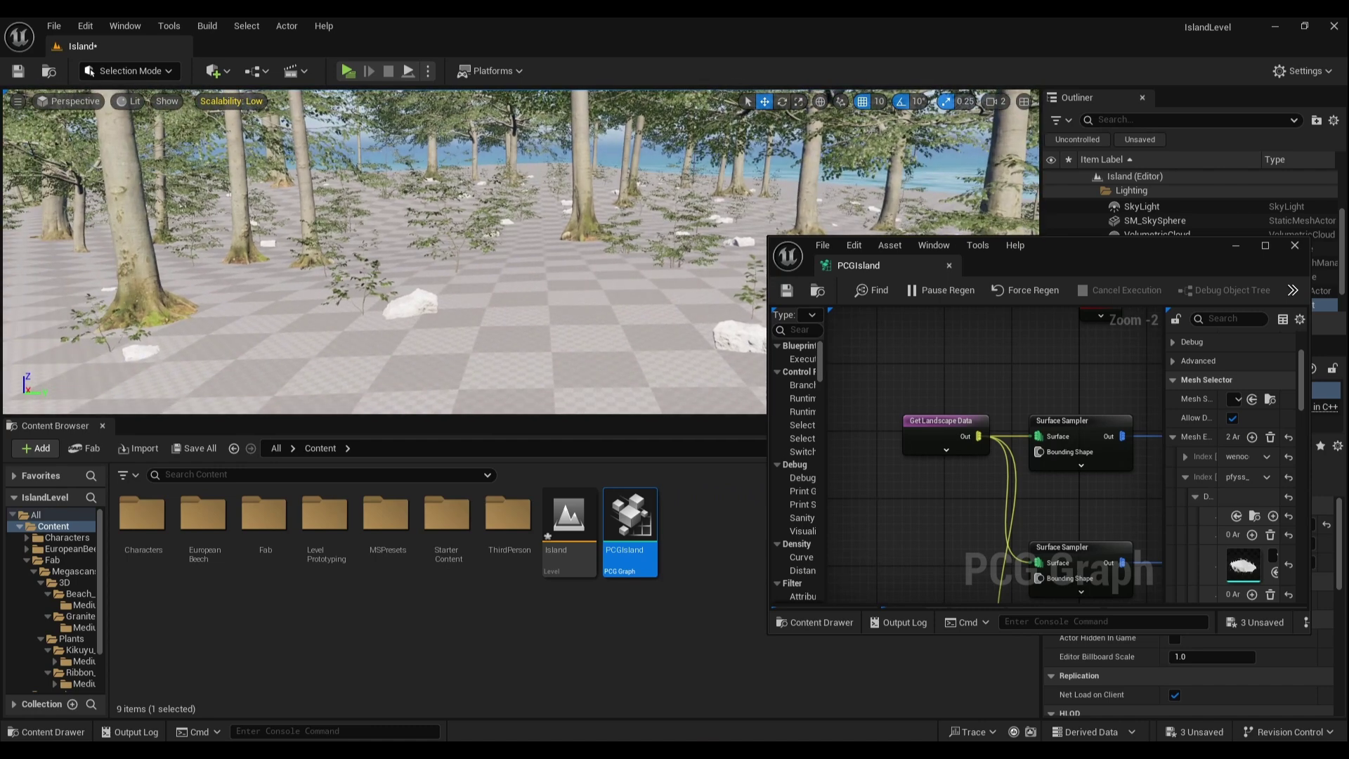
pyautogui.moveTo(1124, 246); pyautogui.dragTo(862, 179)
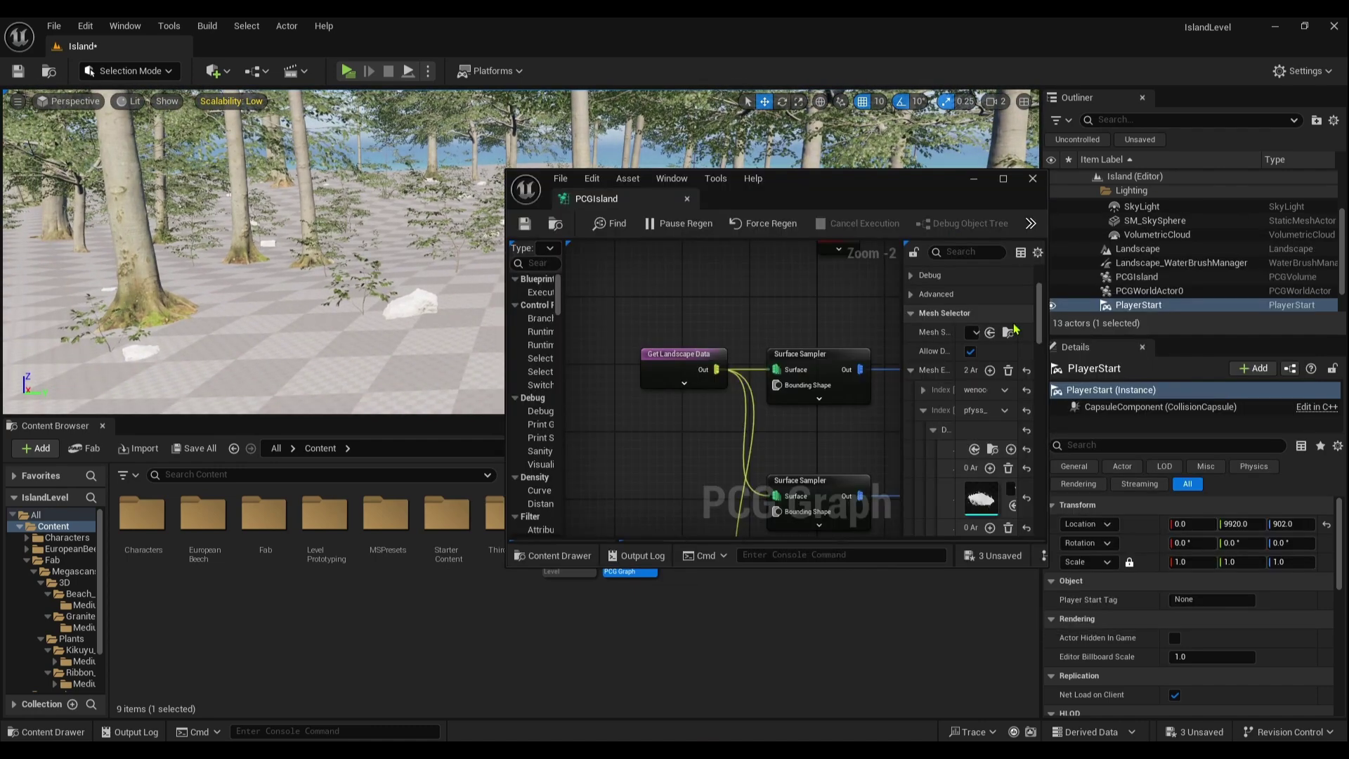
pyautogui.moveTo(882, 361); pyautogui.dragTo(785, 279, button='right')
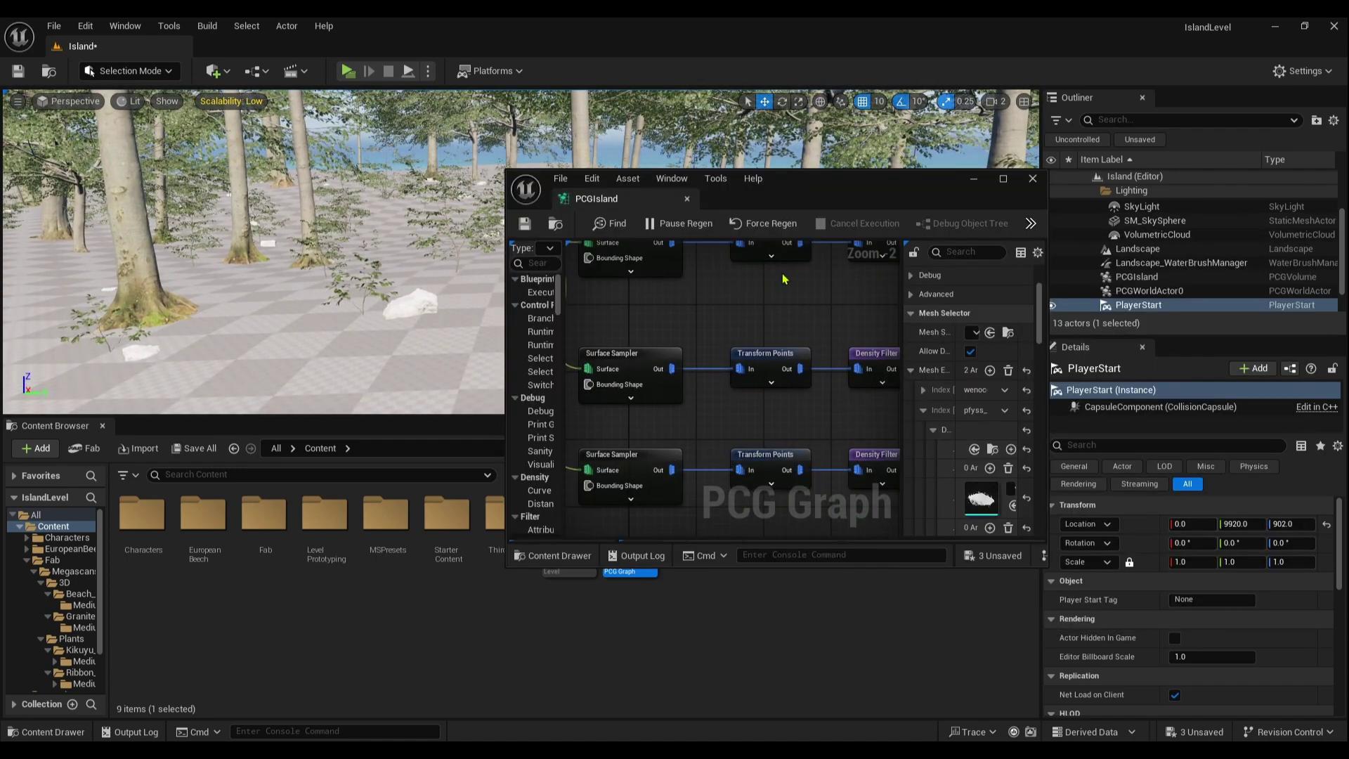
# - Maximize the graph window, set the third-row Transform Points node's Scale Max to 3.0 on all axes, and save the graph
pyautogui.click(1015, 179)
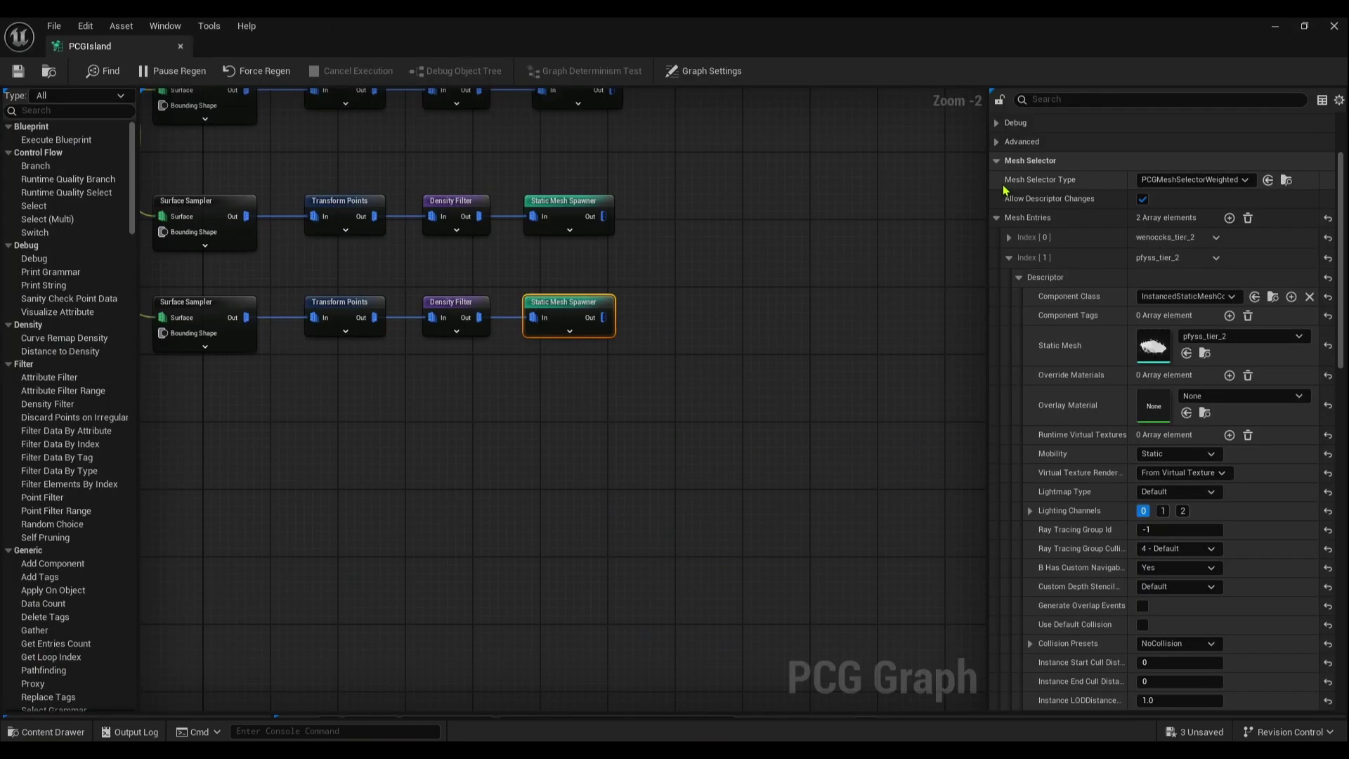
pyautogui.click(344, 312)
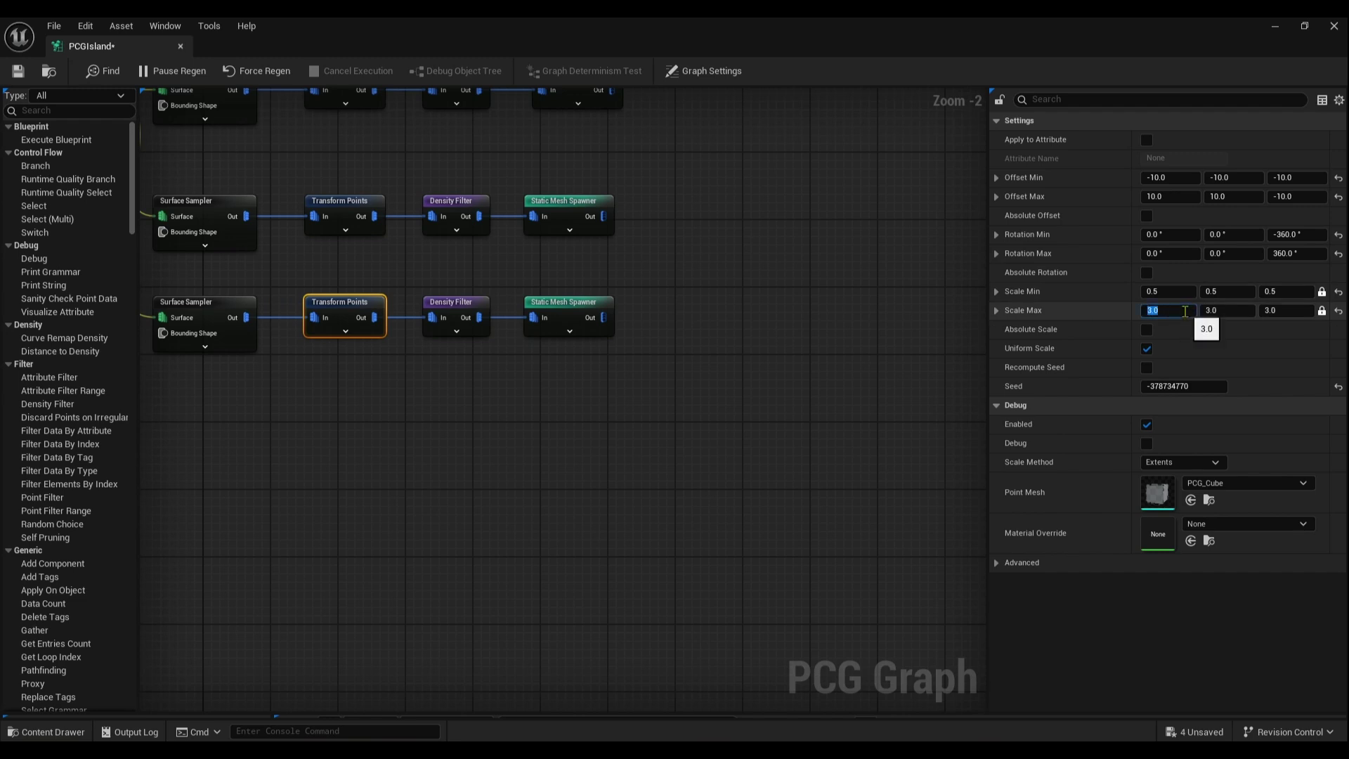
pyautogui.click(17, 71)
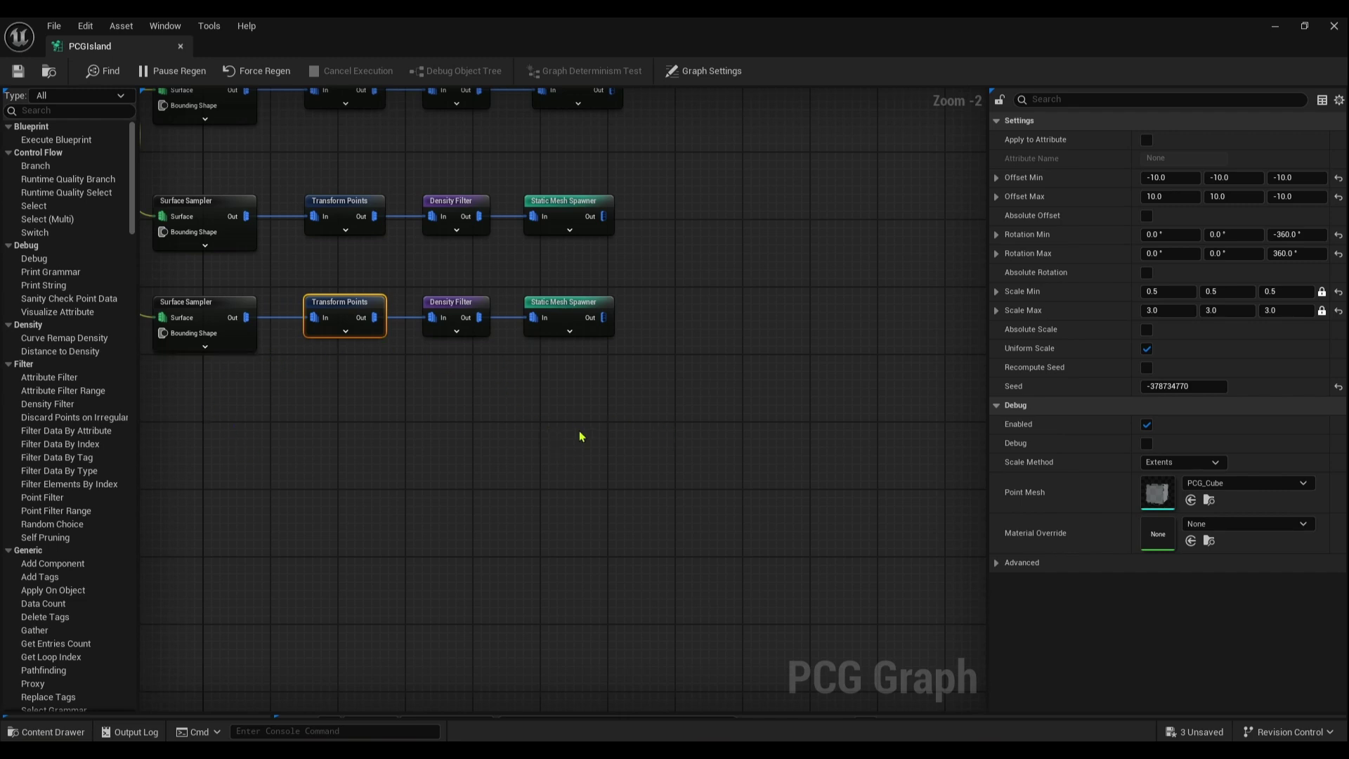
# - Minimize the graph window and examine the size and spread of the rocks in the level viewport
pyautogui.click(1275, 26)
pyautogui.moveTo(665, 264); pyautogui.dragTo(578, 260, button='right')
pyautogui.scroll(5, 578, 260)
pyautogui.scroll(-10, 569, 269)
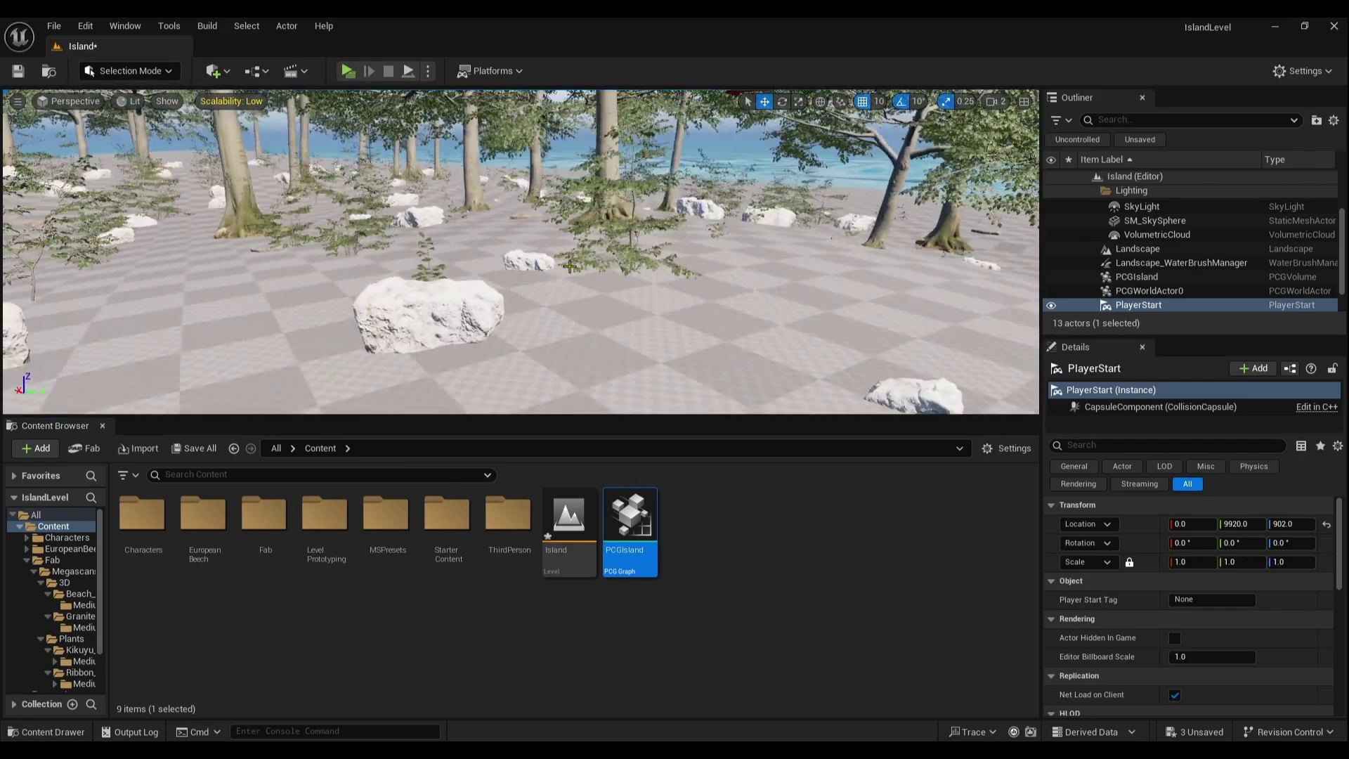
pyautogui.scroll(-2, 570, 269)
pyautogui.moveTo(570, 269); pyautogui.dragTo(485, 292, button='right')
# - Play-test the level by running the character through the trees and over the rocks, and end the preview
pyautogui.click(347, 71)
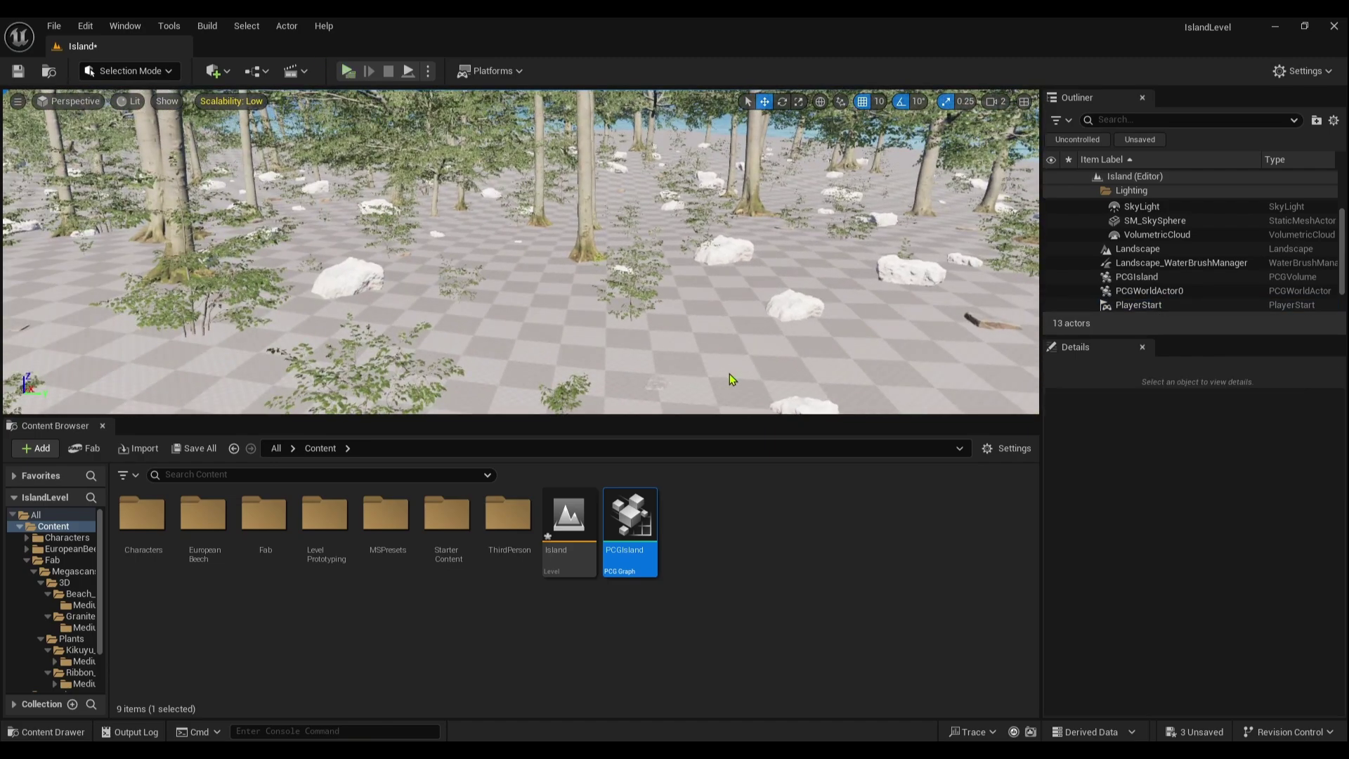
pyautogui.press('w')
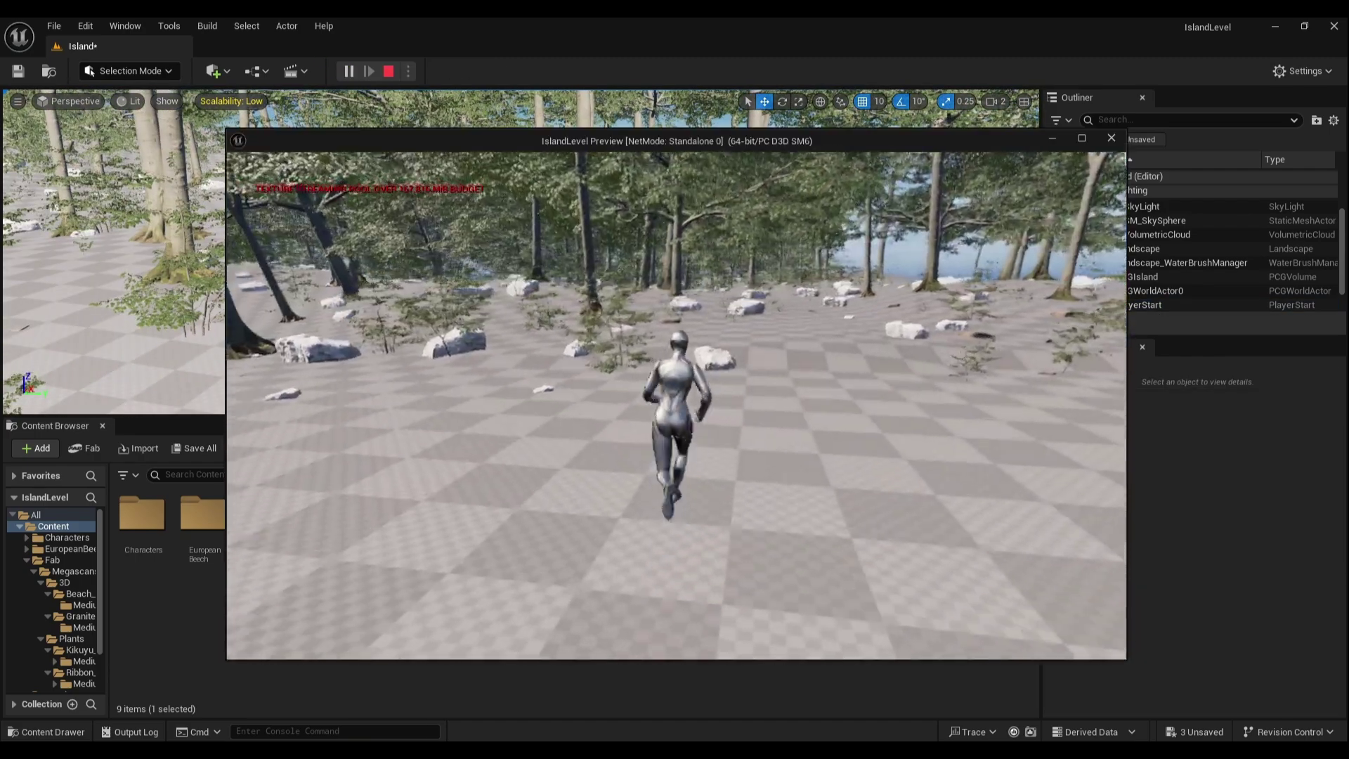
pyautogui.press('w')
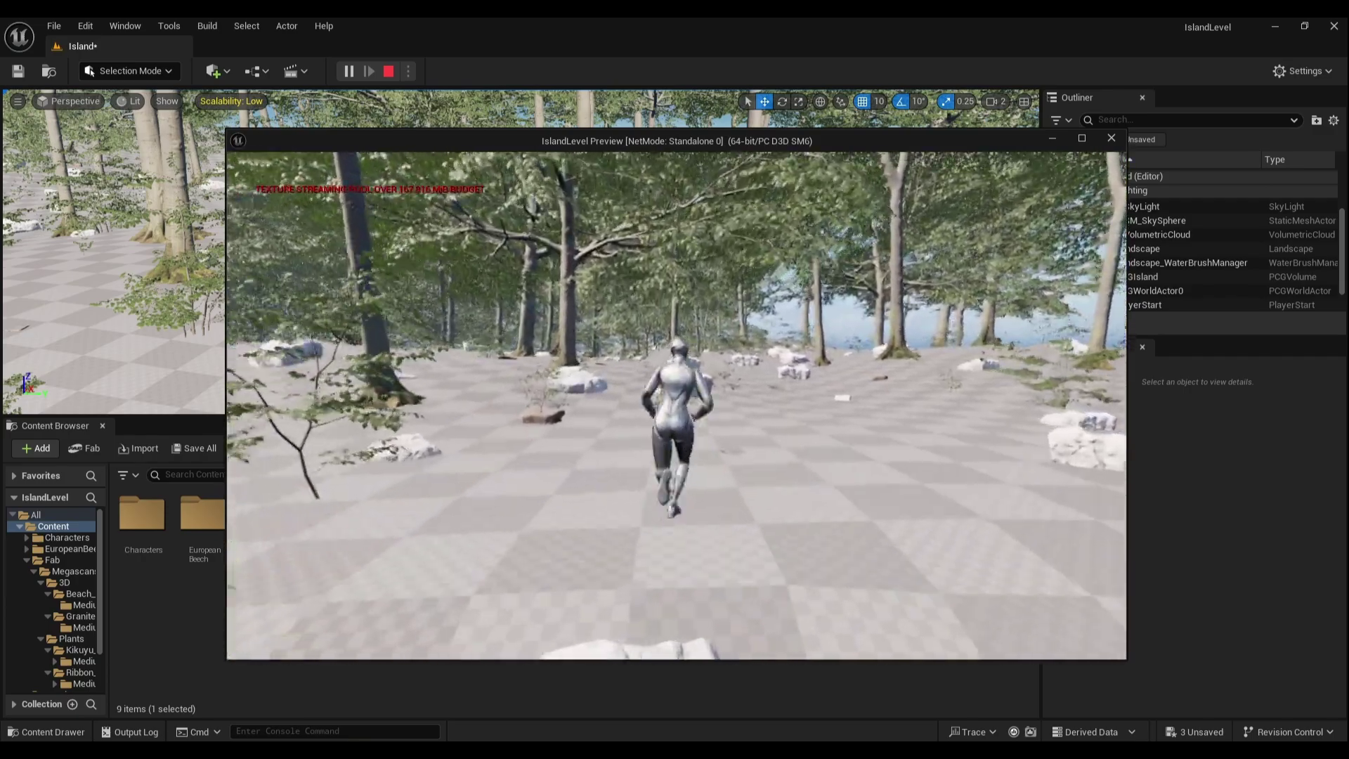
pyautogui.press('w')
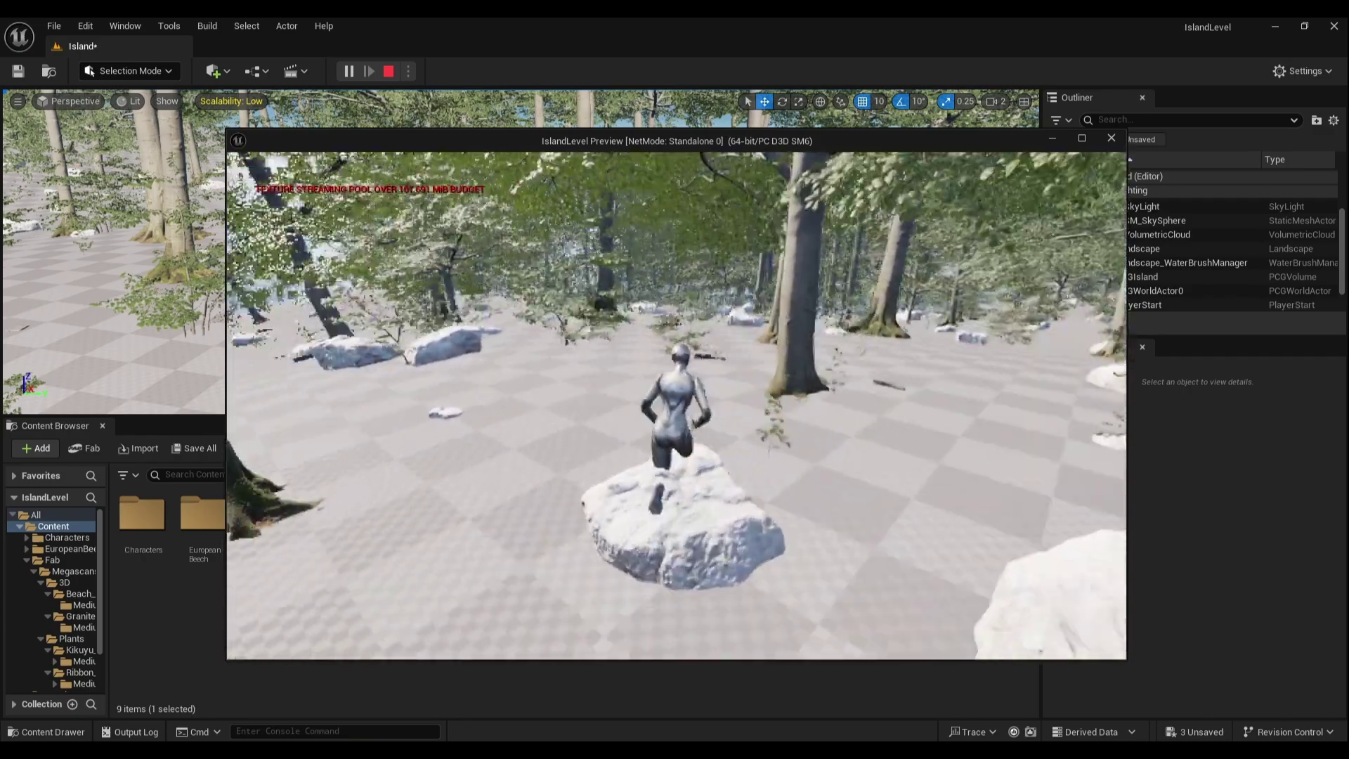
pyautogui.press('w')
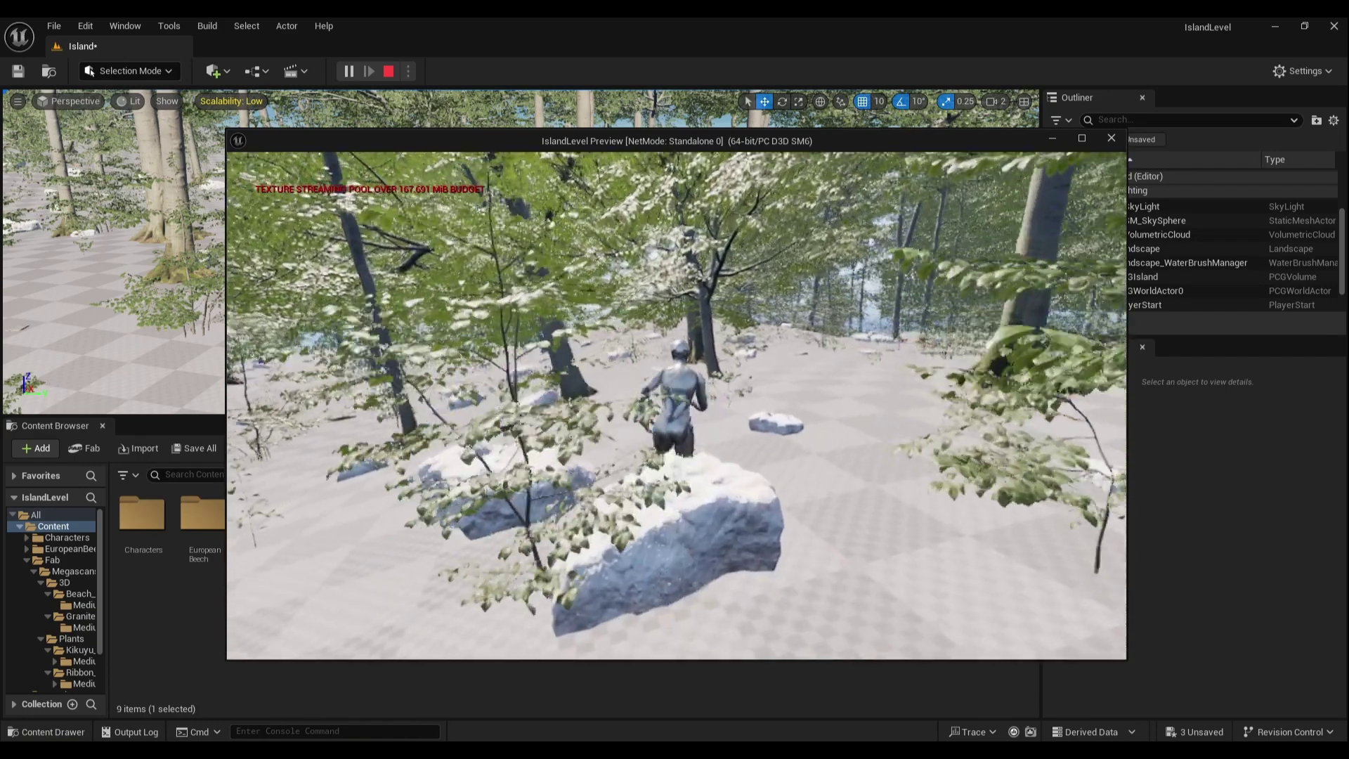
pyautogui.press('Escape')
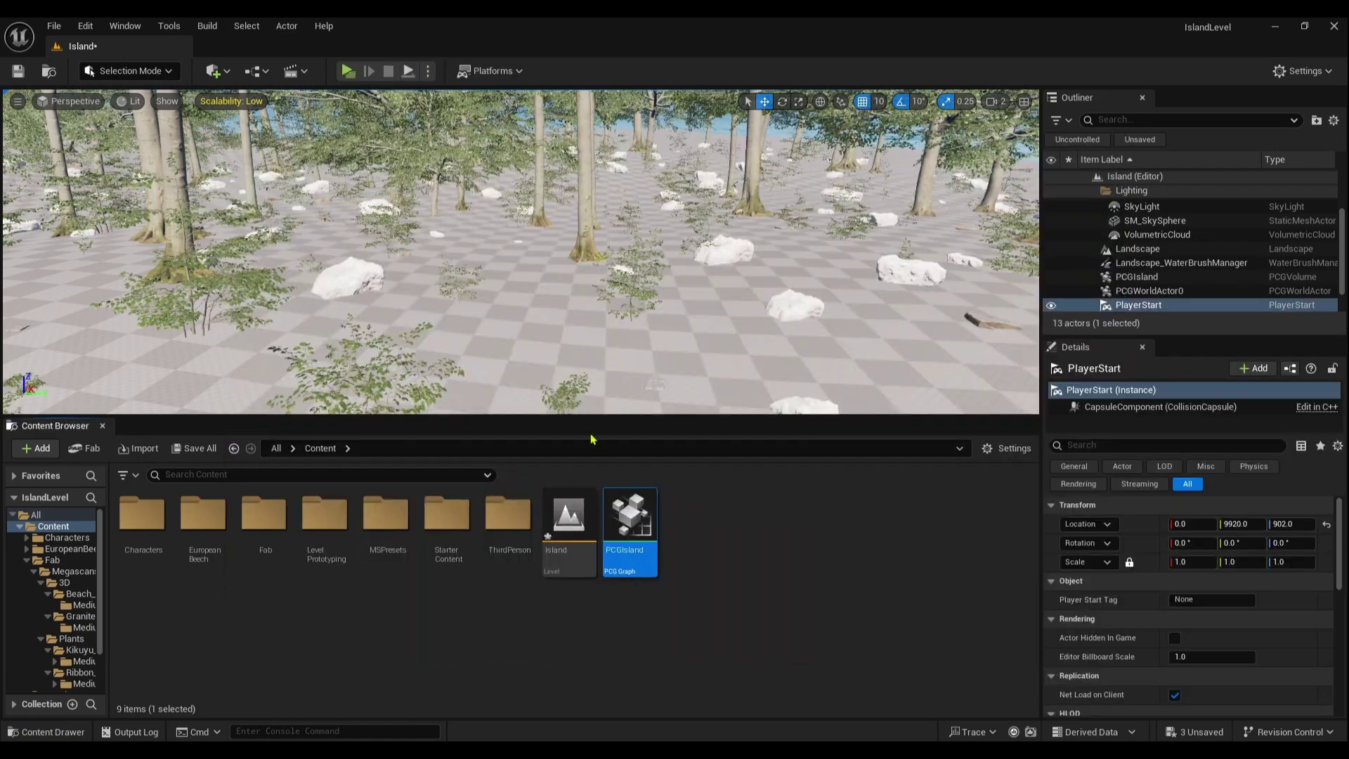
# - In the PCGIsland graph, set the third-row Transform Points node's Scale Max to 1.0, save, and check the rocks in the level viewport
pyautogui.doubleClick(627, 524)
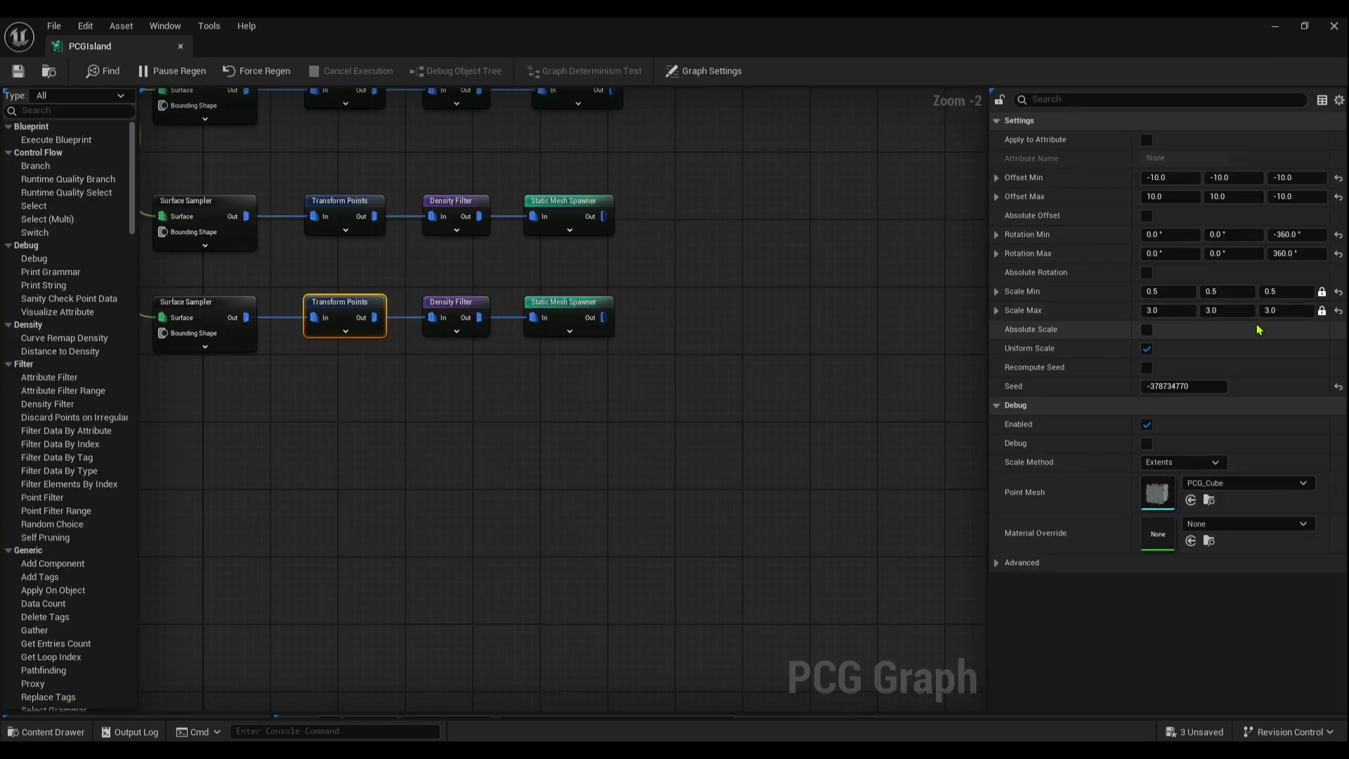
pyautogui.moveTo(1162, 310); pyautogui.dragTo(1187, 311)
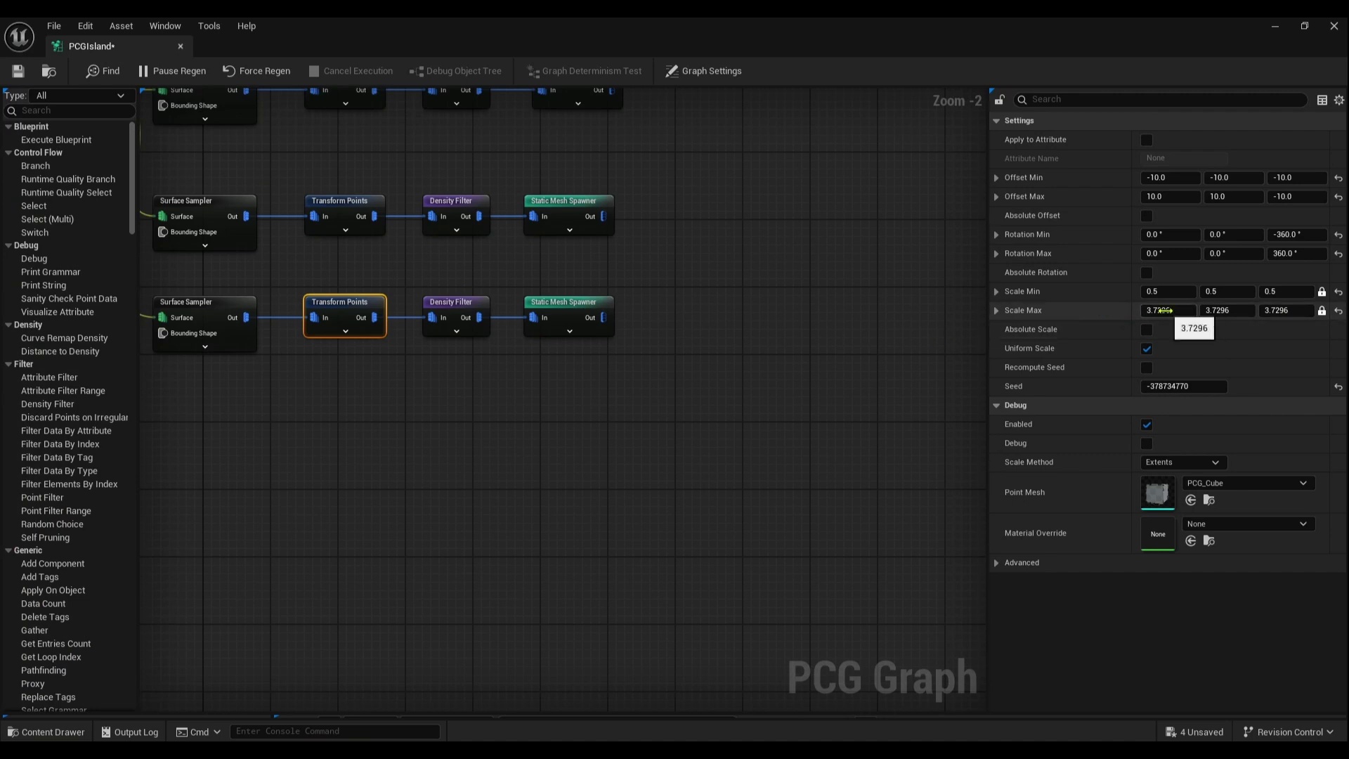
pyautogui.click(1162, 310)
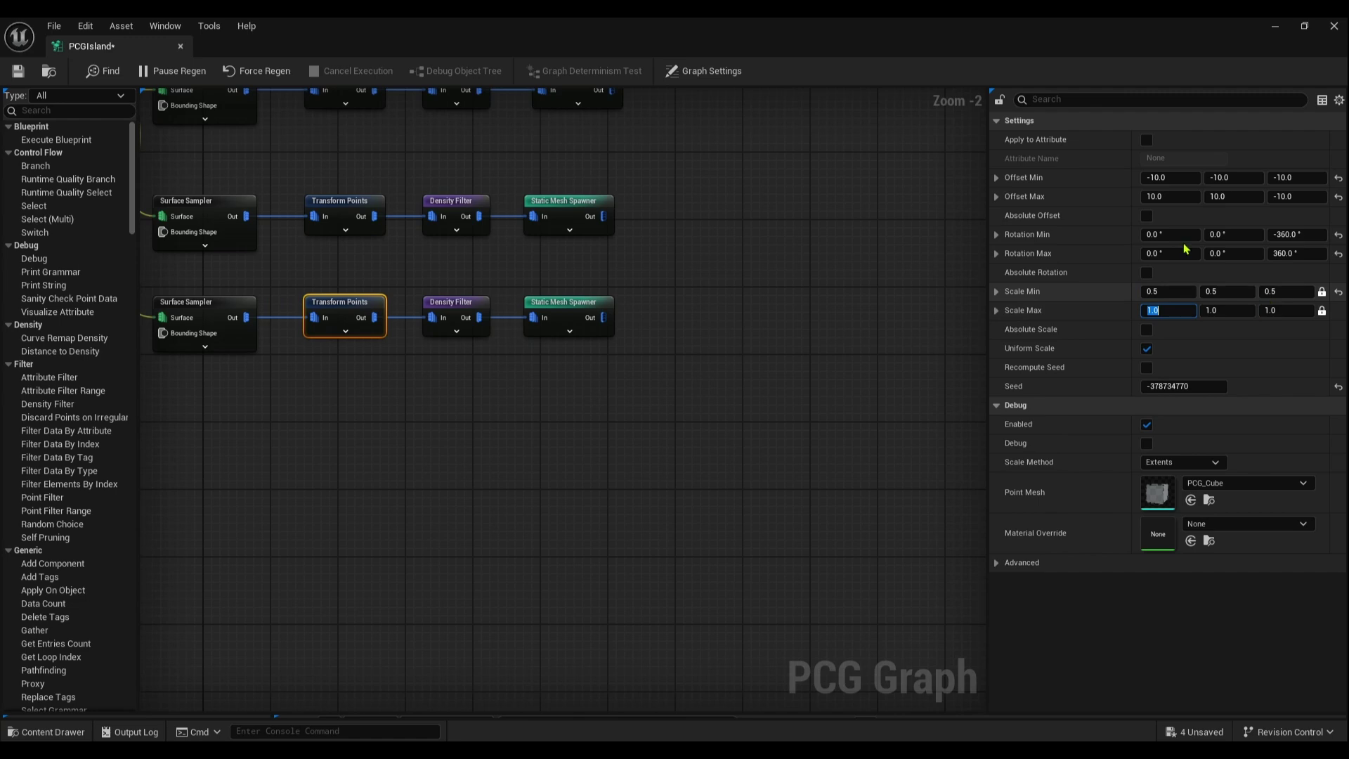
pyautogui.click(17, 73)
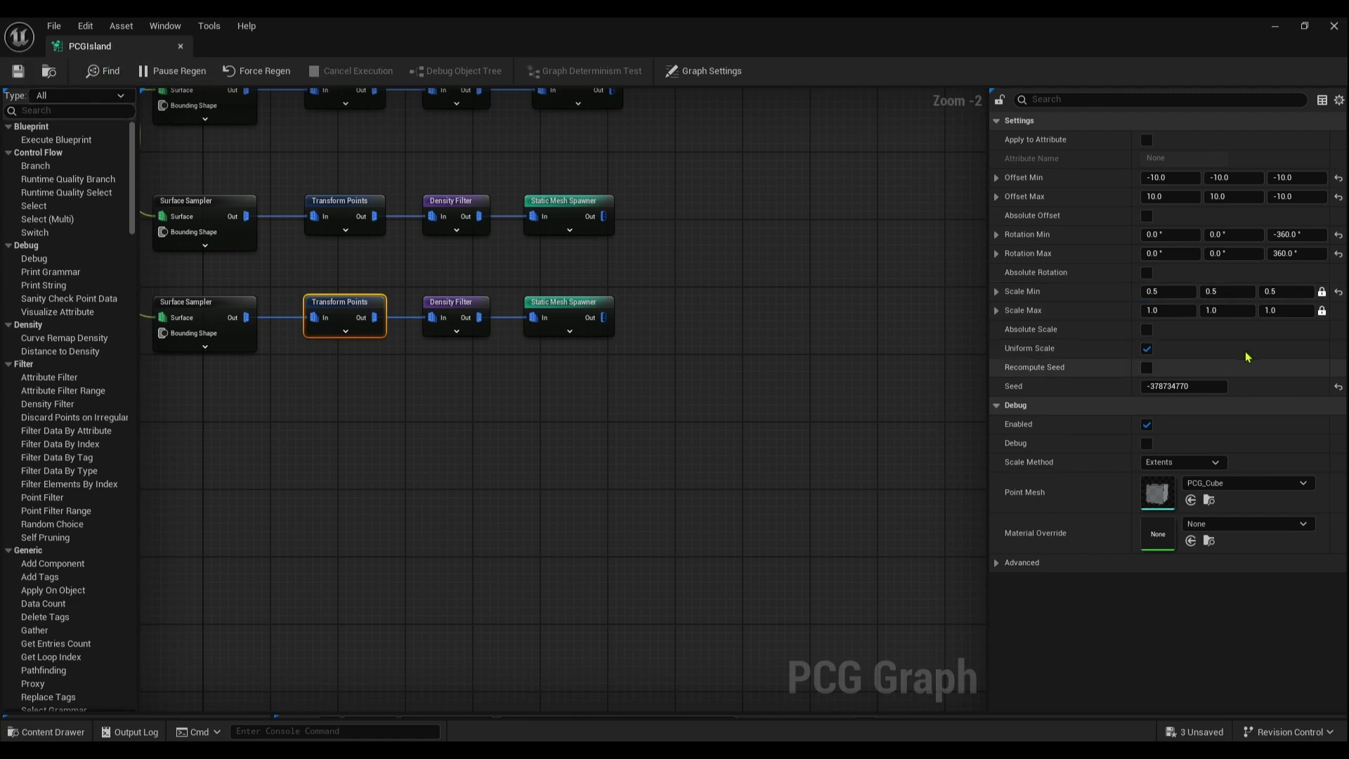
pyautogui.click(1277, 27)
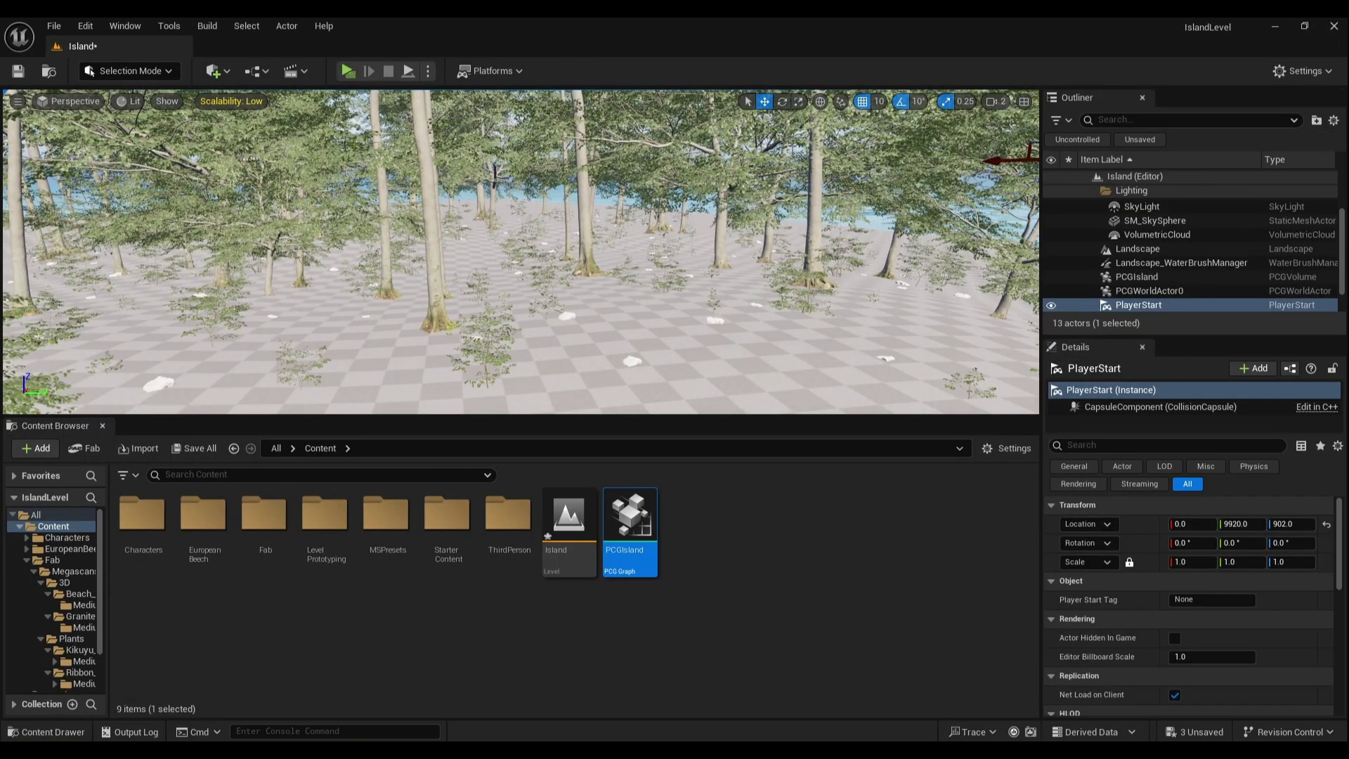
pyautogui.moveTo(520, 251); pyautogui.dragTo(445, 257, button='right')
# - Reopen the PCGIsland graph and duplicate the four third-row nodes, from Surface Sampler to Static Mesh Spawner, aligned as a fourth row below
pyautogui.doubleClick(641, 535)
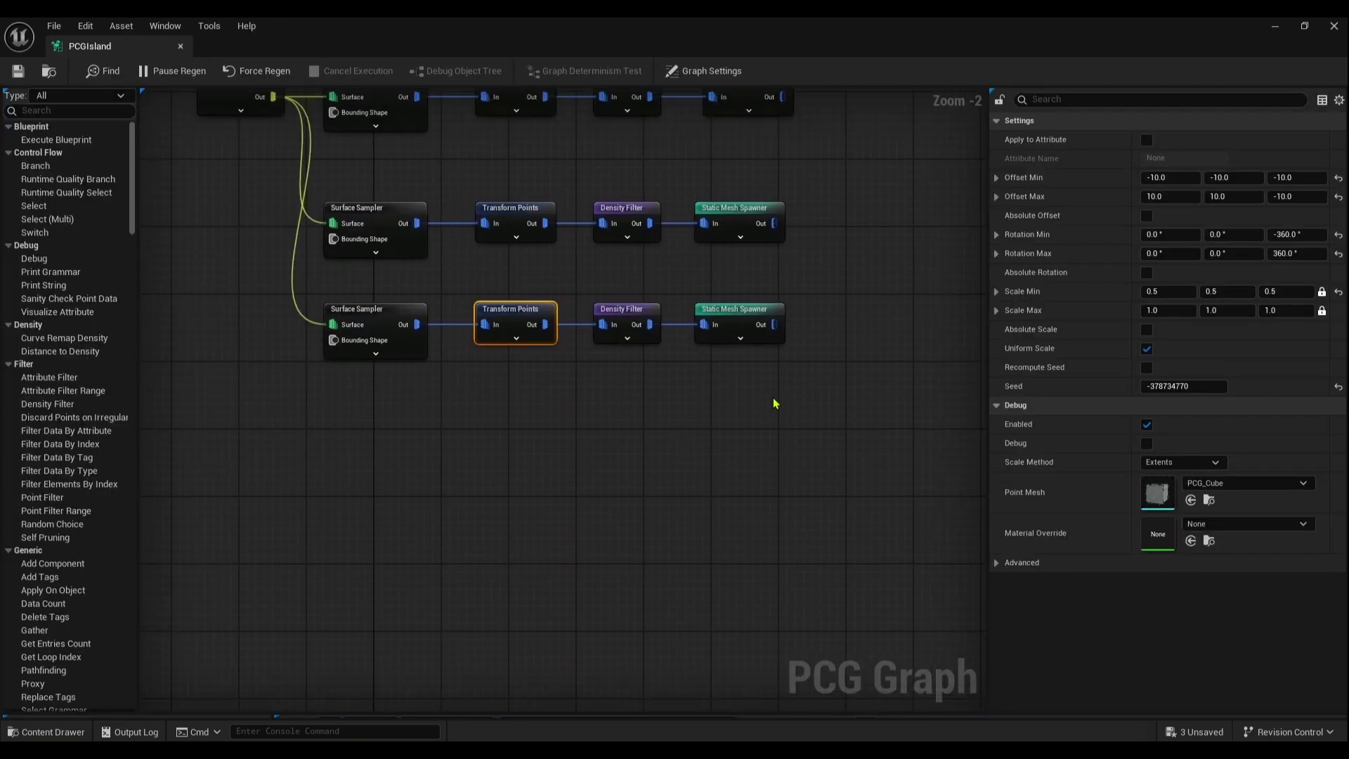
pyautogui.moveTo(775, 404); pyautogui.dragTo(415, 344)
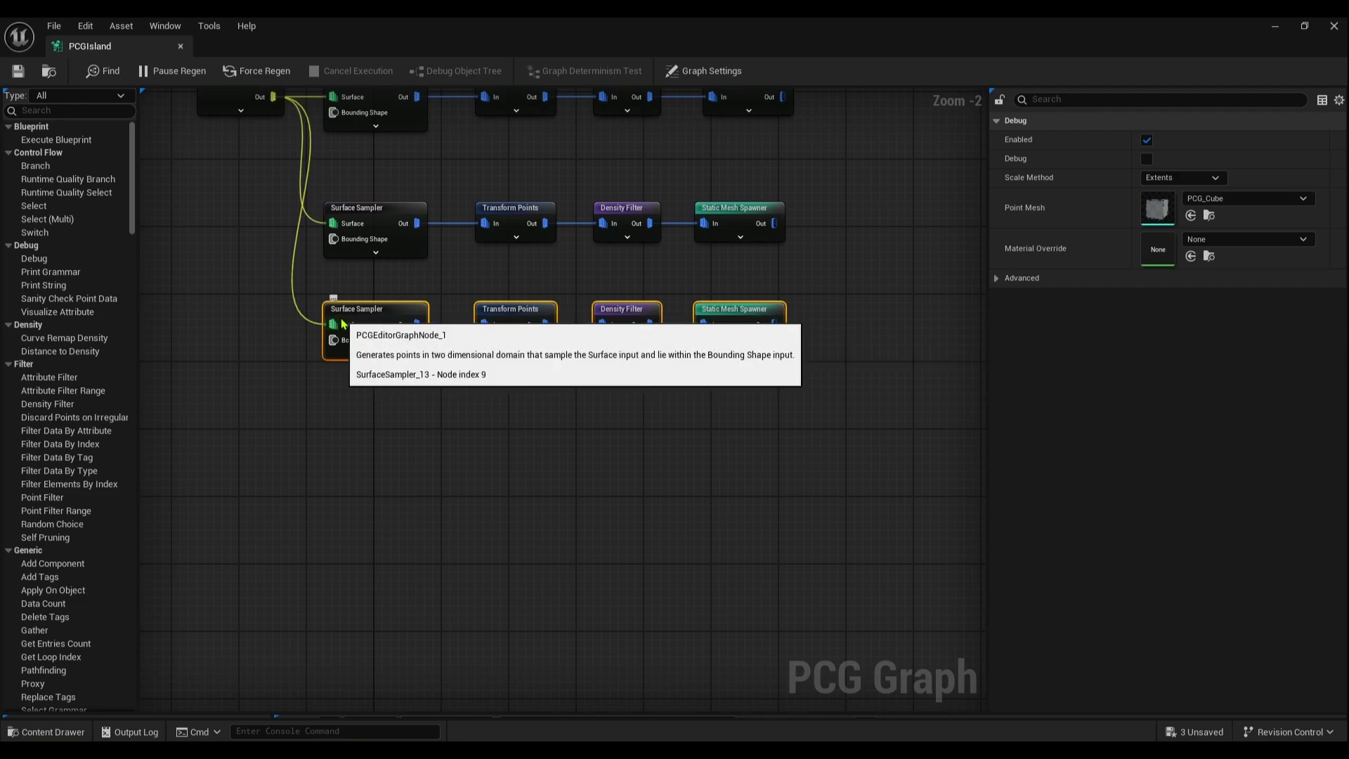
pyautogui.hotkey('ctrl', 'd')
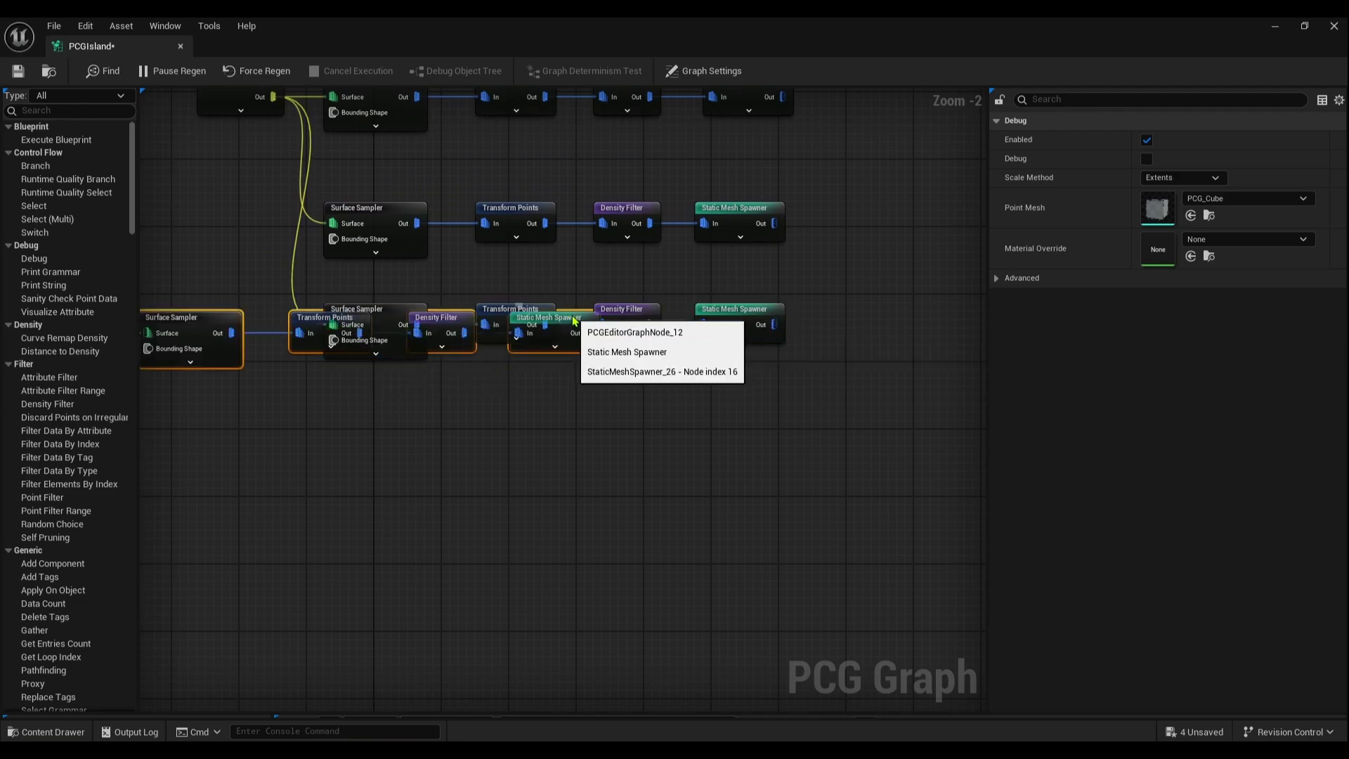
pyautogui.moveTo(577, 320); pyautogui.dragTo(761, 433)
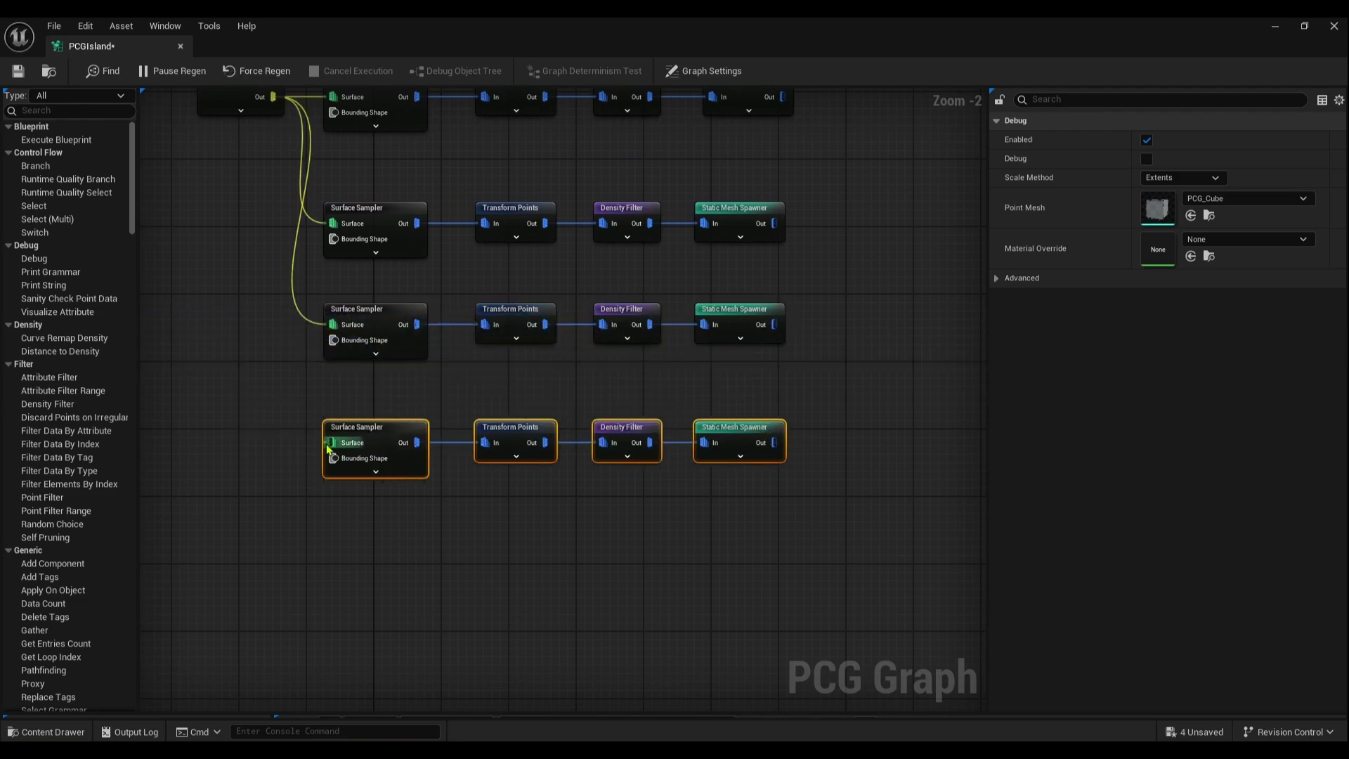
# - Insert a reroute node on the third-row landscape wire, connect it to the fourth-row Surface Sampler's Surface input, and move it clear of the samplers
pyautogui.doubleClick(304, 315)
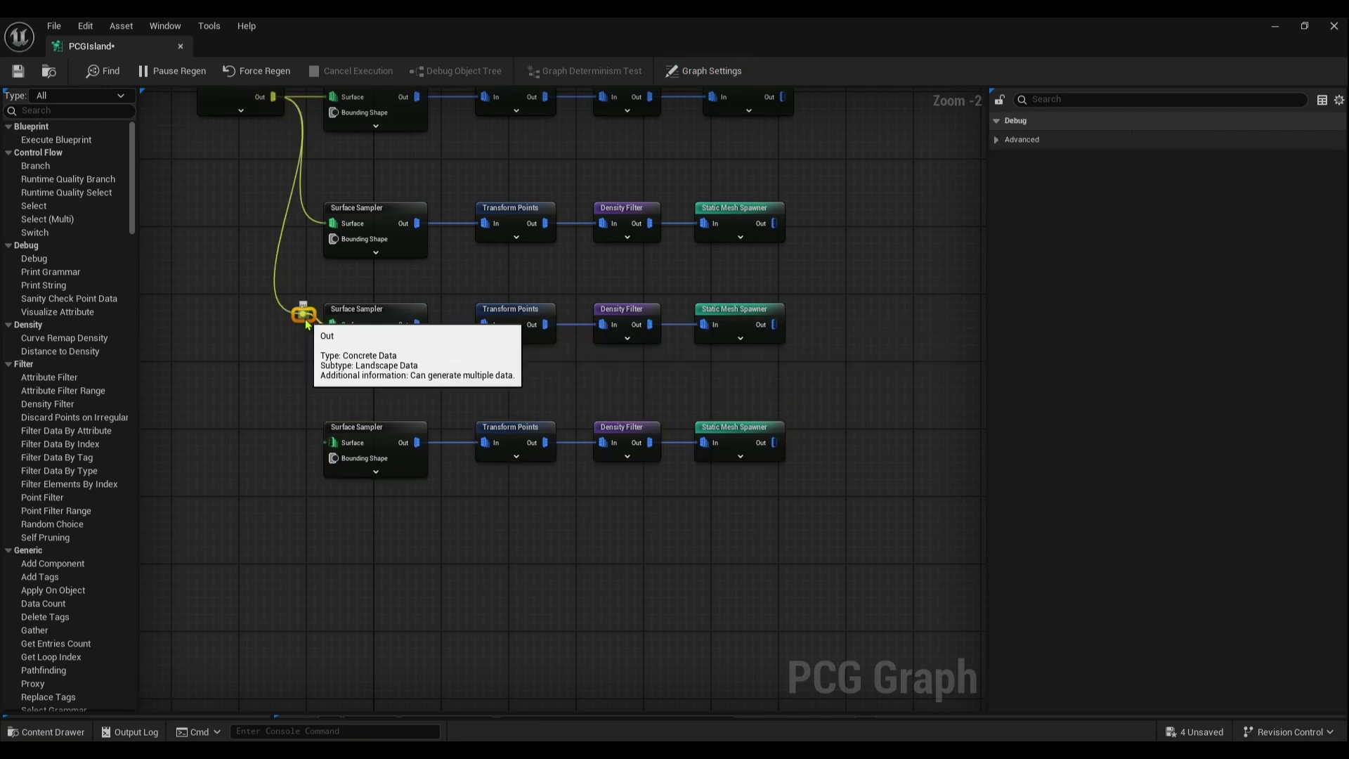
pyautogui.moveTo(307, 324); pyautogui.dragTo(333, 442)
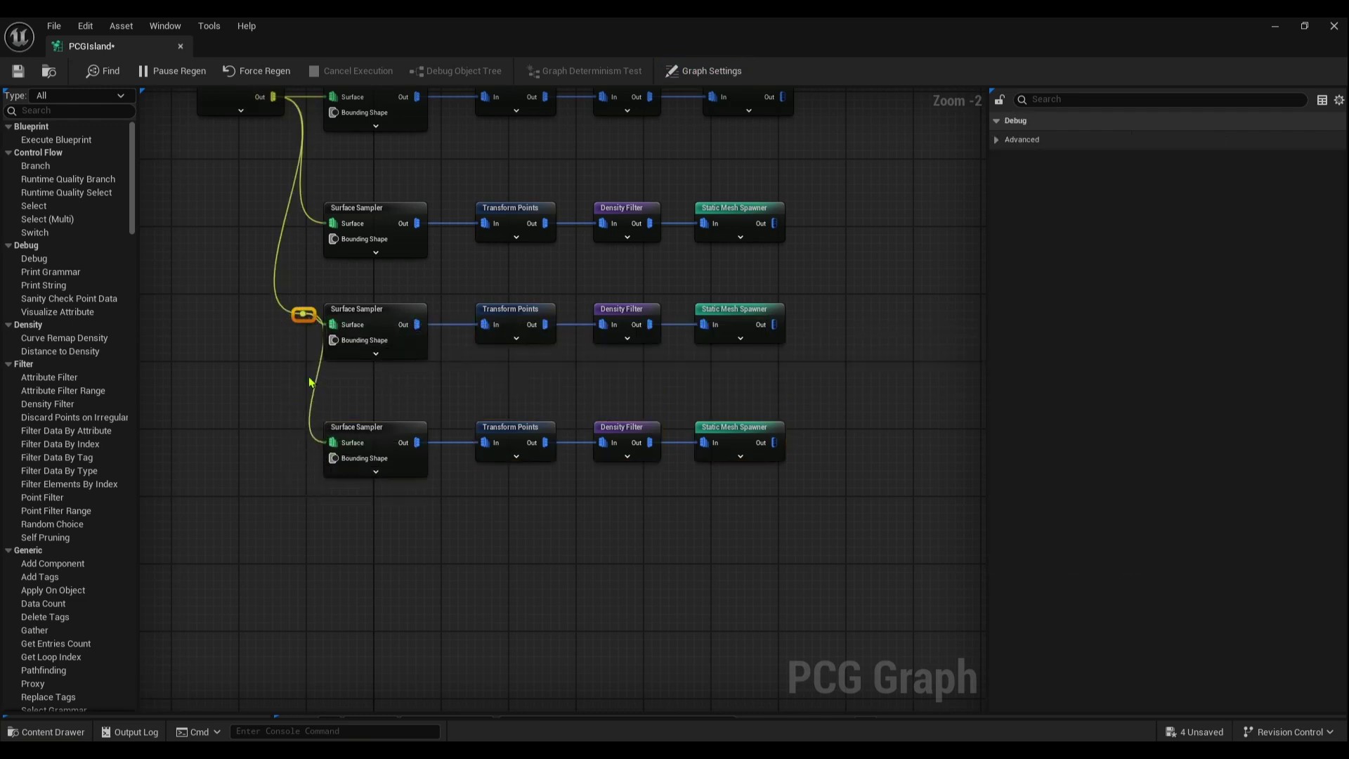
pyautogui.press('Home')
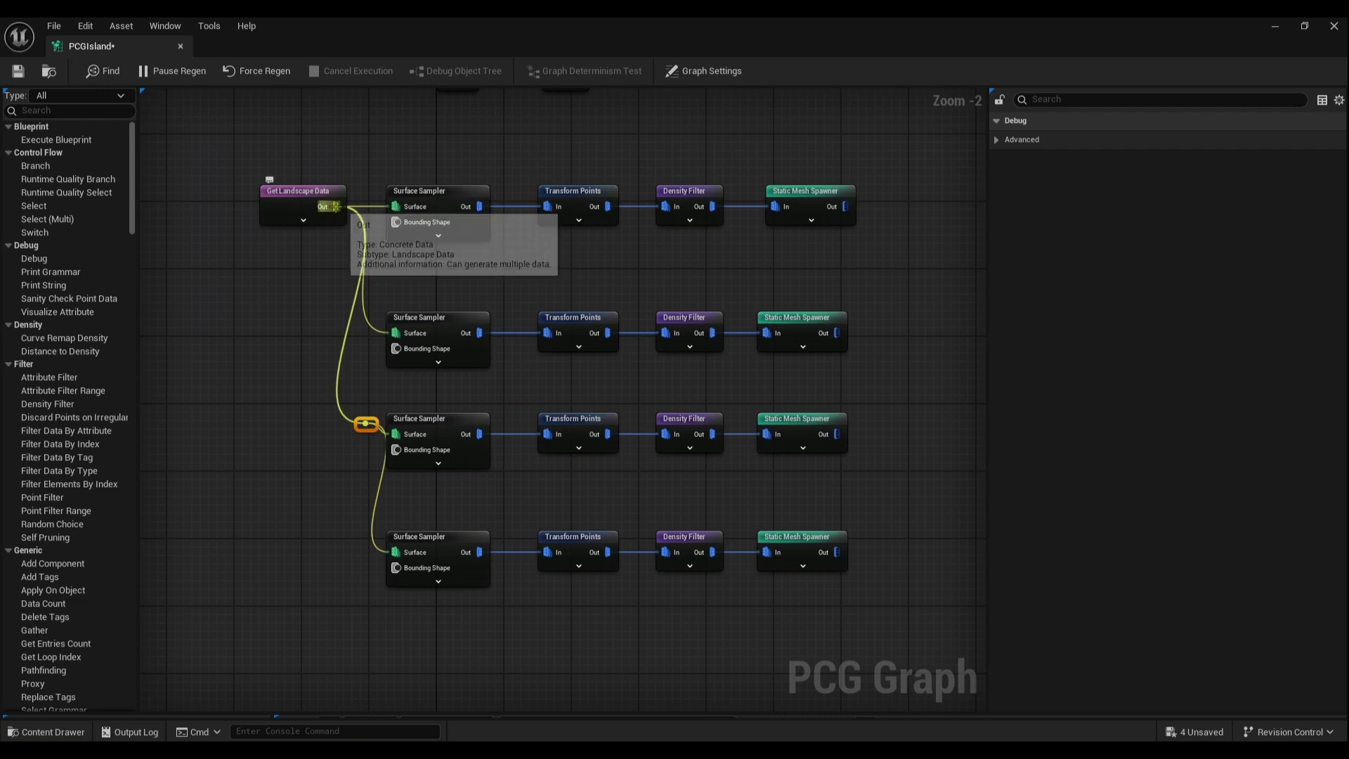
pyautogui.moveTo(361, 428); pyautogui.dragTo(325, 447)
pyautogui.moveTo(334, 465); pyautogui.dragTo(312, 325, button='right')
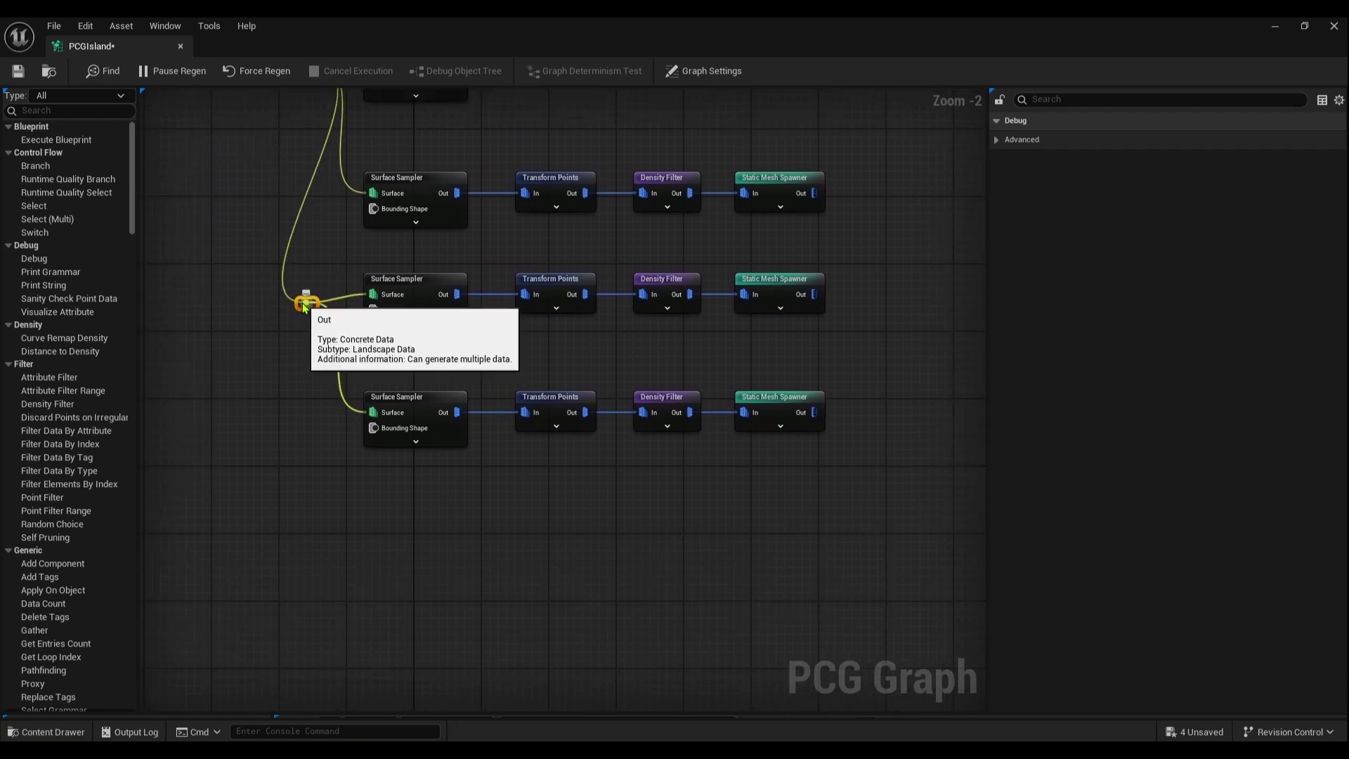
# - Set the fourth-row Surface Sampler's Seed to -127459553 and the fourth-row Transform Points node's Scale Min to 1.5
pyautogui.click(441, 420)
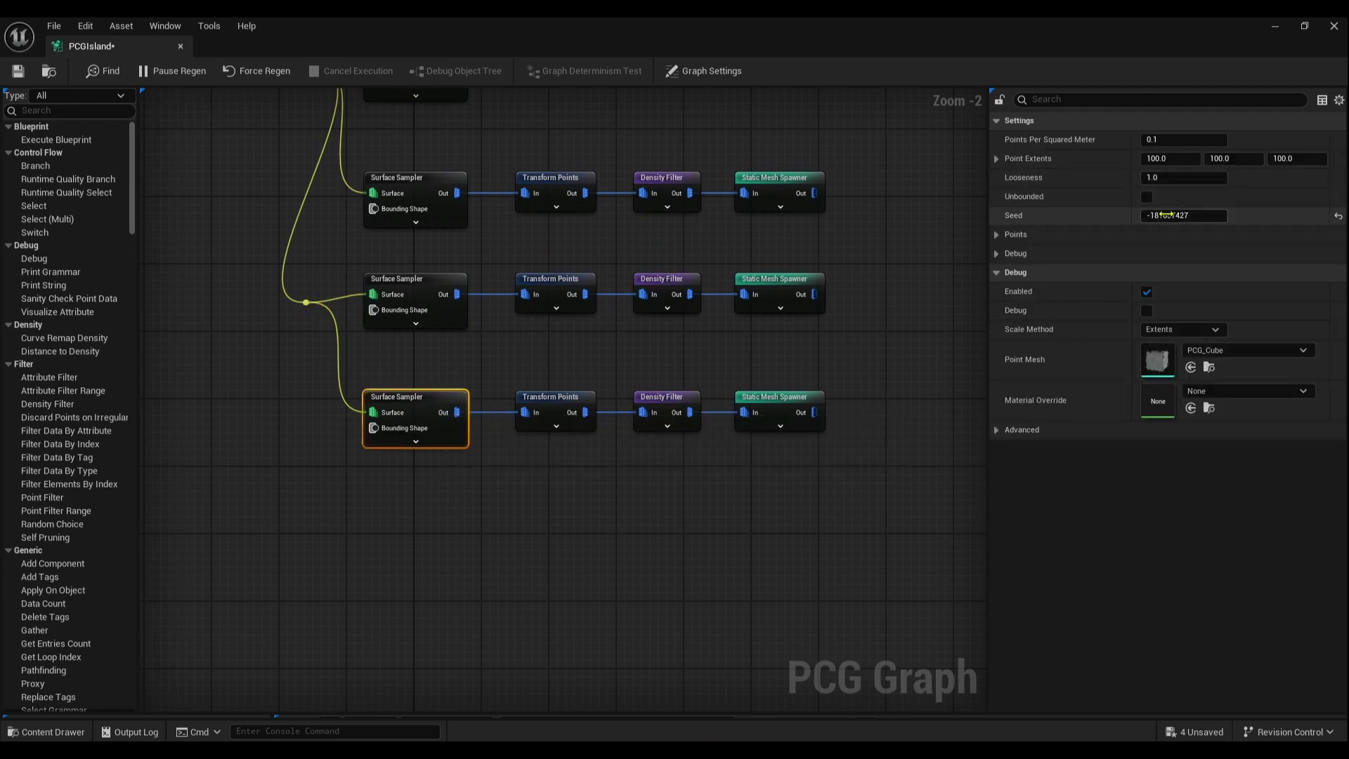
pyautogui.moveTo(1167, 215); pyautogui.dragTo(1242, 226)
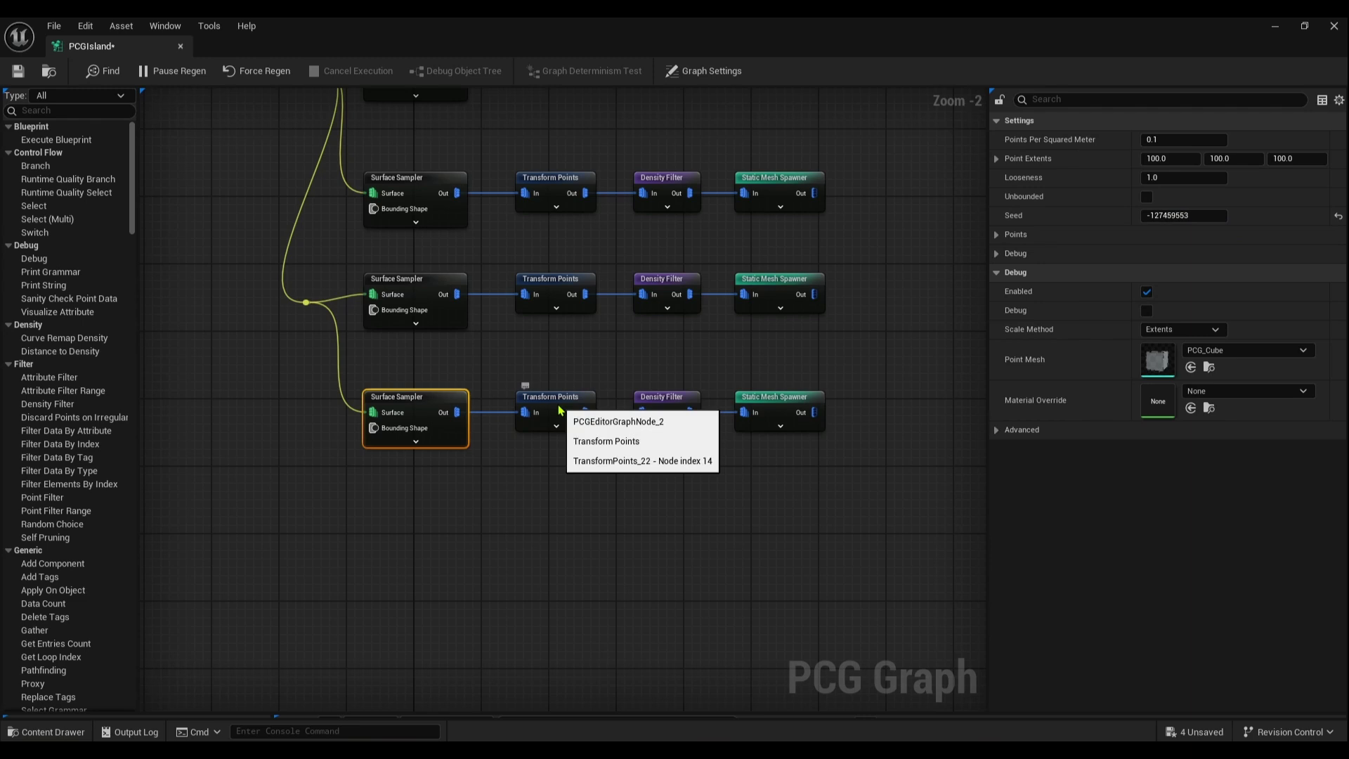
pyautogui.click(579, 395)
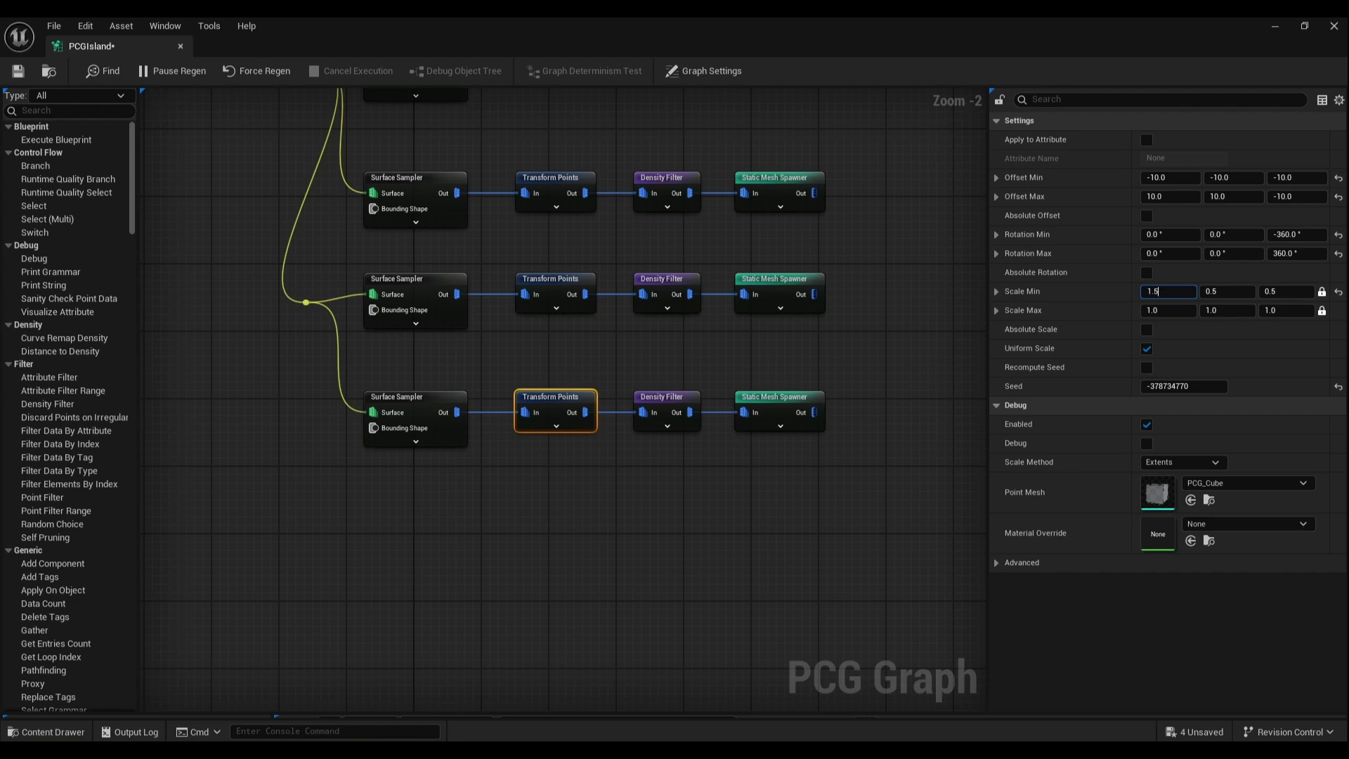
pyautogui.press('Return')
# - In the fourth-row Static Mesh Spawner, set the collision preset of the wenoccks_tier_2 mesh entry to BlockAllDynamic
pyautogui.click(772, 403)
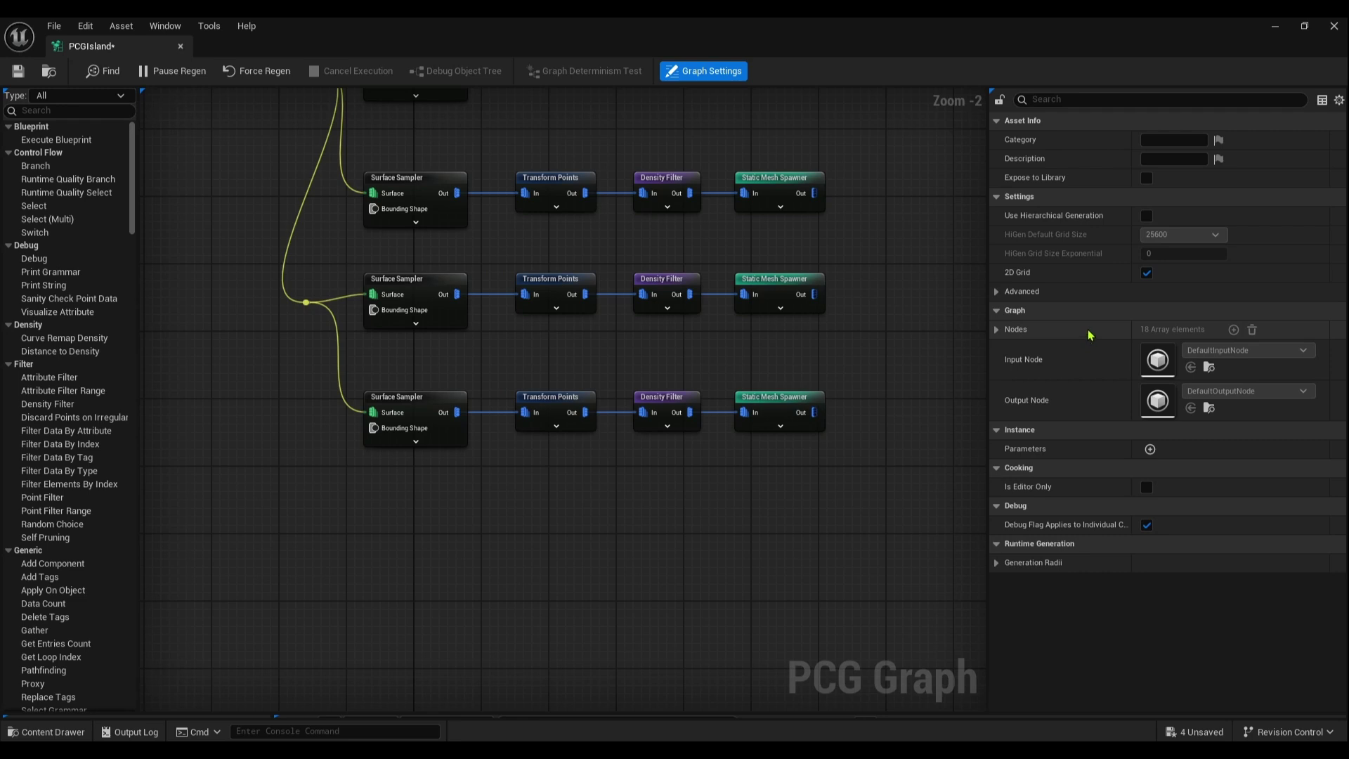
pyautogui.click(764, 405)
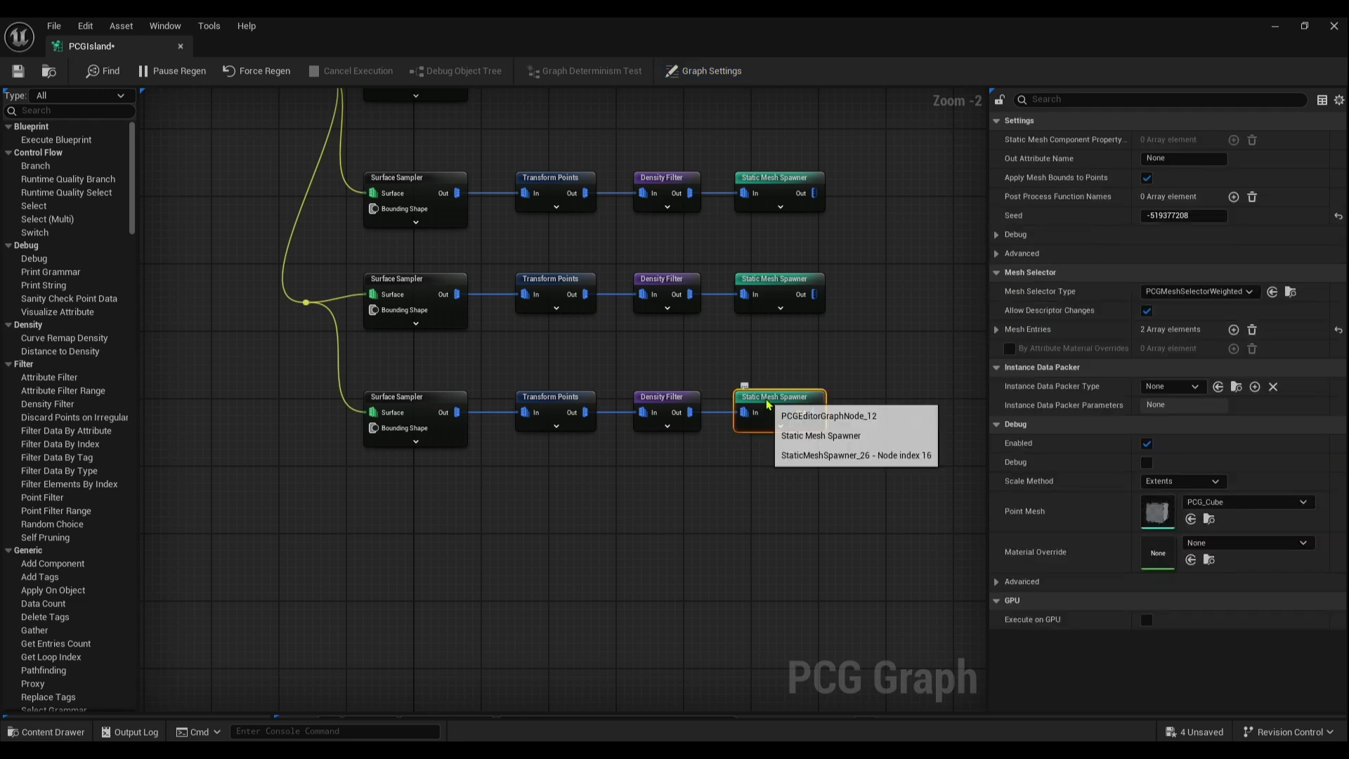
pyautogui.click(998, 329)
pyautogui.click(1009, 350)
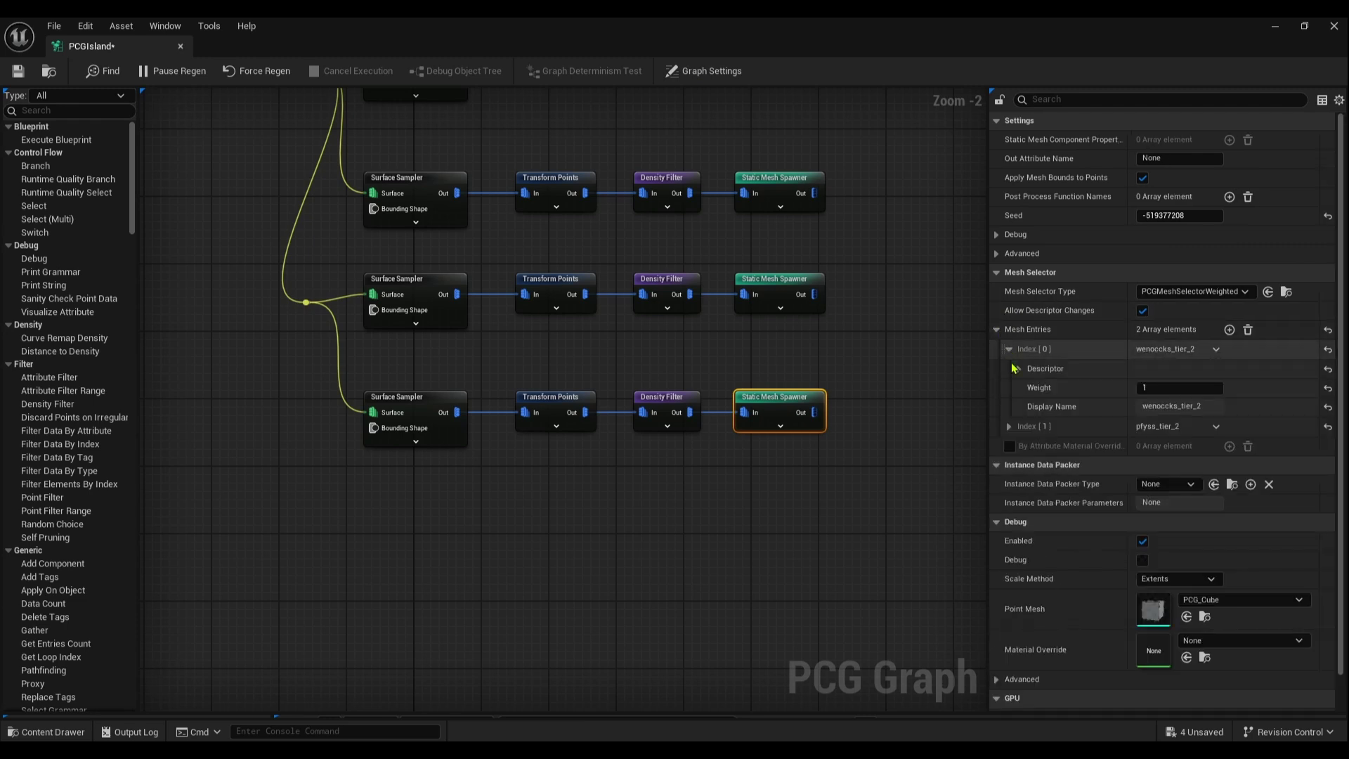
pyautogui.click(1018, 370)
pyautogui.scroll(-8, 1146, 521)
pyautogui.scroll(-2, 1148, 525)
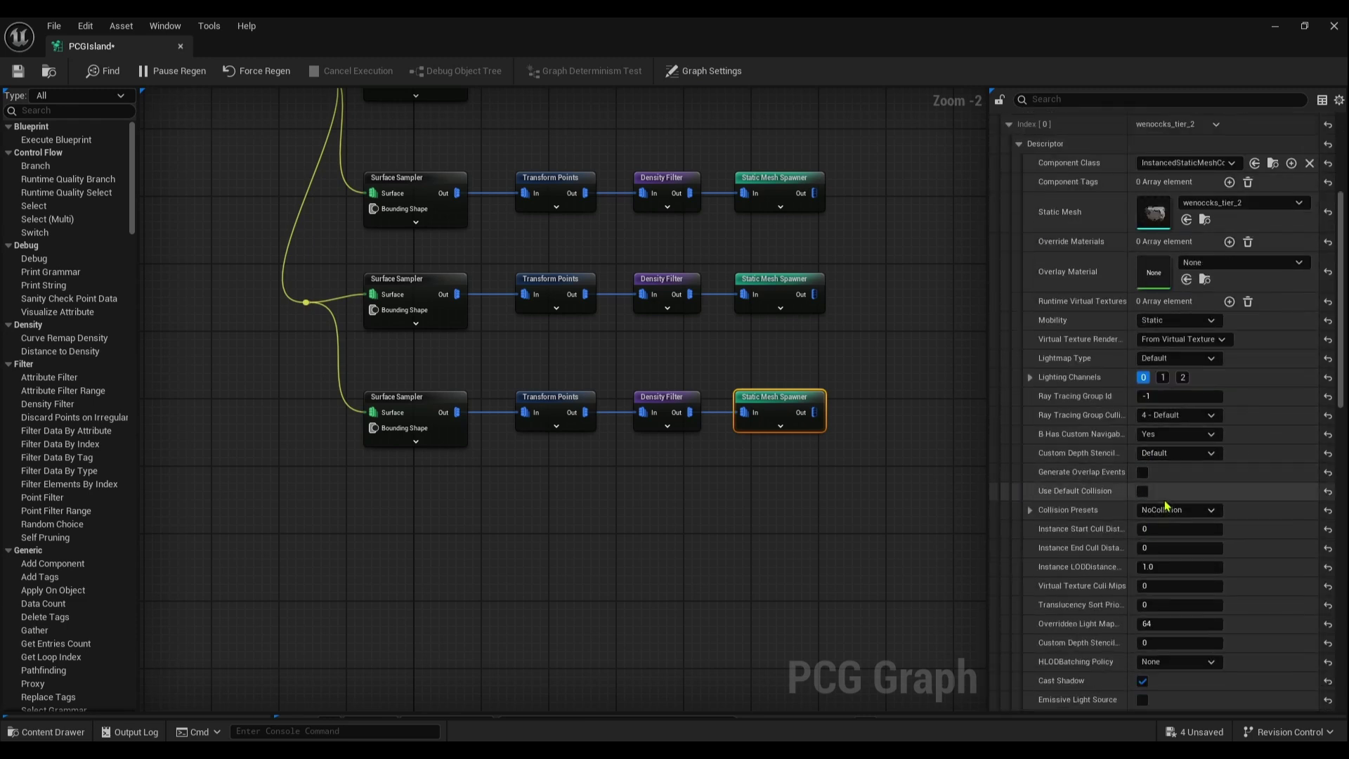
pyautogui.click(1170, 511)
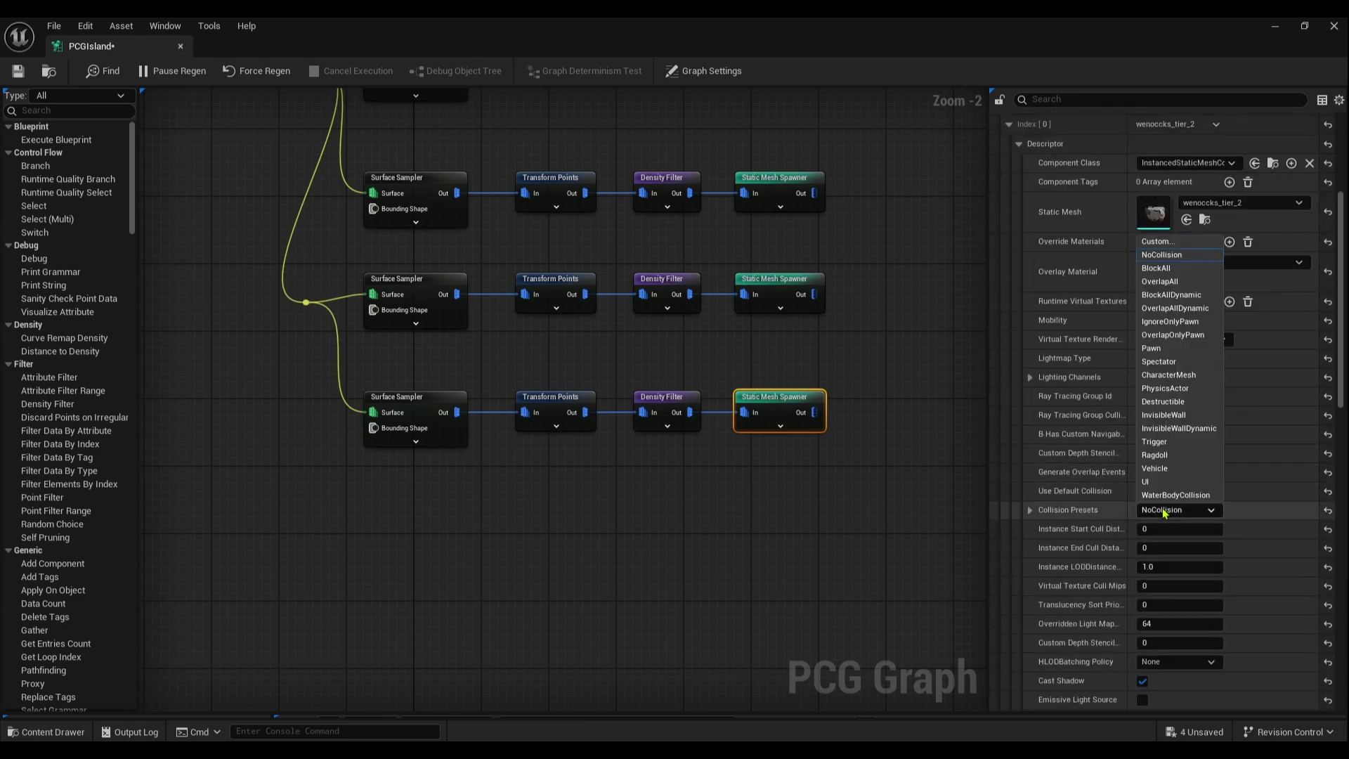
pyautogui.click(1180, 298)
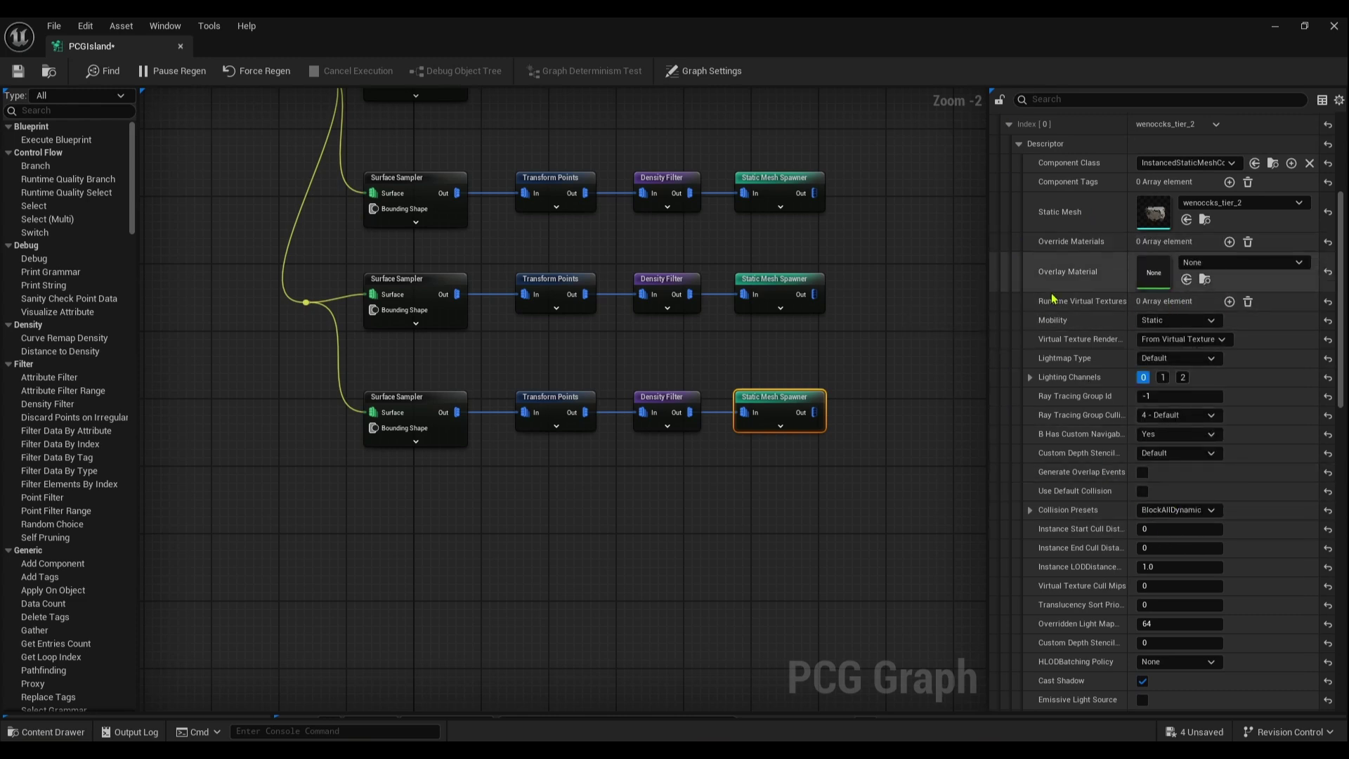
pyautogui.scroll(2, 1033, 274)
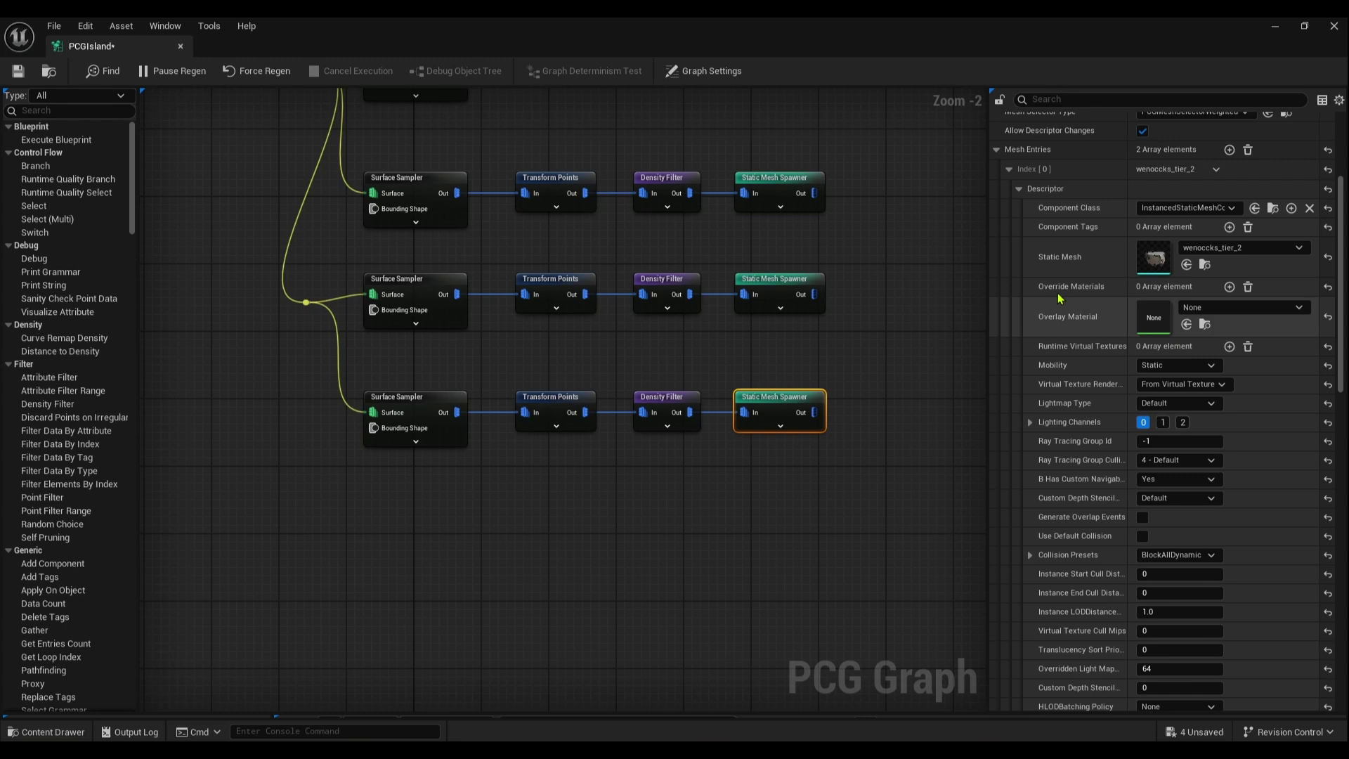
# - Set the collision preset of the spawner's pfyss_tier_2 mesh entry to BlockAllDynamic and save the graph
pyautogui.click(1019, 190)
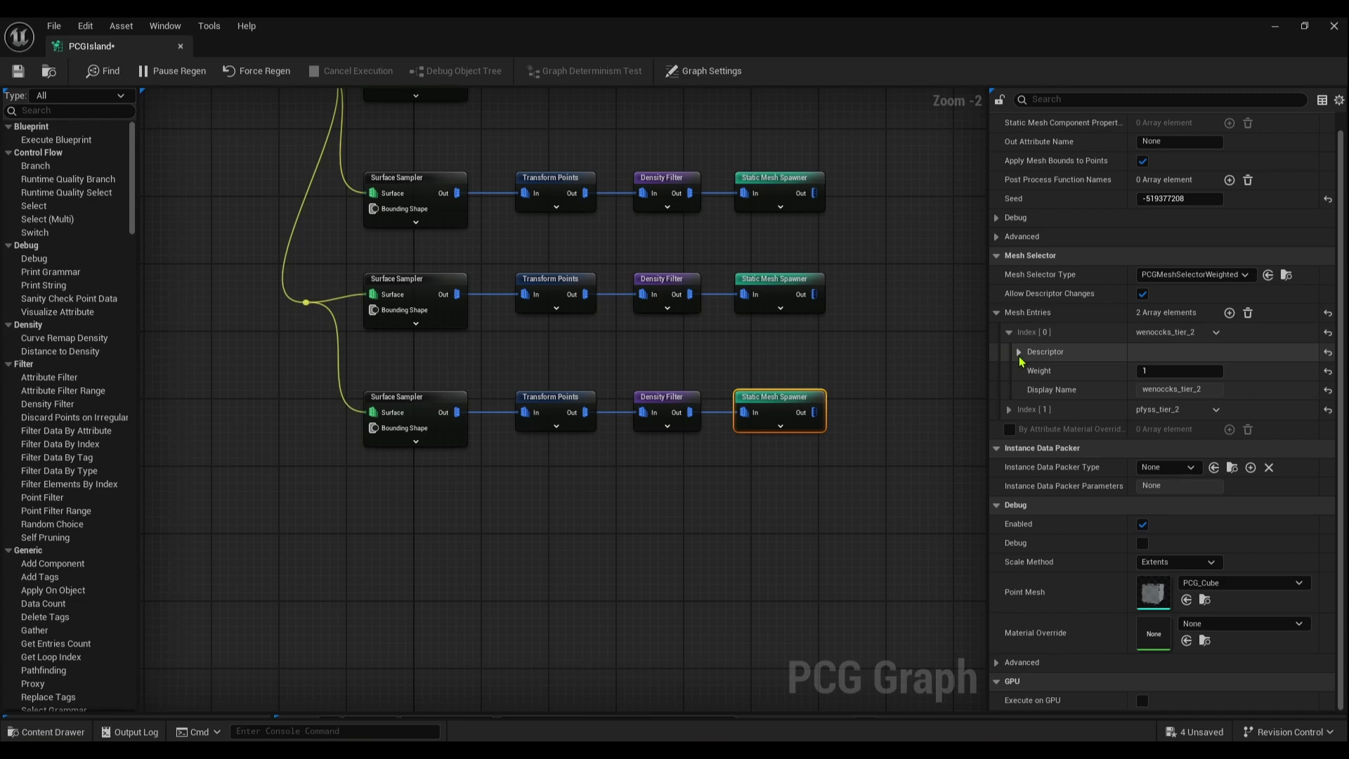
pyautogui.click(1010, 410)
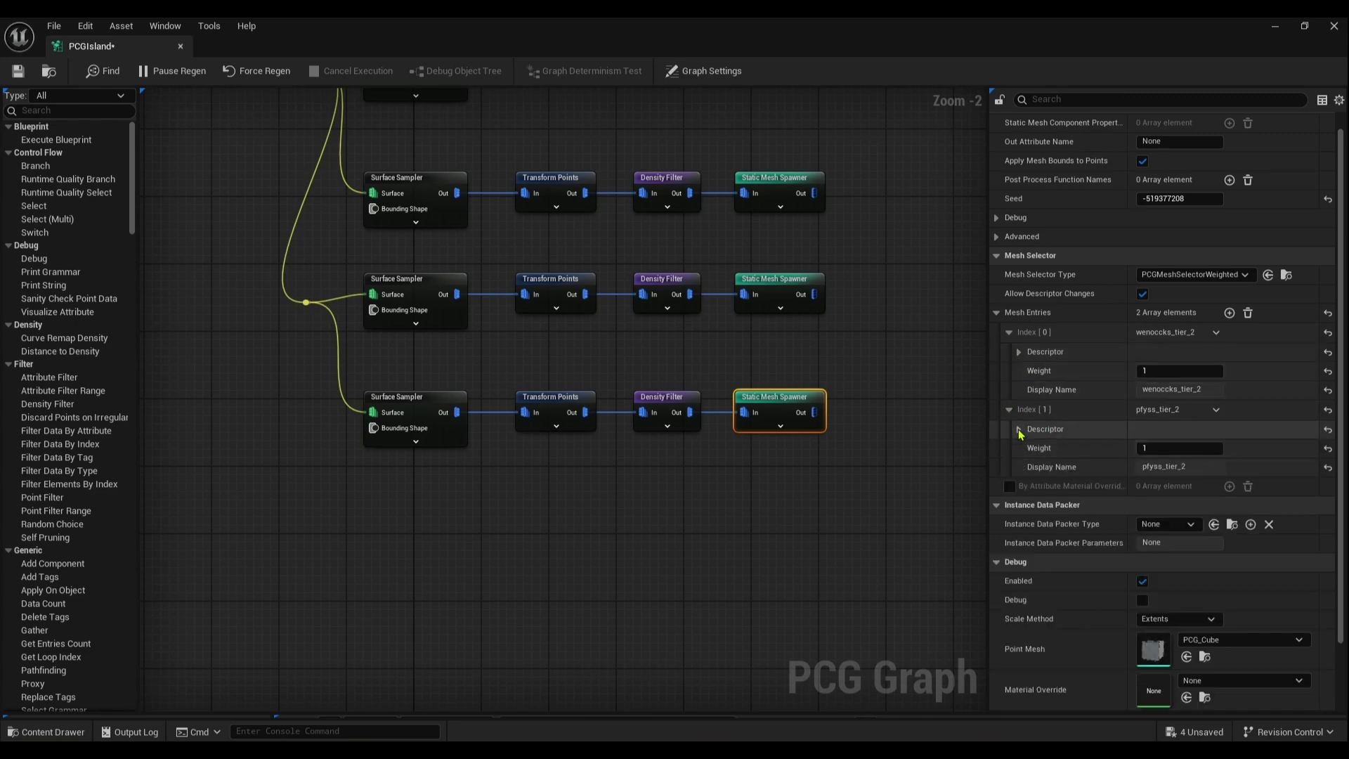
pyautogui.click(1019, 430)
pyautogui.scroll(-8, 1162, 492)
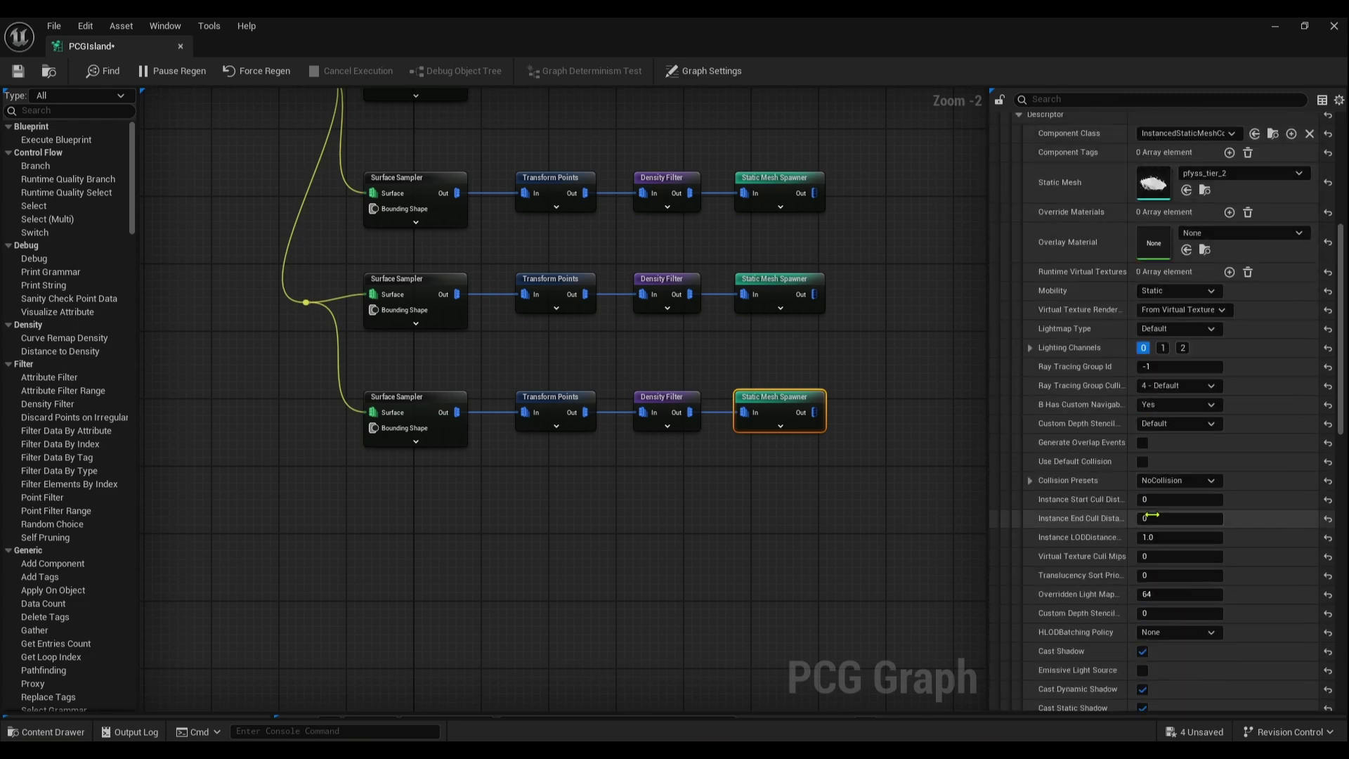
pyautogui.click(1163, 482)
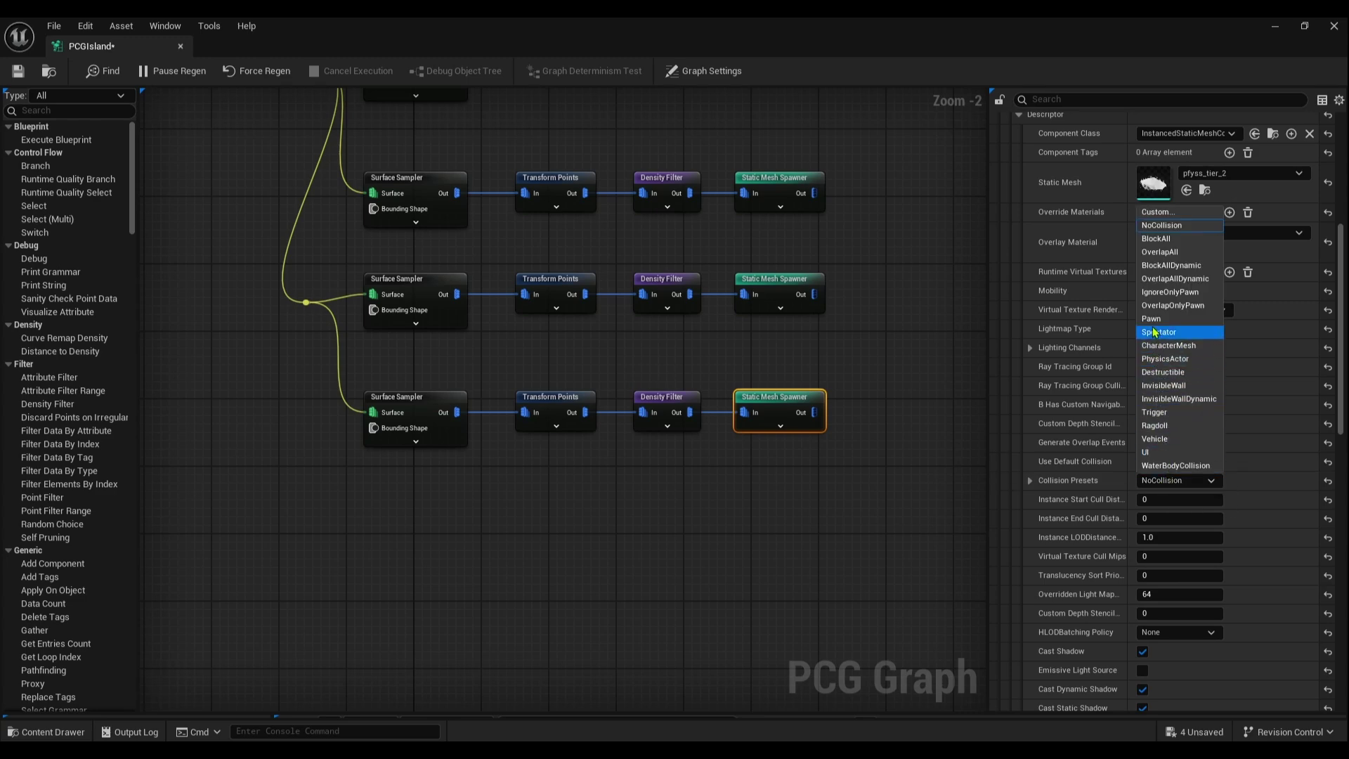
pyautogui.click(1163, 264)
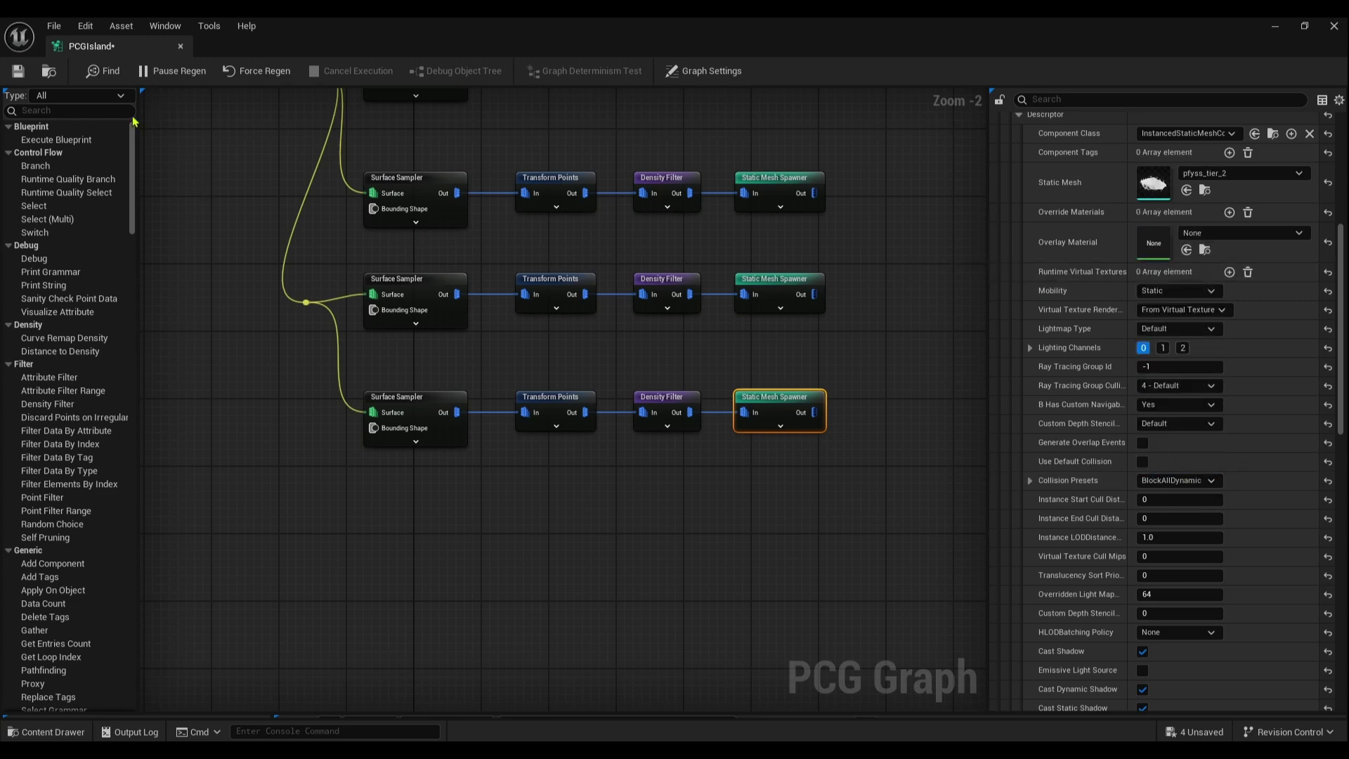
pyautogui.click(18, 71)
# - Shrink the PCGIsland graph window beside the level viewport and set the fourth-row Density Filter's Lower Bound to 0.303001, checking the rocks
pyautogui.click(1276, 27)
pyautogui.moveTo(729, 331); pyautogui.dragTo(742, 276, button='right')
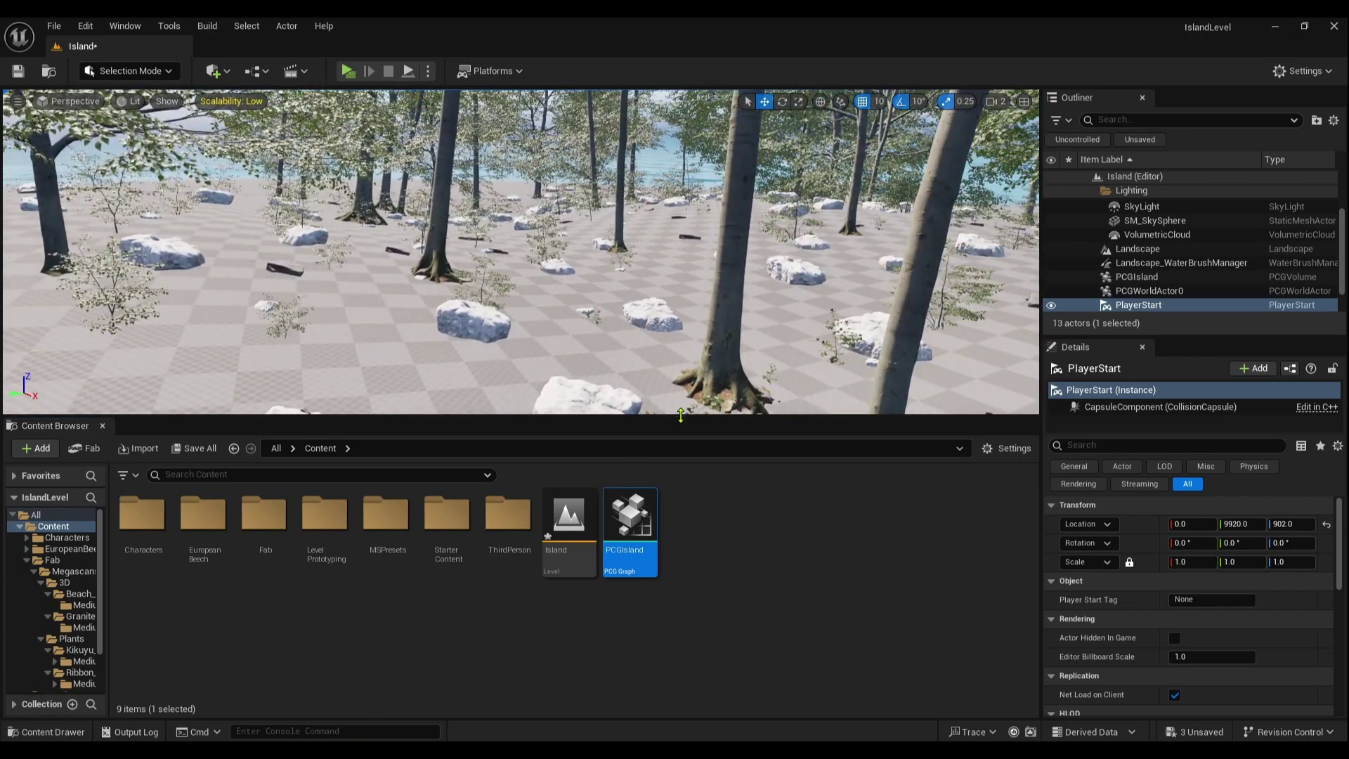
pyautogui.doubleClick(633, 526)
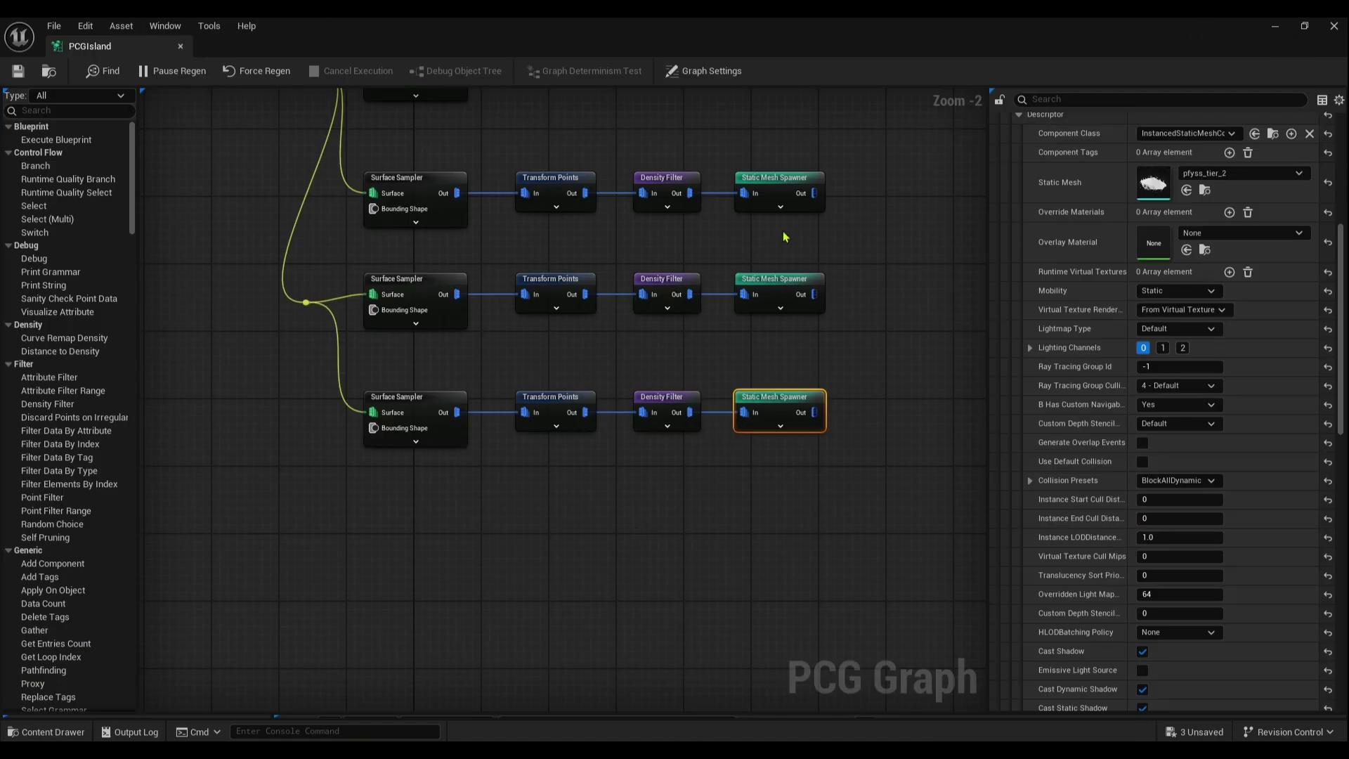
pyautogui.click(673, 415)
pyautogui.click(1304, 26)
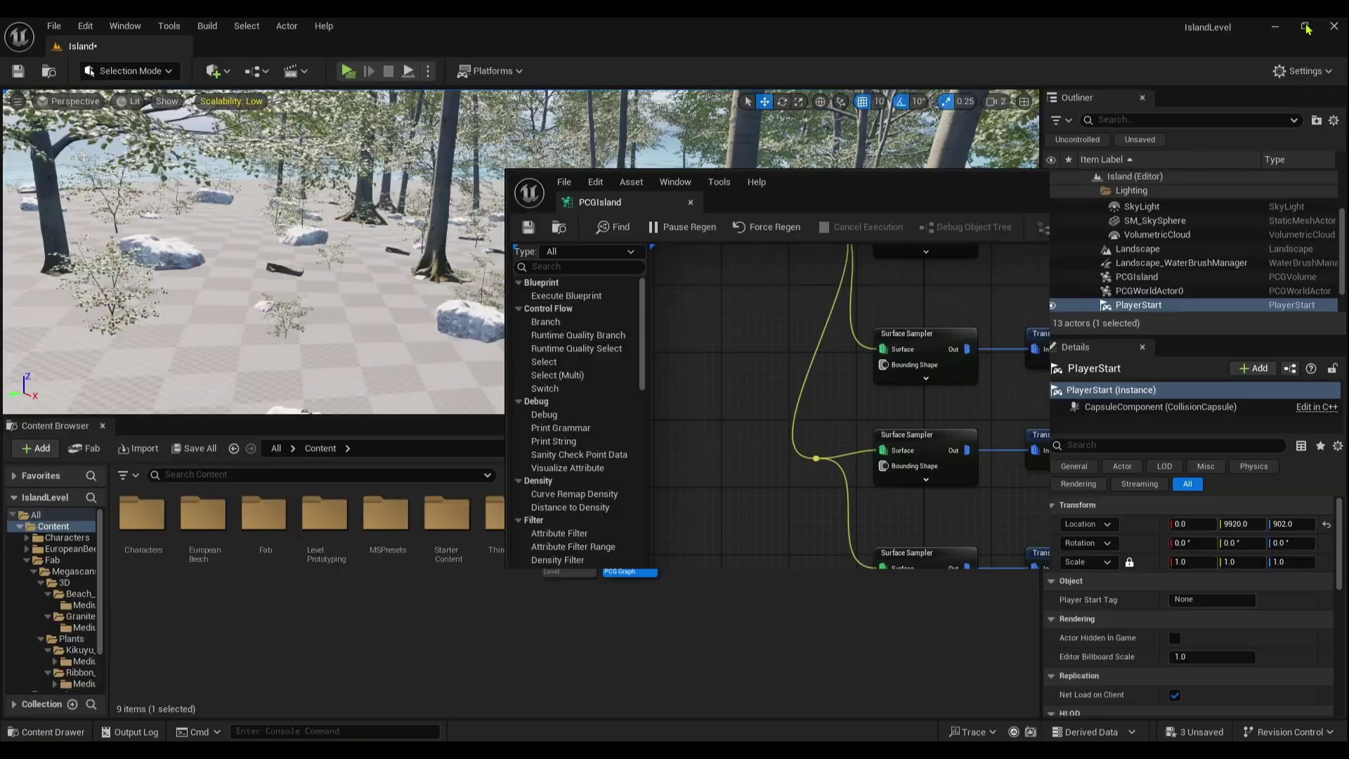
pyautogui.moveTo(825, 197); pyautogui.dragTo(1140, 325)
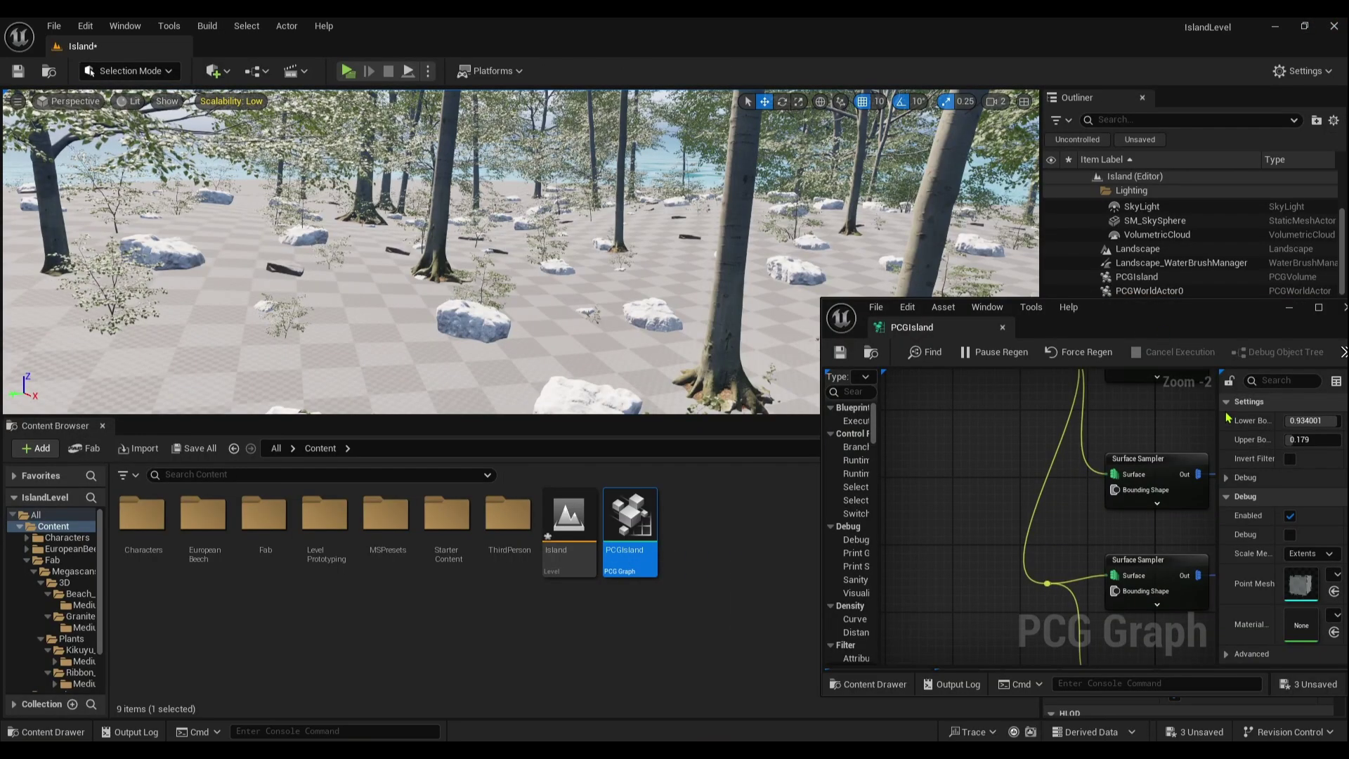
pyautogui.moveTo(1313, 421)
pyautogui.mouseDown()
pyautogui.moveTo(1300, 421)
pyautogui.moveTo(1314, 421)
pyautogui.mouseUp()
pyautogui.moveTo(674, 260); pyautogui.dragTo(844, 254, button='right')
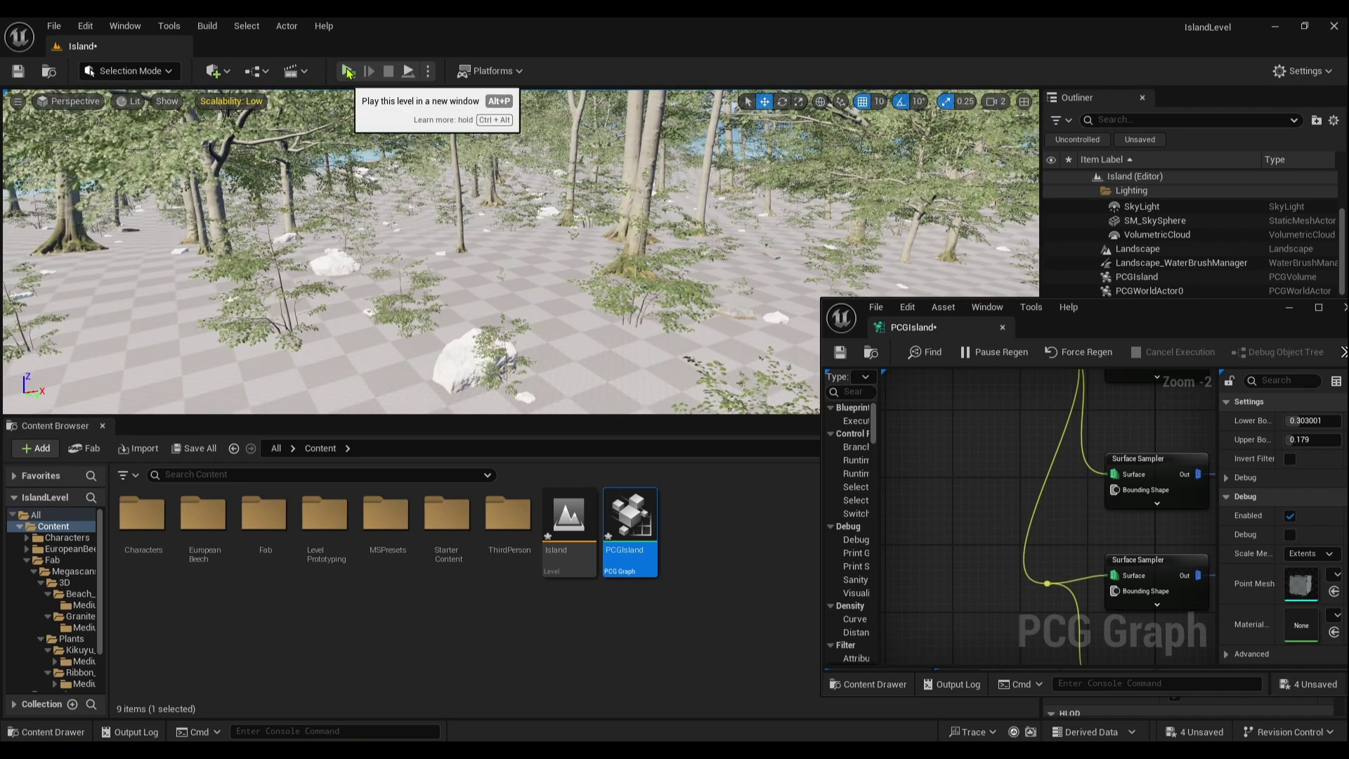
# - Play-test the level by running the character among the trees and large rocks, and end the preview
pyautogui.click(348, 72)
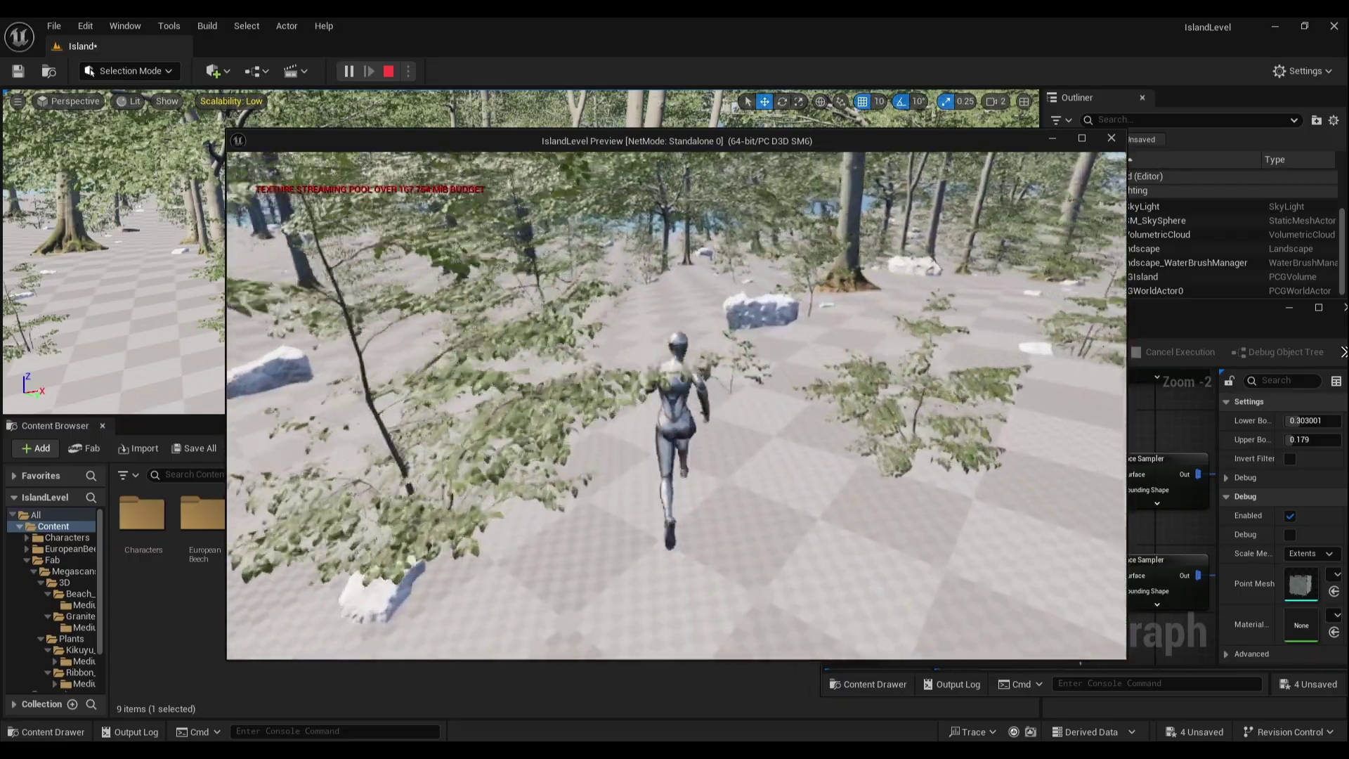
pyautogui.press('w')
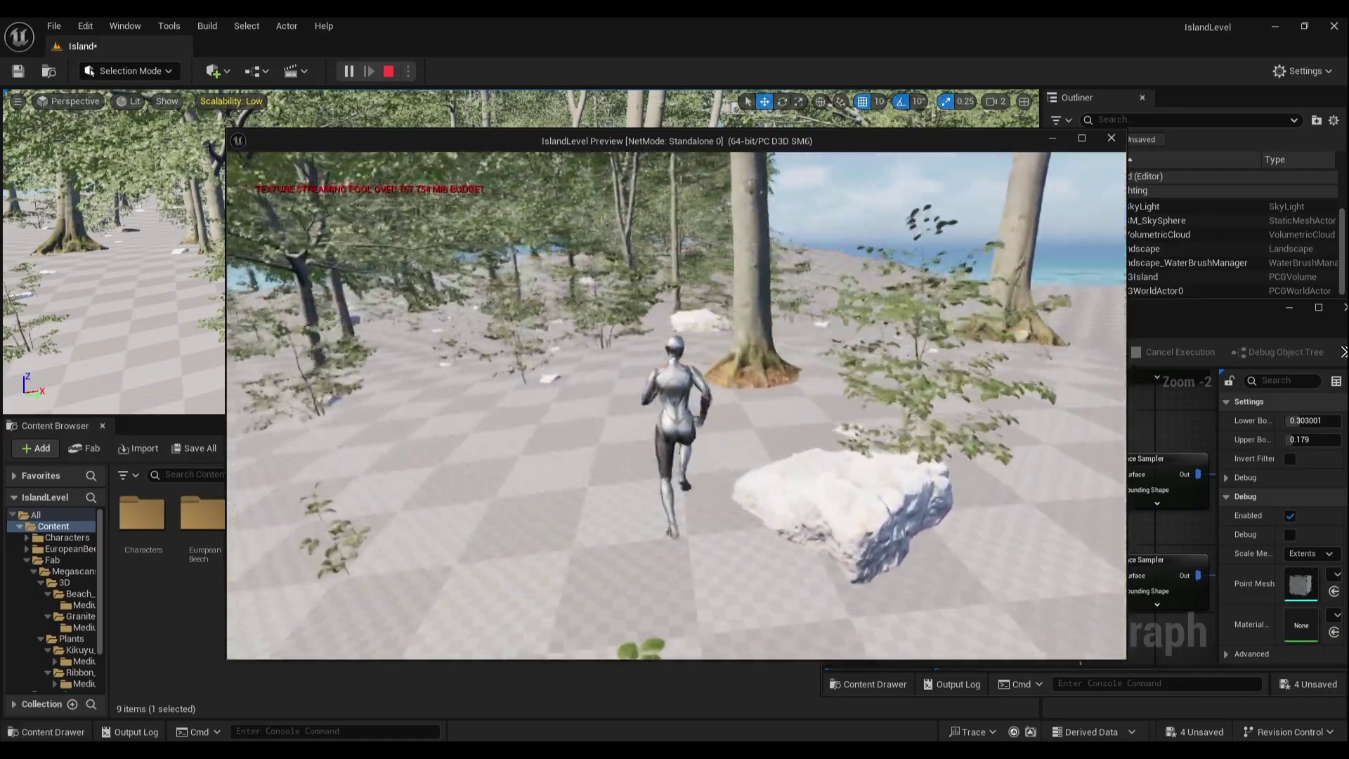
pyautogui.press('w')
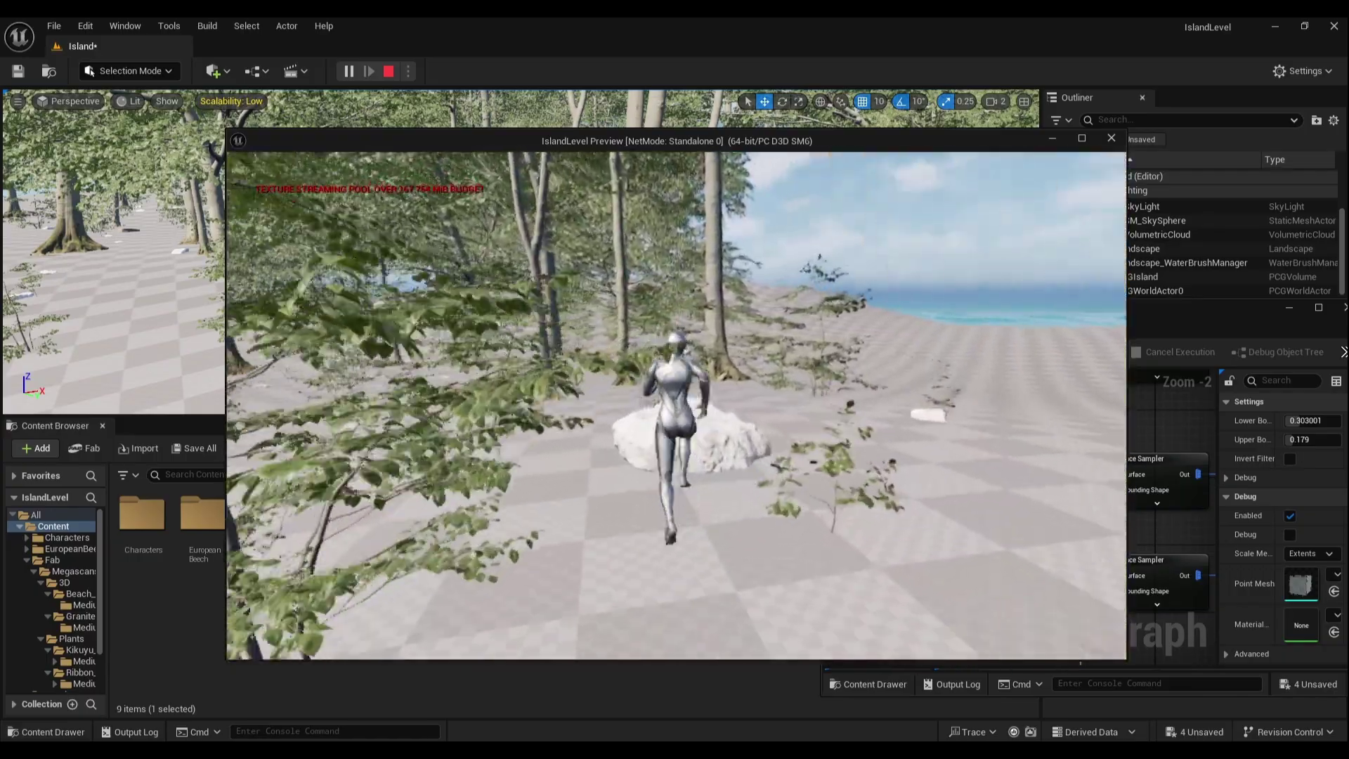
pyautogui.press('w')
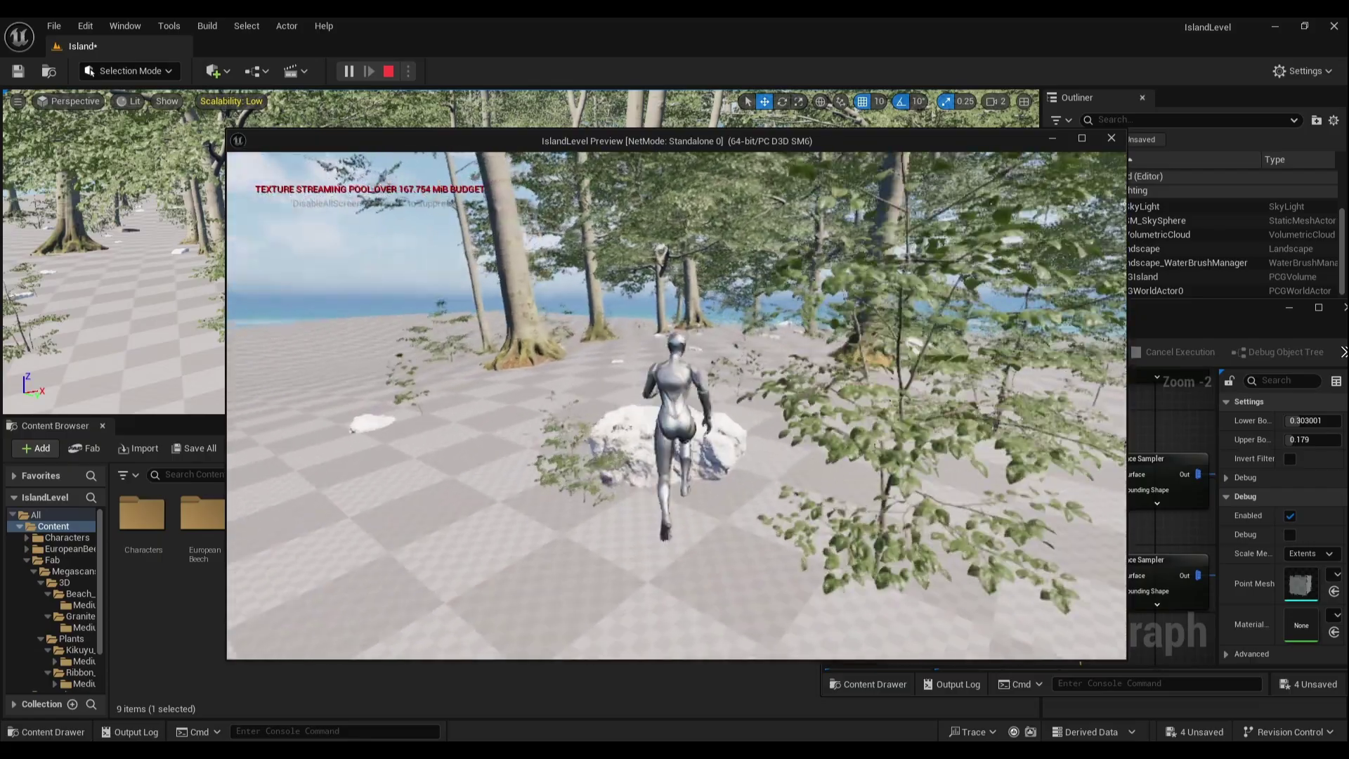
pyautogui.press('w')
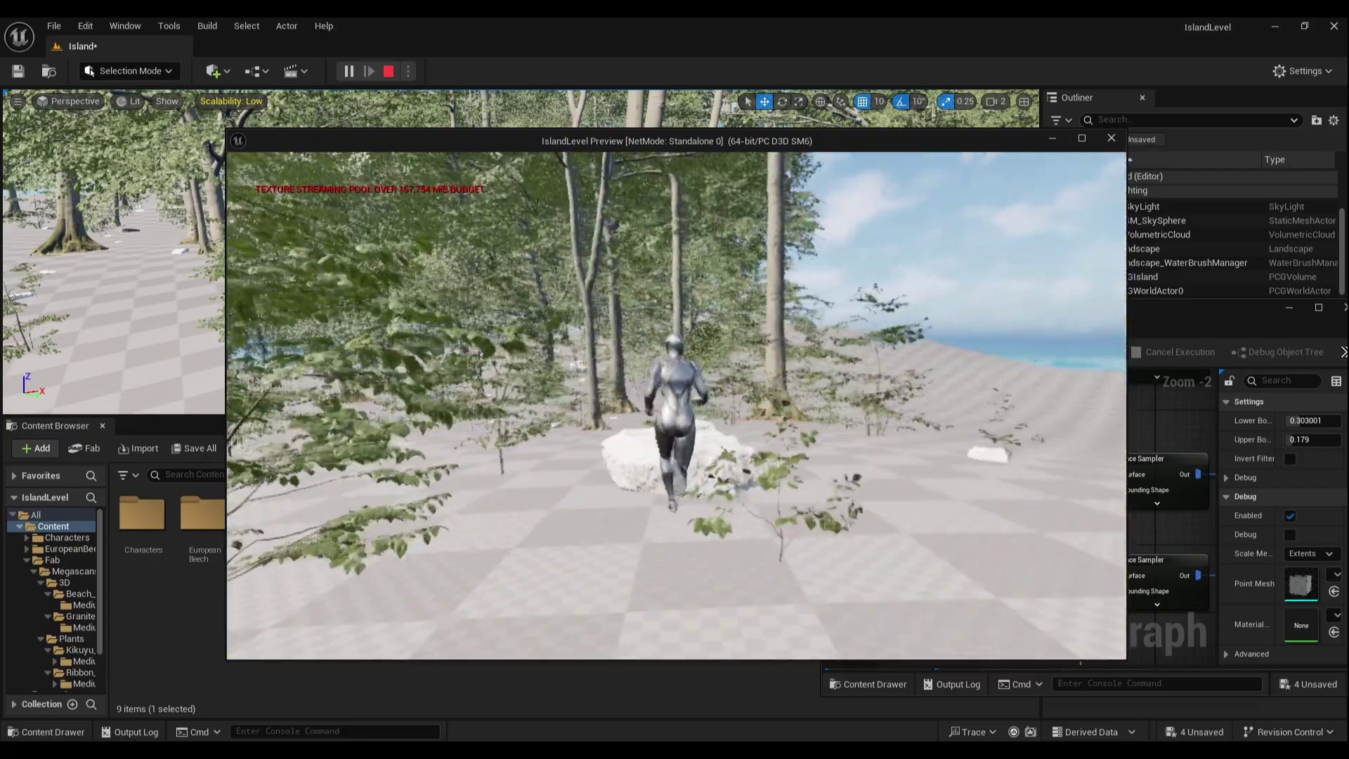
pyautogui.press('Escape')
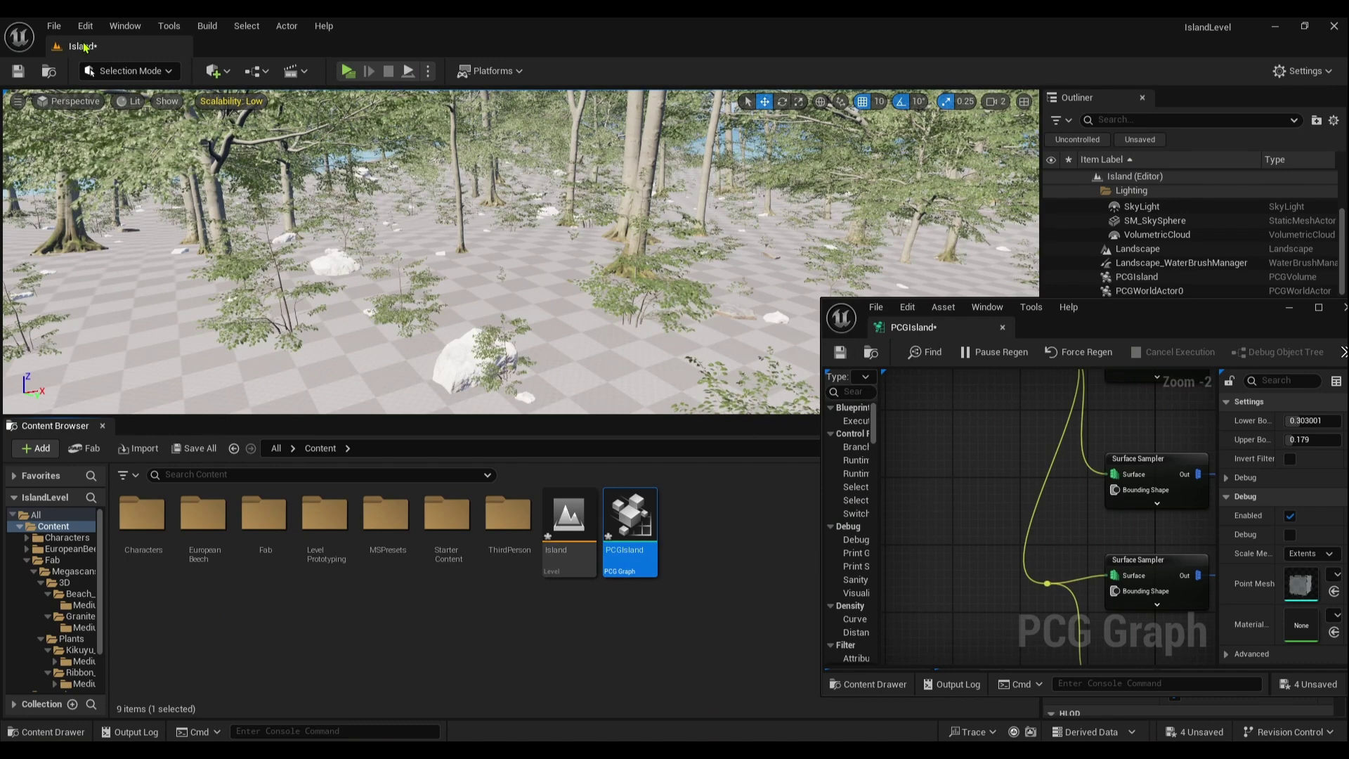
# - Save the level and all modified assets, and maximize the PCGIsland graph window
pyautogui.click(53, 25)
pyautogui.click(81, 205)
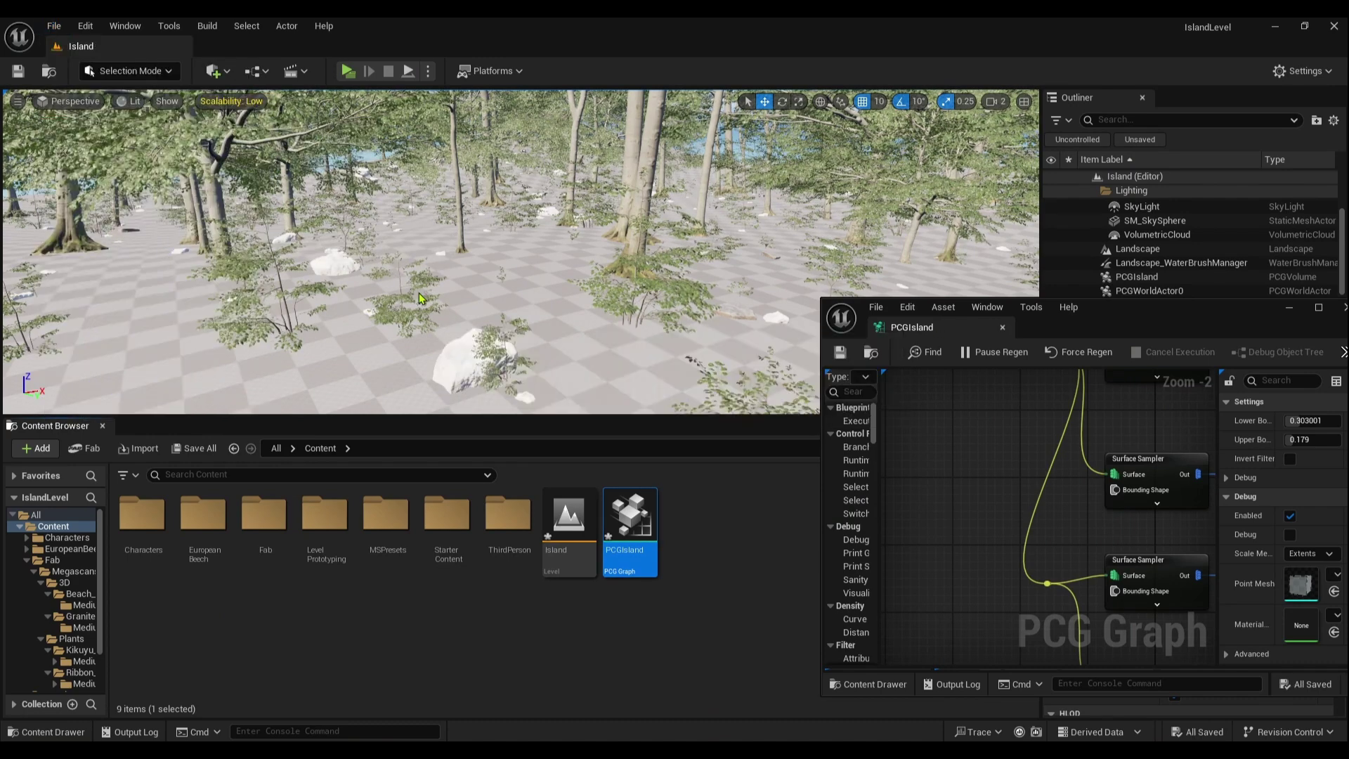
pyautogui.moveTo(1188, 317); pyautogui.dragTo(785, 235)
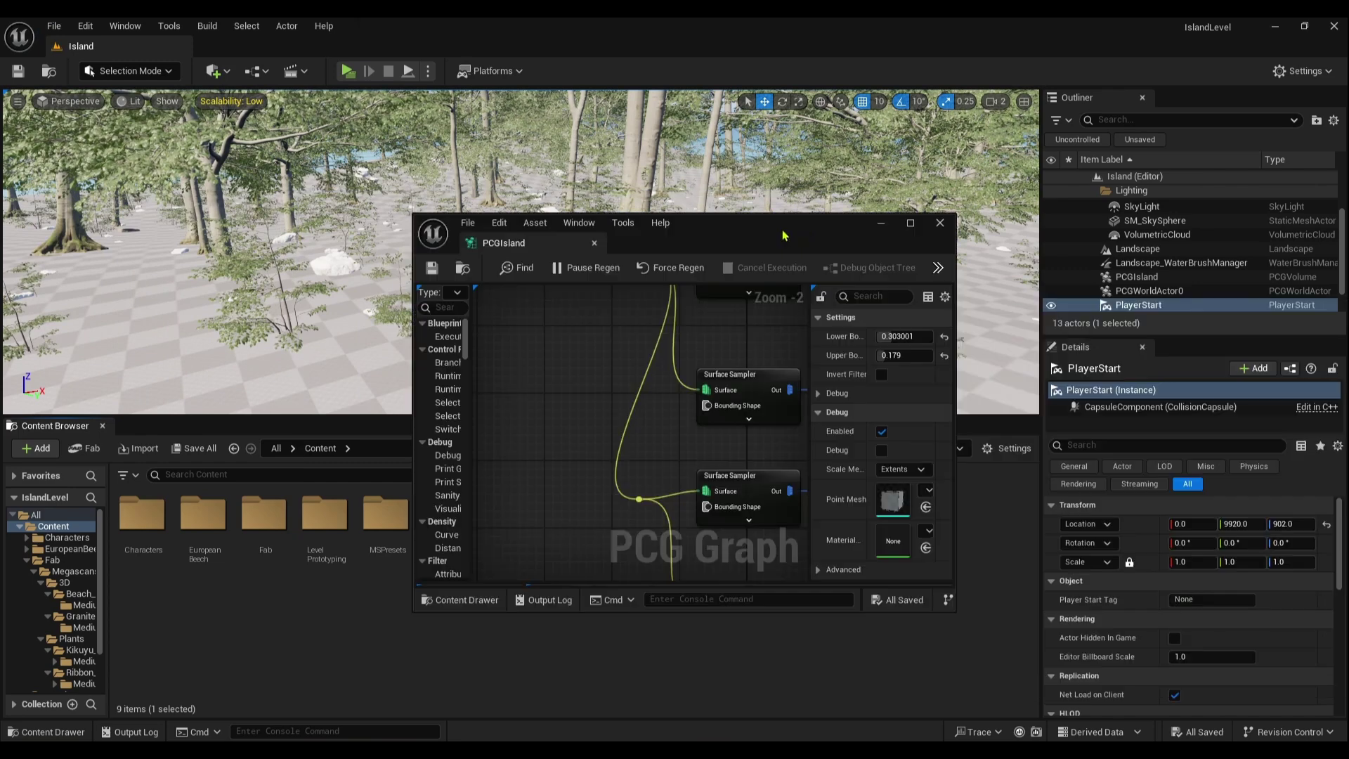
pyautogui.click(910, 223)
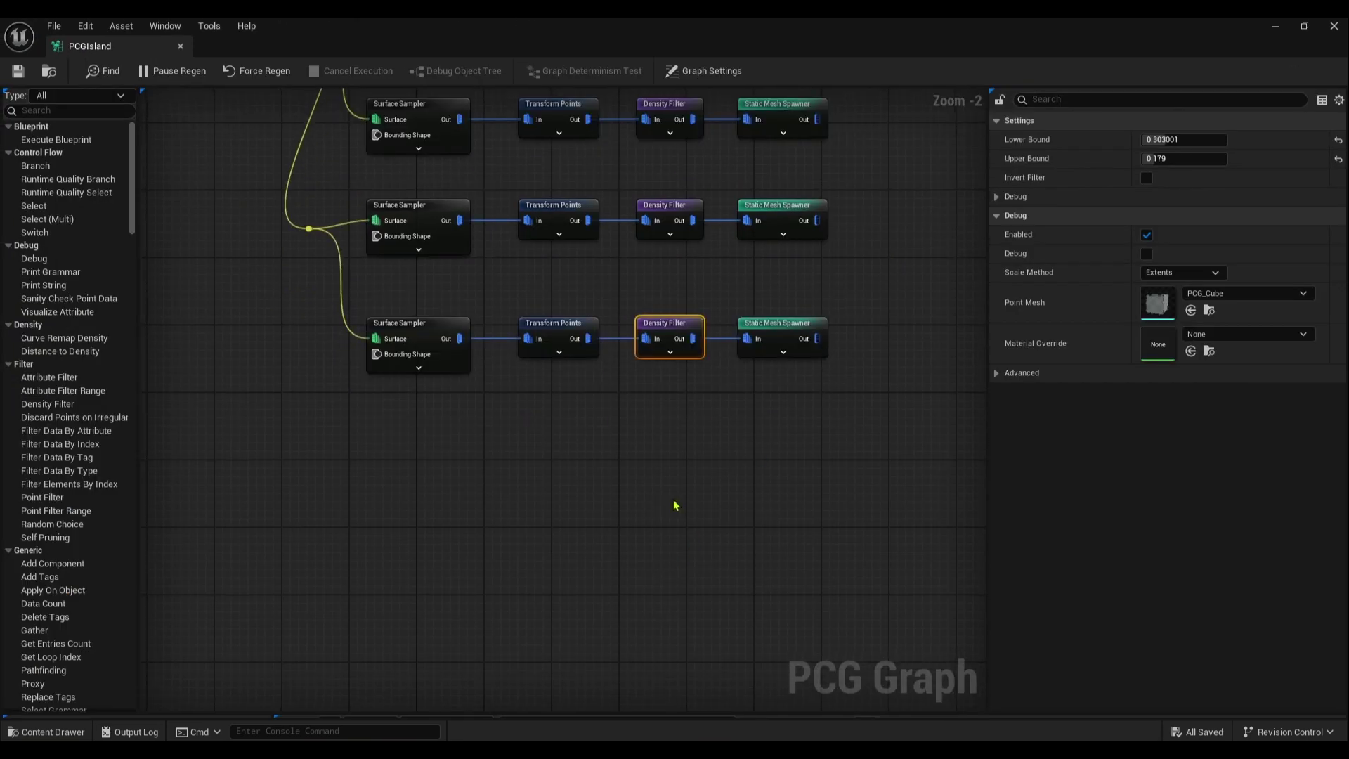
# - Duplicate the fourth-row Surface Sampler, Transform Points and Density Filter nodes and place the copies as a fifth row below
pyautogui.moveTo(679, 457); pyautogui.dragTo(385, 321)
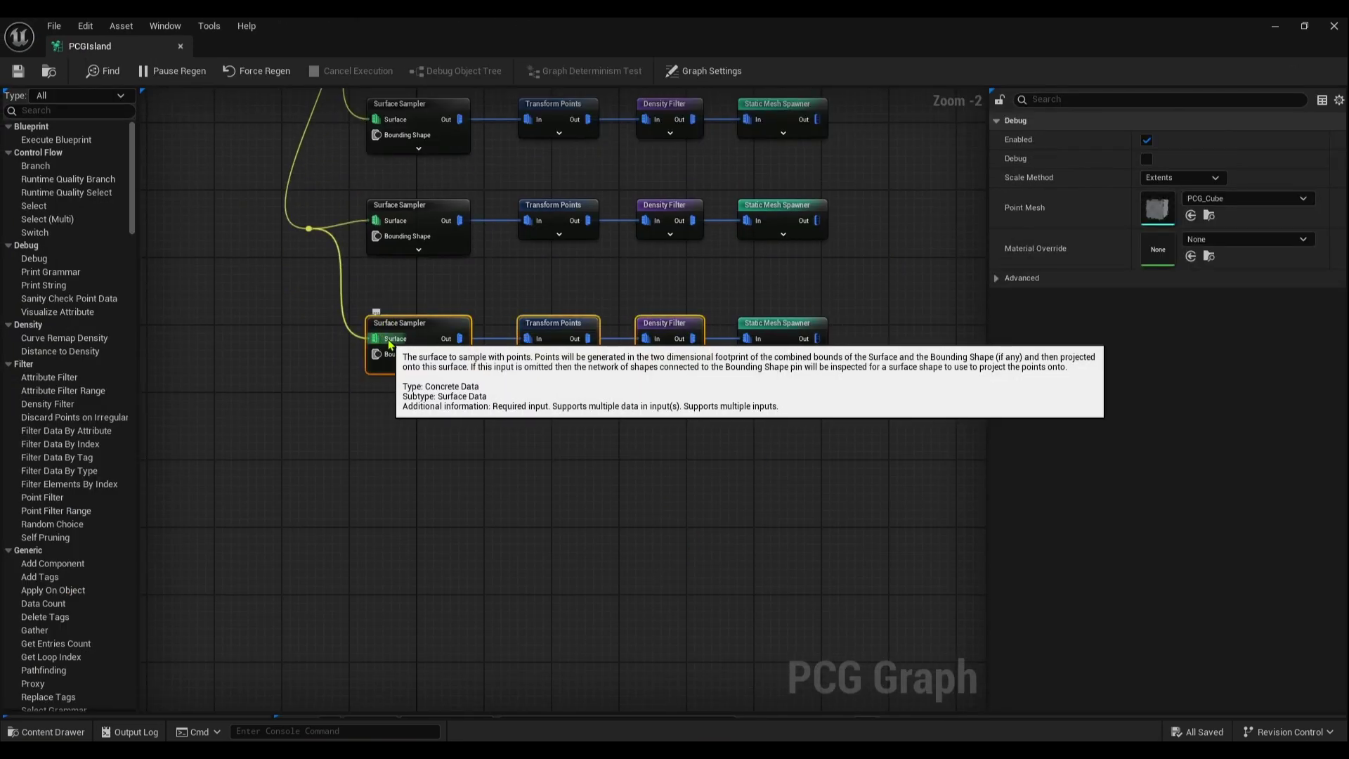
pyautogui.hotkey('ctrl', 'd')
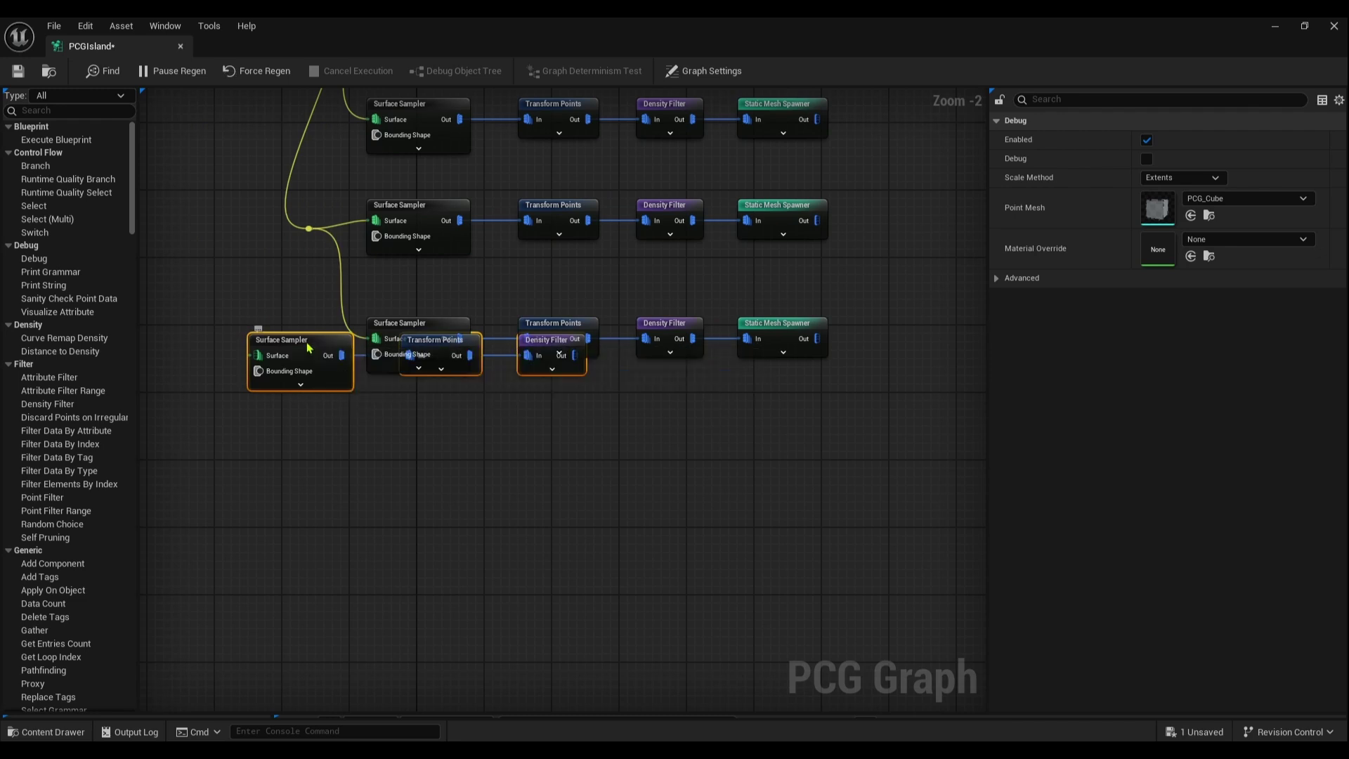
pyautogui.moveTo(307, 347); pyautogui.dragTo(421, 454)
# - Insert a reroute node on the fourth-row landscape wire, connect it to the fifth-row Surface Sampler's Surface input, and move it clear of the samplers
pyautogui.doubleClick(347, 329)
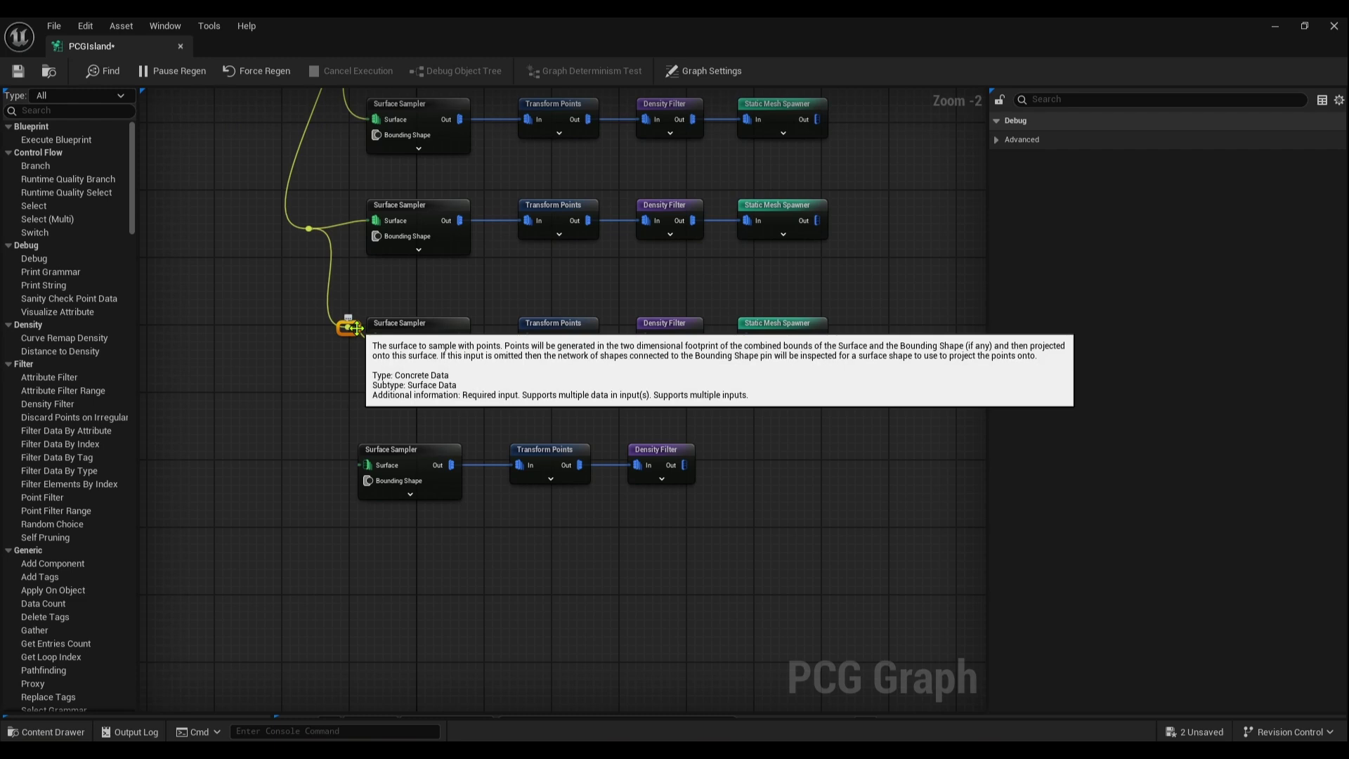
pyautogui.moveTo(348, 326); pyautogui.dragTo(366, 464)
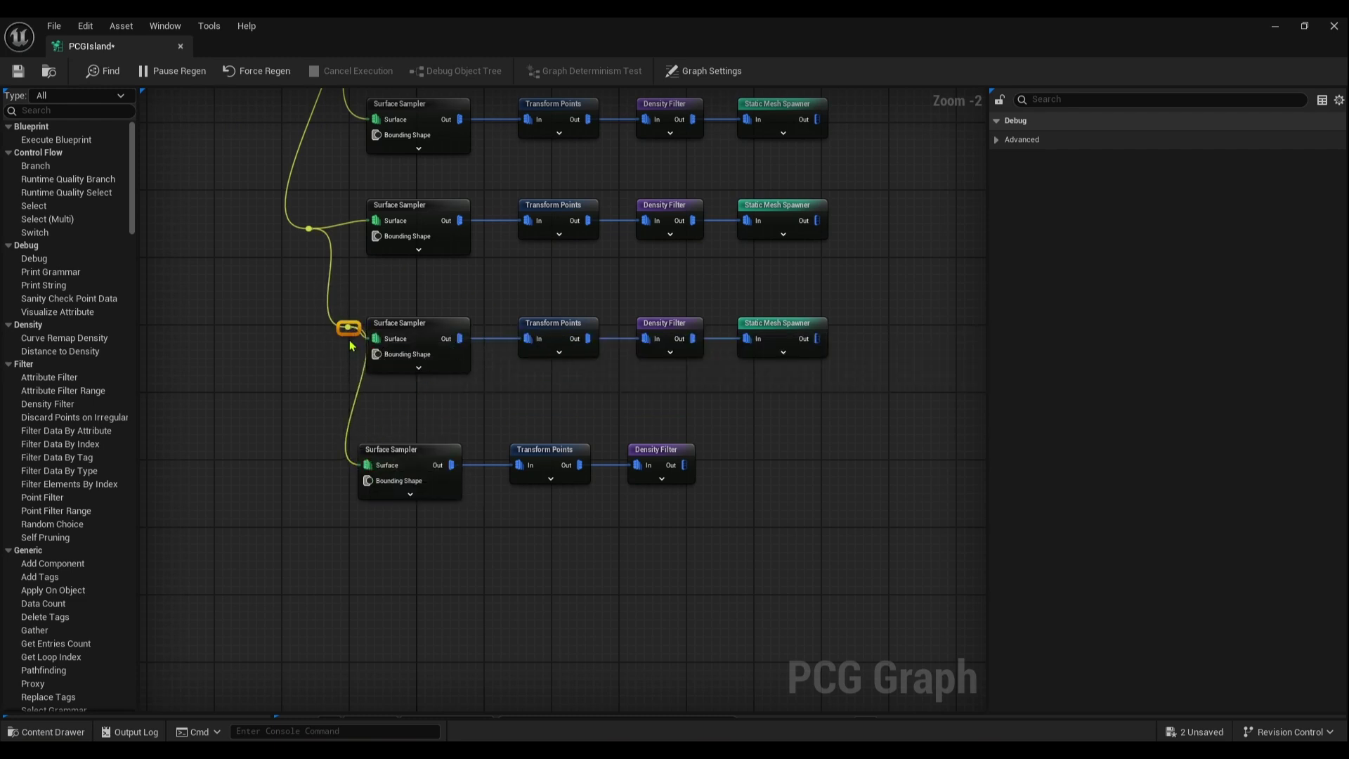
pyautogui.moveTo(349, 327); pyautogui.dragTo(300, 340)
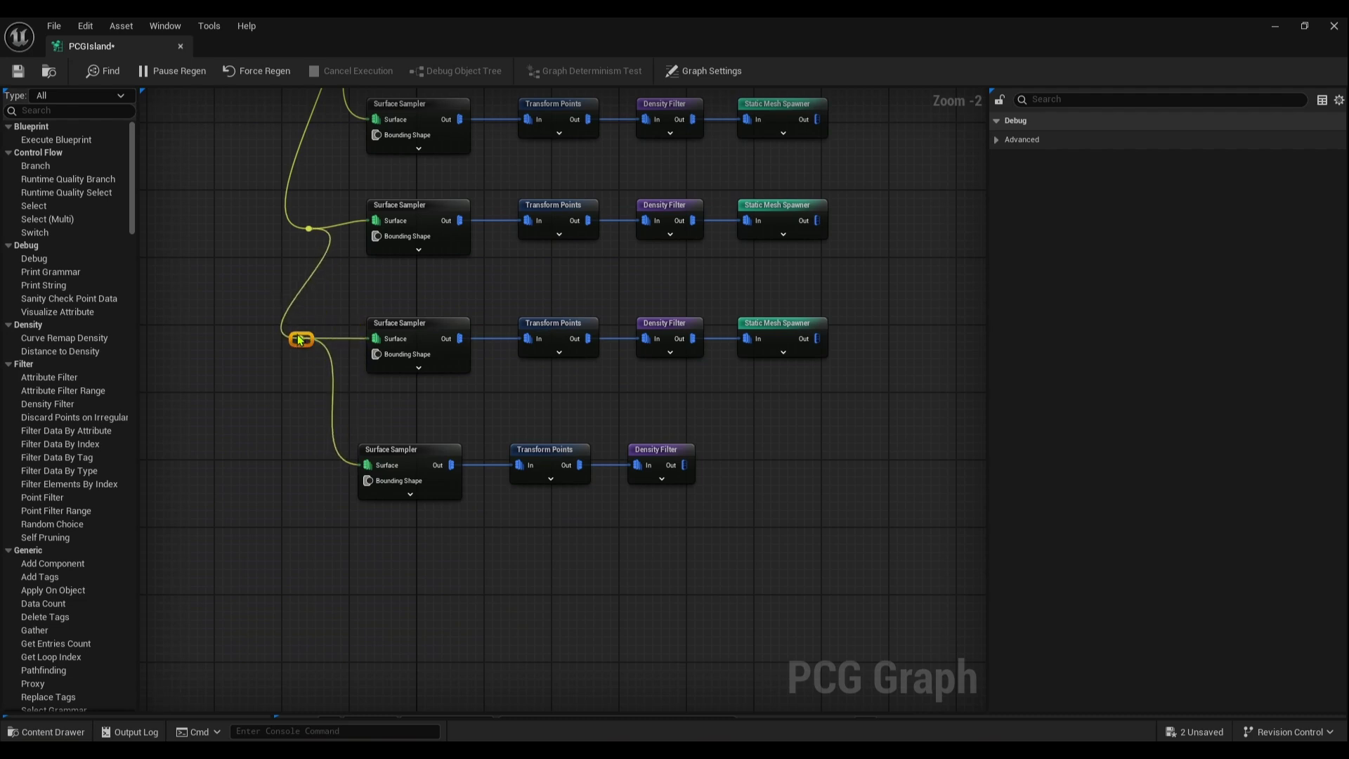
# - Set the fifth-row Surface Sampler's Seed to -404917057 and attach a Static Mesh Spawner to that row's Density Filter output
pyautogui.click(393, 453)
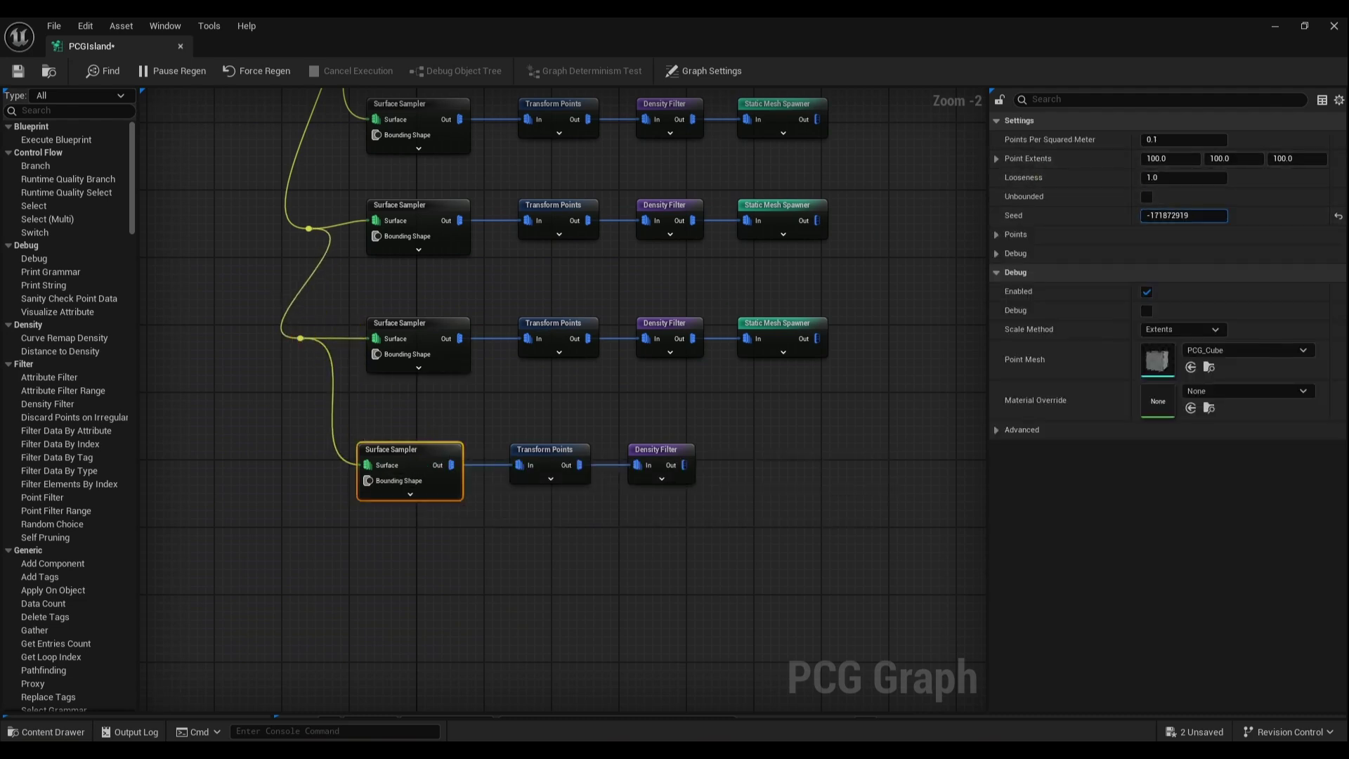
pyautogui.moveTo(1182, 216); pyautogui.dragTo(1125, 217)
pyautogui.moveTo(684, 466); pyautogui.dragTo(739, 466)
pyautogui.write('staic mesh')
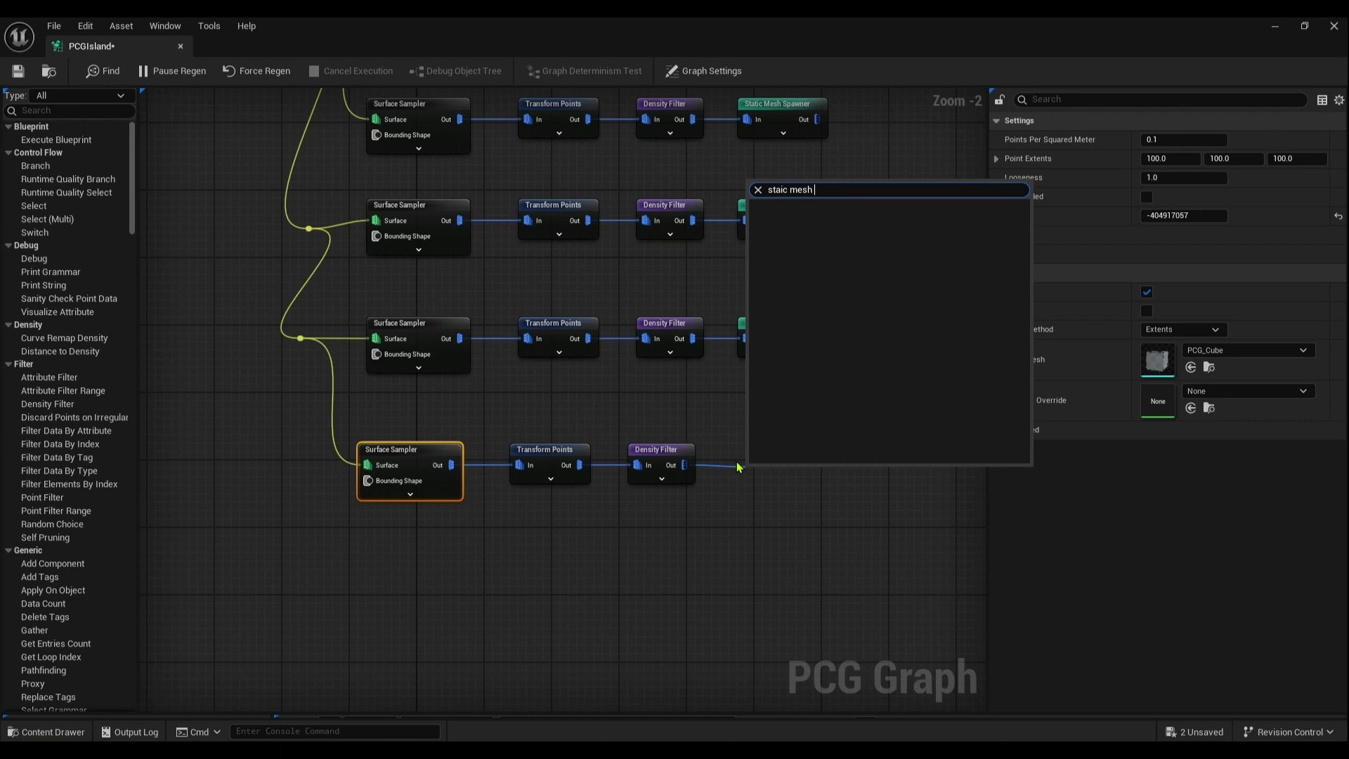
pyautogui.press('BackSpace')
pyautogui.press('BackSpace')
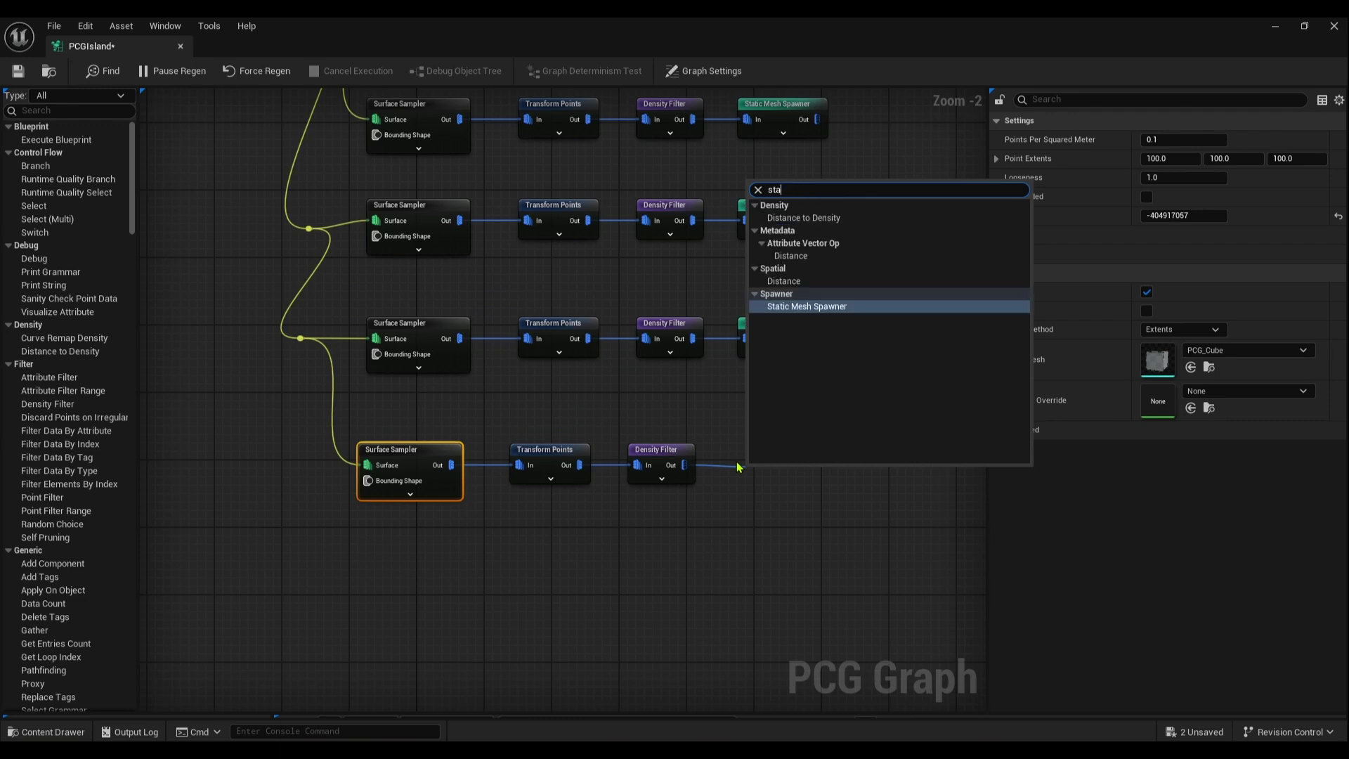
pyautogui.press('Return')
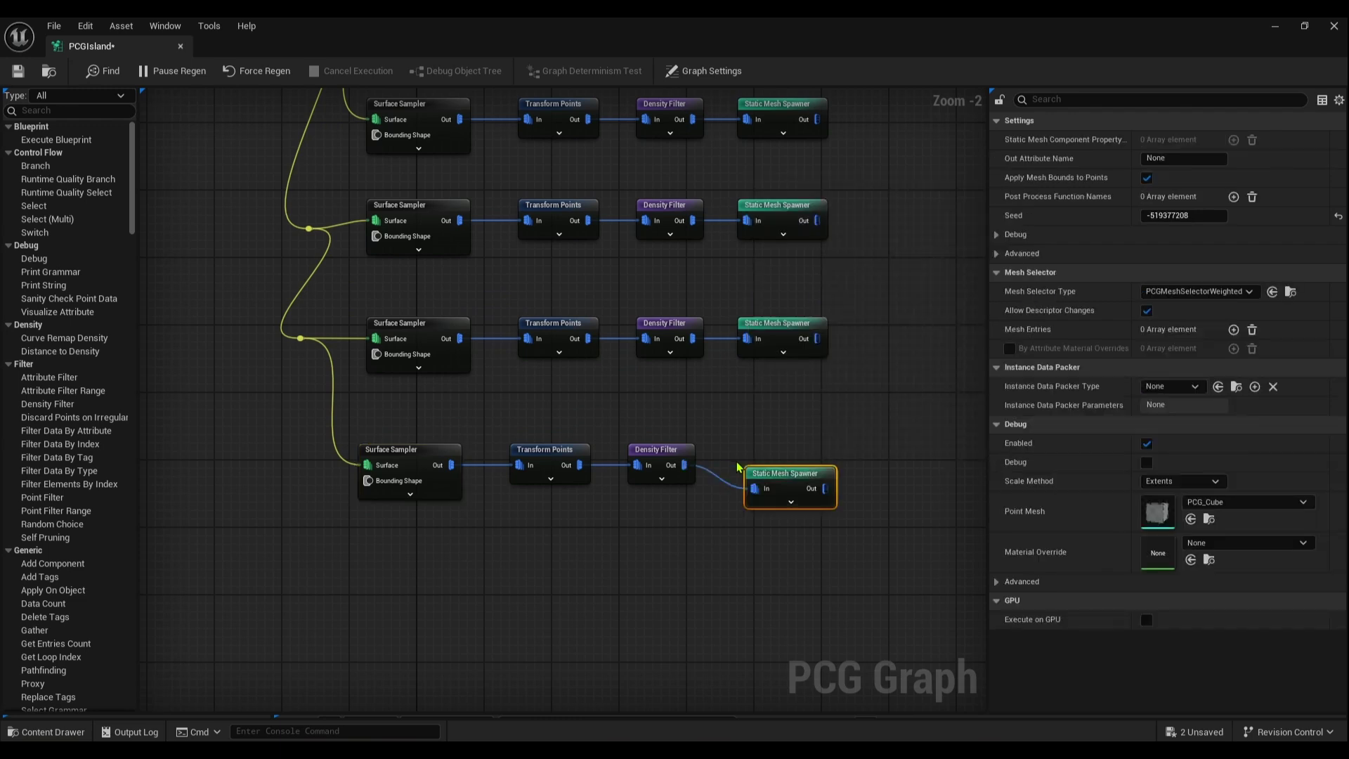
pyautogui.moveTo(779, 477); pyautogui.dragTo(771, 461)
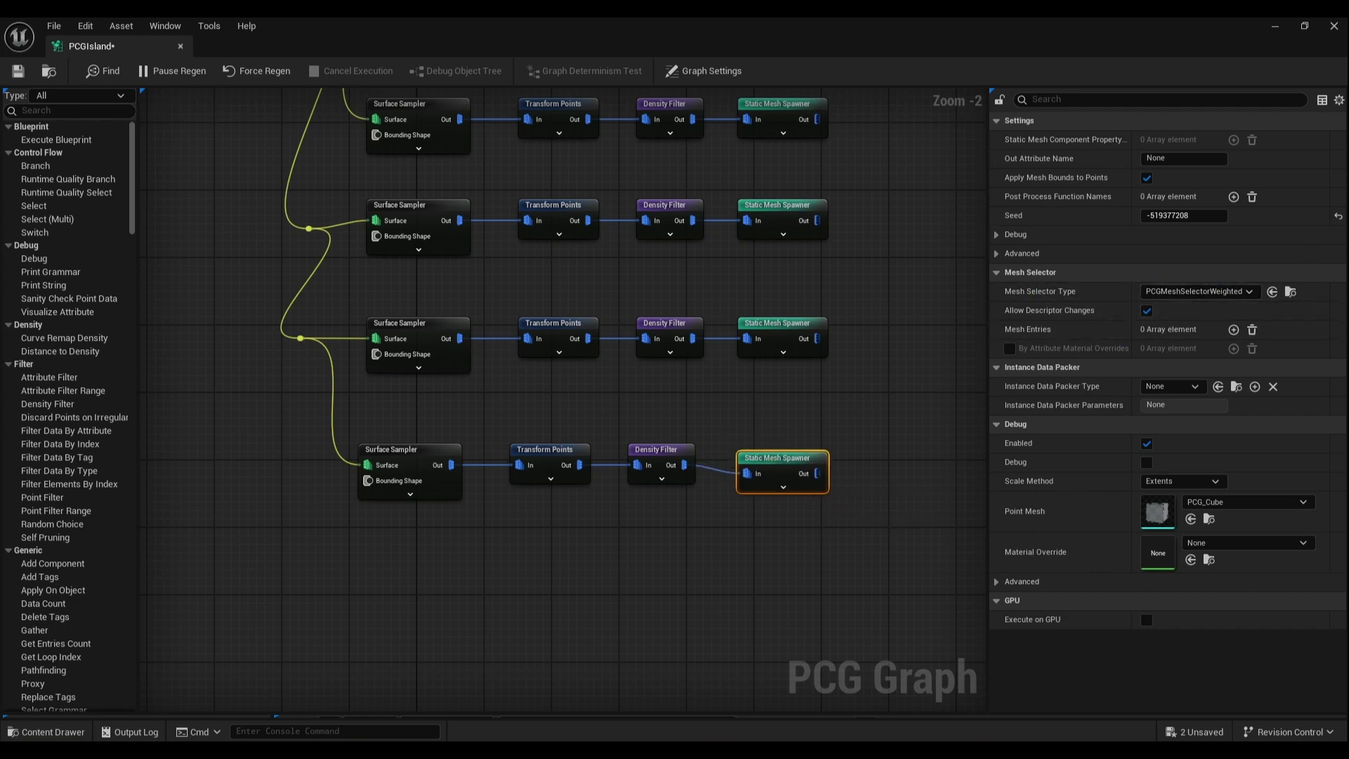
# - Add three mesh entries to the fifth-row Static Mesh Spawner
pyautogui.click(1234, 330)
pyautogui.click(1234, 330)
pyautogui.click(1234, 330)
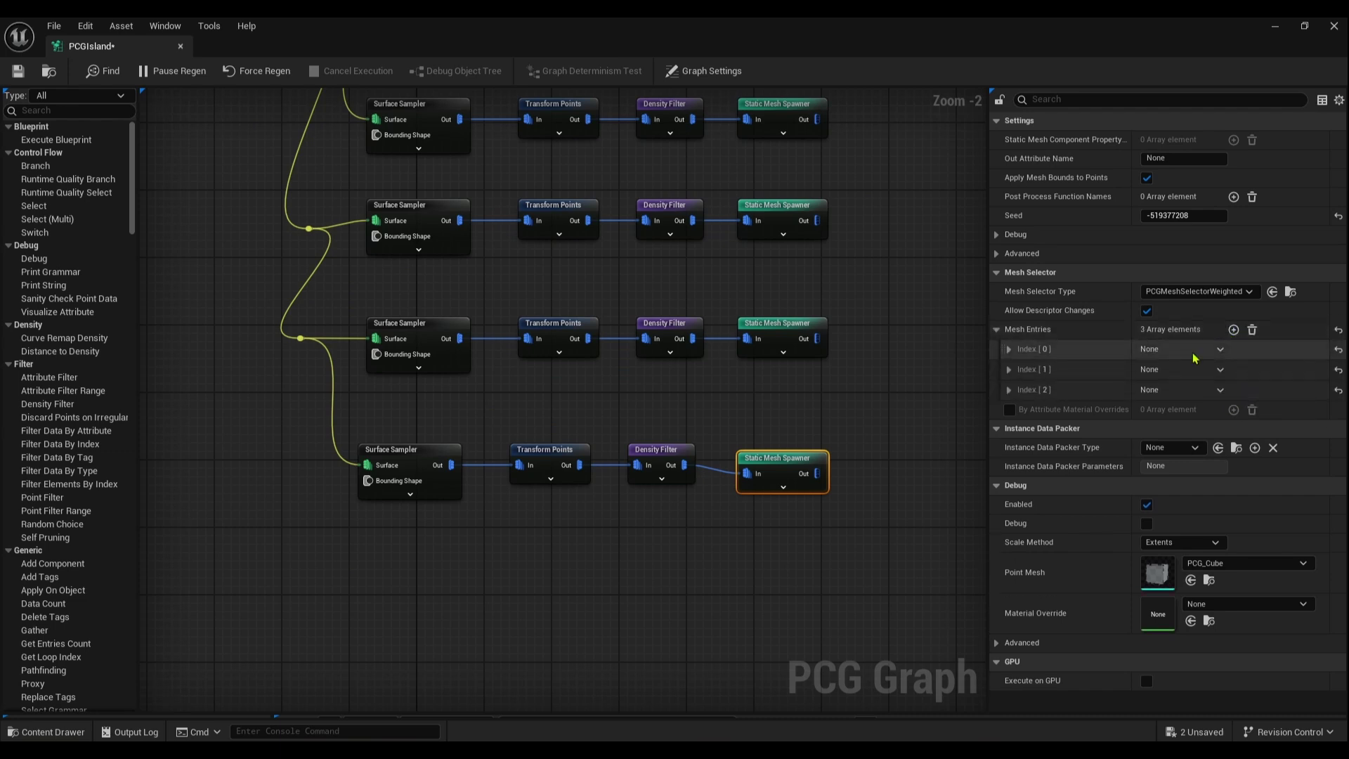
# - Assign SM_wiljearqx_VarB from the Kikuyu Grass Medium folder as the static mesh of the spawner's Index 0 entry
pyautogui.click(1010, 349)
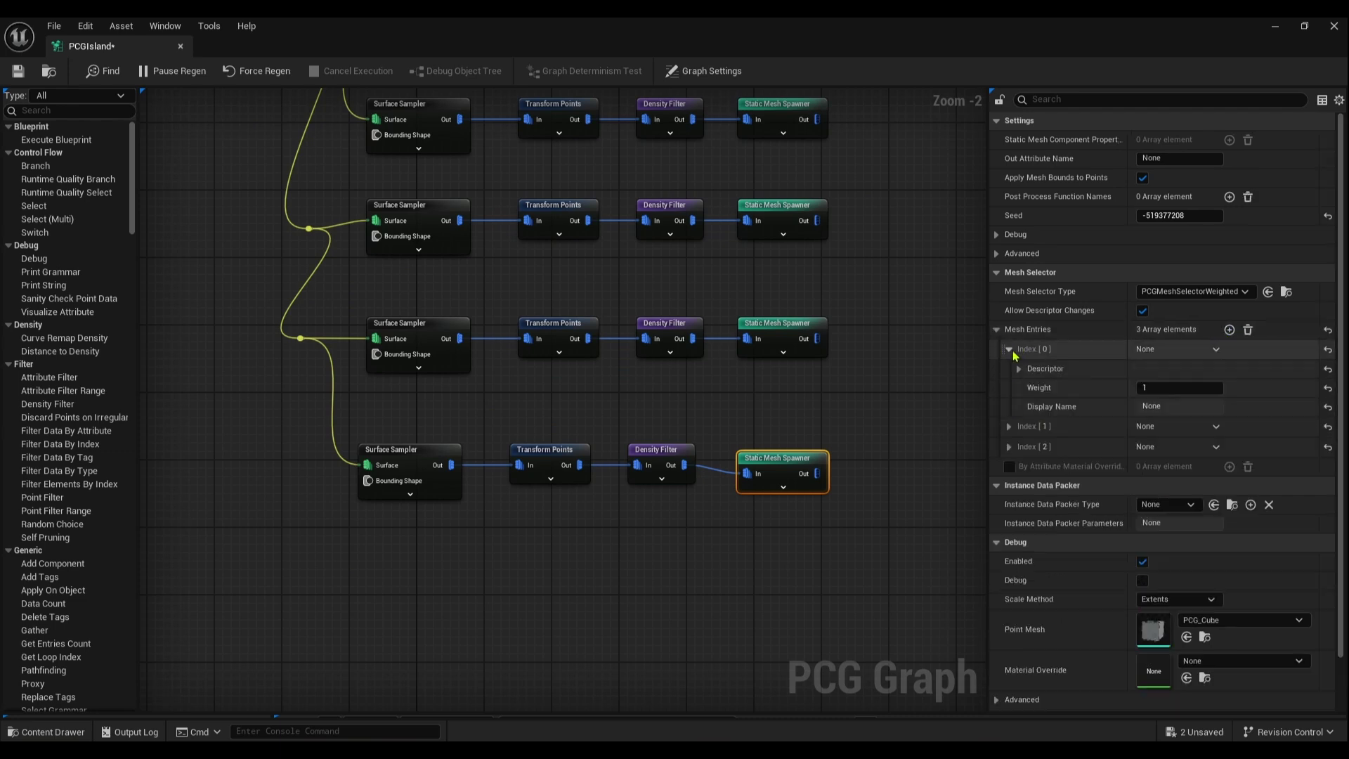
pyautogui.click(1019, 369)
pyautogui.scroll(-3, 1106, 446)
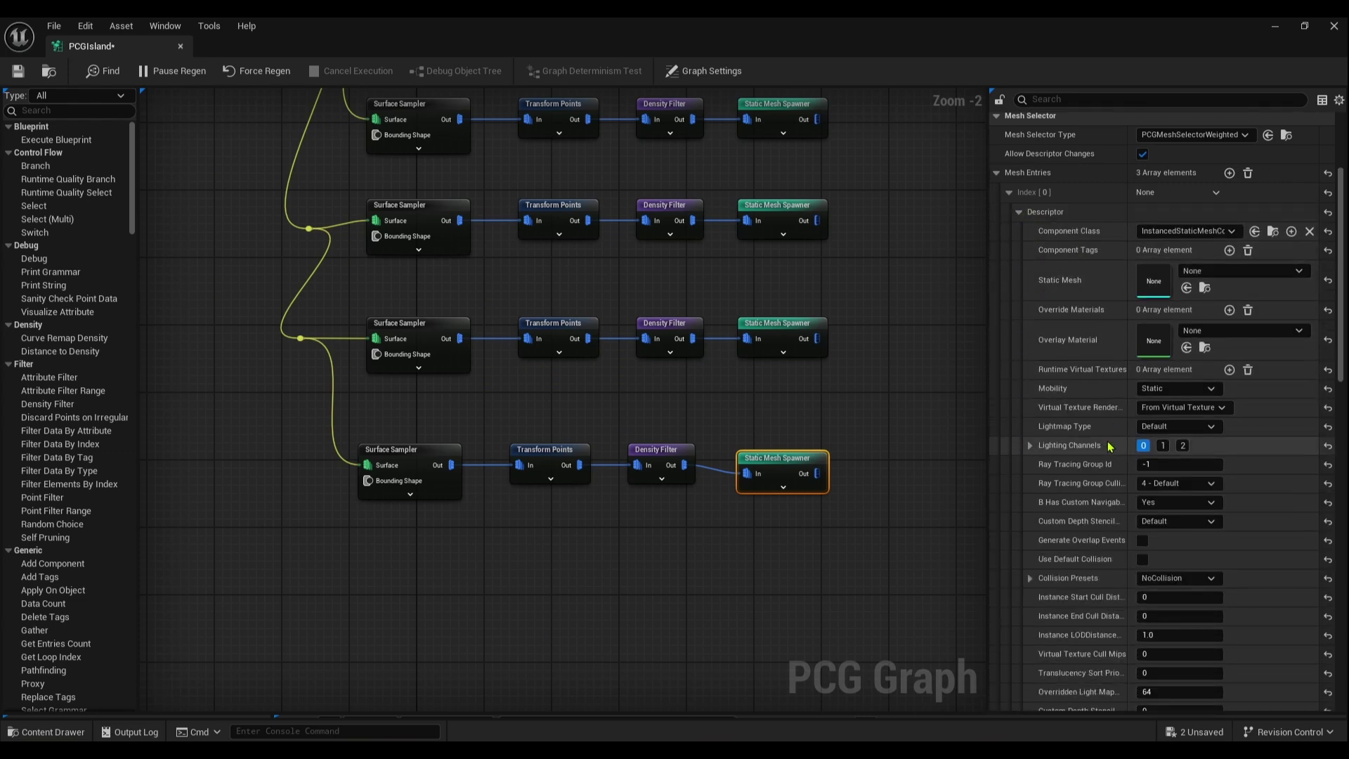
pyautogui.hotkey('ctrl', 'space')
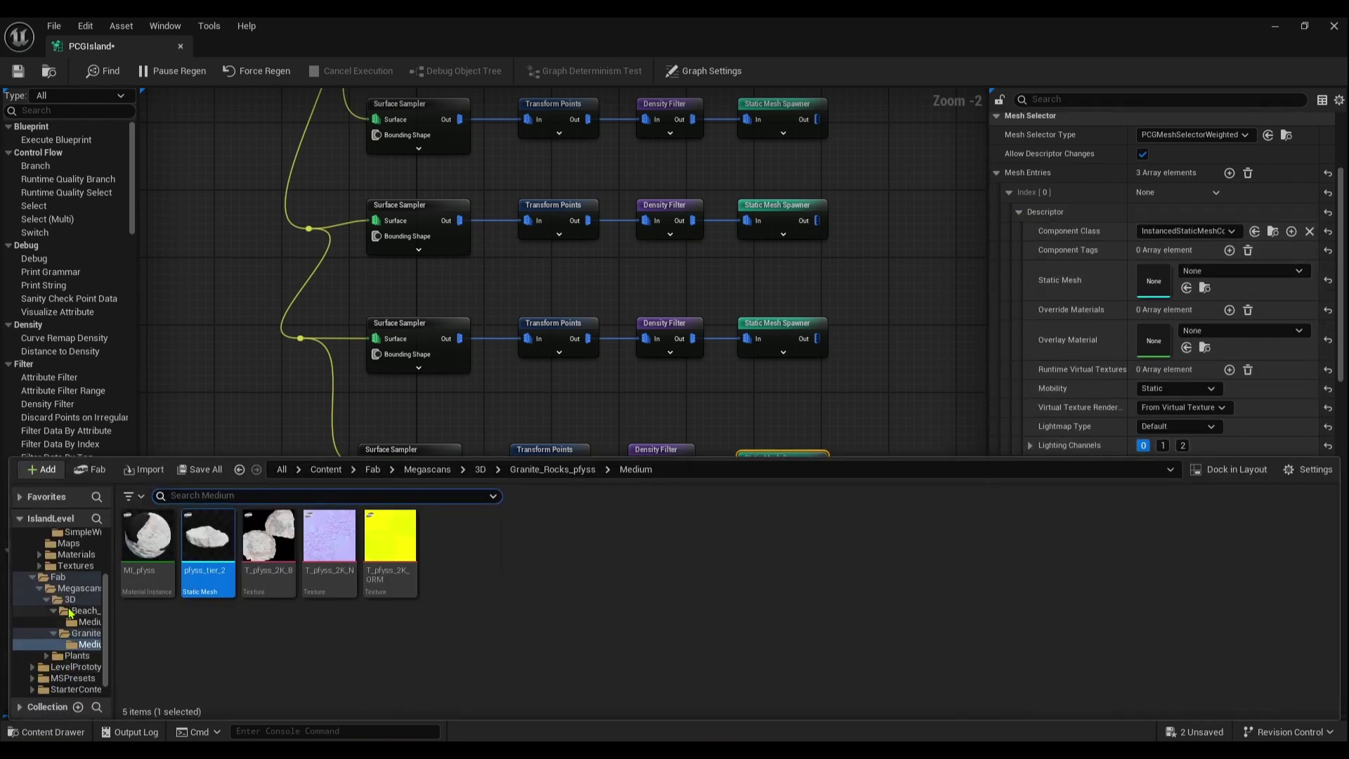
pyautogui.click(70, 599)
pyautogui.click(76, 591)
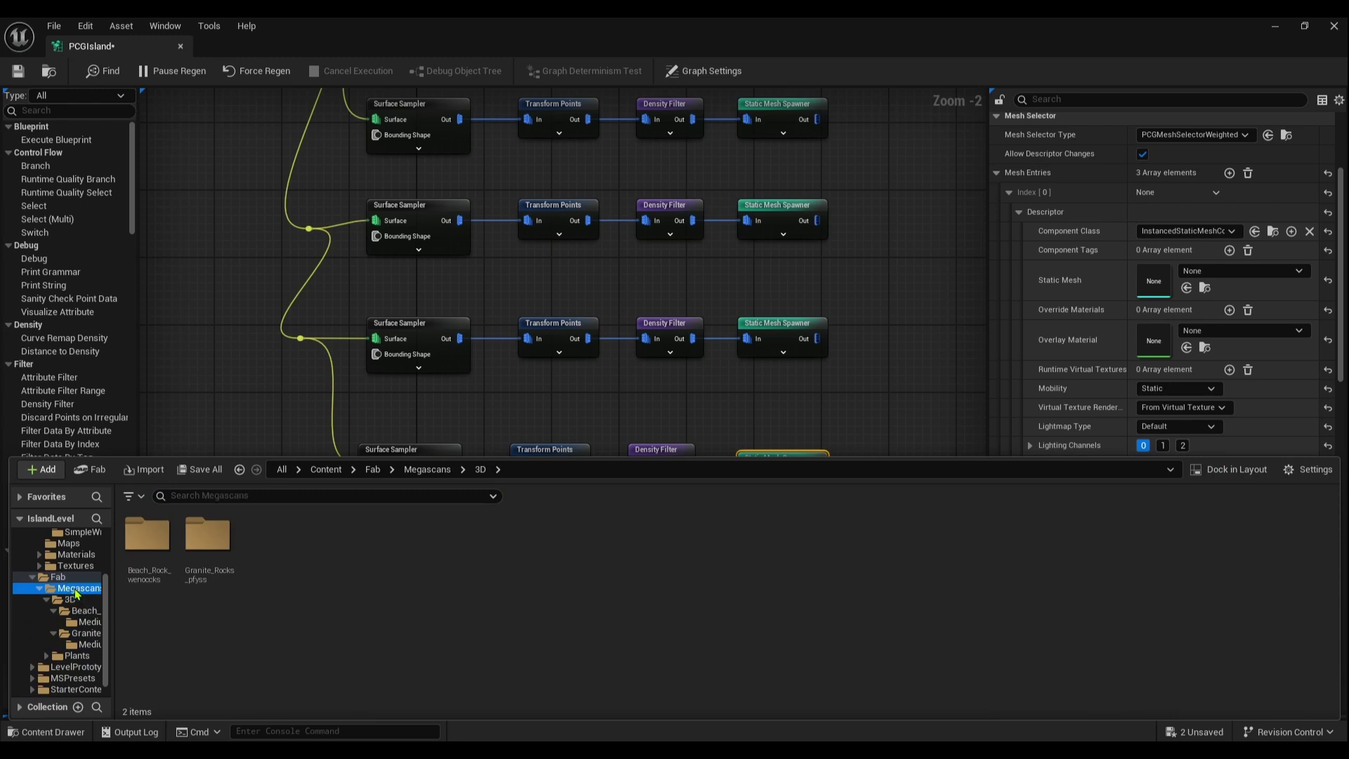
pyautogui.click(70, 656)
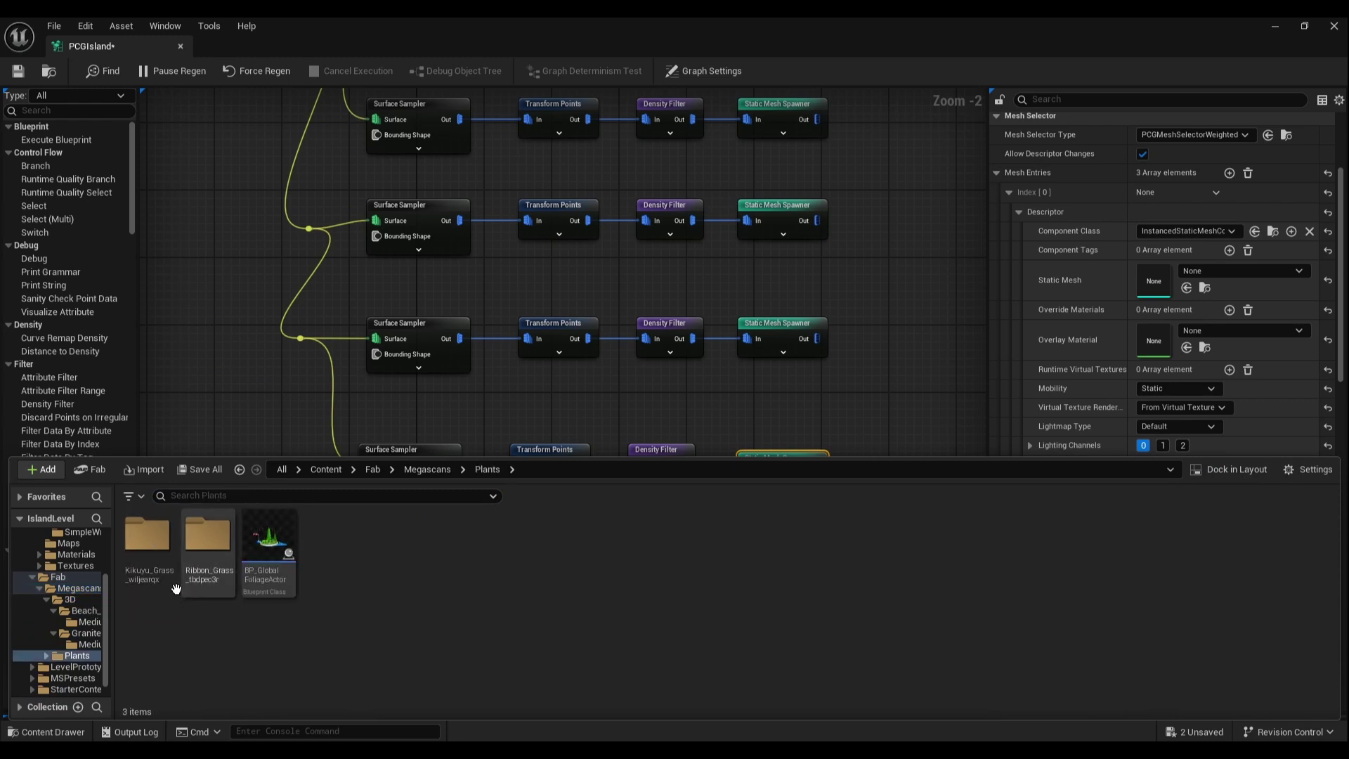
pyautogui.doubleClick(147, 541)
pyautogui.doubleClick(147, 541)
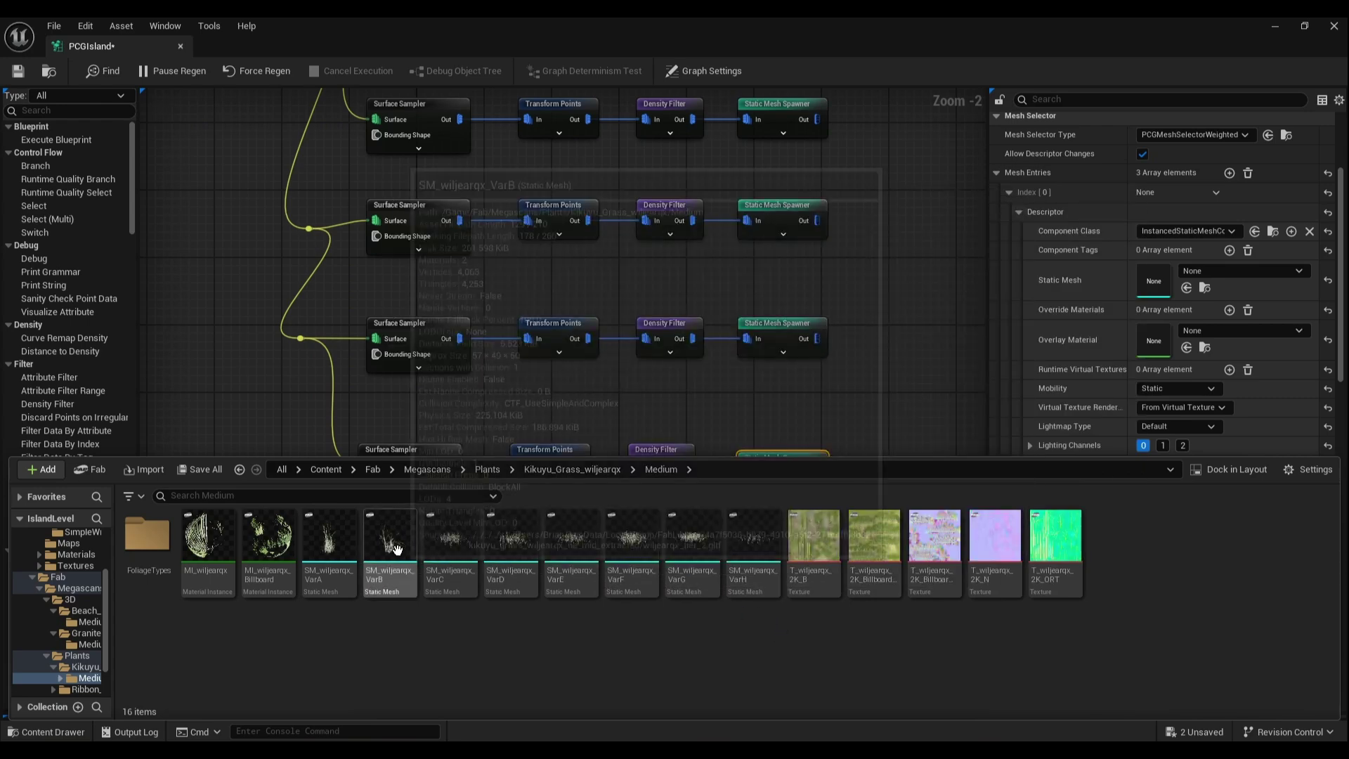
pyautogui.moveTo(397, 549); pyautogui.dragTo(1175, 281)
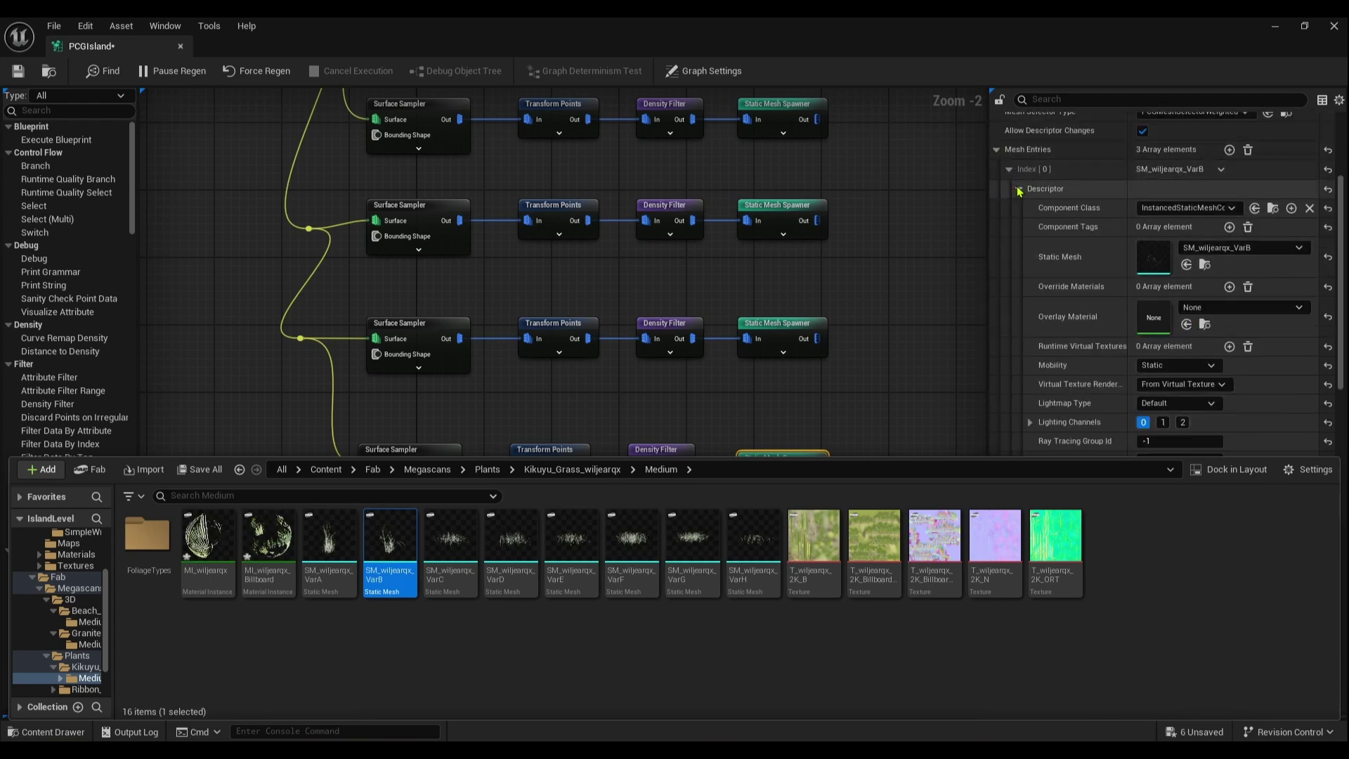
pyautogui.click(1010, 171)
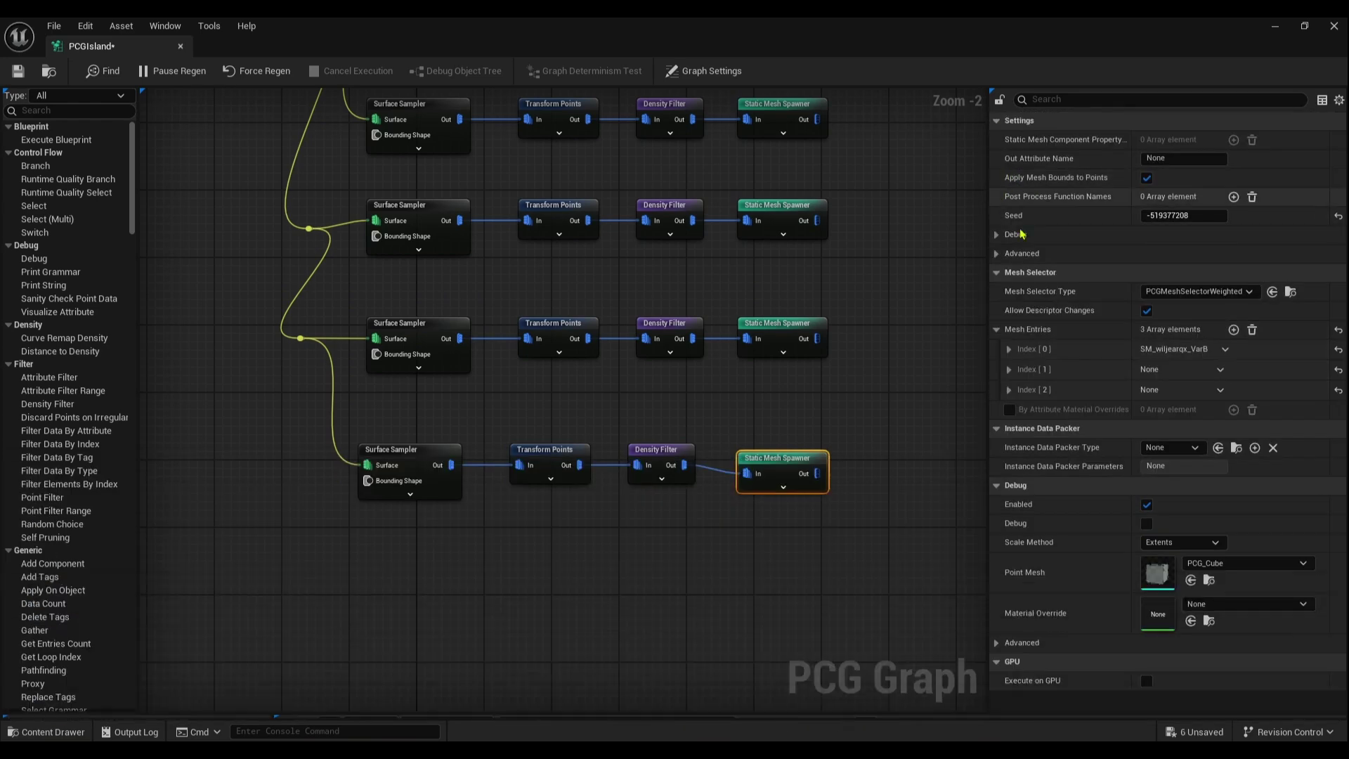
# - Assign SM_wiljearqx_VarC as the static mesh of the fifth-row spawner's Index 1 entry
pyautogui.click(1009, 369)
pyautogui.scroll(-1, 1012, 383)
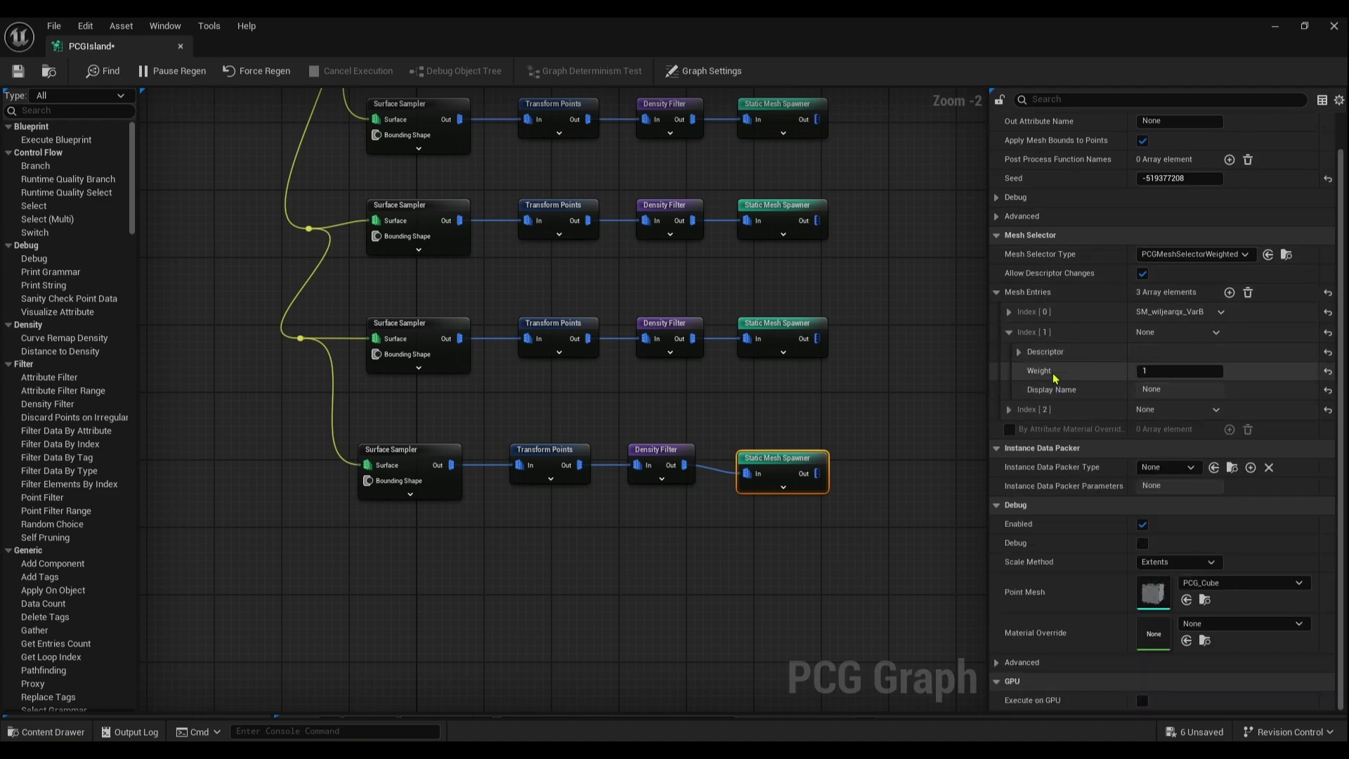
pyautogui.click(1020, 358)
pyautogui.scroll(-2, 1101, 440)
pyautogui.scroll(-2, 1101, 440)
pyautogui.hotkey('ctrl', 'space')
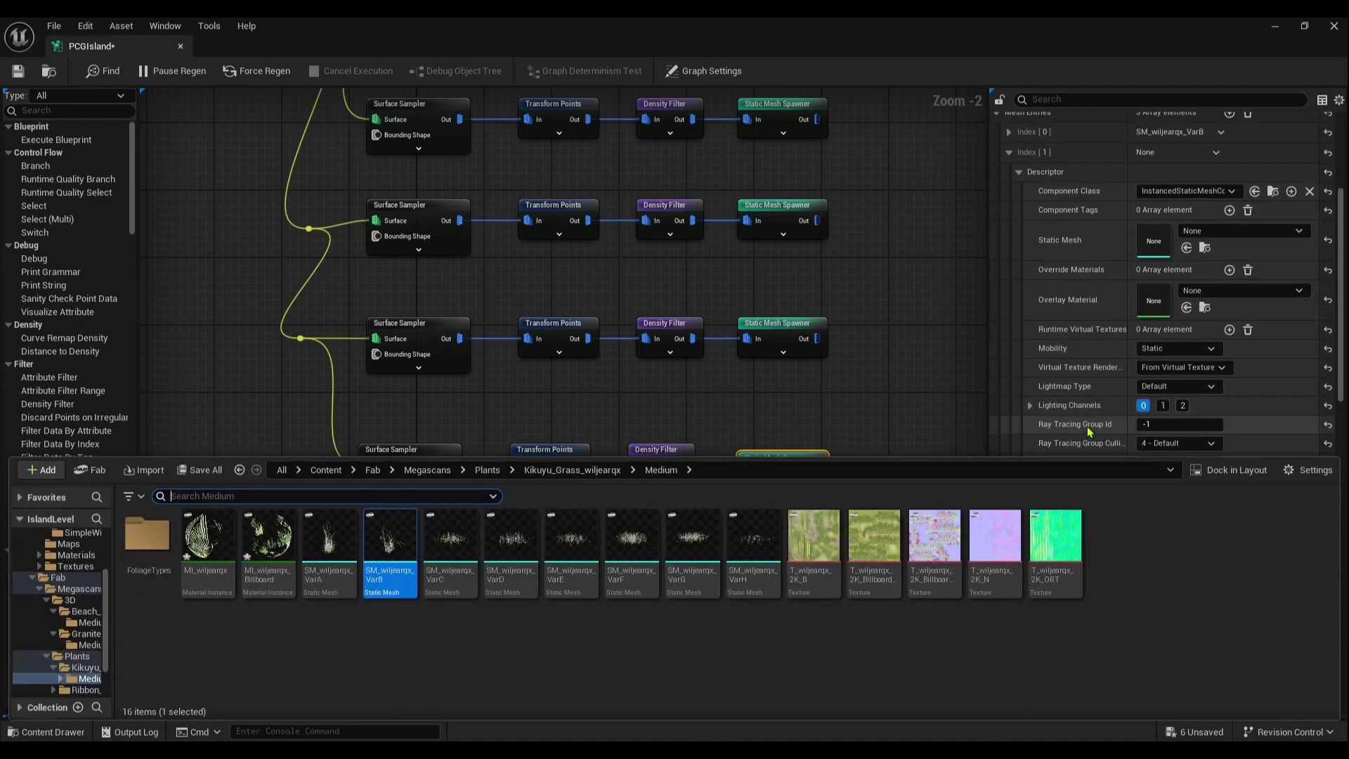
pyautogui.moveTo(468, 555); pyautogui.dragTo(1195, 239)
pyautogui.click(1010, 152)
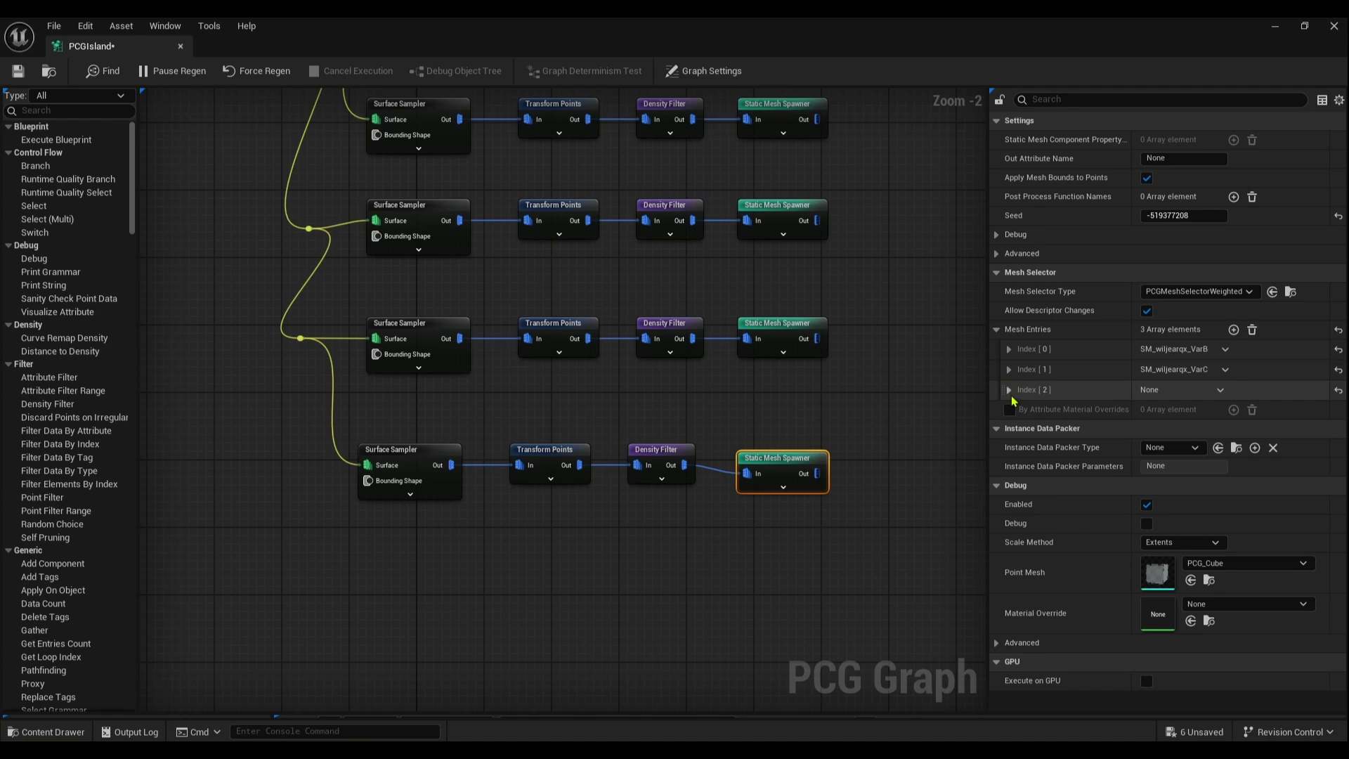
# - Assign SM_wiljearqx_VarF as the static mesh of the fifth-row spawner's Index 2 entry
pyautogui.click(1009, 389)
pyautogui.scroll(-1, 1016, 397)
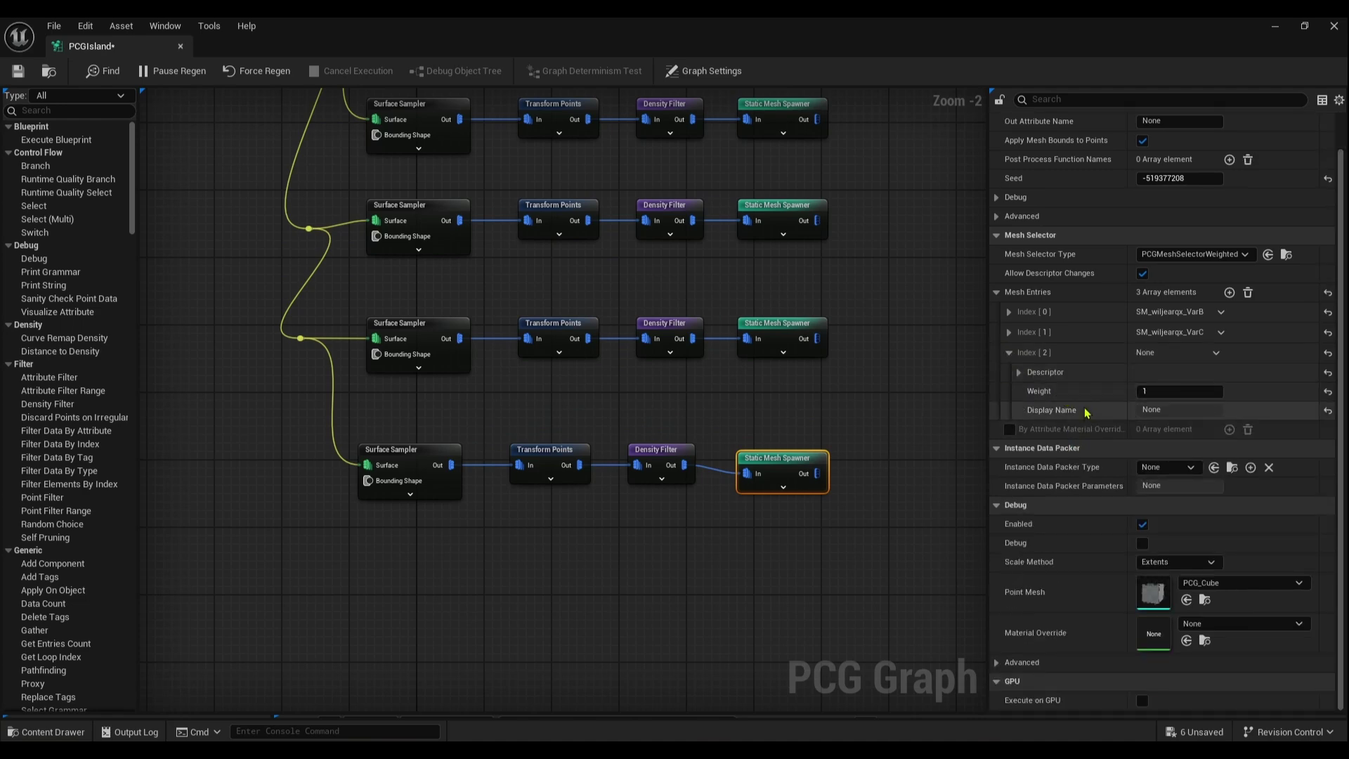
pyautogui.click(1019, 372)
pyautogui.hotkey('ctrl', 'space')
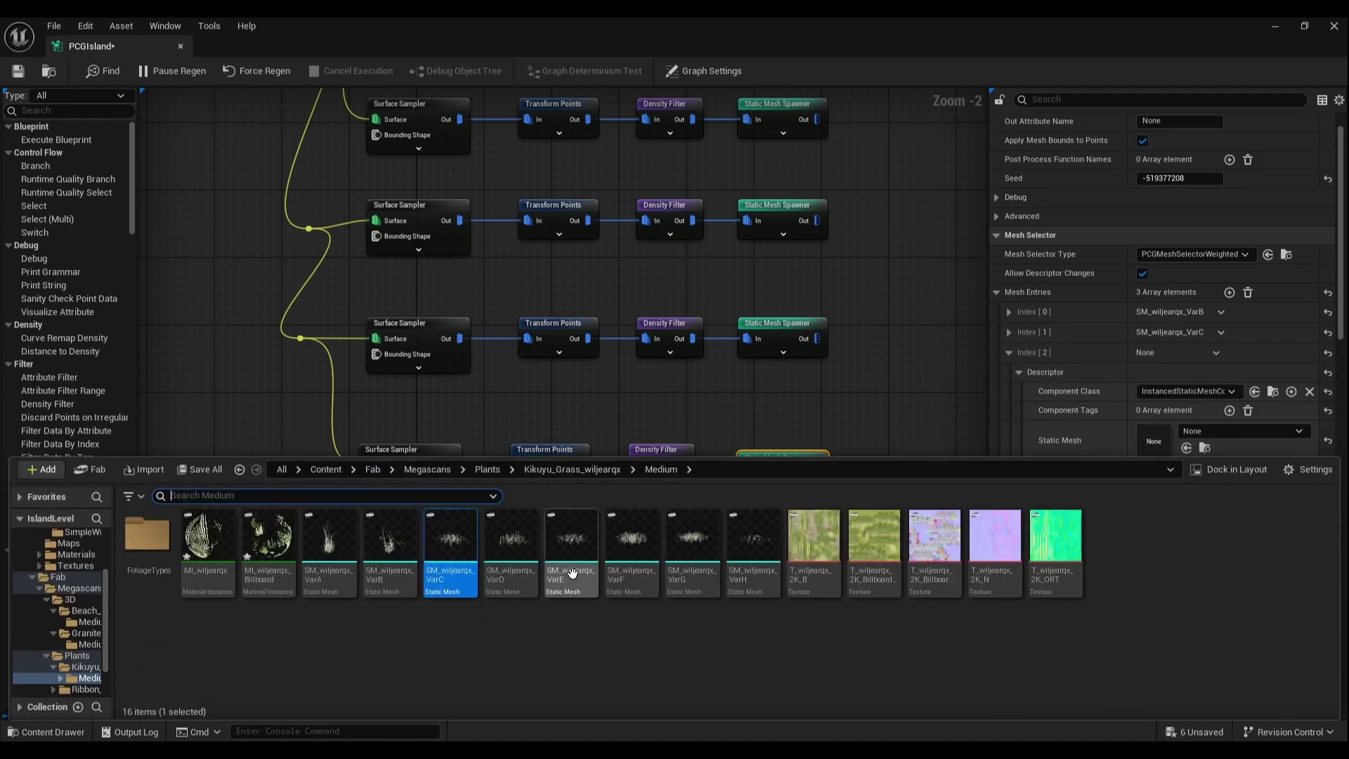
pyautogui.click(636, 543)
pyautogui.moveTo(636, 544); pyautogui.dragTo(1195, 441)
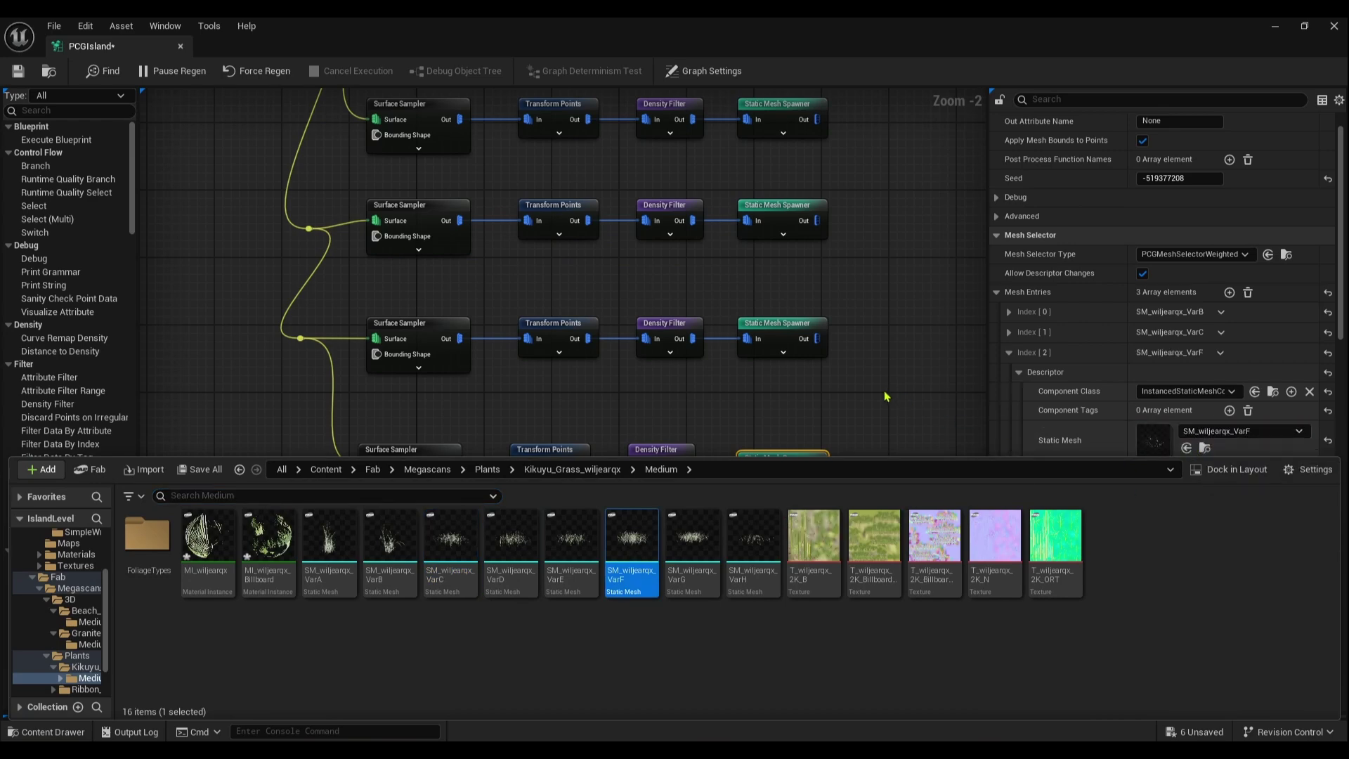
# - Save the PCGIsland graph and shrink its window so that the level viewport is visible beside it
pyautogui.moveTo(884, 393); pyautogui.dragTo(839, 274, button='right')
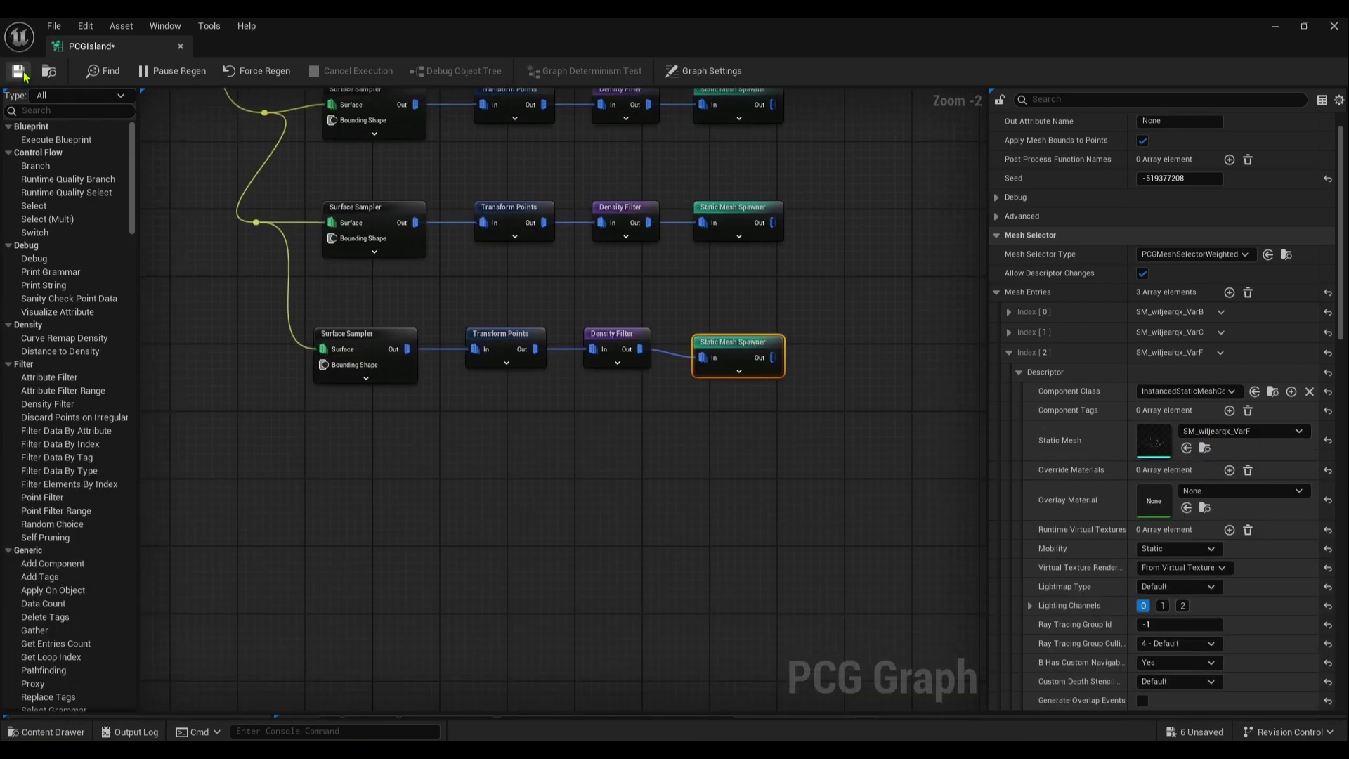
pyautogui.click(1315, 25)
pyautogui.moveTo(692, 236); pyautogui.dragTo(1052, 355)
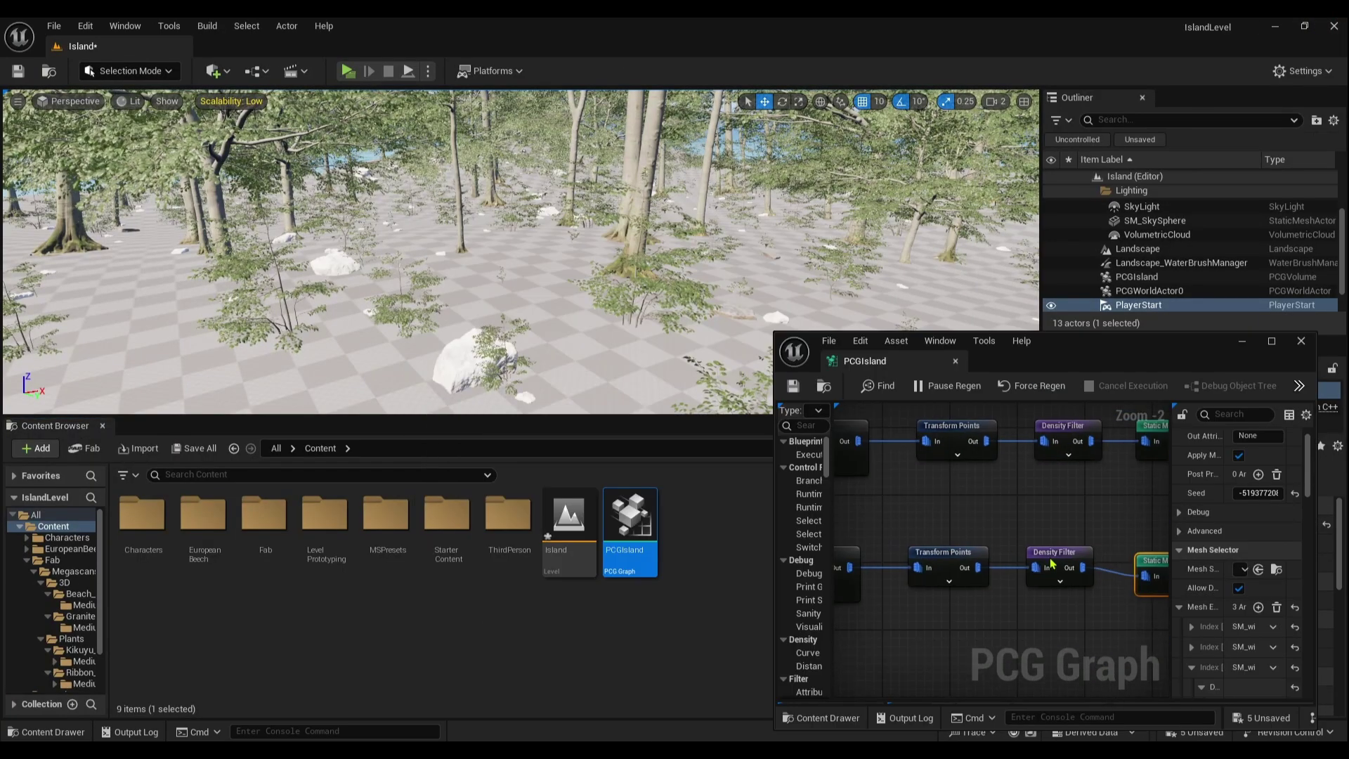
# - Set the fifth-row Density Filter's Lower Bound and Upper Bound to 1.0, check the ground in the level, and save the graph
pyautogui.click(1052, 564)
pyautogui.click(1264, 454)
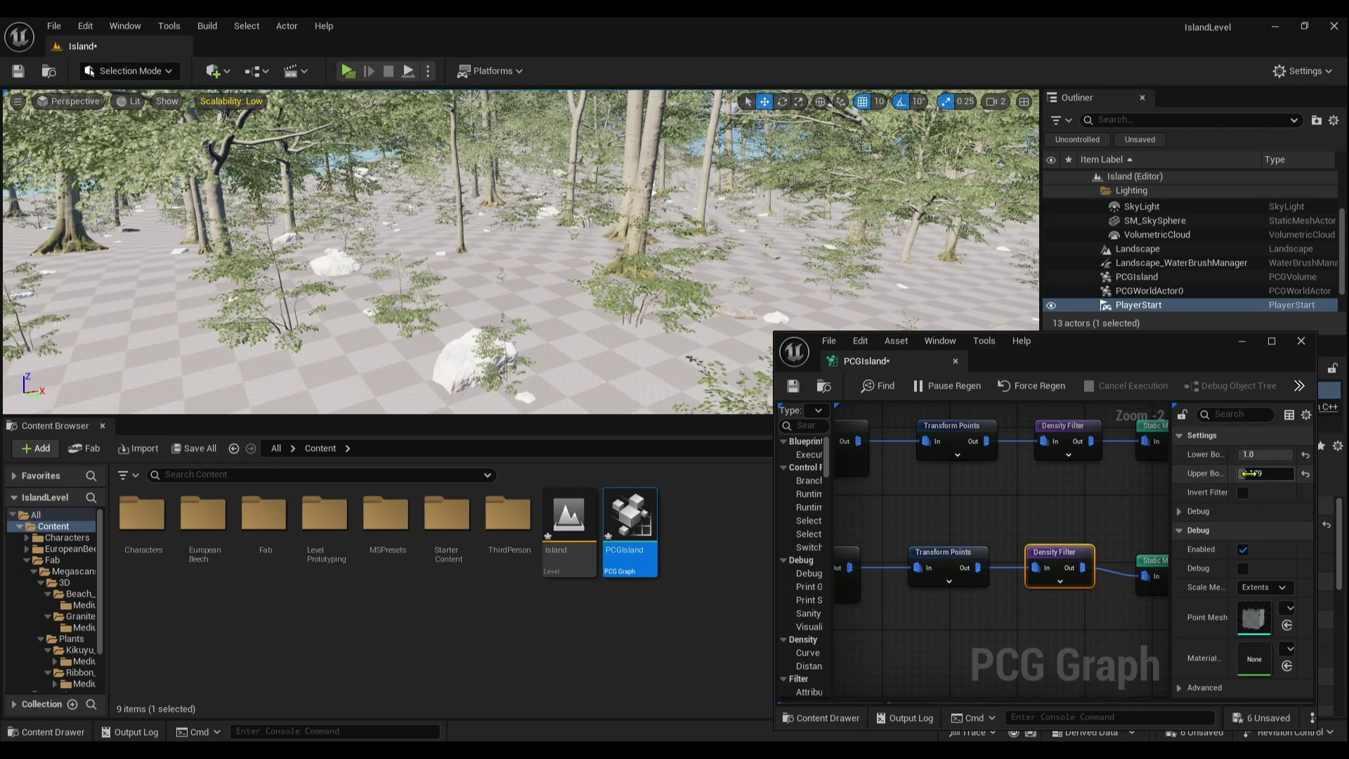
pyautogui.moveTo(258, 279); pyautogui.dragTo(355, 331, button='right')
pyautogui.moveTo(296, 265)
pyautogui.mouseDown(button='right')
pyautogui.moveTo(393, 274)
pyautogui.moveTo(302, 263)
pyautogui.mouseUp(button='right')
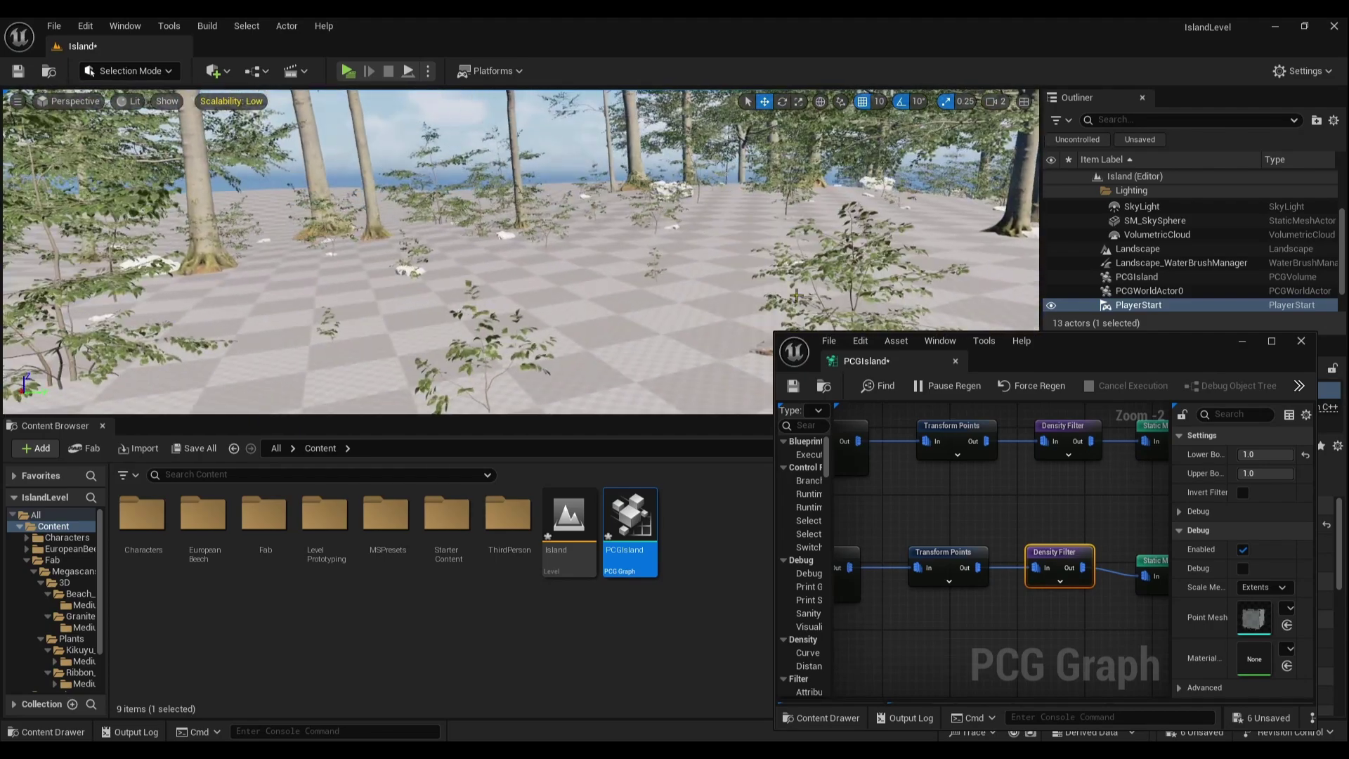
pyautogui.click(795, 389)
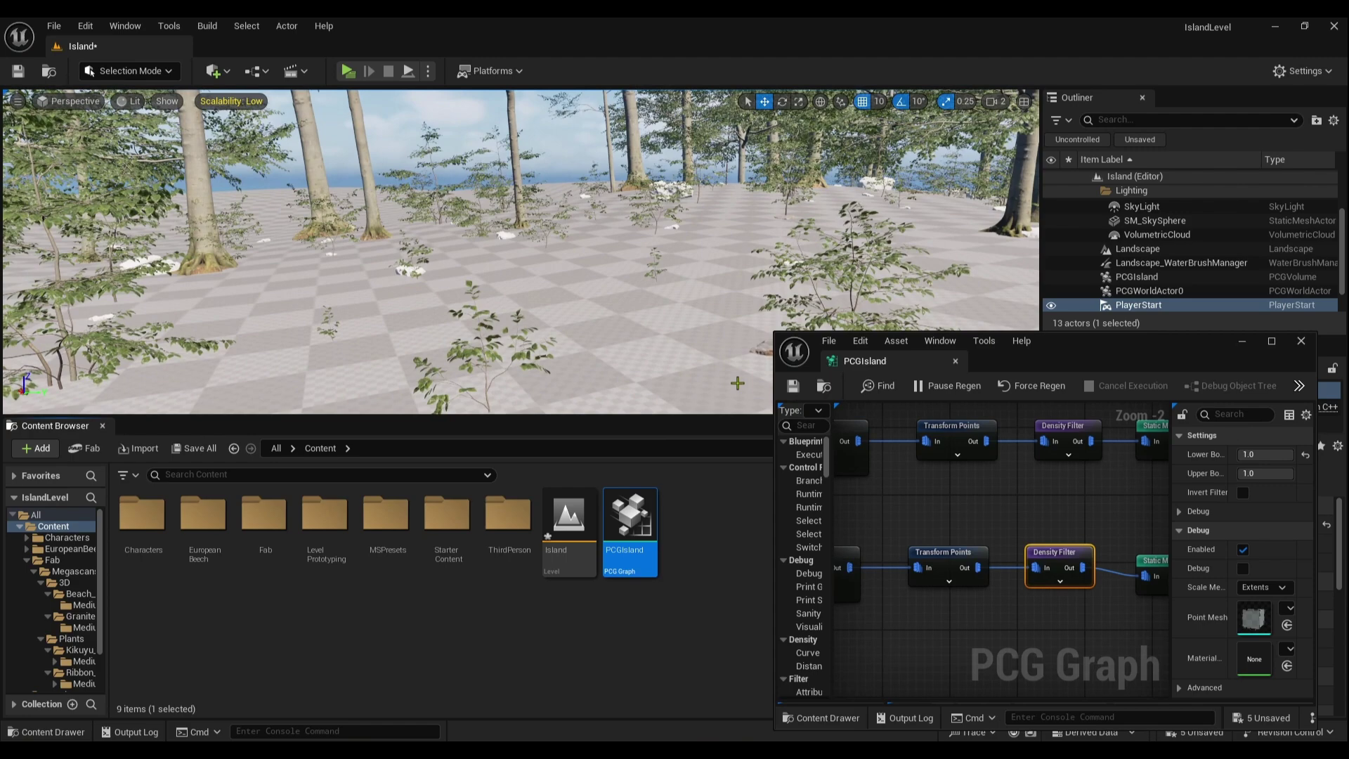
# - Set the fifth-row Density Filter's Upper Bound to 0.497, then save and minimize the PCGIsland graph
pyautogui.moveTo(394, 239); pyautogui.dragTo(534, 295, button='right')
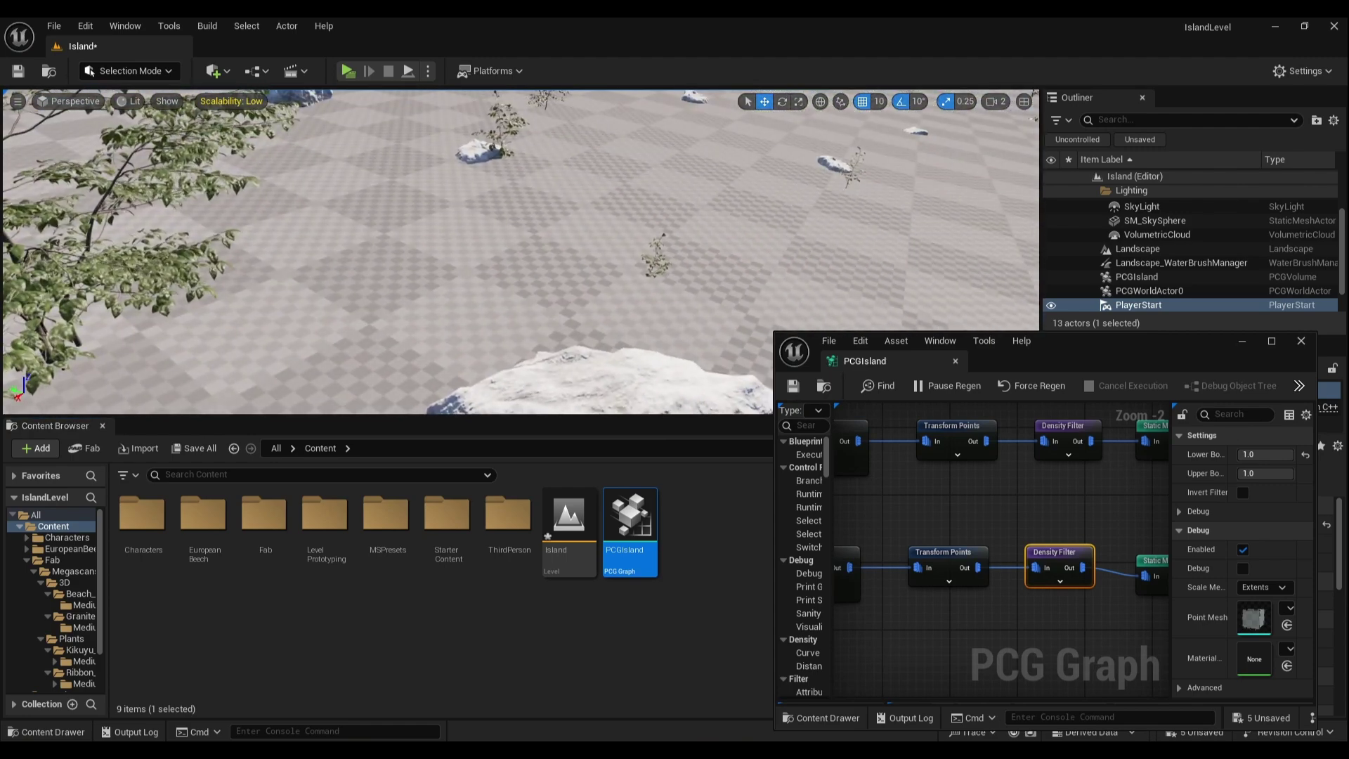
pyautogui.moveTo(1283, 475); pyautogui.dragTo(1255, 476)
pyautogui.moveTo(703, 282); pyautogui.dragTo(689, 245, button='right')
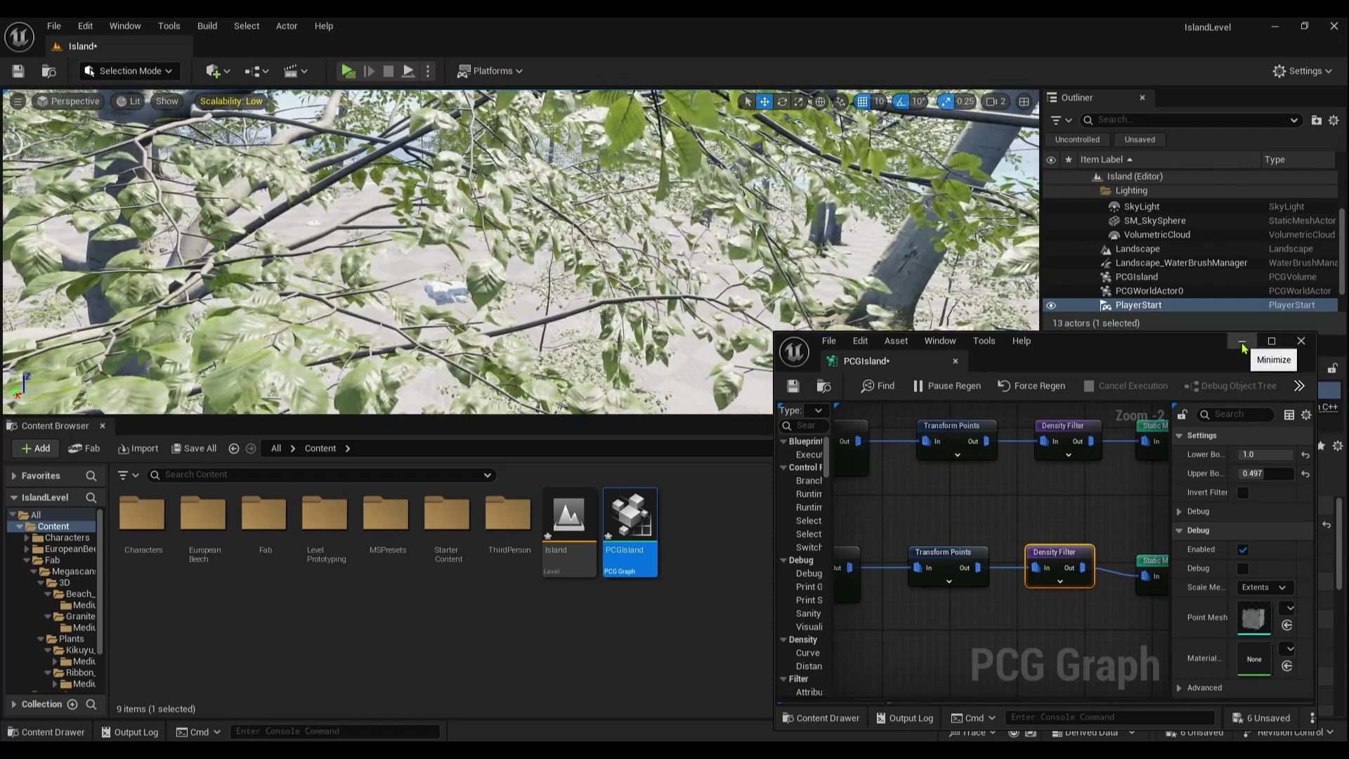
pyautogui.click(796, 389)
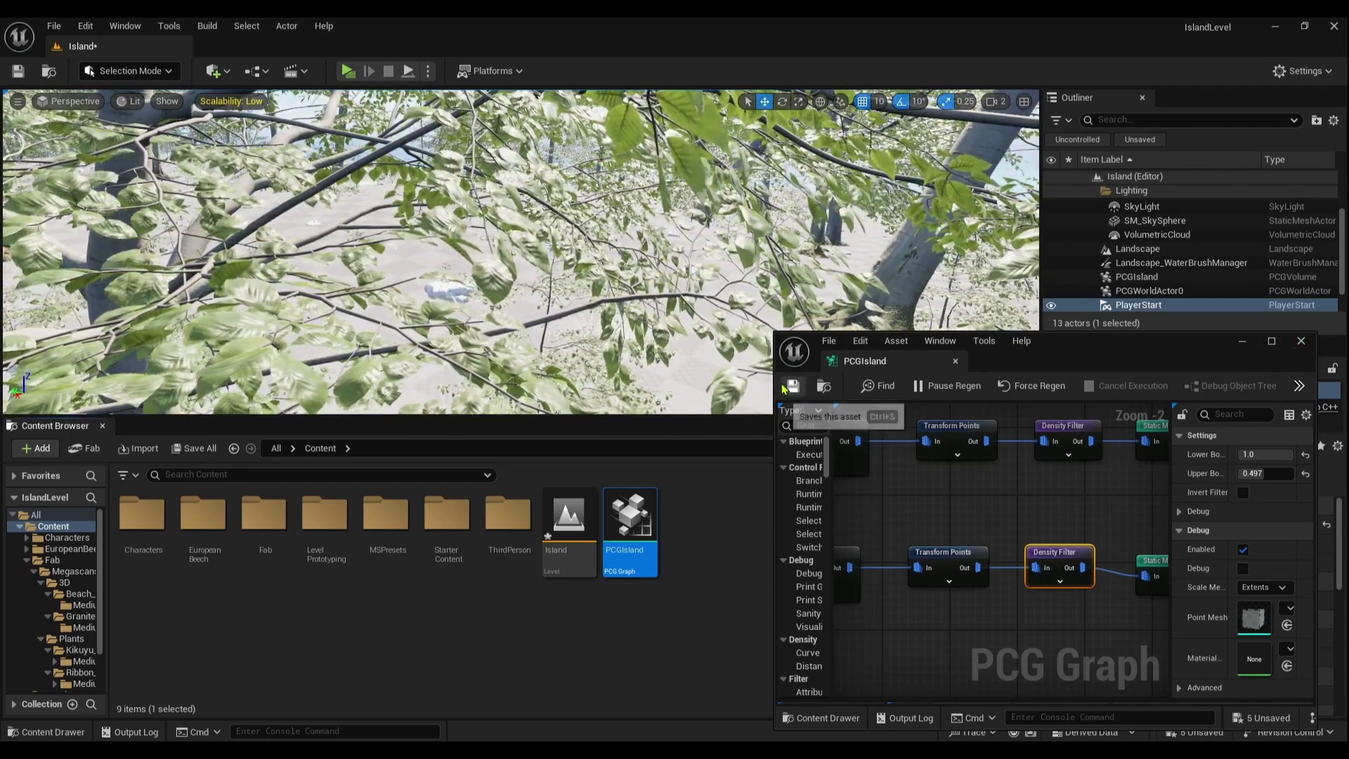
pyautogui.click(1243, 341)
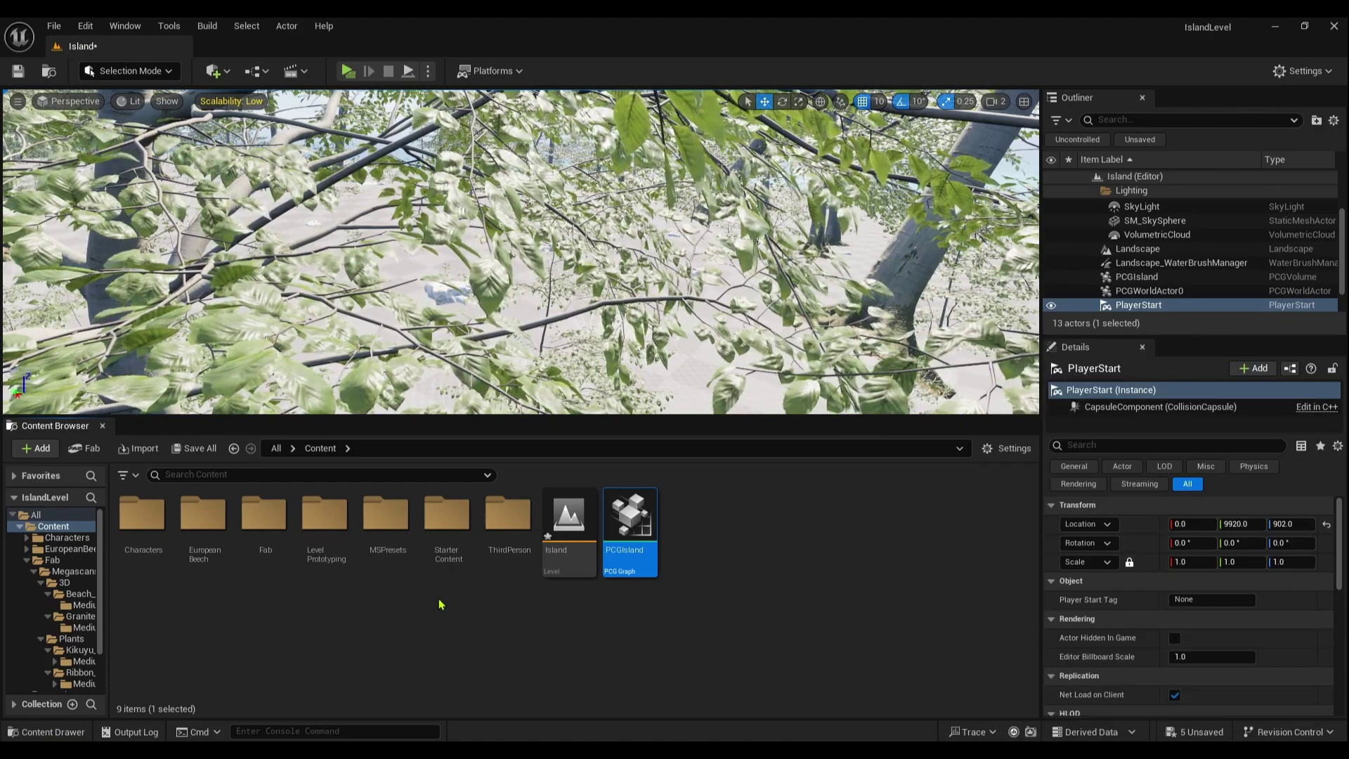
# - Save the level and all modified assets, and enlarge the level viewport to look over the forest
pyautogui.press('w')
pyautogui.moveTo(625, 381); pyautogui.dragTo(689, 428, button='right')
pyautogui.press('w')
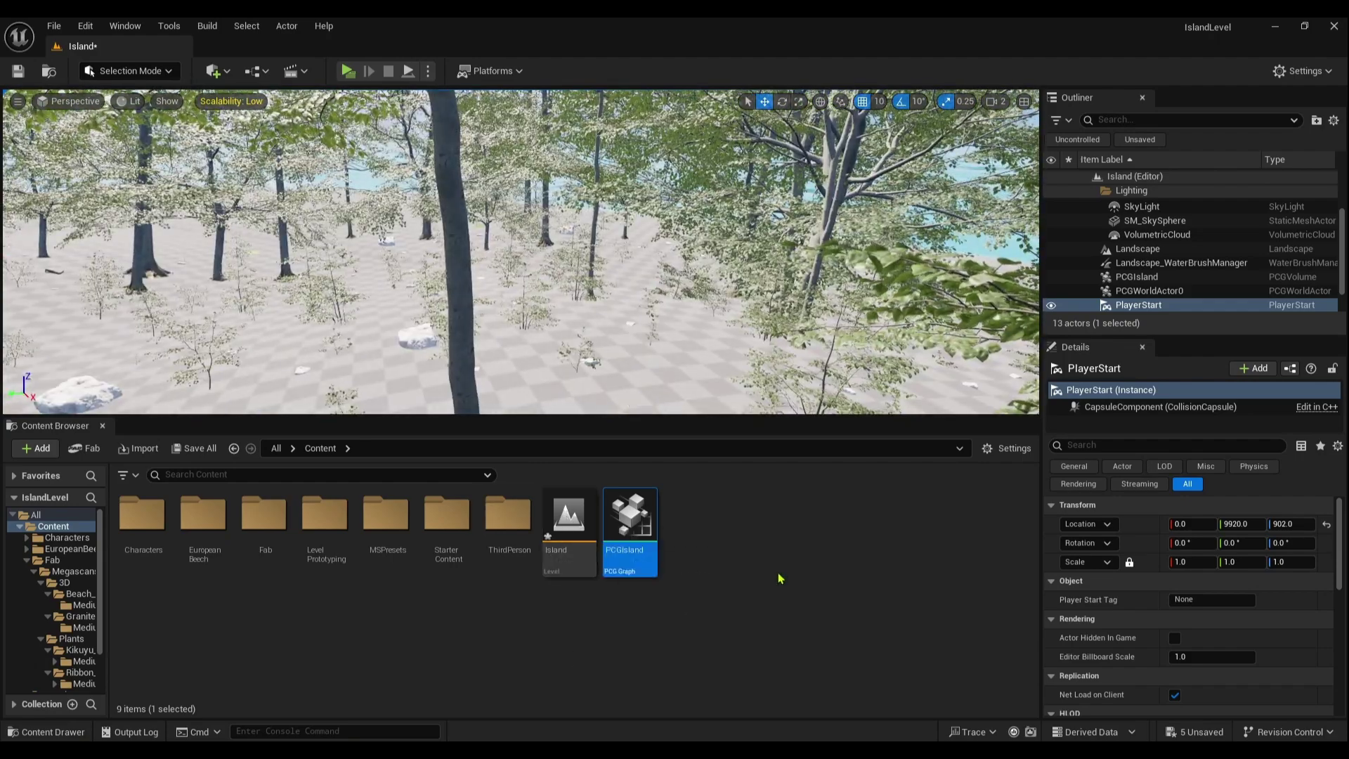
pyautogui.click(780, 571)
pyautogui.hotkey('ctrl', 's')
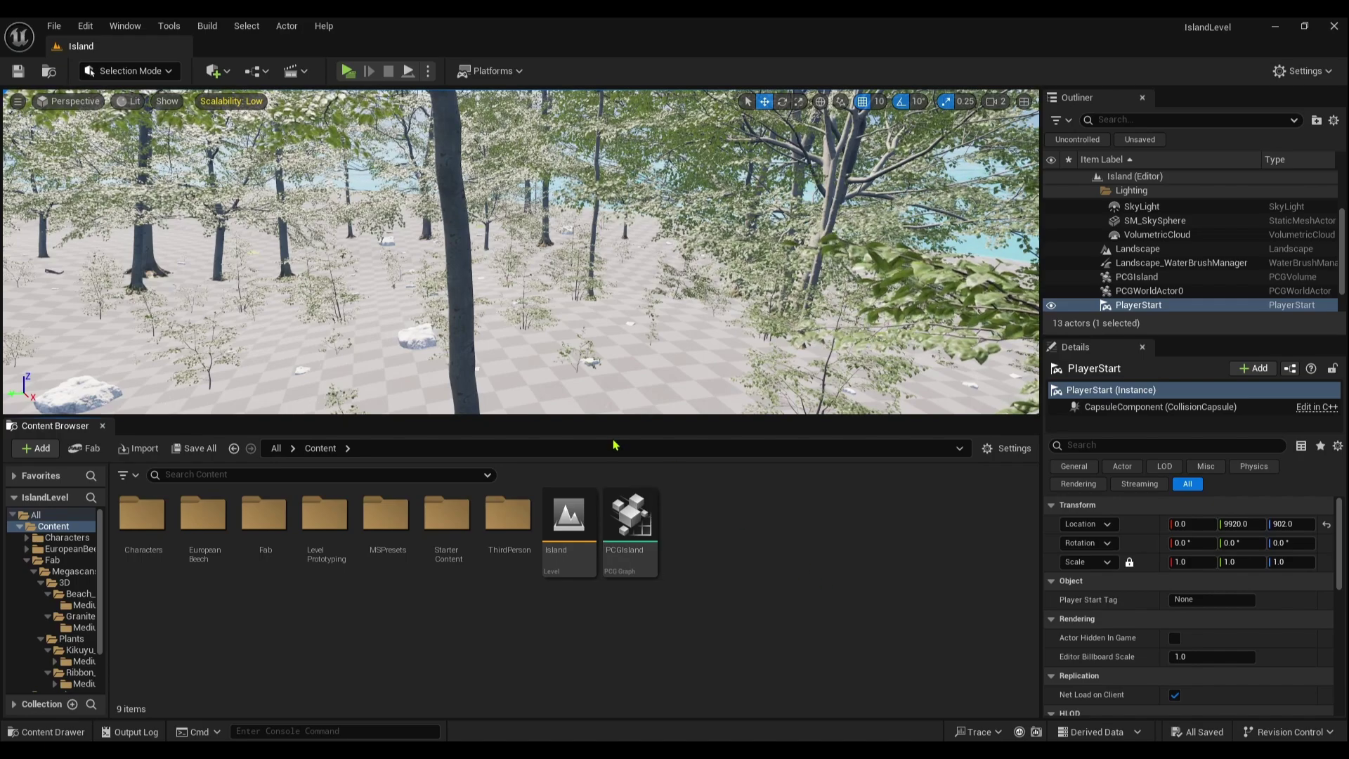
pyautogui.moveTo(611, 417); pyautogui.dragTo(608, 632)
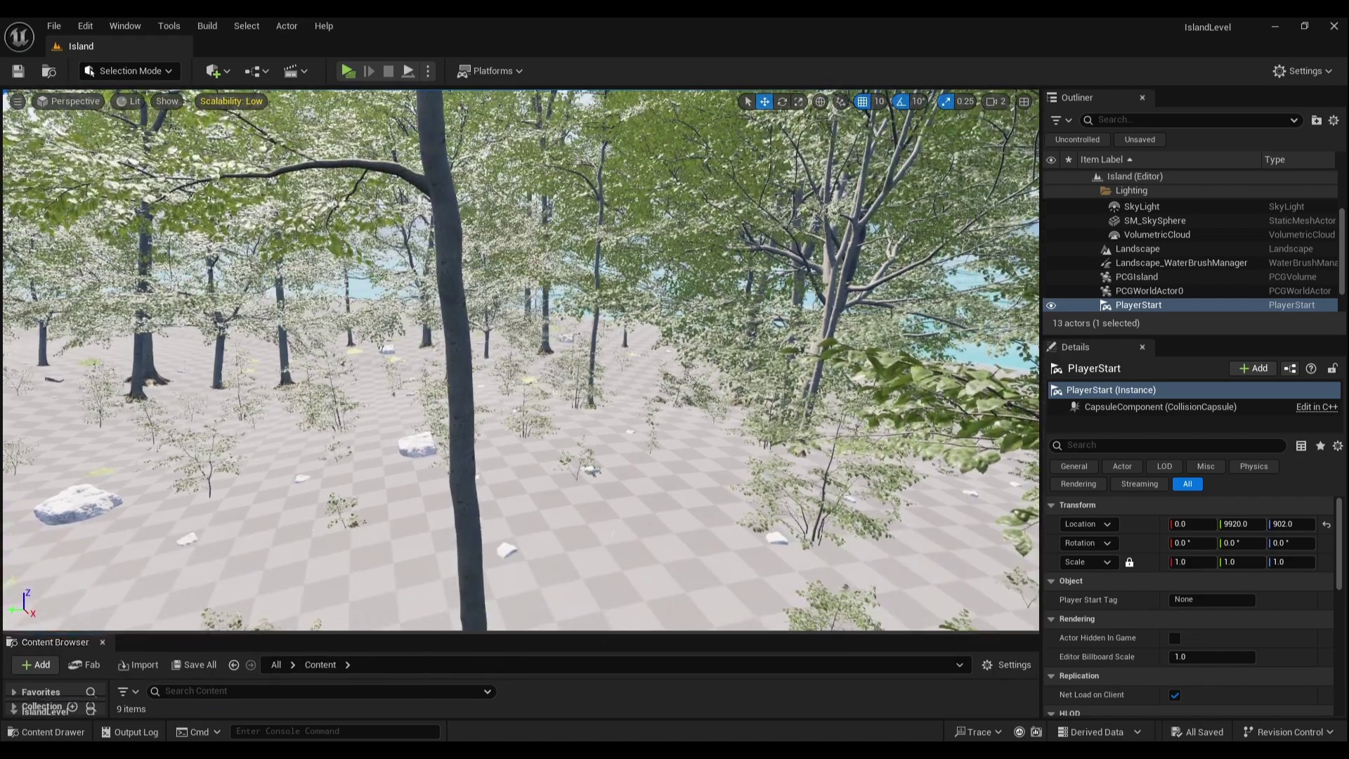
pyautogui.moveTo(520, 436); pyautogui.dragTo(892, 450, button='right')
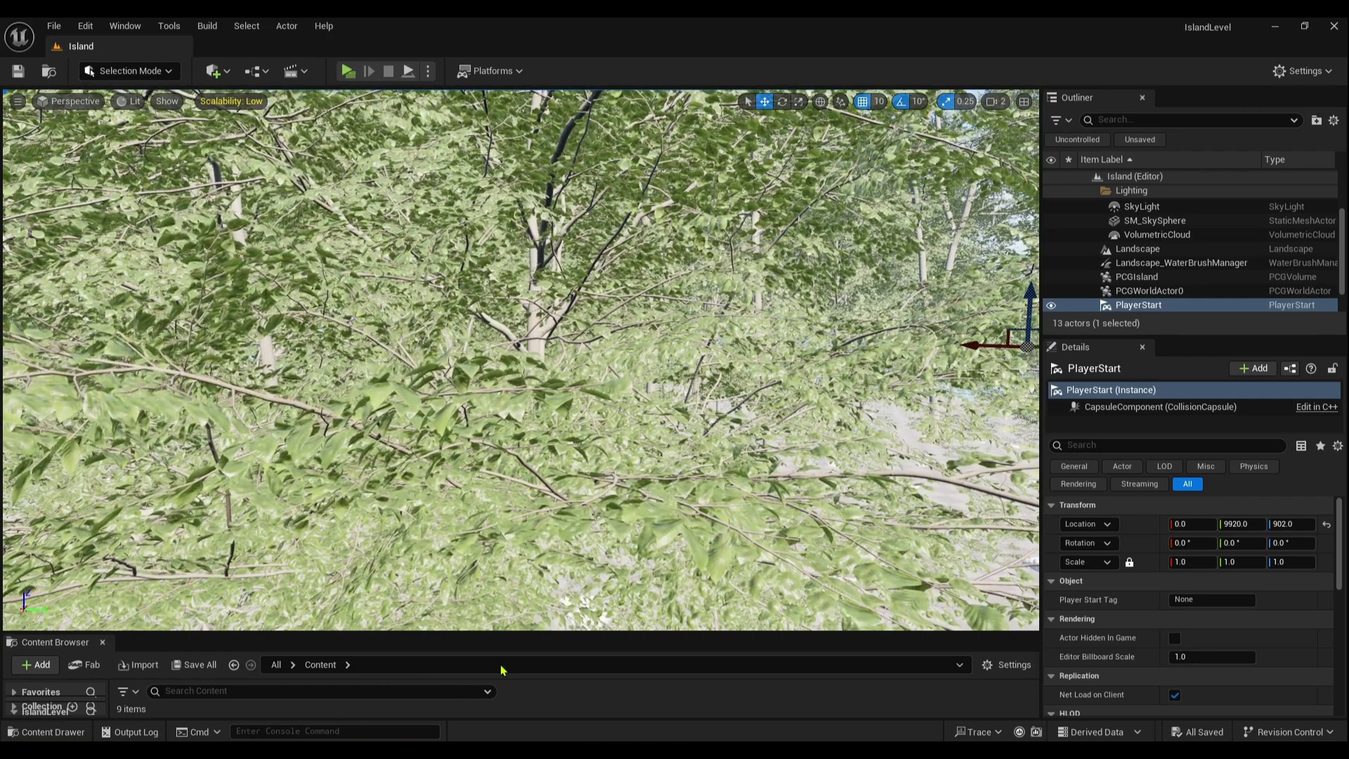
# - Enlarge the Content Browser again and open the Fab asset library
pyautogui.moveTo(511, 634); pyautogui.dragTo(486, 399)
pyautogui.rightClick(713, 523)
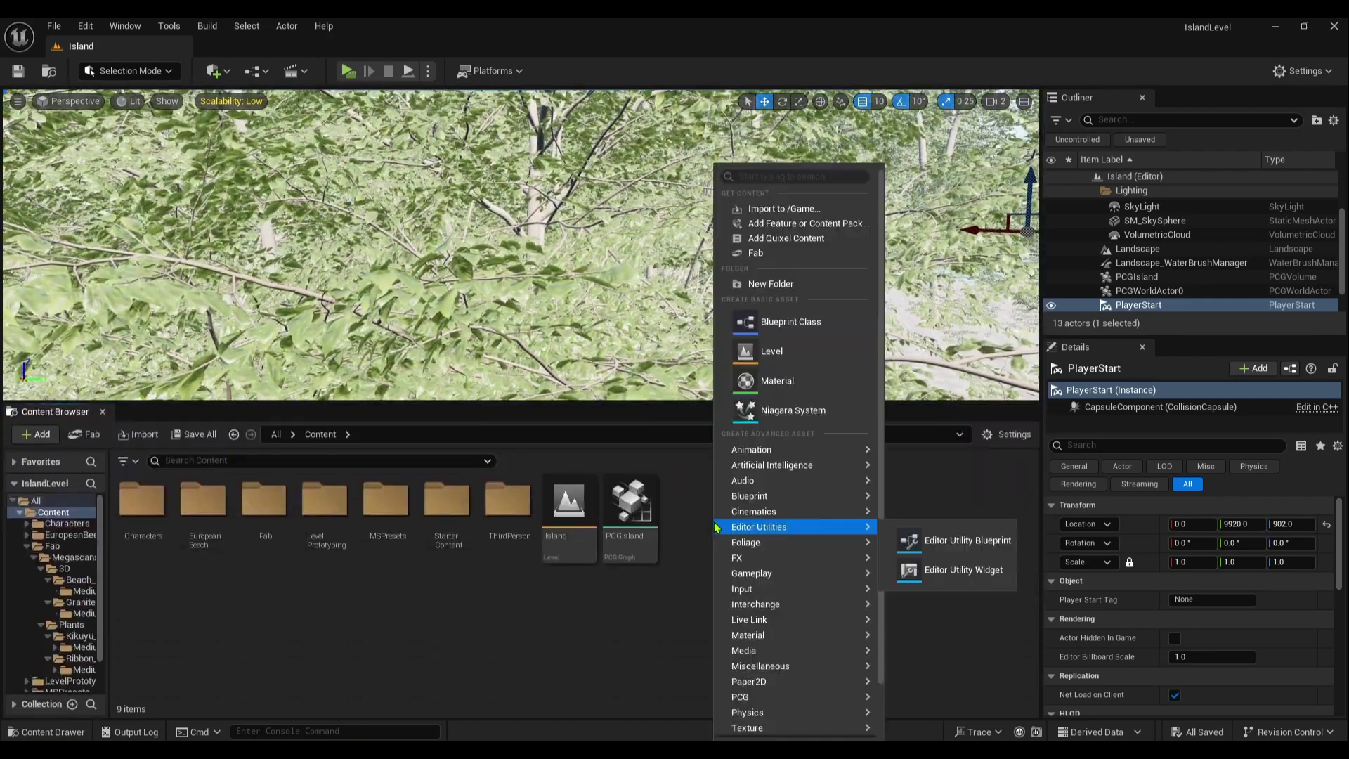
pyautogui.click(773, 253)
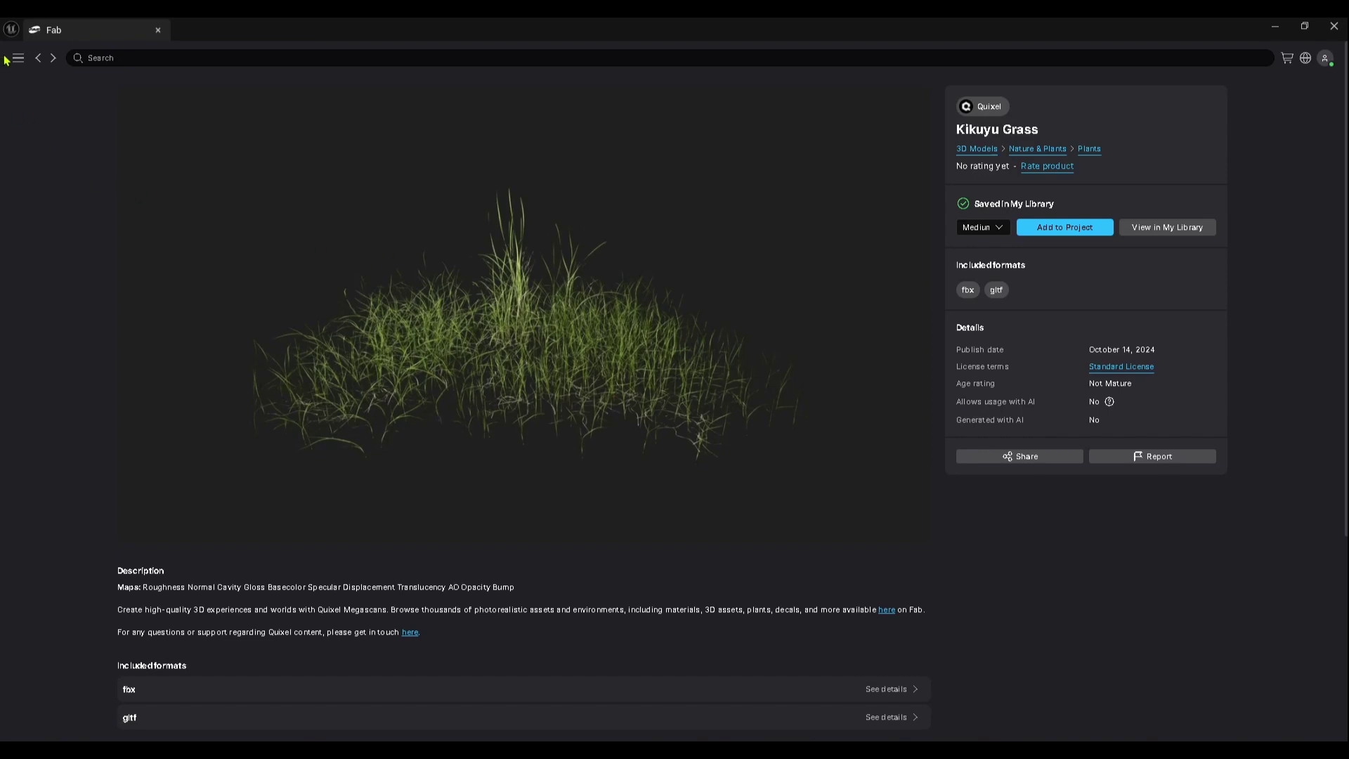
# - Search Fab for "thailand sand" and restrict the results to free products
pyautogui.click(107, 59)
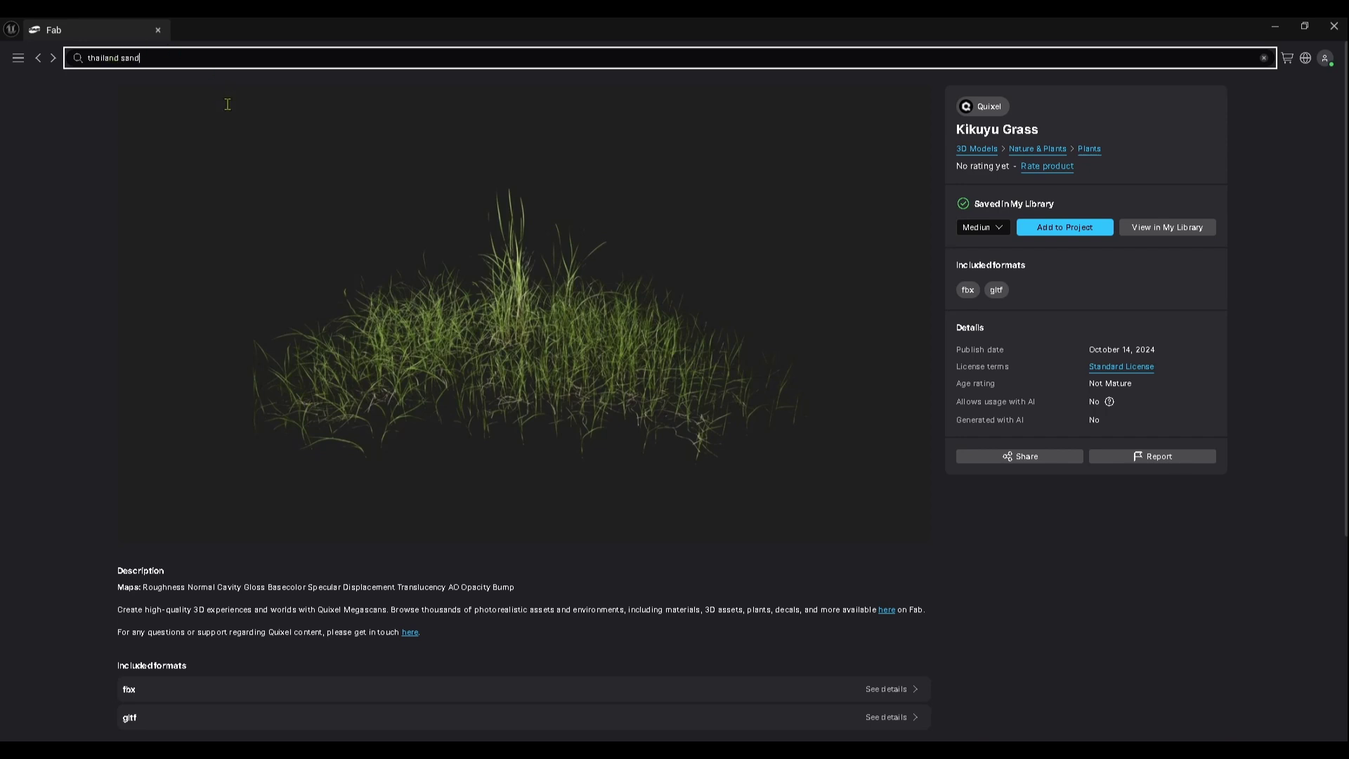
pyautogui.press('Return')
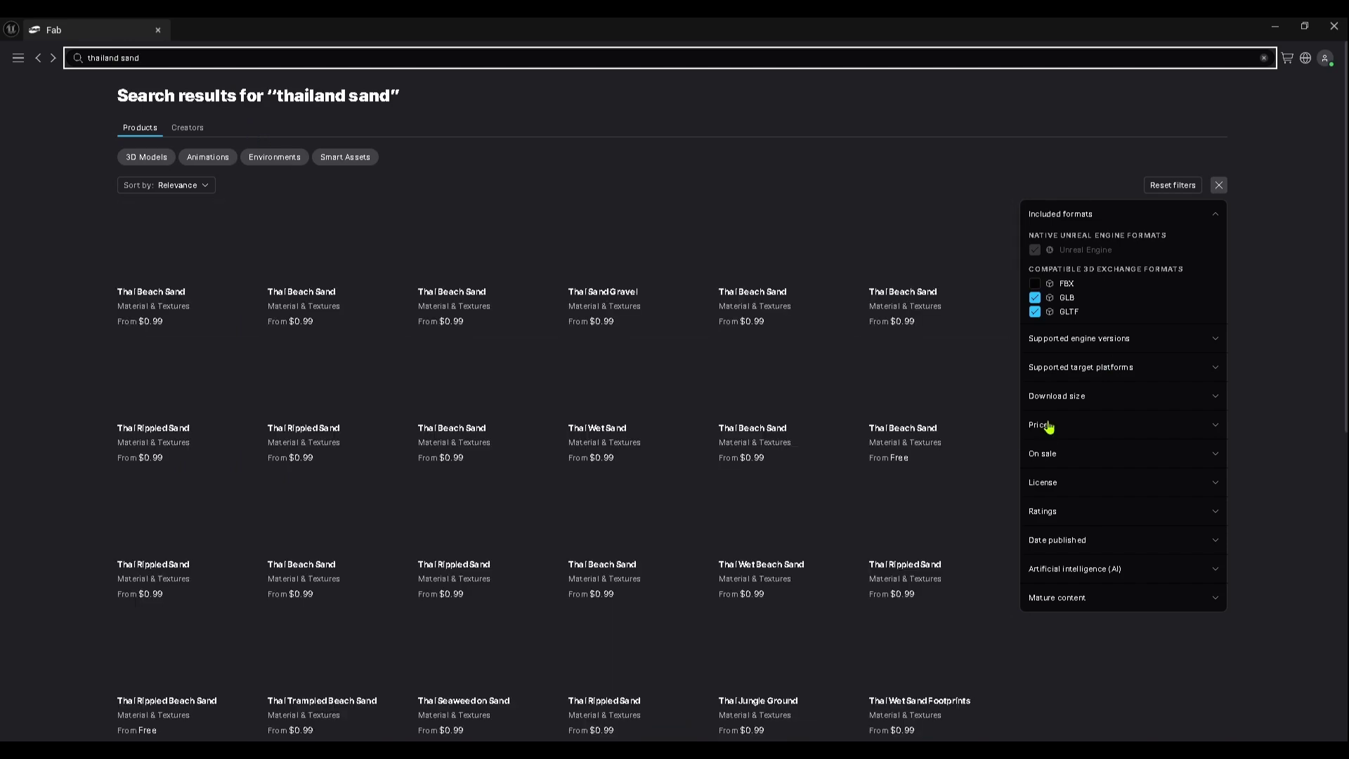
pyautogui.click(1045, 426)
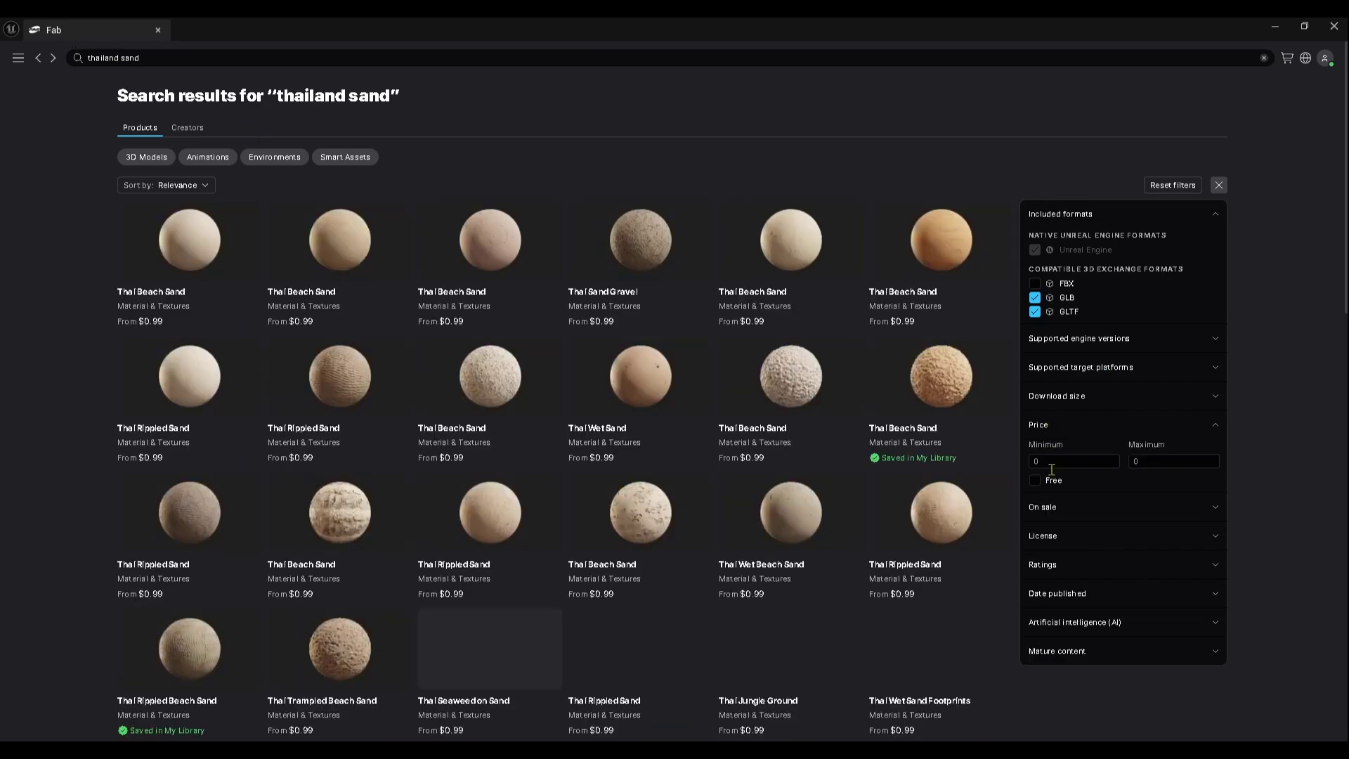
pyautogui.click(1036, 482)
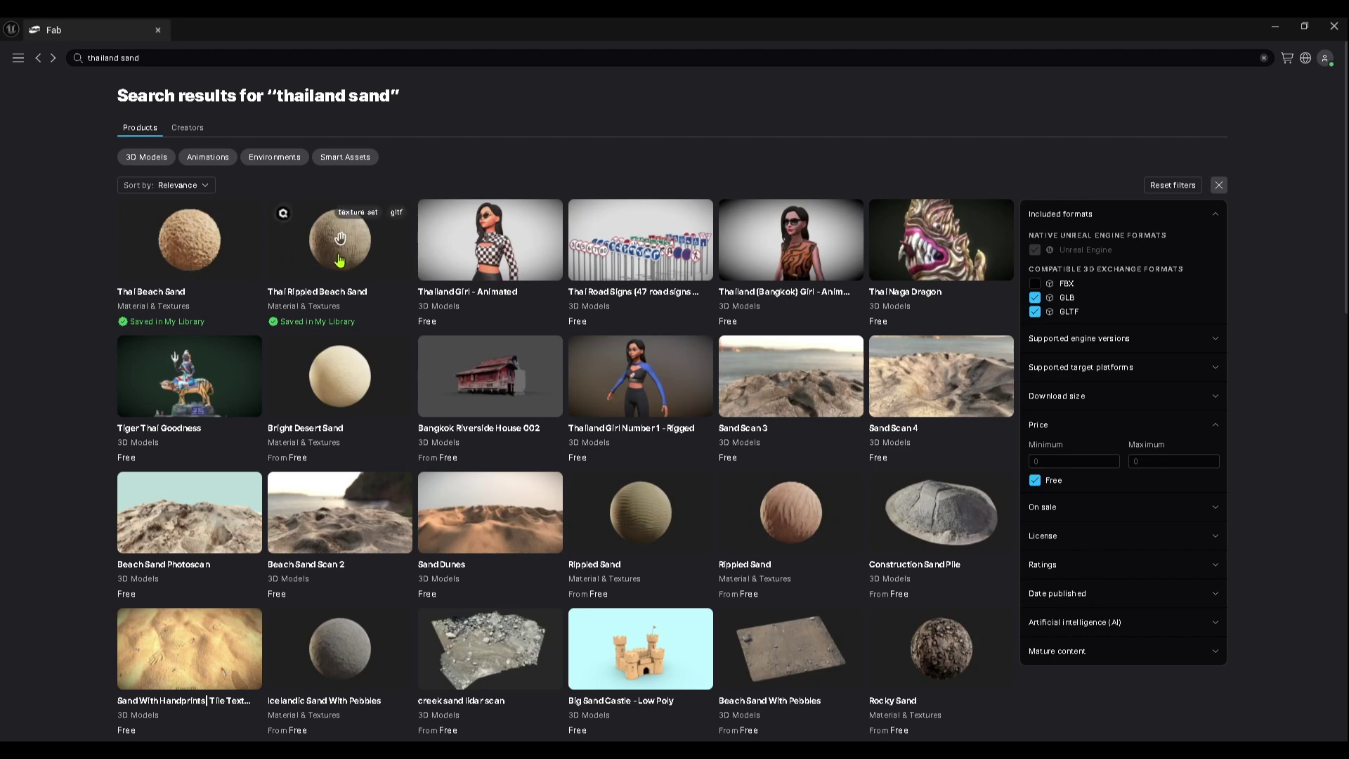
# - Add the free Thai Beach Sand material to the project at Medium quality and minimize Fab
pyautogui.click(207, 257)
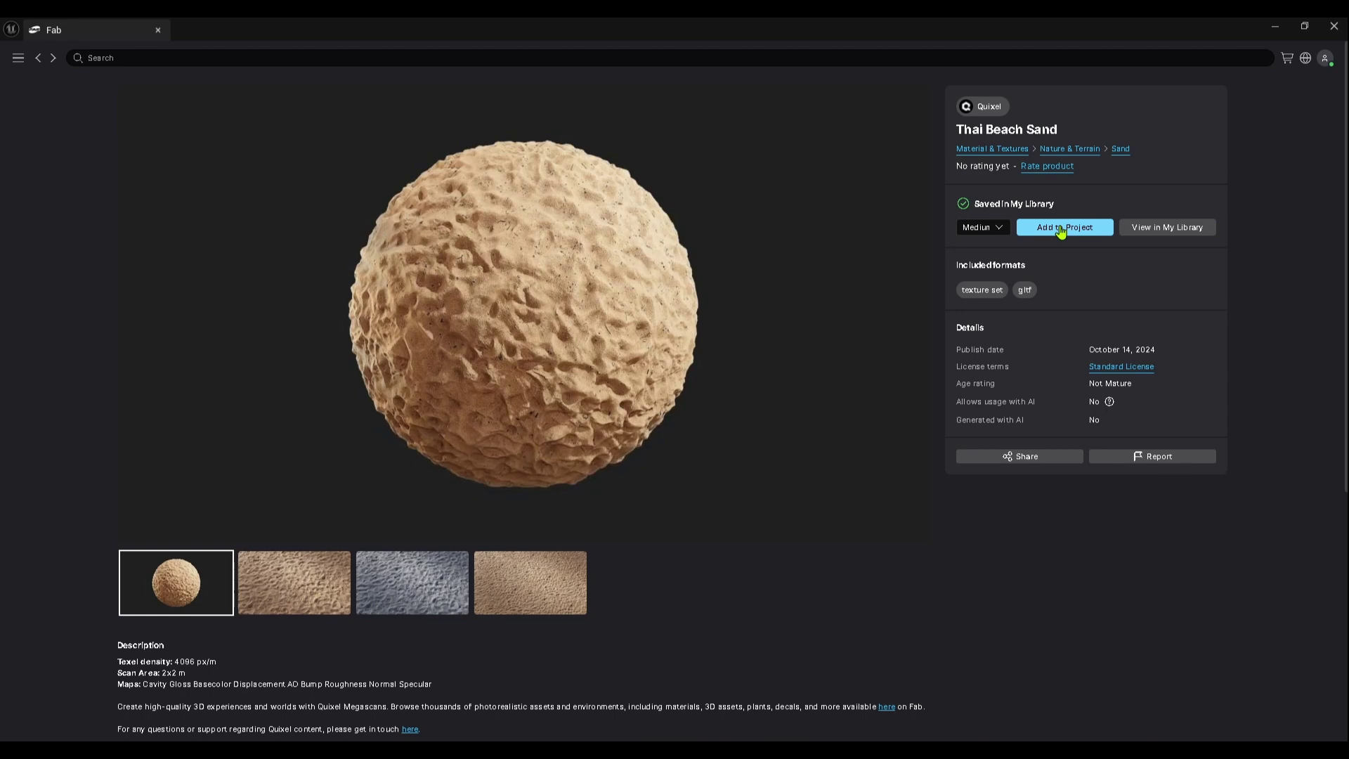
pyautogui.click(1060, 234)
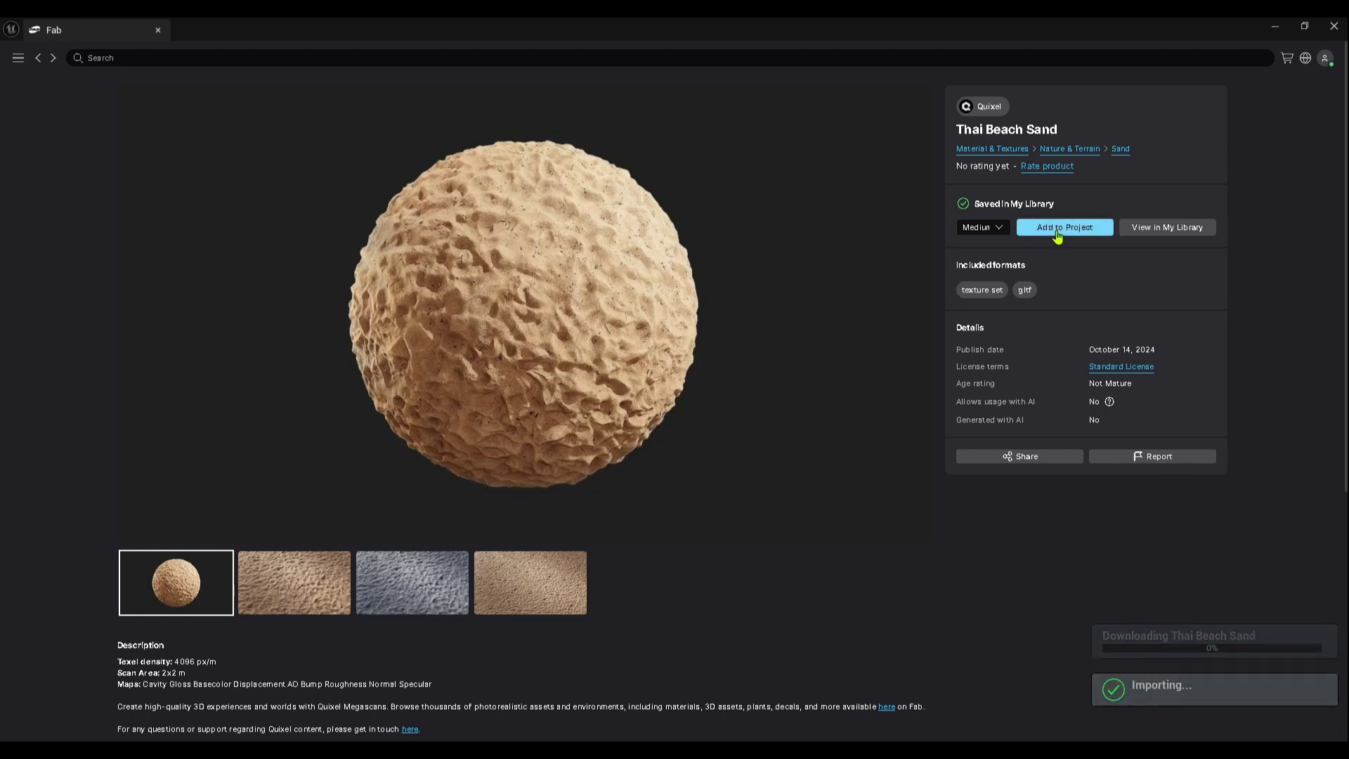
pyautogui.click(1277, 26)
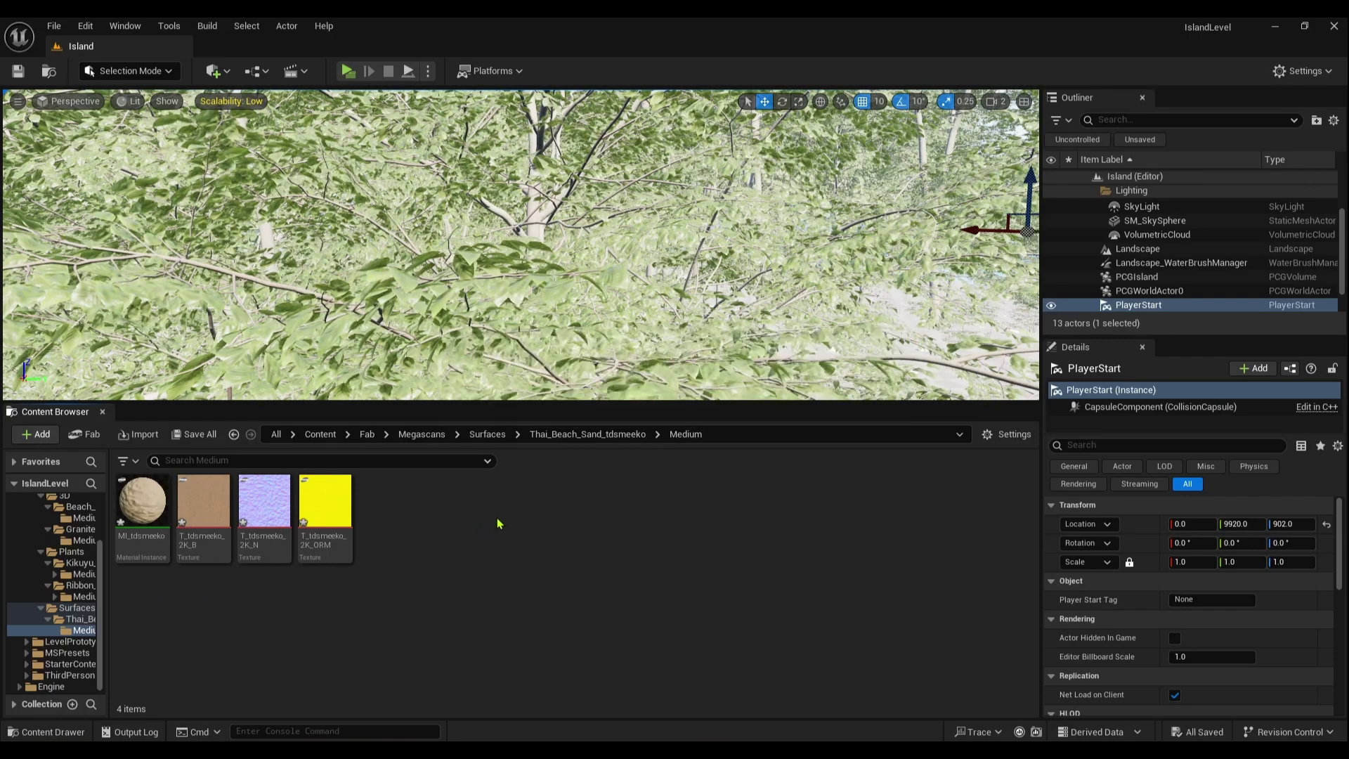
# - Create a new material named M_Island in the Thai_Beach_Sand_tdsmeeko Medium folder
pyautogui.rightClick(482, 452)
pyautogui.click(543, 381)
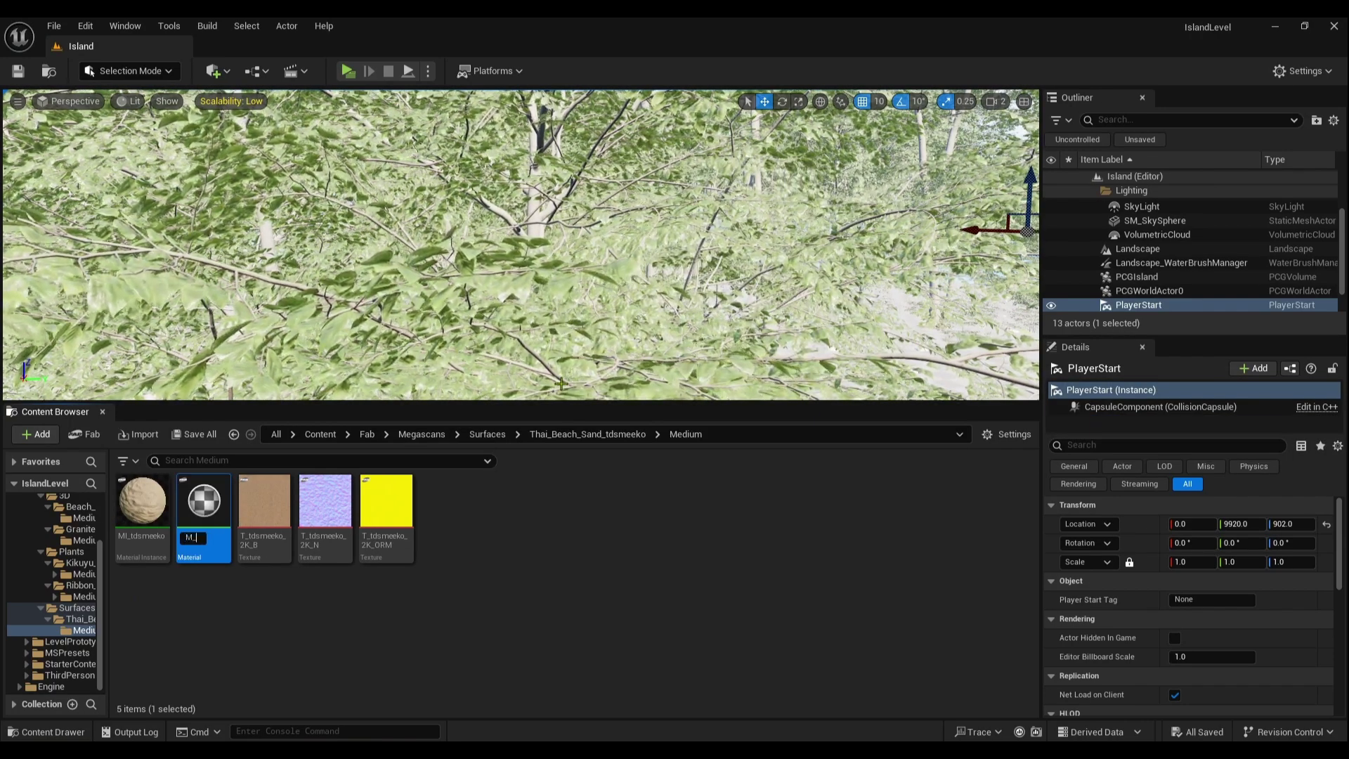
pyautogui.write('M_Island')
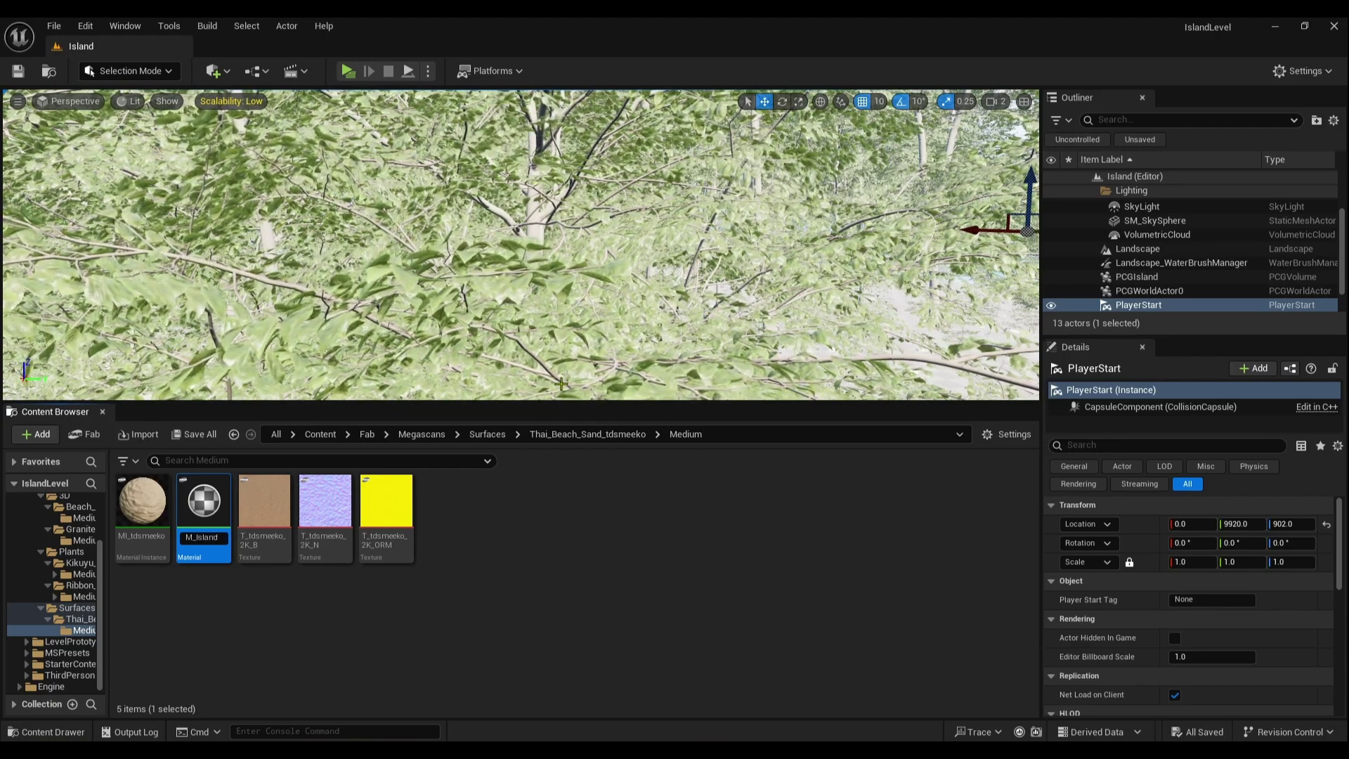
pyautogui.press('Return')
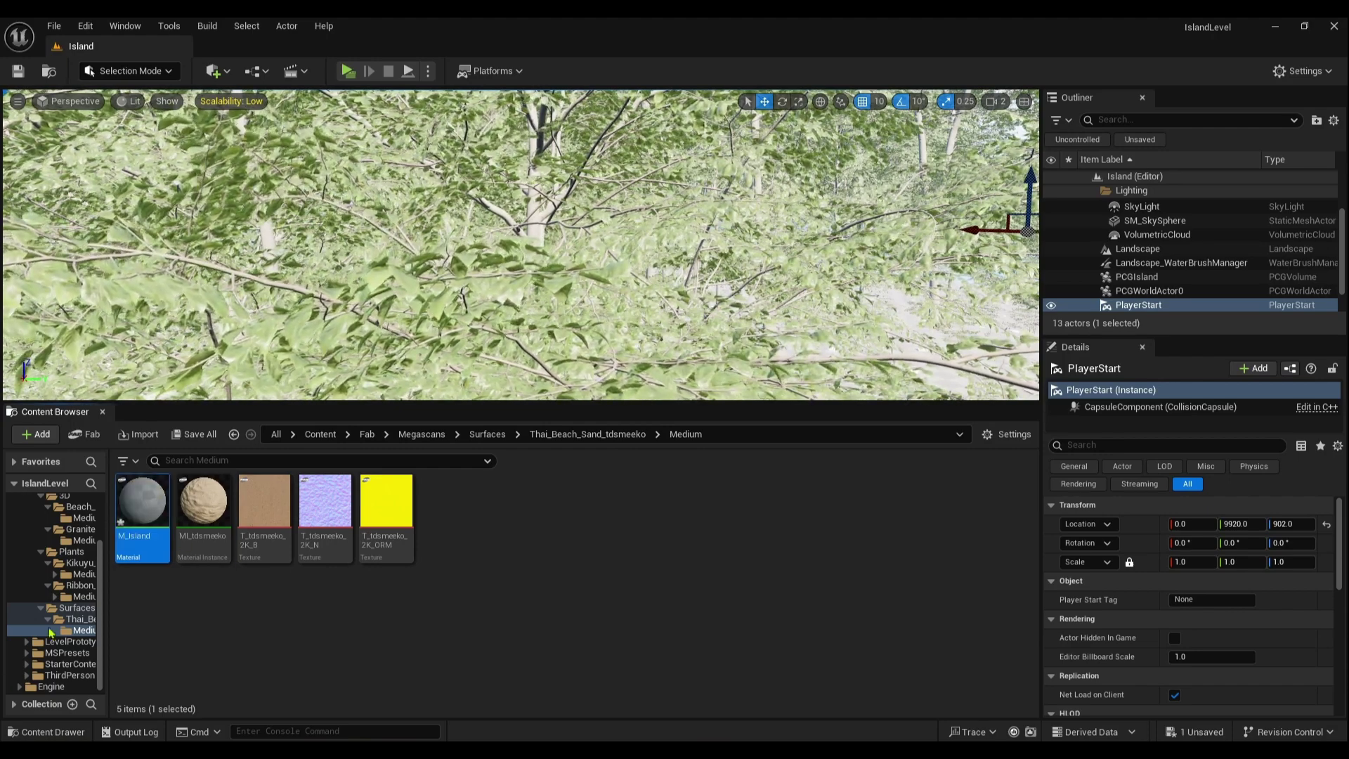
# - Open M_Island in a maximized material editor, look over its output node, and minimize the editor
pyautogui.doubleClick(142, 509)
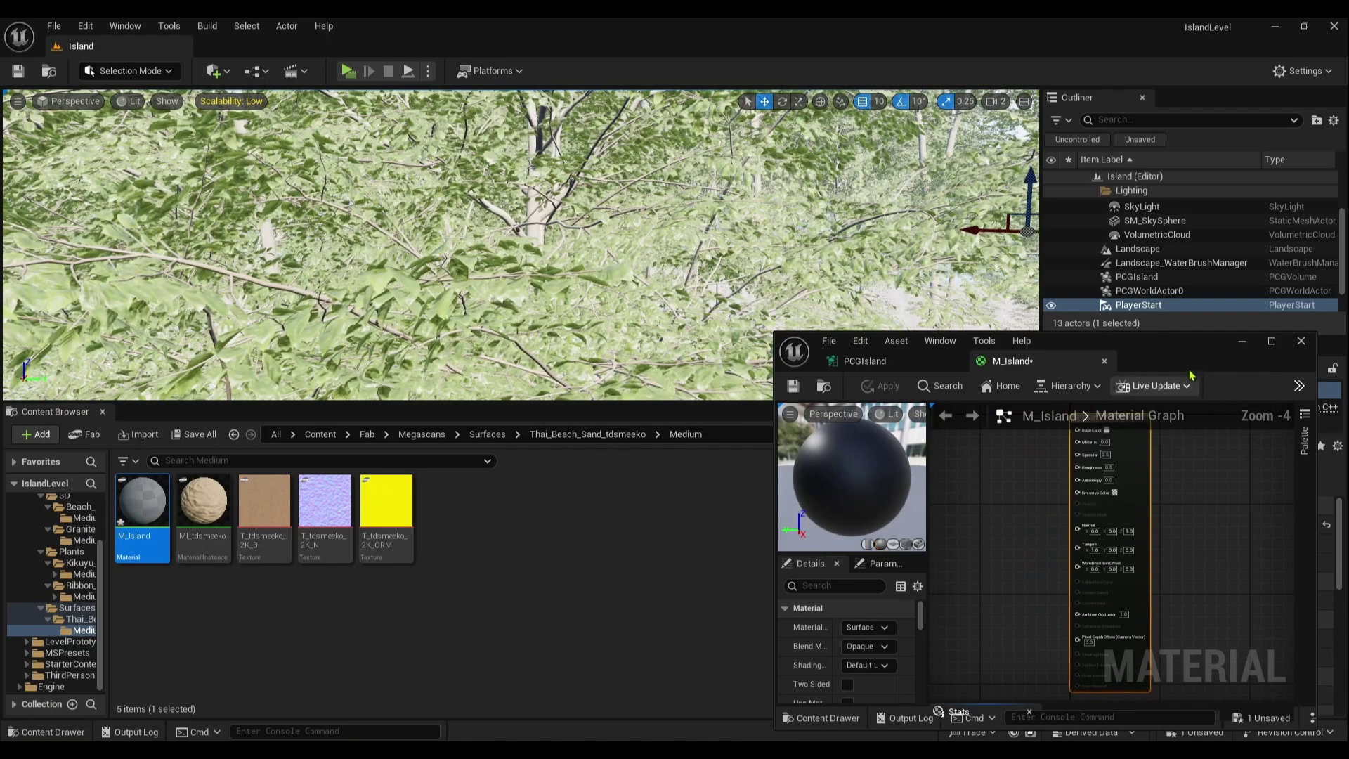
pyautogui.click(1272, 341)
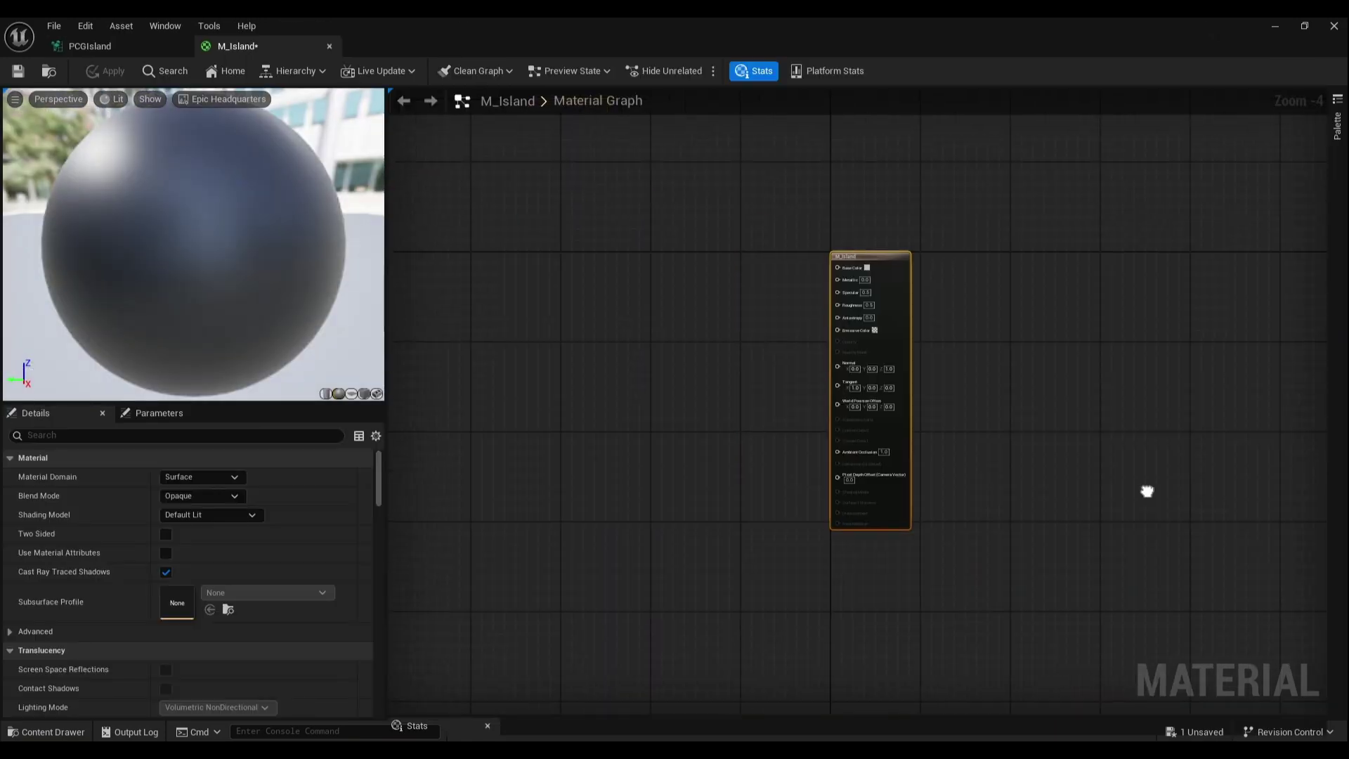
pyautogui.press('Home')
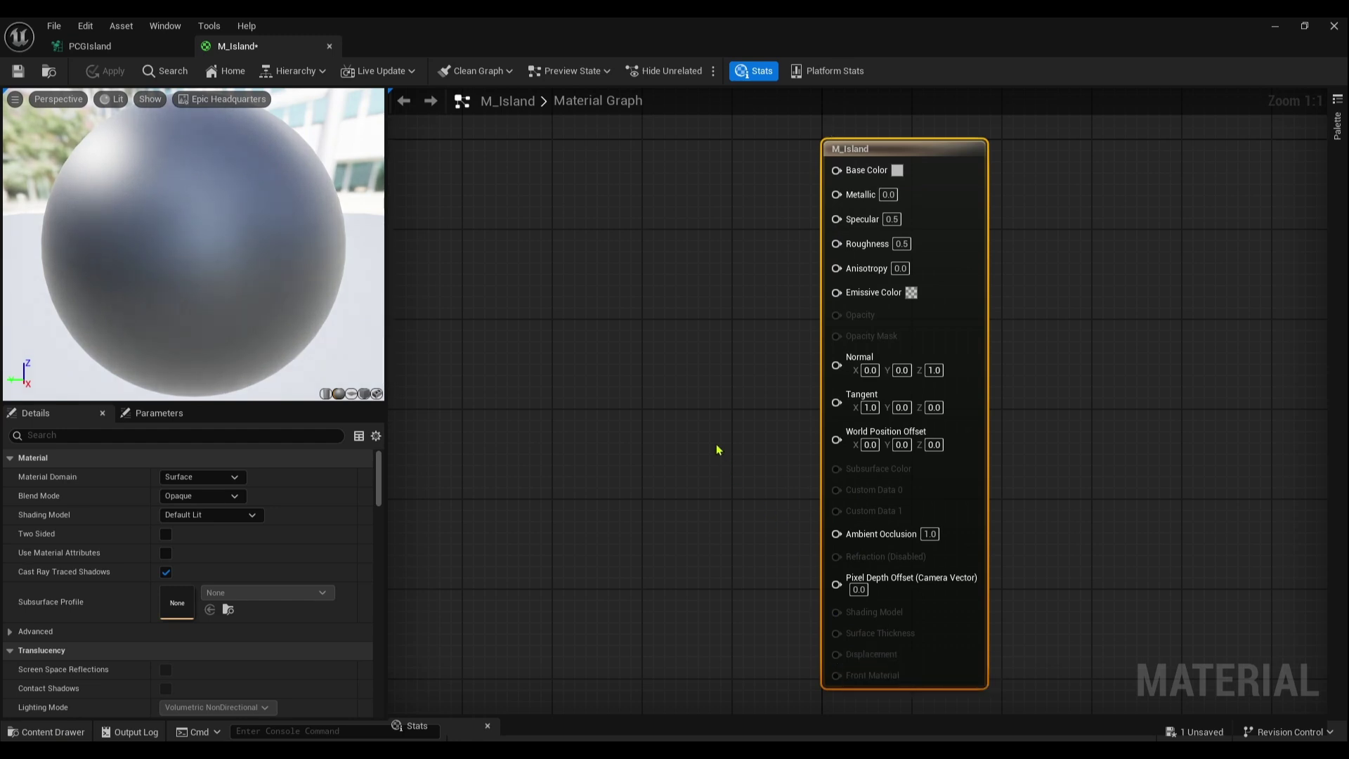
pyautogui.moveTo(718, 450); pyautogui.dragTo(777, 461, button='right')
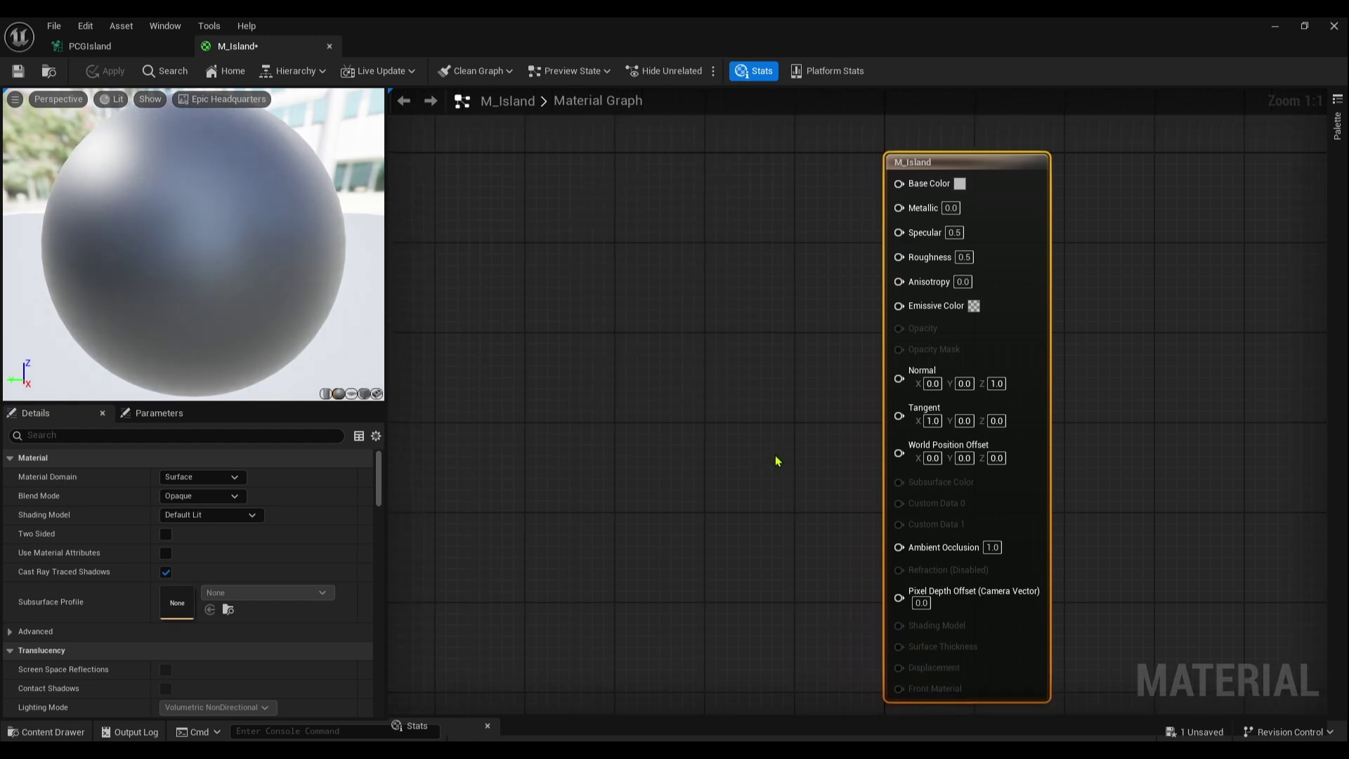
pyautogui.click(1276, 27)
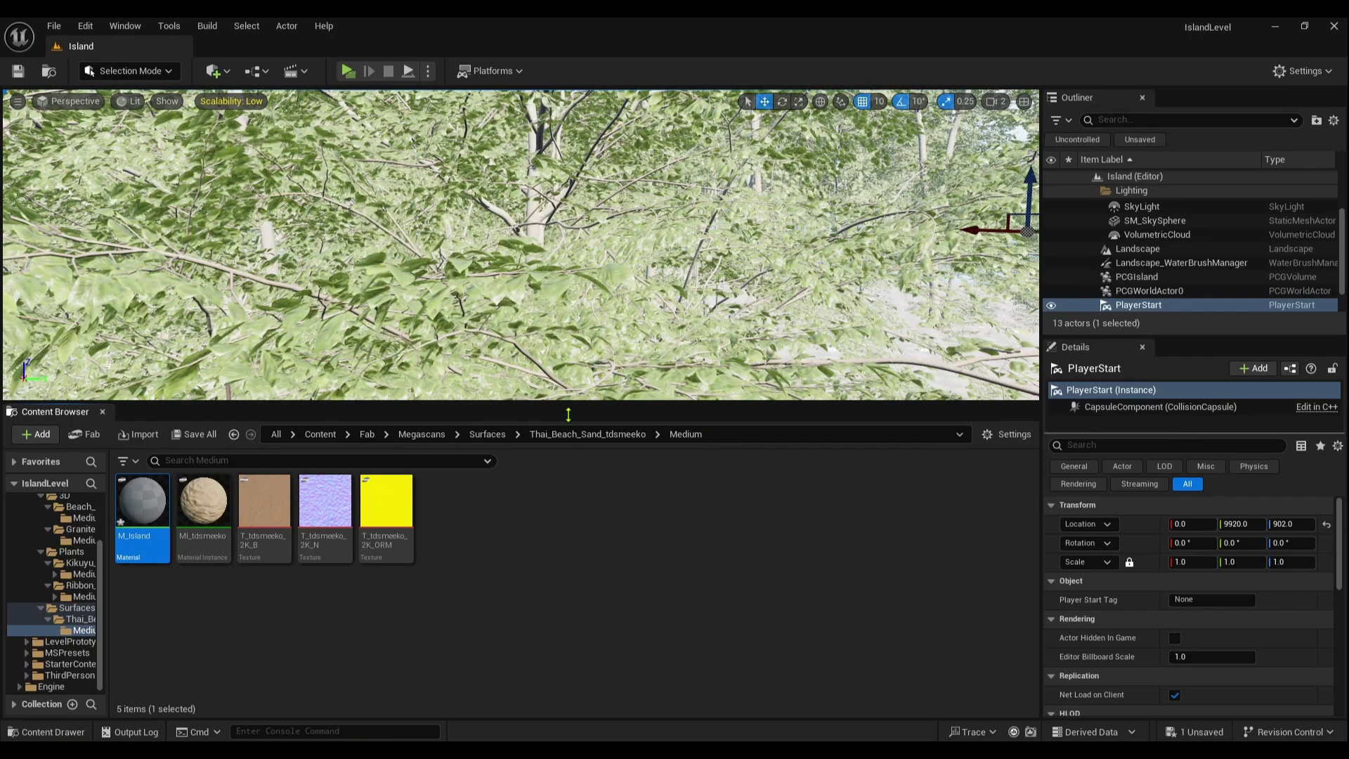
# - Show the T_tdsmeeko_2K_ORM texture in File Explorer and go to the IslandLevel project's Config folder
pyautogui.rightClick(385, 507)
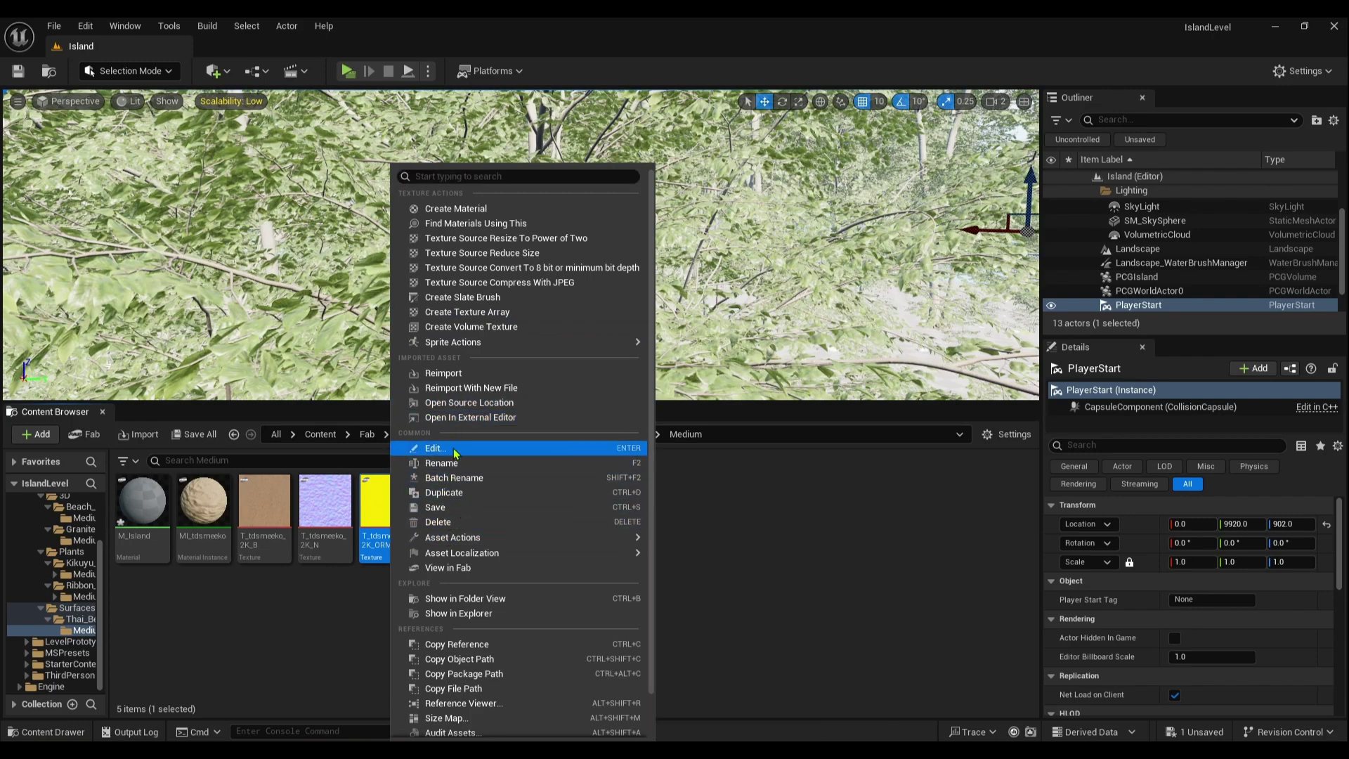
pyautogui.moveTo(468, 343)
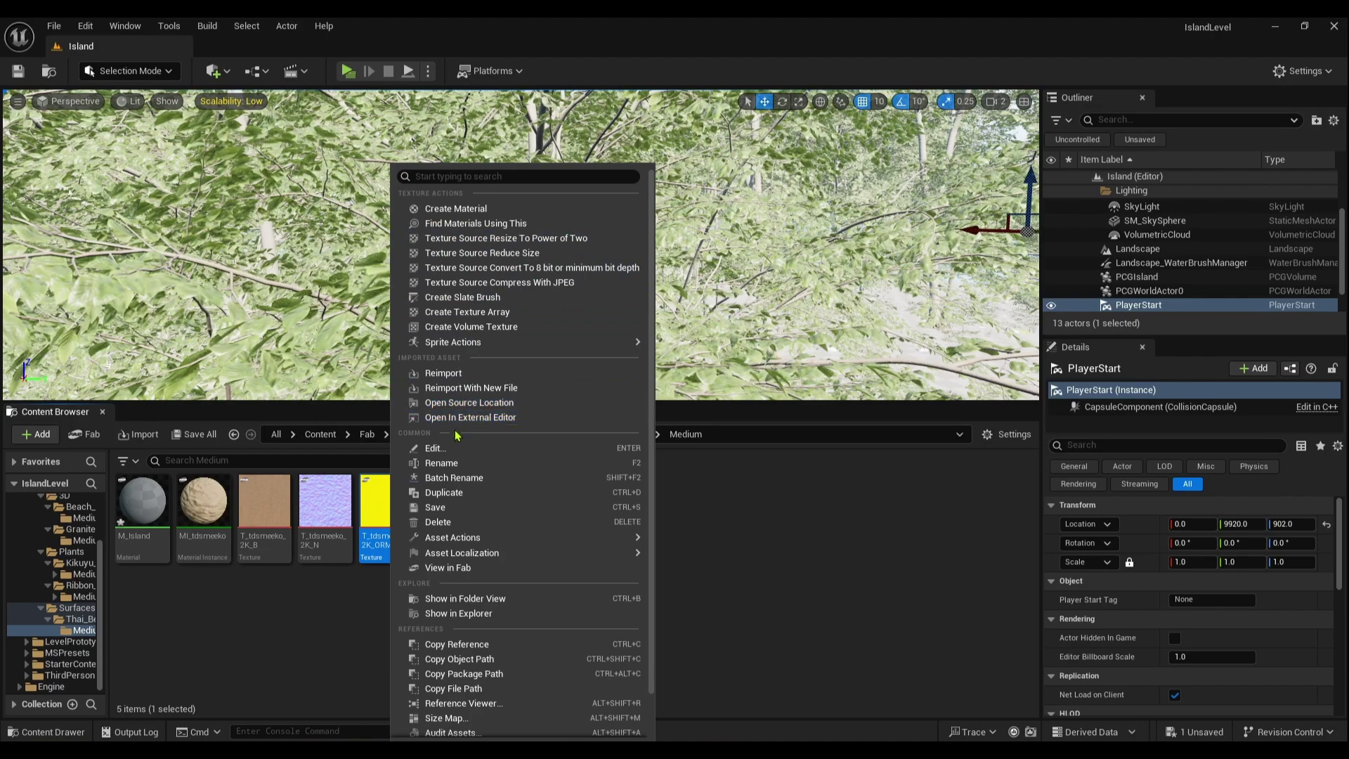
pyautogui.click(467, 614)
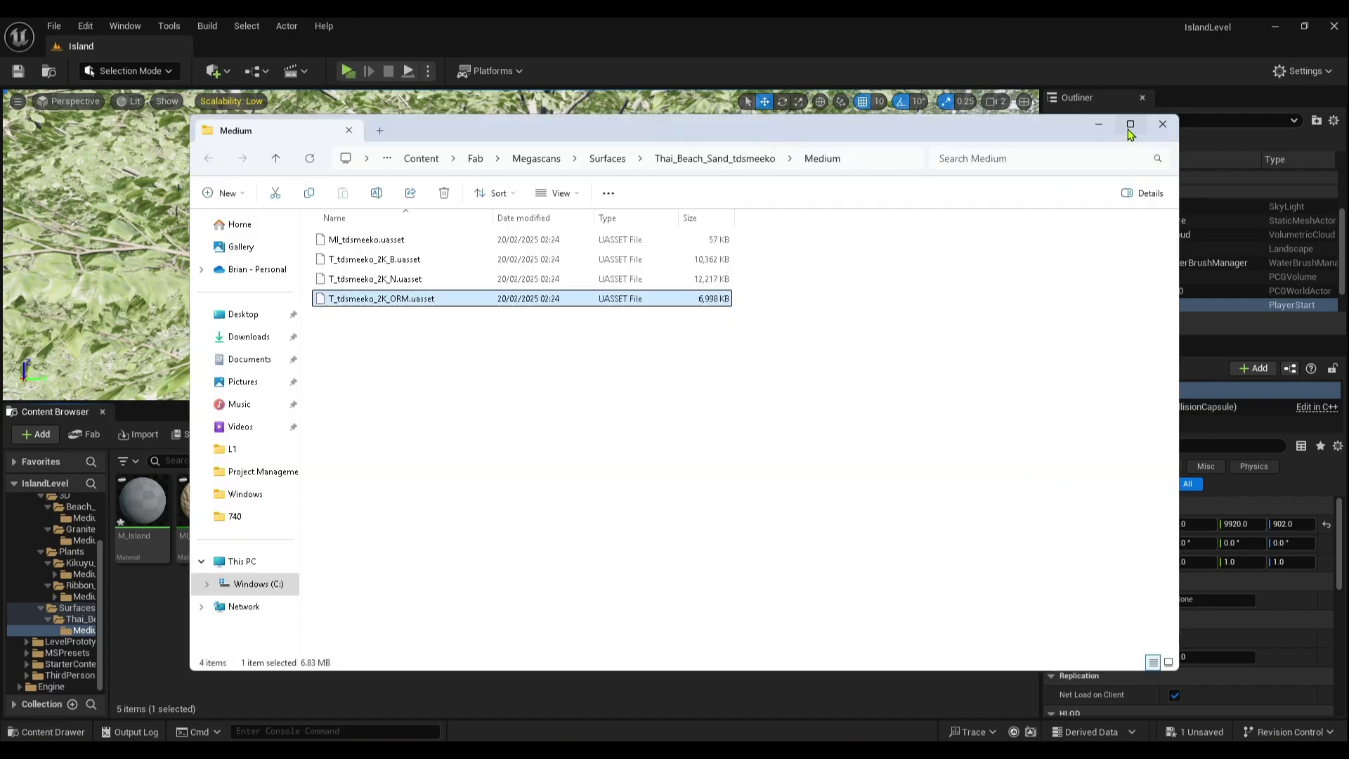
pyautogui.click(1131, 125)
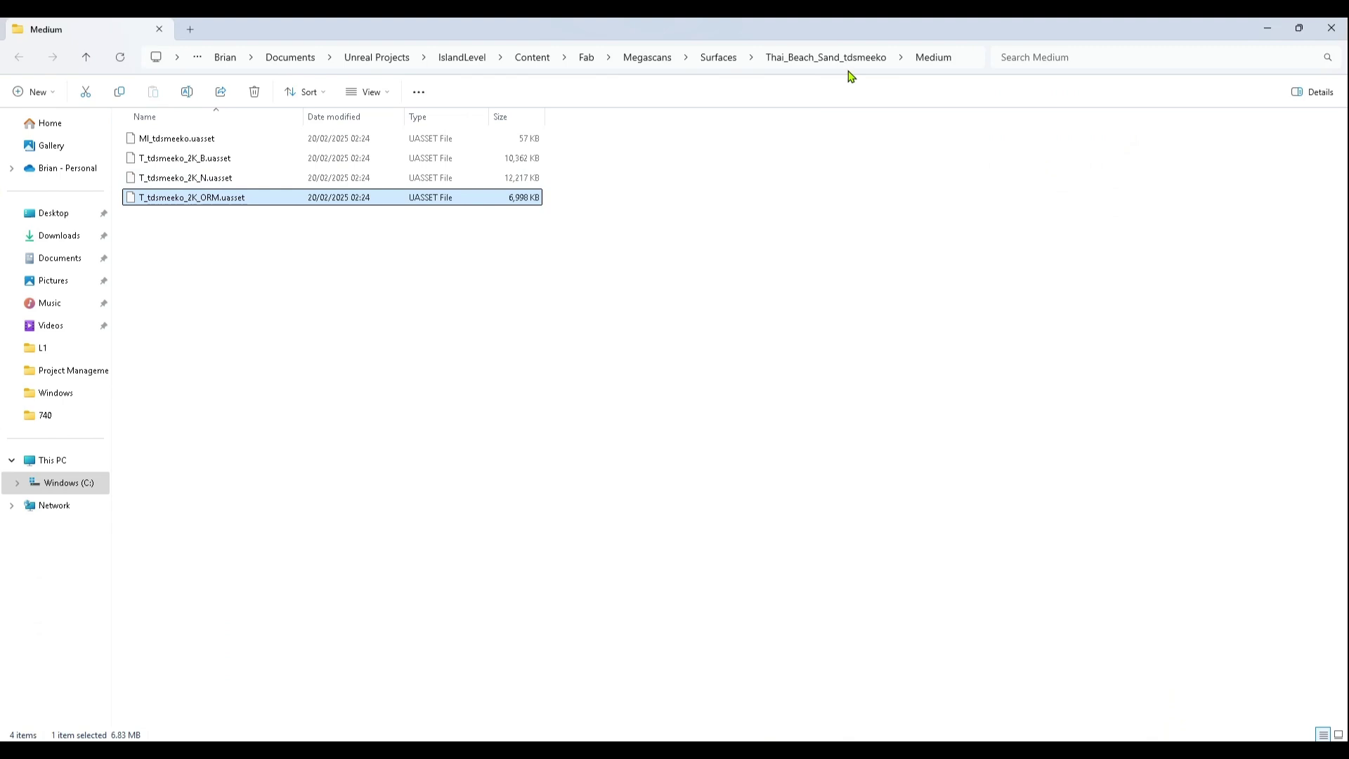
pyautogui.click(472, 60)
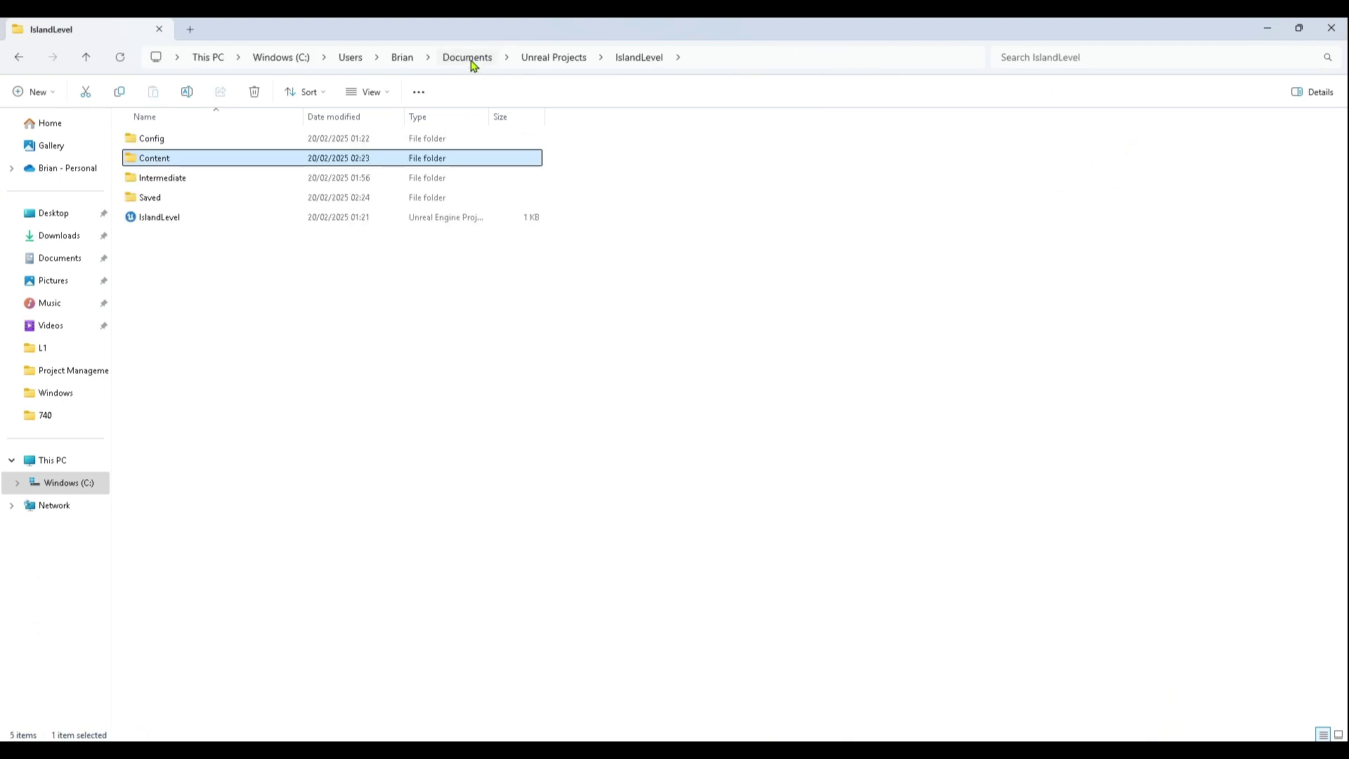
pyautogui.doubleClick(169, 140)
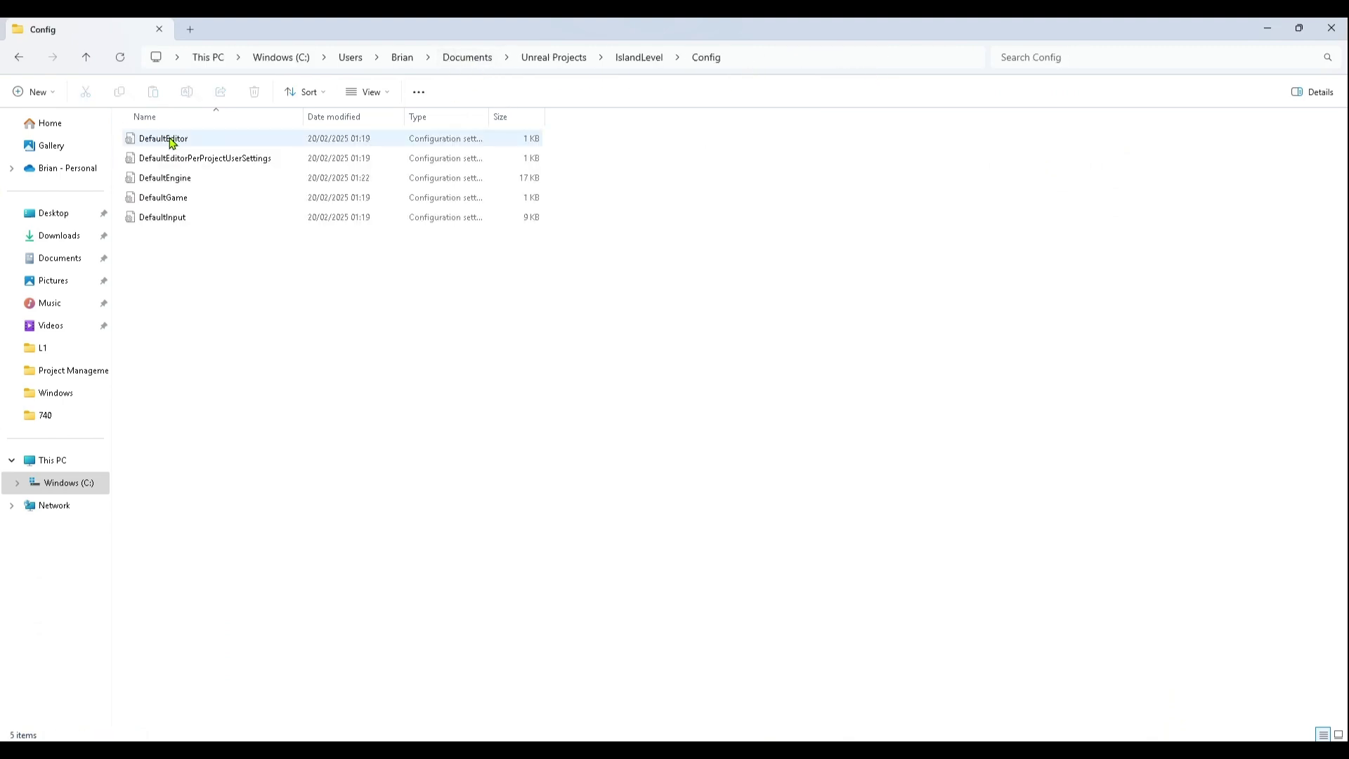
# - Open DefaultEngine and add r.Nanite.AllowTessellation=1 and r.Nanite.Tessellation=1 on separate lines below r.AllowStaticLighting=False in the RendererSettings section
pyautogui.click(173, 181)
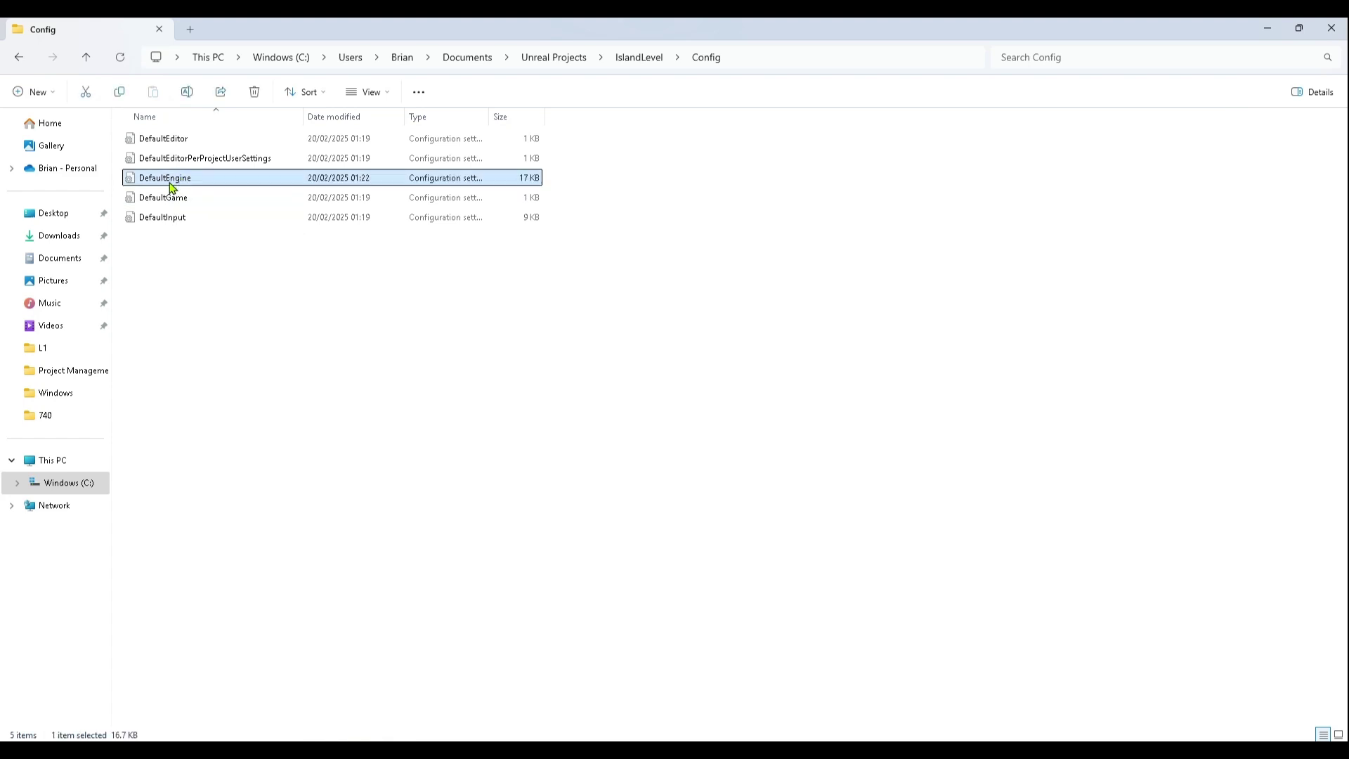
pyautogui.doubleClick(173, 184)
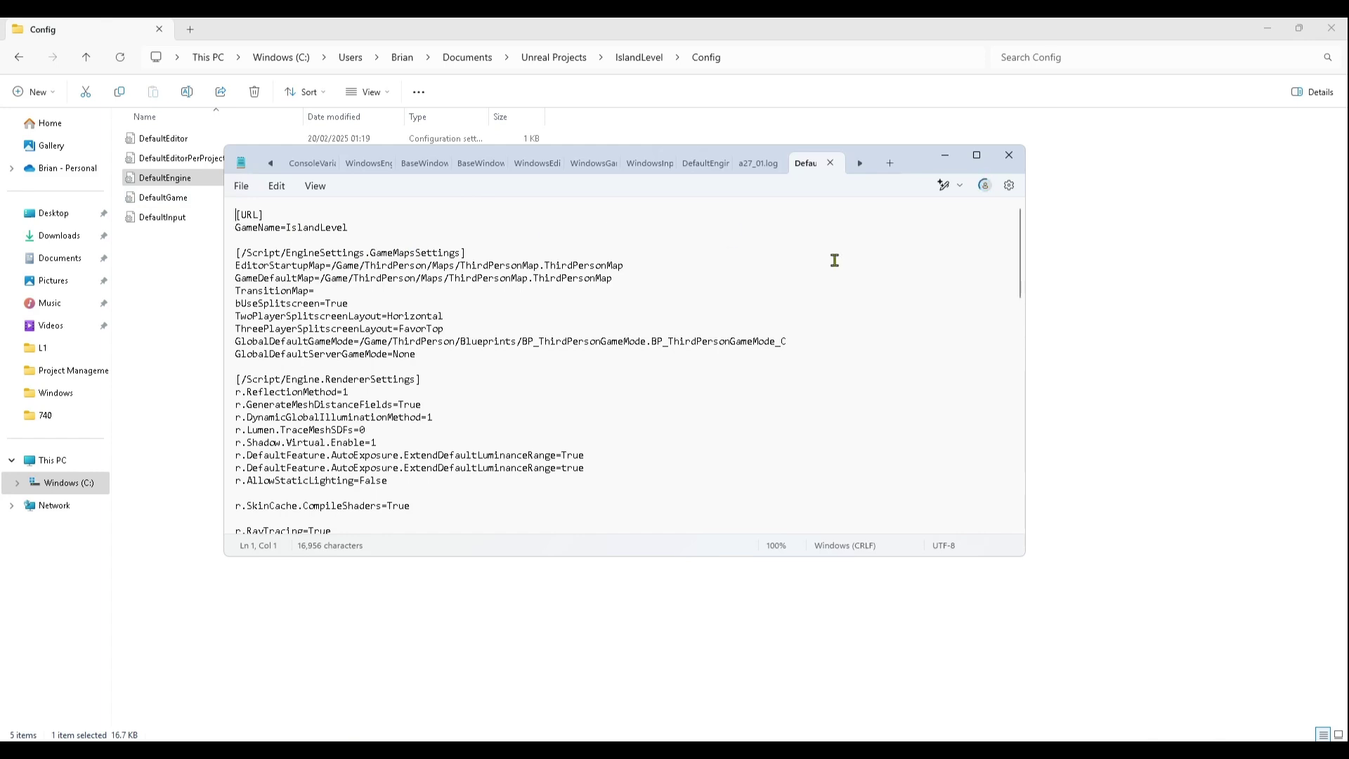
pyautogui.scroll(-4, 547, 387)
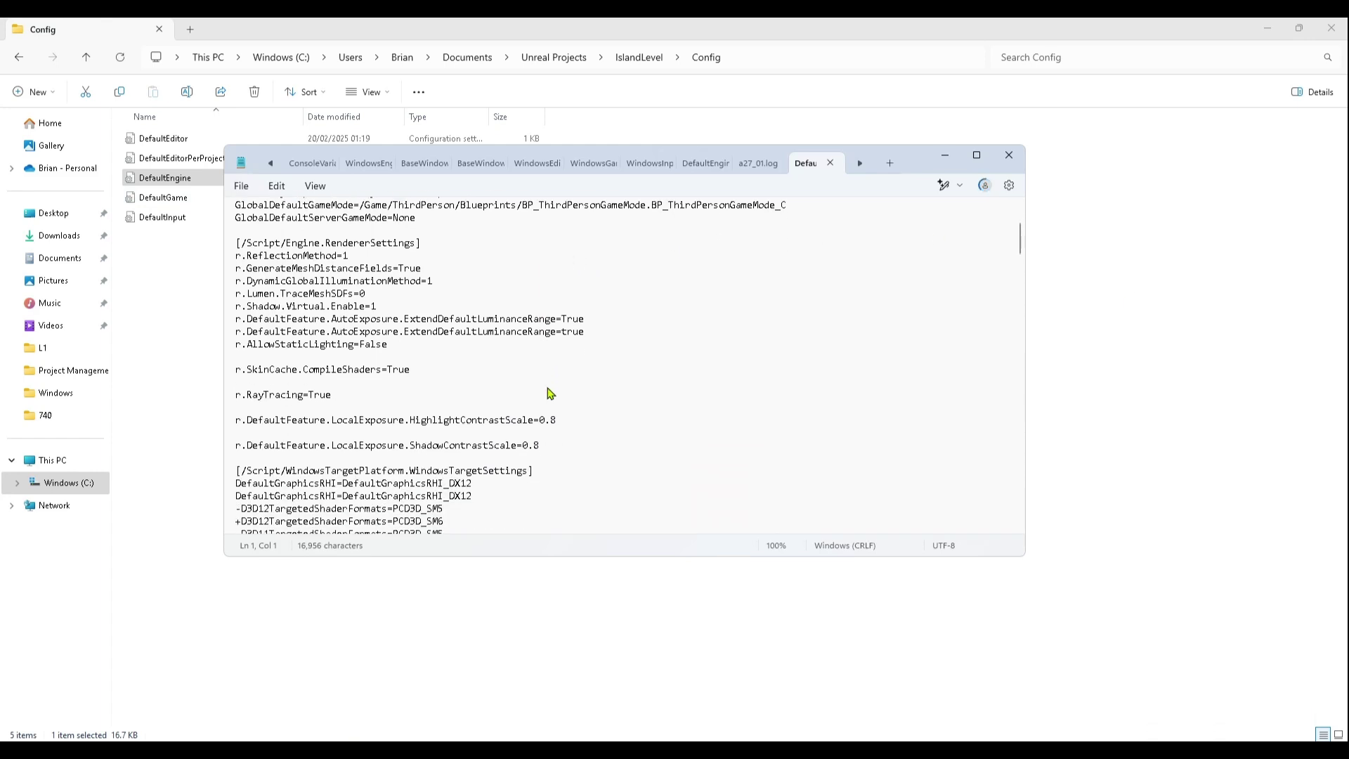
pyautogui.scroll(1, 547, 387)
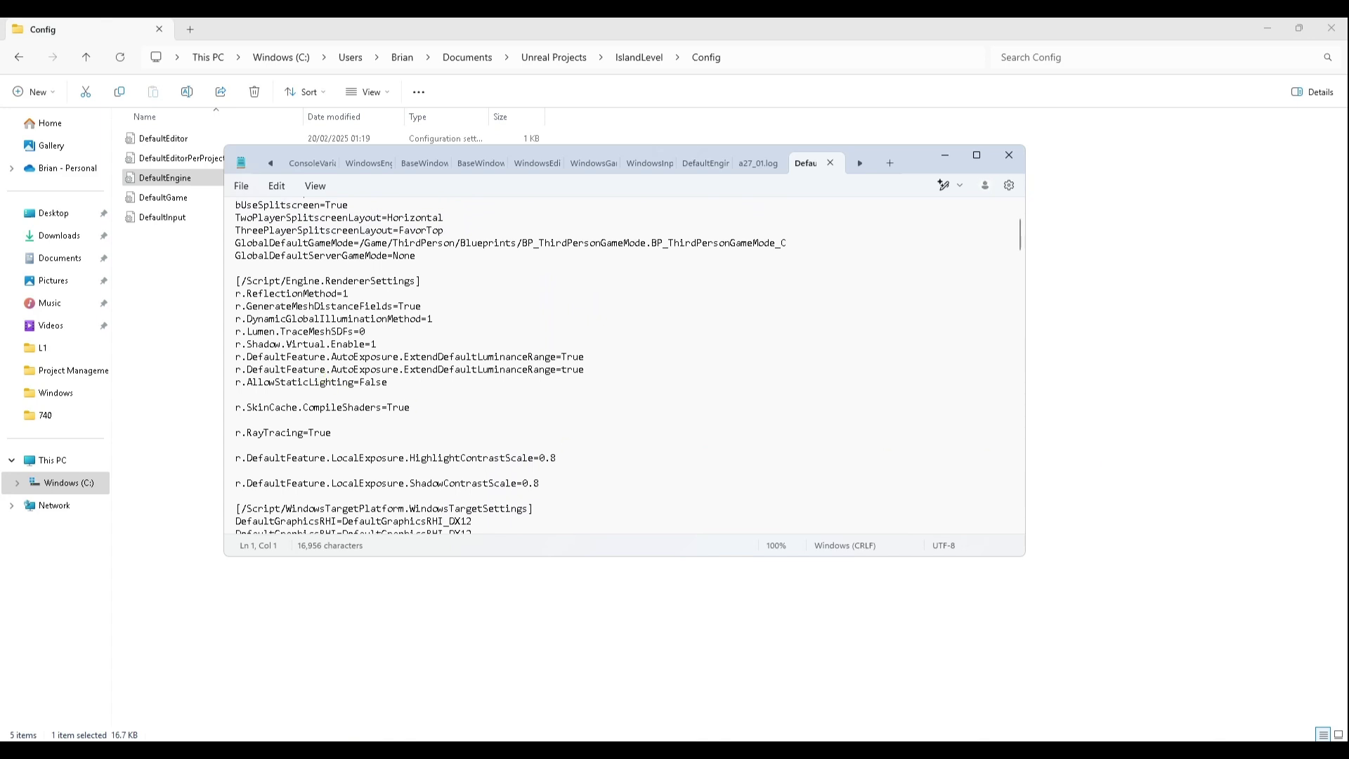
pyautogui.scroll(-2, 485, 436)
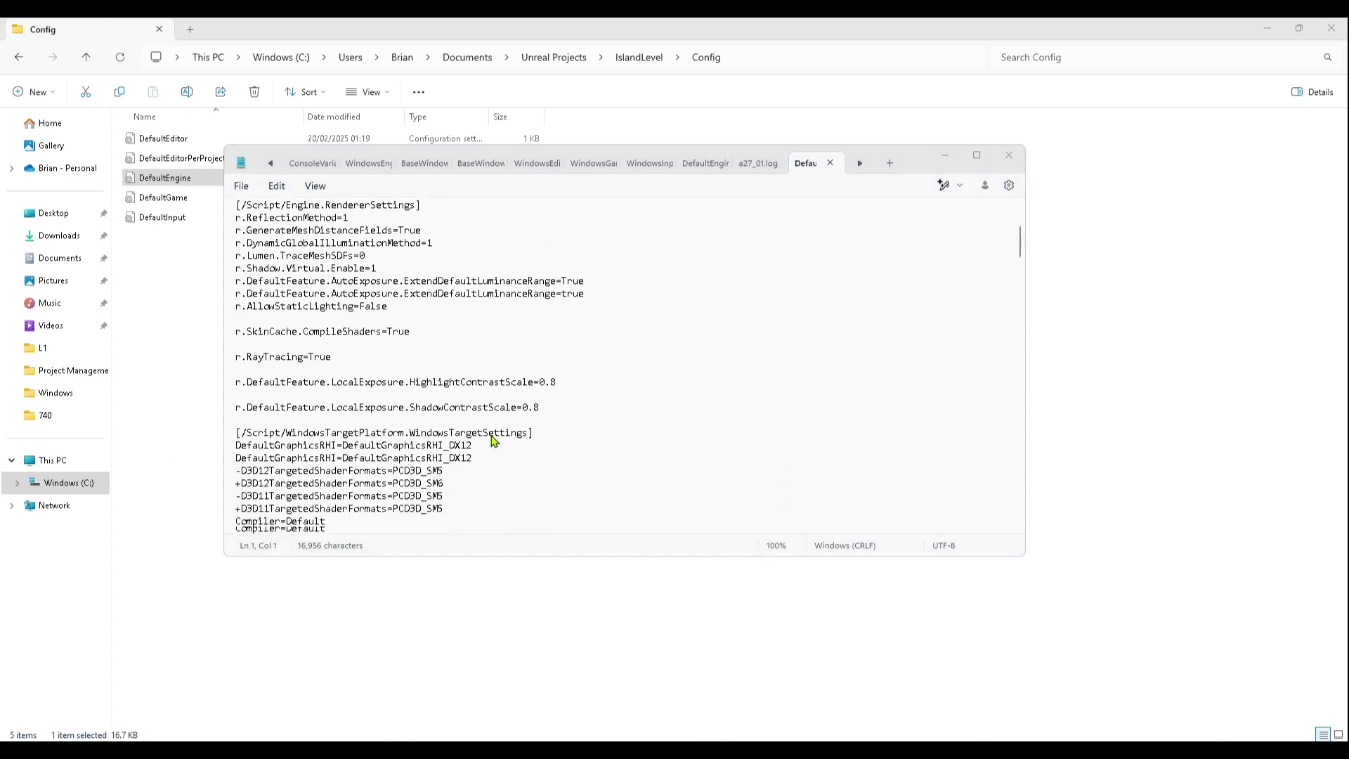
pyautogui.scroll(2, 448, 410)
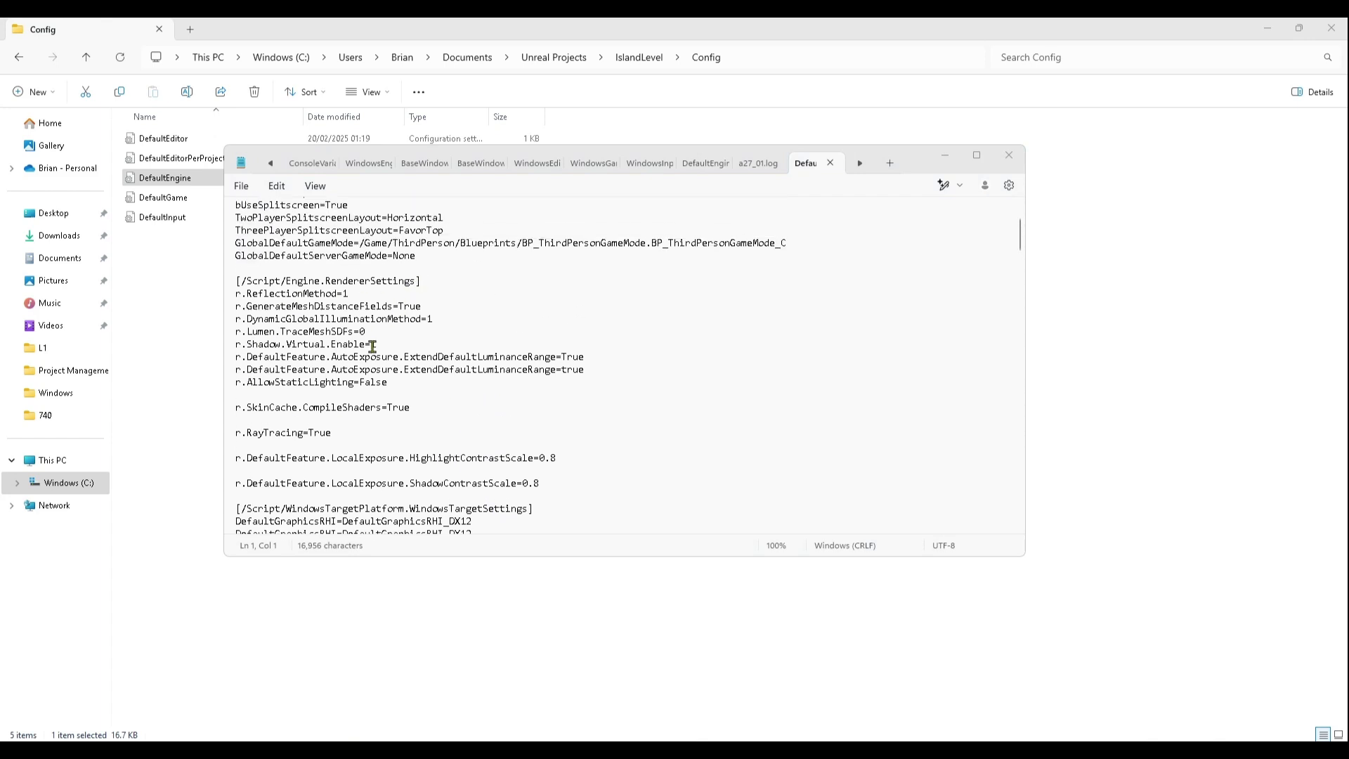
pyautogui.click(399, 383)
pyautogui.press('Return')
pyautogui.press('Return')
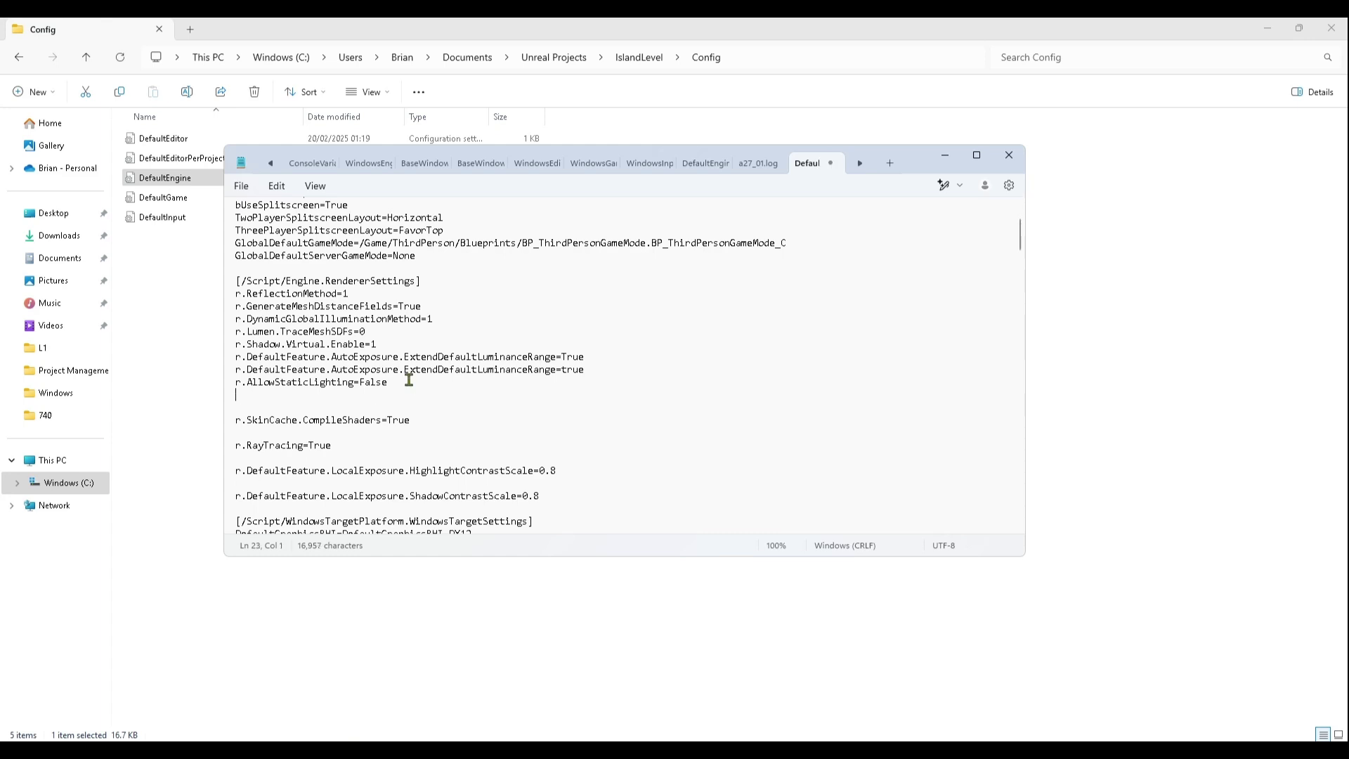
pyautogui.write('r.Nanite.AllowTessellation=1 r.Nanite.Tessellation=1')
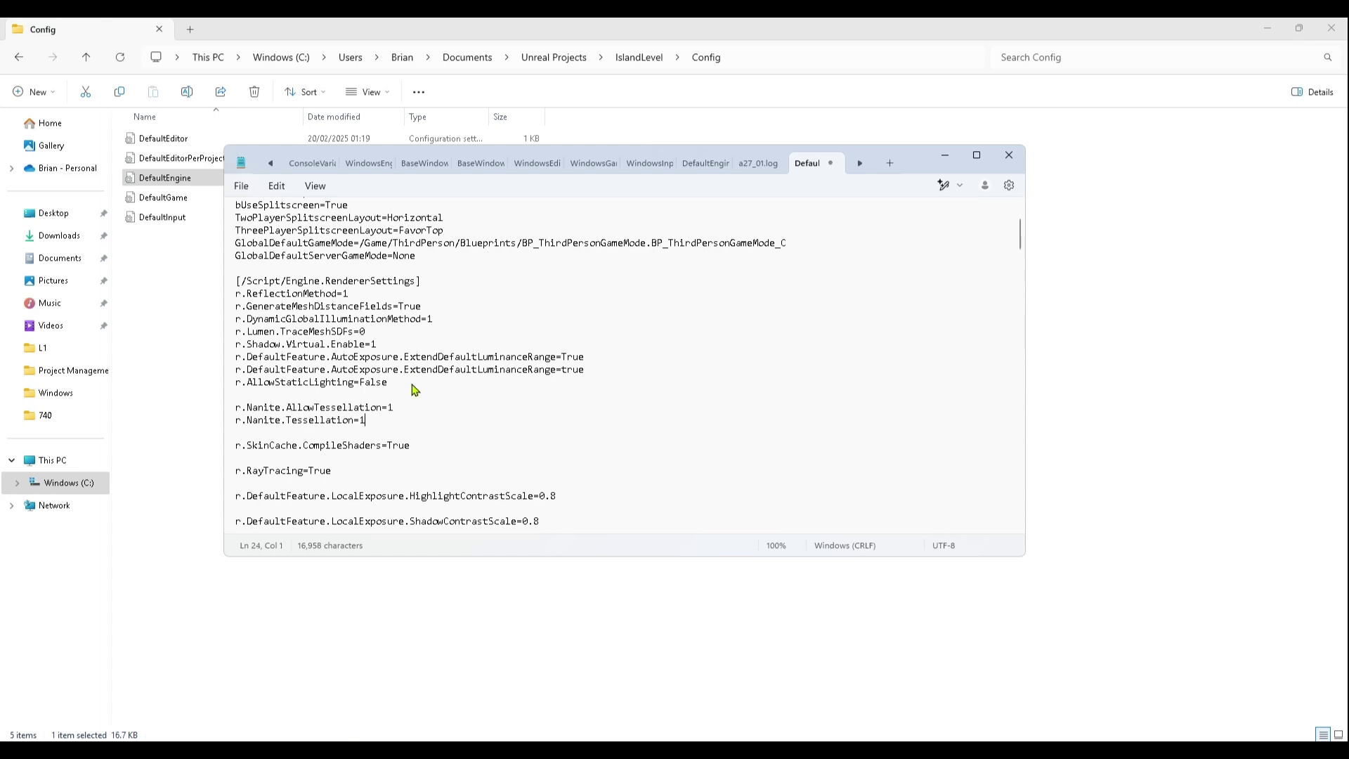
# - Check the two added Nanite tessellation lines, then save and close the DefaultEngine file
pyautogui.moveTo(365, 420); pyautogui.dragTo(212, 414)
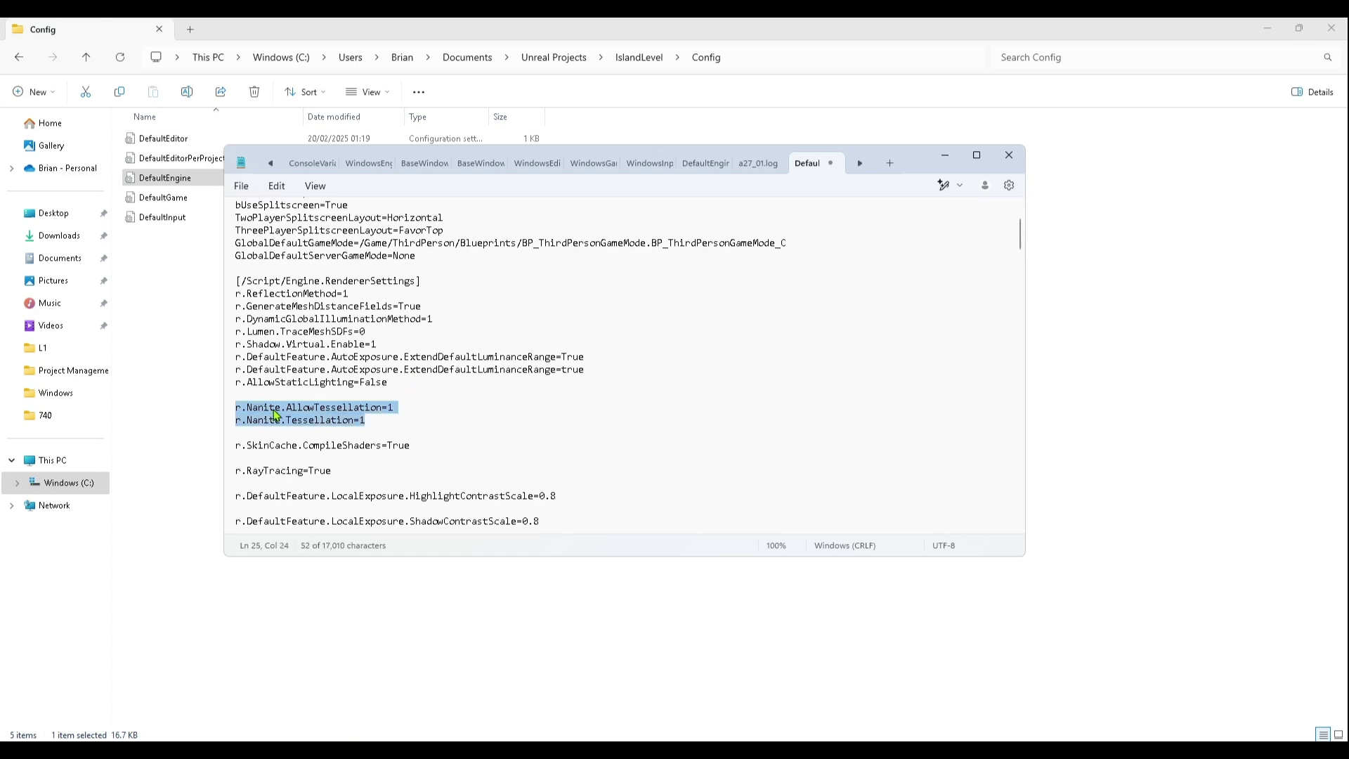
pyautogui.click(241, 186)
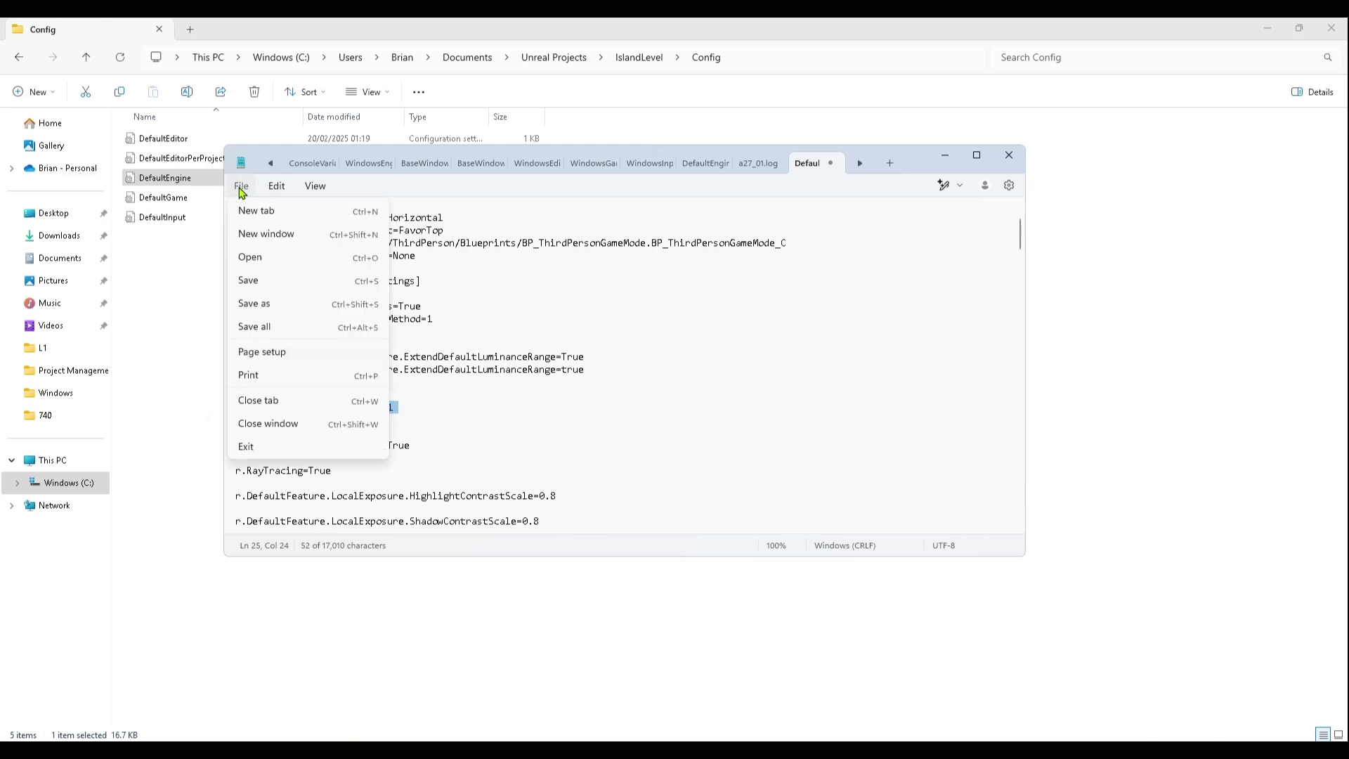
pyautogui.click(260, 283)
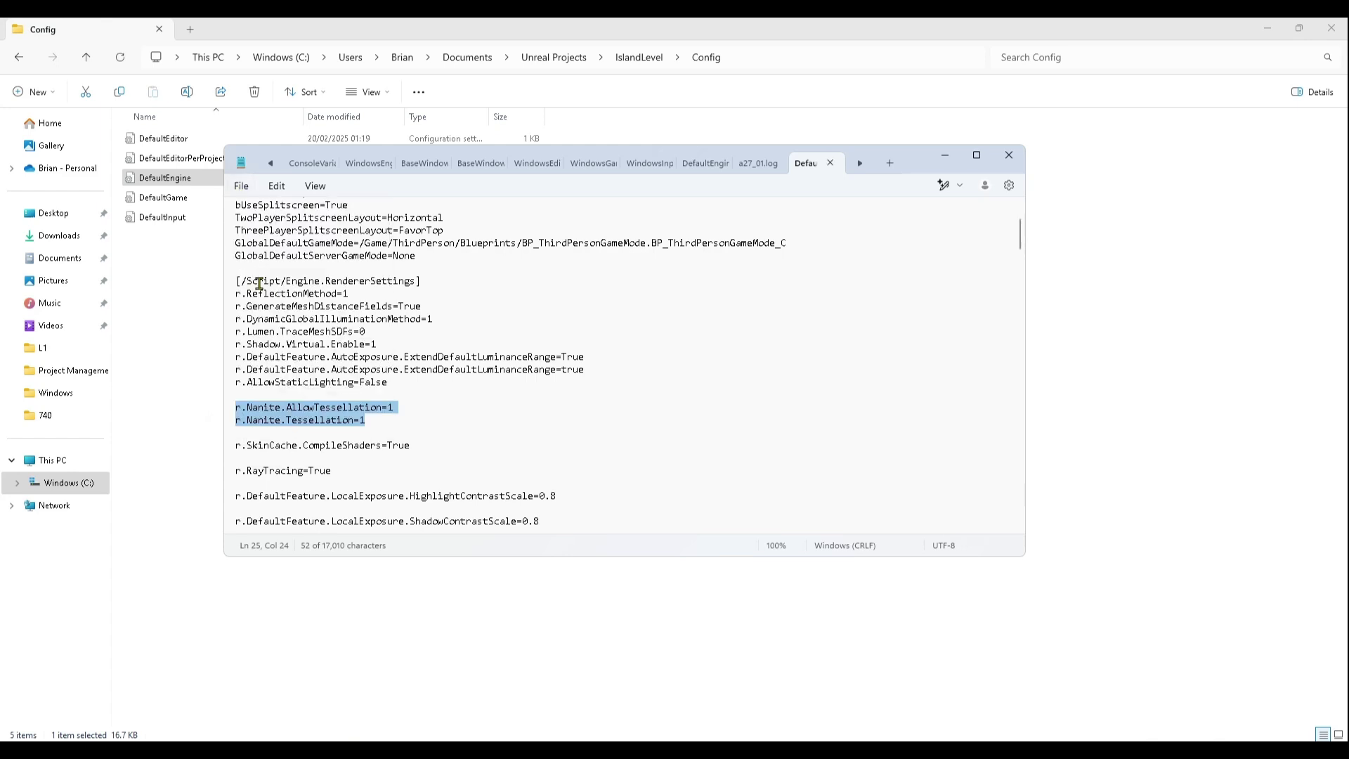
pyautogui.click(1009, 155)
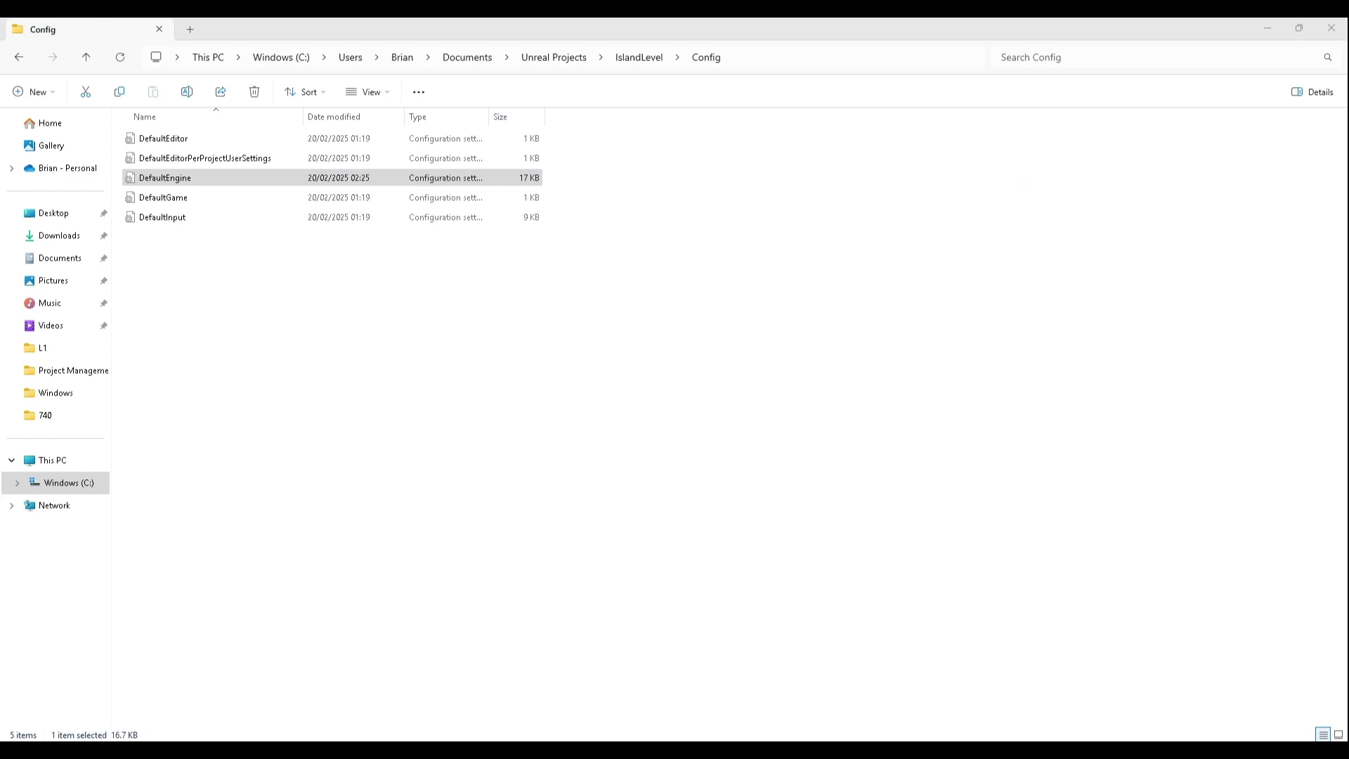
# - Switch back to the IslandLevel project in Unreal Editor, save all unsaved changes and exit the editor
pyautogui.moveTo(923, 750)
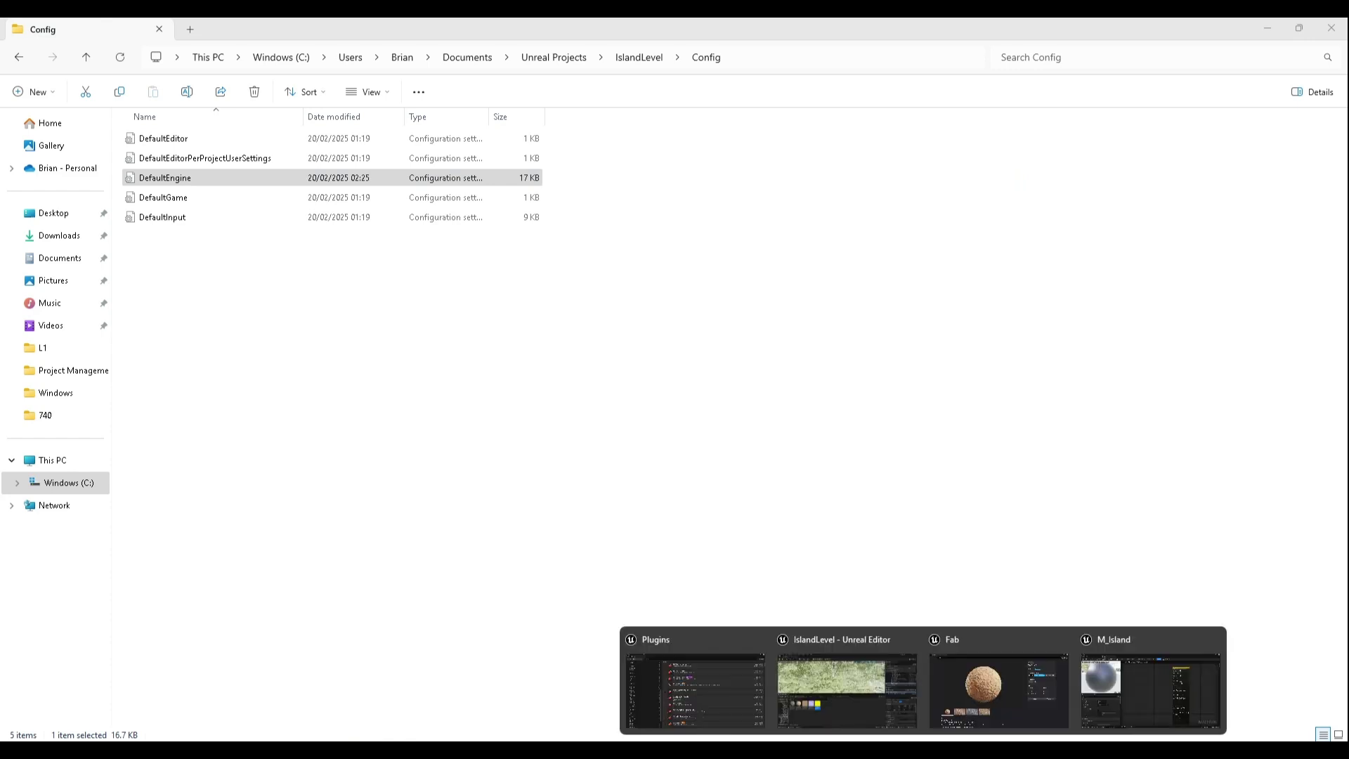
pyautogui.click(884, 704)
pyautogui.click(55, 26)
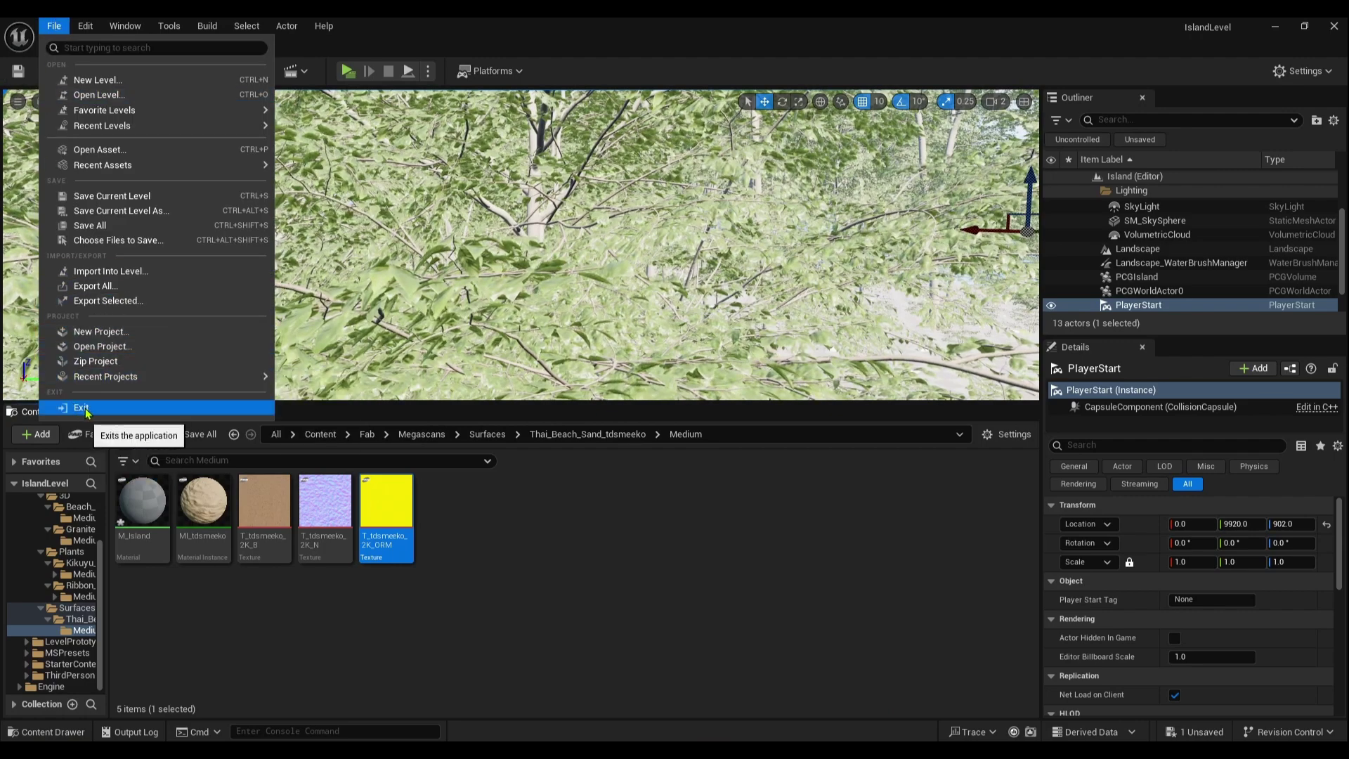
pyautogui.click(90, 225)
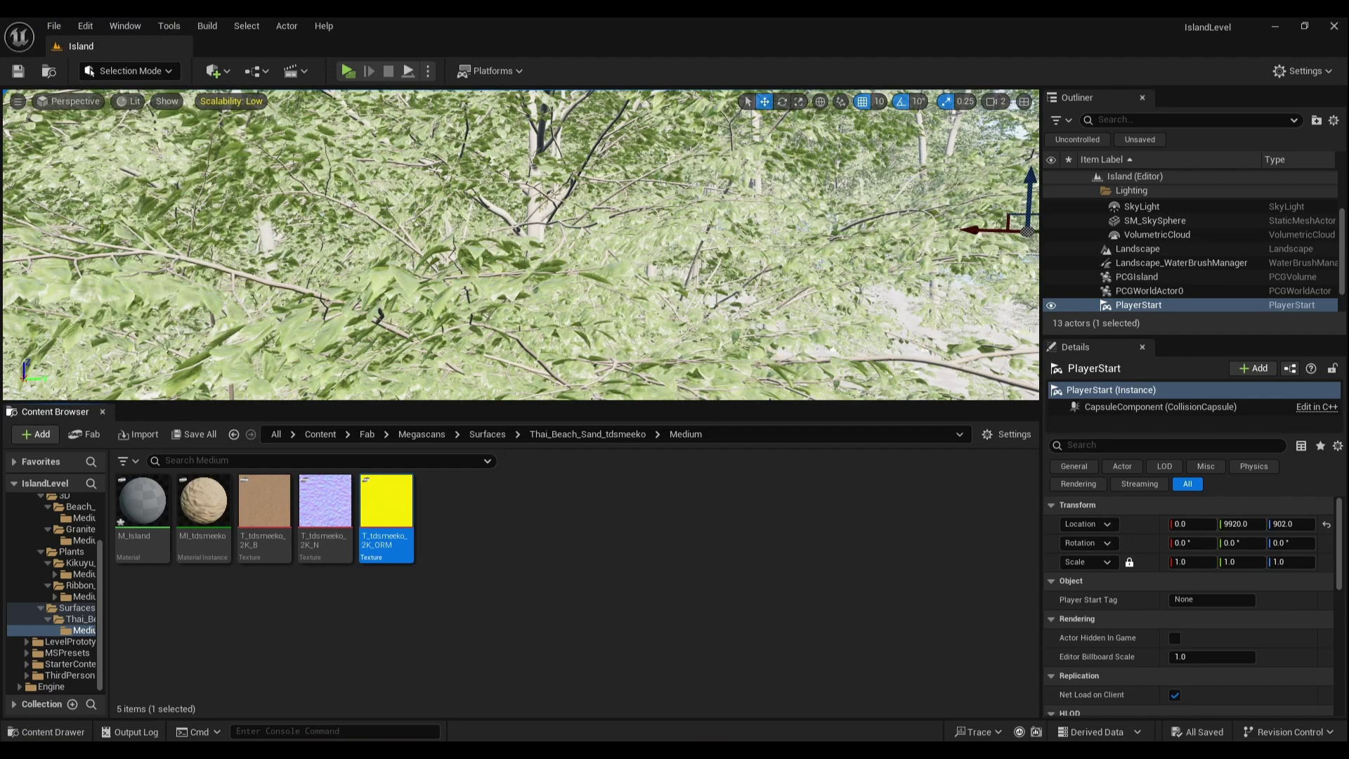
pyautogui.click(55, 26)
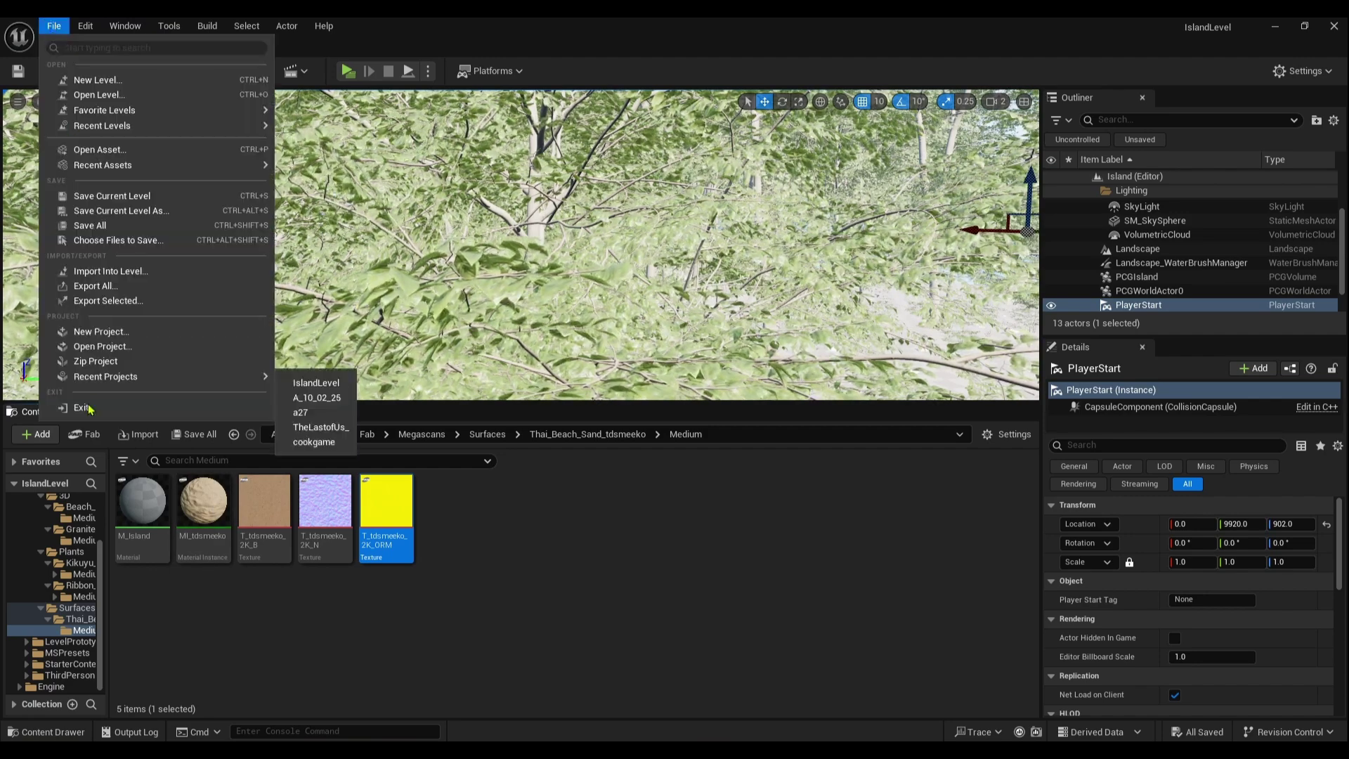
pyautogui.click(93, 407)
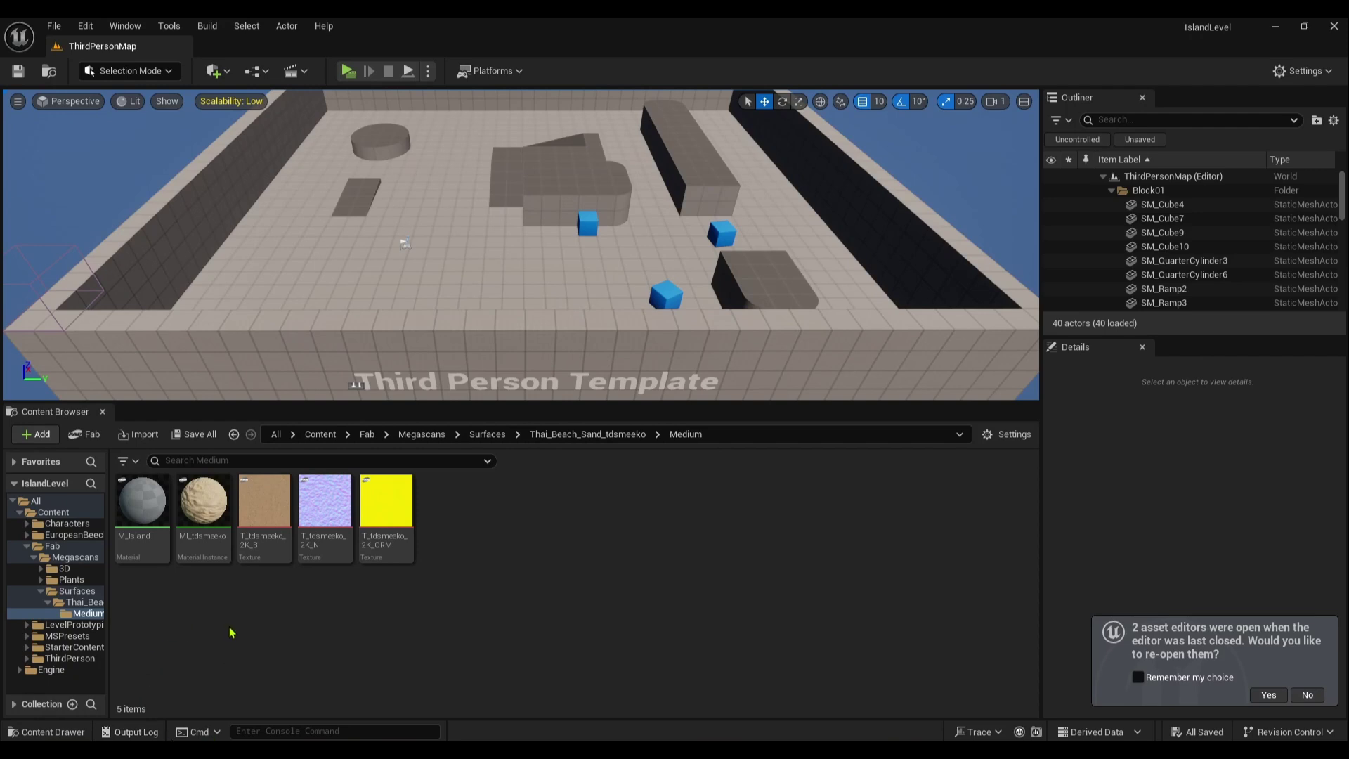
# - Open the M_Island material and add T_tdsmeeko_2K_B, T_tdsmeeko_2K_N and T_tdsmeeko_2K_ORM to its graph as Texture Samples
pyautogui.doubleClick(141, 501)
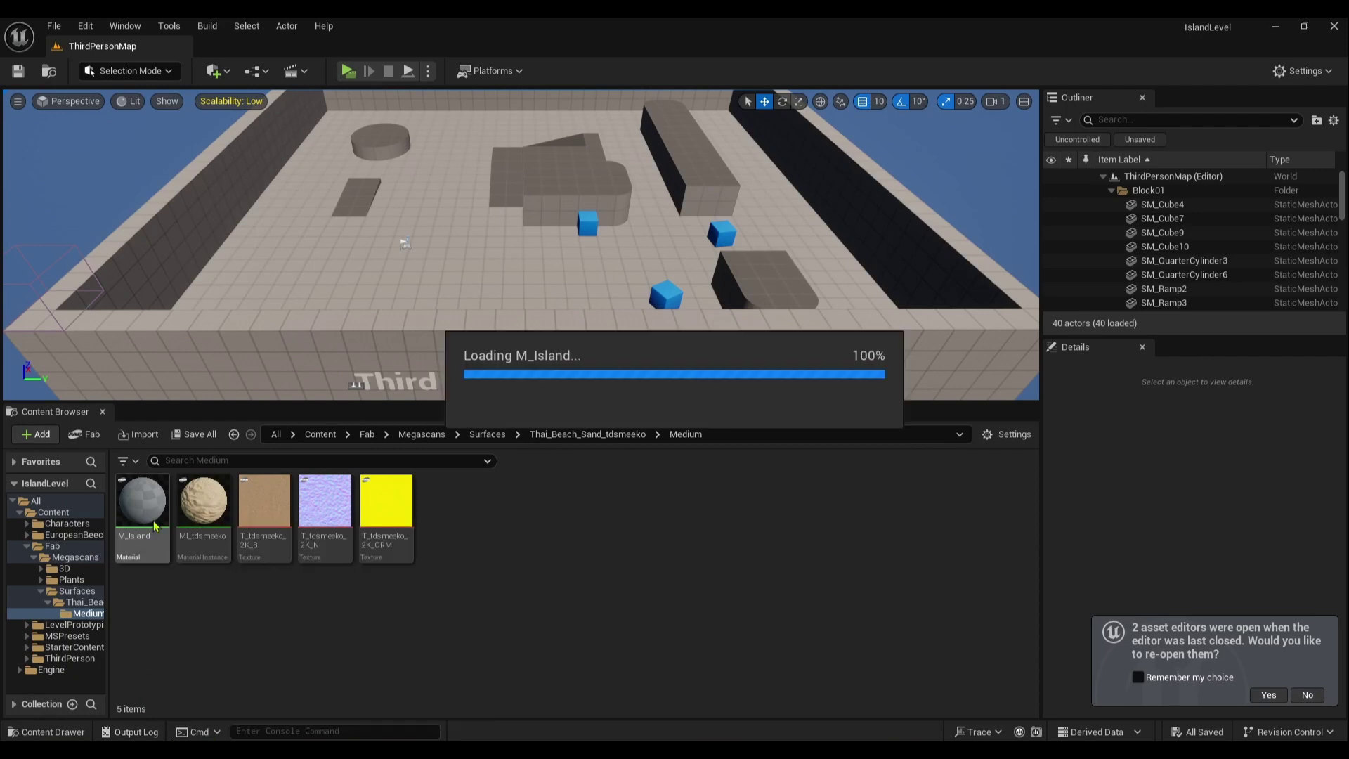
pyautogui.moveTo(1041, 368); pyautogui.dragTo(808, 302)
pyautogui.click(250, 505)
pyautogui.click(304, 509)
pyautogui.click(394, 519)
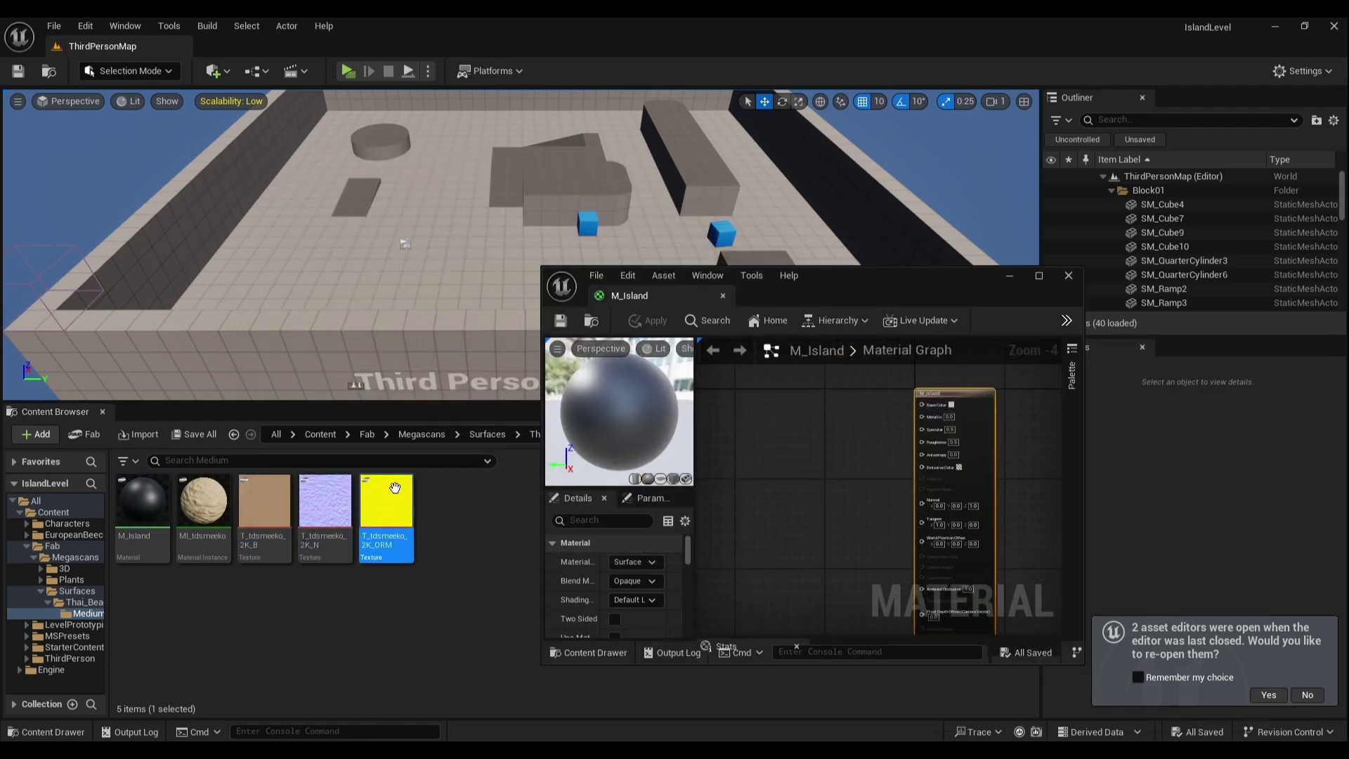
pyautogui.moveTo(264, 500); pyautogui.dragTo(740, 405)
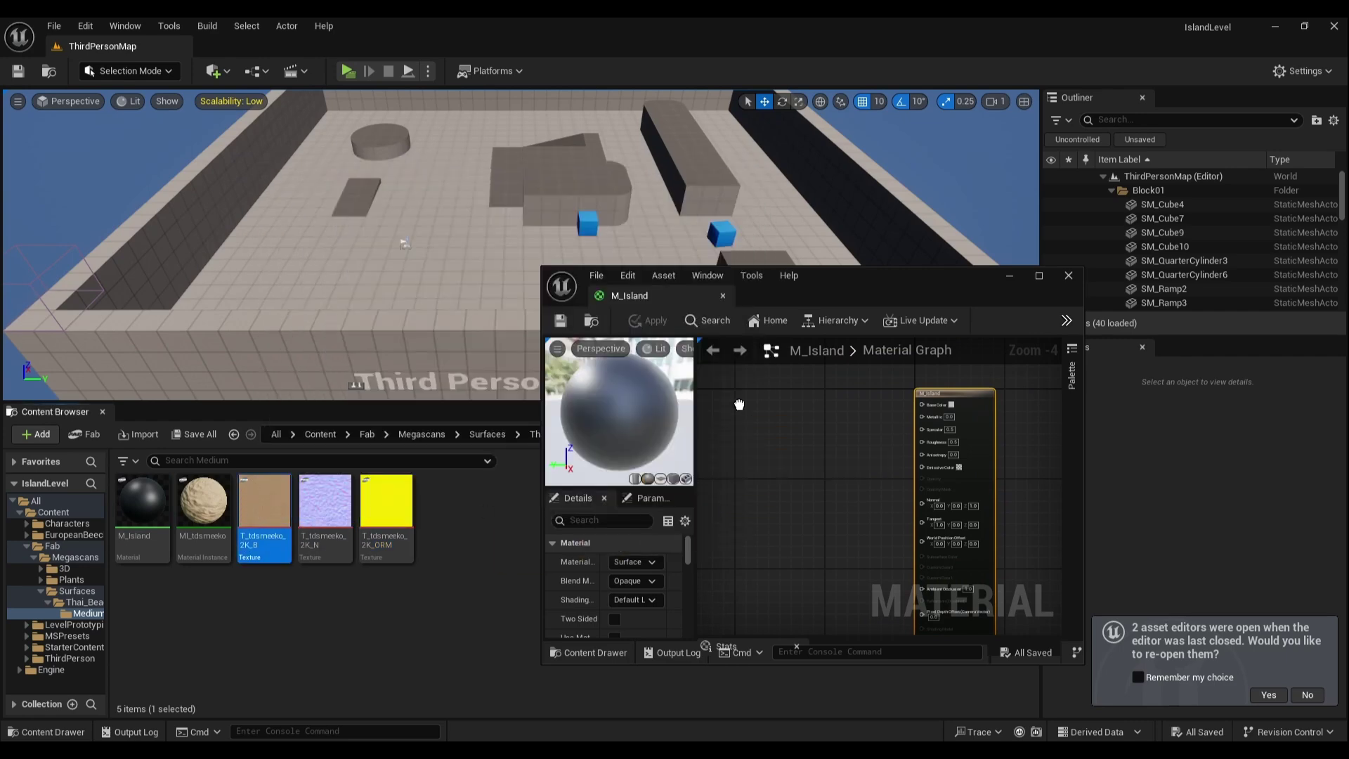
pyautogui.moveTo(325, 500); pyautogui.dragTo(740, 554)
pyautogui.moveTo(382, 508); pyautogui.dragTo(727, 582)
pyautogui.scroll(-3, 750, 521)
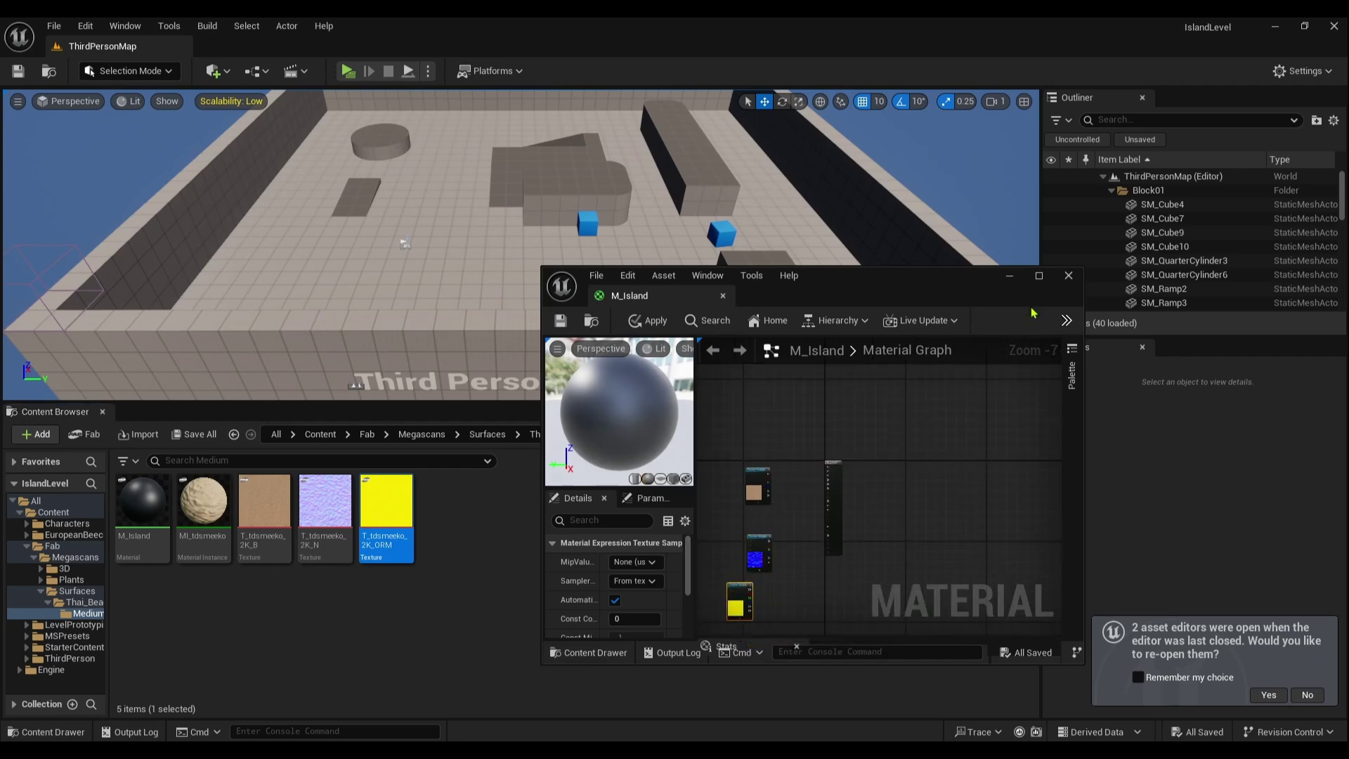
# - Maximize the M_Island editor and line up the yellow ORM Texture Sample beneath the normal map node
pyautogui.click(1043, 276)
pyautogui.scroll(8, 729, 370)
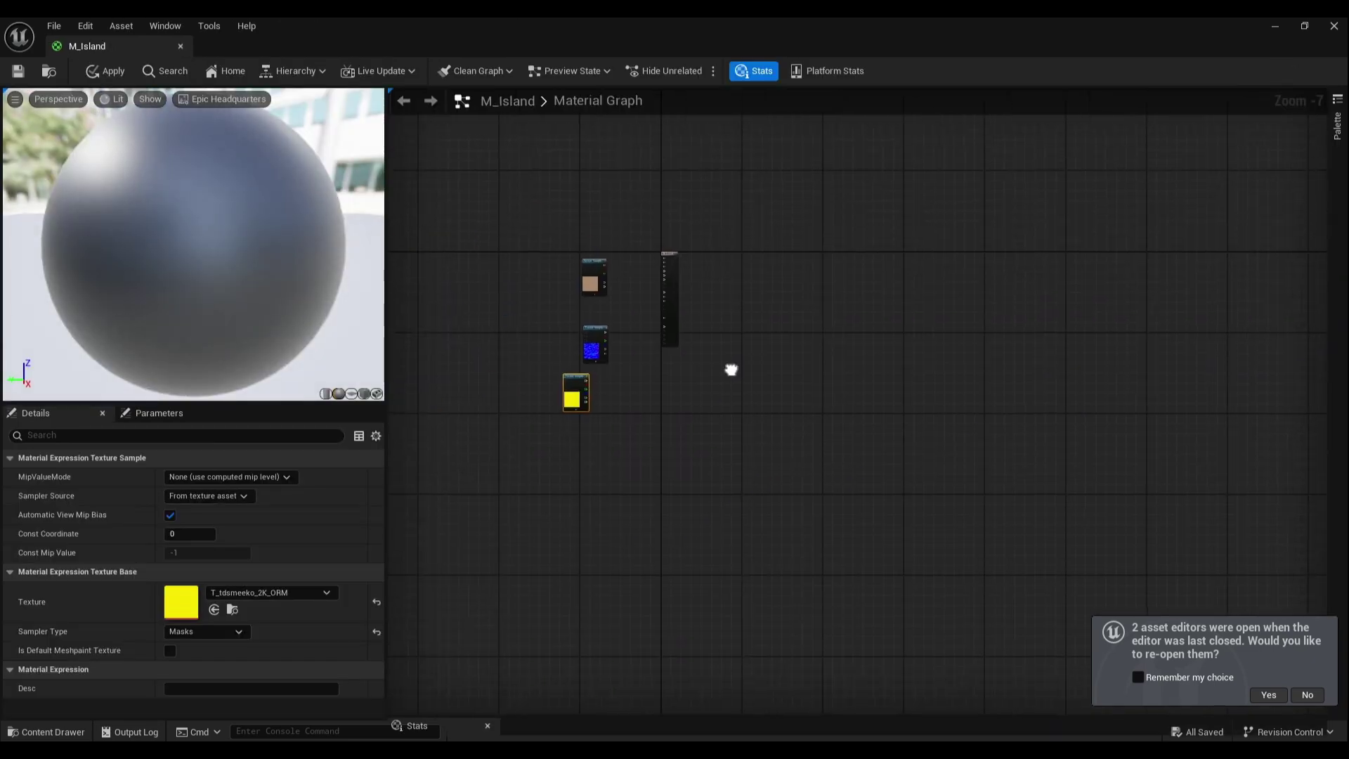
pyautogui.moveTo(730, 444); pyautogui.dragTo(953, 522, button='right')
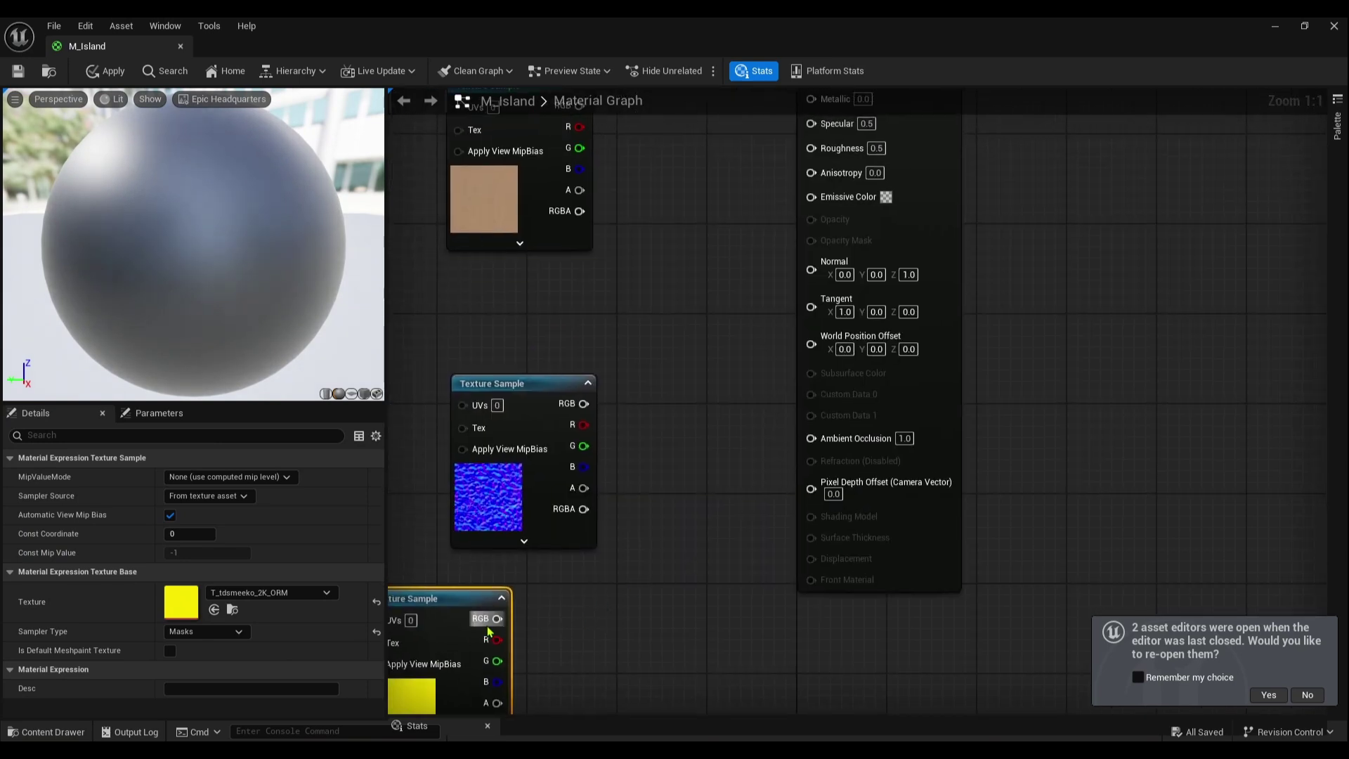
pyautogui.moveTo(438, 602); pyautogui.dragTo(522, 664)
pyautogui.moveTo(593, 531); pyautogui.dragTo(574, 670, button='right')
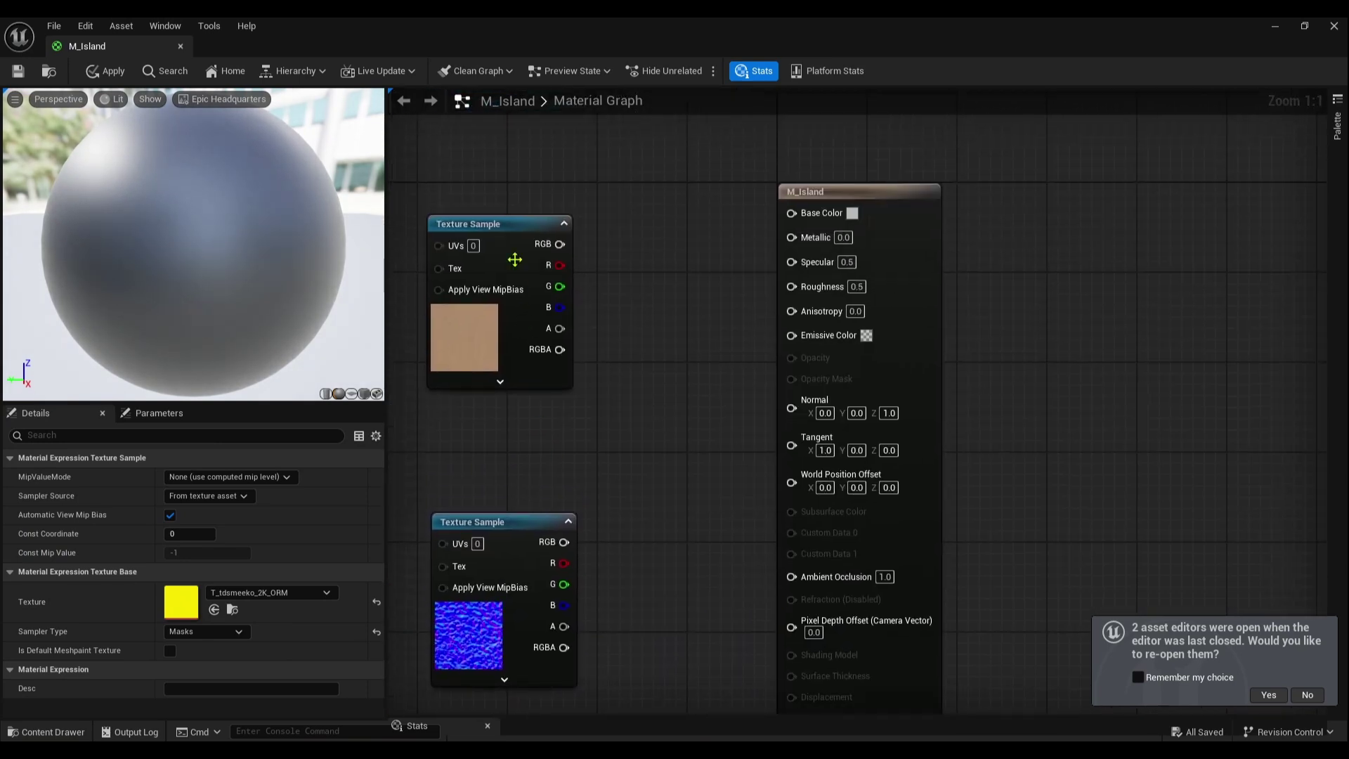
# - Connect the sand colour texture's RGB output to Base Color and the normal texture's RGB output to Normal
pyautogui.moveTo(515, 260); pyautogui.dragTo(792, 212)
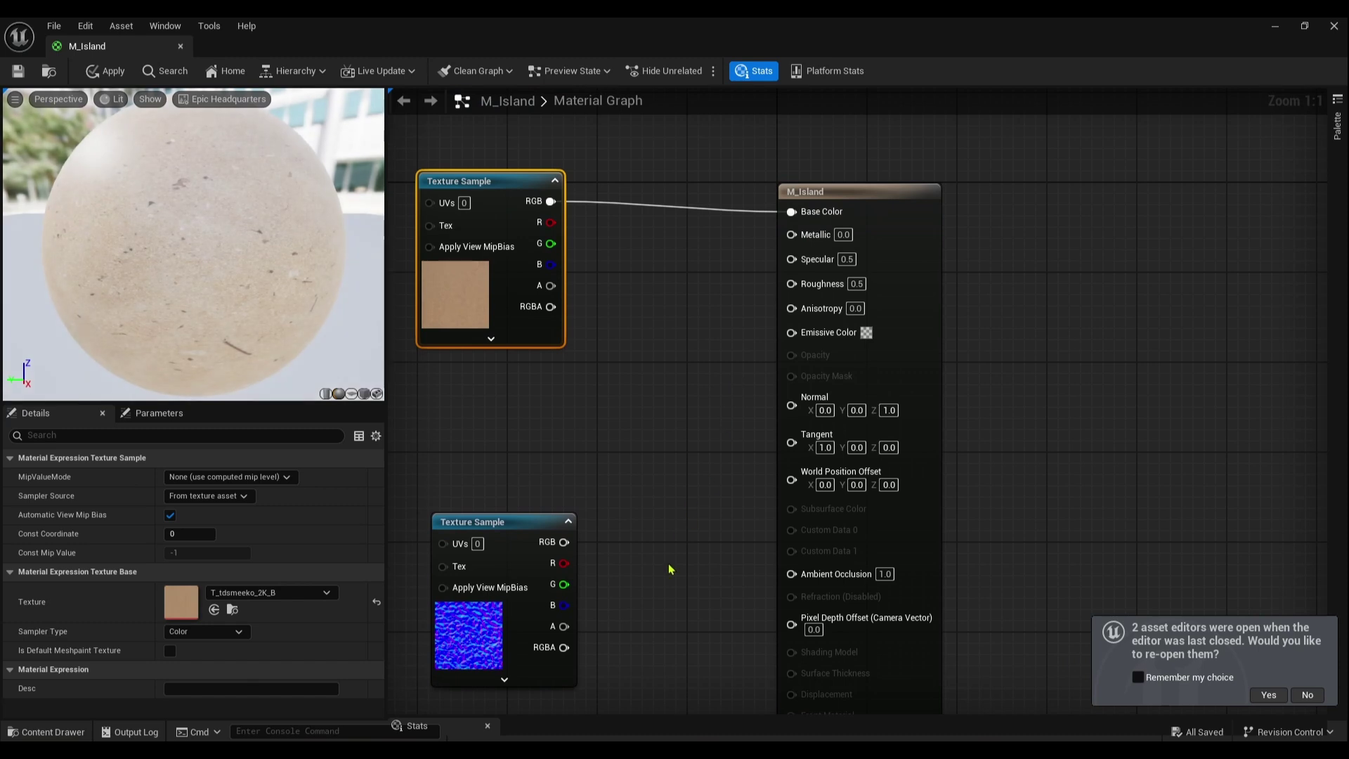
pyautogui.click(912, 261)
pyautogui.click(506, 531)
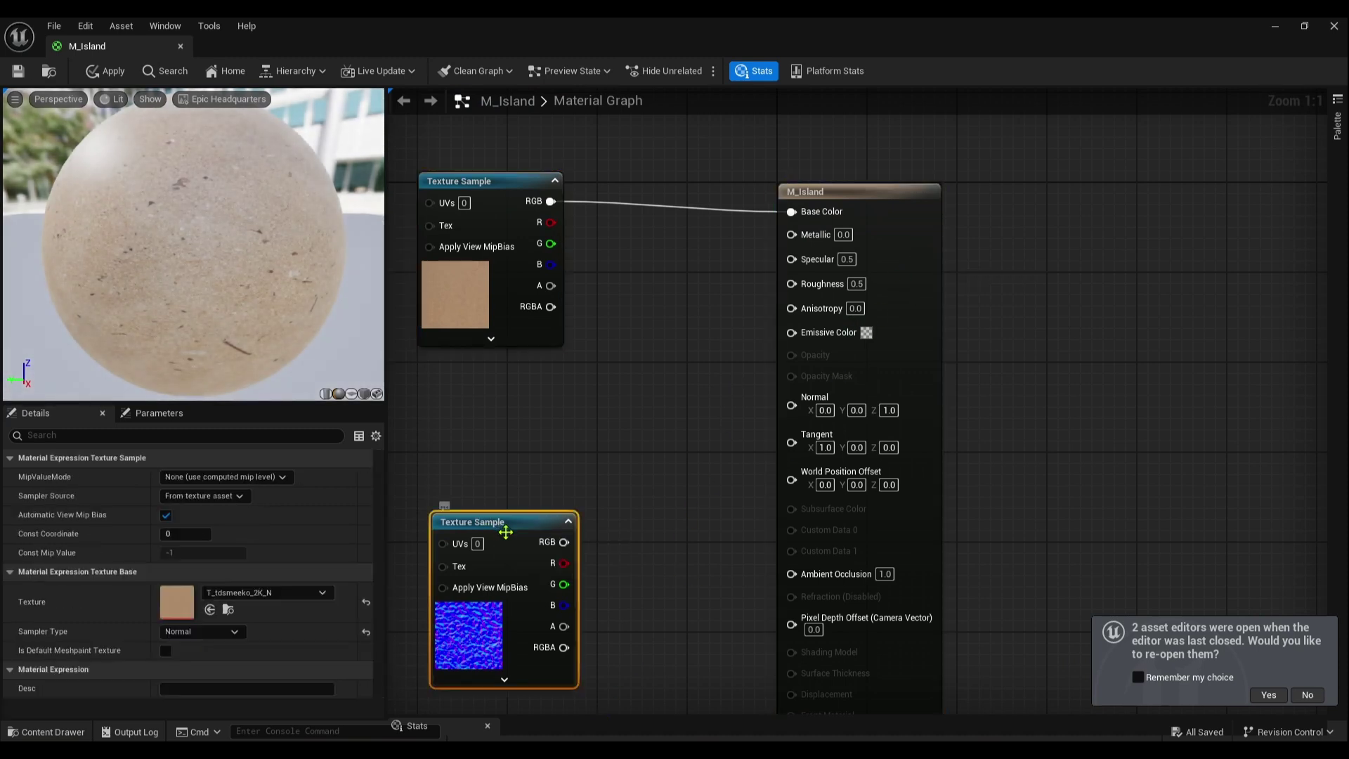
pyautogui.moveTo(564, 542); pyautogui.dragTo(792, 405)
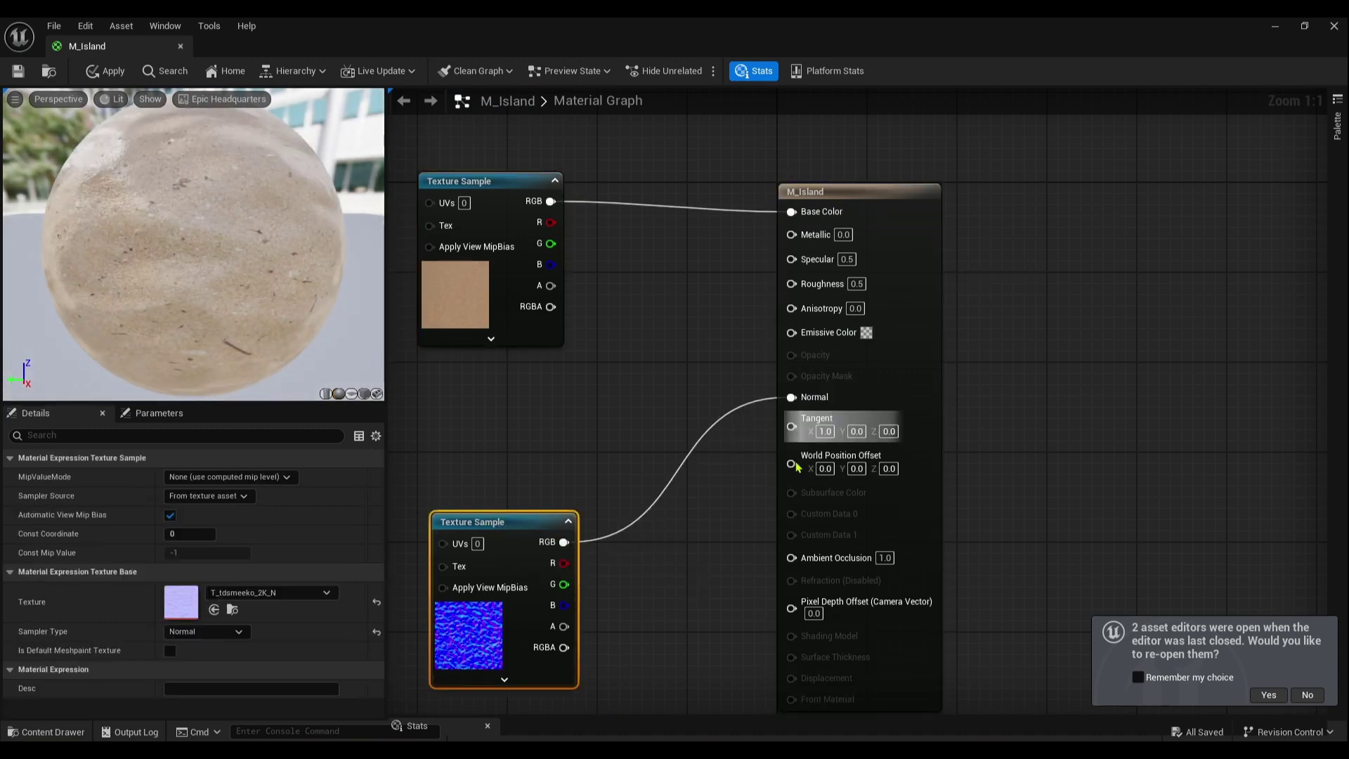
# - Find the M_Island output node's nanite settings and turn on Enable Tessellation and Used with Nanite
pyautogui.moveTo(702, 631); pyautogui.dragTo(784, 425, button='right')
pyautogui.moveTo(702, 582); pyautogui.dragTo(698, 494, button='right')
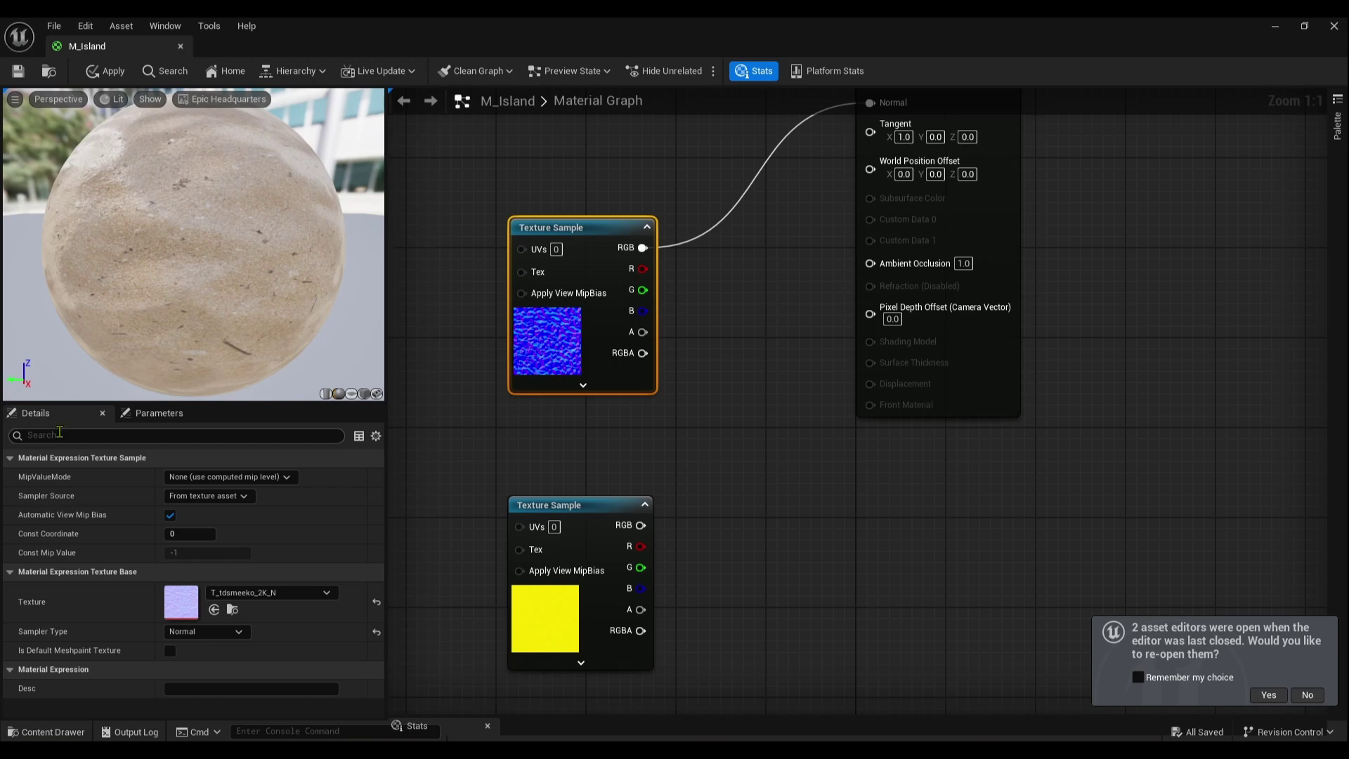
pyautogui.click(974, 381)
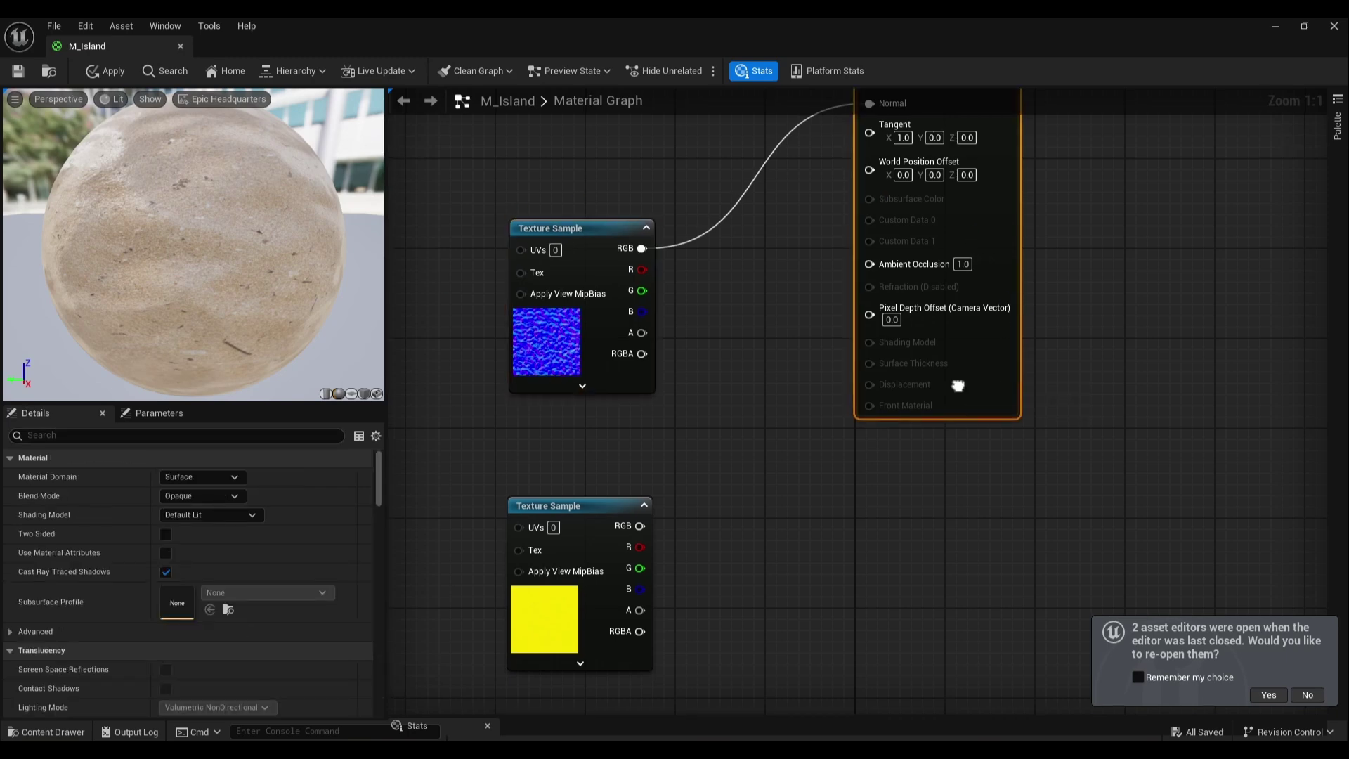
pyautogui.moveTo(959, 385); pyautogui.dragTo(974, 498, button='right')
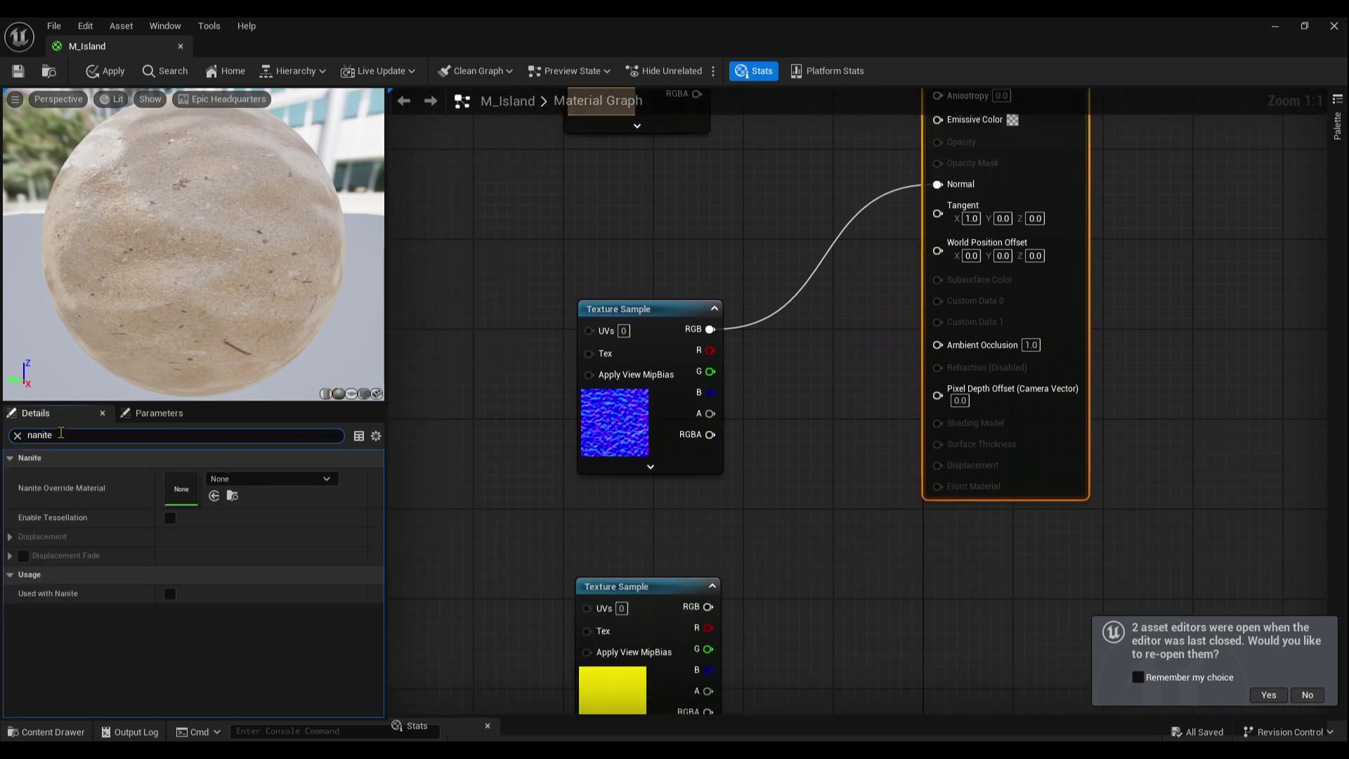
pyautogui.click(170, 518)
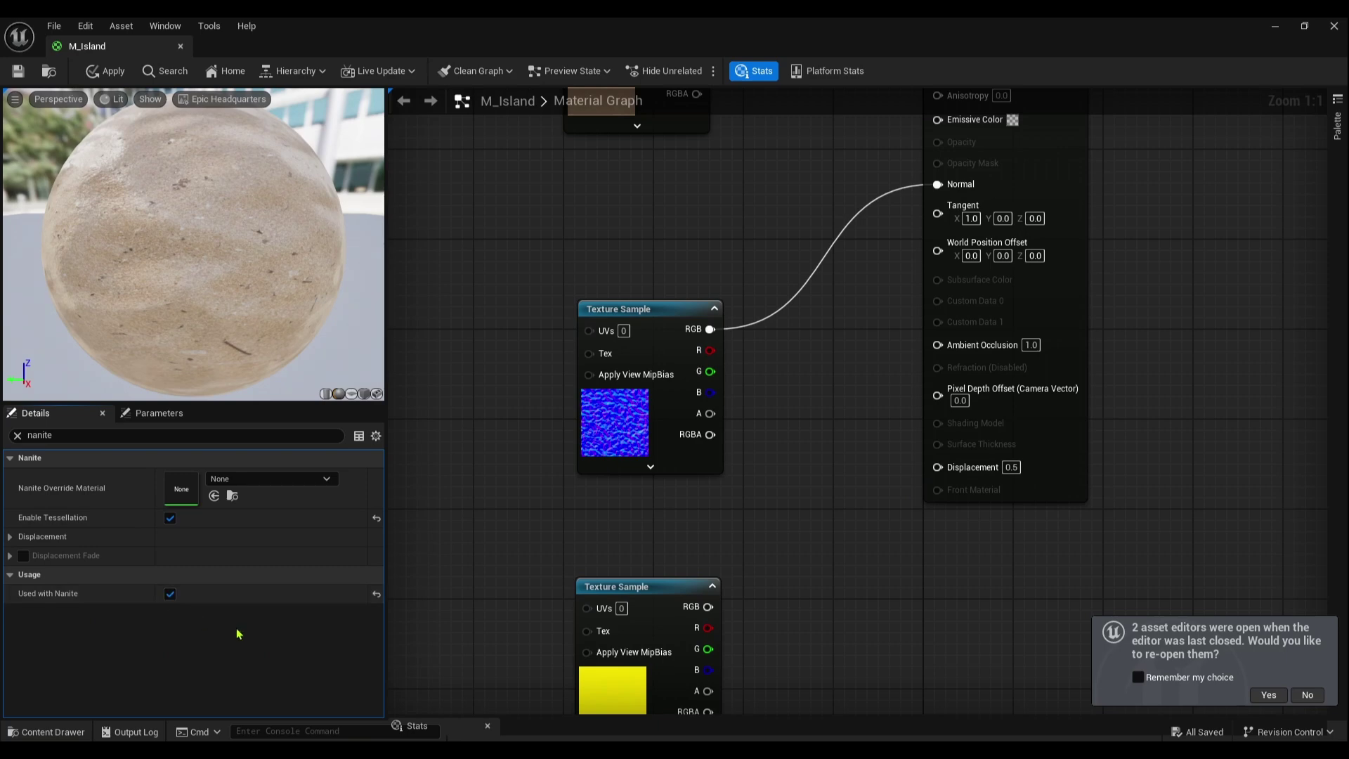
# - Connect the ORM texture's RGB output to Displacement, save the M_Island material and minimize its editor
pyautogui.moveTo(708, 606); pyautogui.dragTo(963, 475)
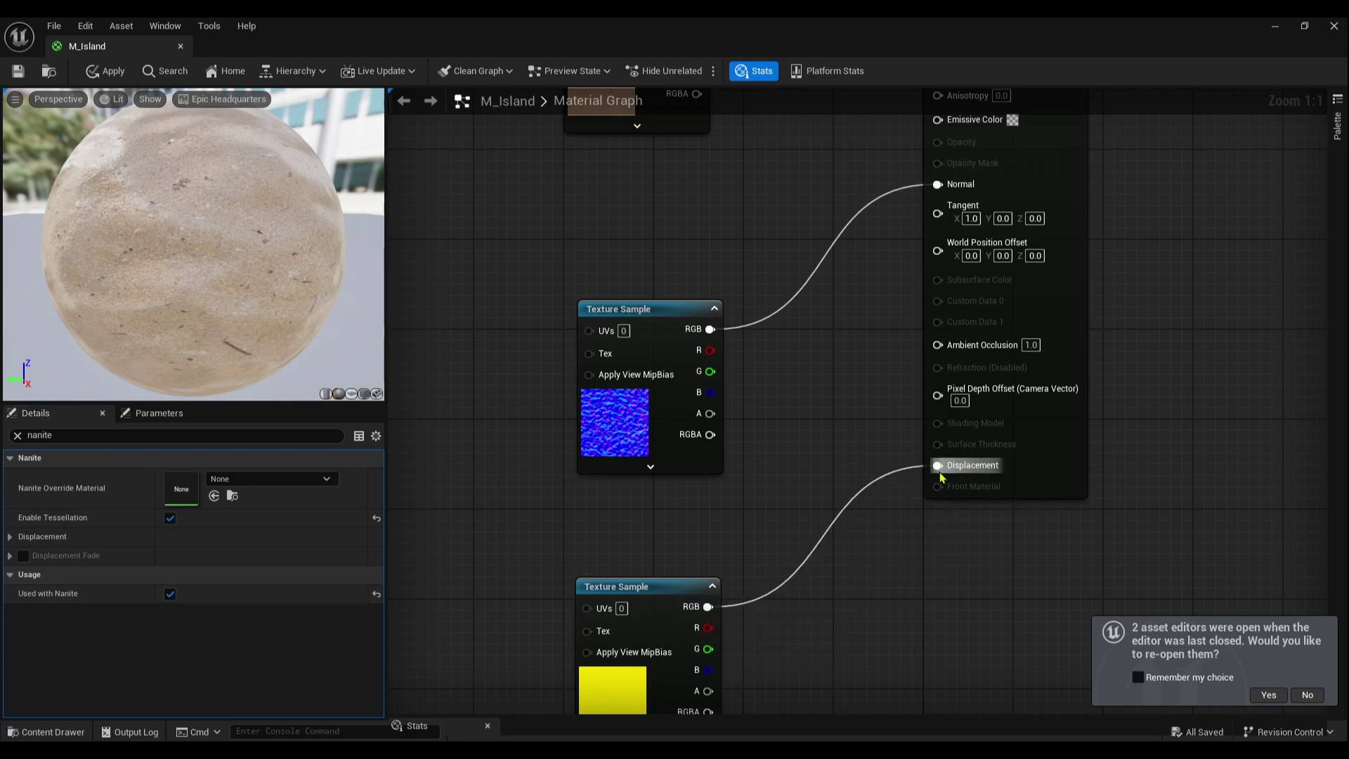
pyautogui.click(17, 71)
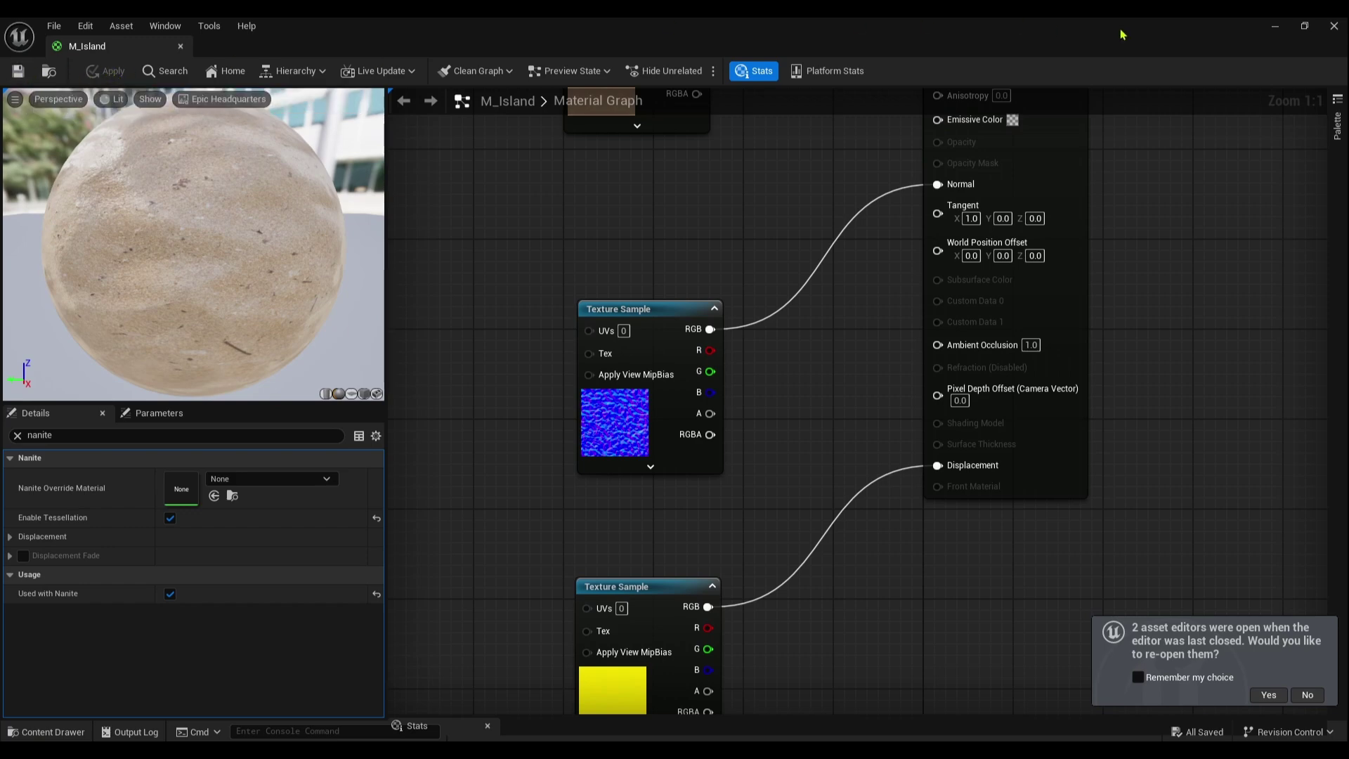
pyautogui.click(1270, 31)
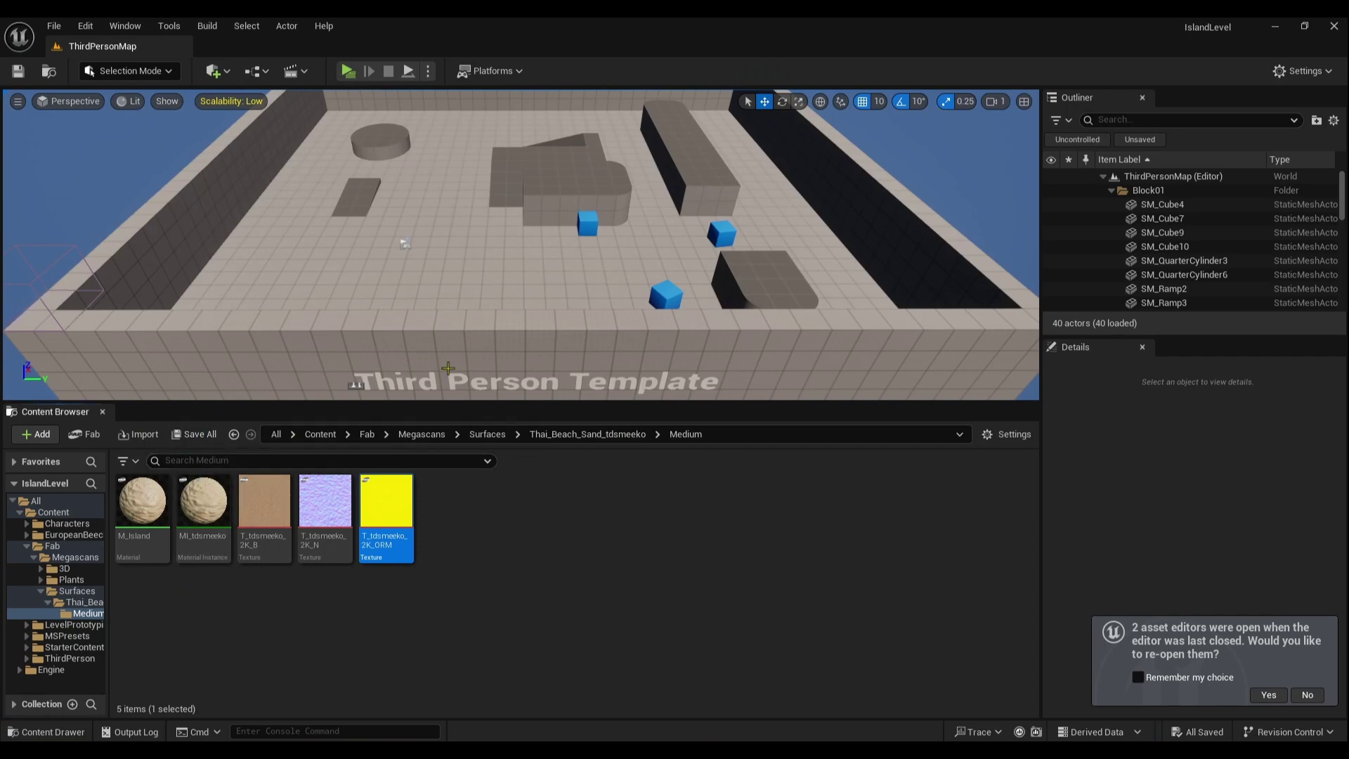
# - Open the Island level from the Content folder and turn the view toward the bare landscape ground
pyautogui.click(54, 513)
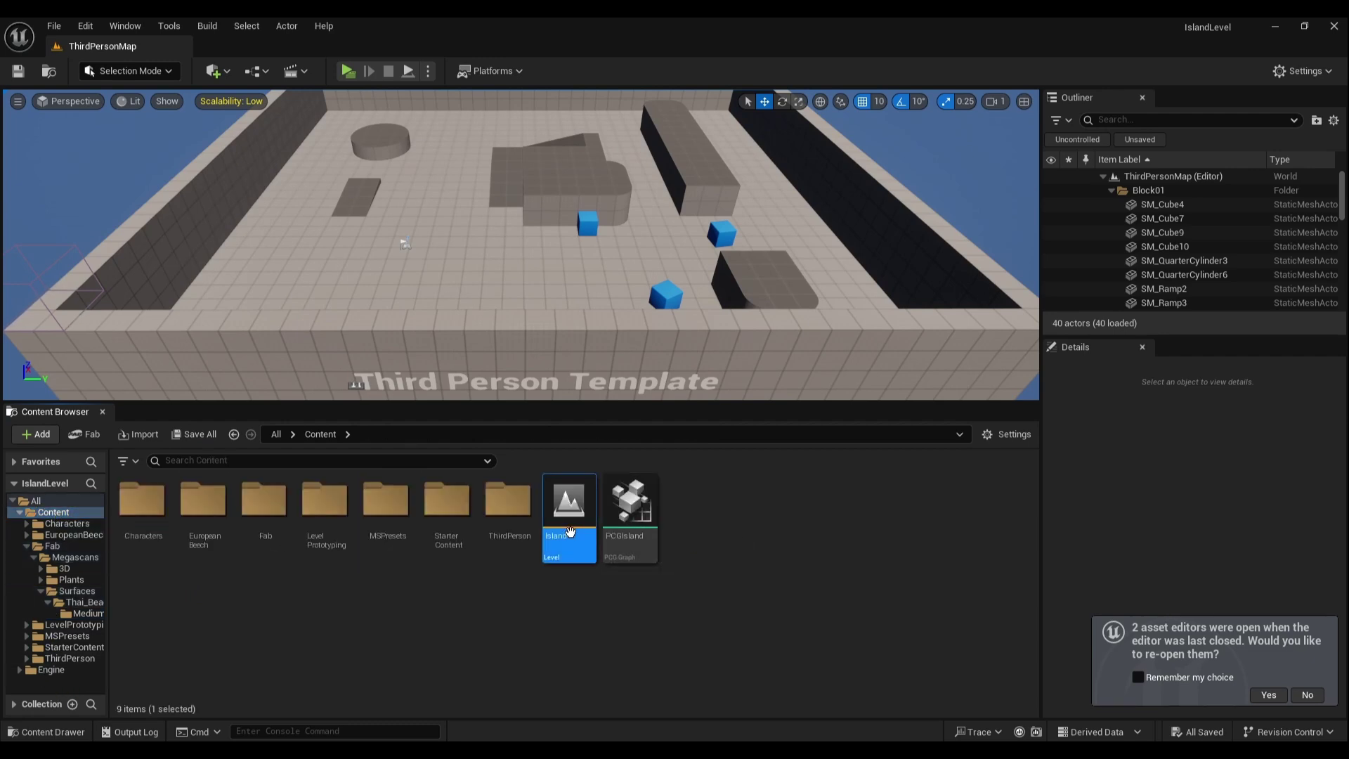
pyautogui.doubleClick(570, 532)
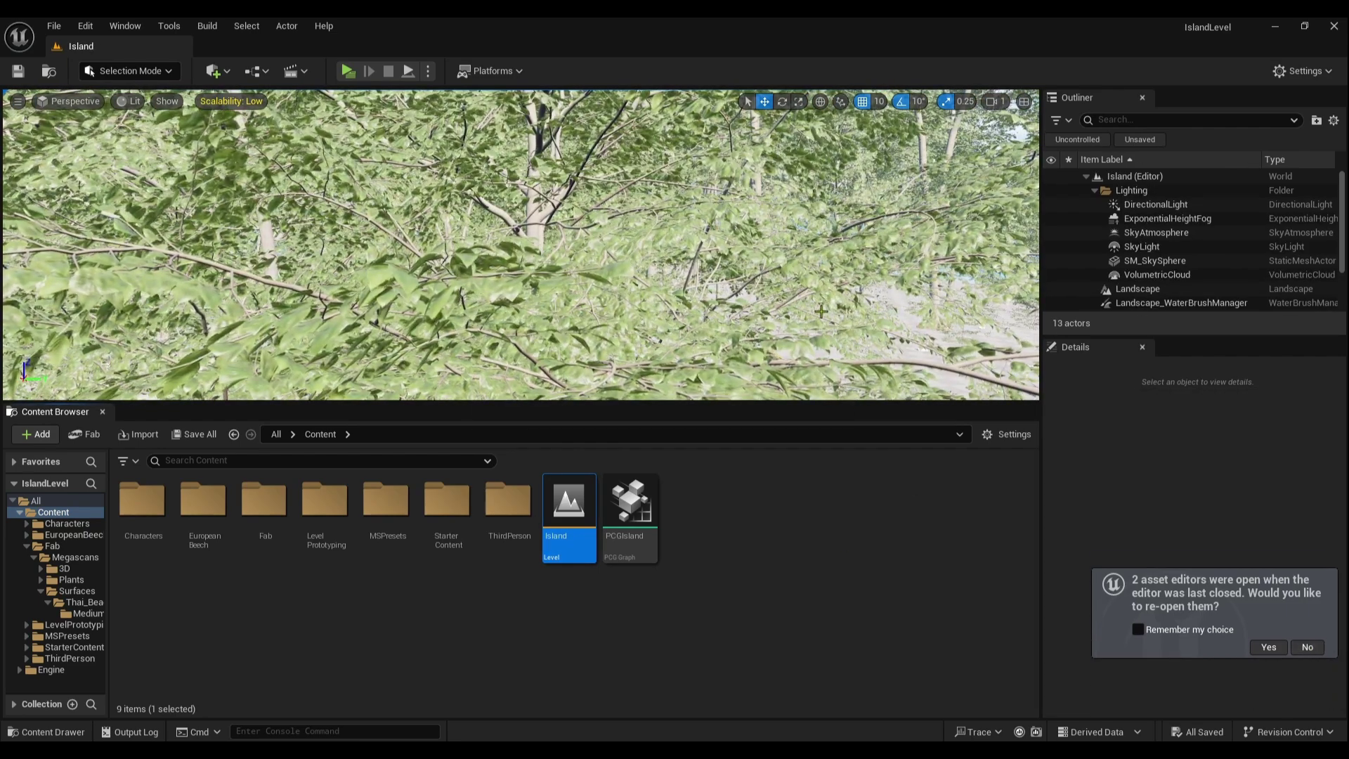
pyautogui.moveTo(605, 260); pyautogui.dragTo(822, 309, button='right')
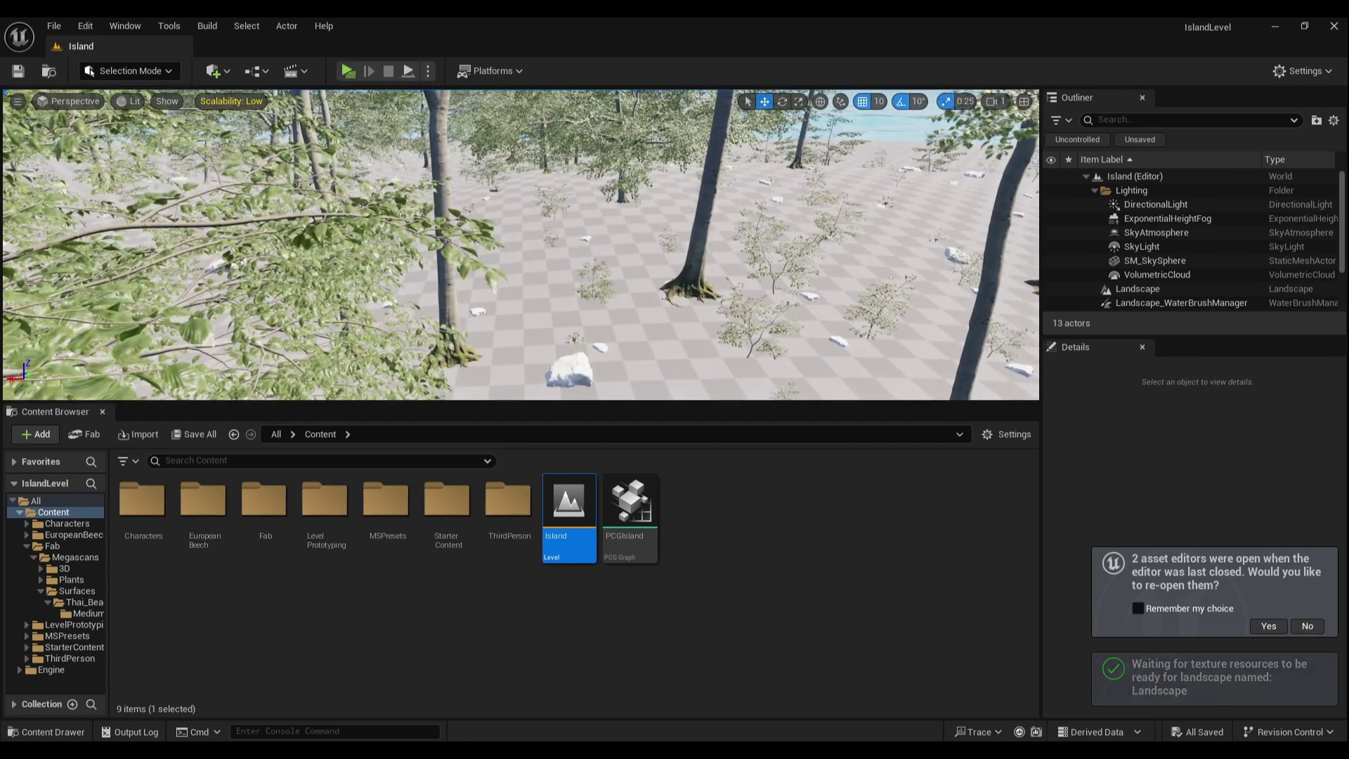
# - Decline re-opening the previous asset editors and assign M_Island as the Landscape Material of the Landscape actor
pyautogui.click(668, 351)
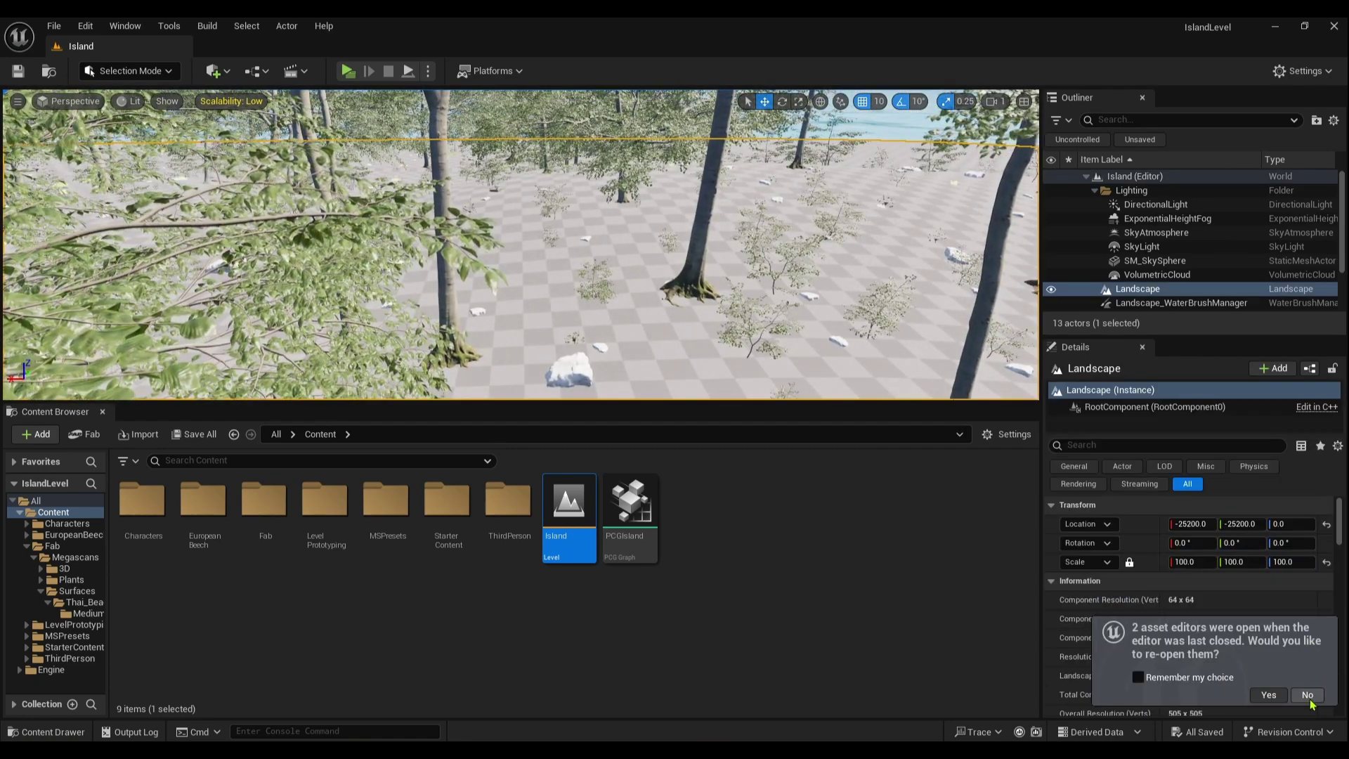
pyautogui.click(1296, 696)
pyautogui.scroll(-8, 1191, 627)
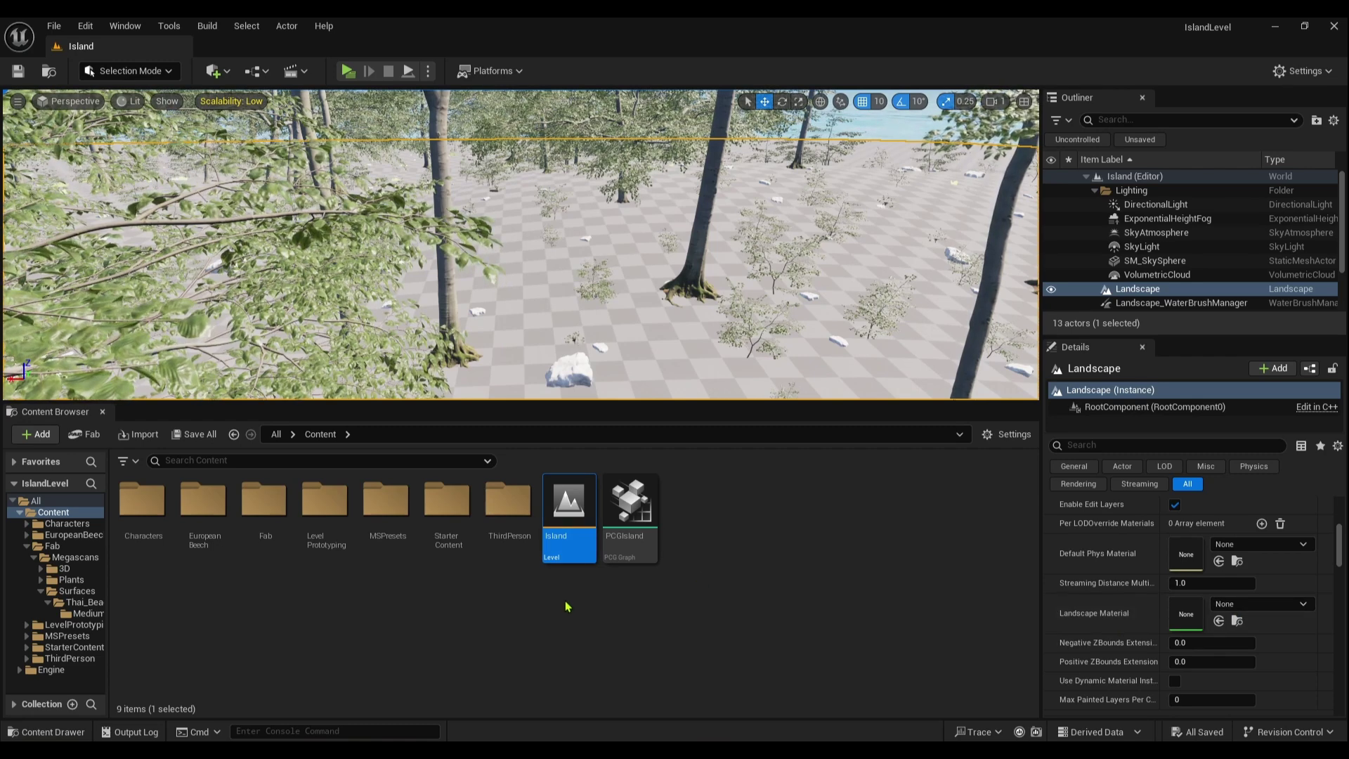
pyautogui.click(1253, 605)
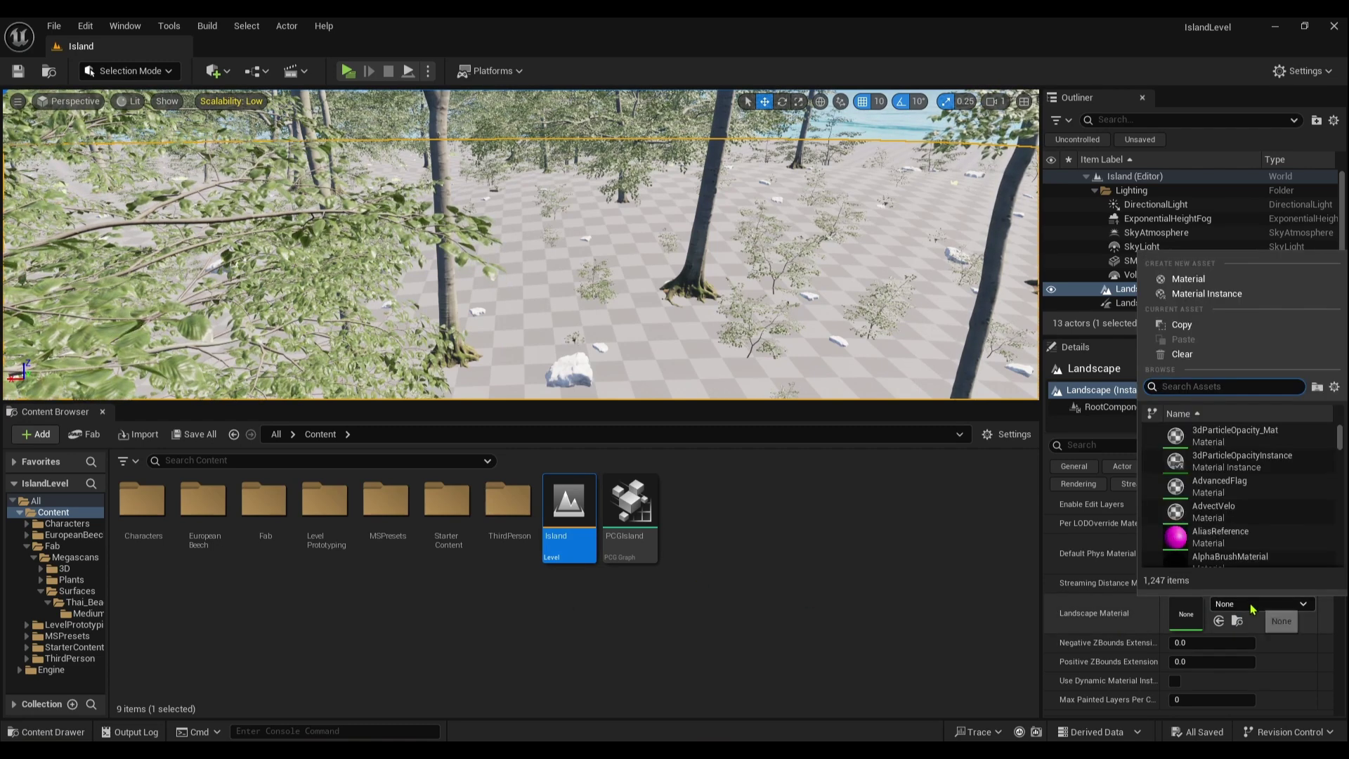
pyautogui.write('m_i')
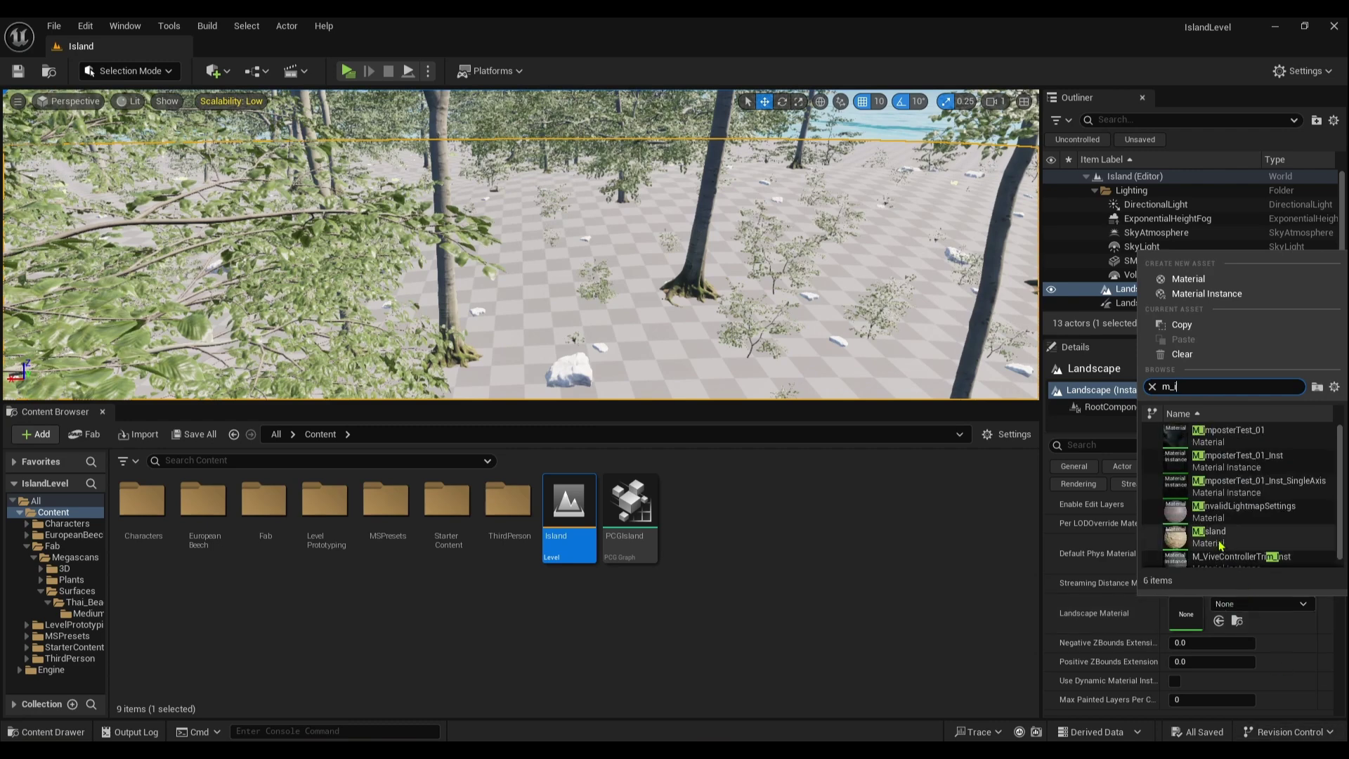
pyautogui.click(1218, 536)
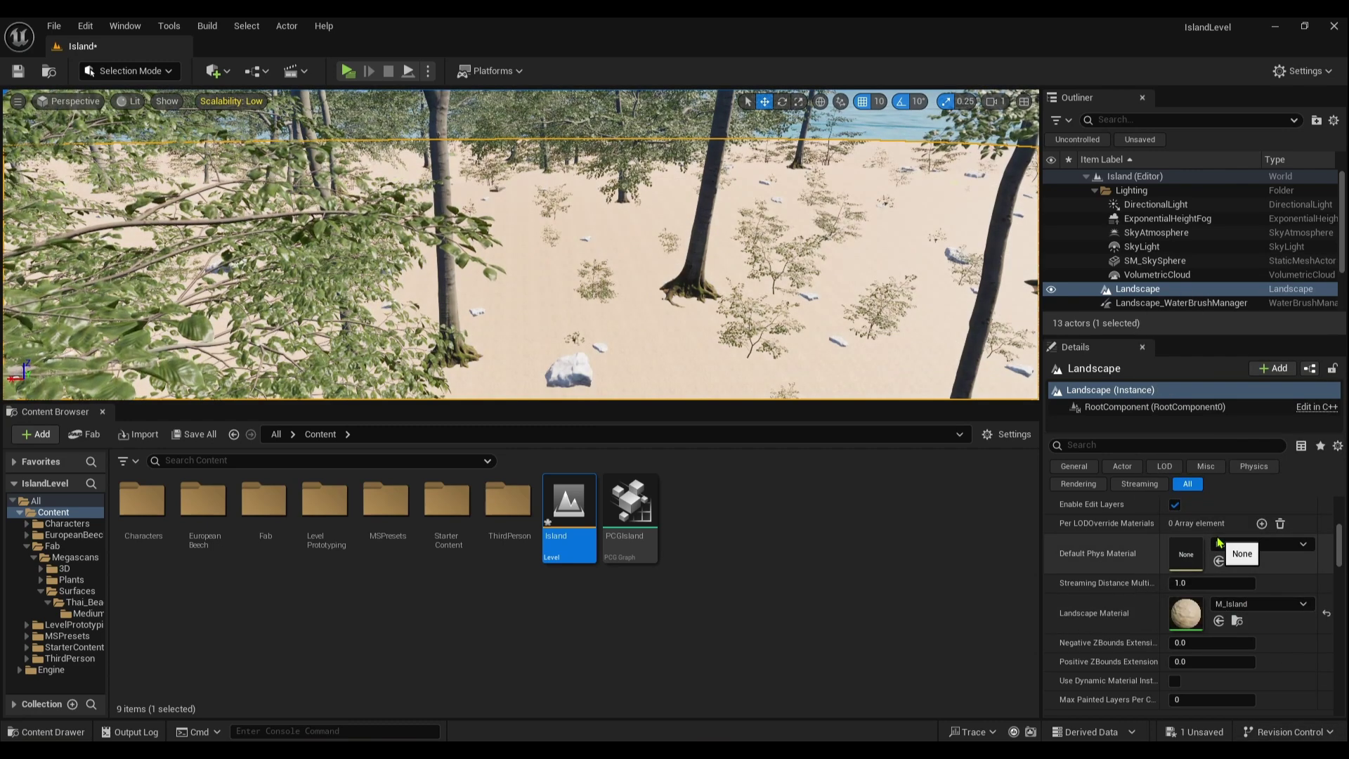
# - Enlarge the viewport over the Content Browser area and inspect the sand material on the landscape up close
pyautogui.click(1305, 26)
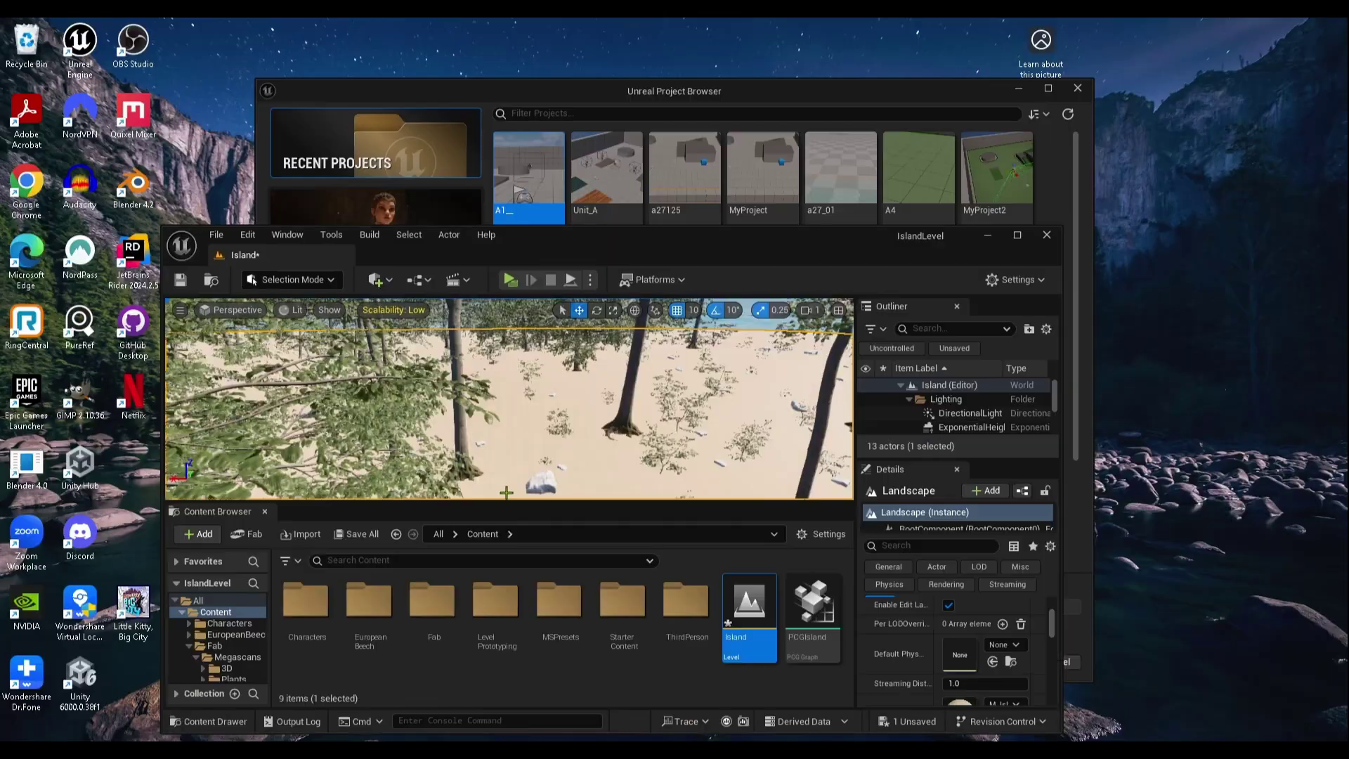
pyautogui.click(1017, 236)
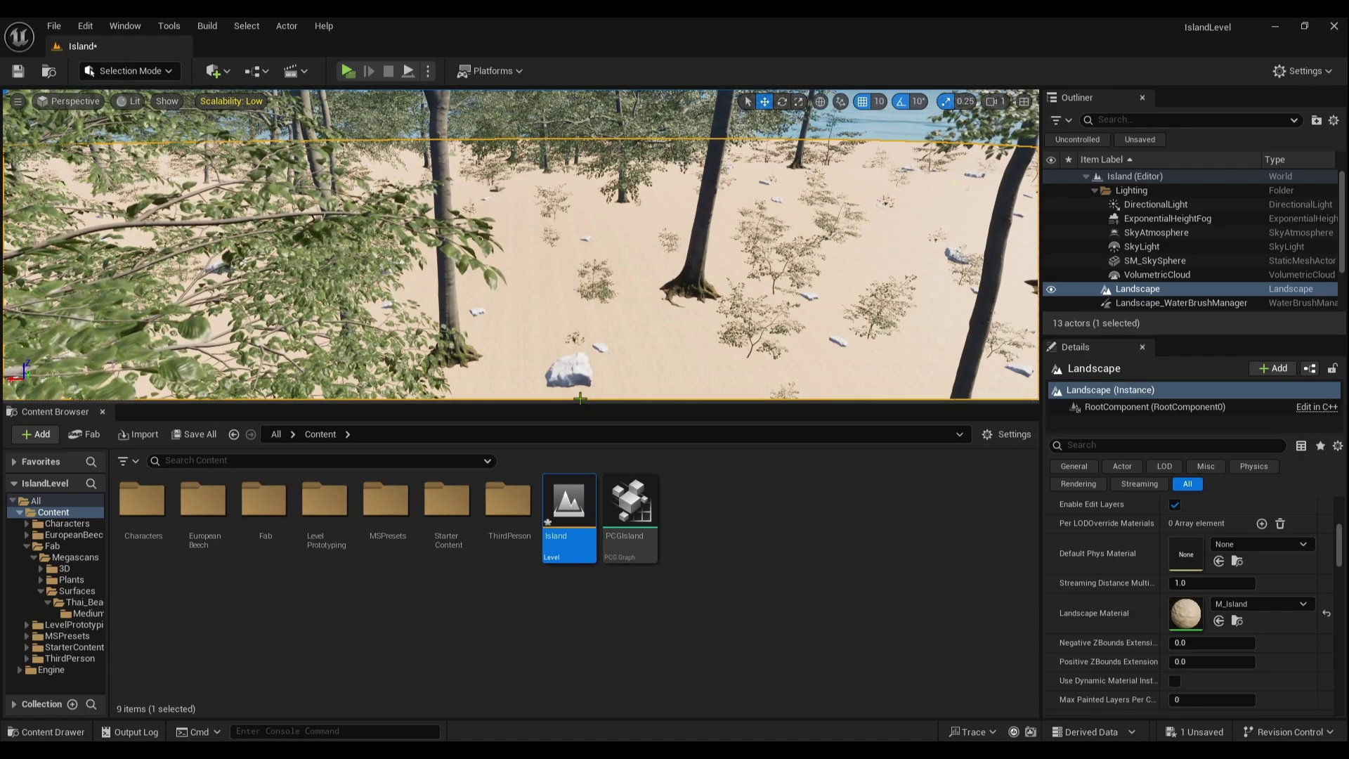
pyautogui.moveTo(578, 403); pyautogui.dragTo(562, 717)
pyautogui.moveTo(563, 567); pyautogui.dragTo(591, 632, button='right')
pyautogui.scroll(3, 562, 568)
pyautogui.moveTo(565, 560); pyautogui.dragTo(717, 446, button='right')
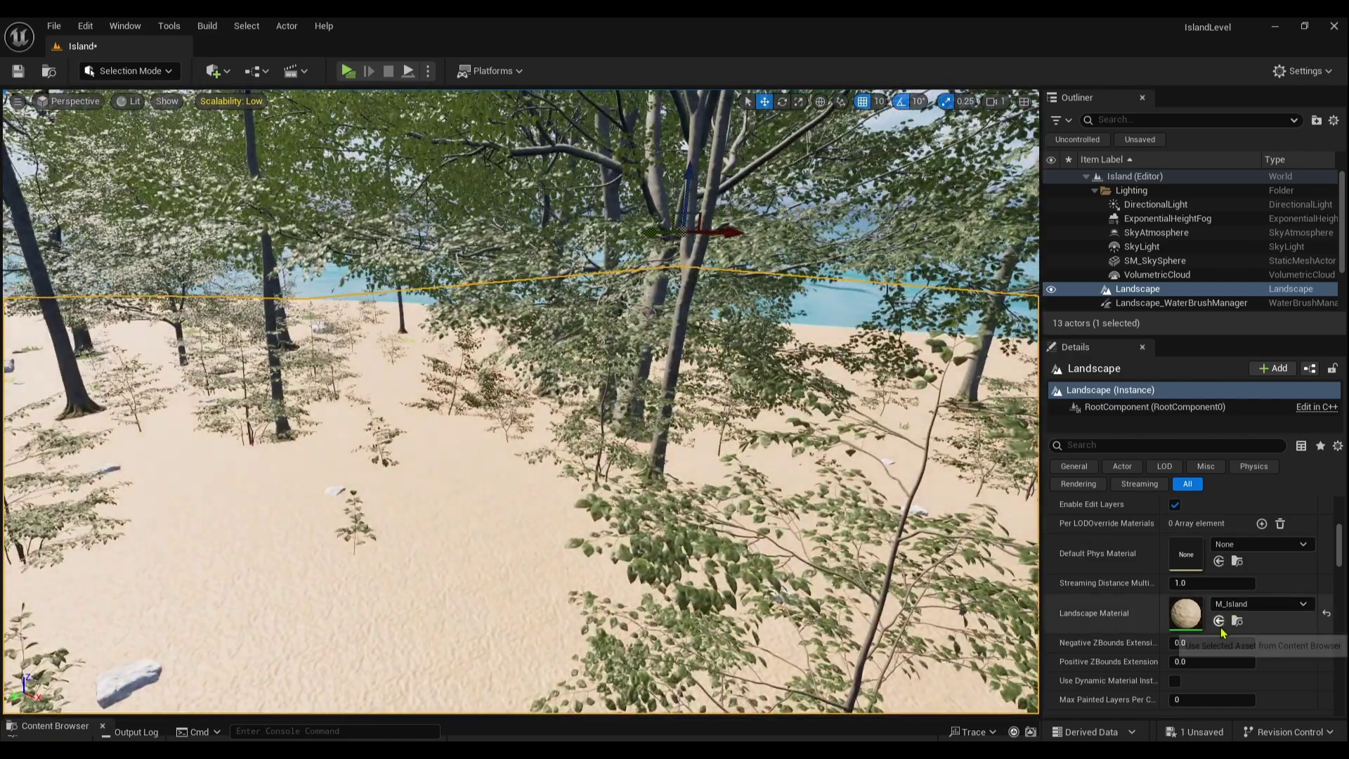
# - Return to the M_Island material editor and add a LandscapeLayerCoords node in the empty graph area before the texture samples
pyautogui.moveTo(906, 753)
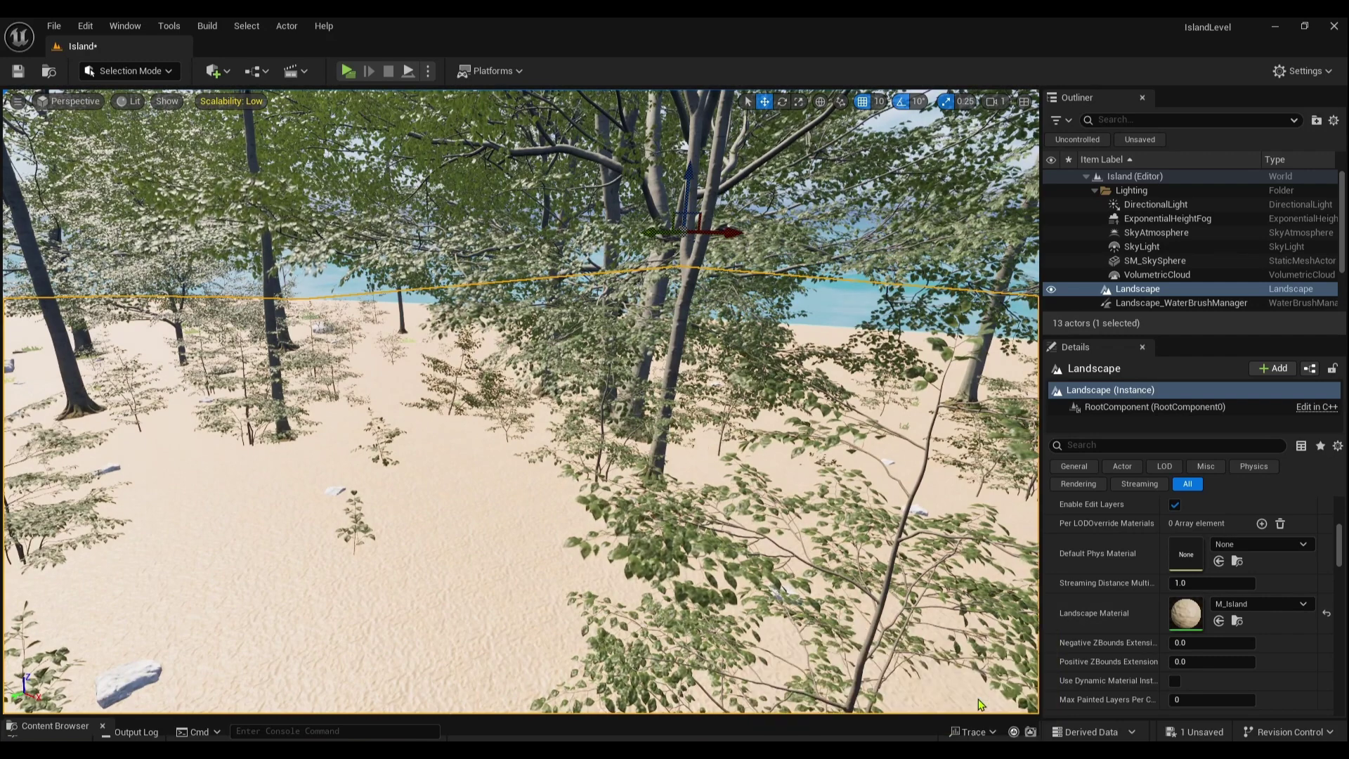
pyautogui.click(982, 685)
pyautogui.scroll(-2, 762, 590)
pyautogui.moveTo(723, 560); pyautogui.dragTo(822, 480, button='right')
pyautogui.rightClick(717, 394)
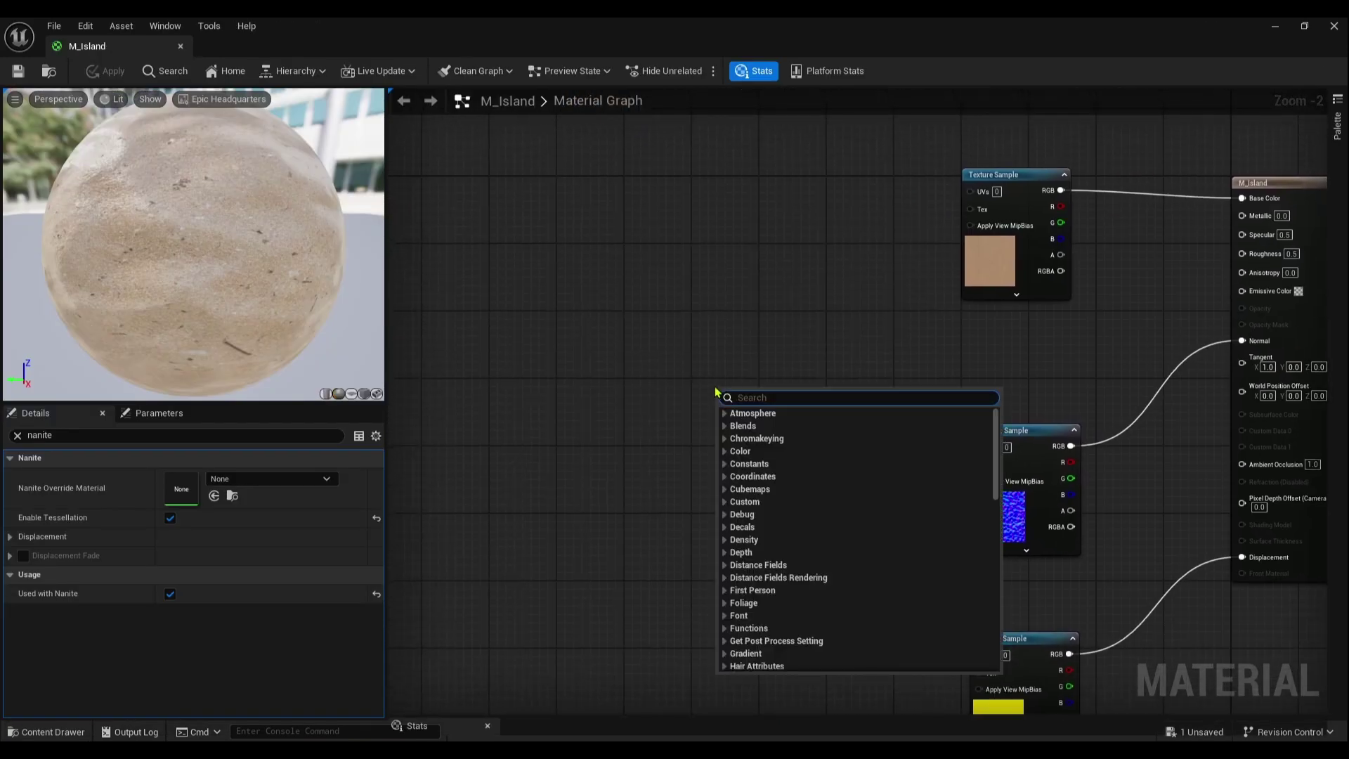
pyautogui.write('coord')
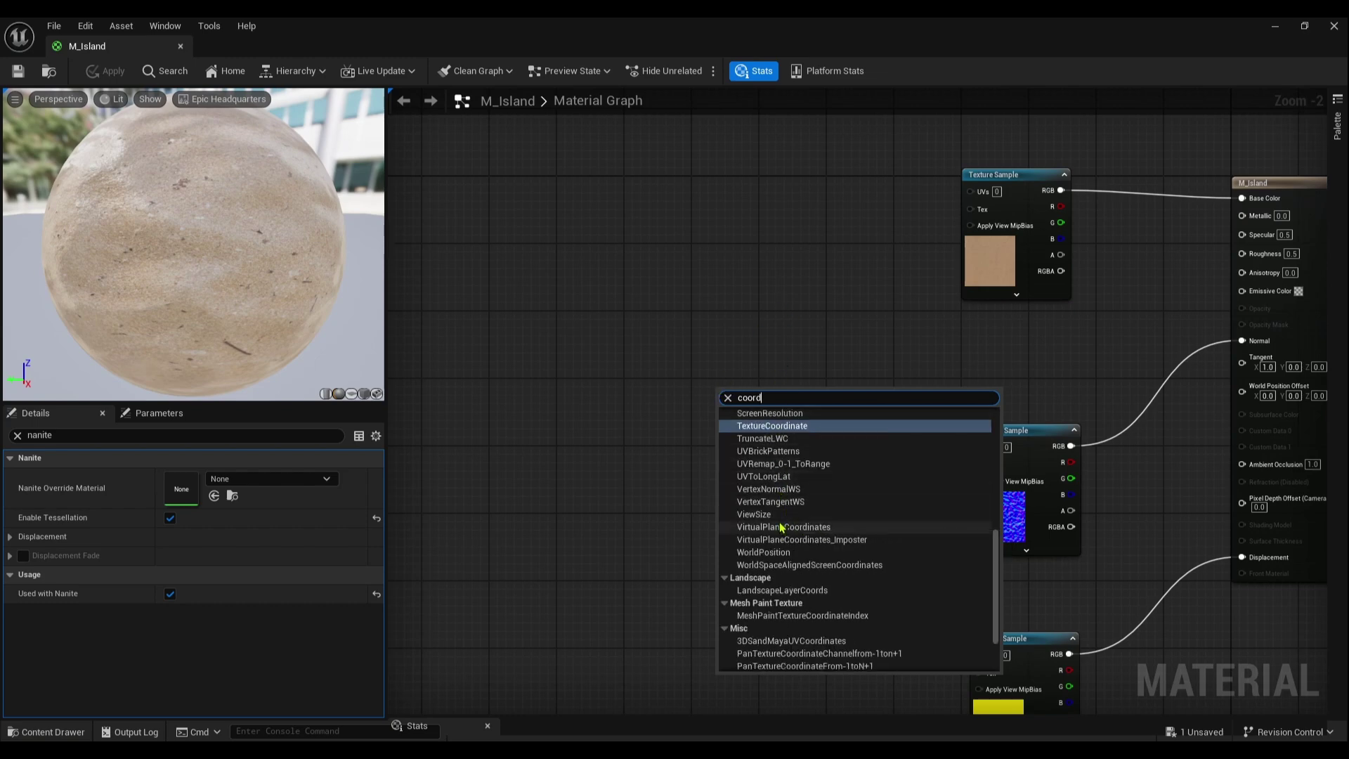
pyautogui.write('s')
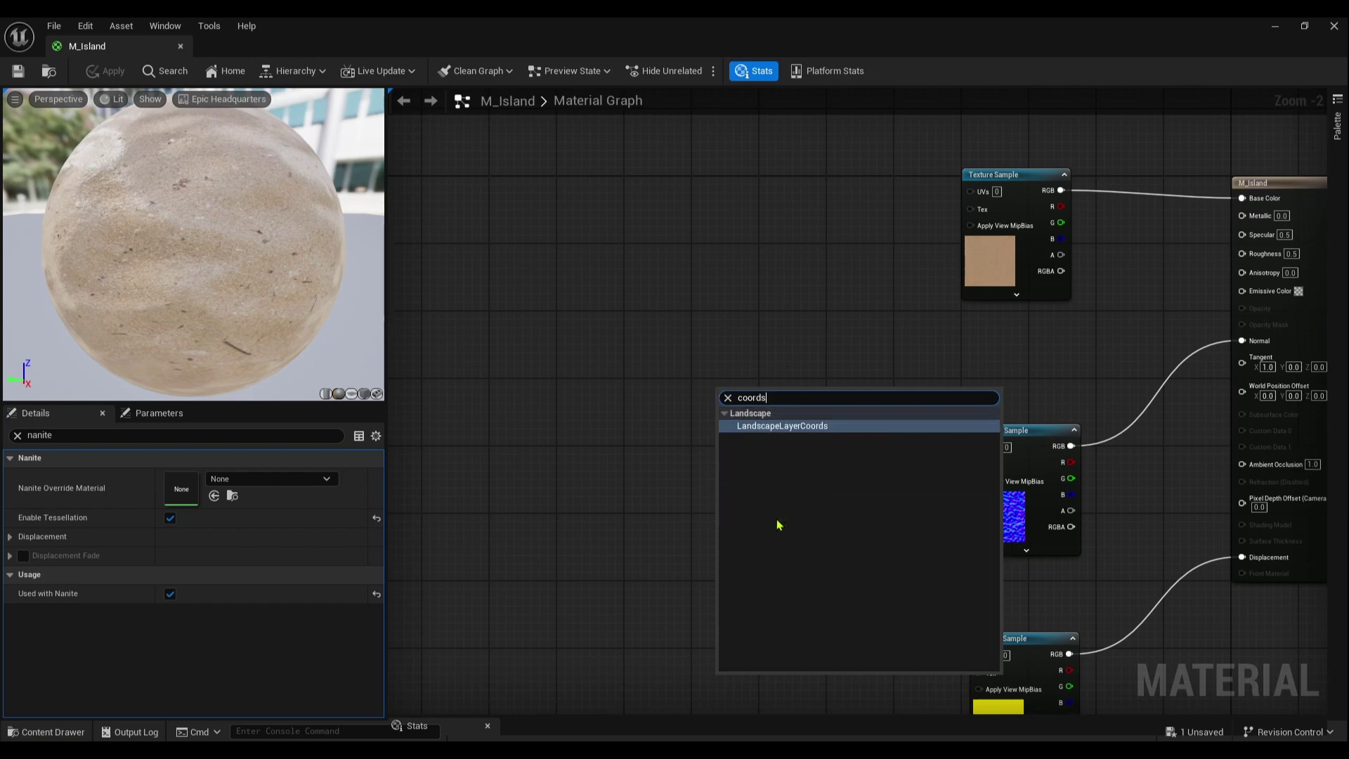
pyautogui.click(776, 425)
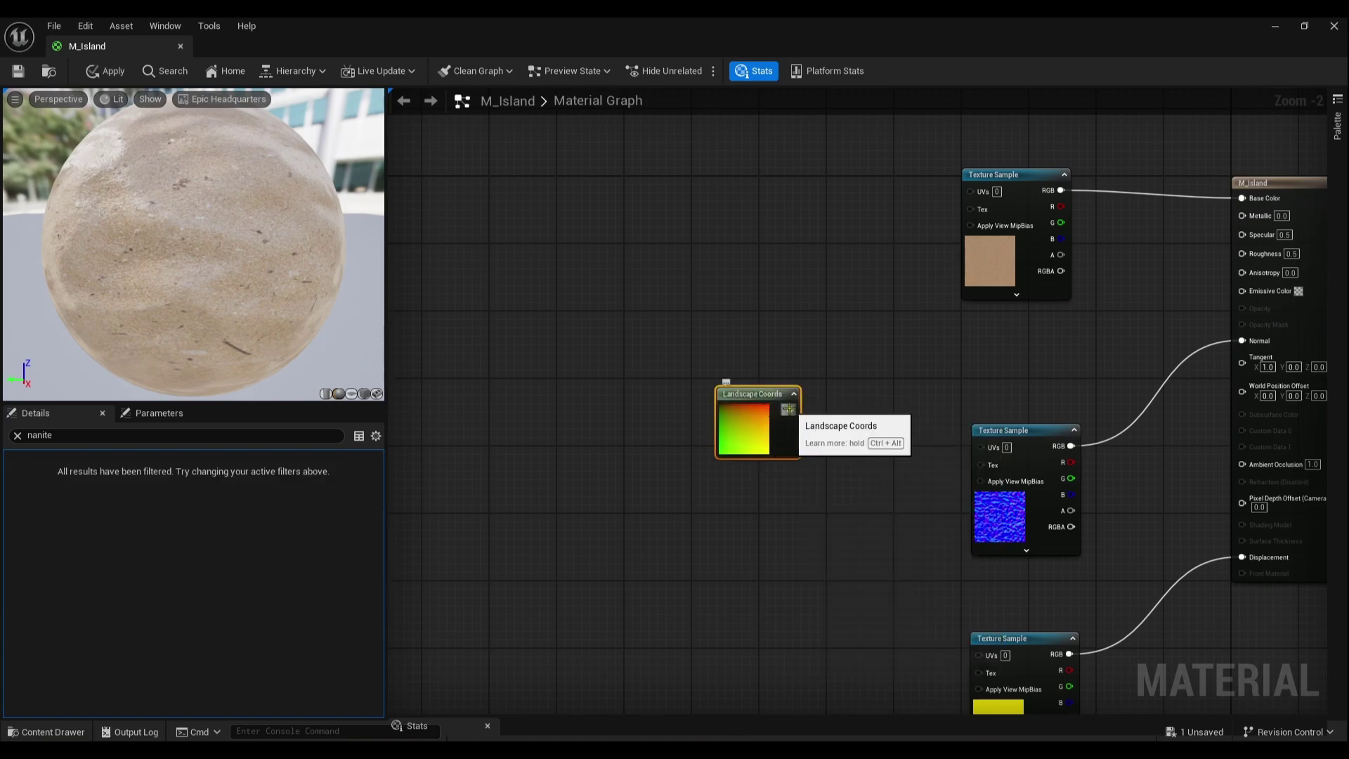
# - Connect the Landscape Coords output to the UVs inputs of all three Texture Sample nodes
pyautogui.moveTo(790, 409); pyautogui.dragTo(972, 190)
pyautogui.moveTo(790, 409); pyautogui.dragTo(981, 446)
pyautogui.moveTo(791, 409); pyautogui.dragTo(979, 654)
# - Set the Landscape Coords node's Mapping Scale to 15, save M_Island and minimize its editor
pyautogui.click(15, 436)
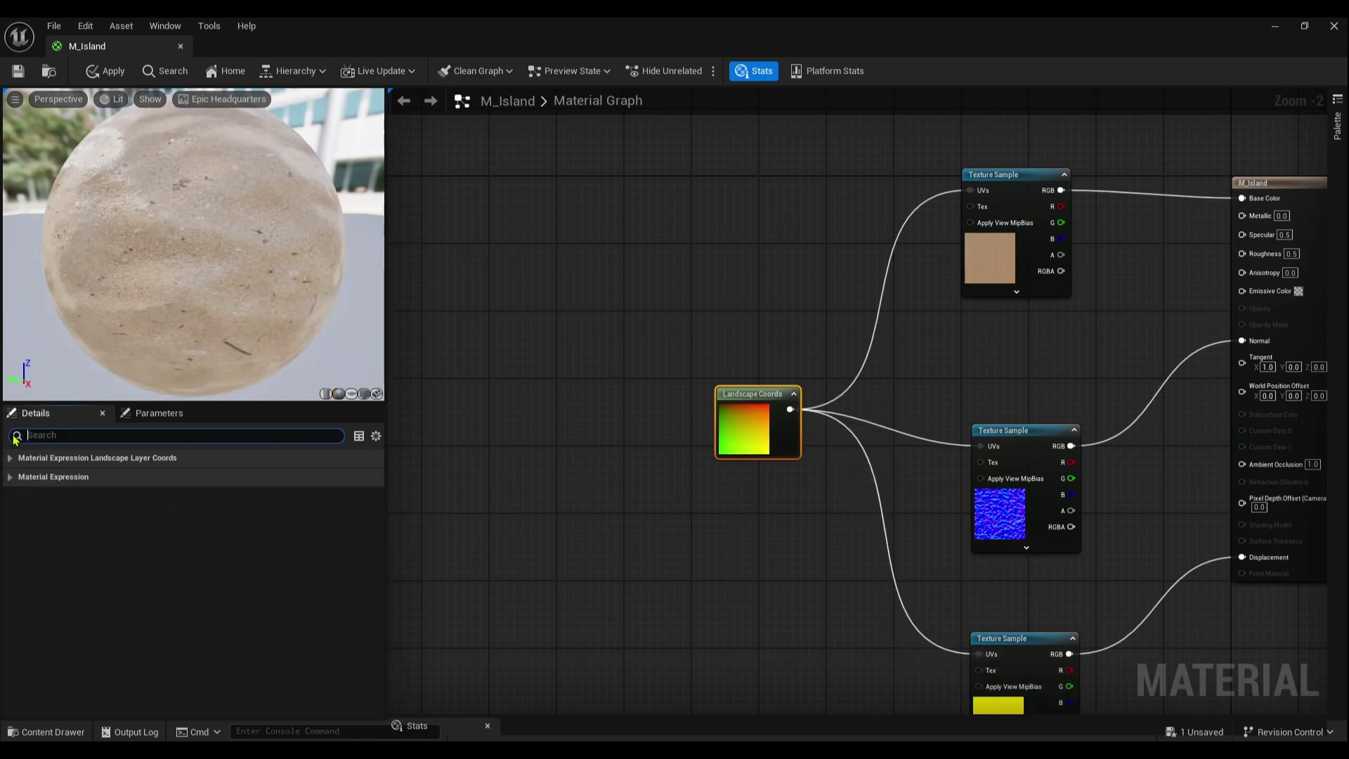
pyautogui.click(10, 458)
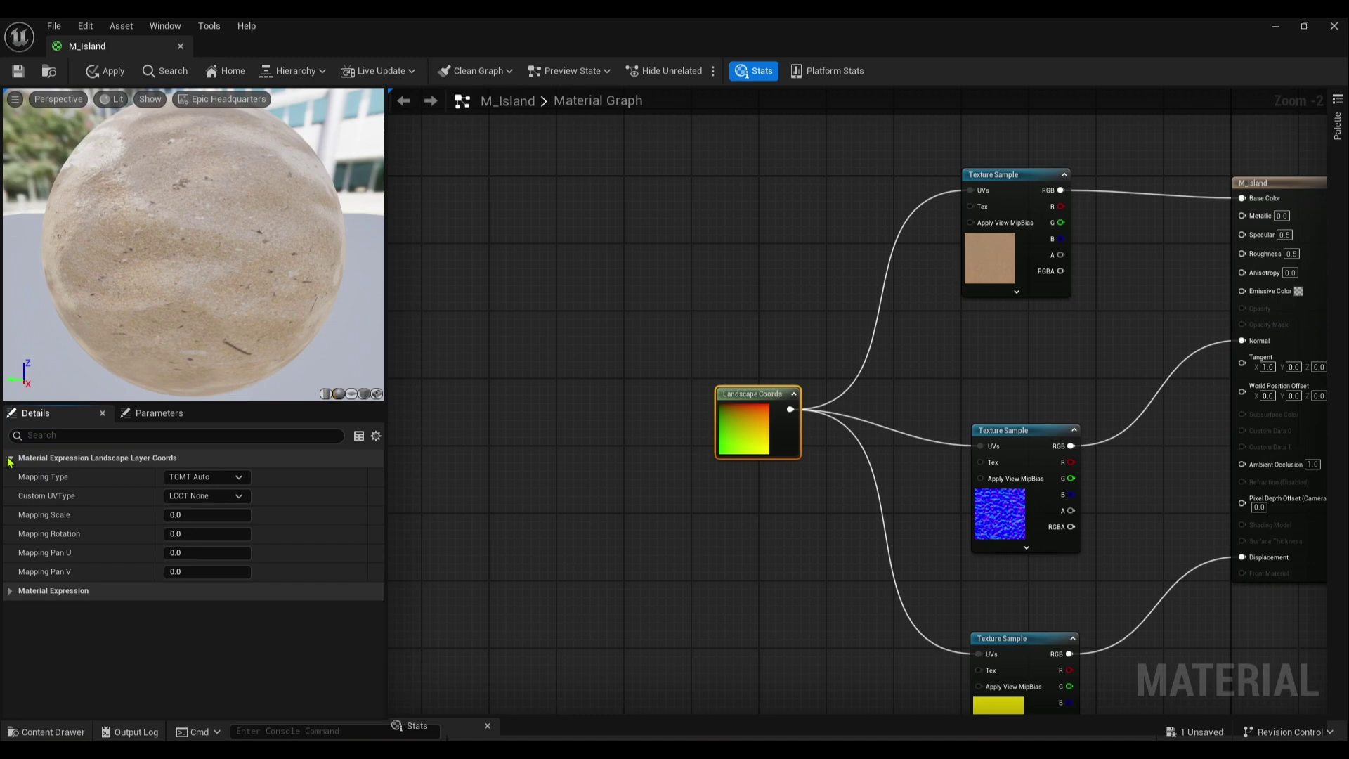
pyautogui.click(197, 516)
pyautogui.write('15')
pyautogui.press('Return')
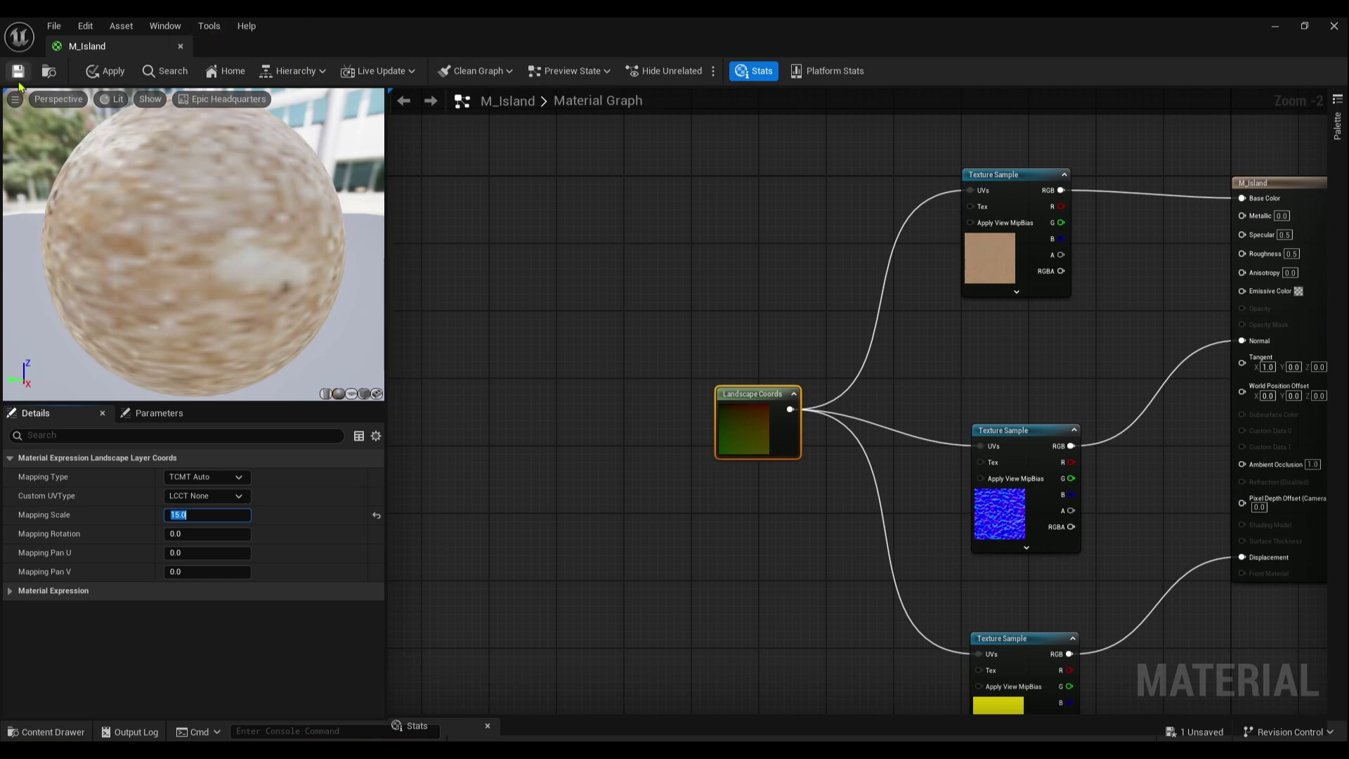
pyautogui.click(19, 73)
pyautogui.click(1275, 26)
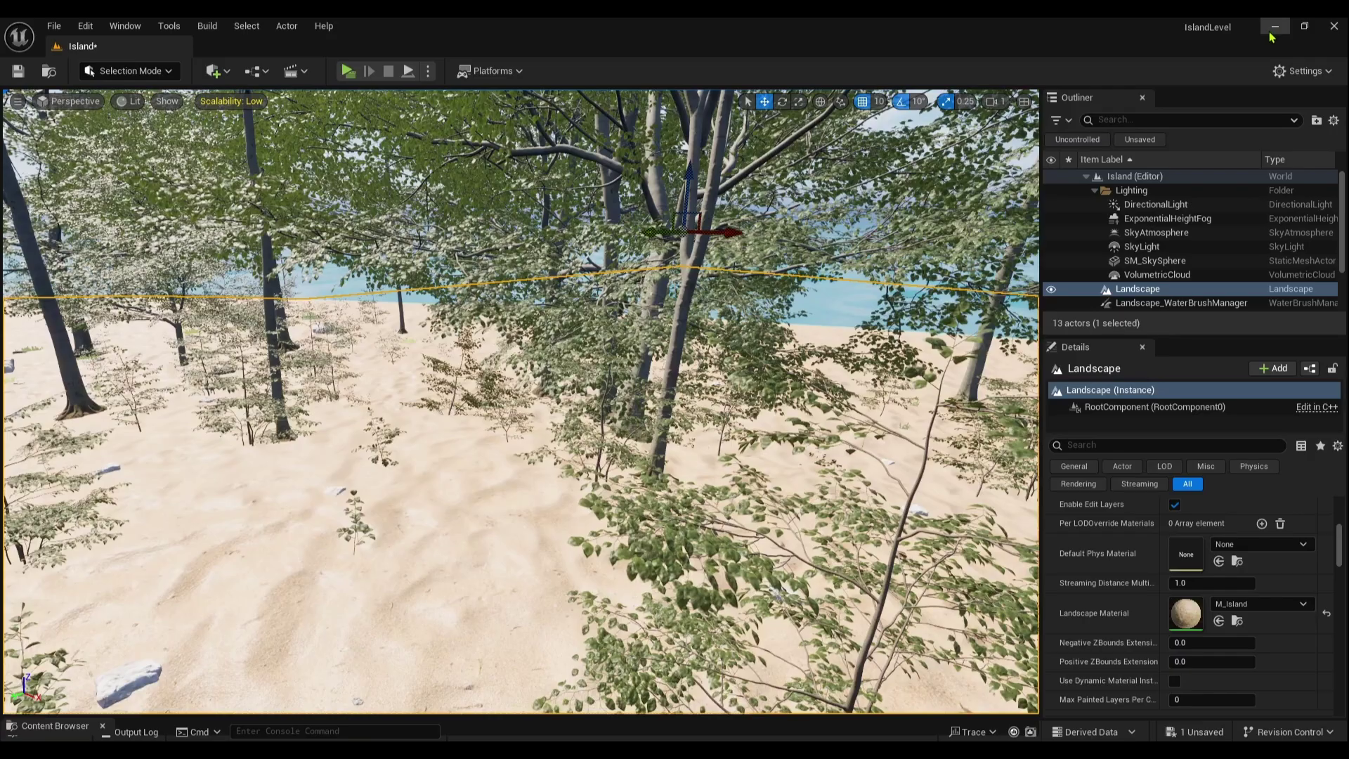
# - Play-test the level by running the character across the sand, and end the preview
pyautogui.moveTo(512, 512)
pyautogui.mouseDown(button='right')
pyautogui.moveTo(513, 541)
pyautogui.moveTo(512, 495)
pyautogui.mouseUp(button='right')
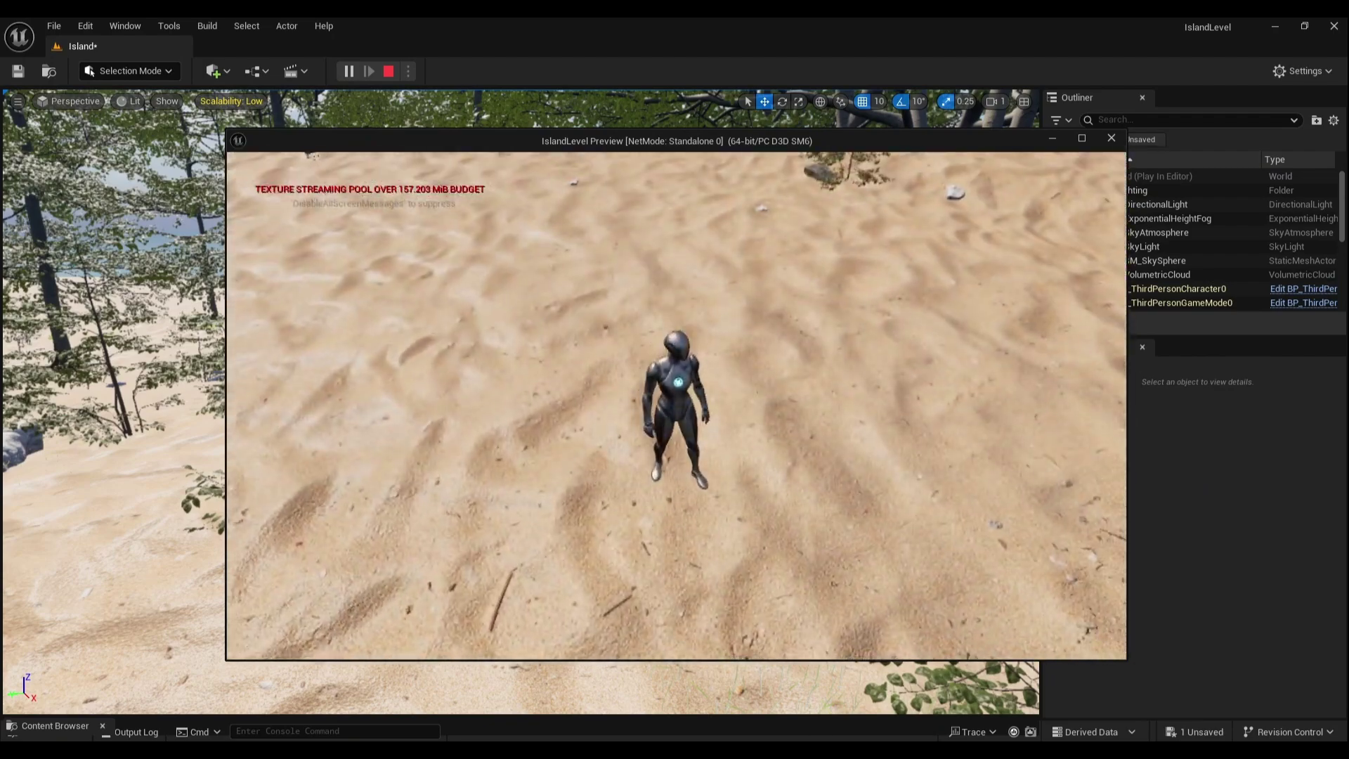
pyautogui.press('w')
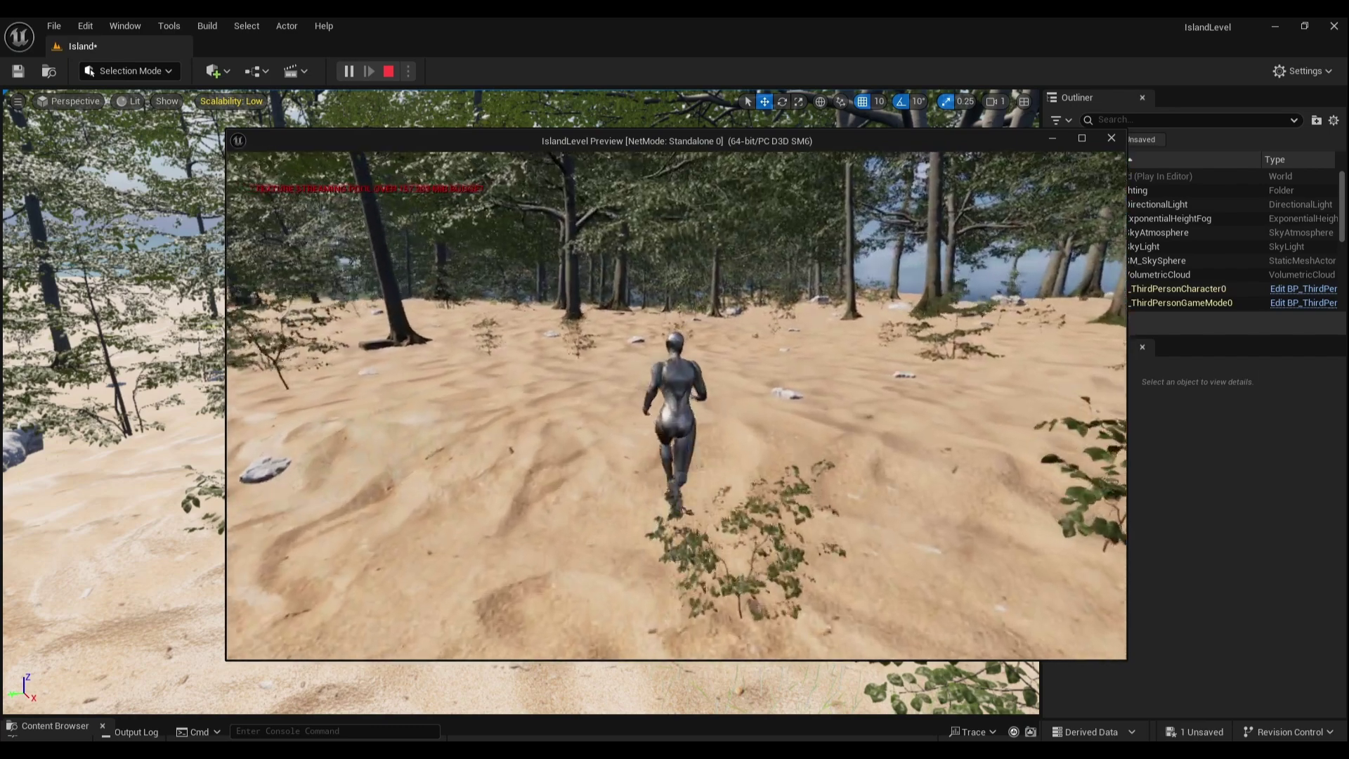
pyautogui.press('Escape')
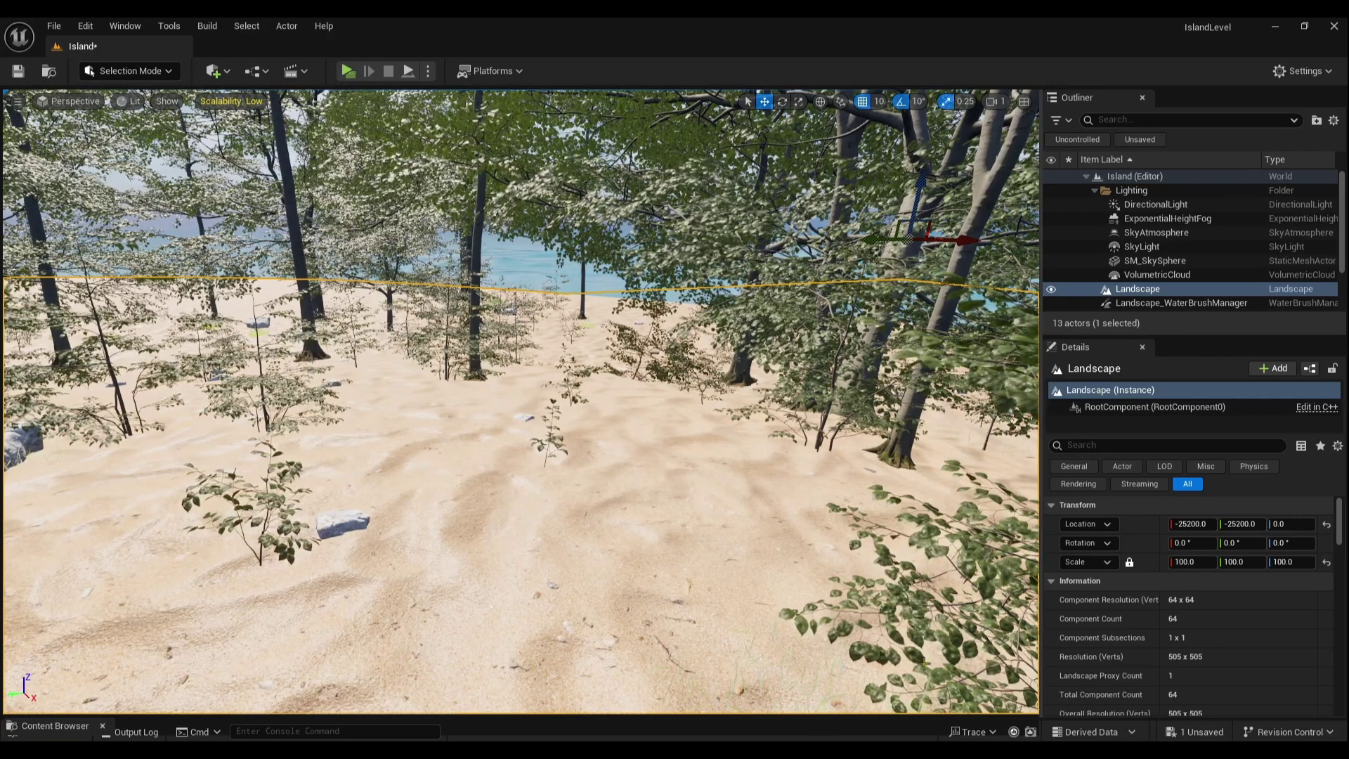
# - Enable Nanite on the Landscape actor and build its Nanite data
pyautogui.moveTo(907, 750)
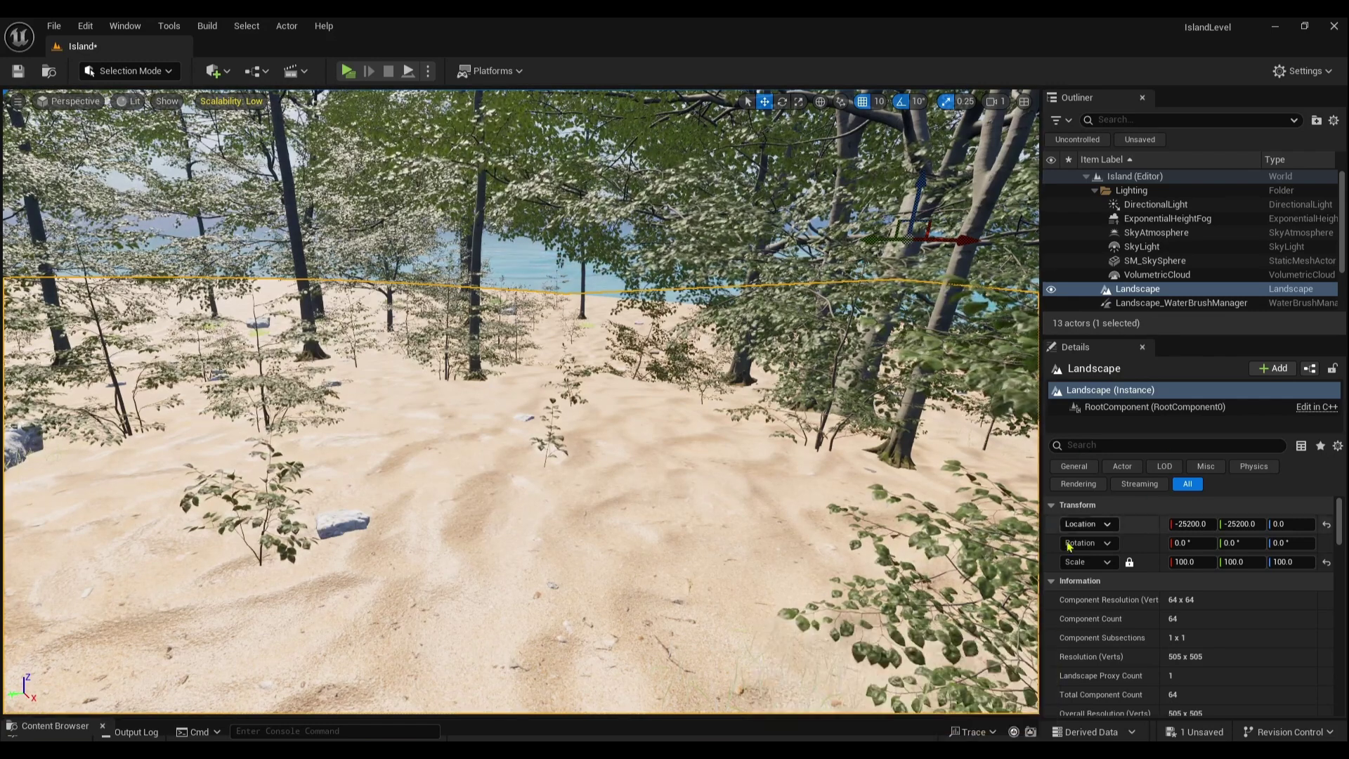
pyautogui.scroll(-1, 1142, 544)
pyautogui.scroll(1, 1146, 545)
pyautogui.scroll(1, 616, 470)
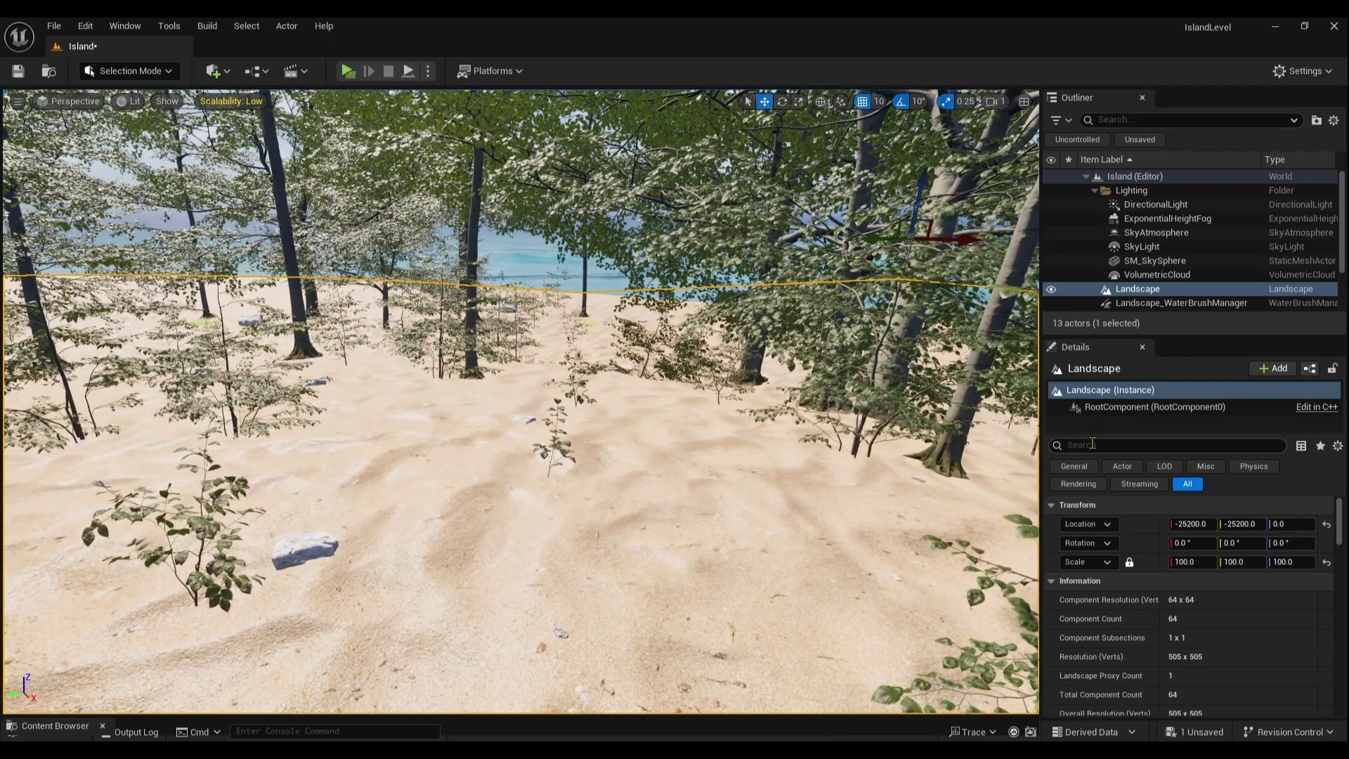
pyautogui.click(1220, 291)
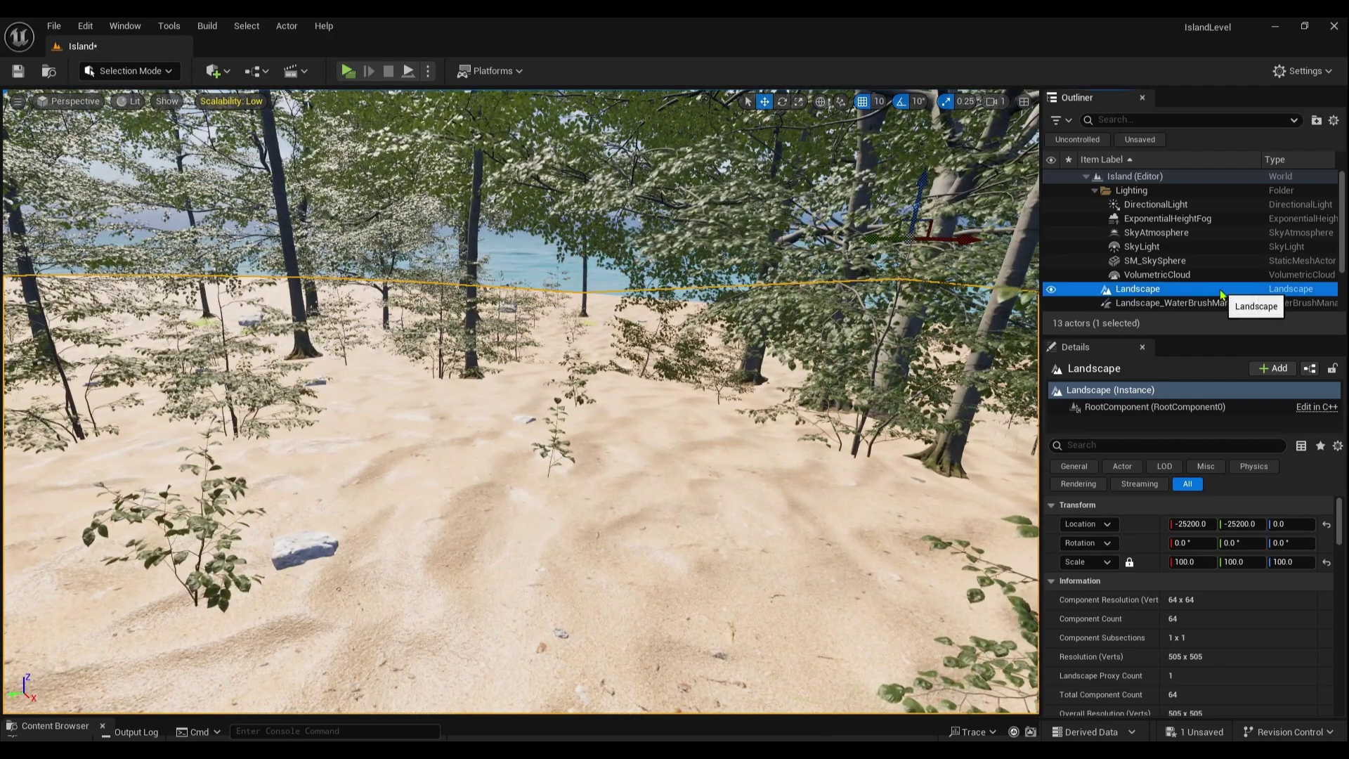
pyautogui.click(1078, 446)
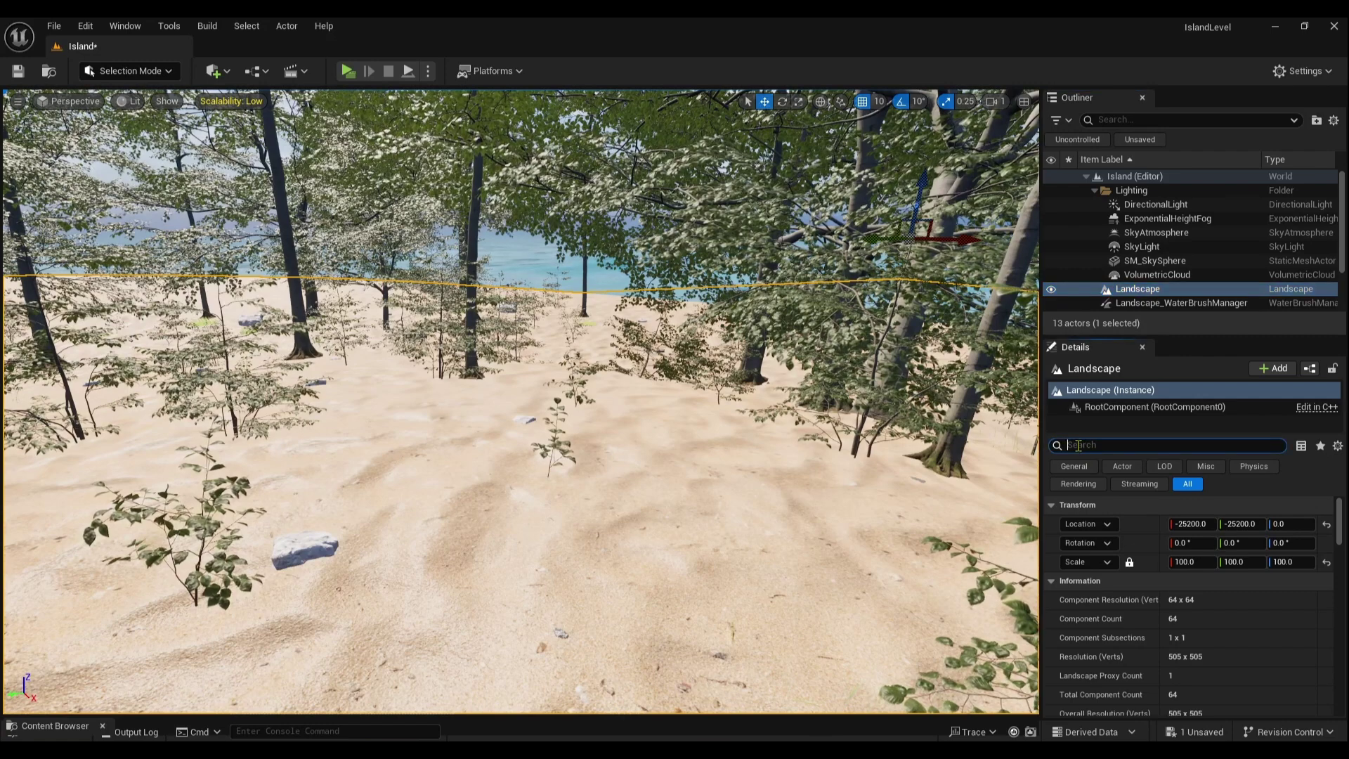
pyautogui.write('nanite')
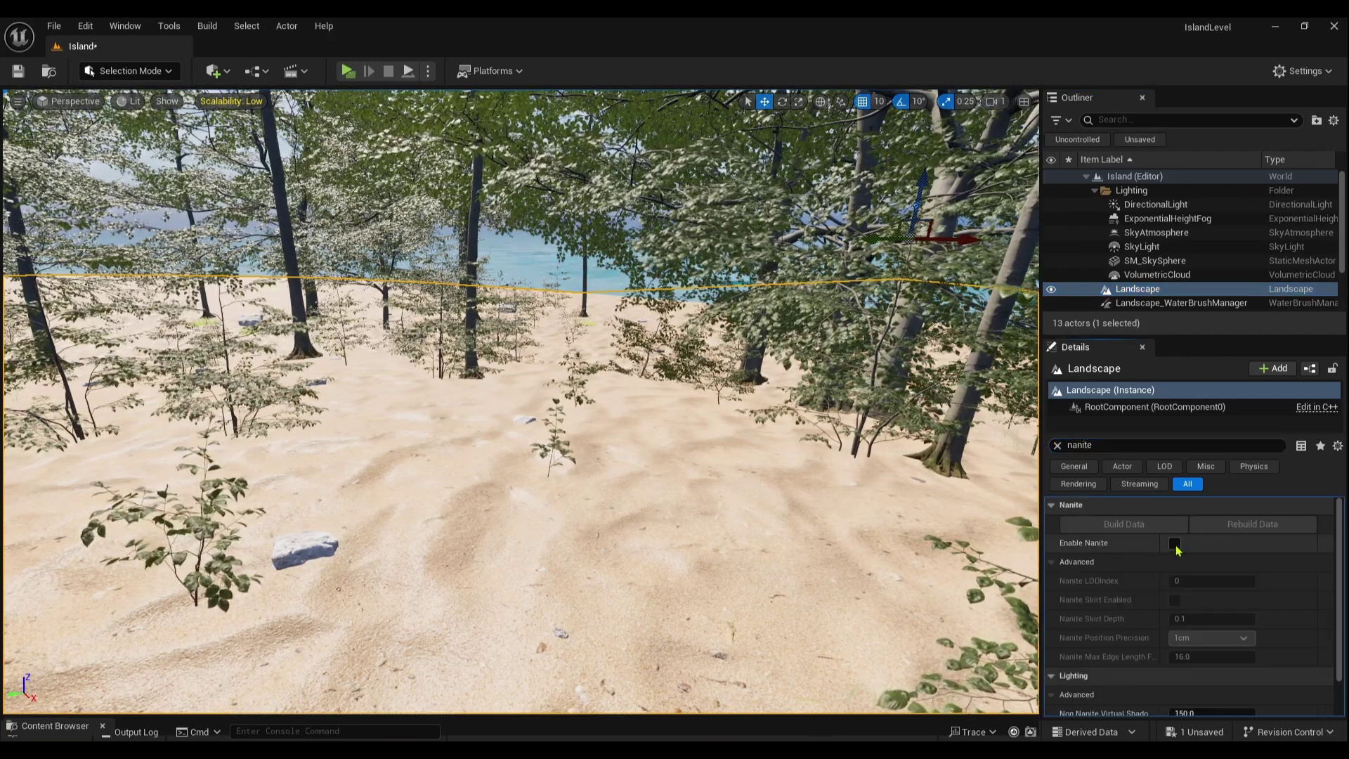
pyautogui.click(1175, 545)
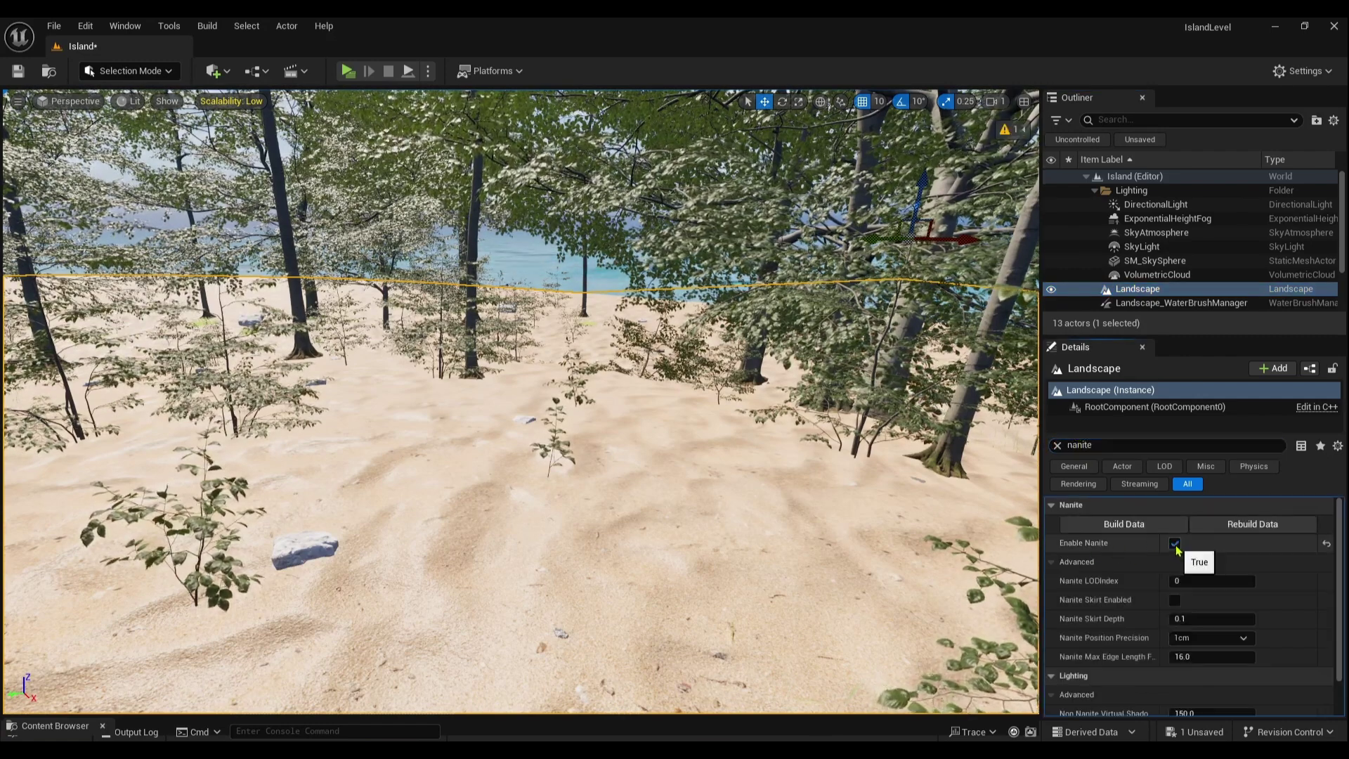
pyautogui.click(1125, 525)
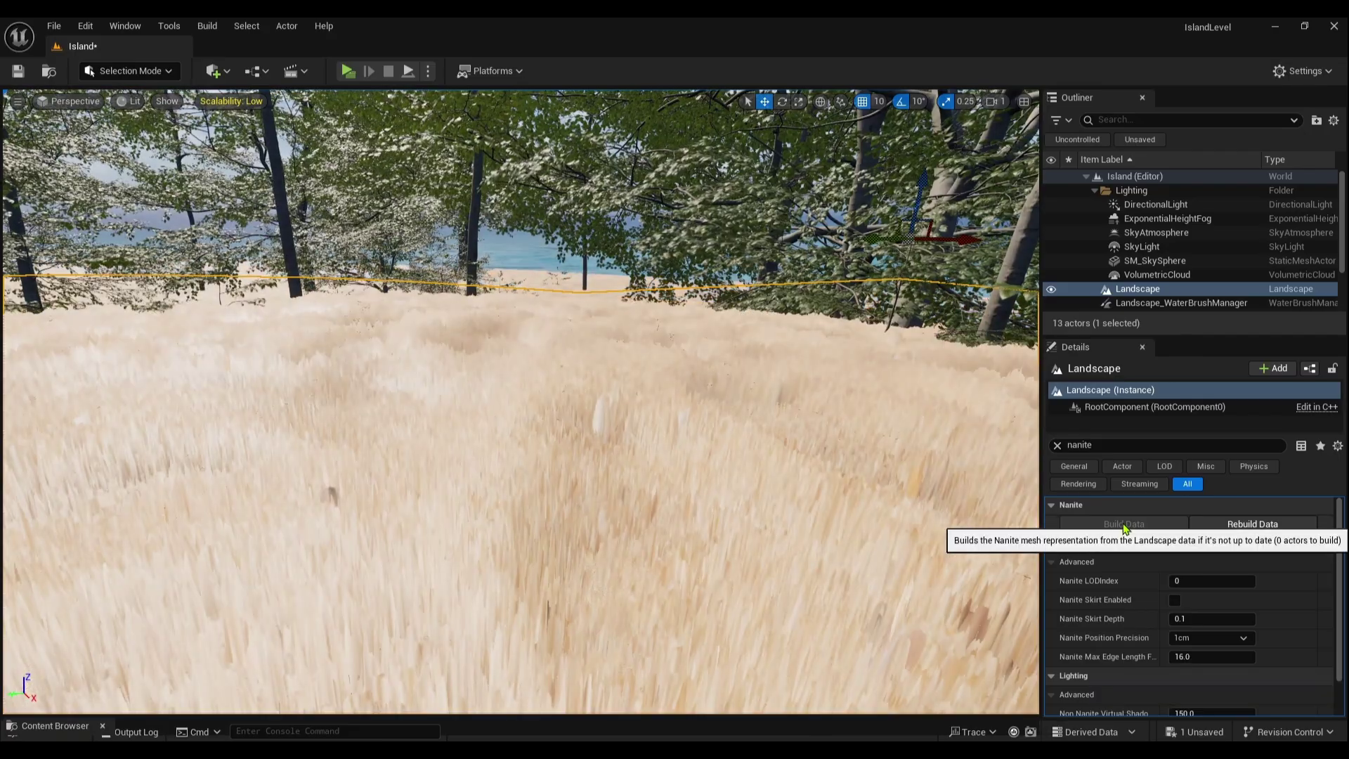
# - Examine the displaced sand surface on the landscape from several distances
pyautogui.scroll(-4, 610, 434)
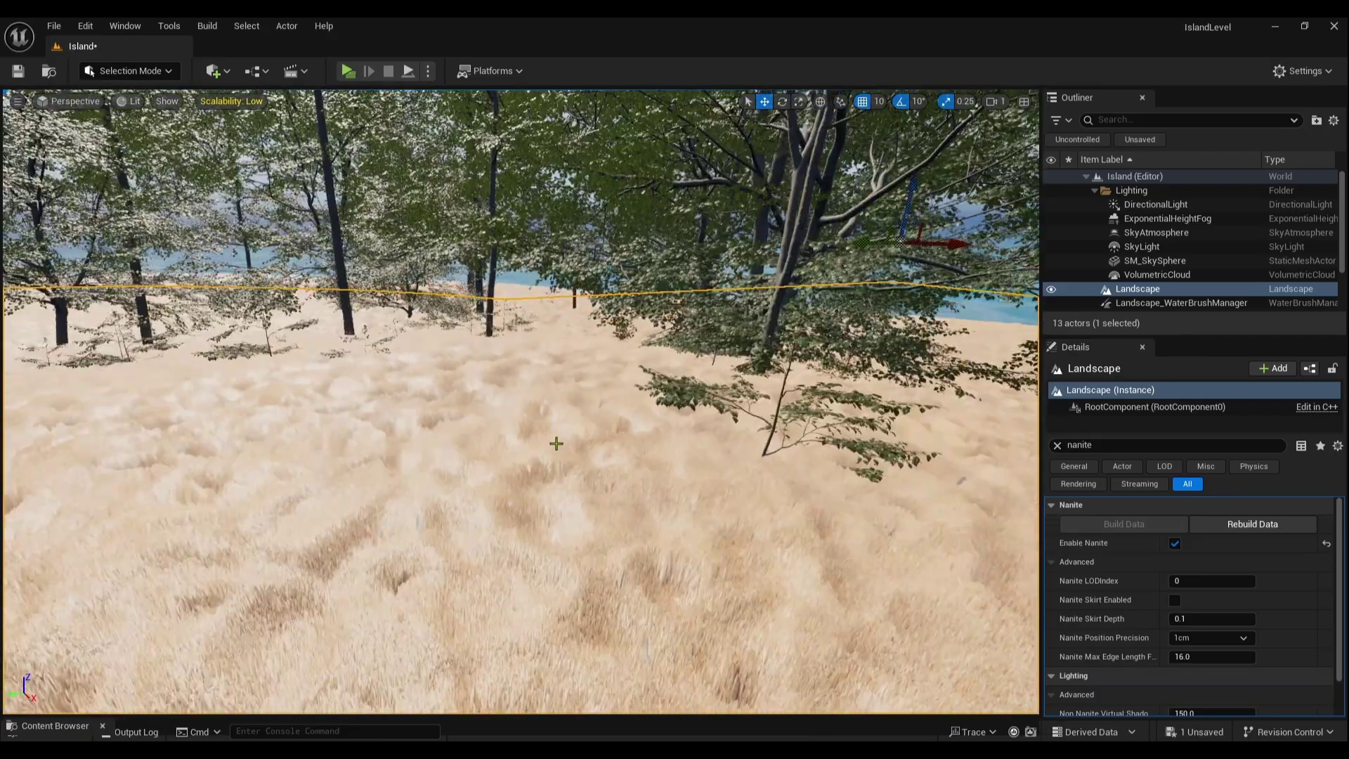
pyautogui.scroll(4, 554, 443)
pyautogui.moveTo(554, 442); pyautogui.dragTo(530, 383, button='middle')
pyautogui.press('w')
pyautogui.moveTo(531, 383); pyautogui.dragTo(538, 383, button='right')
pyautogui.press('w')
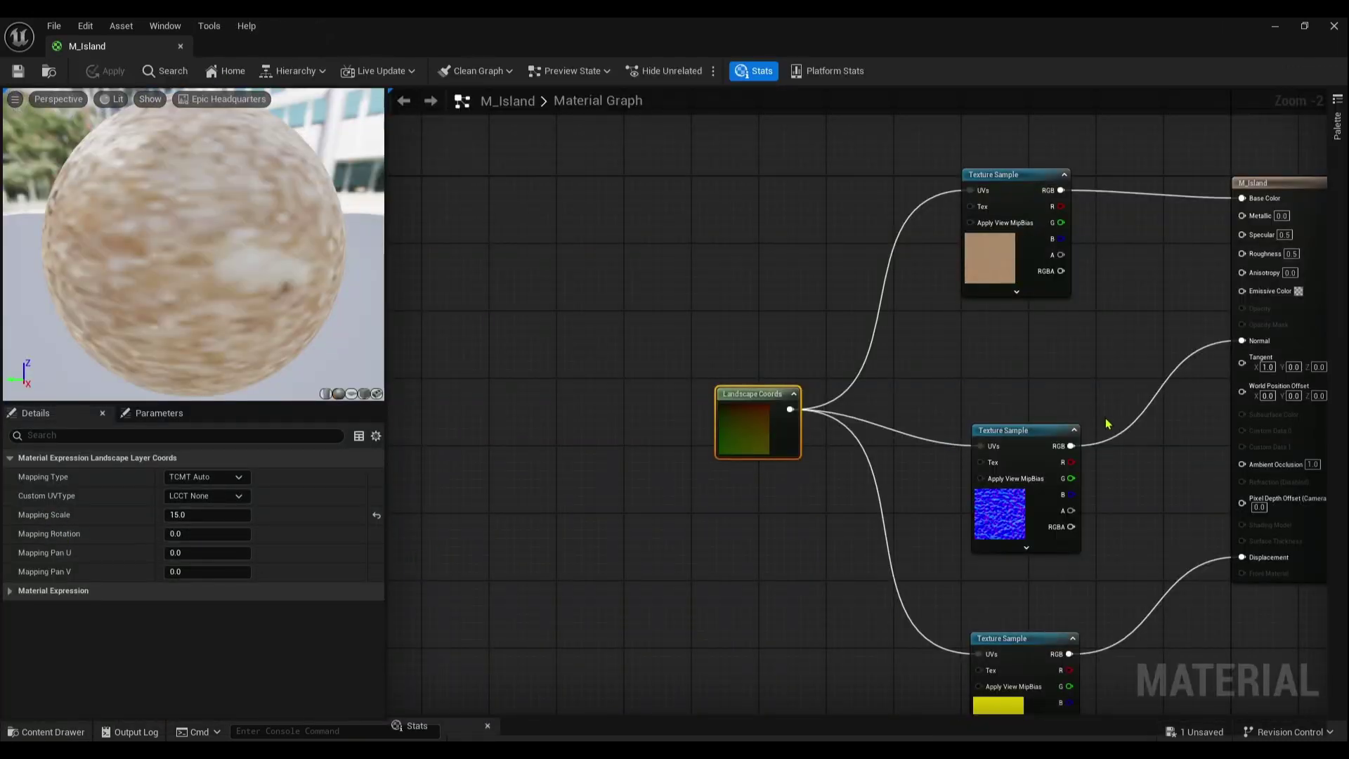
# - Expand the Nanite Displacement settings of the M_Island material and shrink its editor window so the landscape stays visible beside it
pyautogui.click(1302, 180)
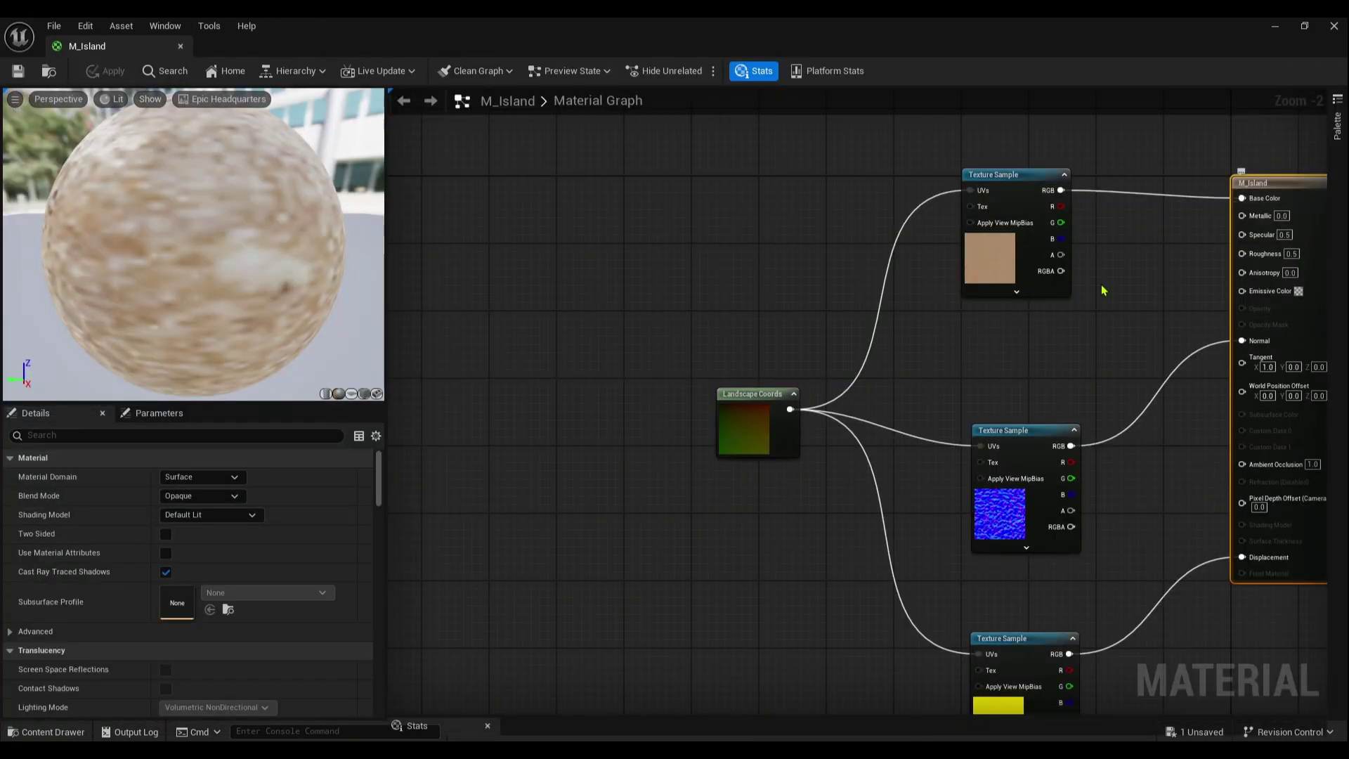
pyautogui.click(71, 432)
pyautogui.write('nanite')
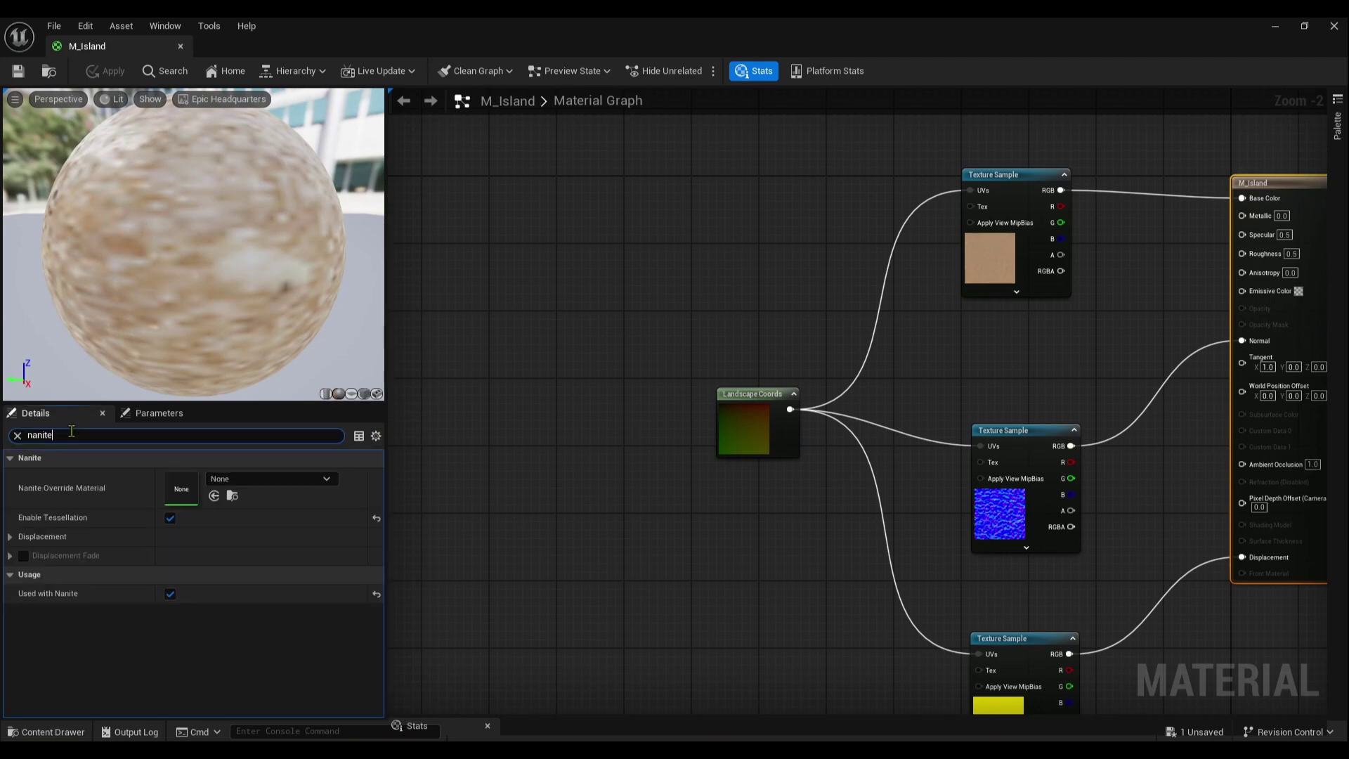
pyautogui.click(11, 538)
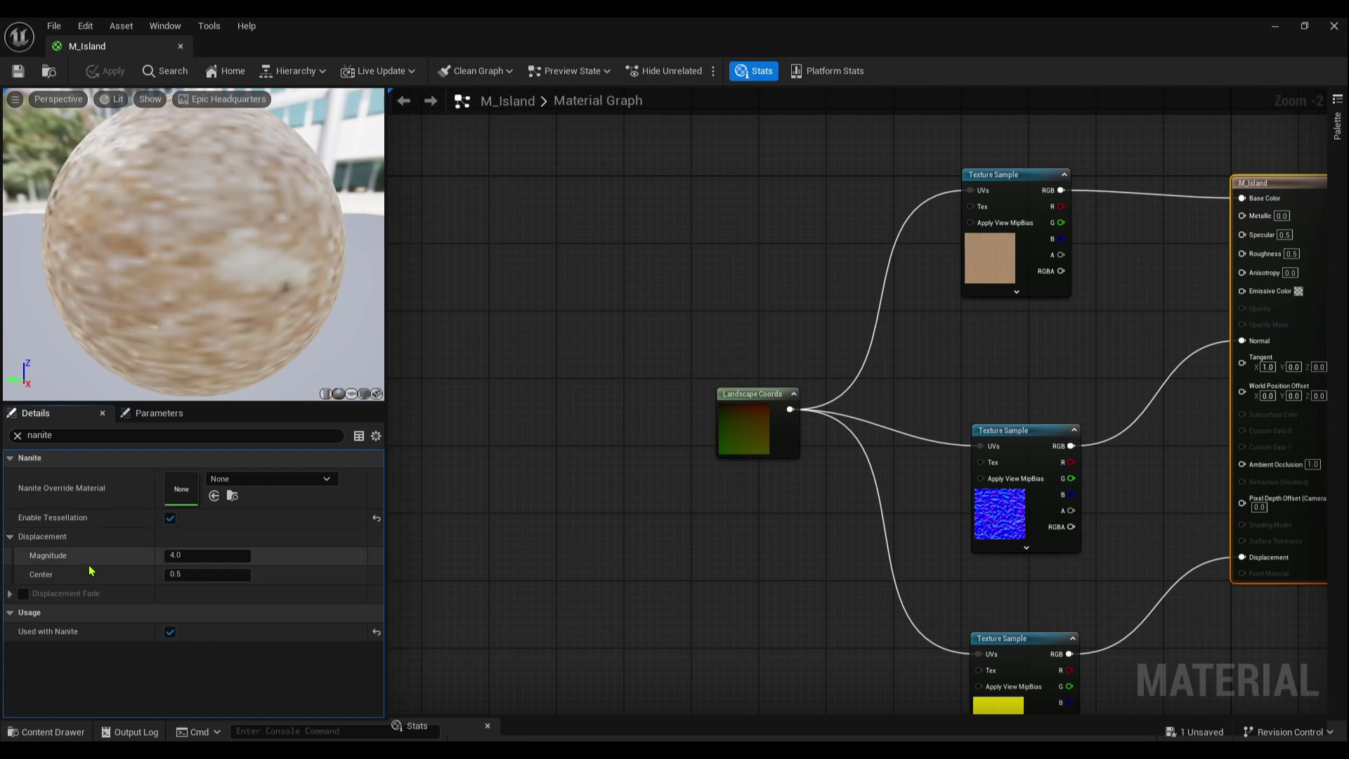
pyautogui.click(1303, 26)
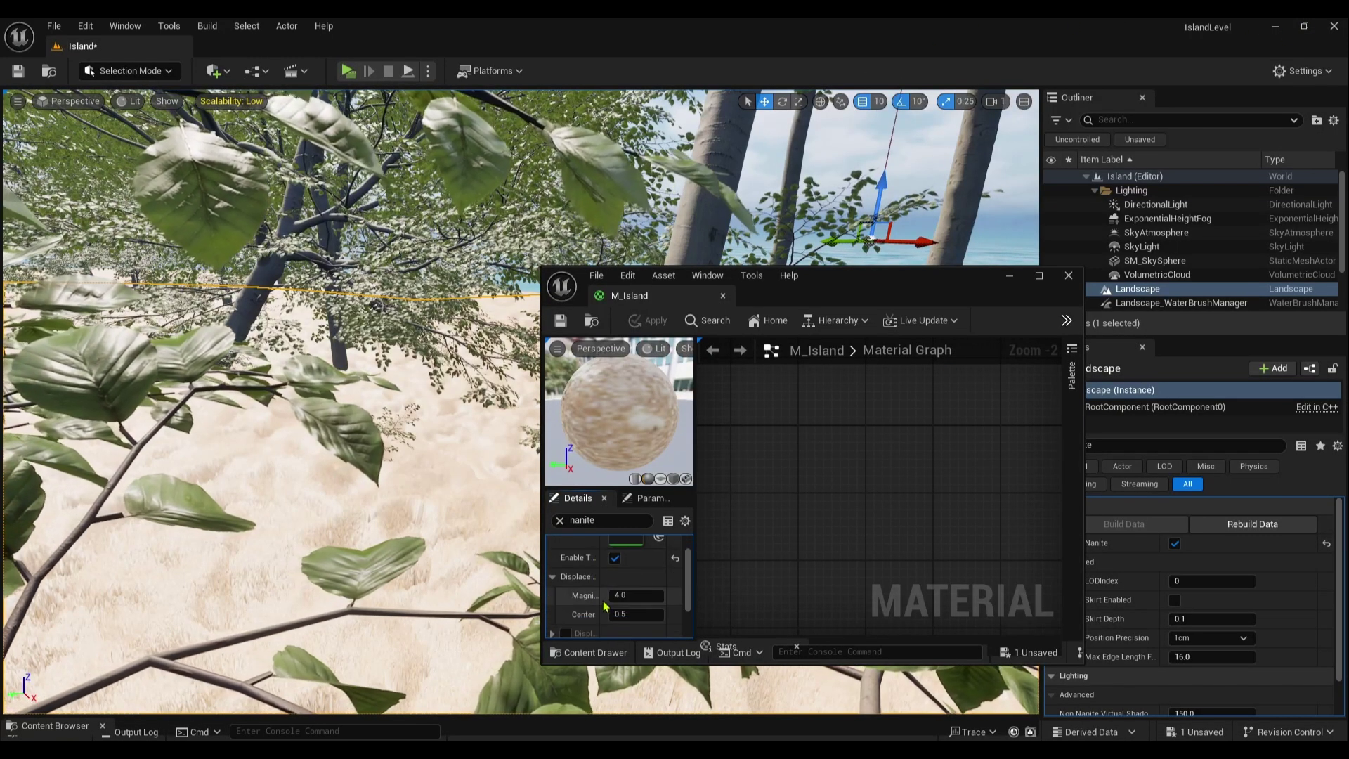
pyautogui.moveTo(899, 276); pyautogui.dragTo(1118, 254)
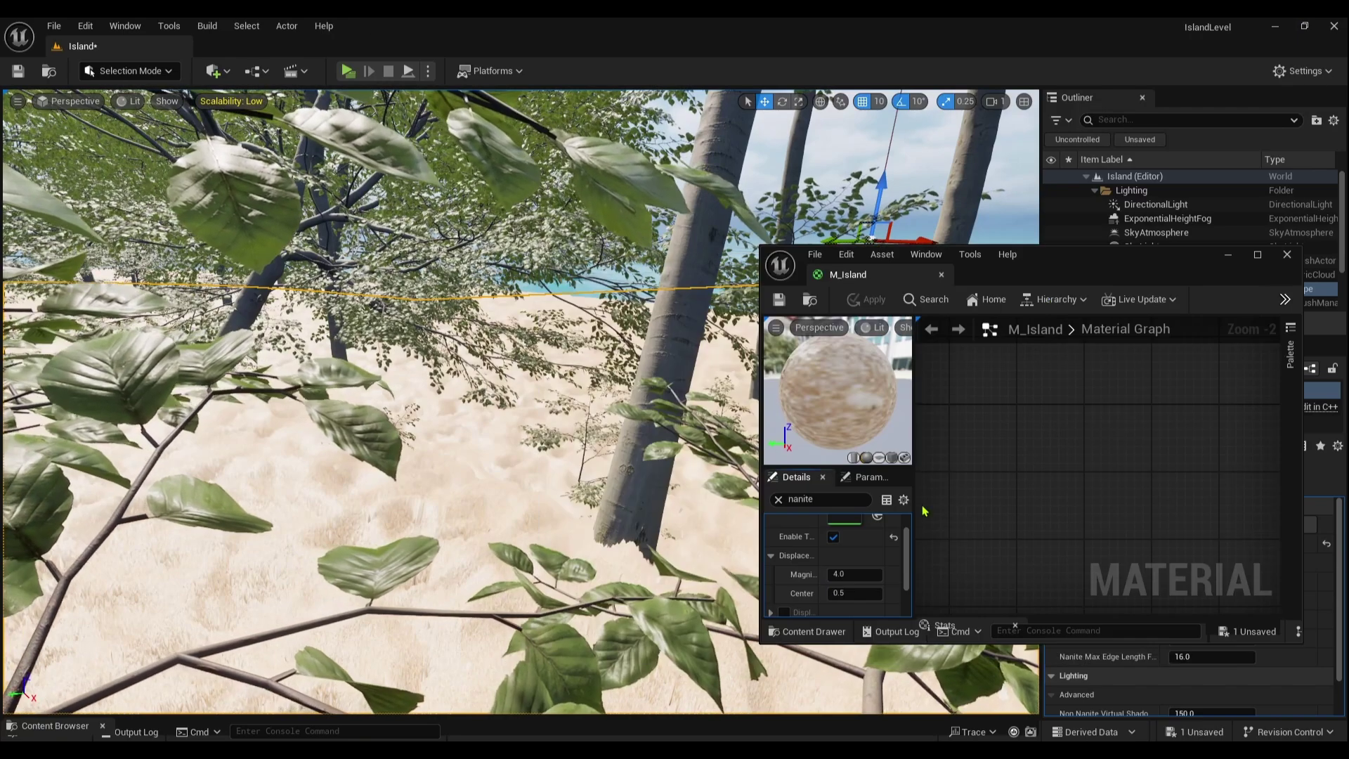
# - Set the M_Island displacement Magnitude to 0.2 and save the material
pyautogui.press('w')
pyautogui.moveTo(633, 450); pyautogui.dragTo(657, 452, button='right')
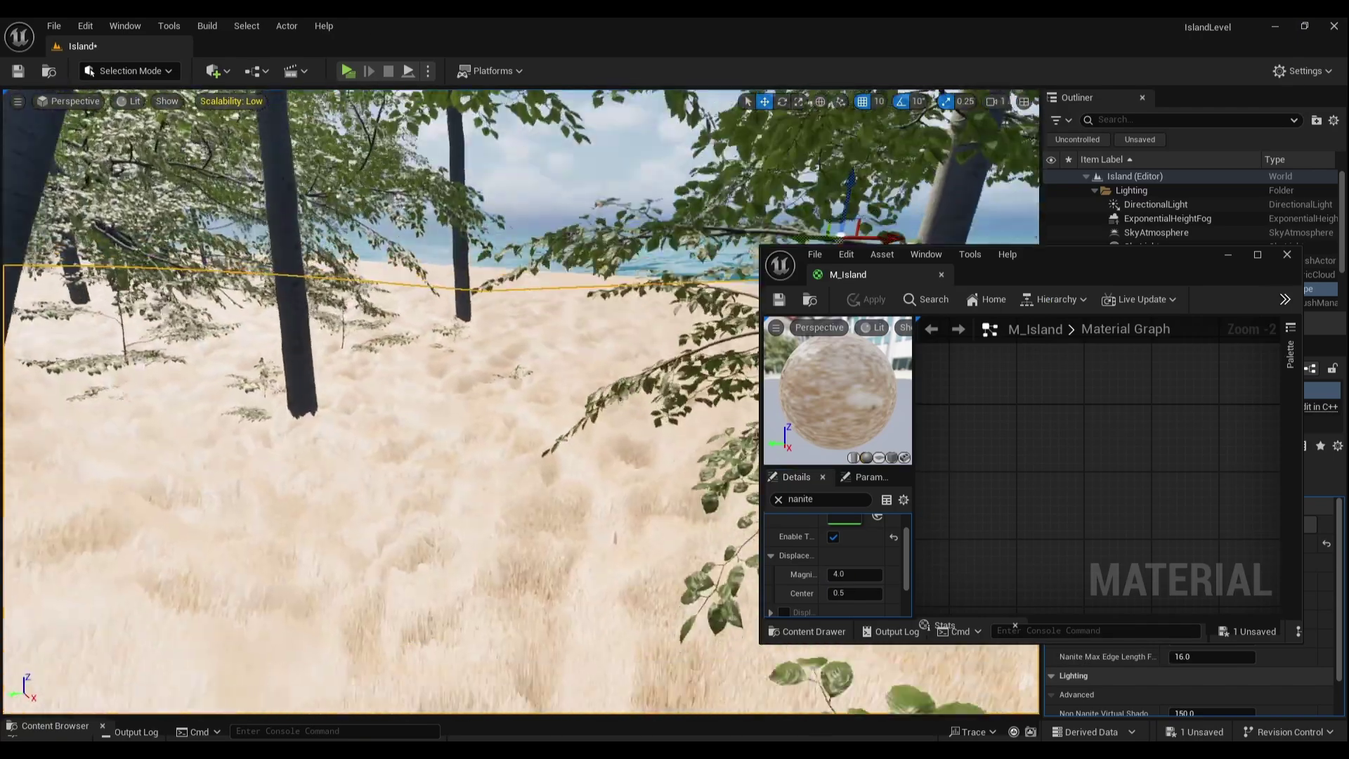
pyautogui.moveTo(413, 439); pyautogui.dragTo(407, 440, button='right')
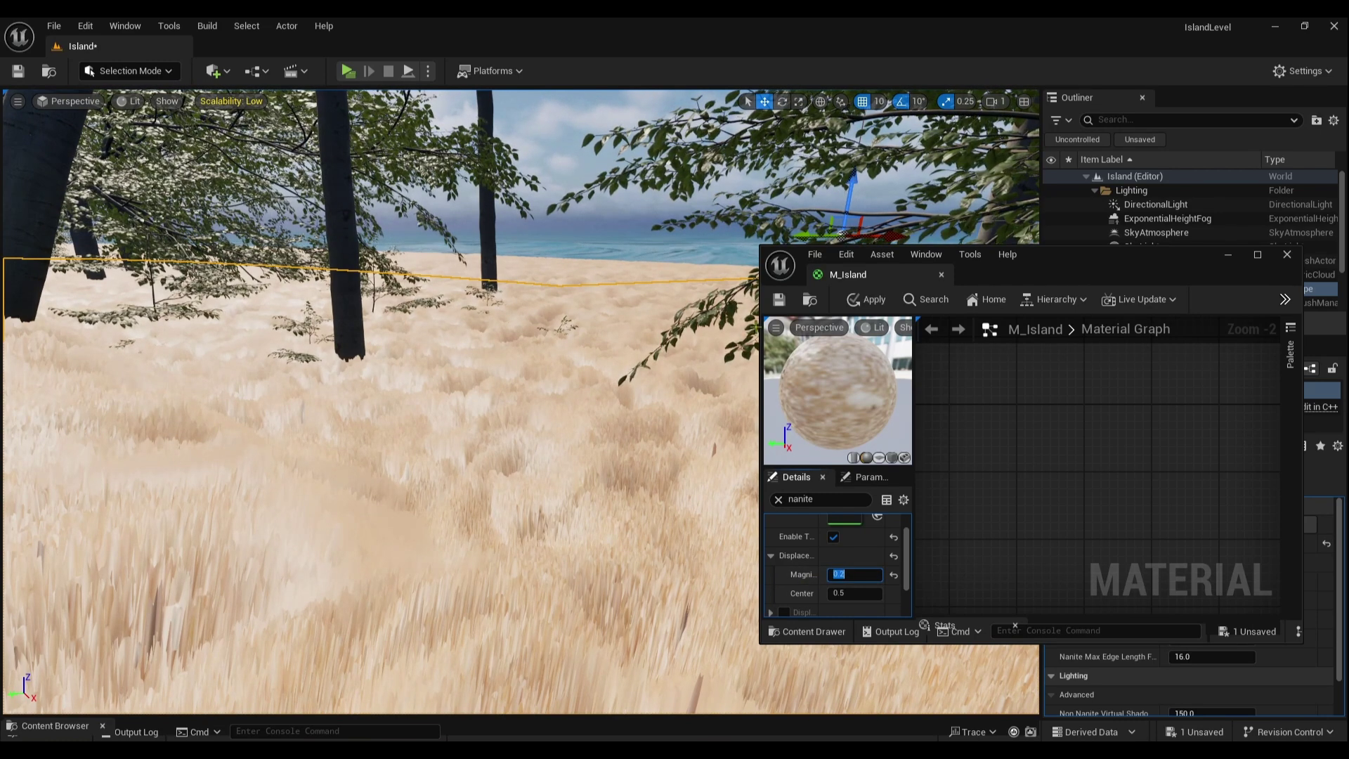
pyautogui.click(779, 301)
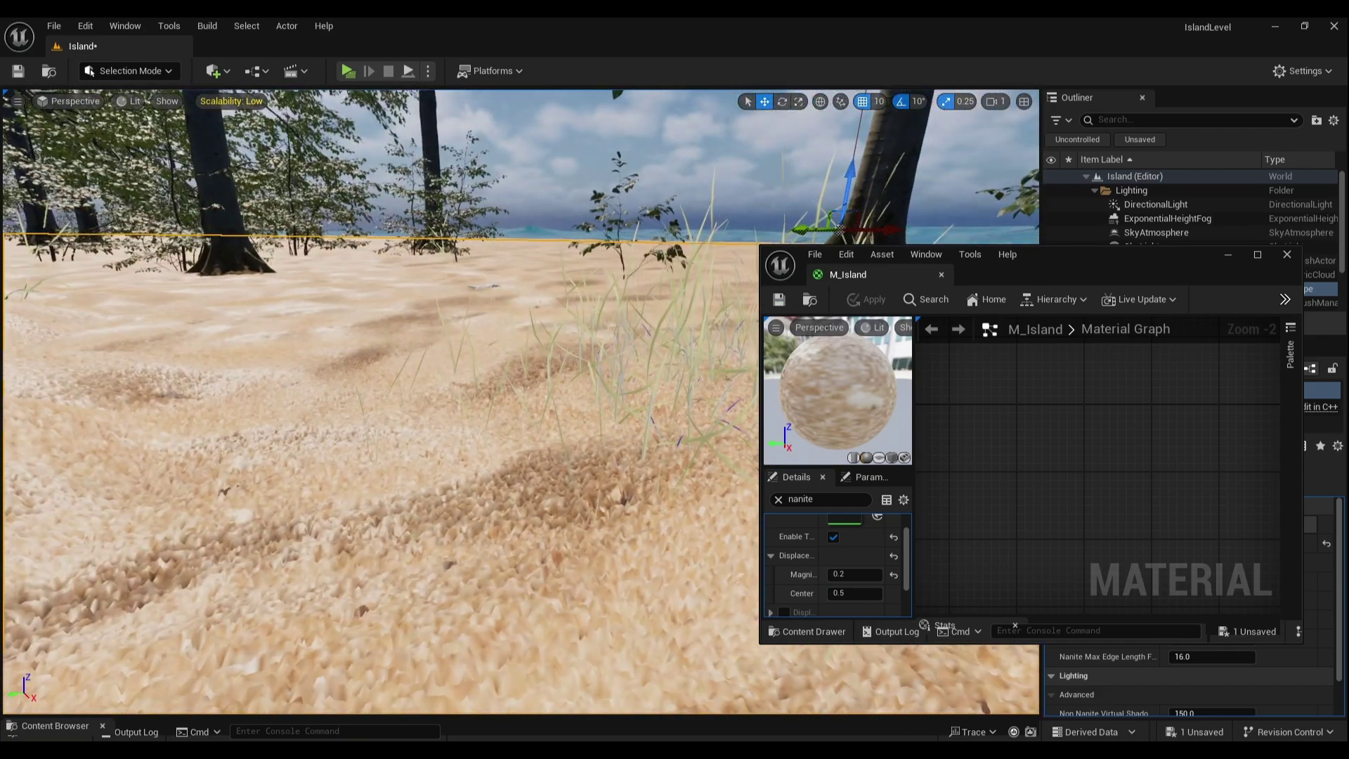
# - Set the M_Island displacement Magnitude to 0.1, save the material and play-test the character on the beach
pyautogui.moveTo(529, 482); pyautogui.dragTo(529, 482, button='right')
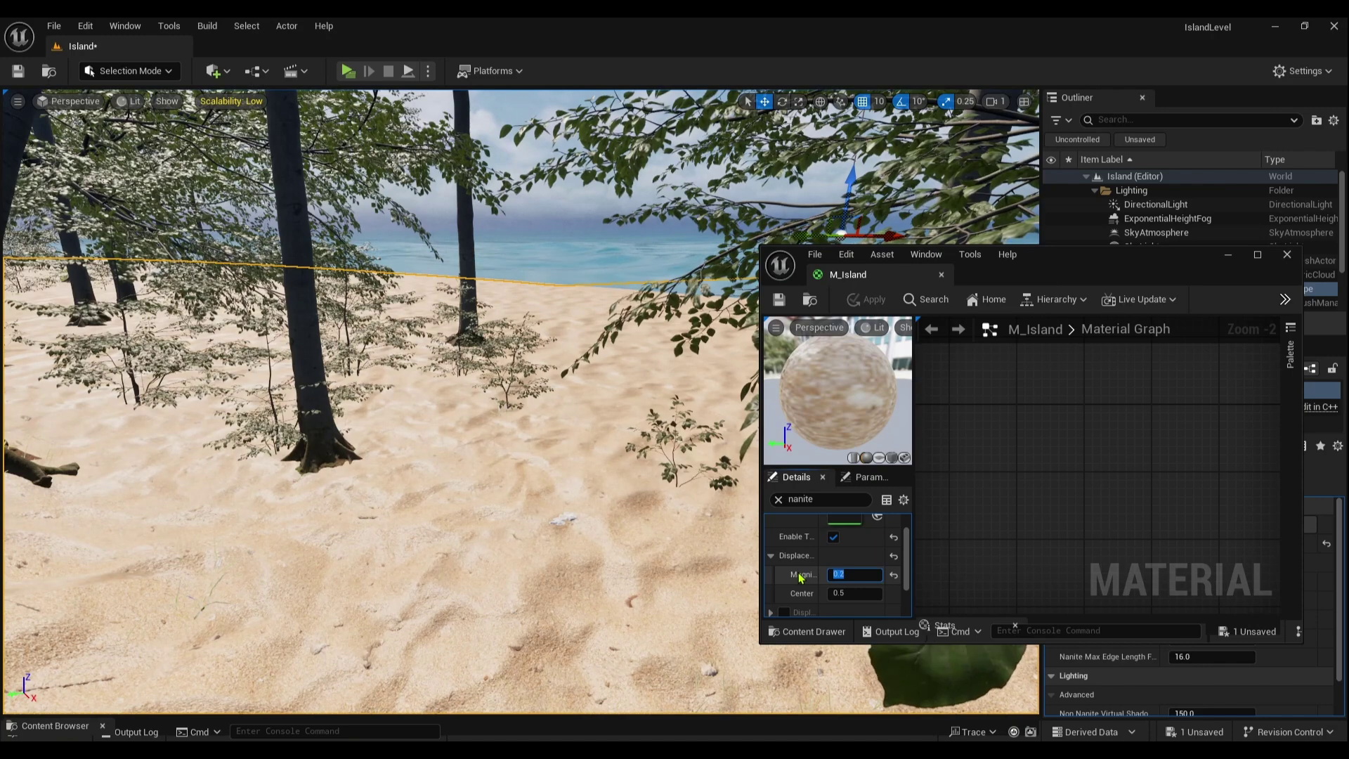
pyautogui.write('.')
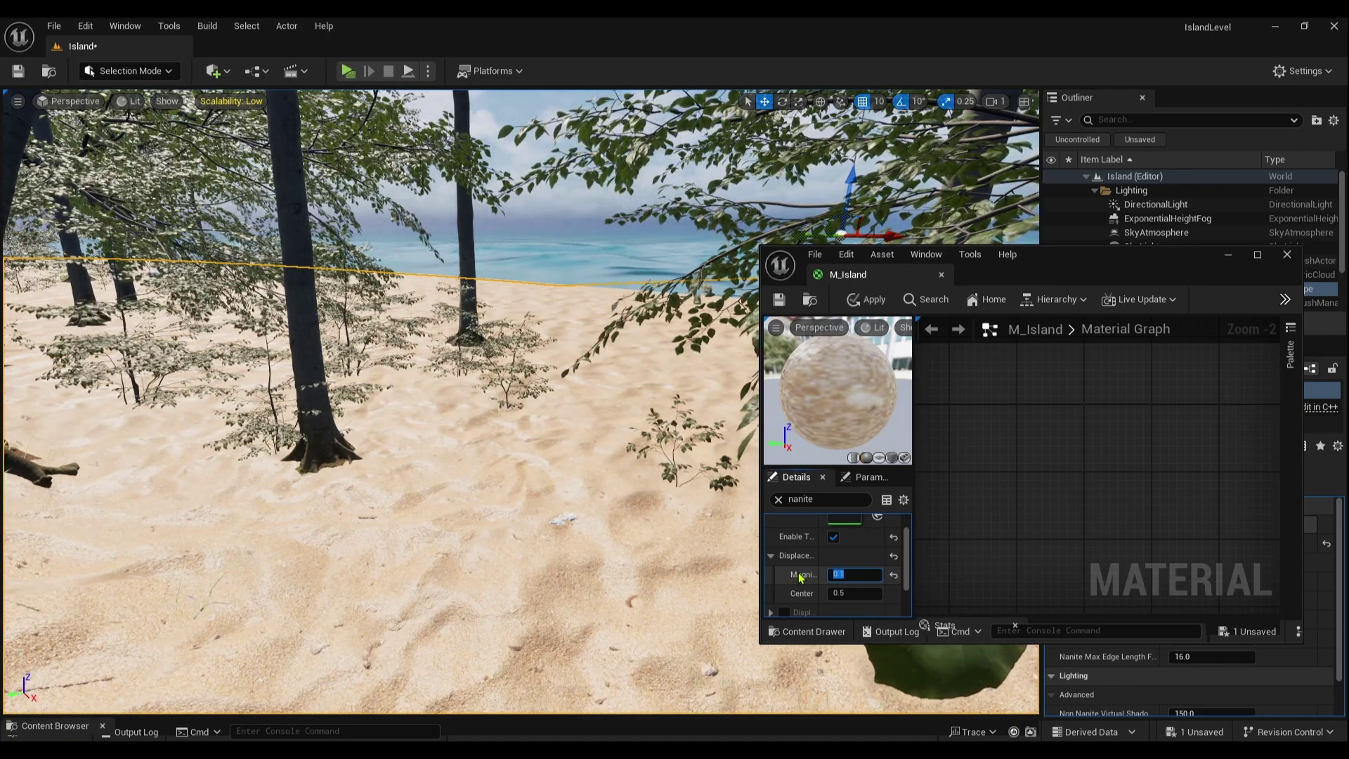
pyautogui.click(779, 301)
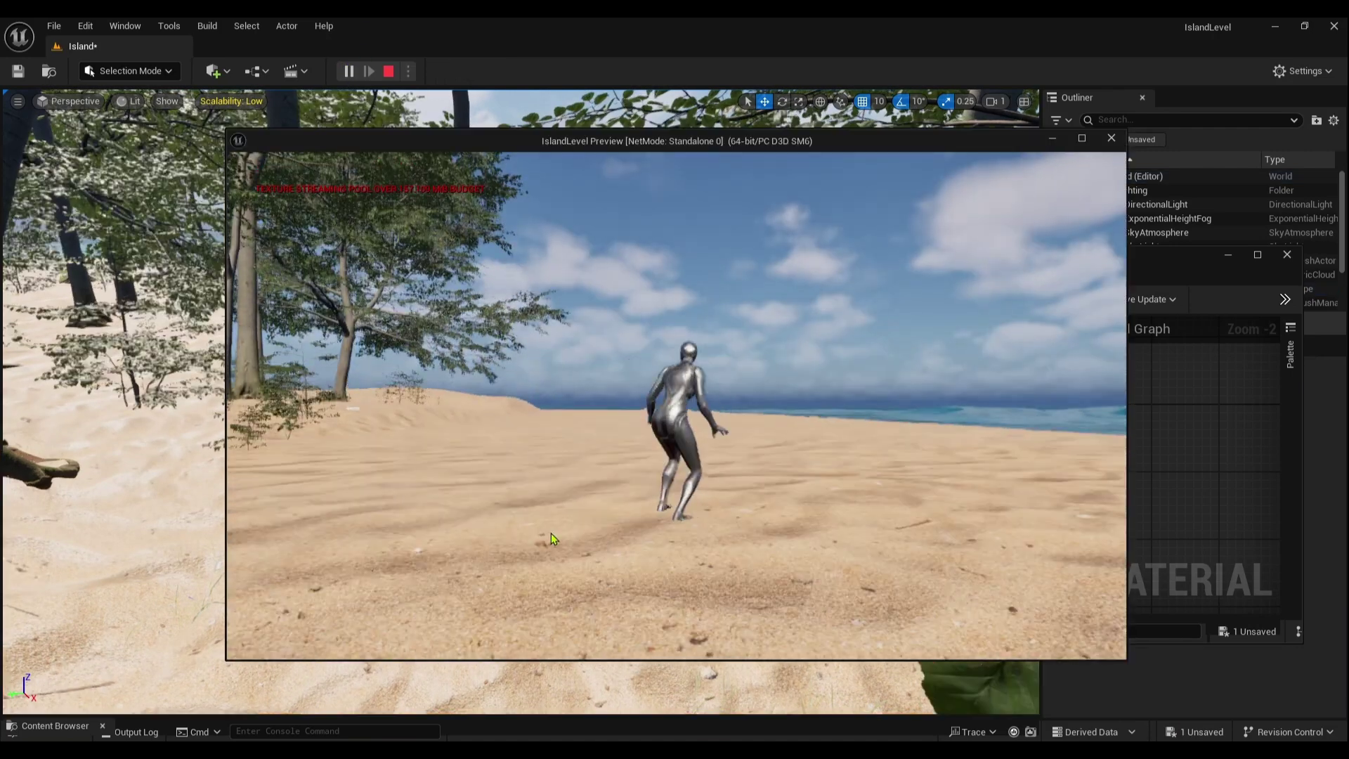
pyautogui.click(551, 534)
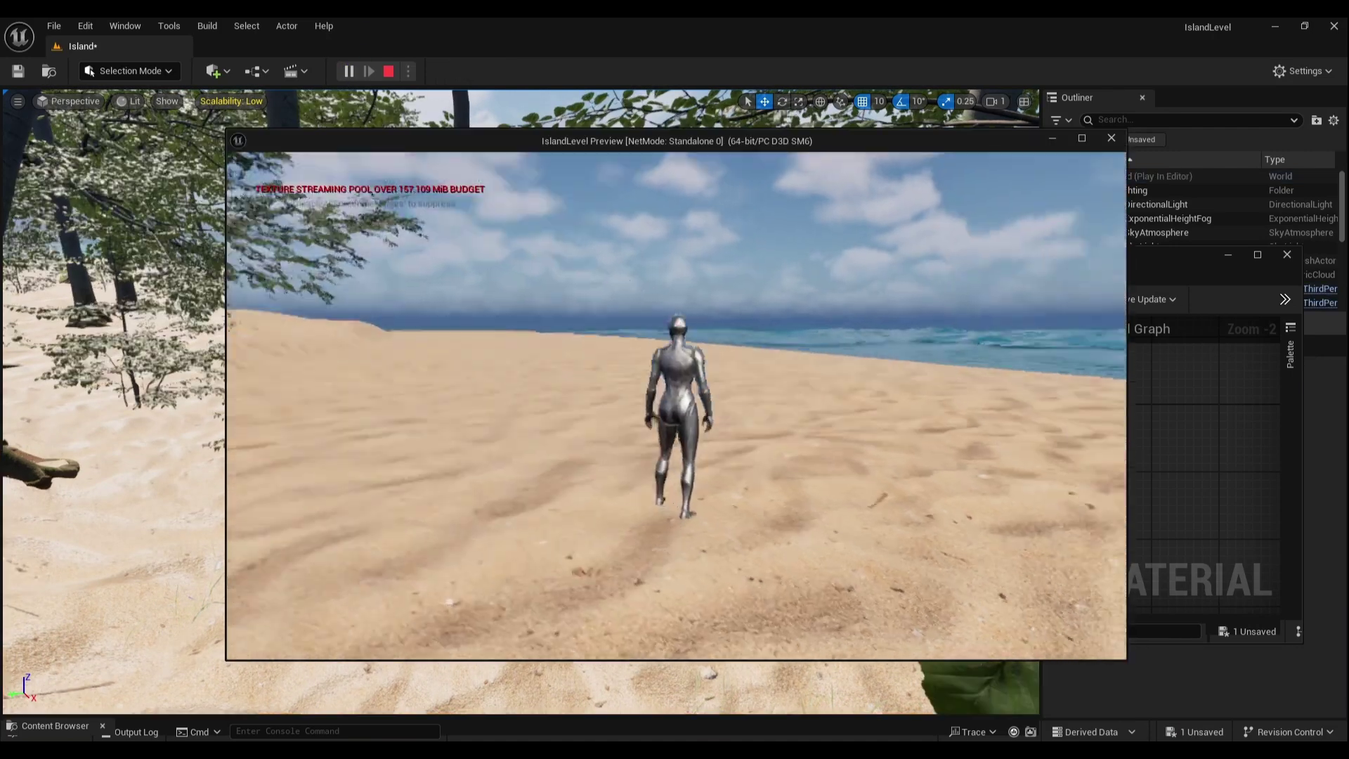
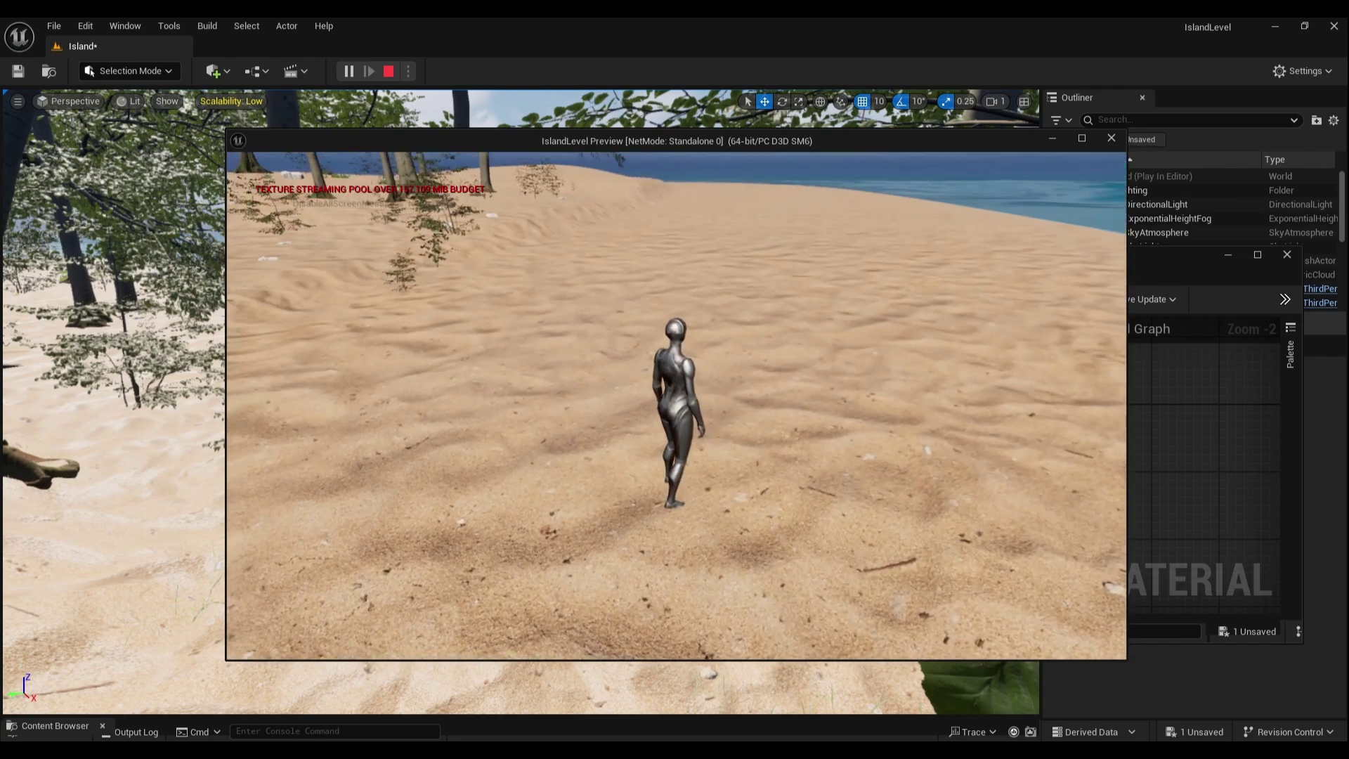
pyautogui.press('Escape')
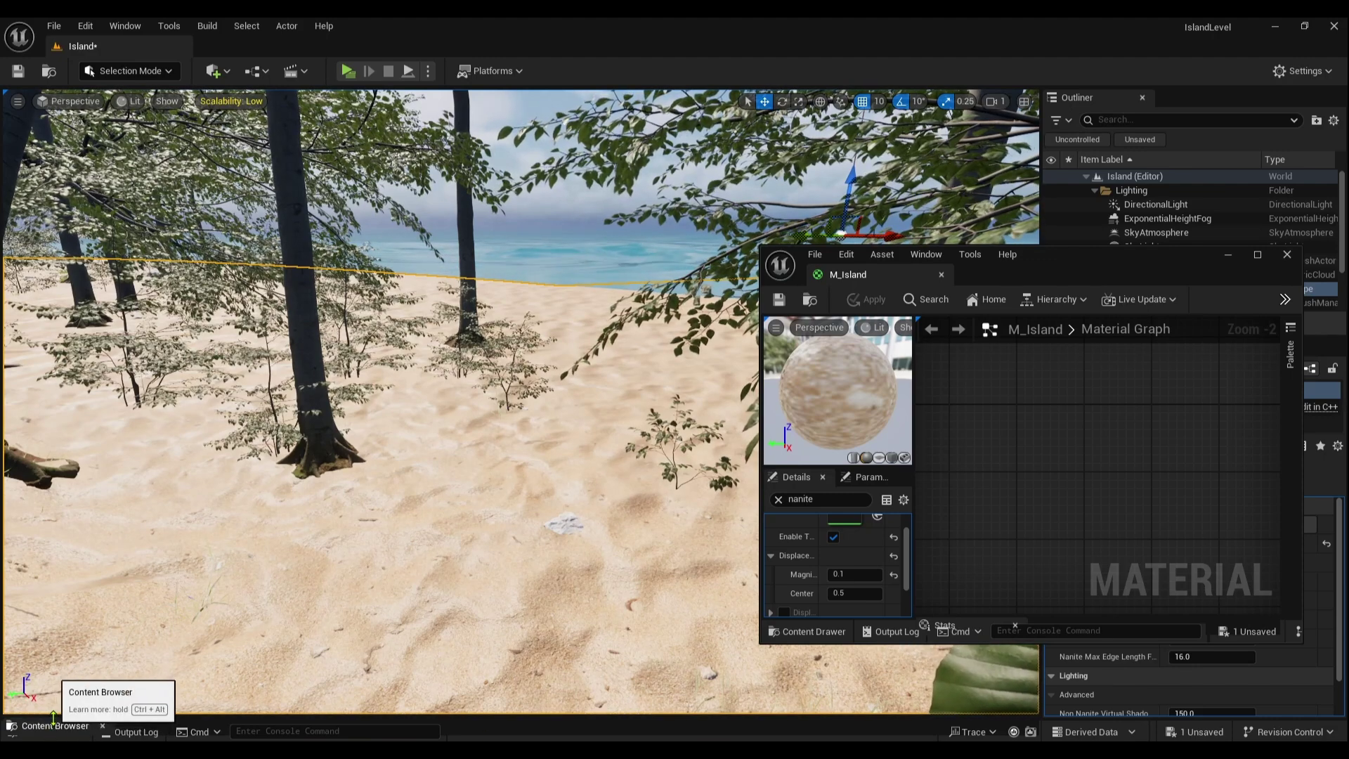
# - Restore the Content Browser below the viewport and open the Fab marketplace in a maximized window
pyautogui.moveTo(54, 726); pyautogui.dragTo(217, 635)
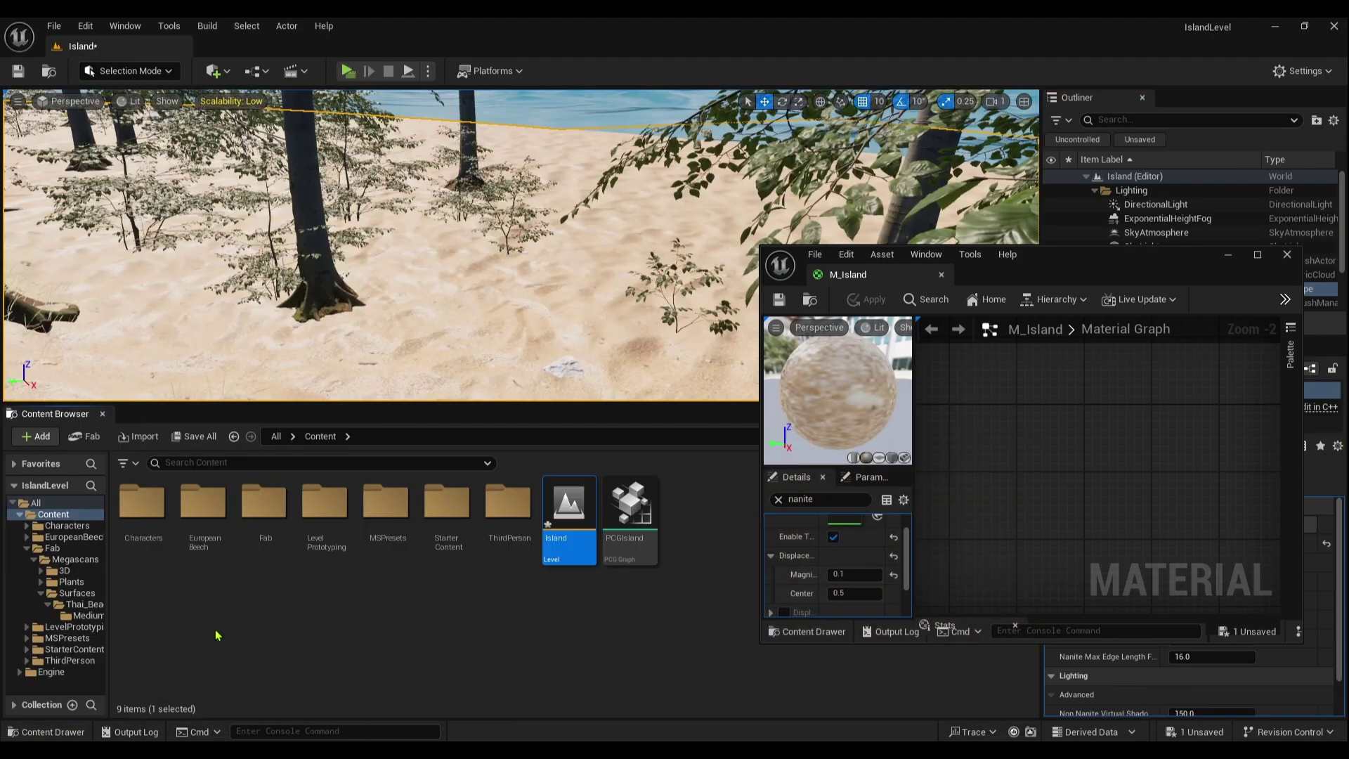
pyautogui.rightClick(438, 624)
pyautogui.click(502, 129)
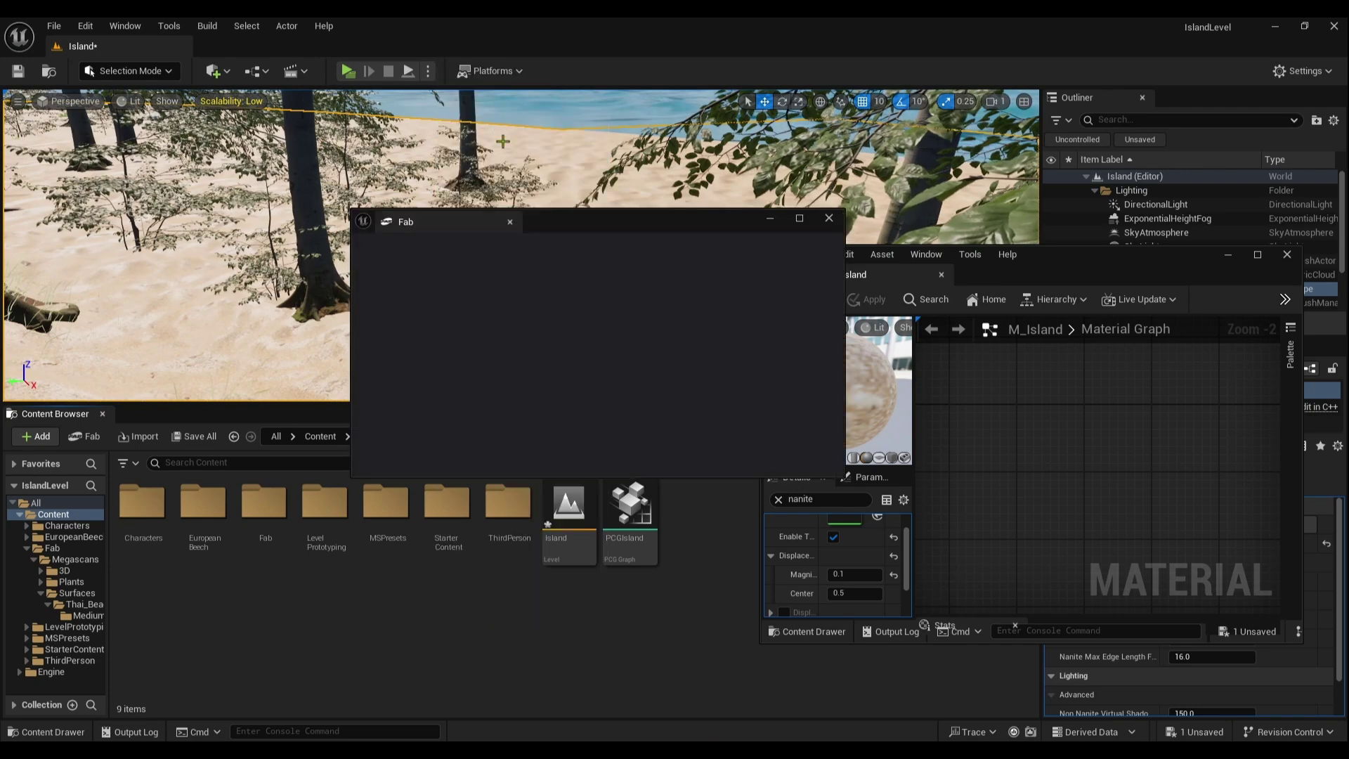
pyautogui.click(800, 229)
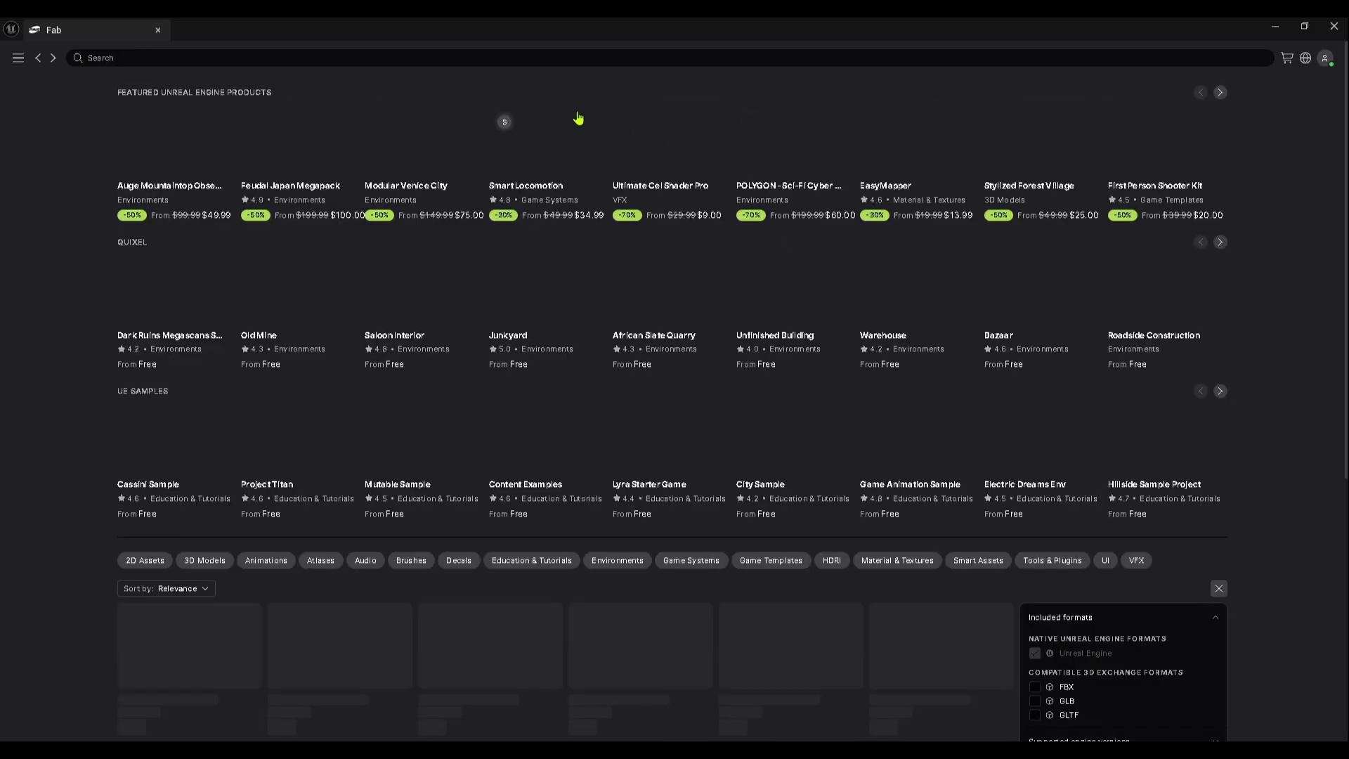
# - Search Fab for "thailand sand" and limit the results to free products
pyautogui.click(163, 57)
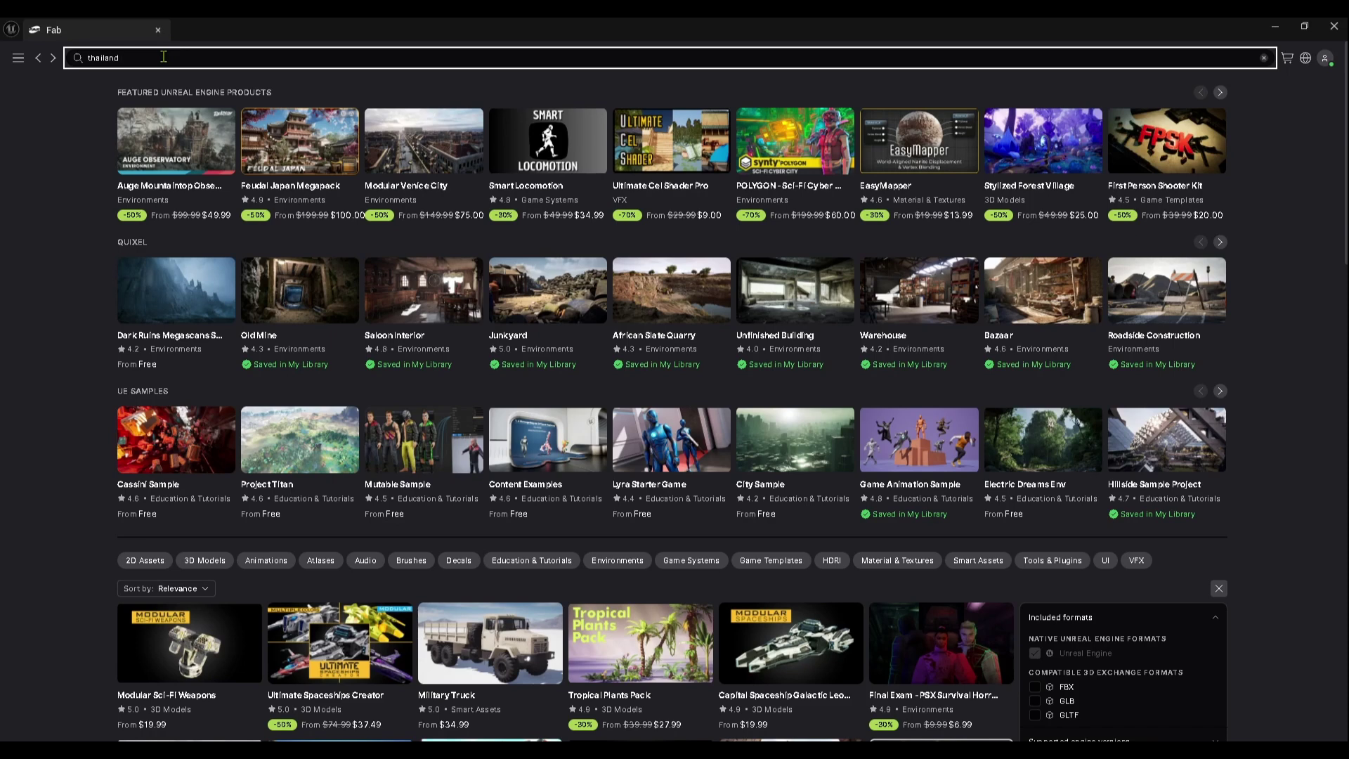
pyautogui.press('Return')
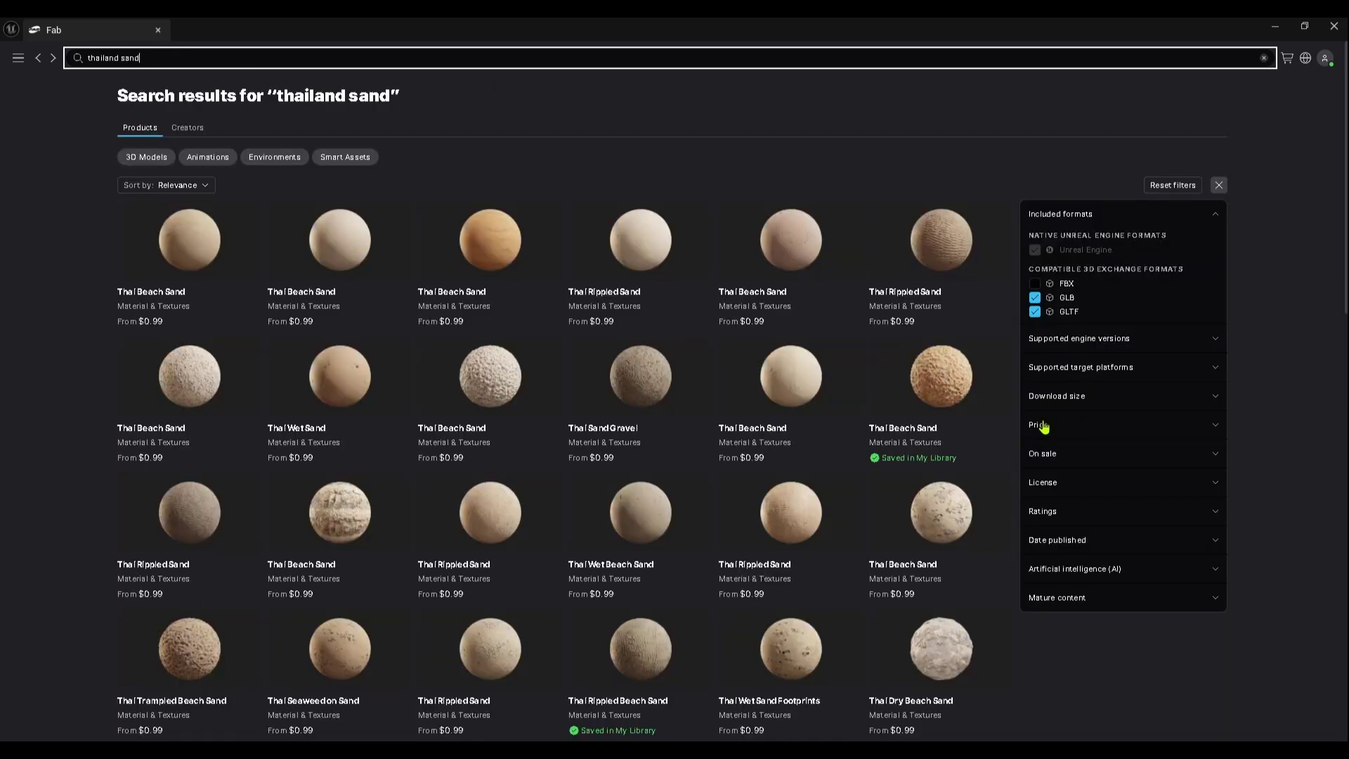
pyautogui.click(1045, 434)
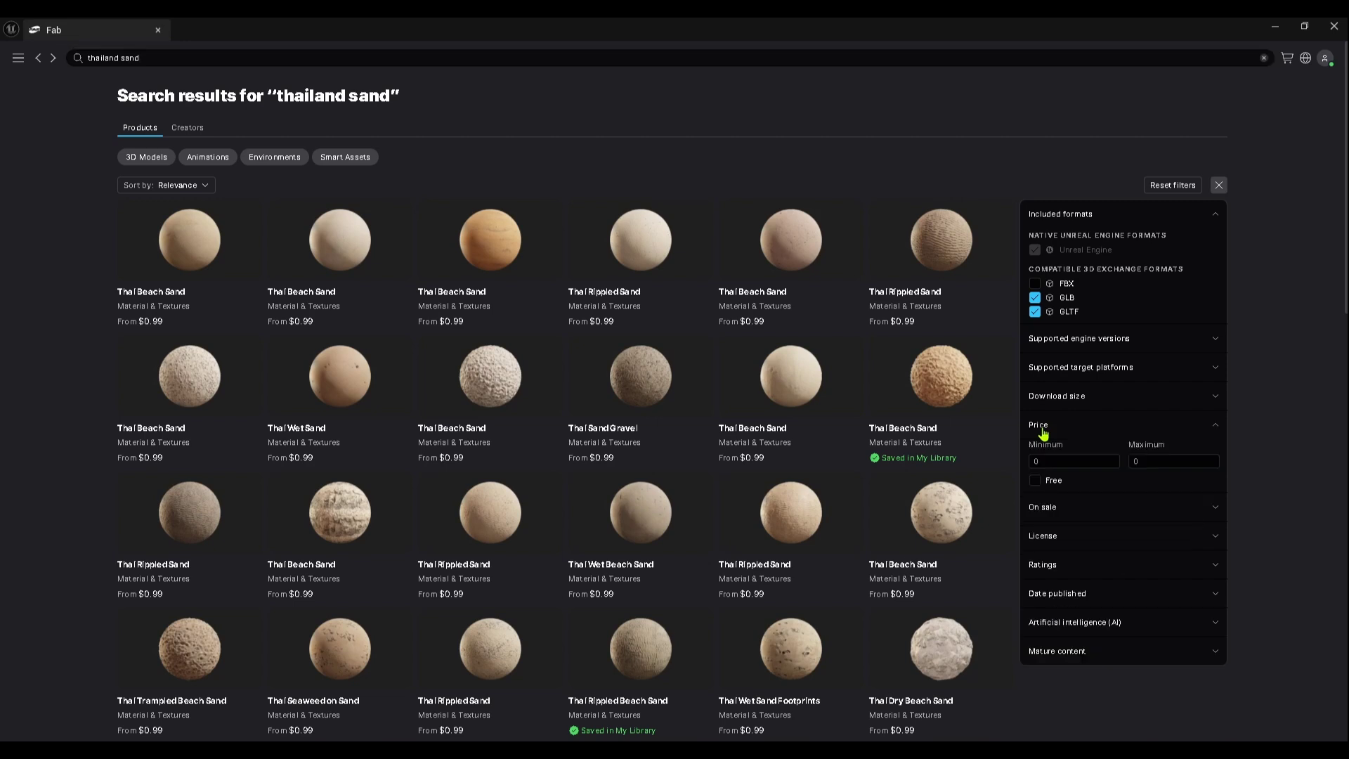
pyautogui.click(1035, 481)
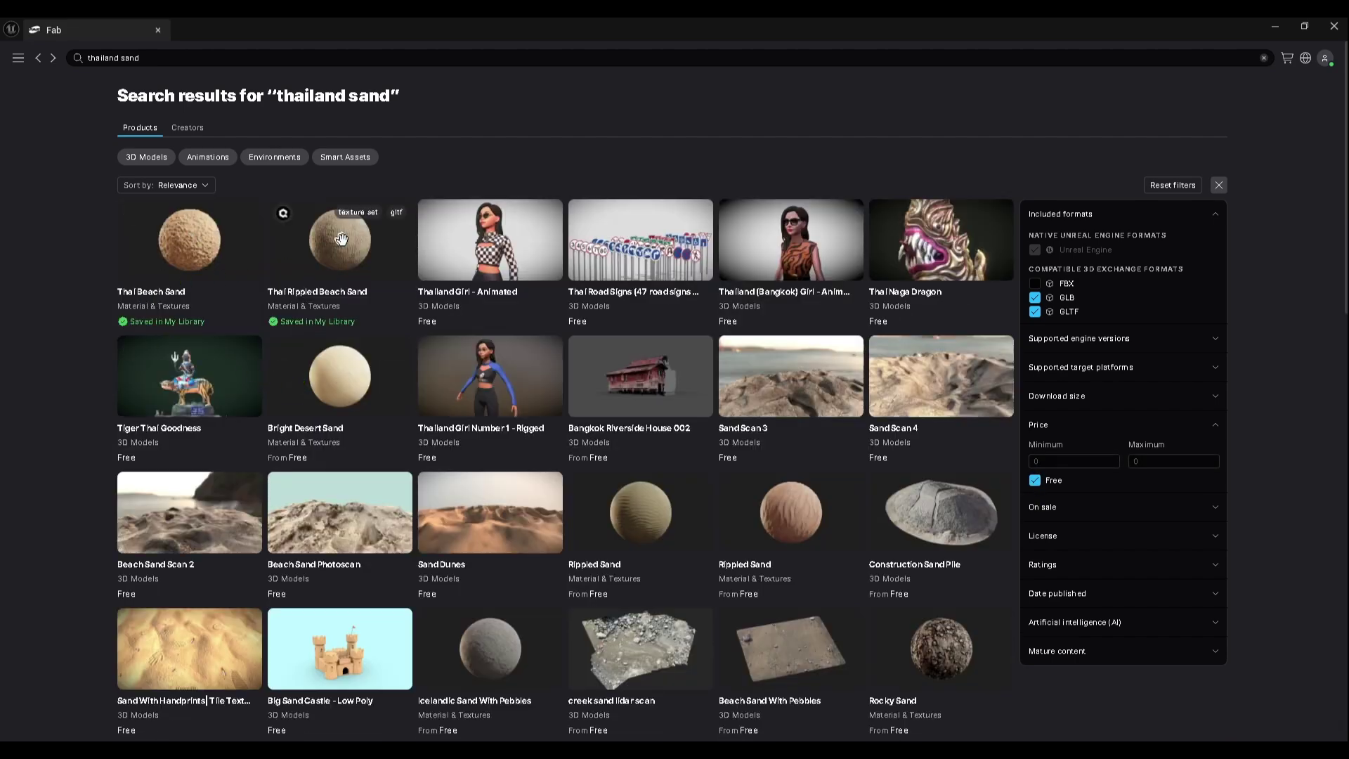
# - Add the Thai Rippled Beach Sand surface in Medium quality to the project and save the unsaved level content
pyautogui.click(345, 271)
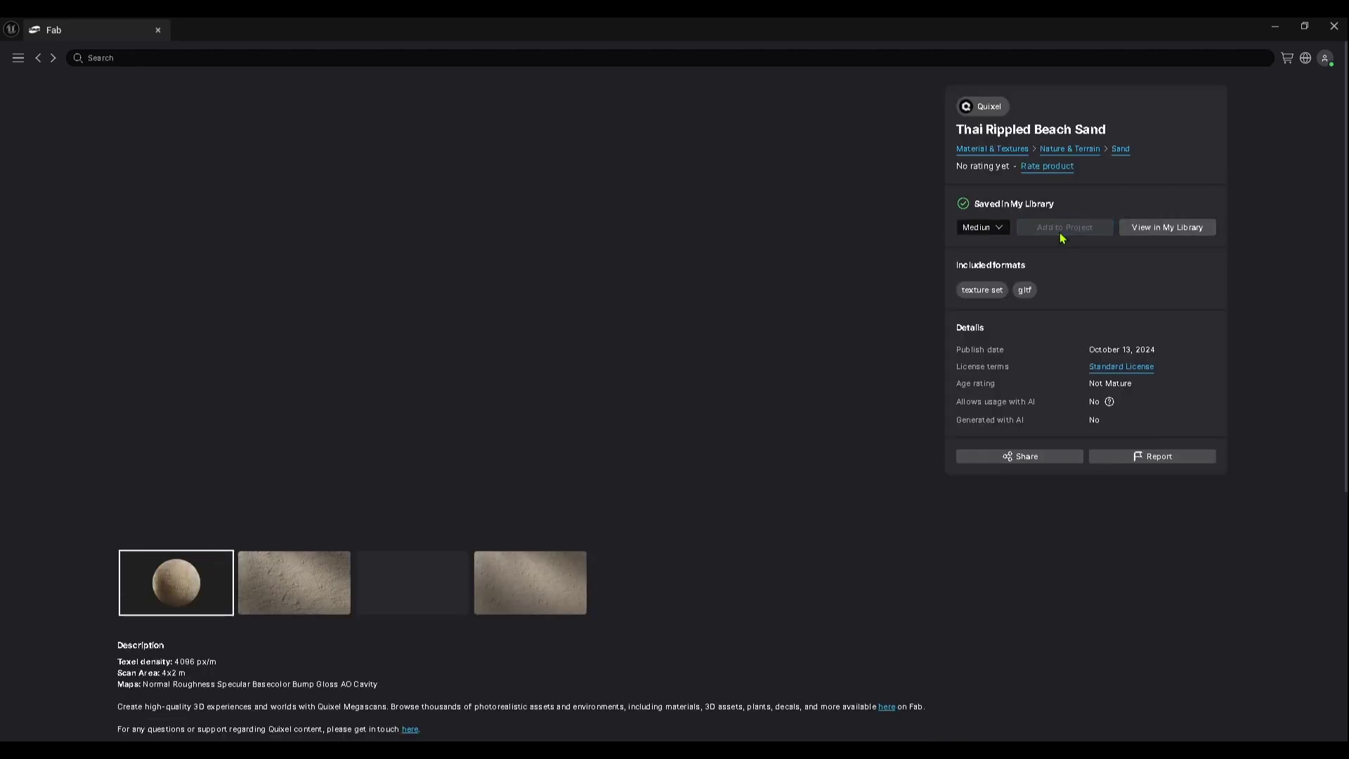
pyautogui.click(1276, 28)
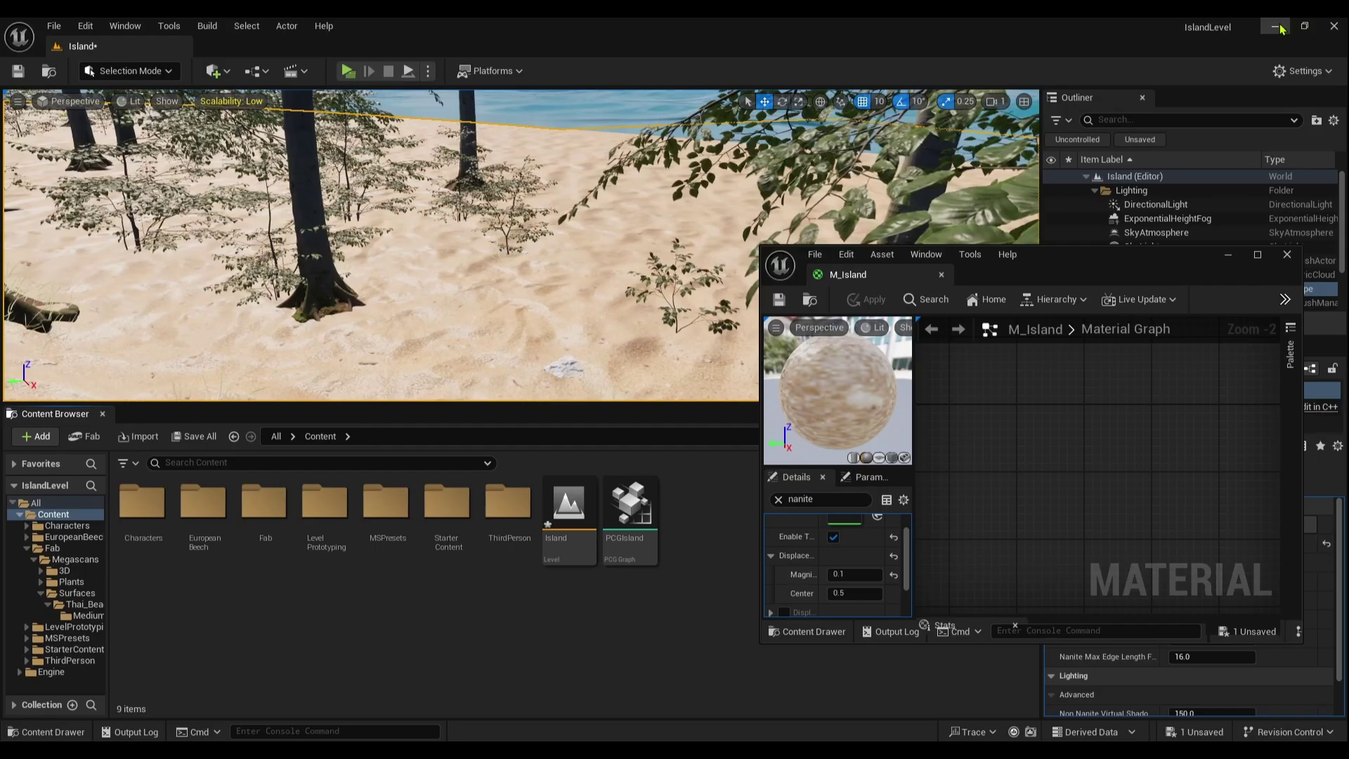
pyautogui.click(196, 436)
pyautogui.click(788, 547)
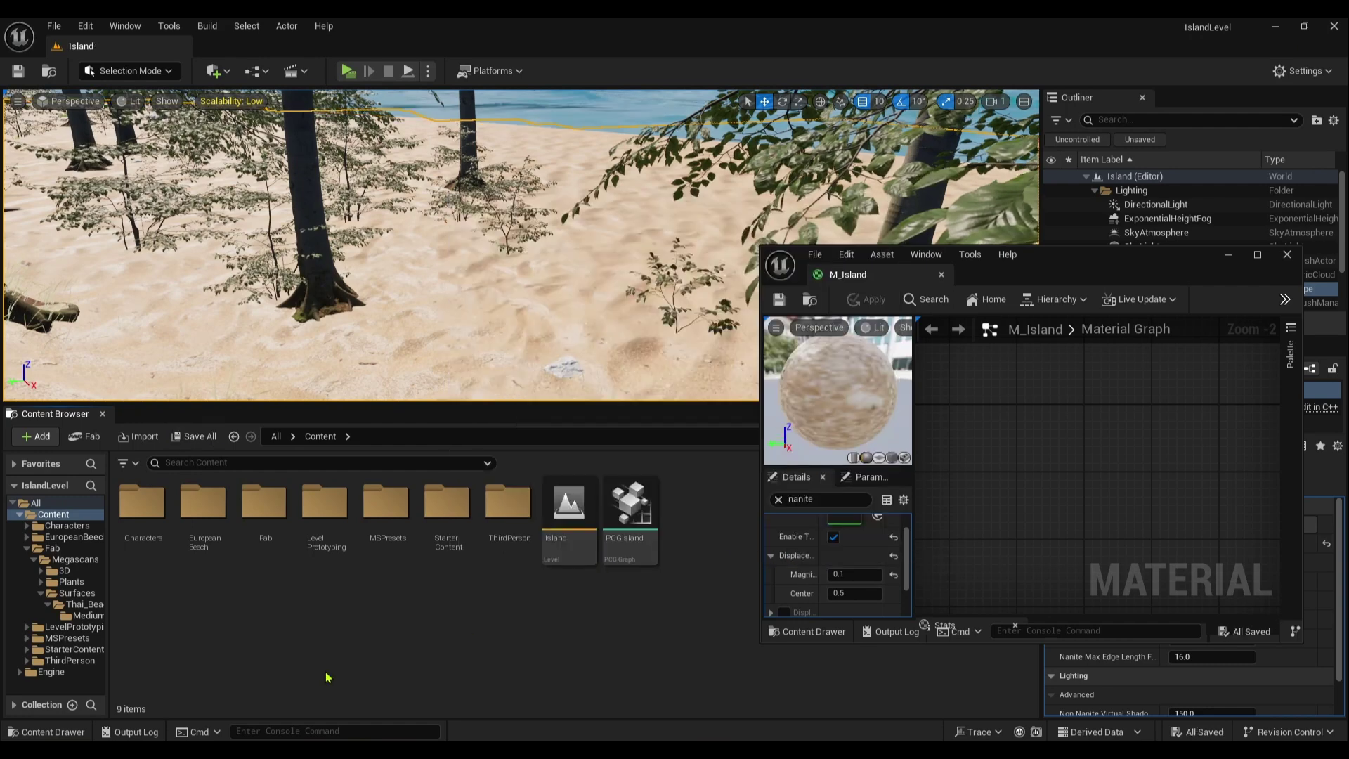
# - Bring up the rippled sand's Medium folder beside the M_Island graph and delete the graph's three old texture samples
pyautogui.click(76, 592)
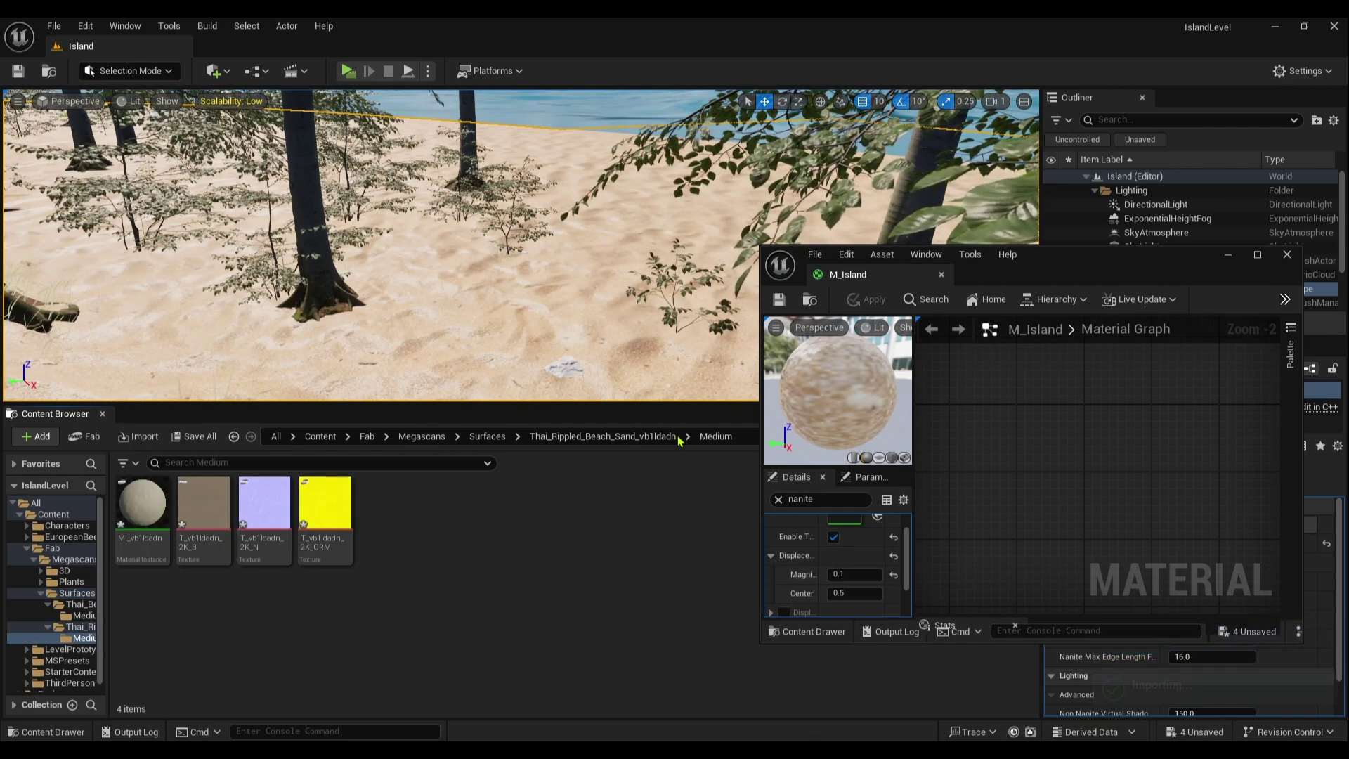
pyautogui.moveTo(1036, 268); pyautogui.dragTo(731, 191)
pyautogui.scroll(-6, 738, 380)
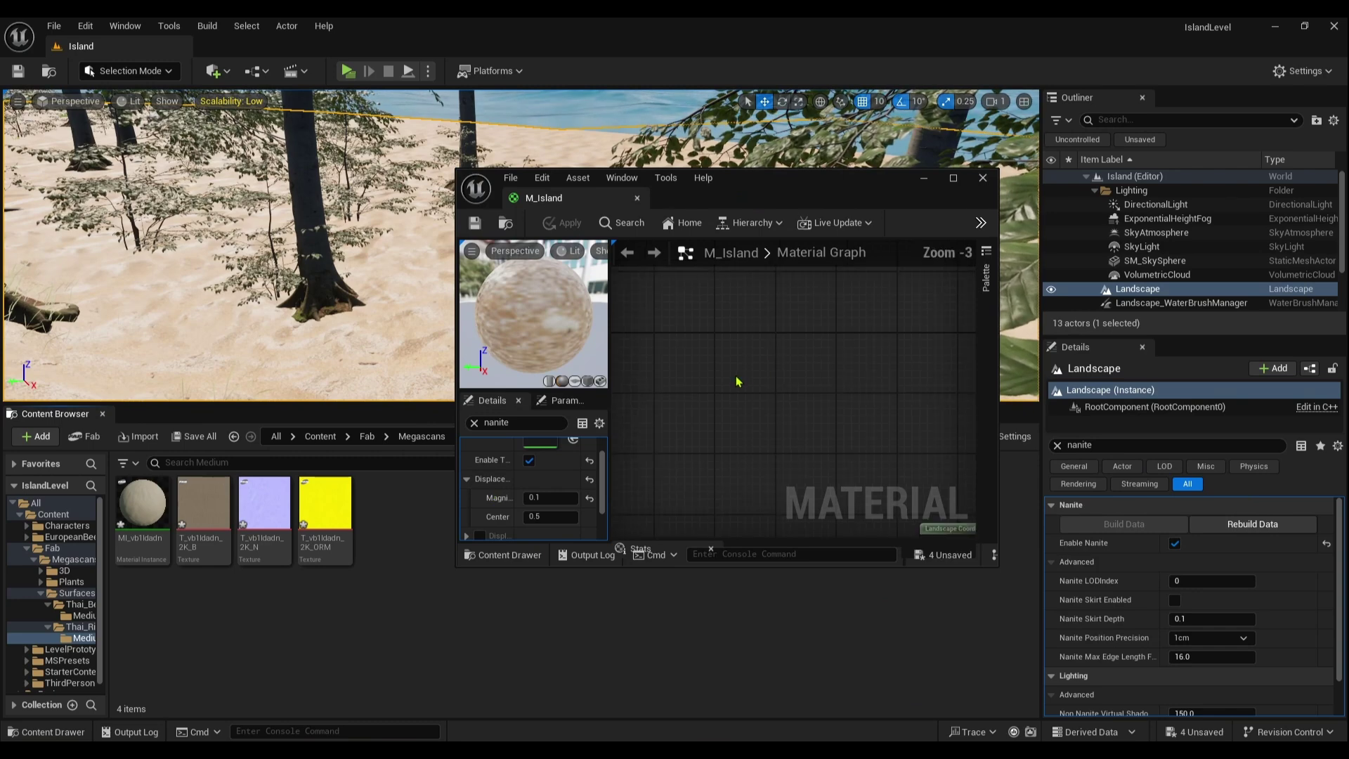
pyautogui.moveTo(738, 379); pyautogui.dragTo(728, 319, button='right')
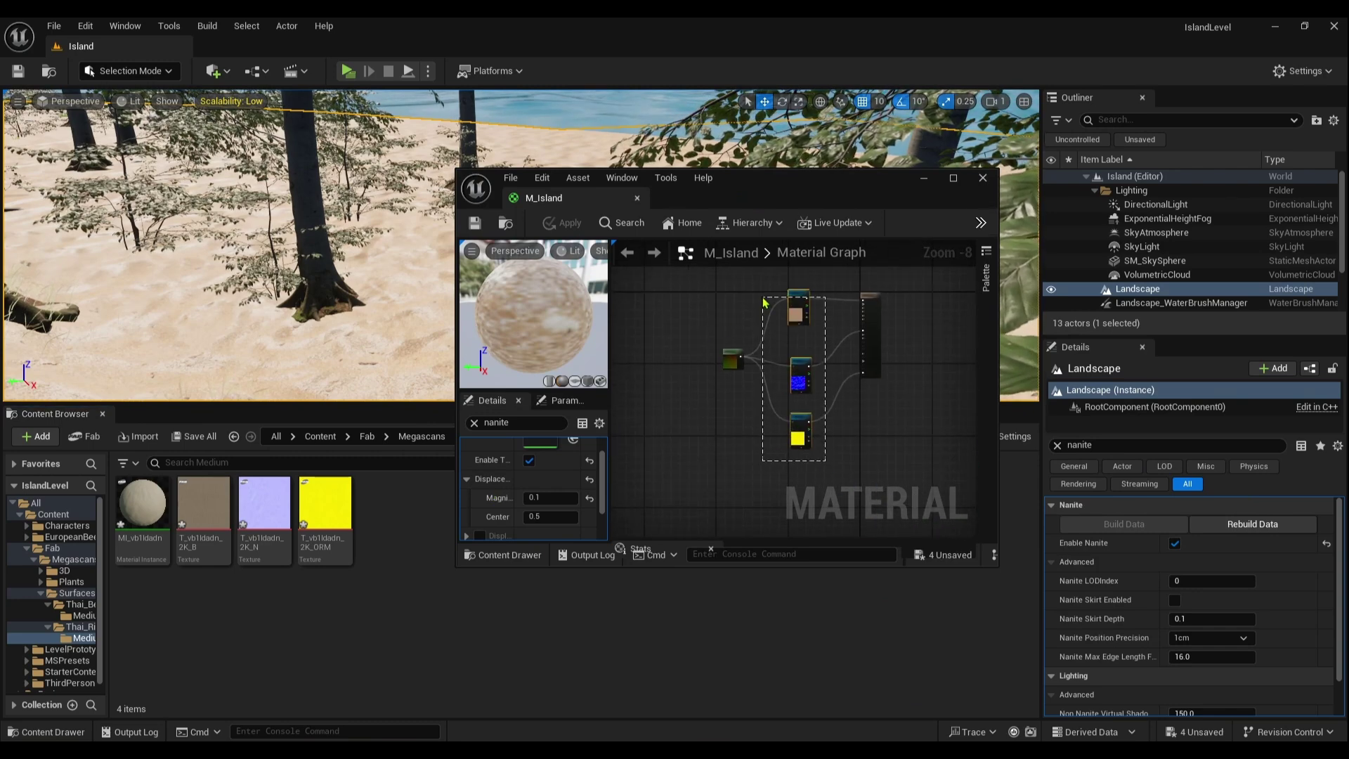
pyautogui.moveTo(765, 301); pyautogui.dragTo(764, 301)
pyautogui.press('Delete')
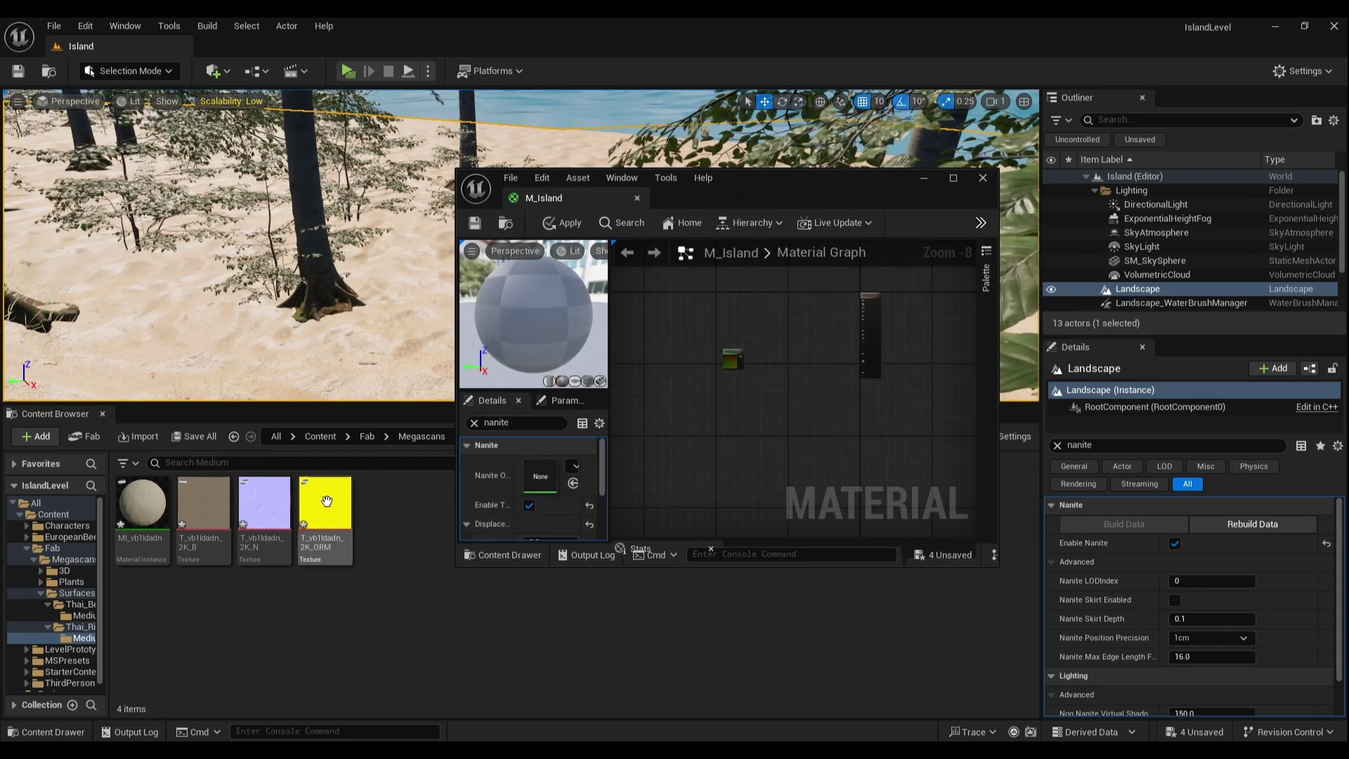
# - Place the T_vb1ldadn_2K_B, T_vb1ldadn_2K_N and T_vb1ldadn_2K_ORM textures as texture samples in the M_Island graph
pyautogui.moveTo(193, 536); pyautogui.dragTo(777, 300)
pyautogui.moveTo(274, 496); pyautogui.dragTo(781, 355)
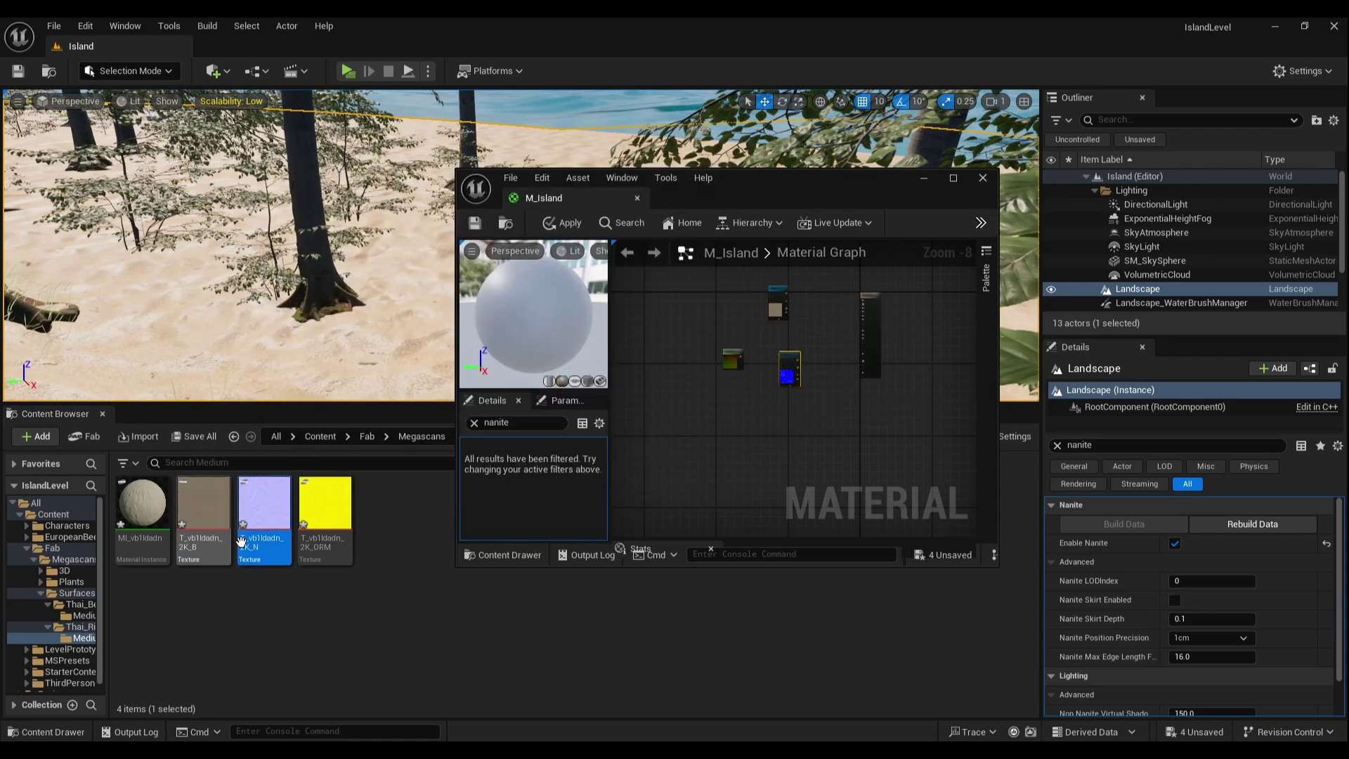
pyautogui.click(328, 511)
pyautogui.moveTo(328, 511); pyautogui.dragTo(764, 441)
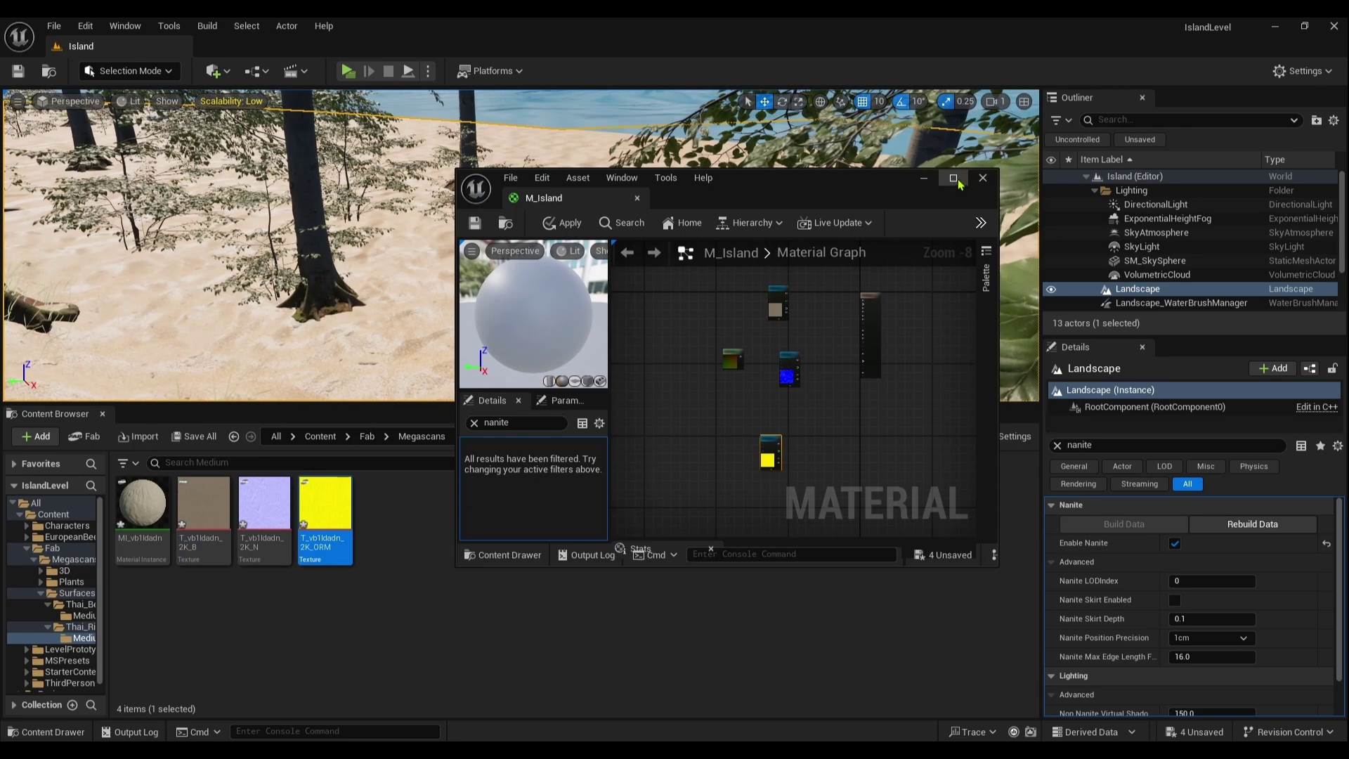
# - Maximize the material editor and connect the B, N and ORM samples' RGB outputs to Base Color, Normal and Displacement
pyautogui.doubleClick(921, 192)
pyautogui.scroll(5, 699, 332)
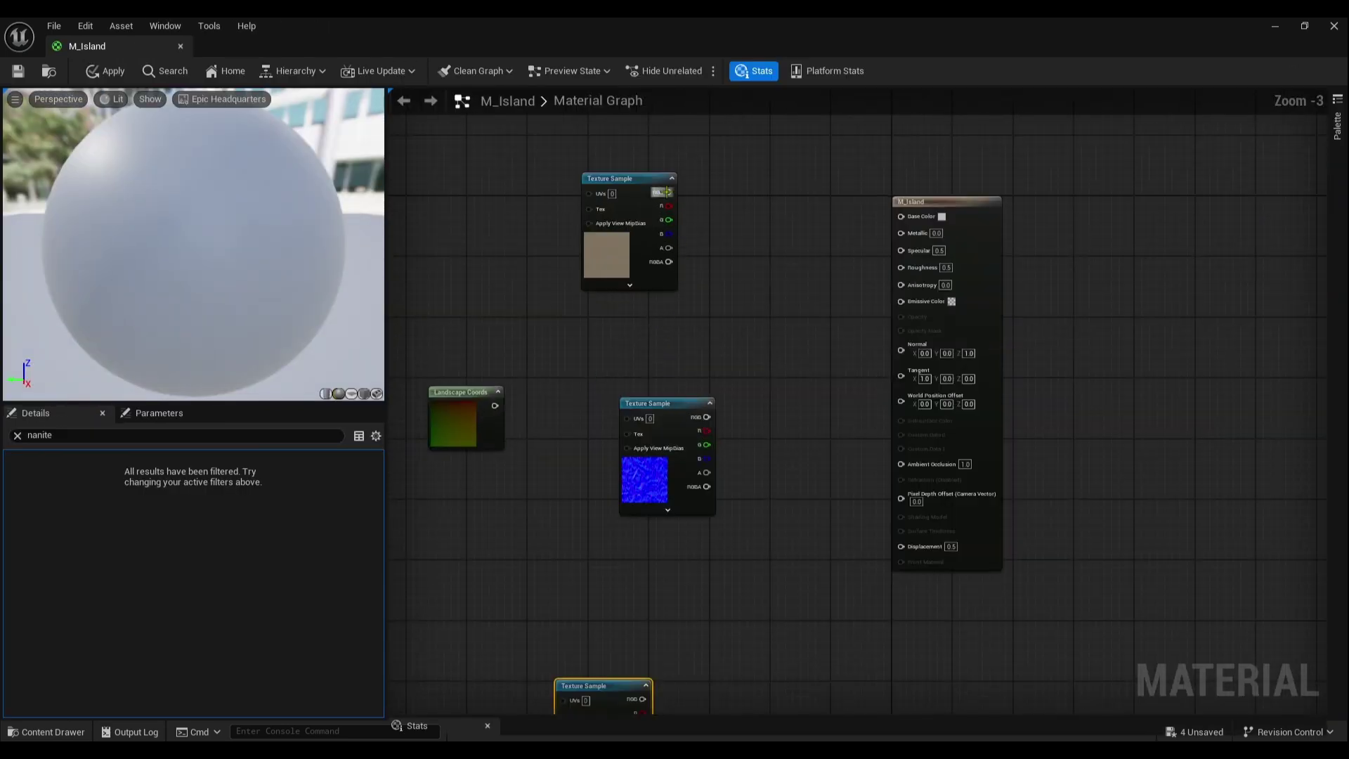
pyautogui.moveTo(666, 192); pyautogui.dragTo(900, 216)
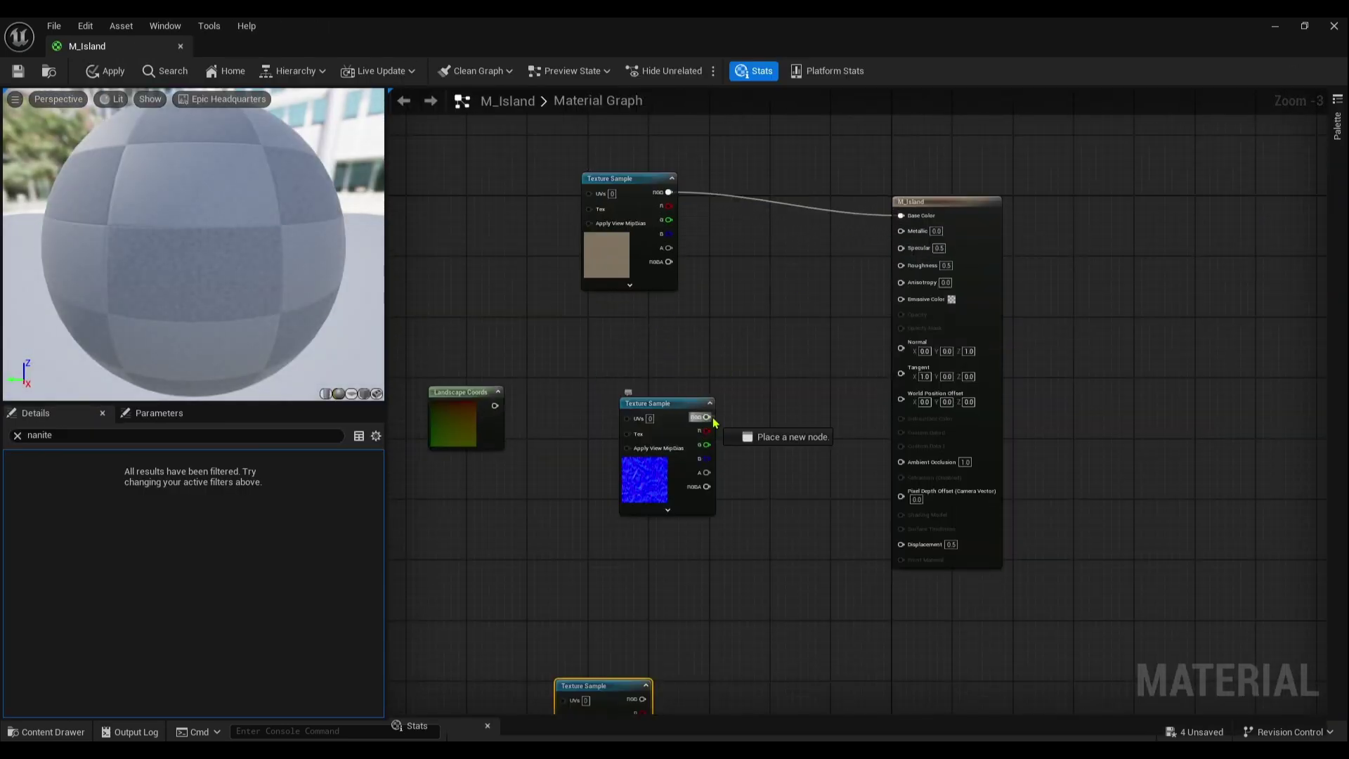
pyautogui.moveTo(714, 420); pyautogui.dragTo(901, 348)
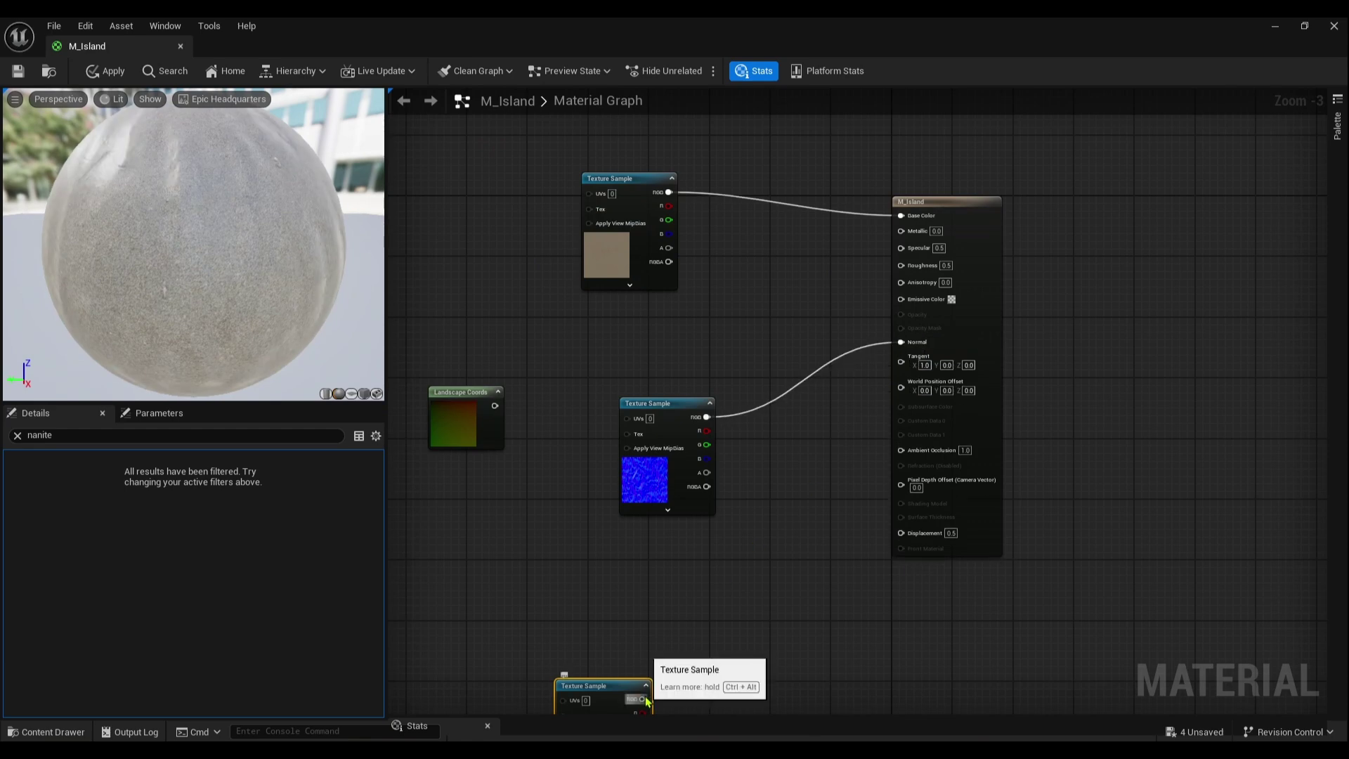
pyautogui.moveTo(648, 701); pyautogui.dragTo(900, 521)
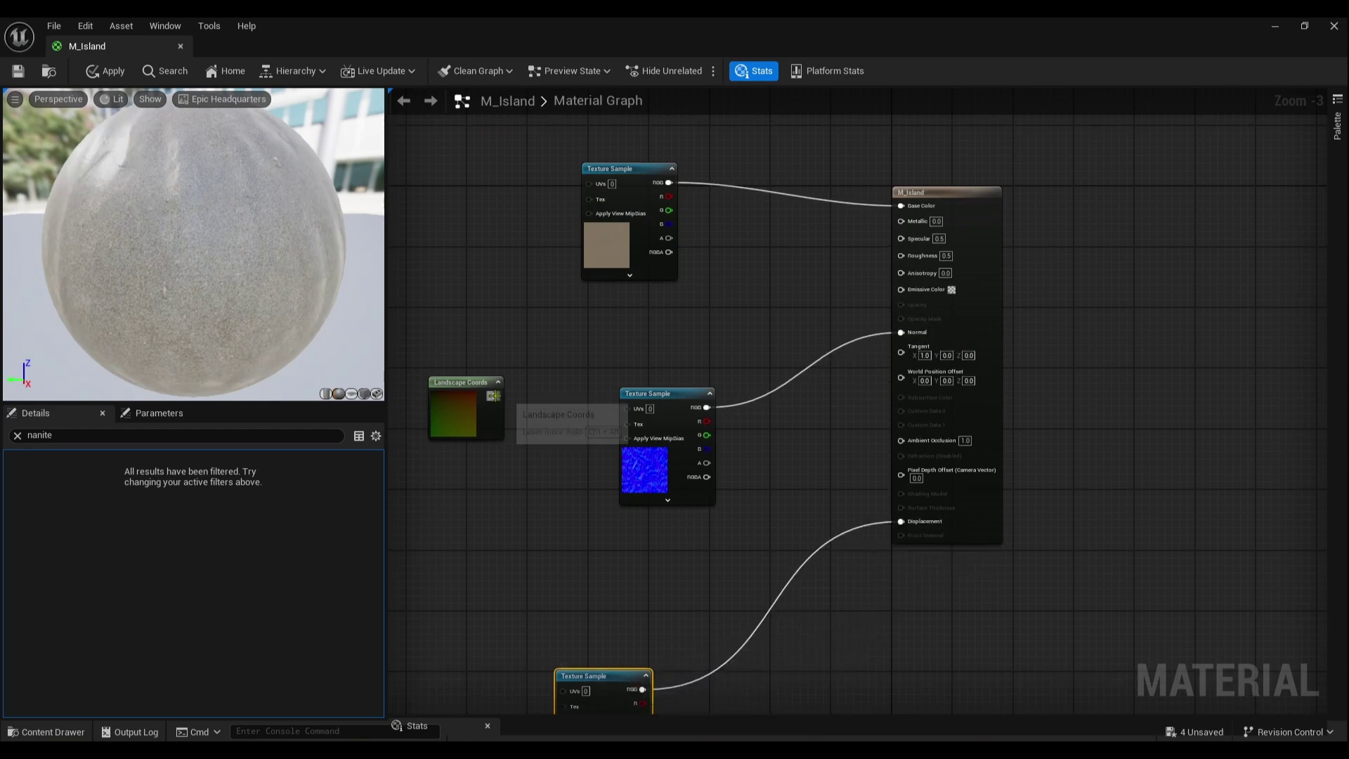
# - Connect the Landscape Coords node to the UVs of all three texture samples and save M_Island
pyautogui.moveTo(493, 395); pyautogui.dragTo(588, 184)
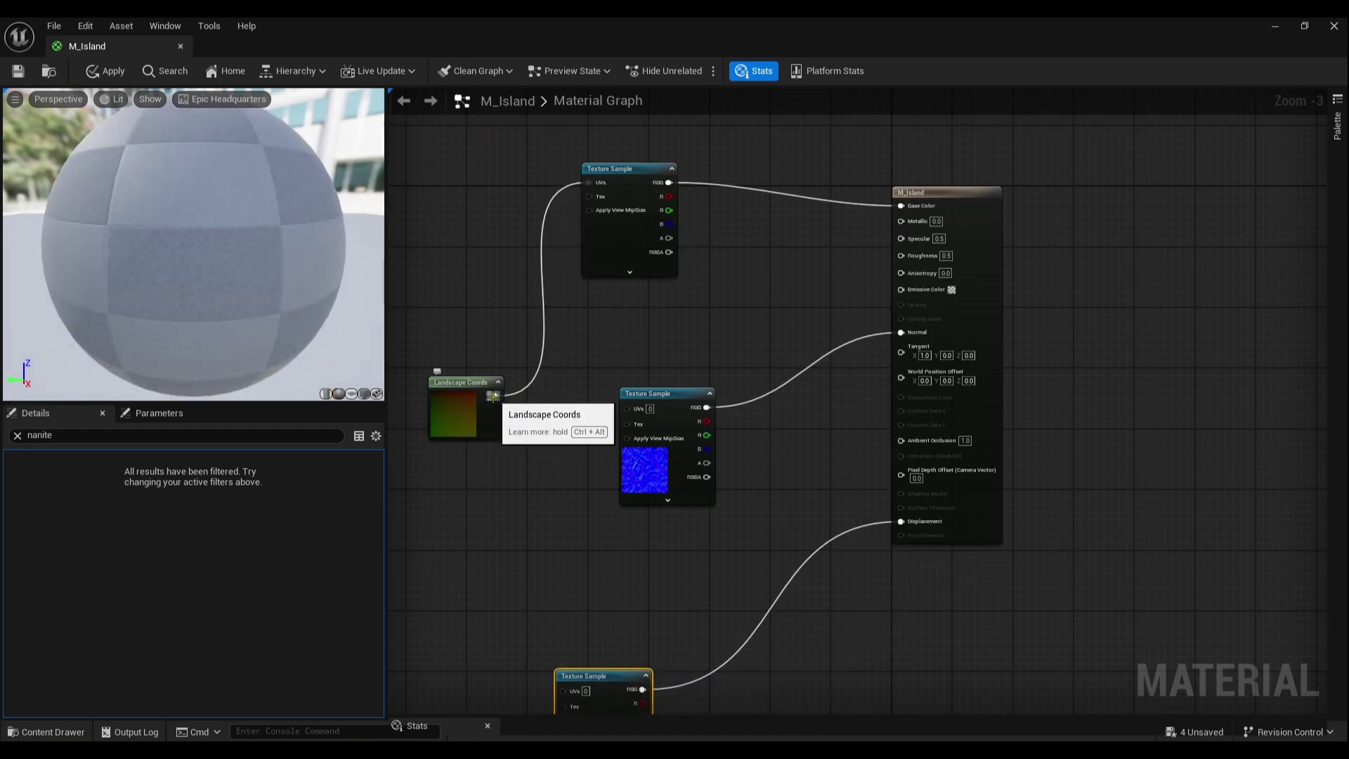
pyautogui.moveTo(494, 395); pyautogui.dragTo(628, 407)
pyautogui.moveTo(493, 395); pyautogui.dragTo(563, 690)
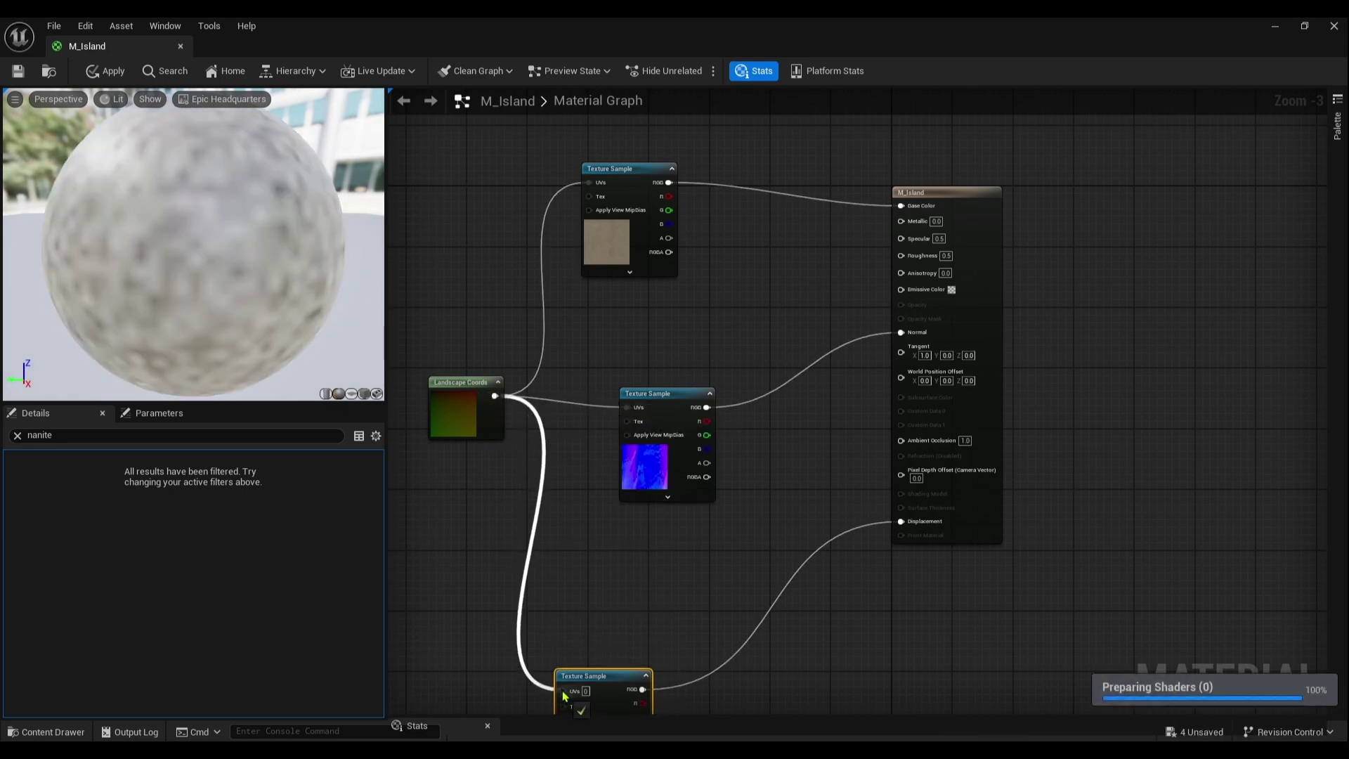
pyautogui.click(18, 73)
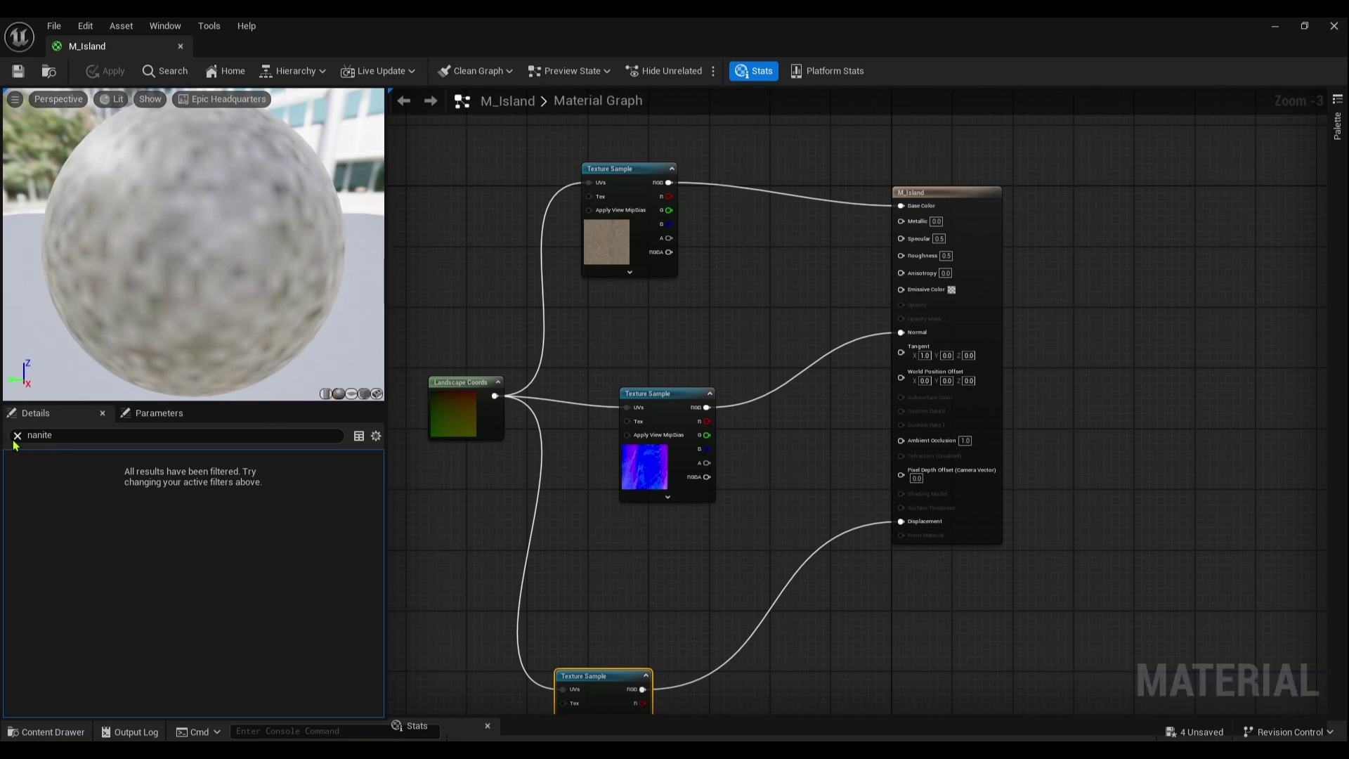
# - Check the Nanite settings on the M_Island result node and examine the rippled sand on the landscape up close
pyautogui.click(980, 324)
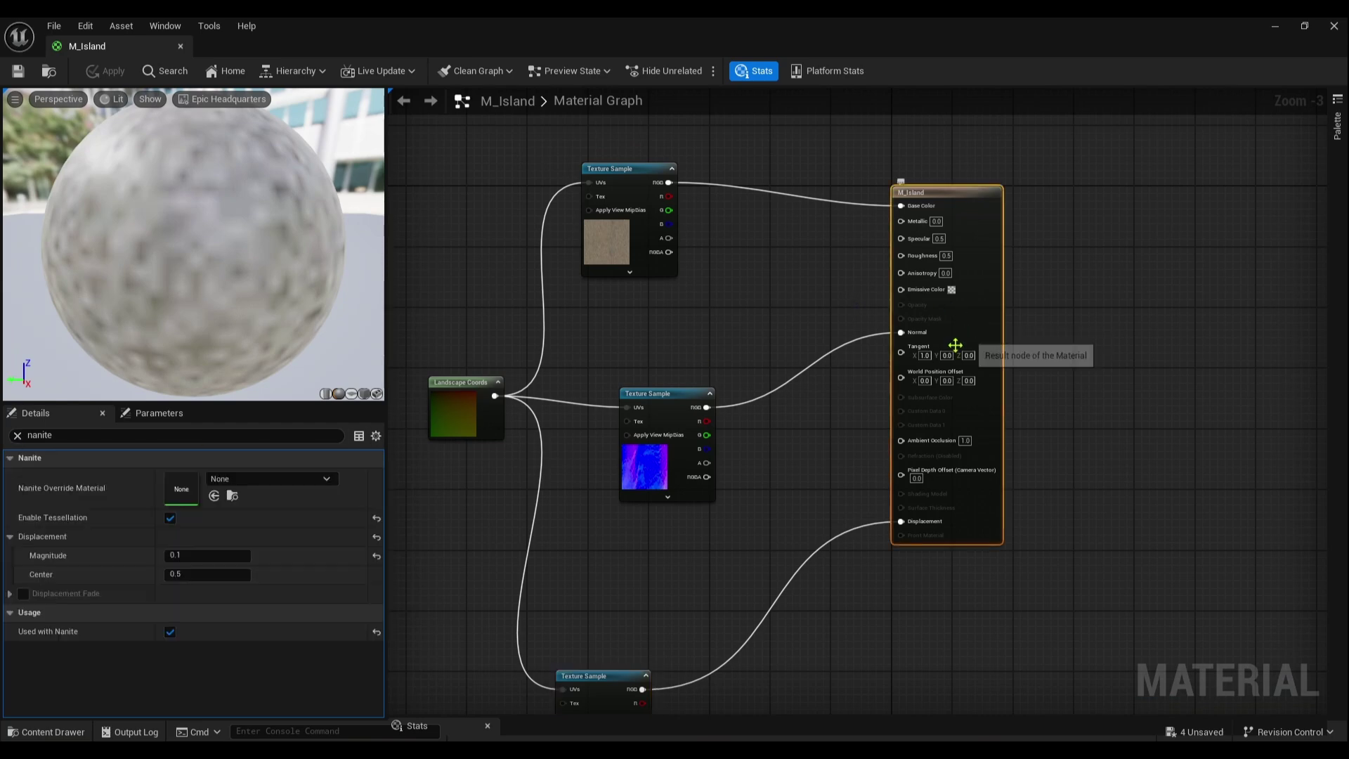
pyautogui.click(1274, 28)
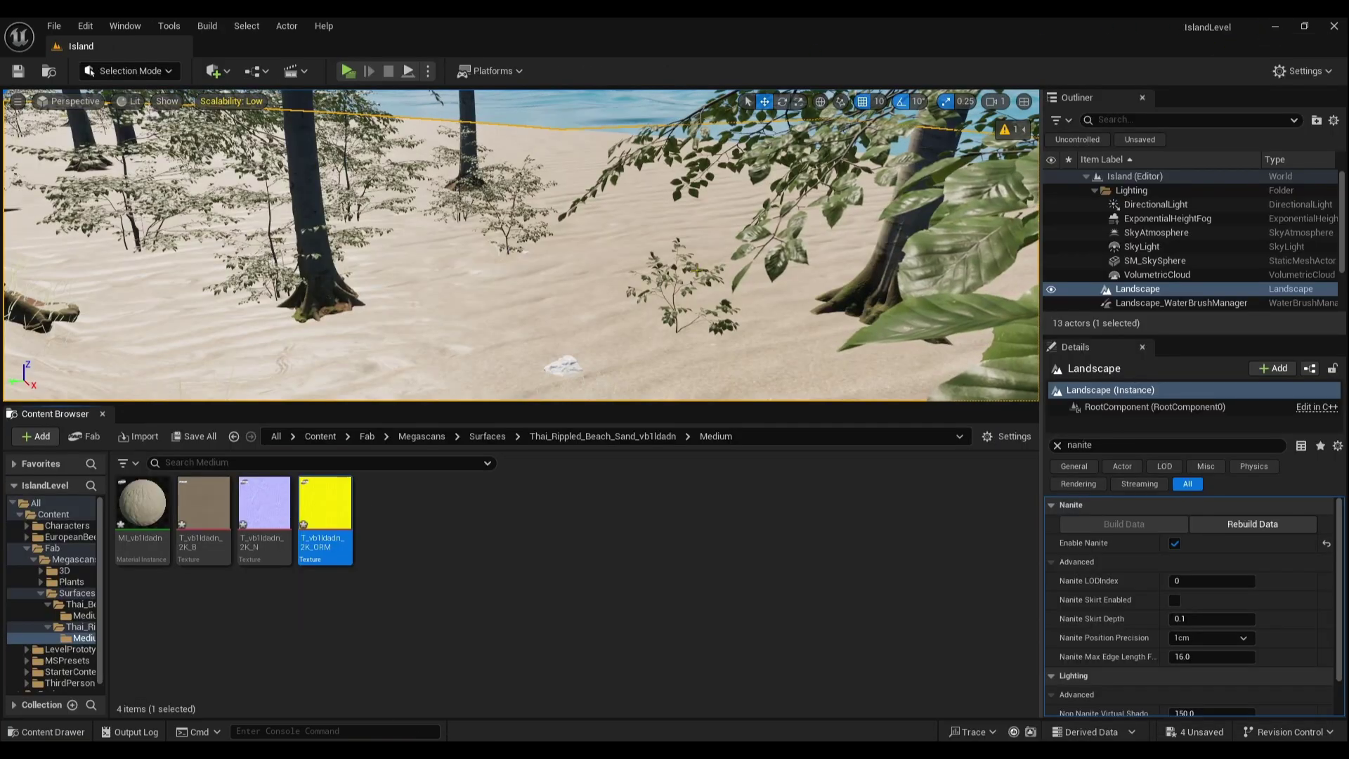
pyautogui.press('w')
pyautogui.moveTo(520, 246)
pyautogui.mouseDown(button='right')
pyautogui.moveTo(531, 239)
pyautogui.moveTo(538, 264)
pyautogui.moveTo(450, 236)
pyautogui.moveTo(506, 235)
pyautogui.mouseUp(button='right')
pyautogui.scroll(3, 512, 249)
pyautogui.scroll(1, 512, 249)
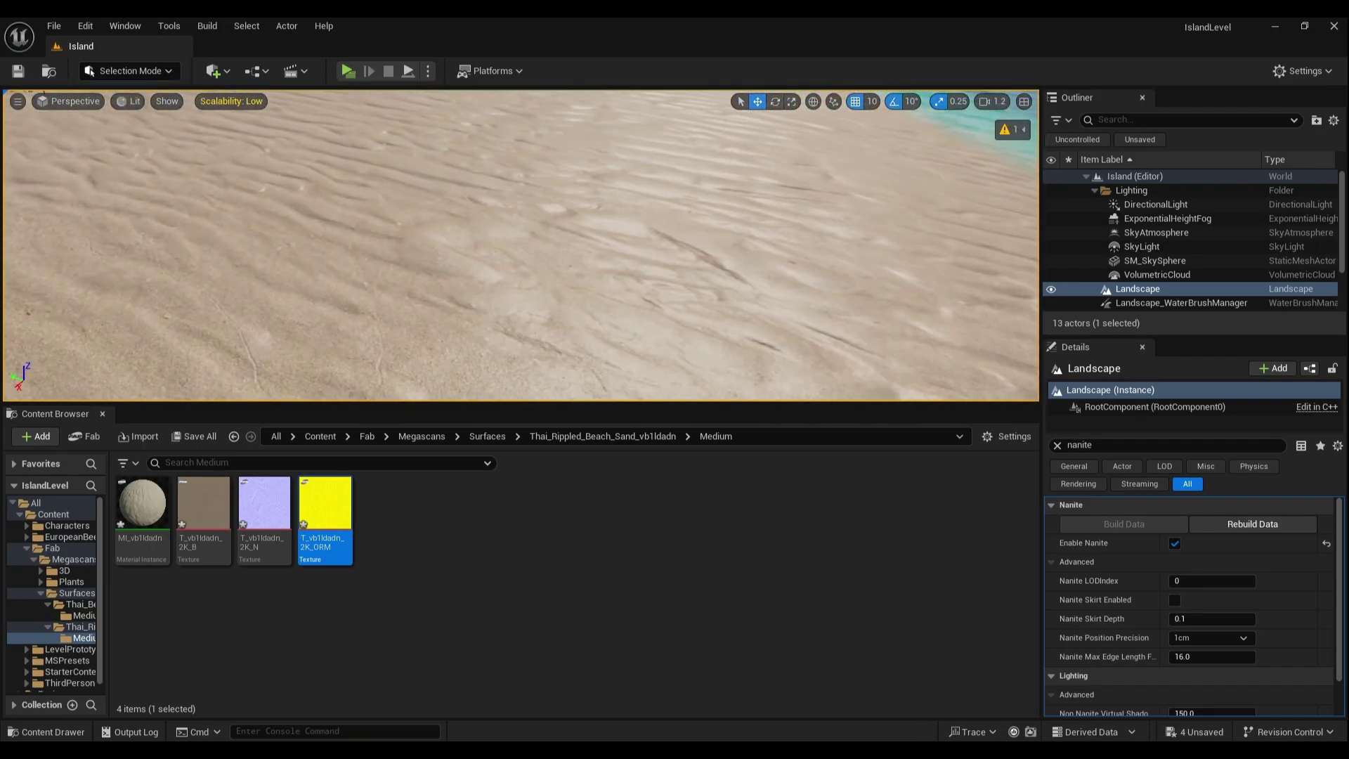
# - Save the imported rippled sand assets, rebuild the landscape's Nanite data and inspect the sand surface
pyautogui.click(198, 438)
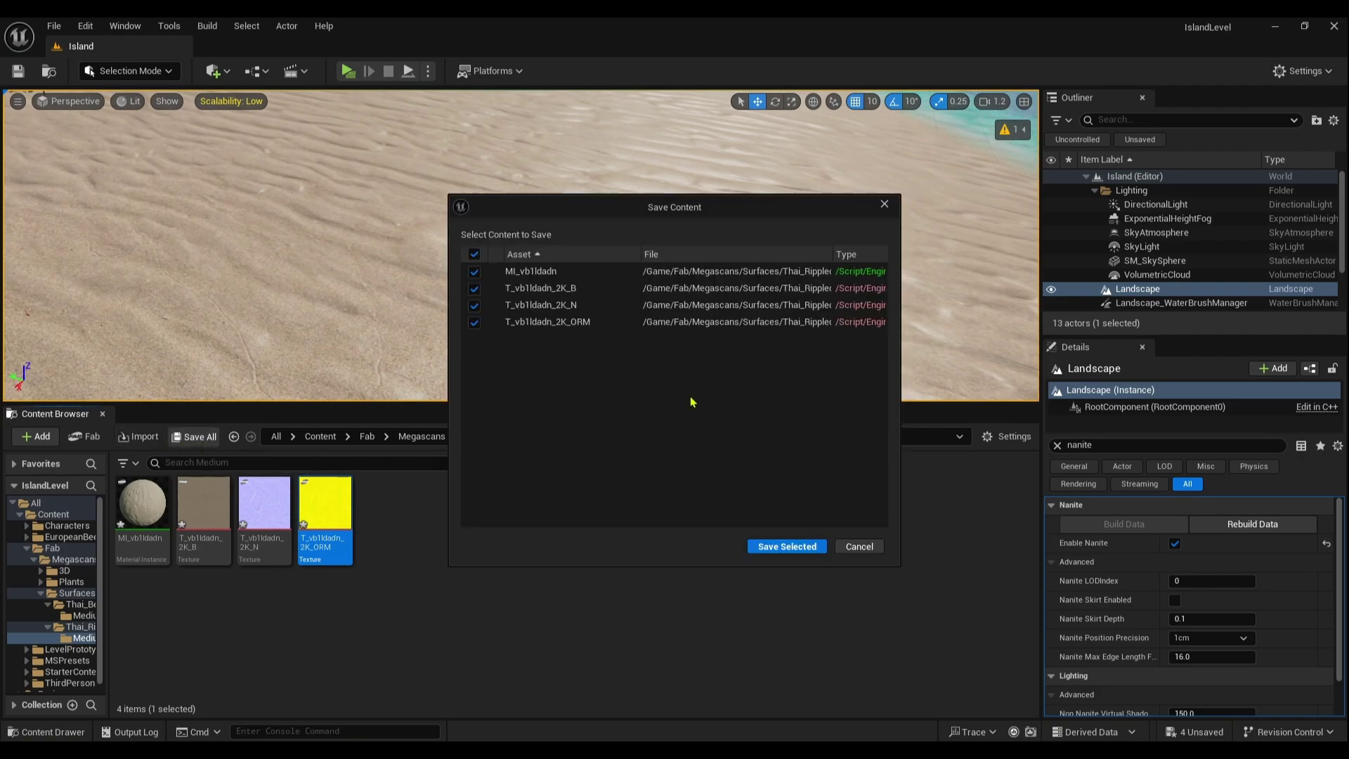
pyautogui.click(787, 547)
pyautogui.moveTo(450, 277); pyautogui.dragTo(396, 267, button='right')
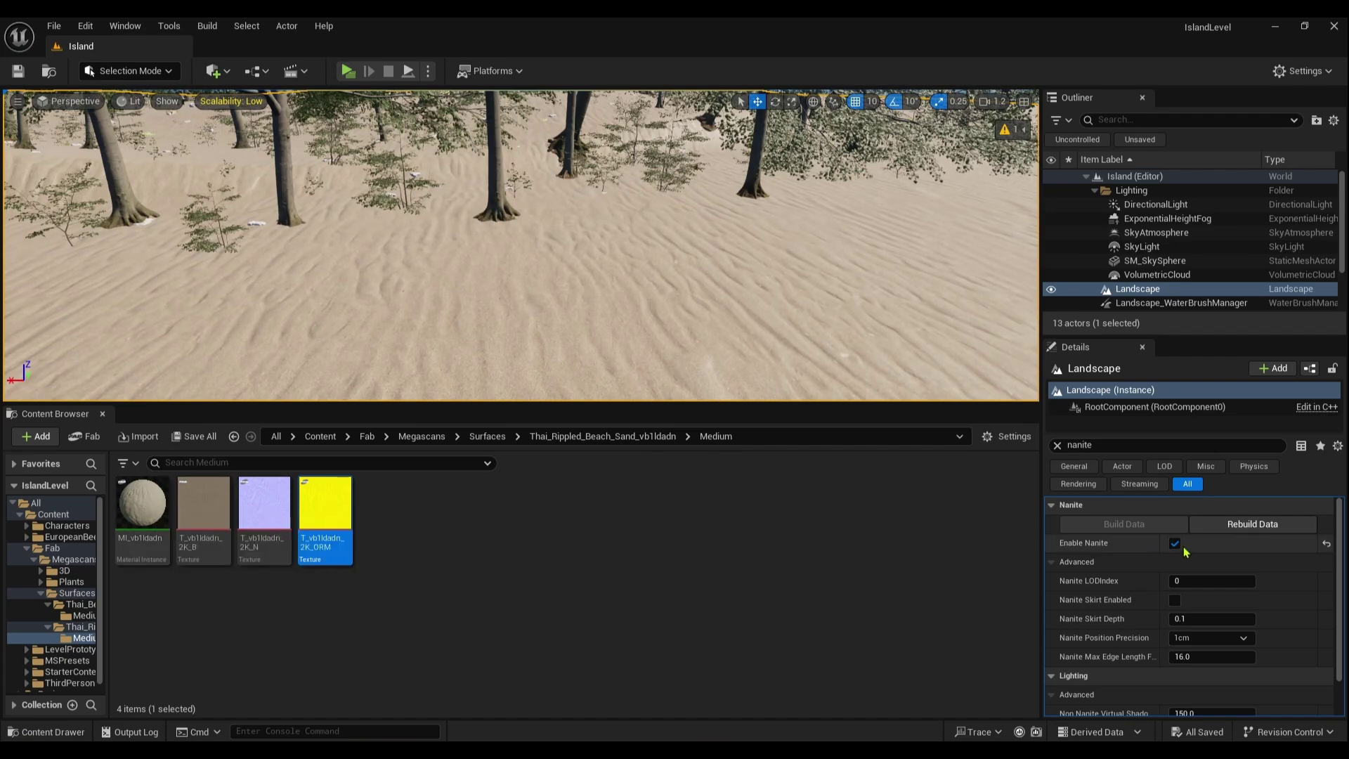
pyautogui.click(1245, 527)
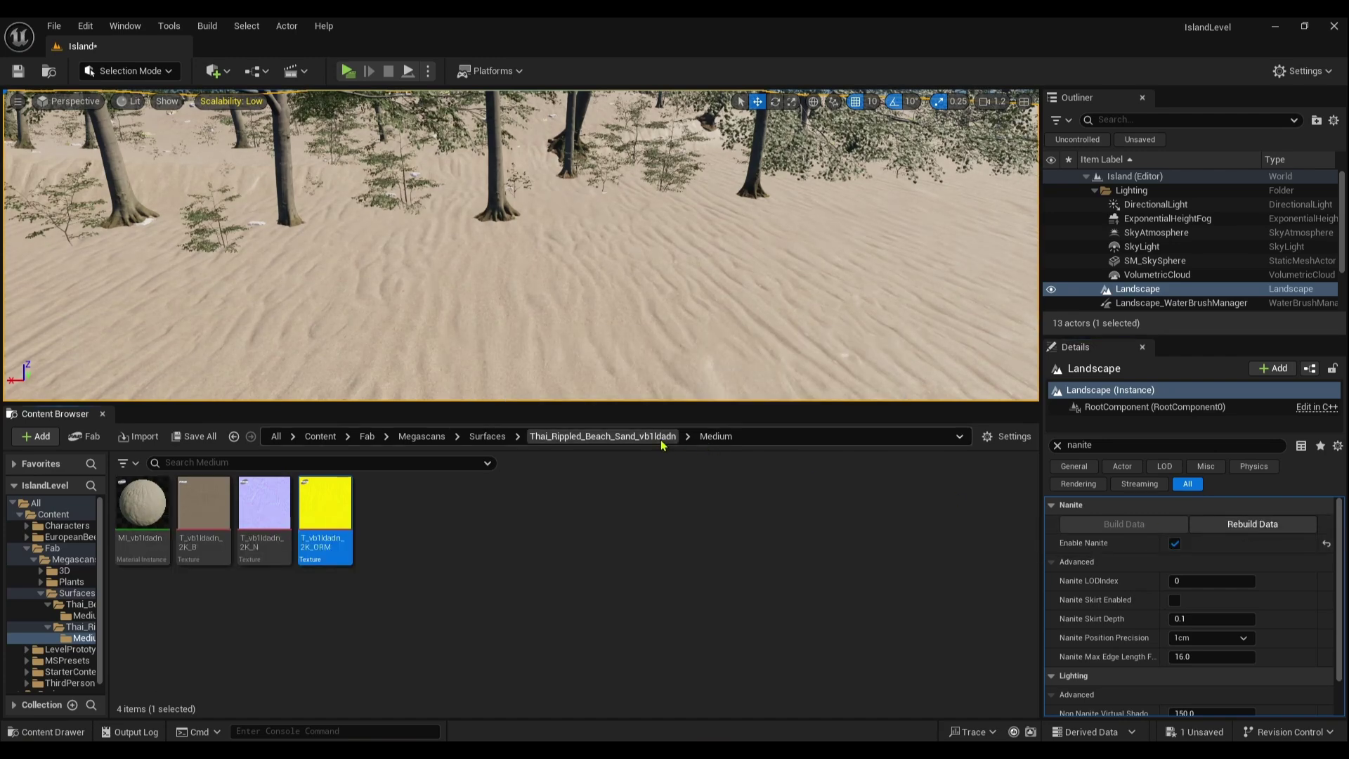
pyautogui.scroll(6, 604, 289)
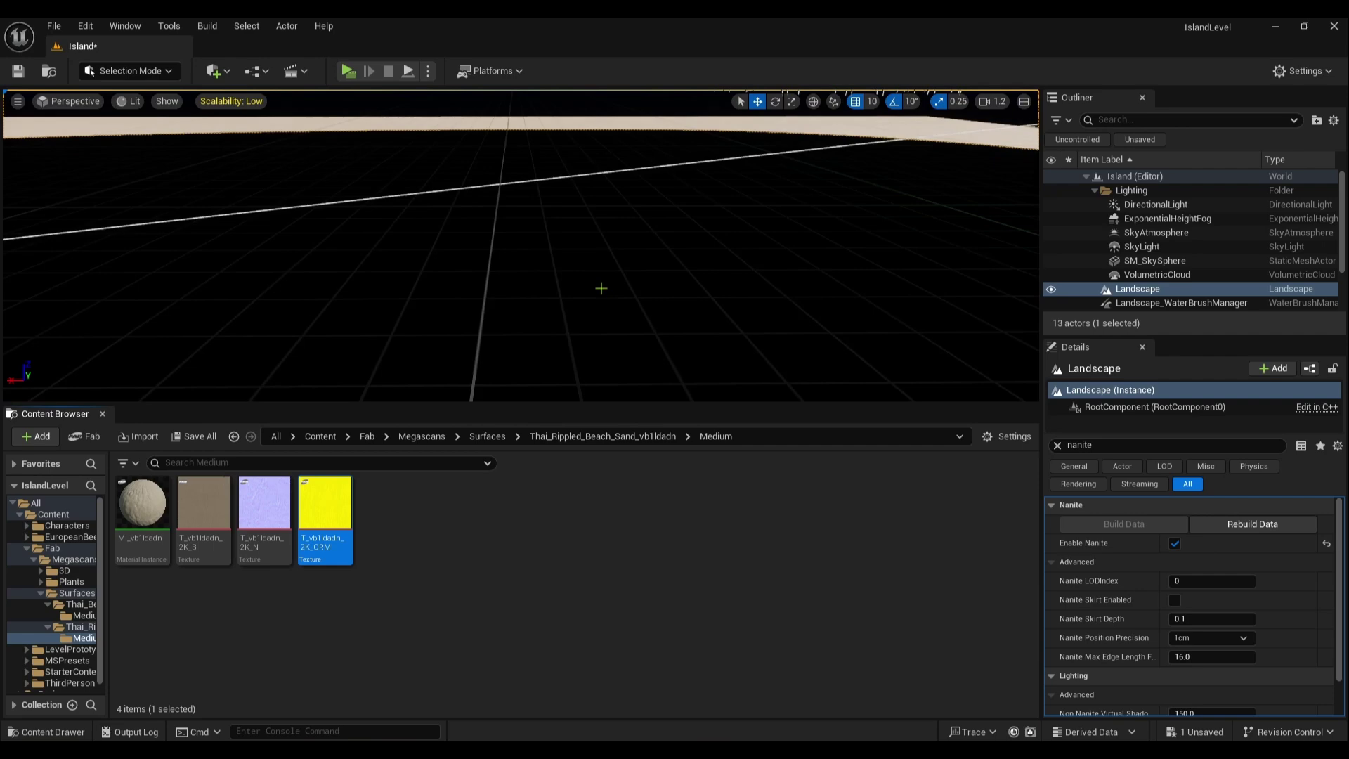
pyautogui.scroll(-6, 601, 288)
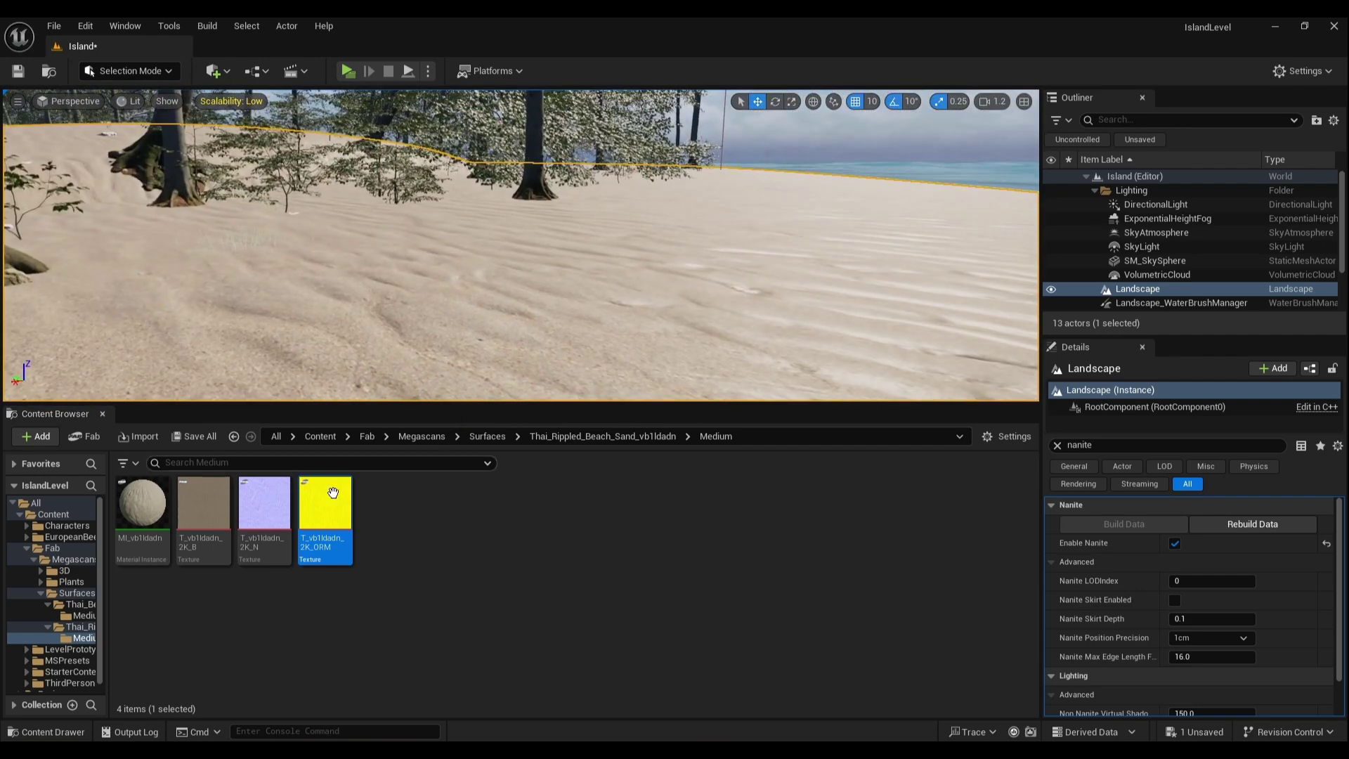
# - View the MI_vb1ldadn material instance preview, close its editor and return to the Thai Rippled Beach Sand page in Fab
pyautogui.doubleClick(143, 502)
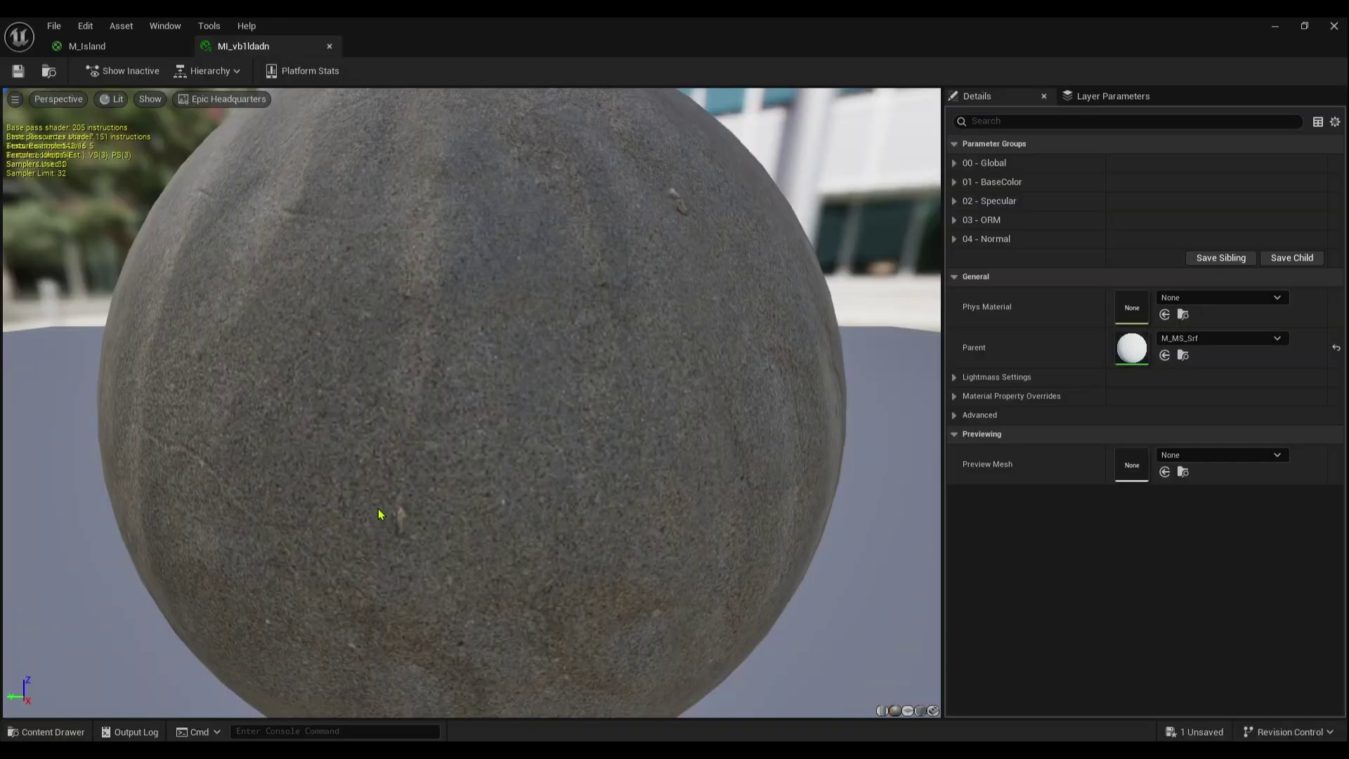
pyautogui.click(1335, 28)
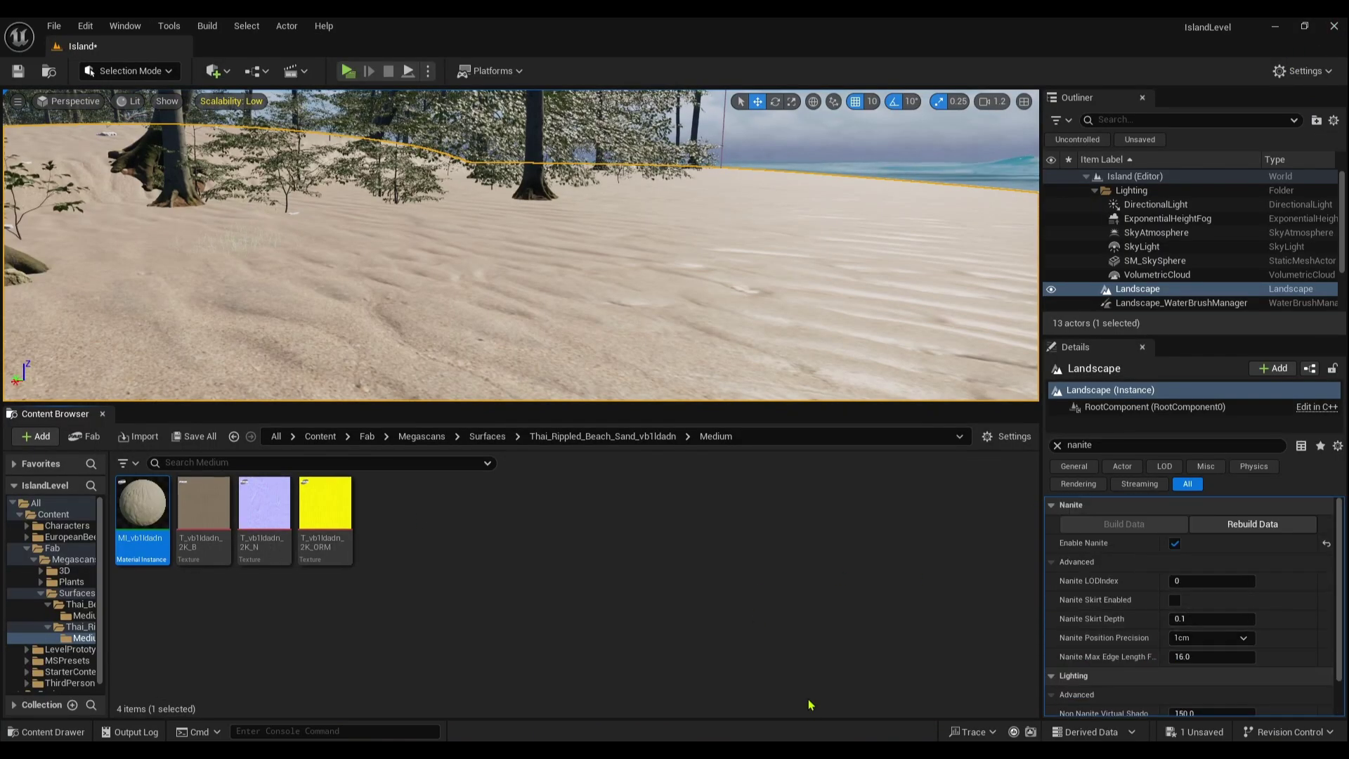
pyautogui.moveTo(907, 750)
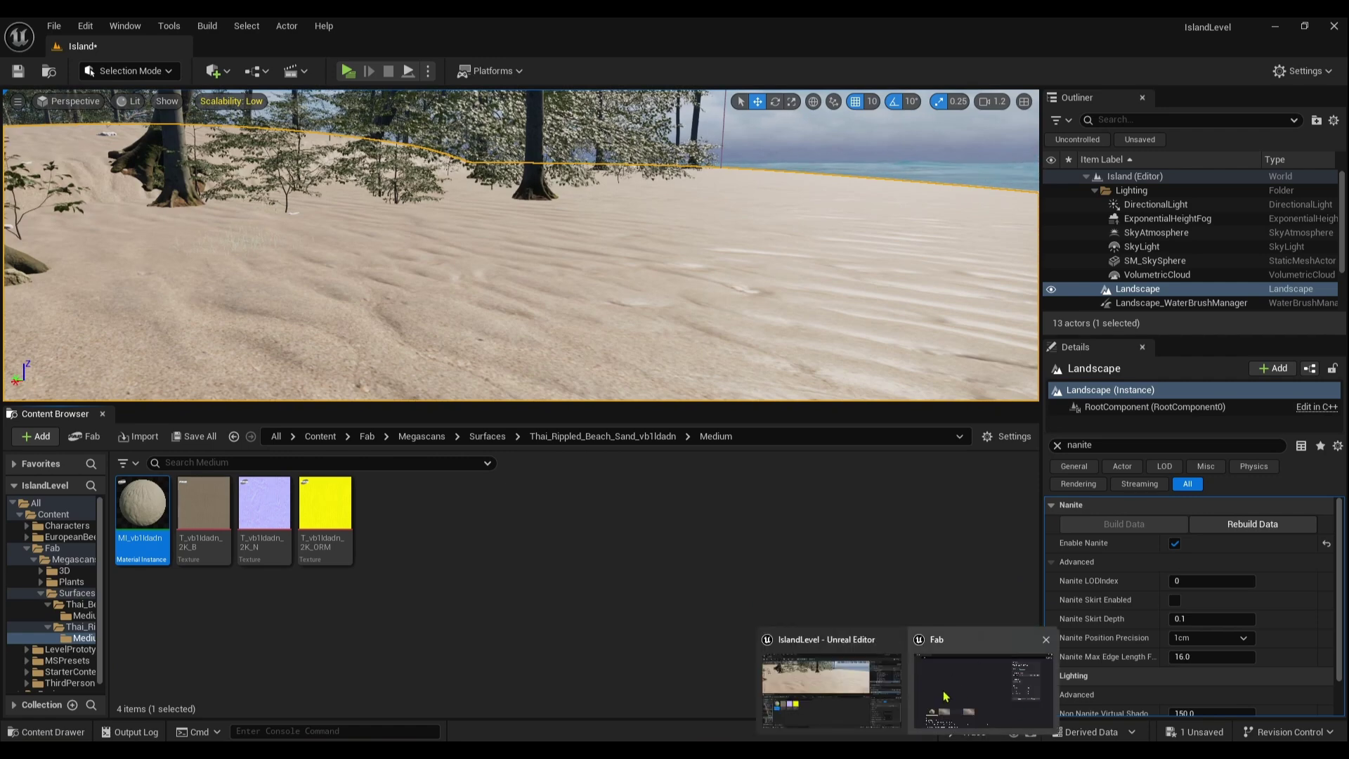
pyautogui.hotkey('alt', 'Tab')
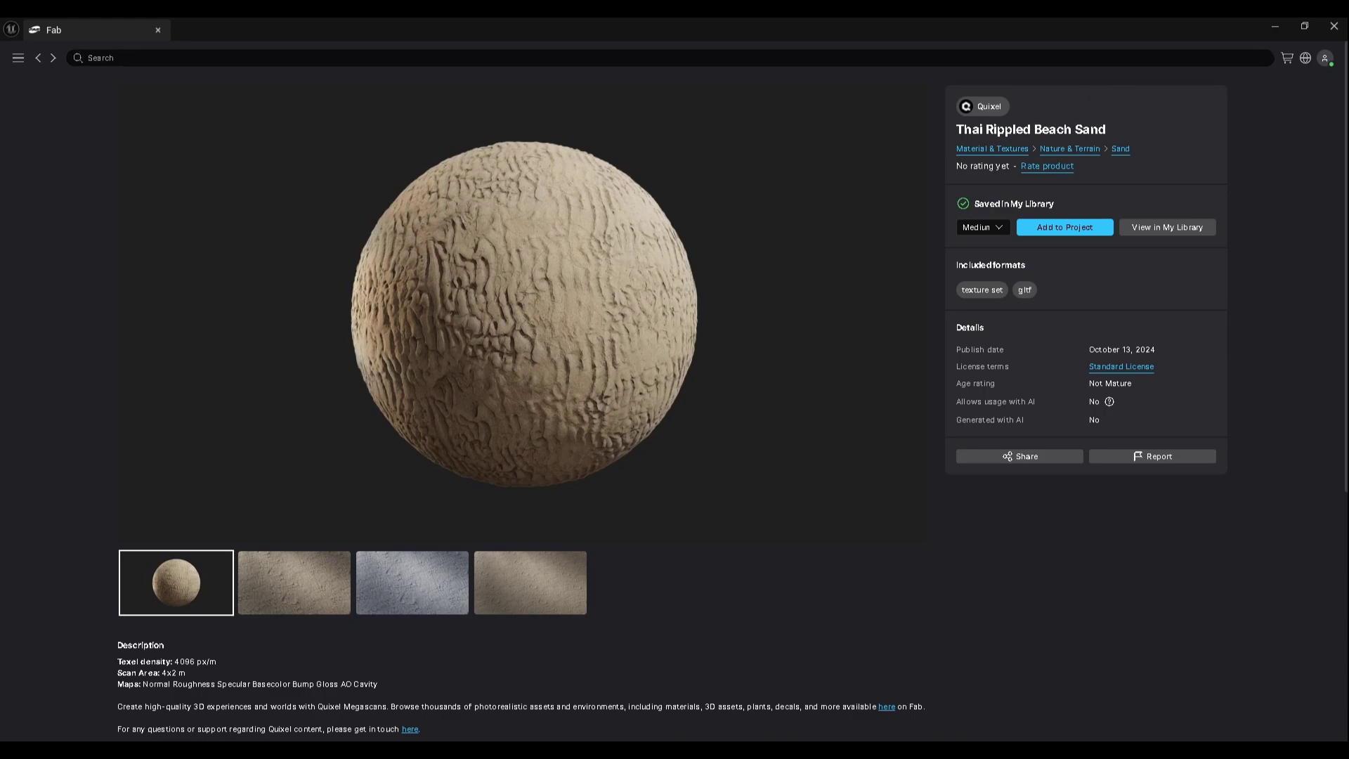
# - Close the Fab and Unreal Project Browser windows, search the Content folder for m_island and open the M_Island material
pyautogui.click(1326, 31)
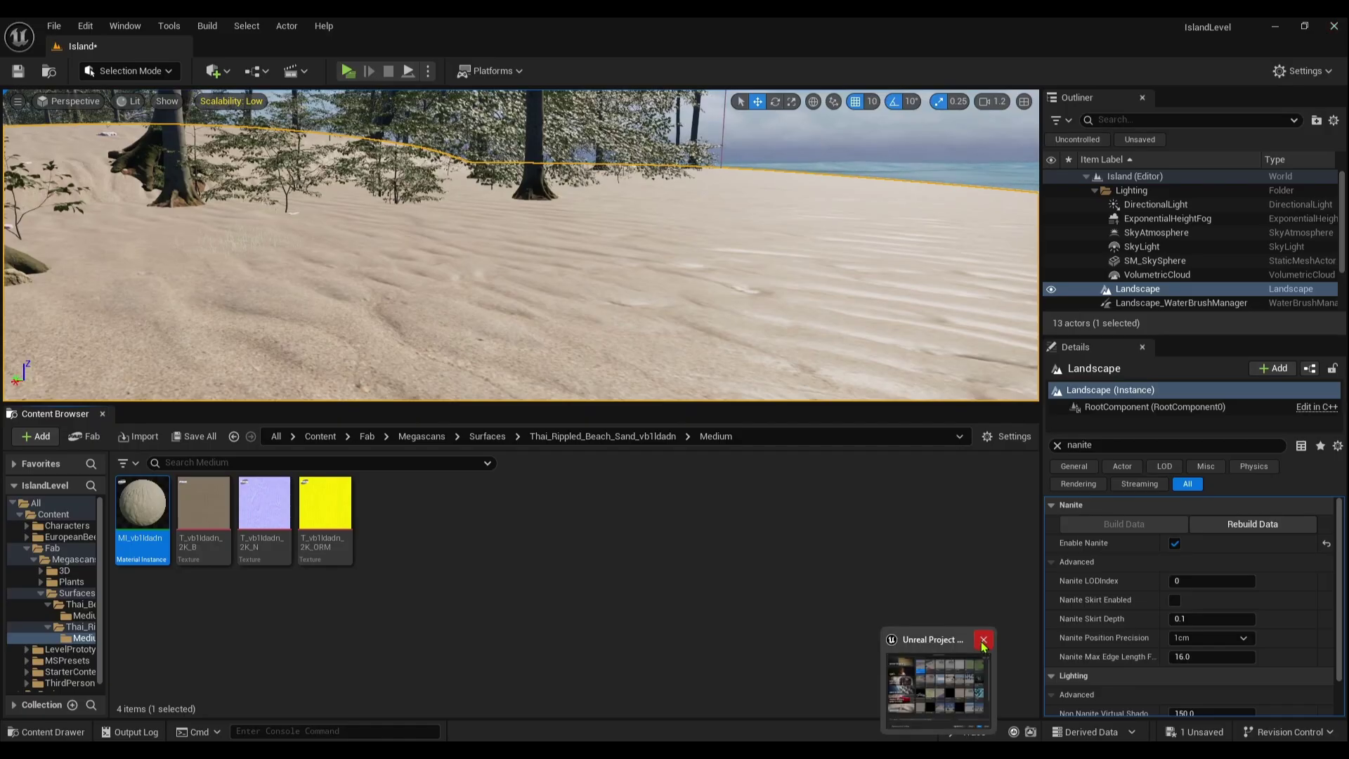
pyautogui.click(983, 642)
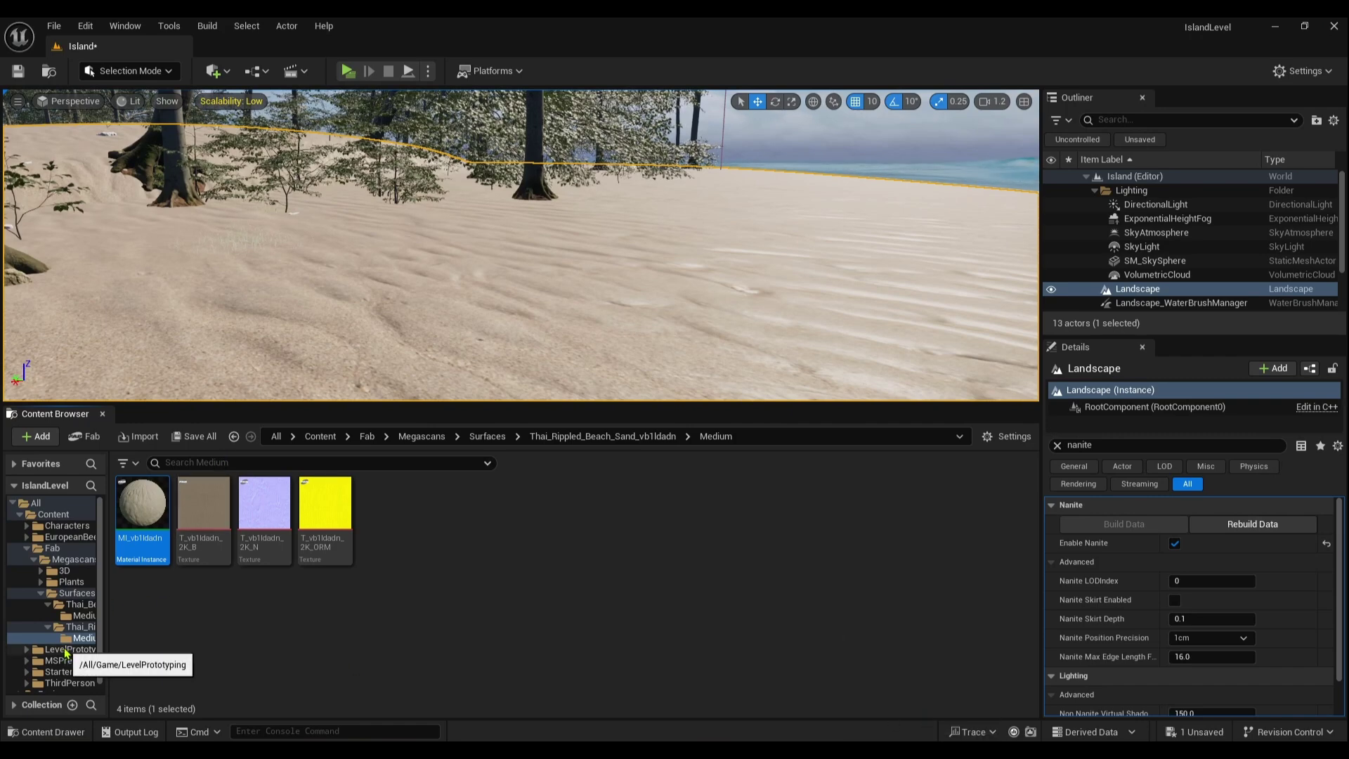
pyautogui.click(79, 605)
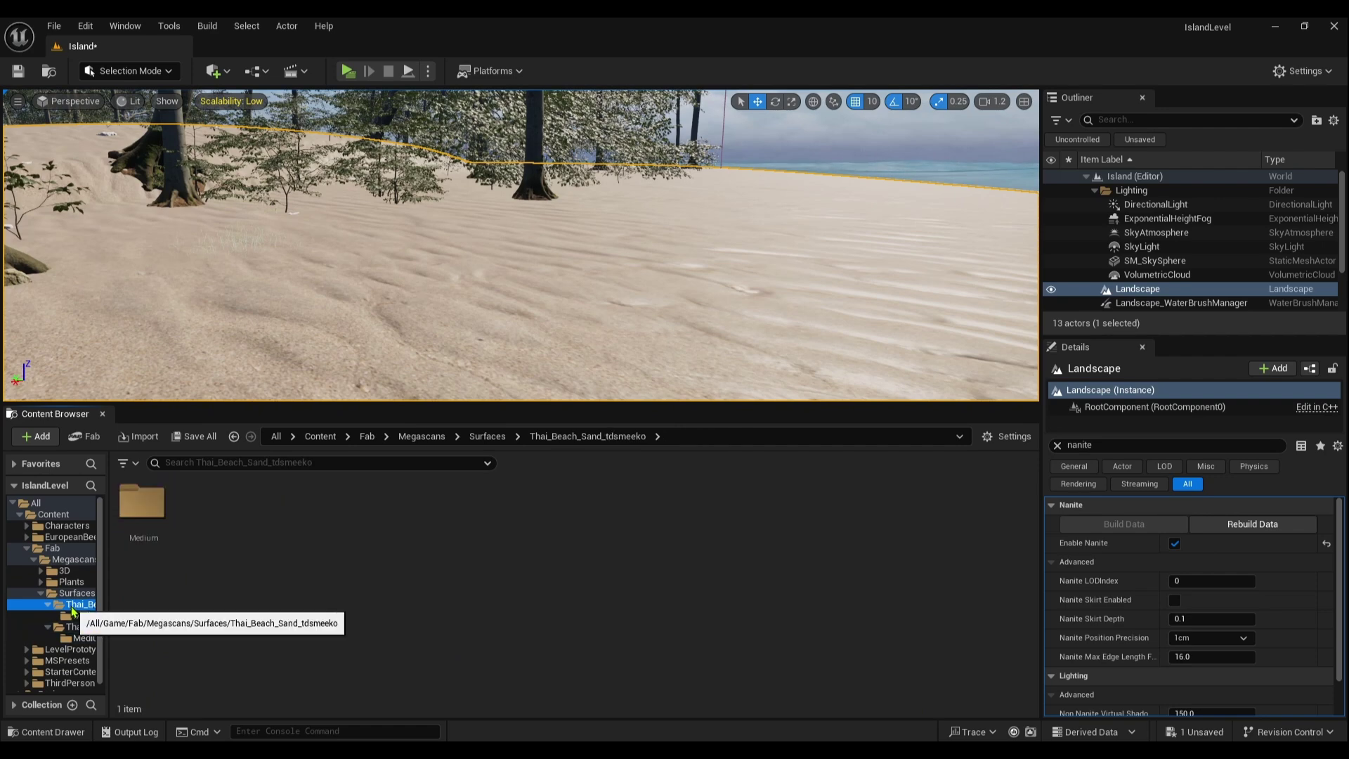
pyautogui.click(320, 437)
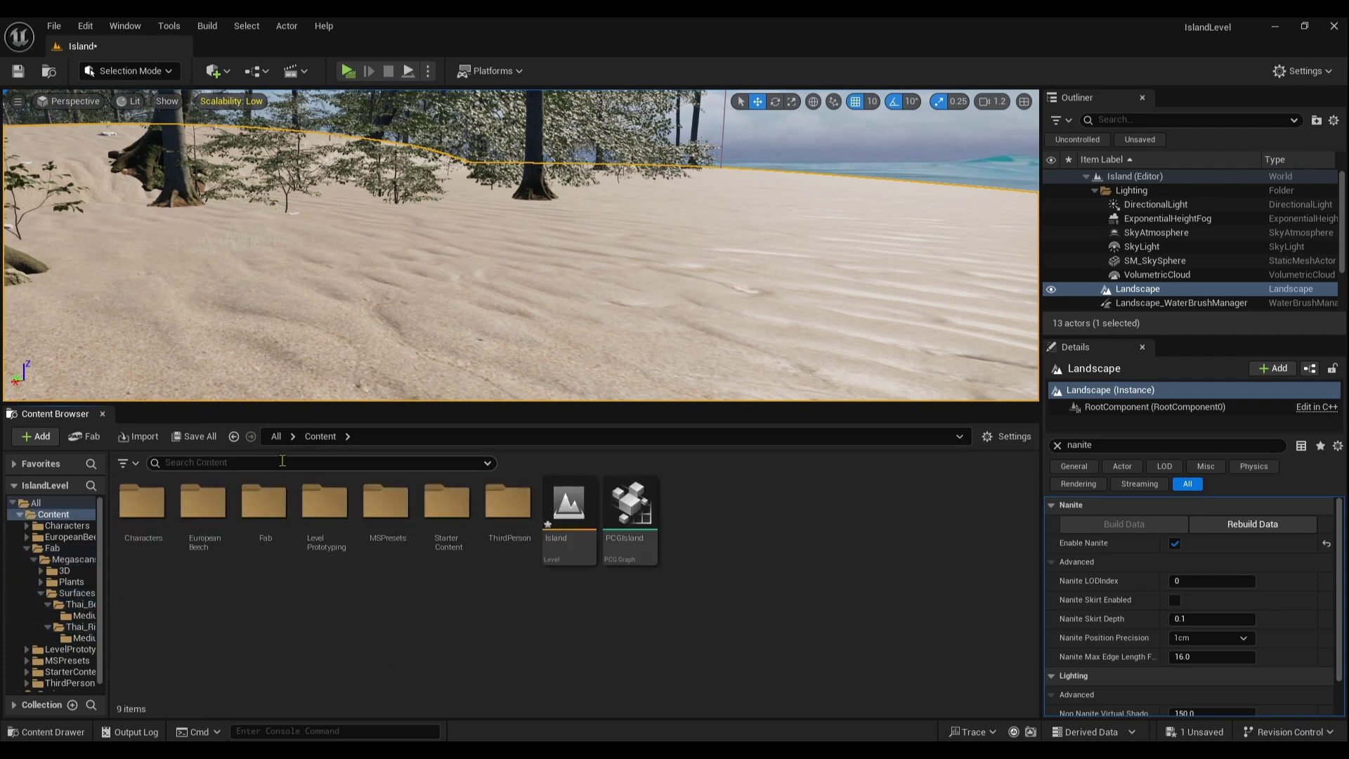
pyautogui.click(268, 467)
pyautogui.write('m')
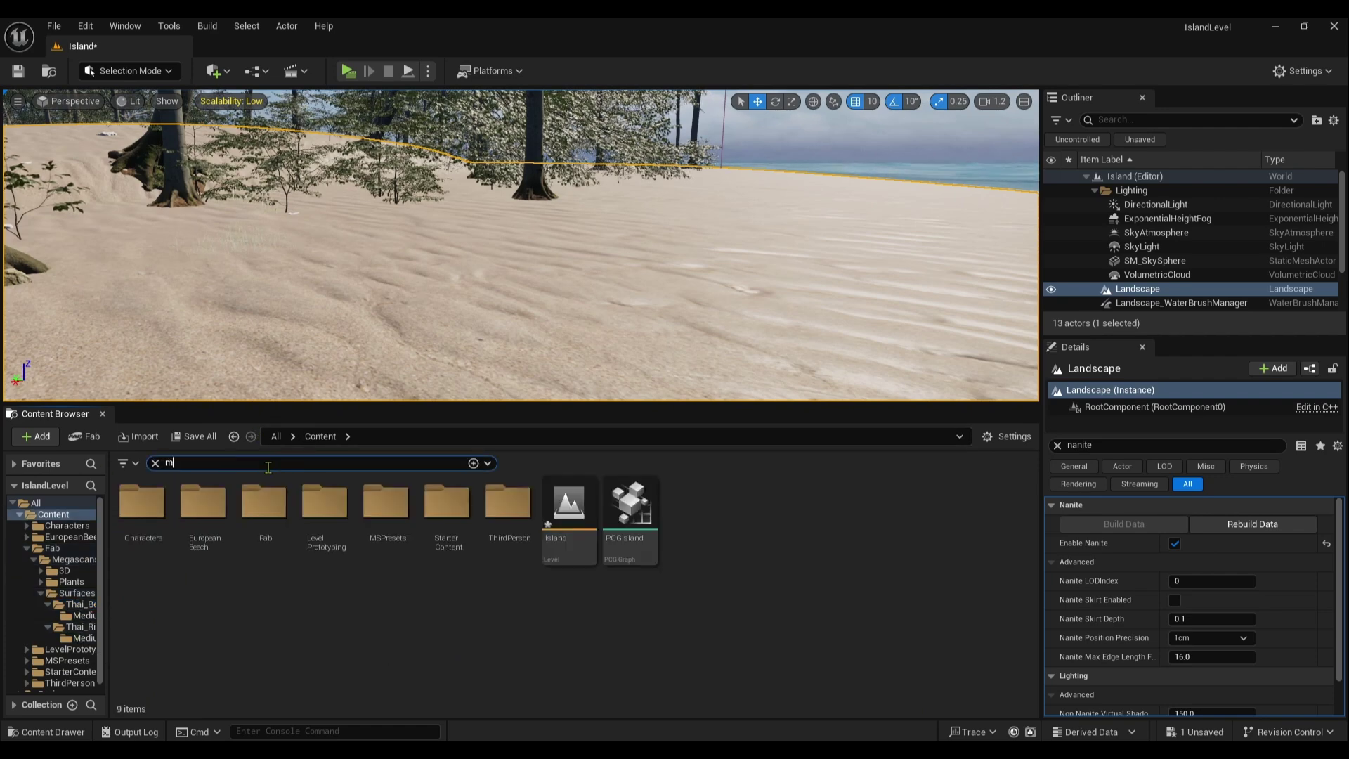
pyautogui.write('_island')
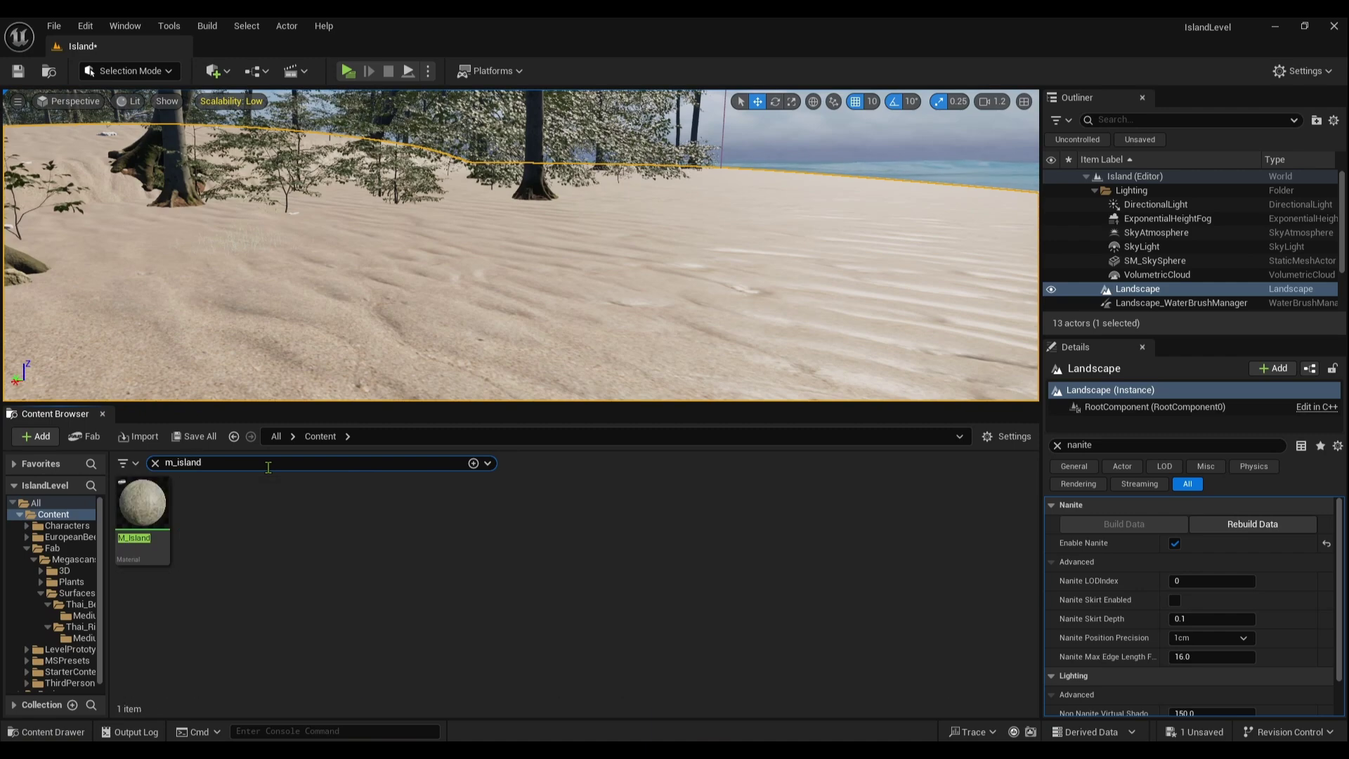
pyautogui.doubleClick(133, 517)
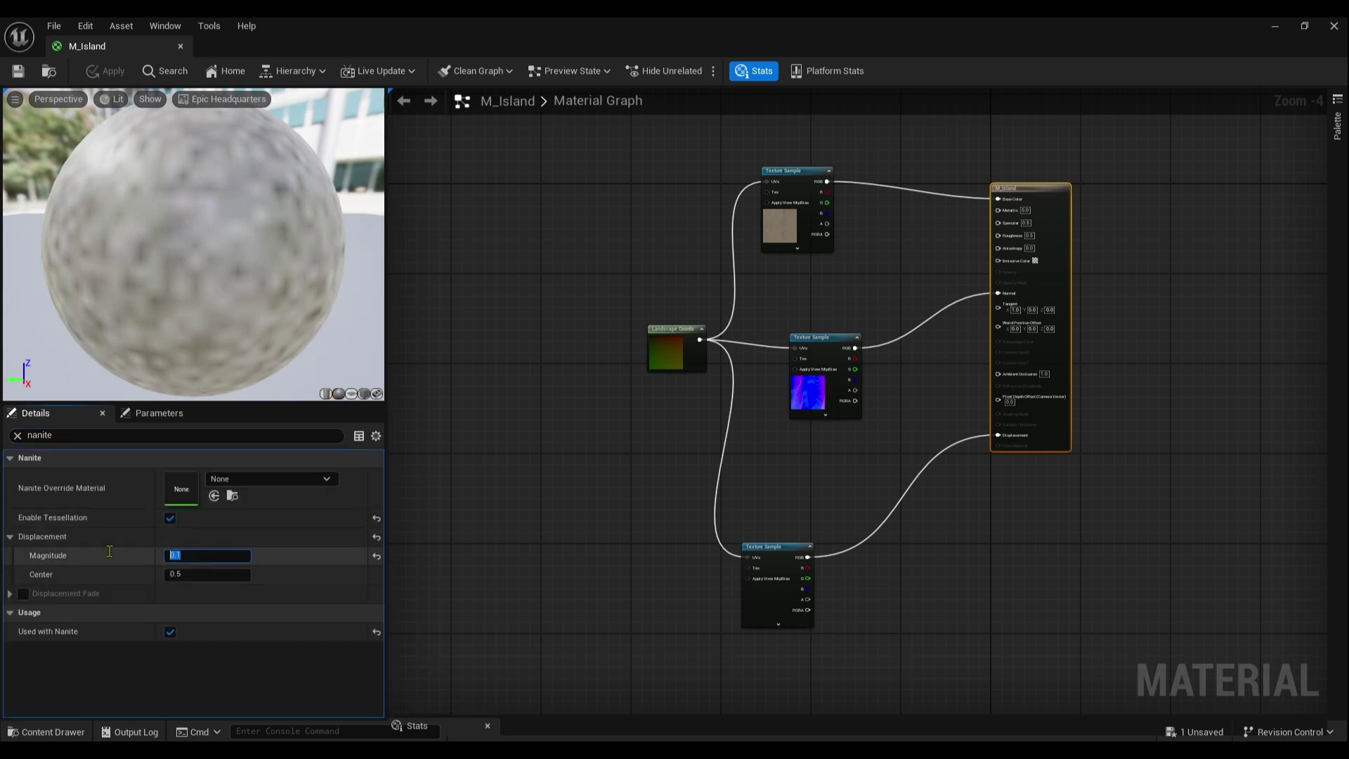
# - Set the Nanite displacement magnitude of M_Island to 0.3 and save the material
pyautogui.press('Return')
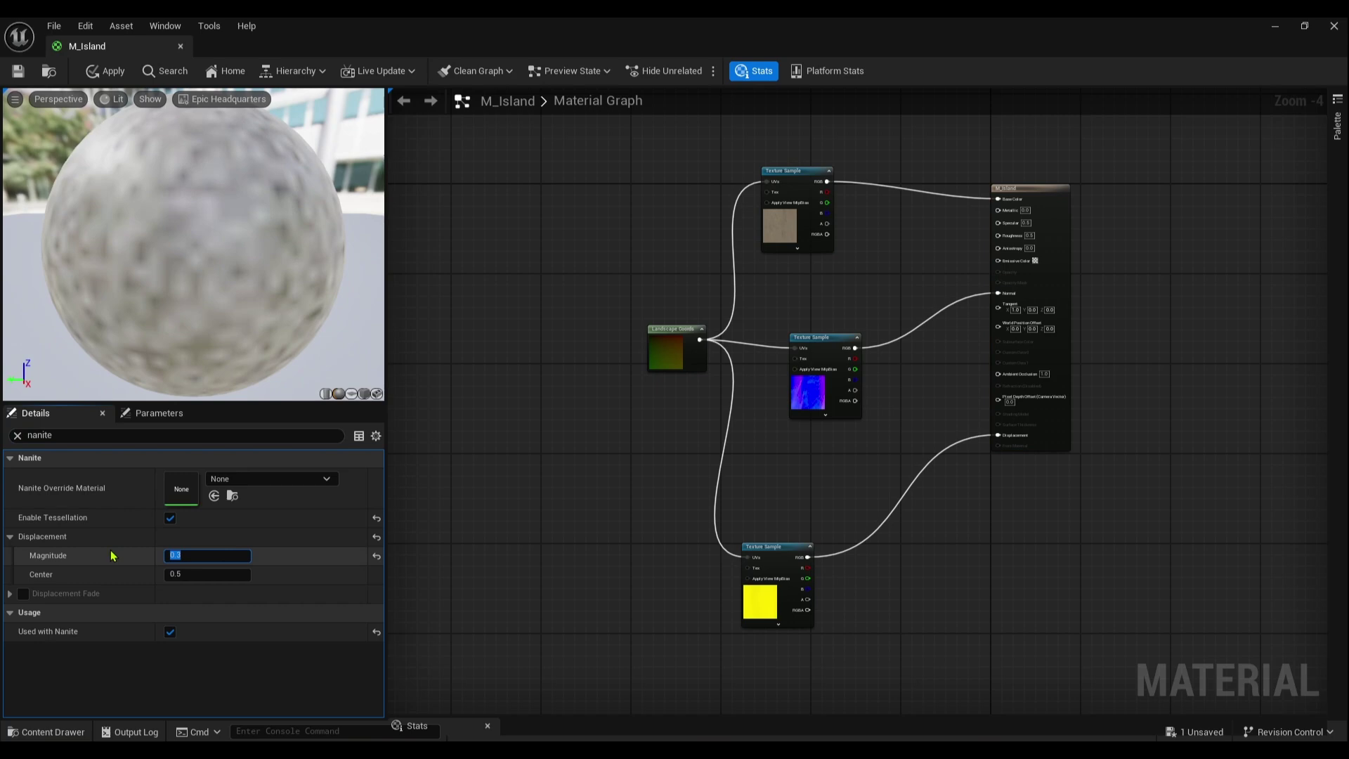
pyautogui.click(17, 71)
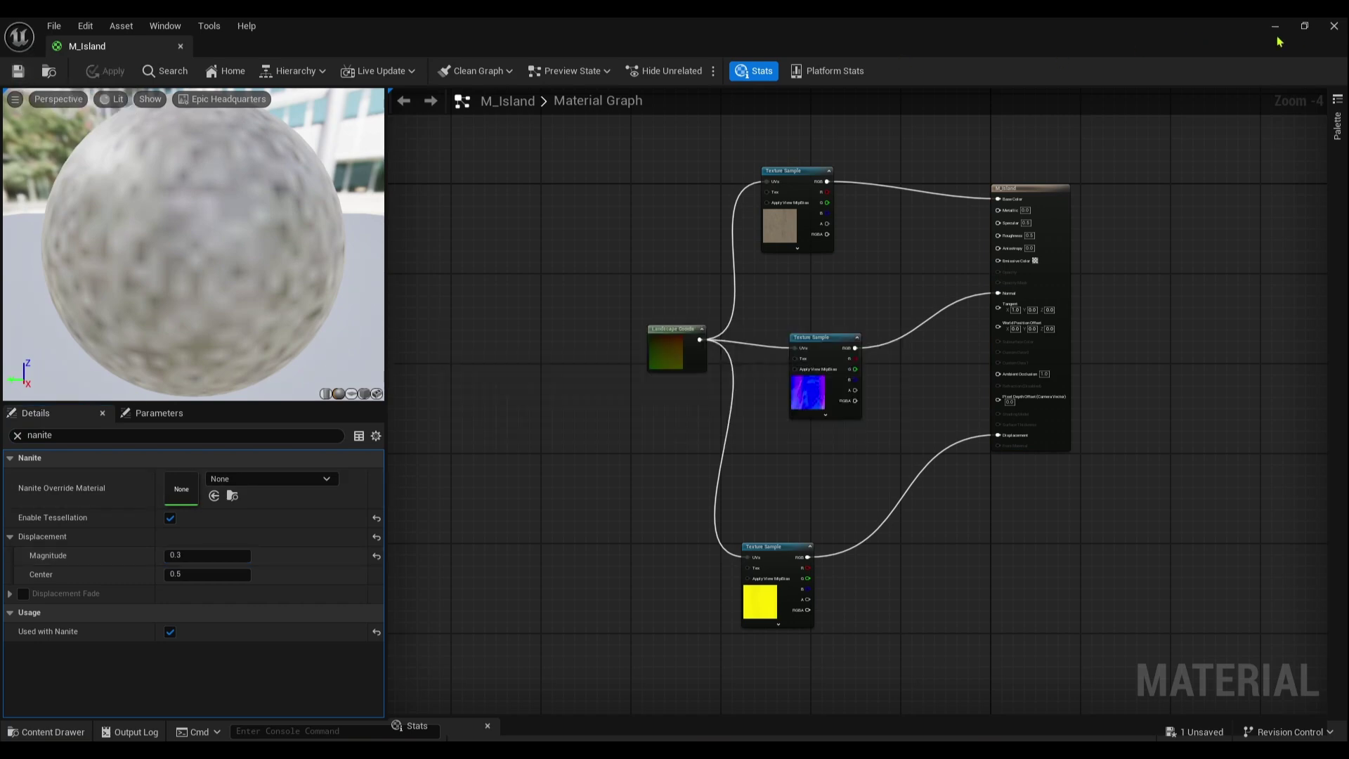
# - Restore the M_Island editor to a smaller window and move it clear of the viewport to inspect the landscape's sand
pyautogui.click(1314, 31)
pyautogui.scroll(6, 390, 281)
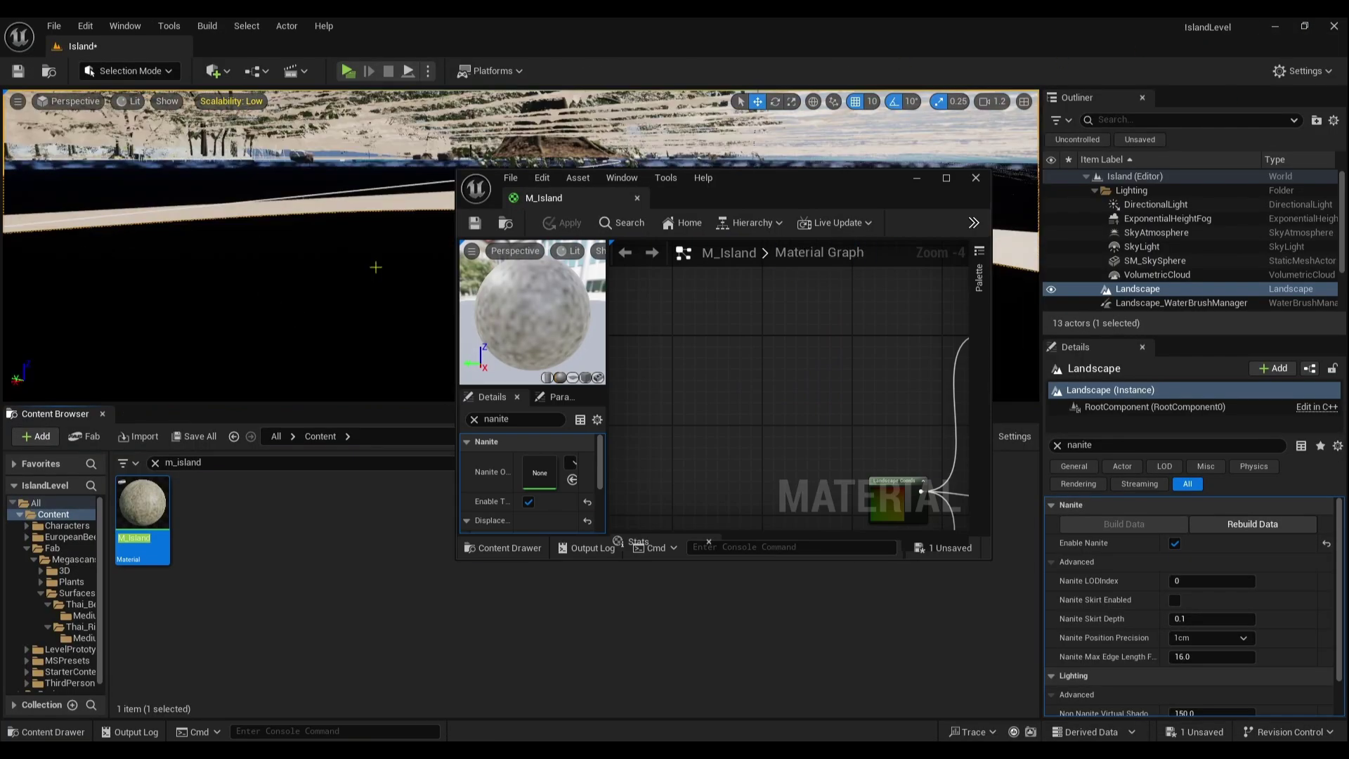
pyautogui.scroll(-2, 376, 267)
pyautogui.scroll(2, 376, 267)
pyautogui.scroll(-2, 376, 267)
pyautogui.moveTo(376, 267); pyautogui.dragTo(481, 246, button='right')
pyautogui.moveTo(721, 198); pyautogui.dragTo(1083, 318)
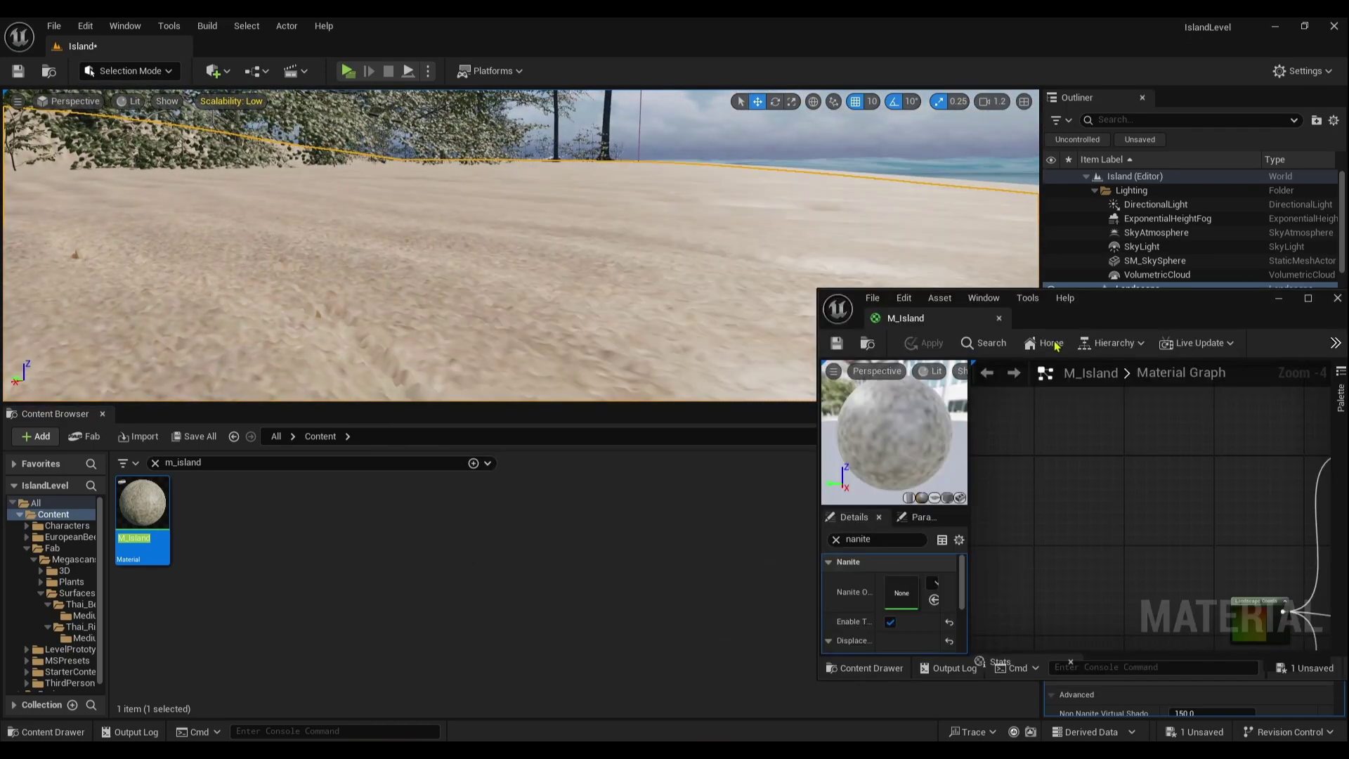
pyautogui.moveTo(517, 235); pyautogui.dragTo(443, 242, button='right')
# - Raise the M_Island displacement magnitude to 4 and save the material
pyautogui.scroll(-3, 903, 570)
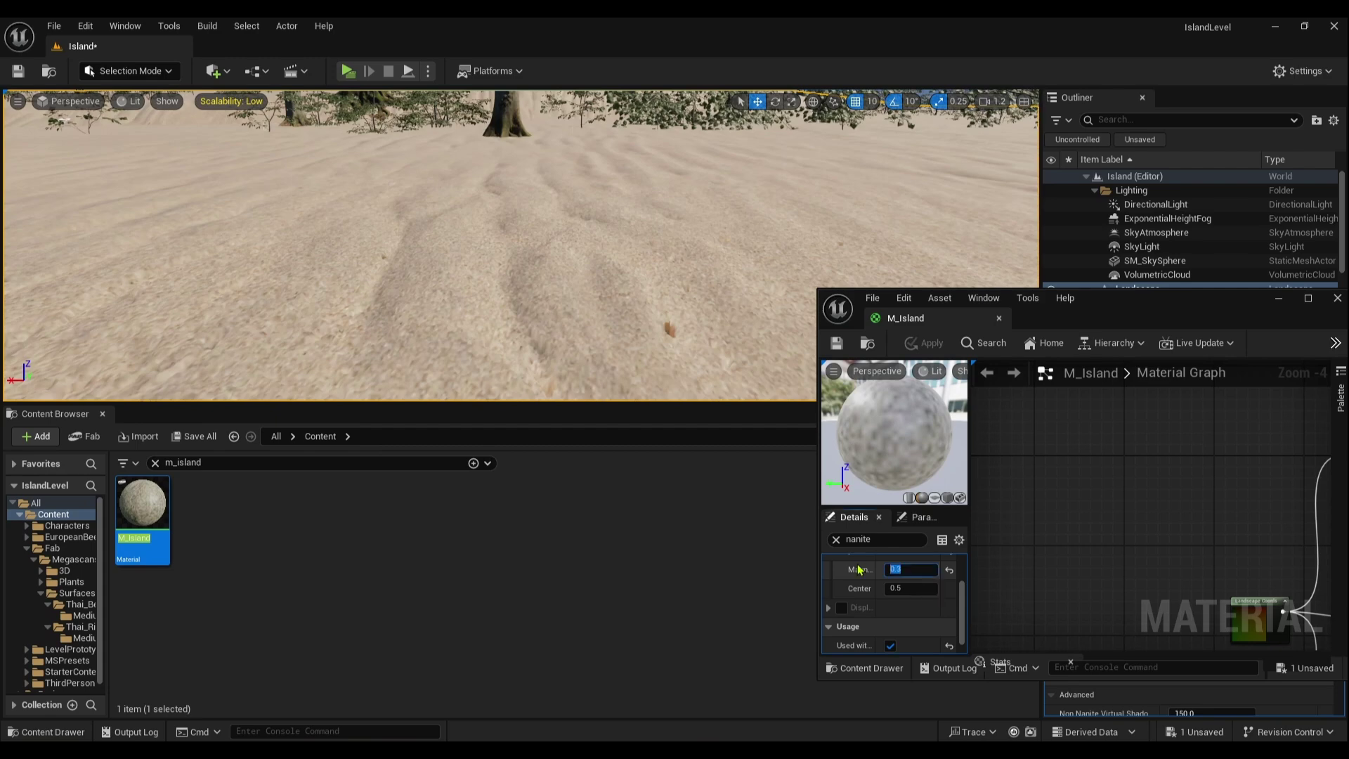
pyautogui.write('4')
pyautogui.press('Return')
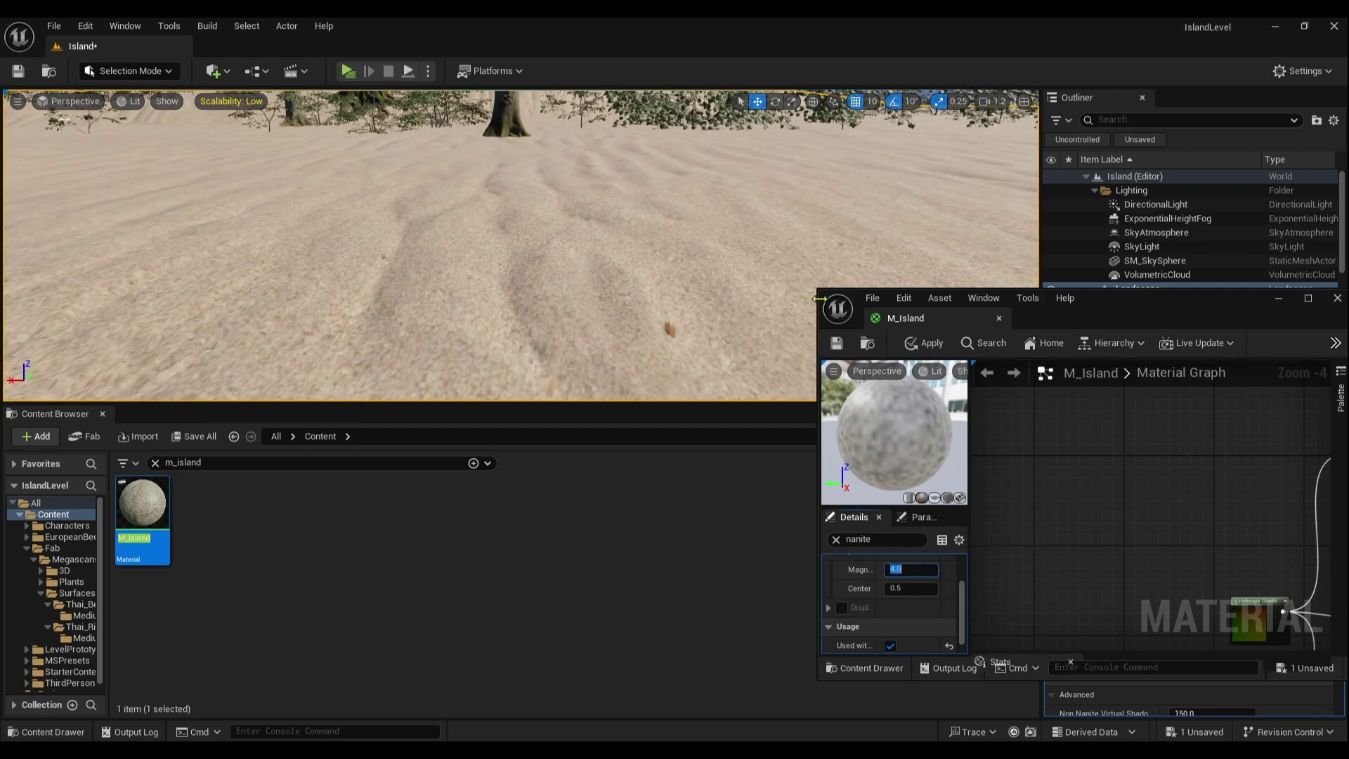
pyautogui.click(838, 343)
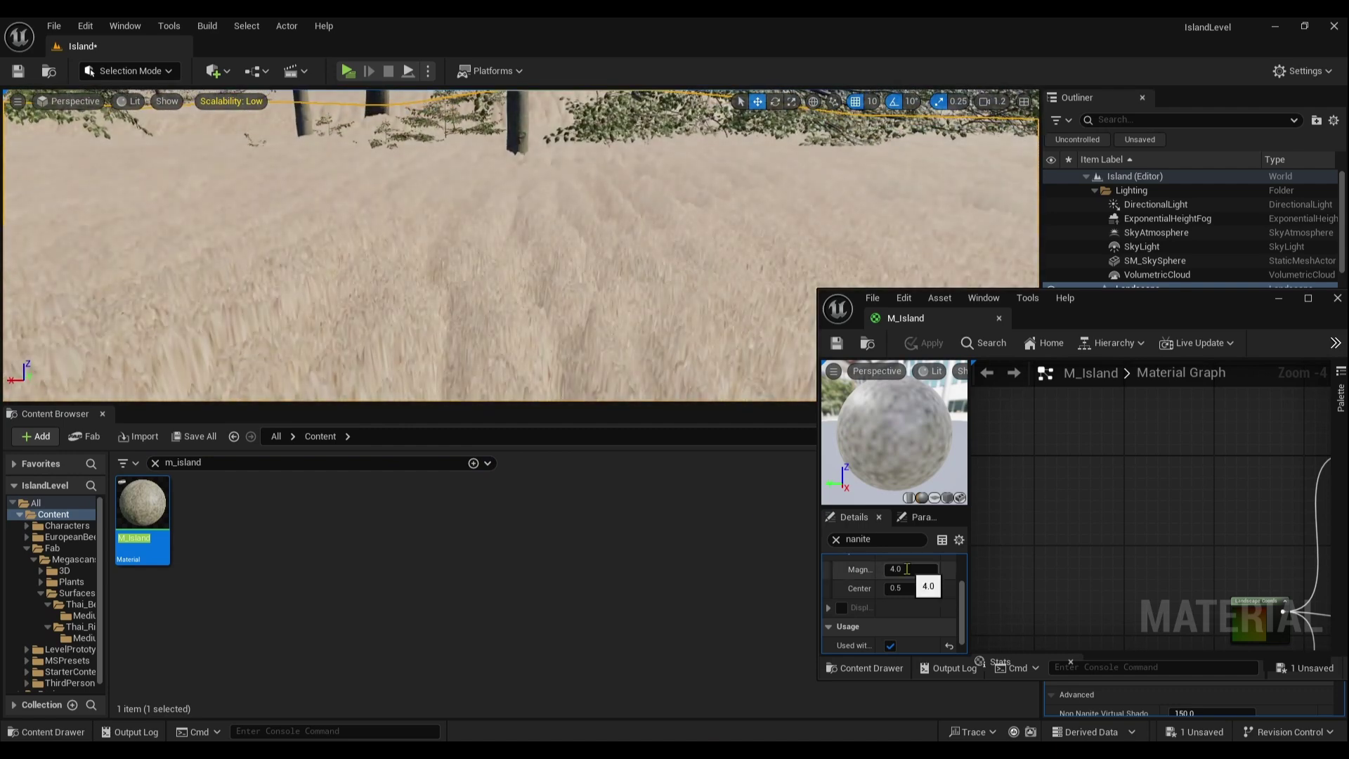
# - Set the M_Island displacement magnitude to 0.4, save the material and inspect the sand between the trees
pyautogui.click(906, 569)
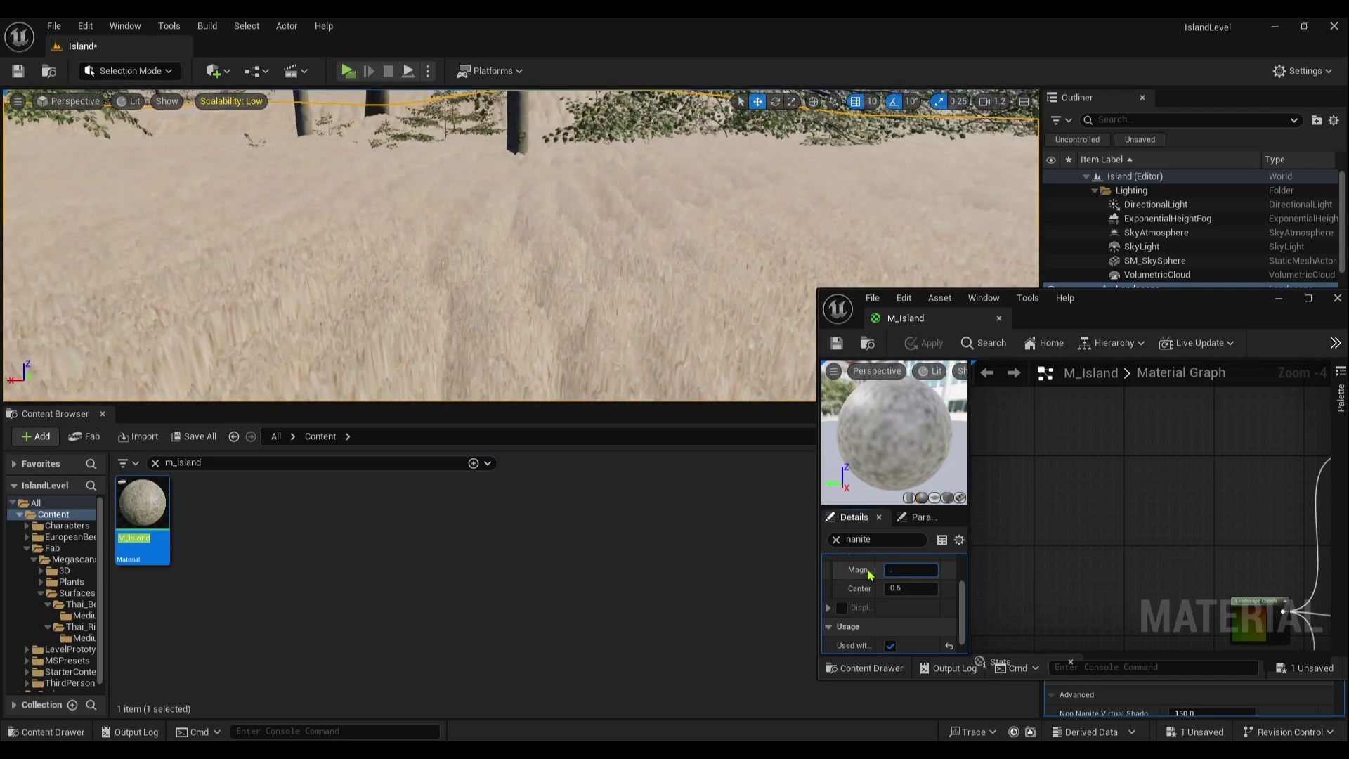
pyautogui.press('Return')
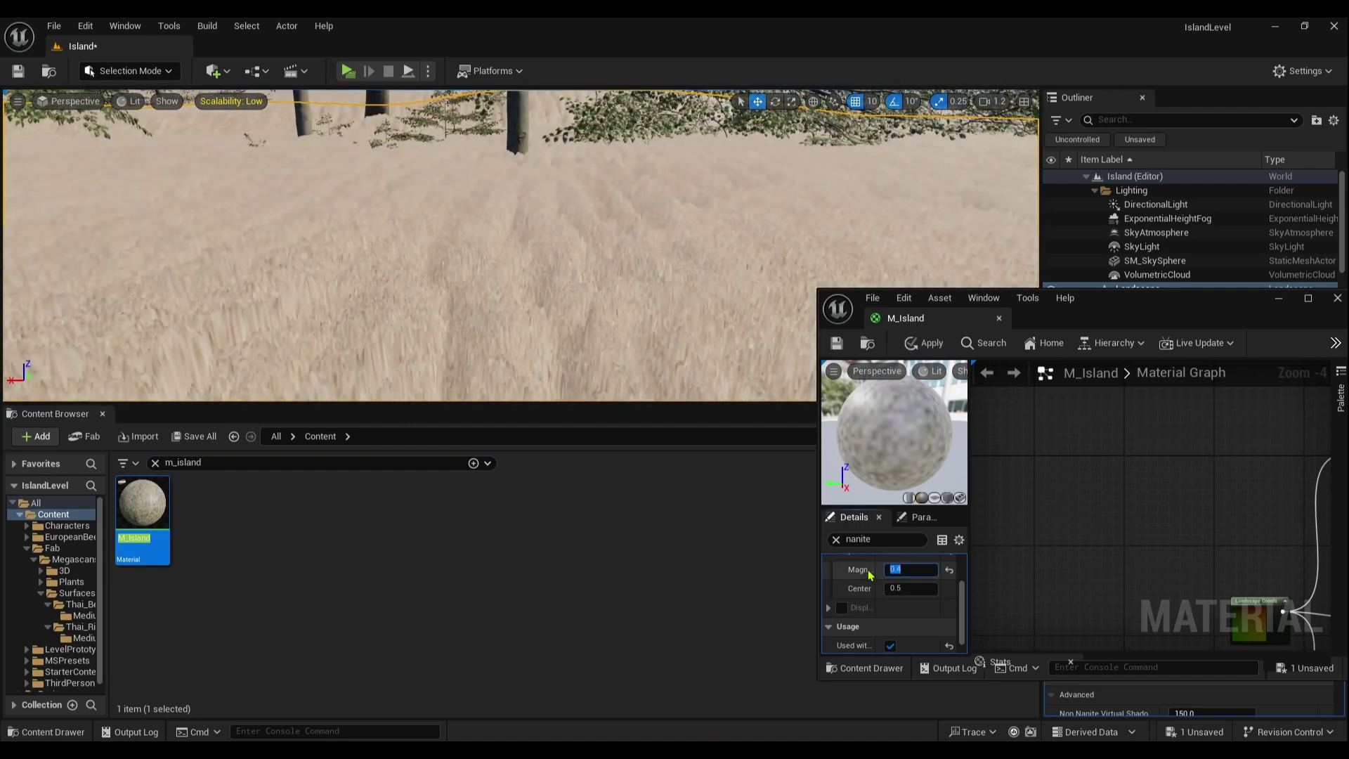
pyautogui.click(837, 344)
pyautogui.moveTo(641, 328); pyautogui.dragTo(667, 316, button='right')
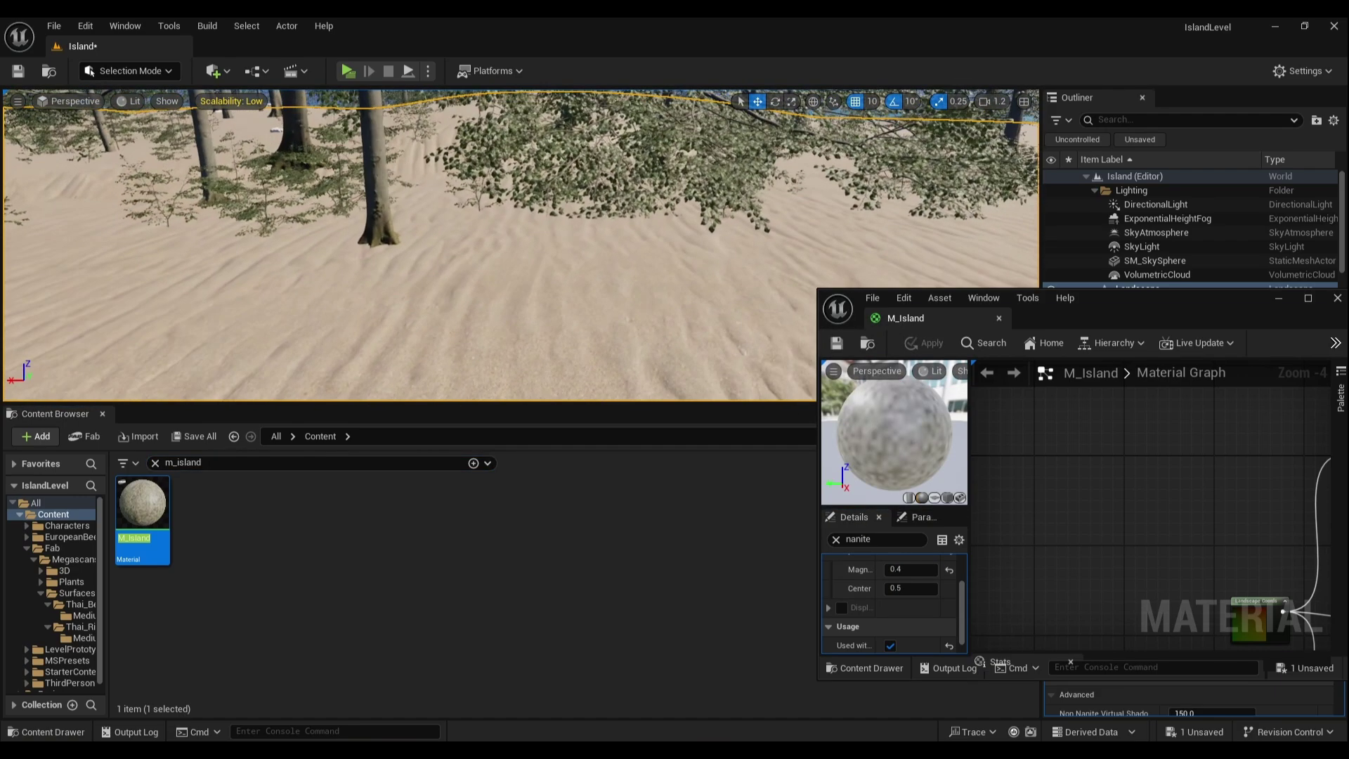
# - Play the level and run the character across the displaced sand toward the shore, checking how its feet meet the ground
pyautogui.click(348, 71)
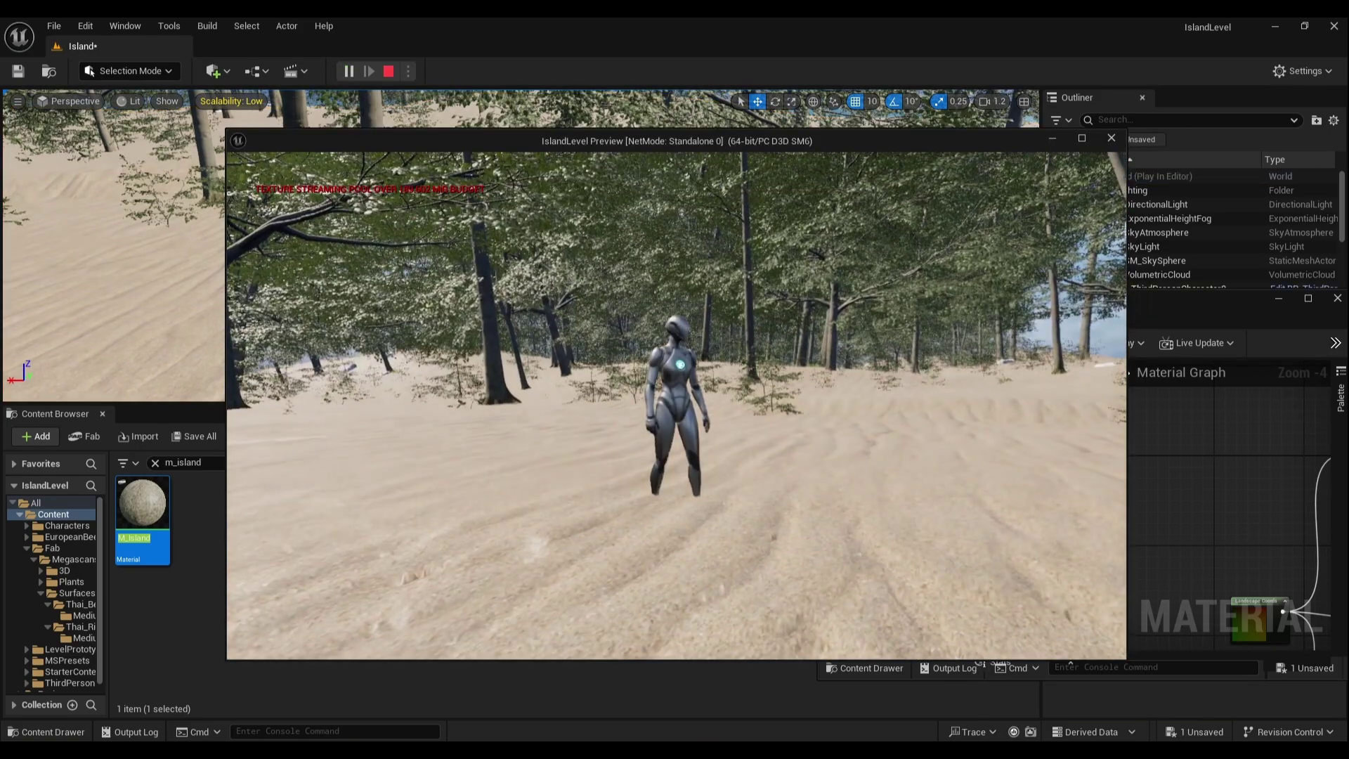
pyautogui.press('w')
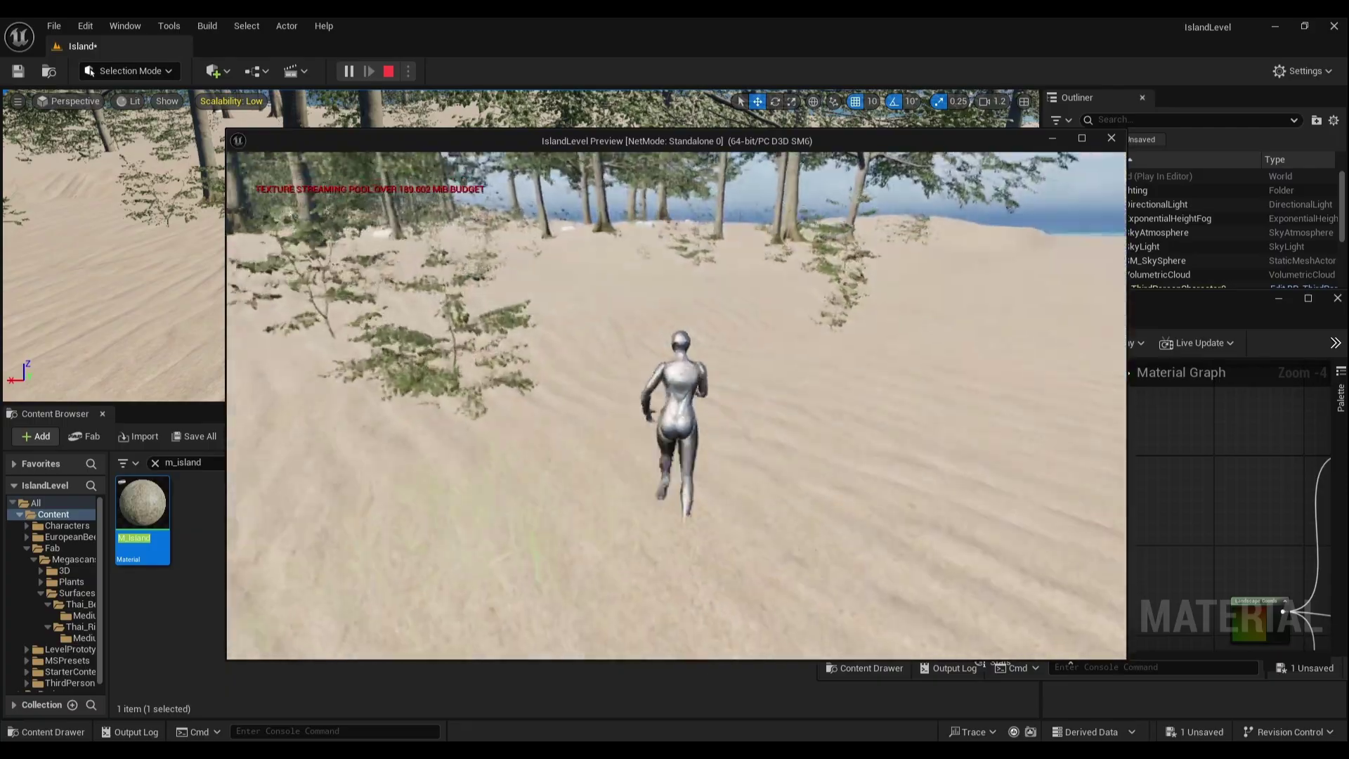
pyautogui.press('w')
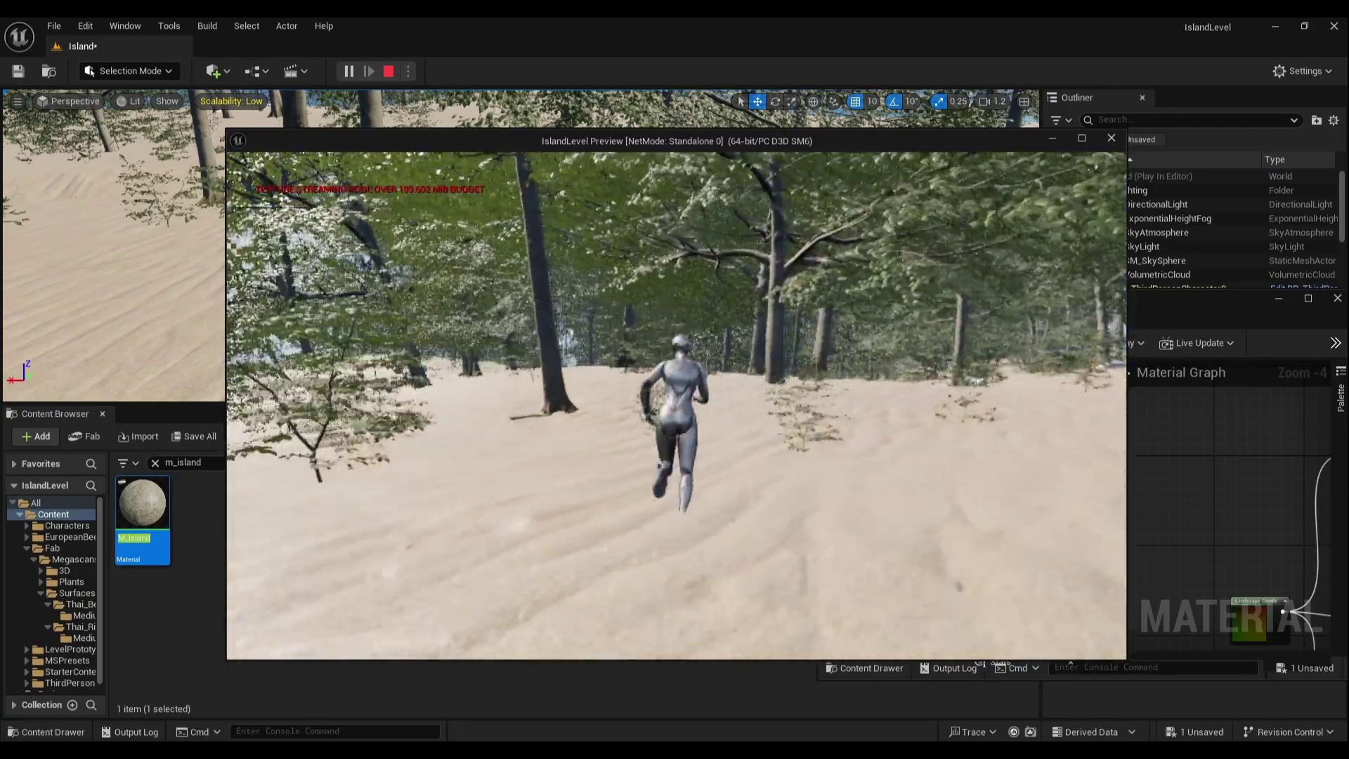
pyautogui.press('w')
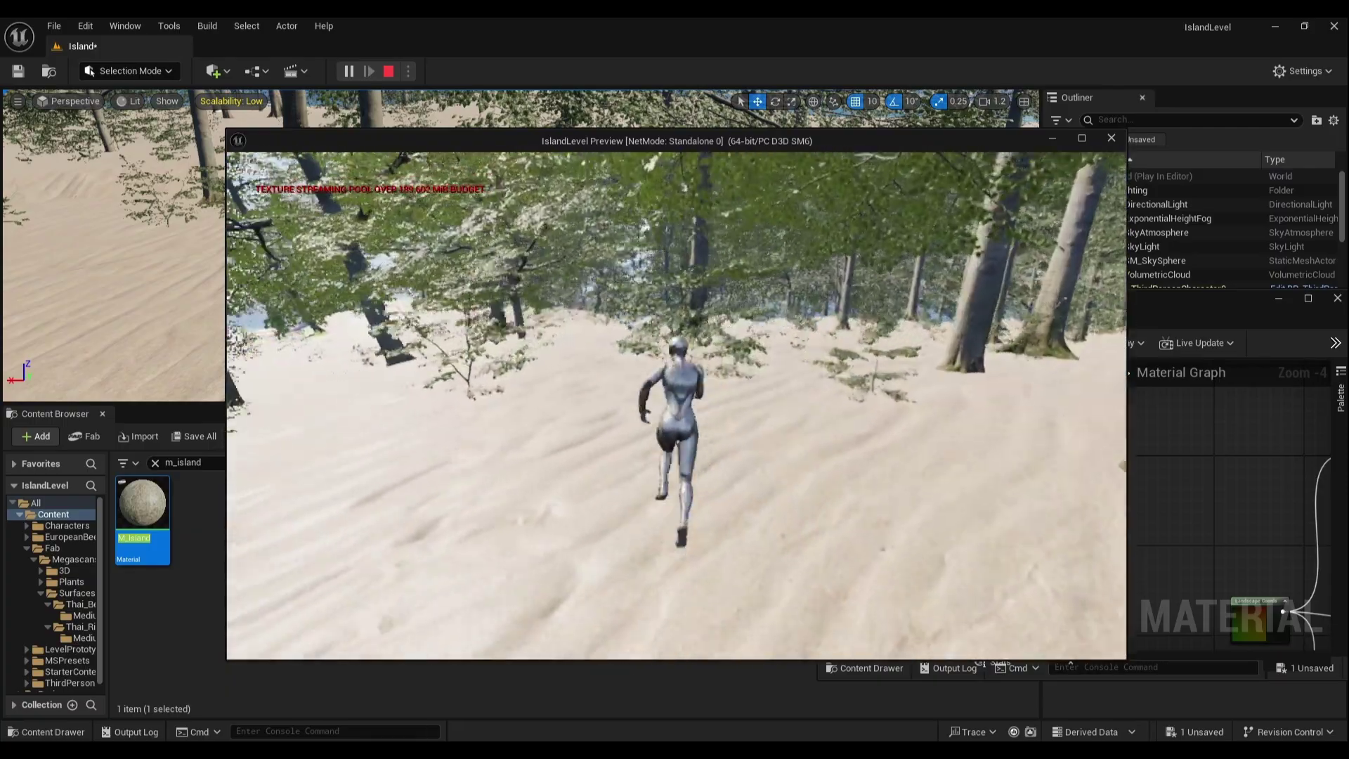
pyautogui.press('w')
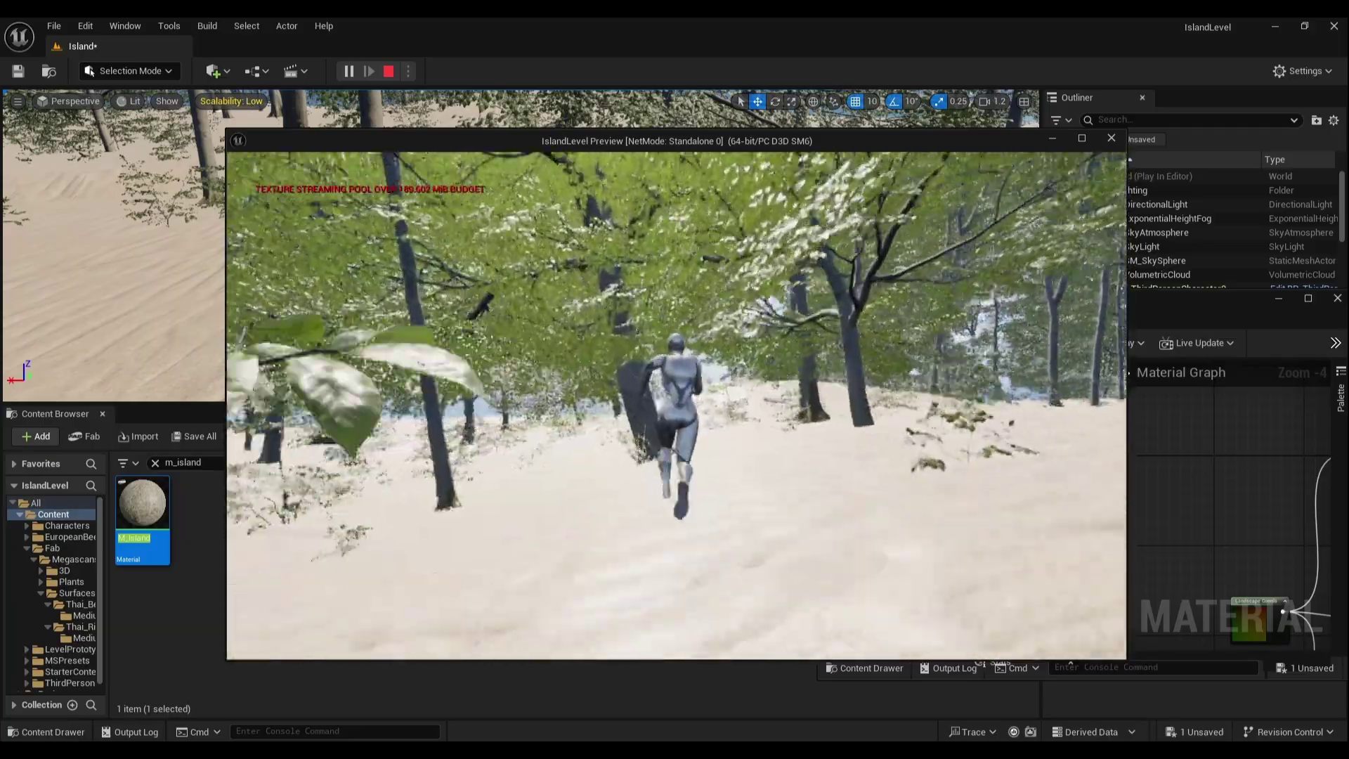
pyautogui.press('w')
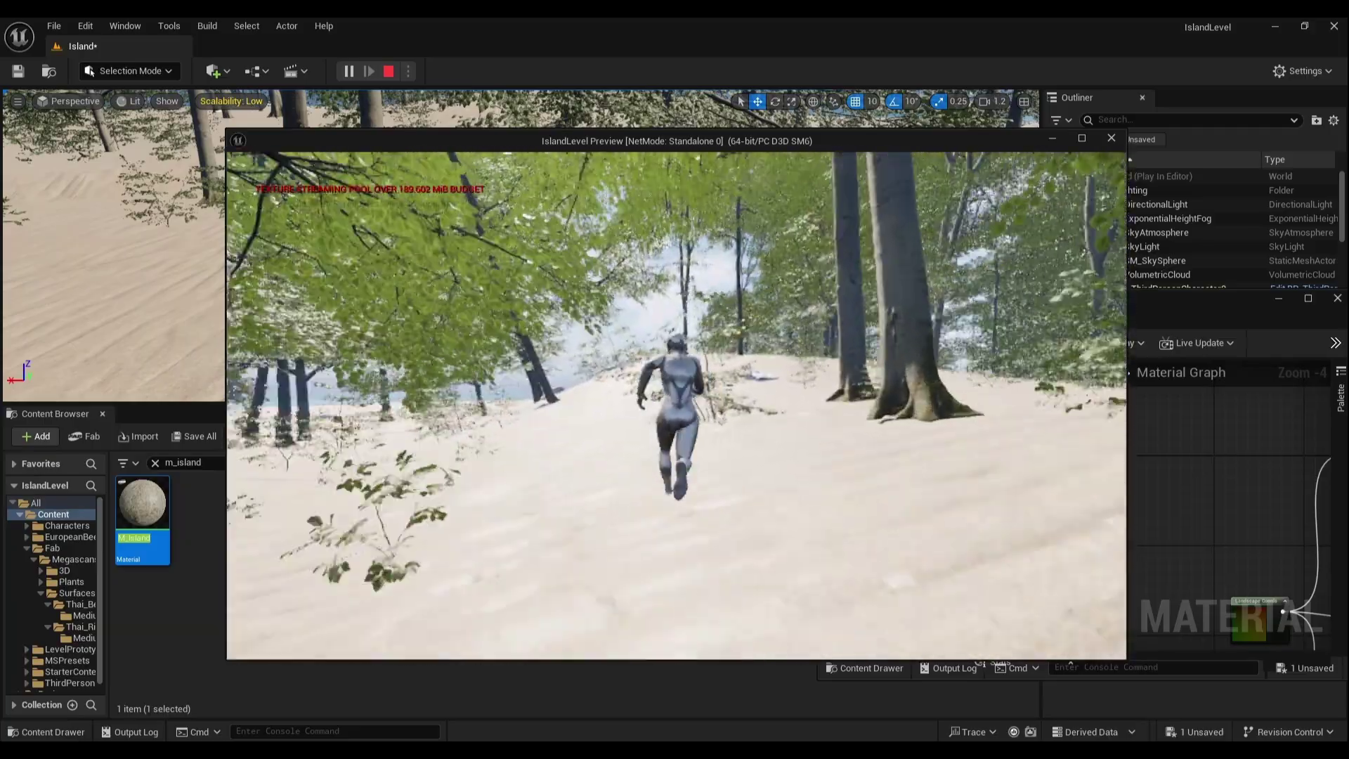
pyautogui.press('w')
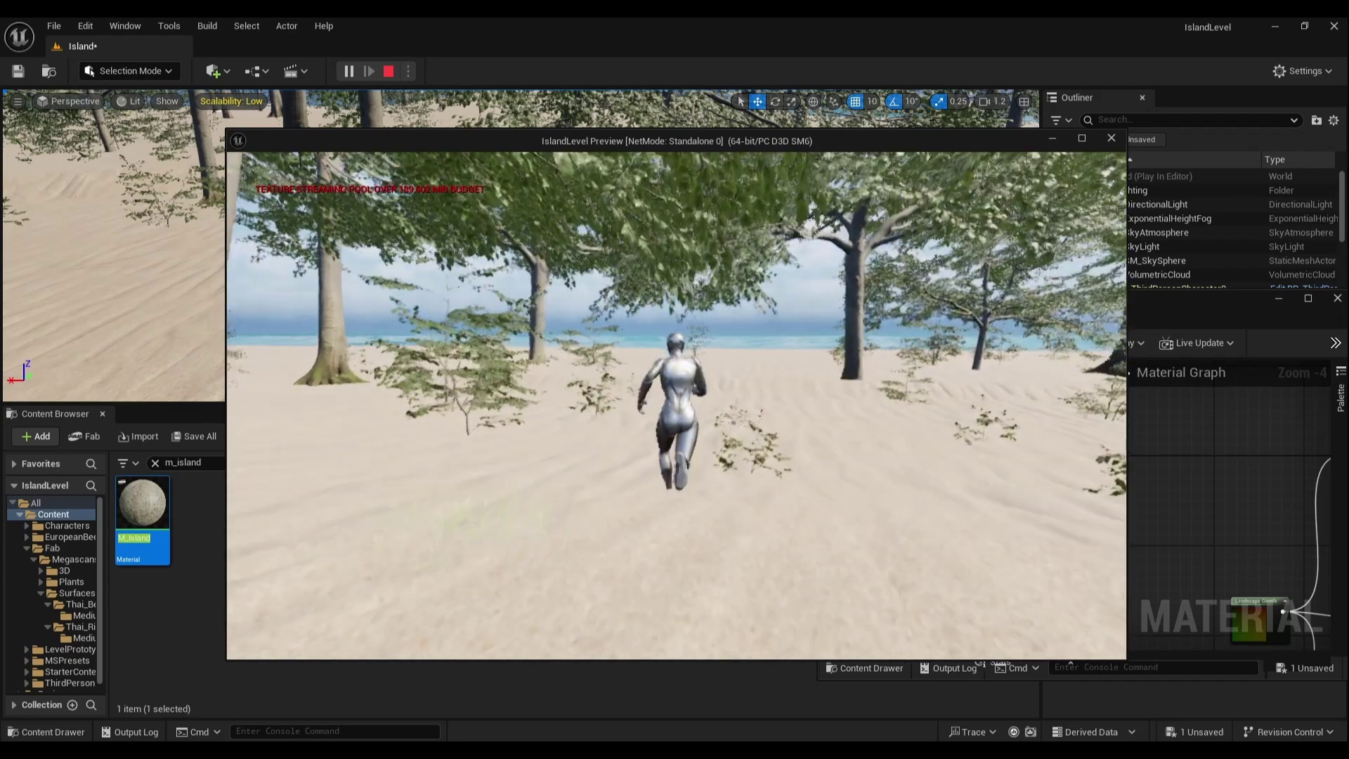
pyautogui.press('w')
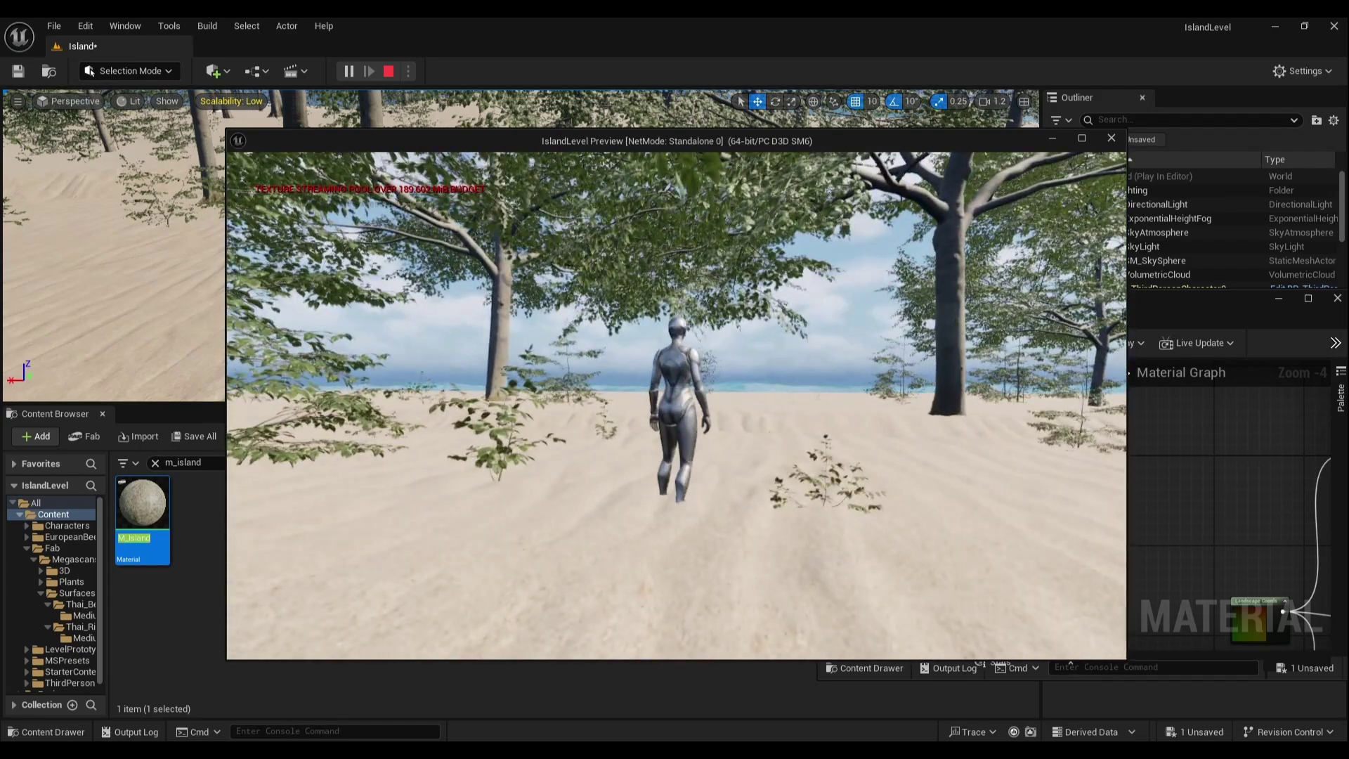
pyautogui.press('w')
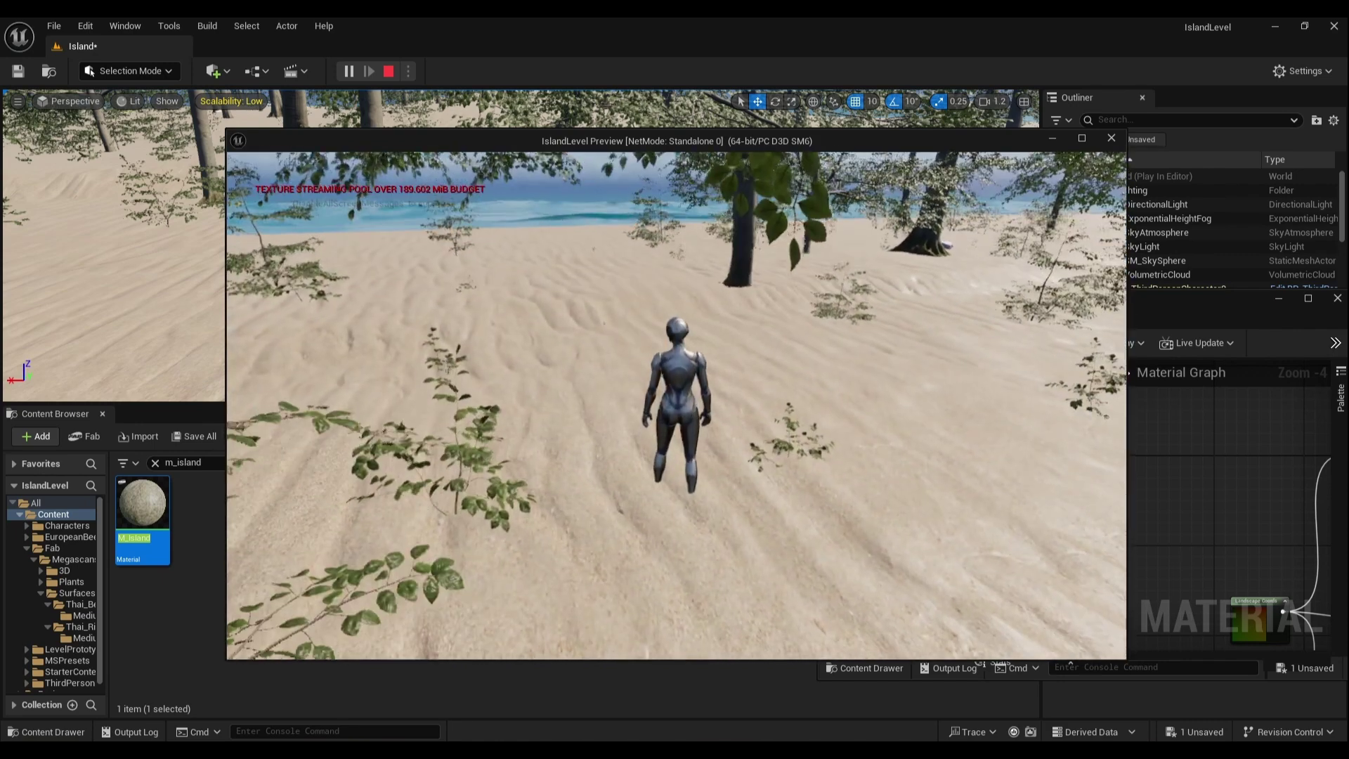
pyautogui.press('Escape')
# - Set the M_Island displacement magnitude to 0.3 and the center to 1.0, and save the material
pyautogui.click(909, 569)
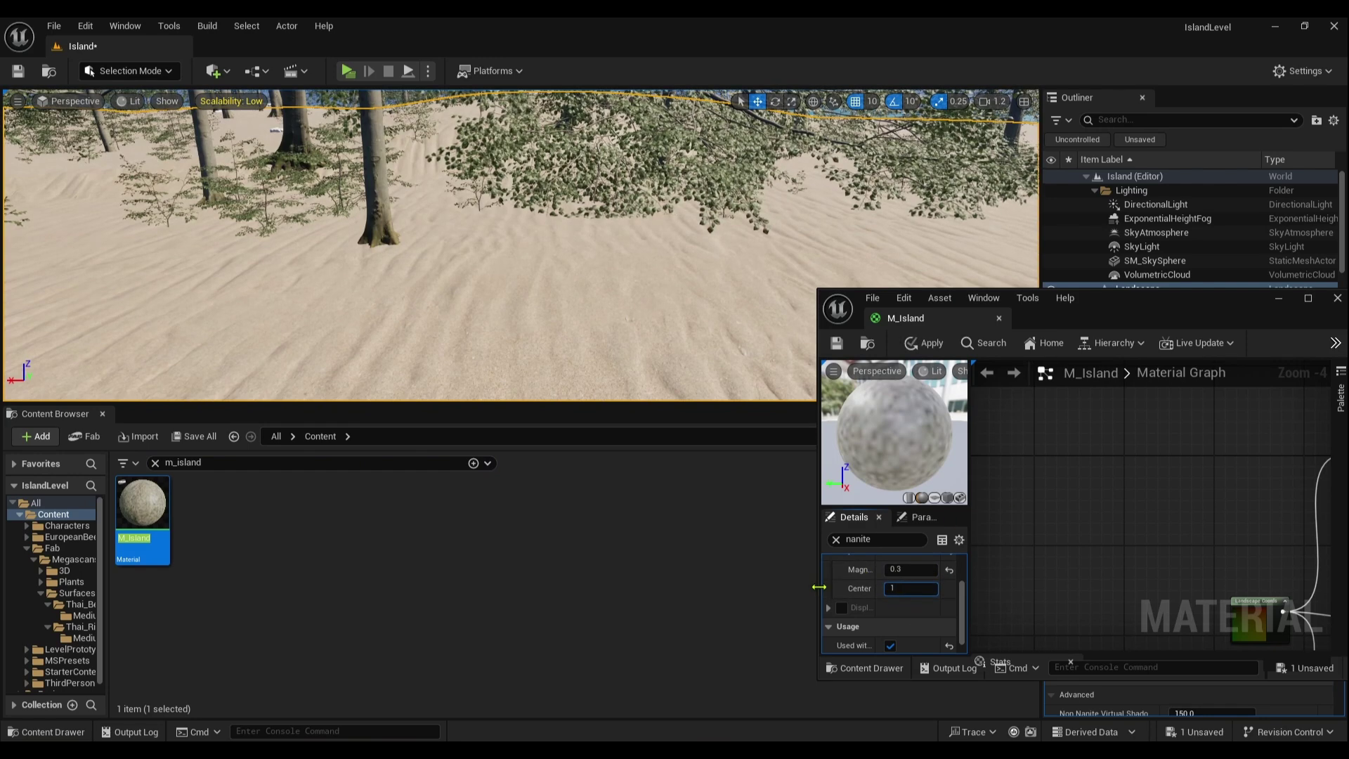
pyautogui.click(836, 344)
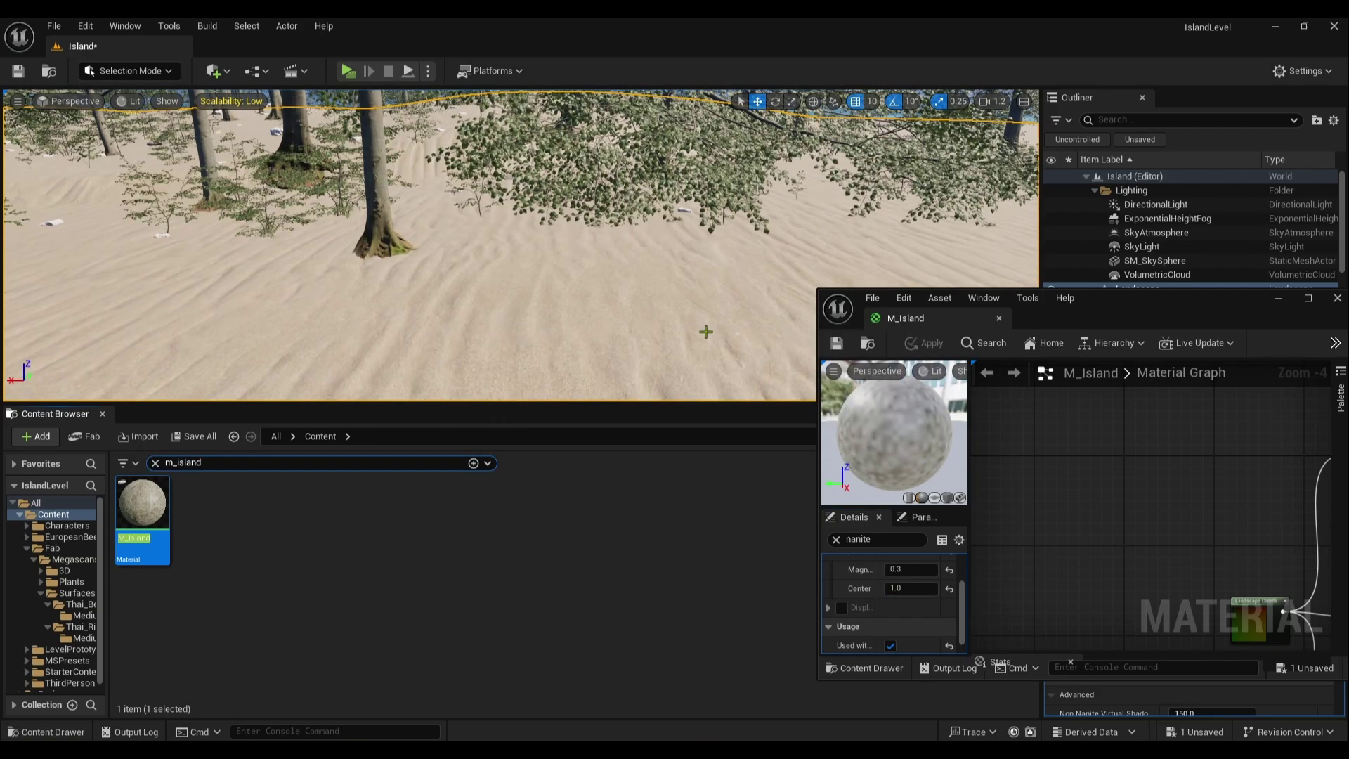
# - Play the level again, check the character's feet against the sand while running, and end the play session
pyautogui.click(348, 71)
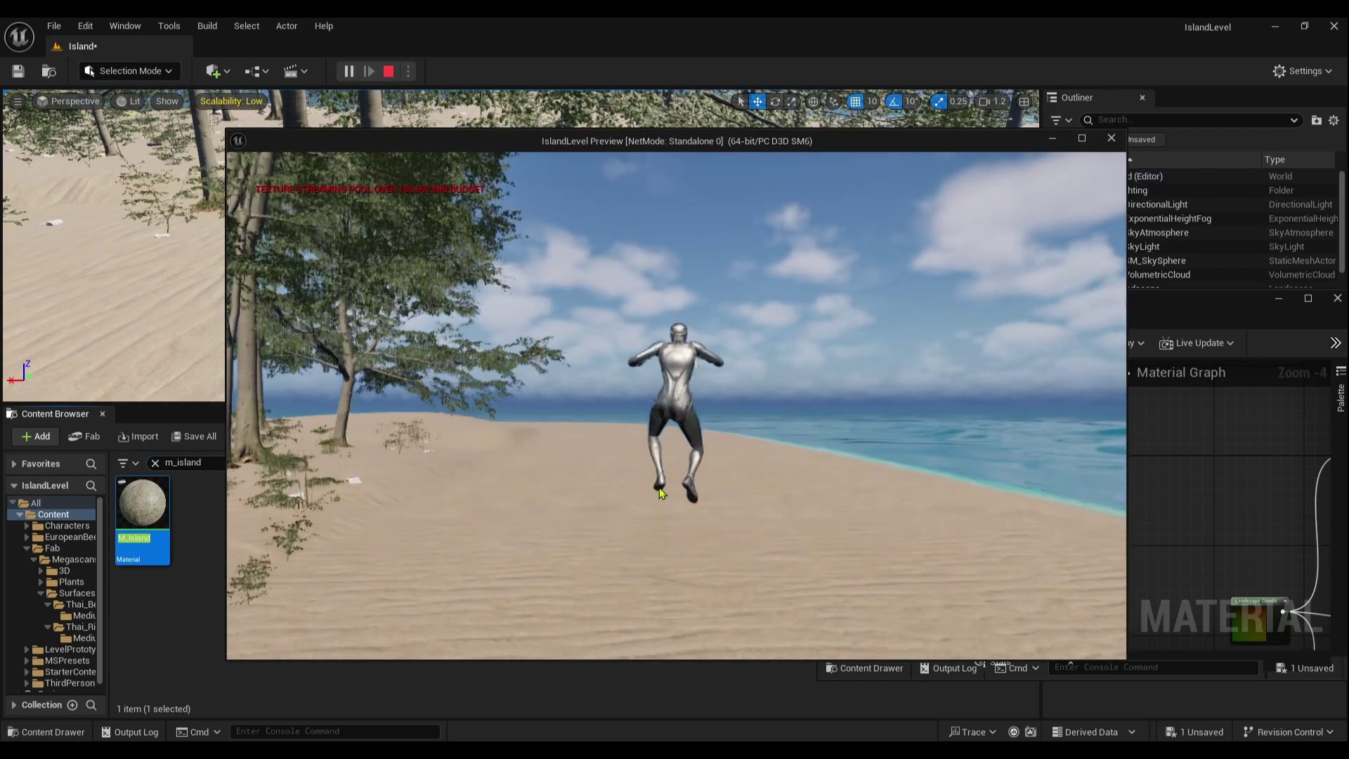
pyautogui.click(664, 501)
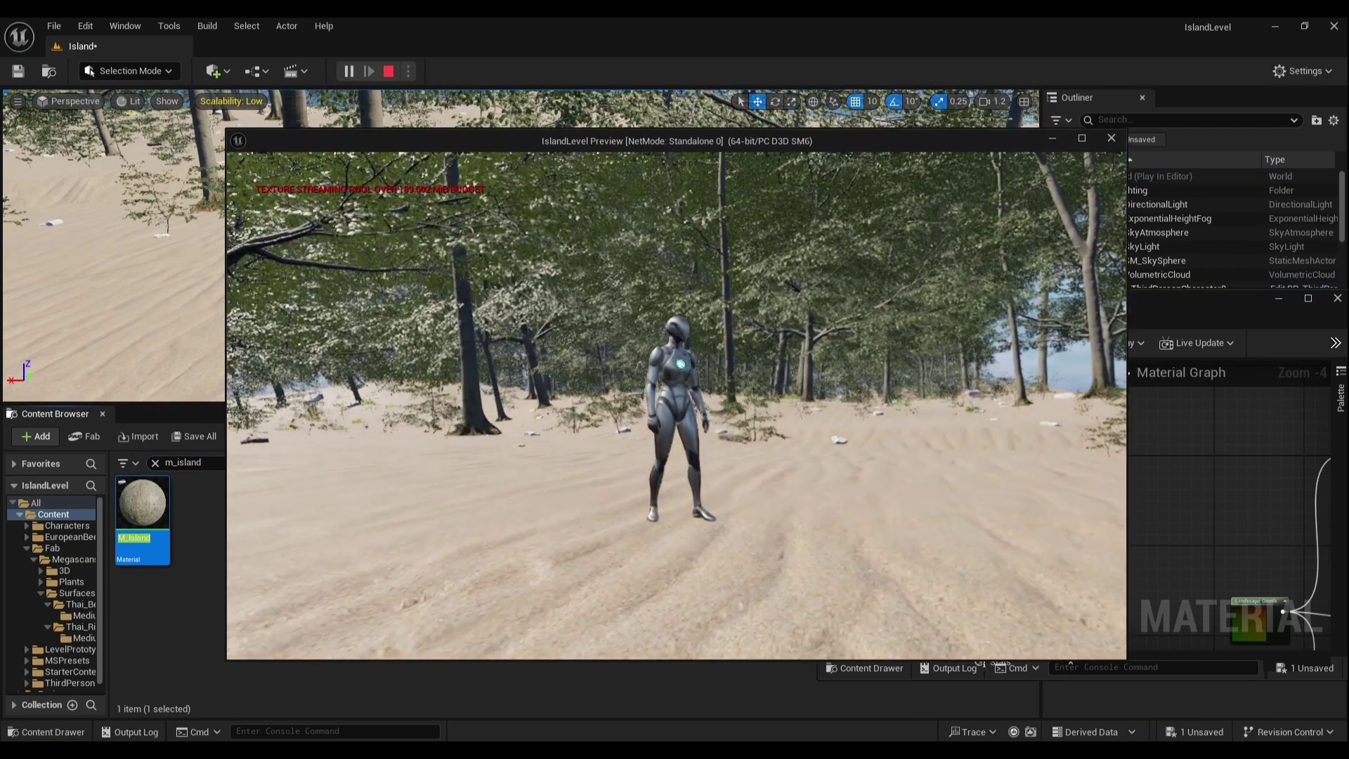
pyautogui.press('w')
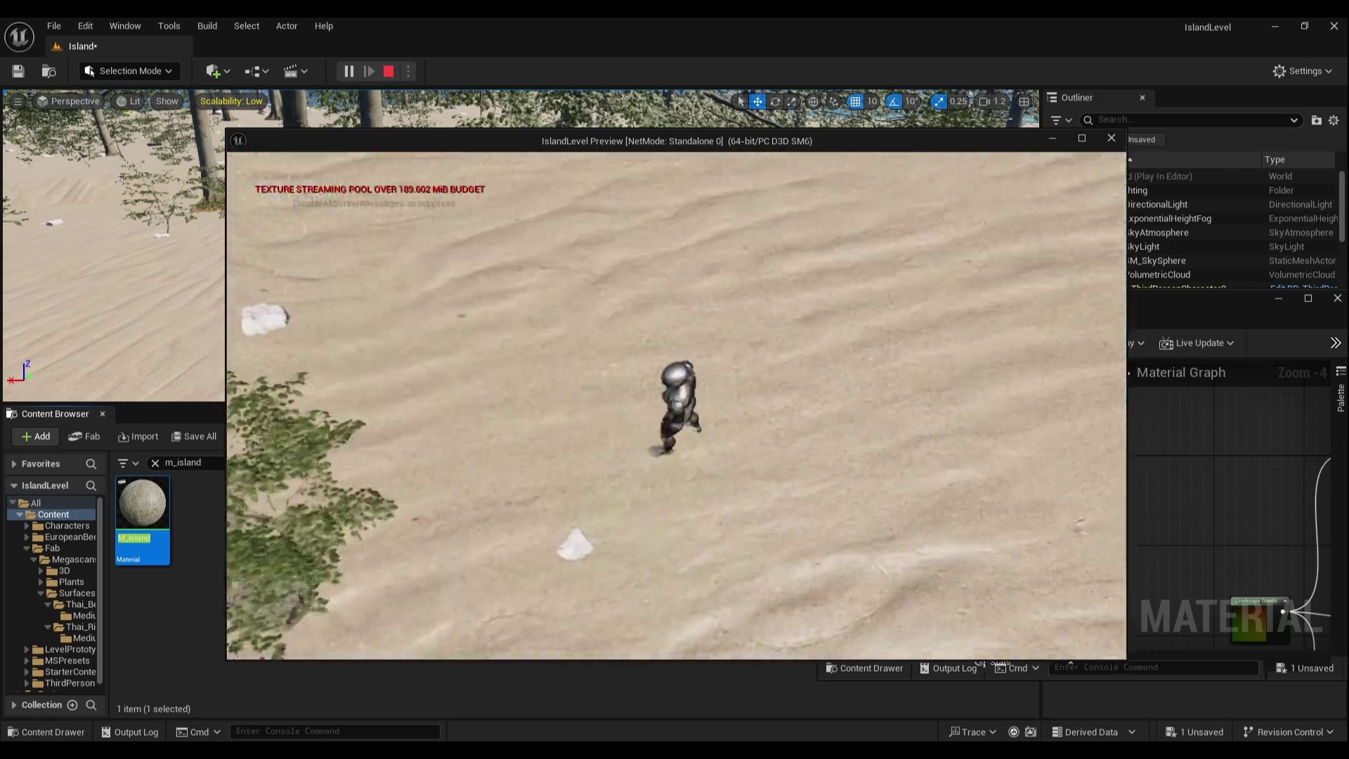
pyautogui.press('w')
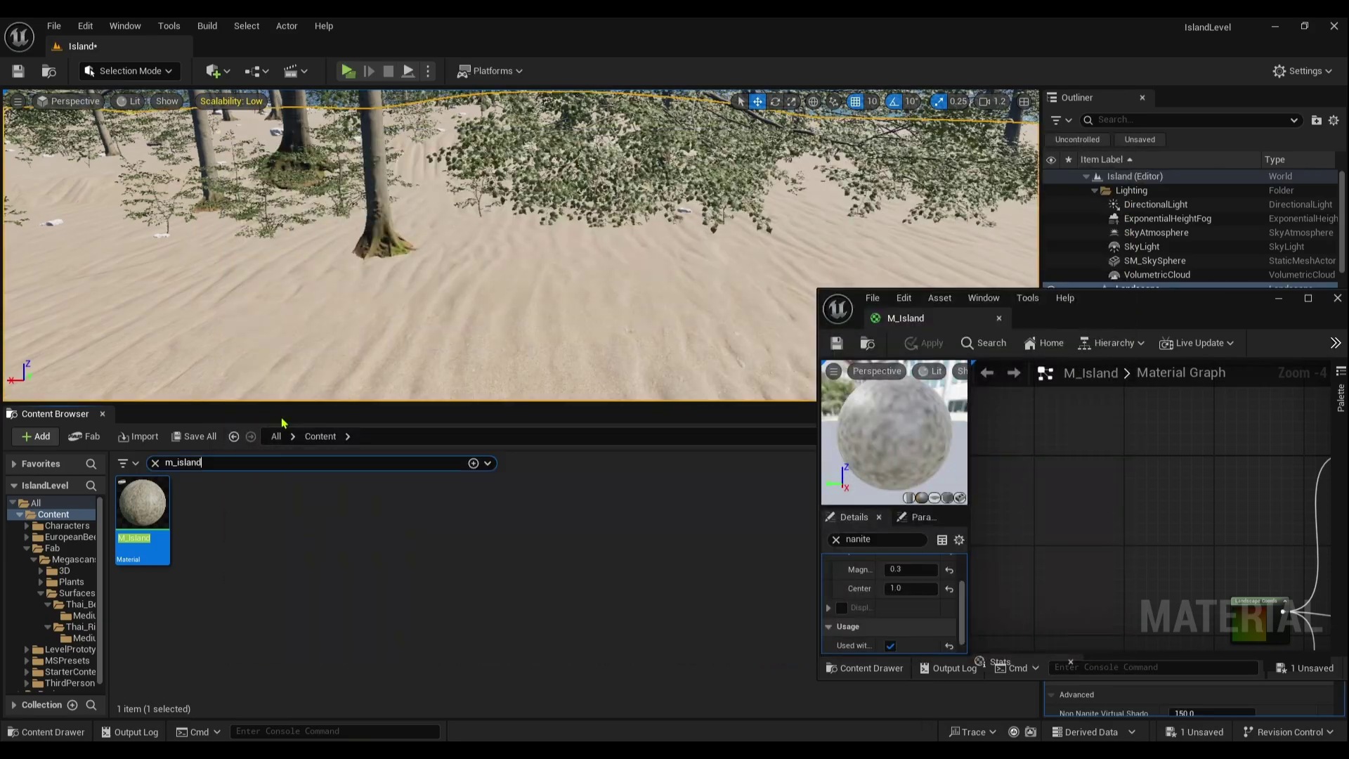
pyautogui.press('Escape')
# - Save the current Island level
pyautogui.click(53, 26)
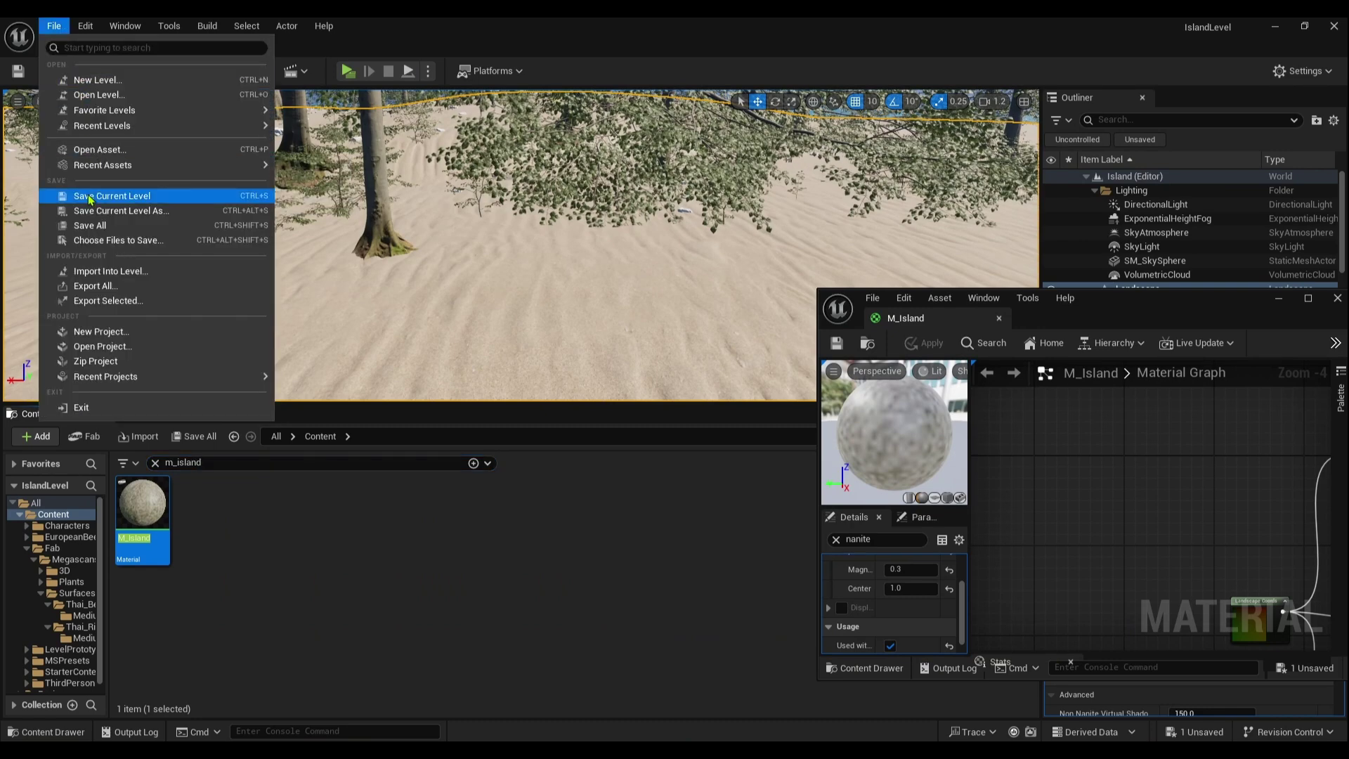